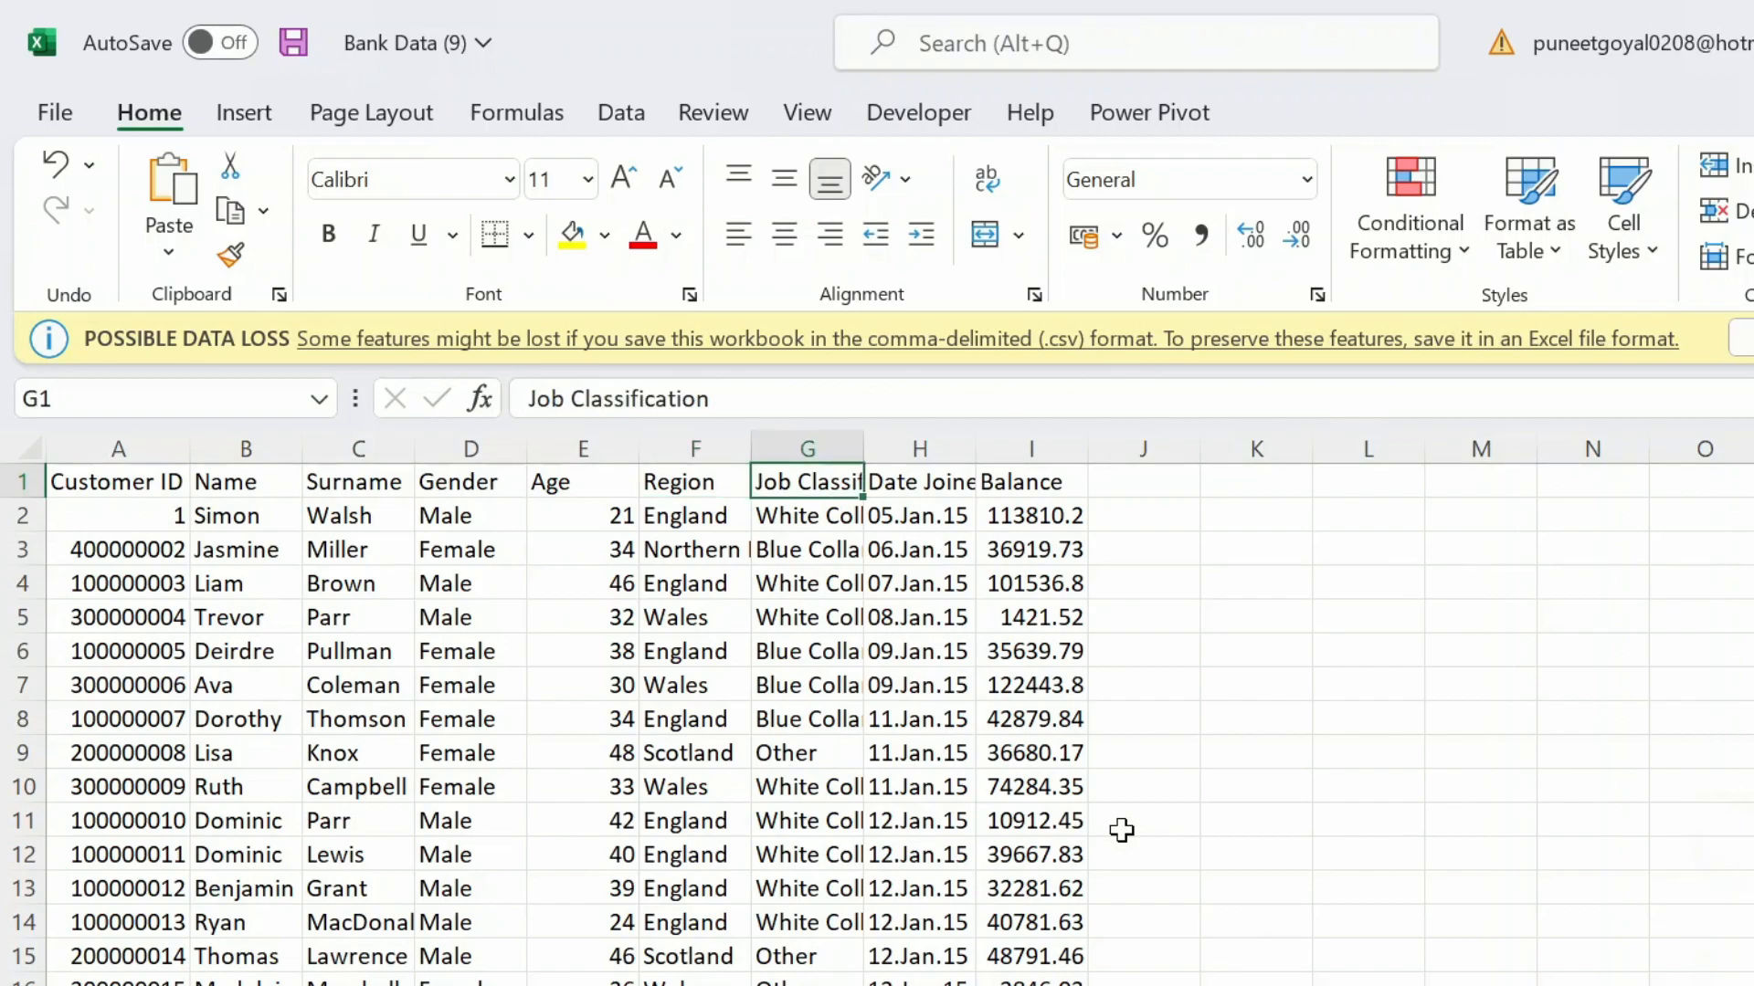
Look through the Job Classification, Date Joined and Balance column headers of the bank data sheet.
key("Right")
key("Right")
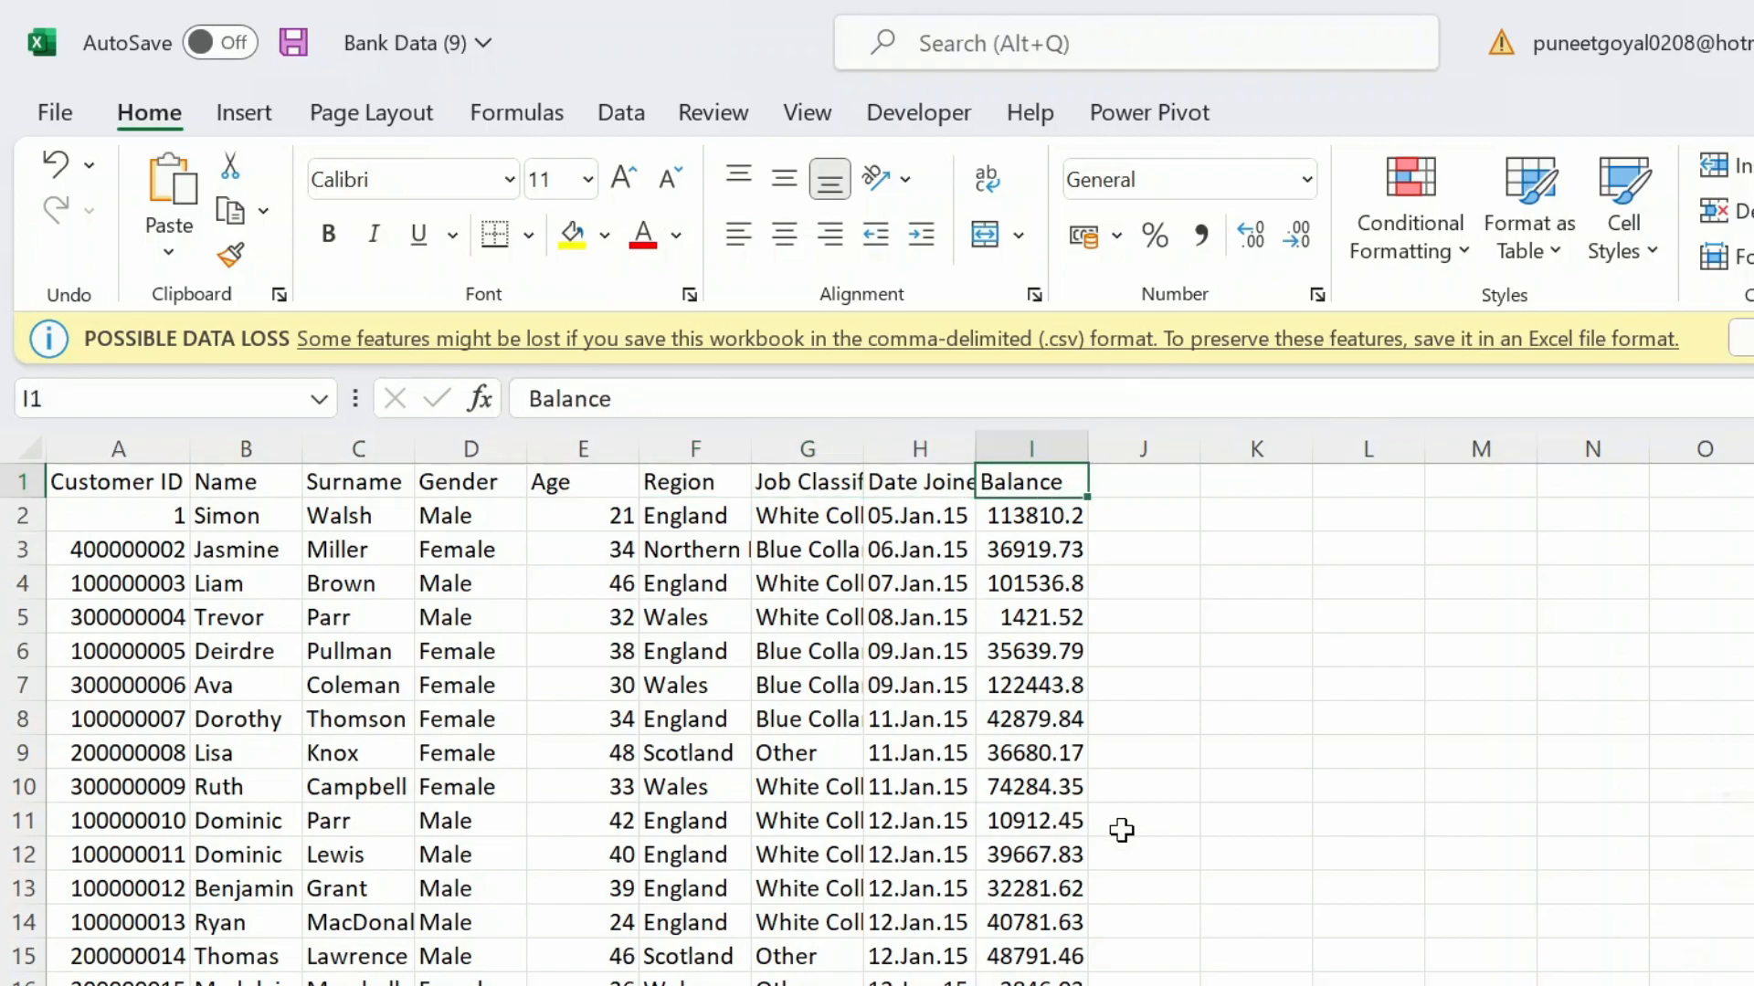
key("Left")
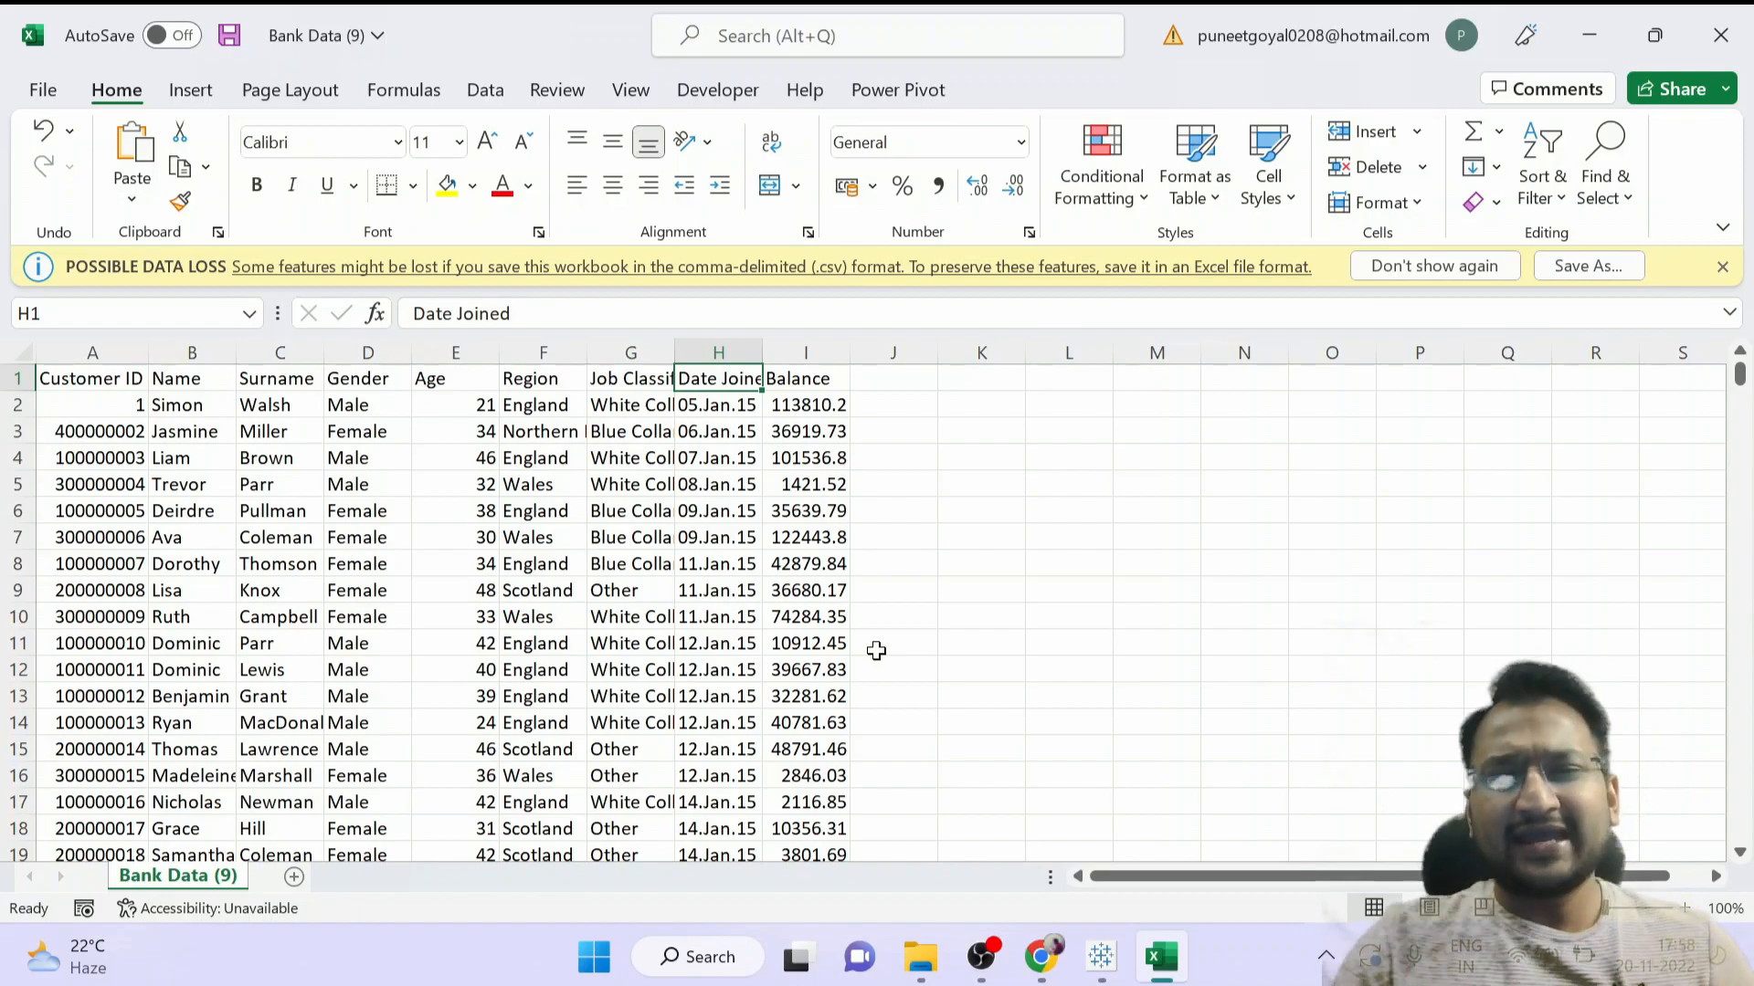
Switch to Tableau and connect to the text file Bank Data (9) from the Downloads folder.
left_click(1083, 955)
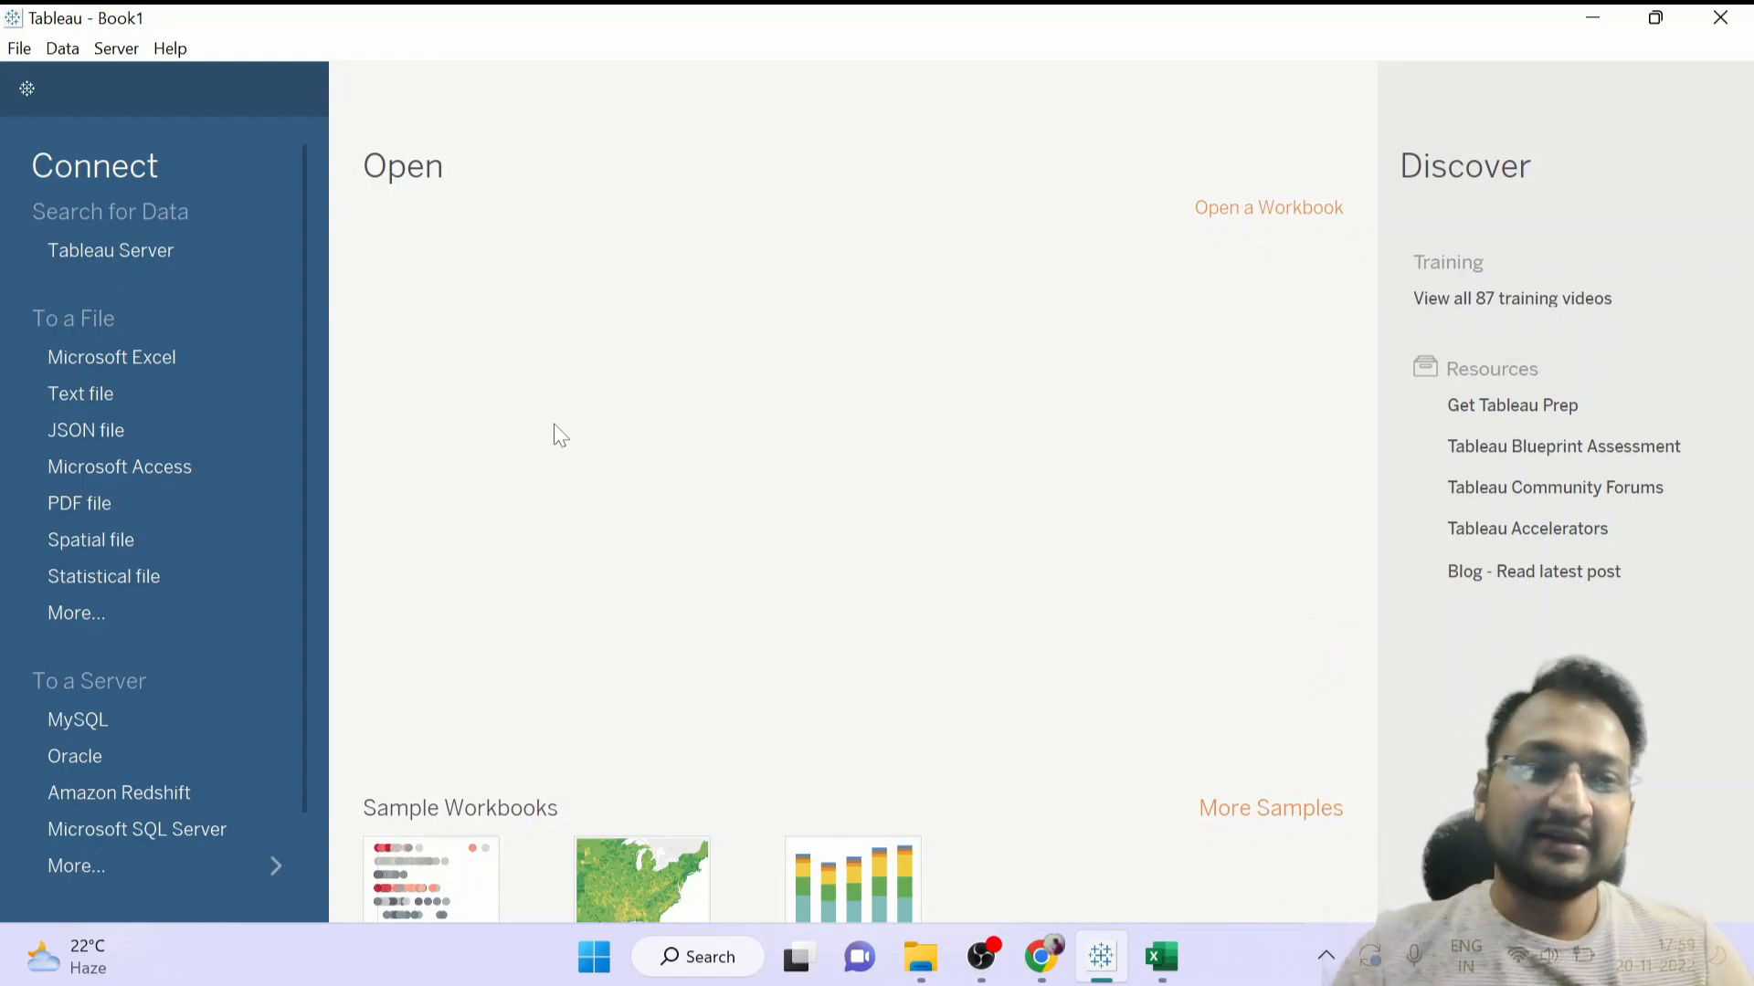
left_click(113, 396)
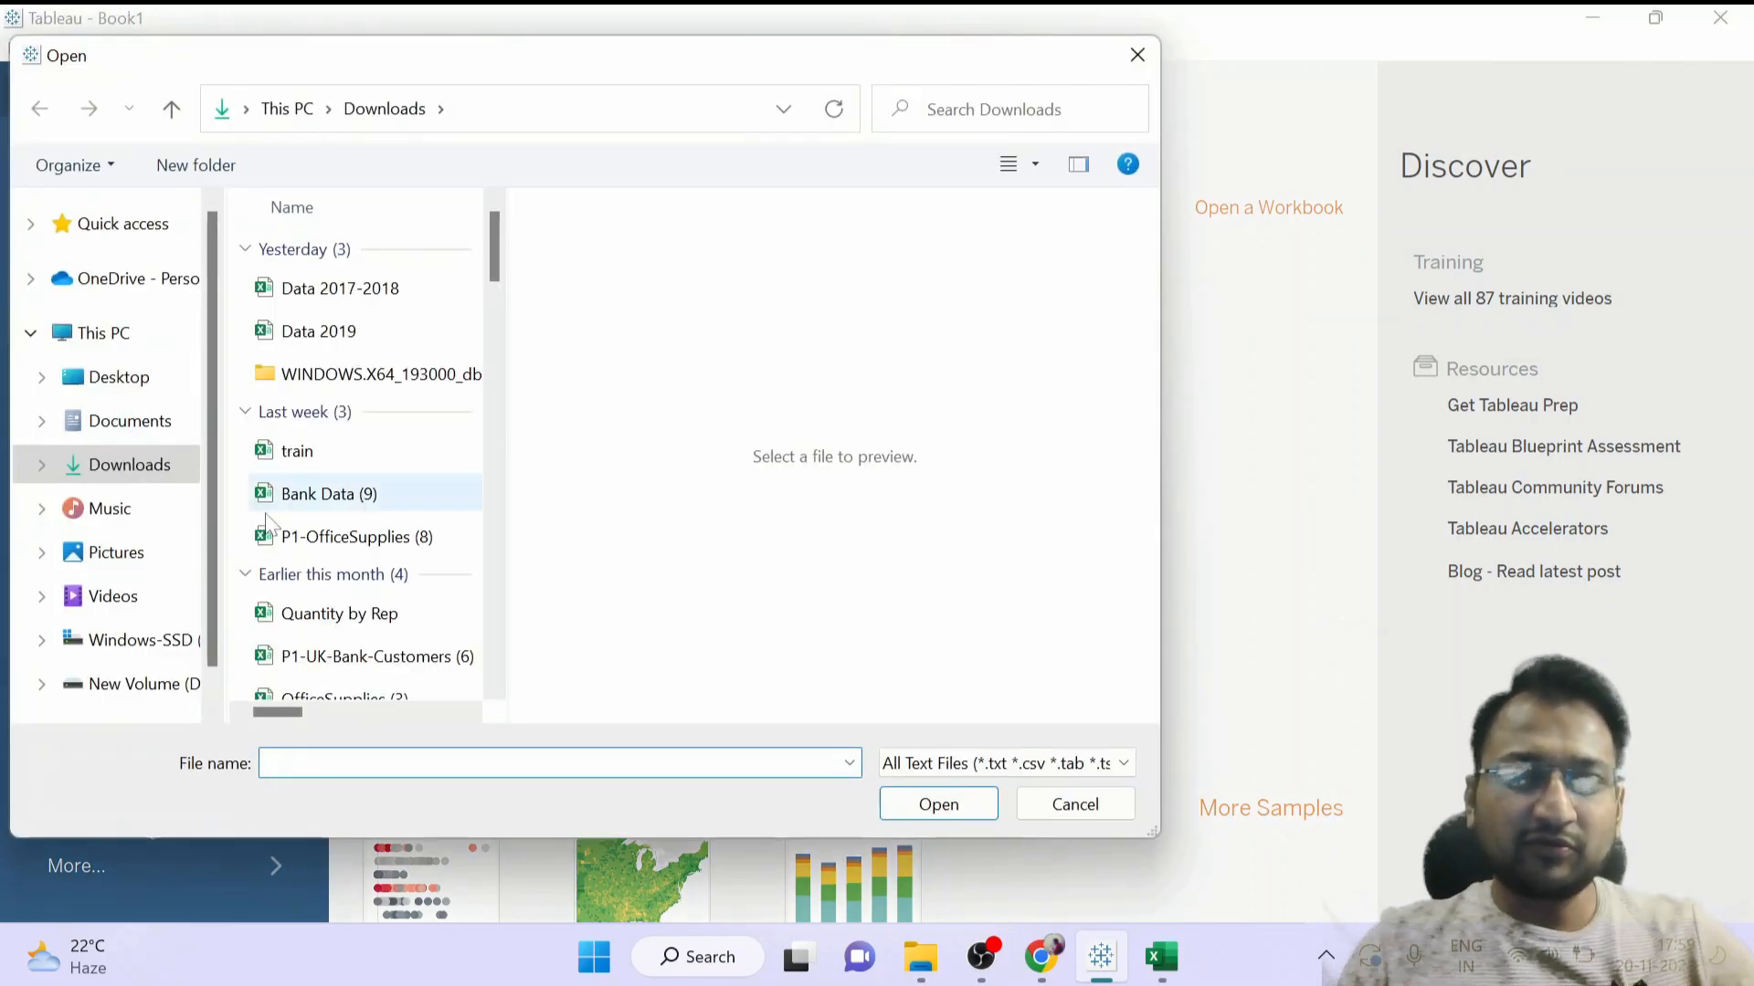
left_click(336, 508)
left_click(932, 813)
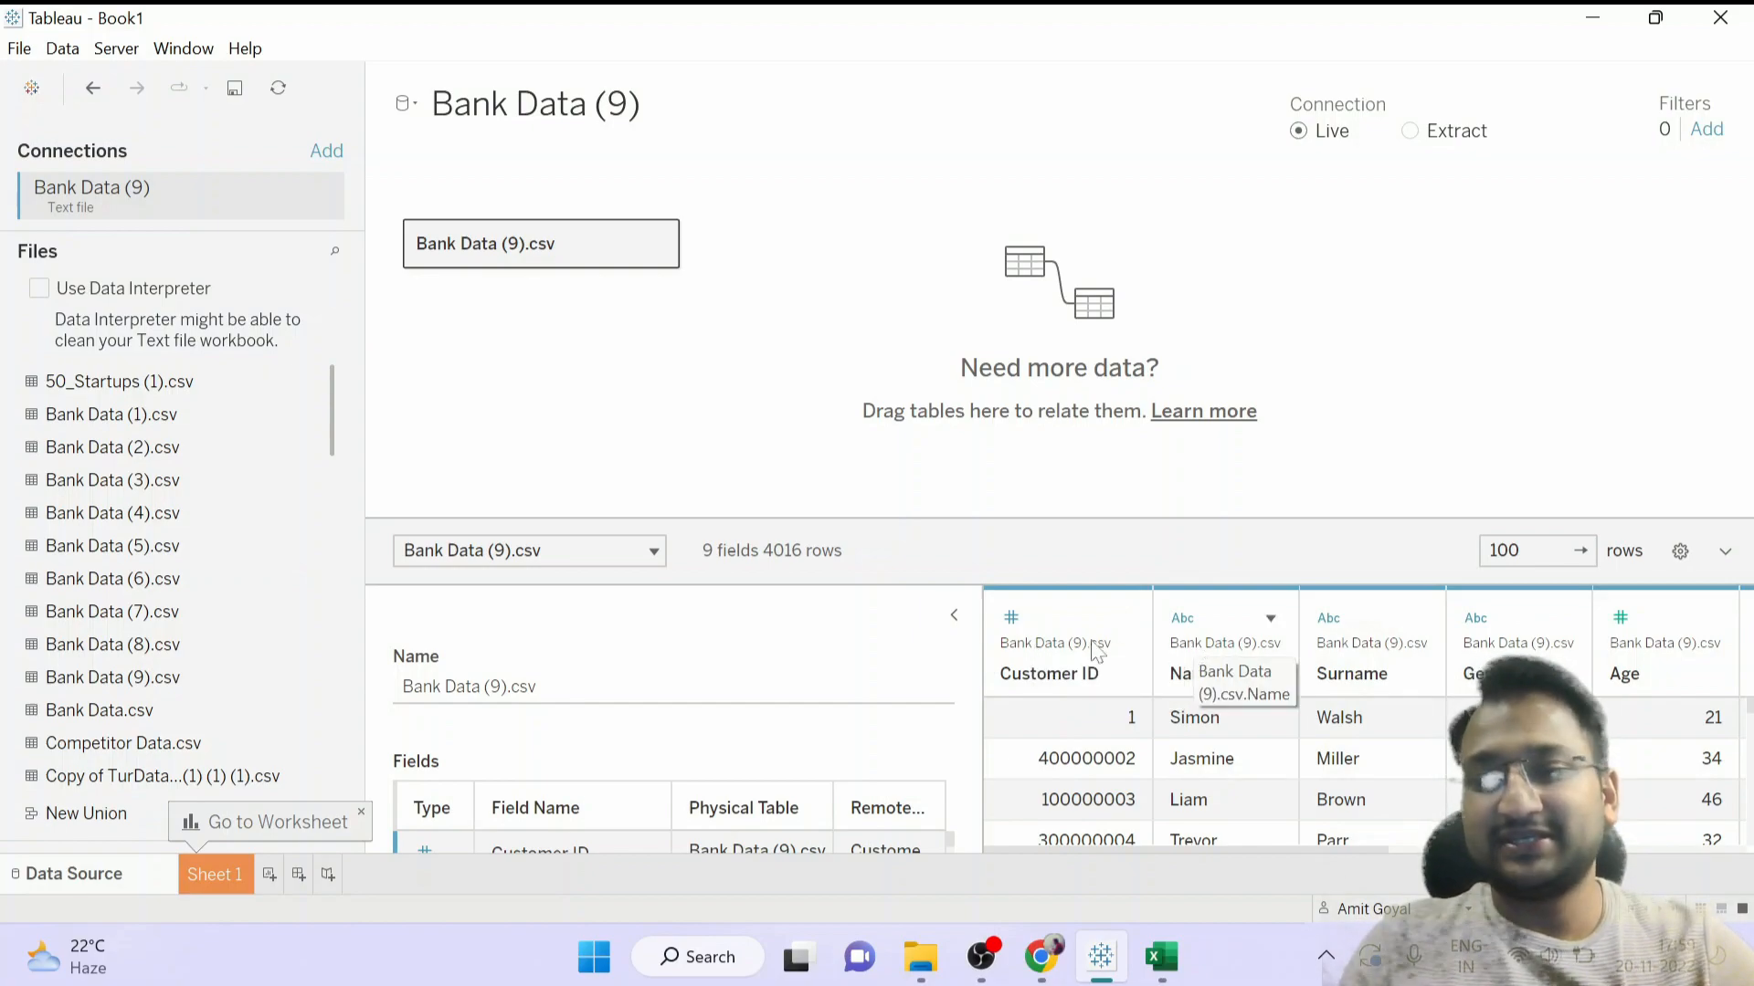
Enlarge the data preview and examine the Customer ID, Name, Surname, Gender and Age columns with their data types.
left_click_drag(978, 644, 820, 645)
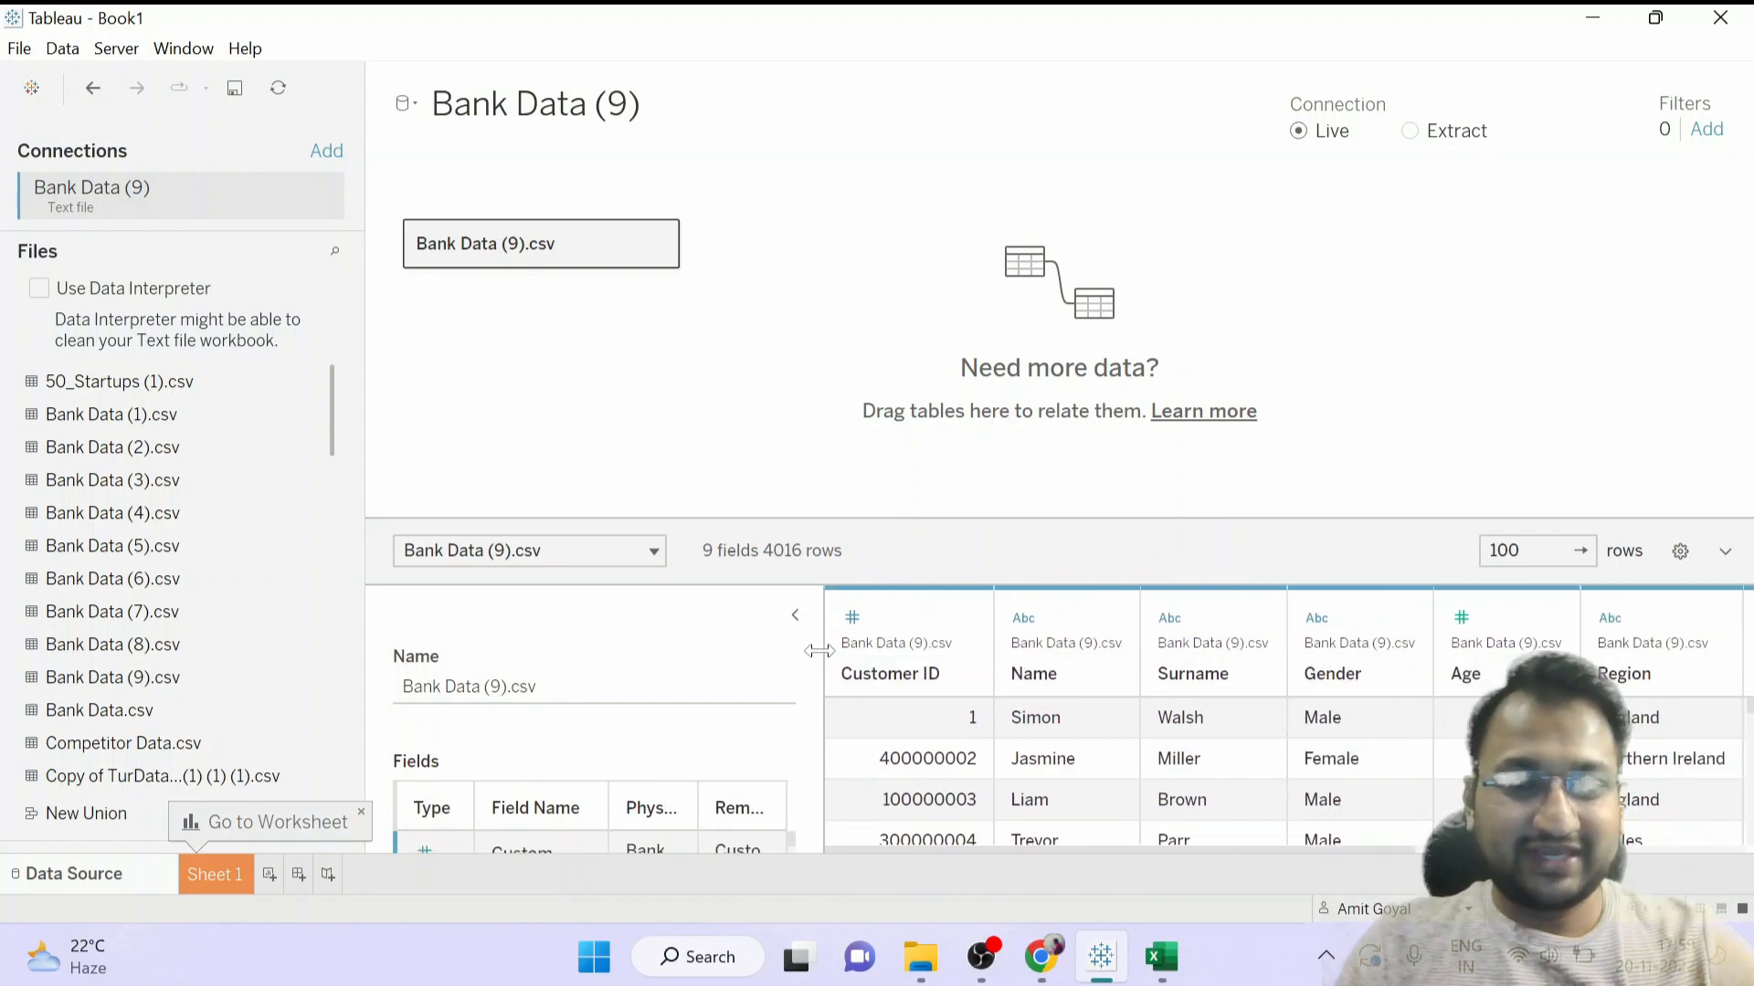
left_click(880, 650)
left_click(1023, 649)
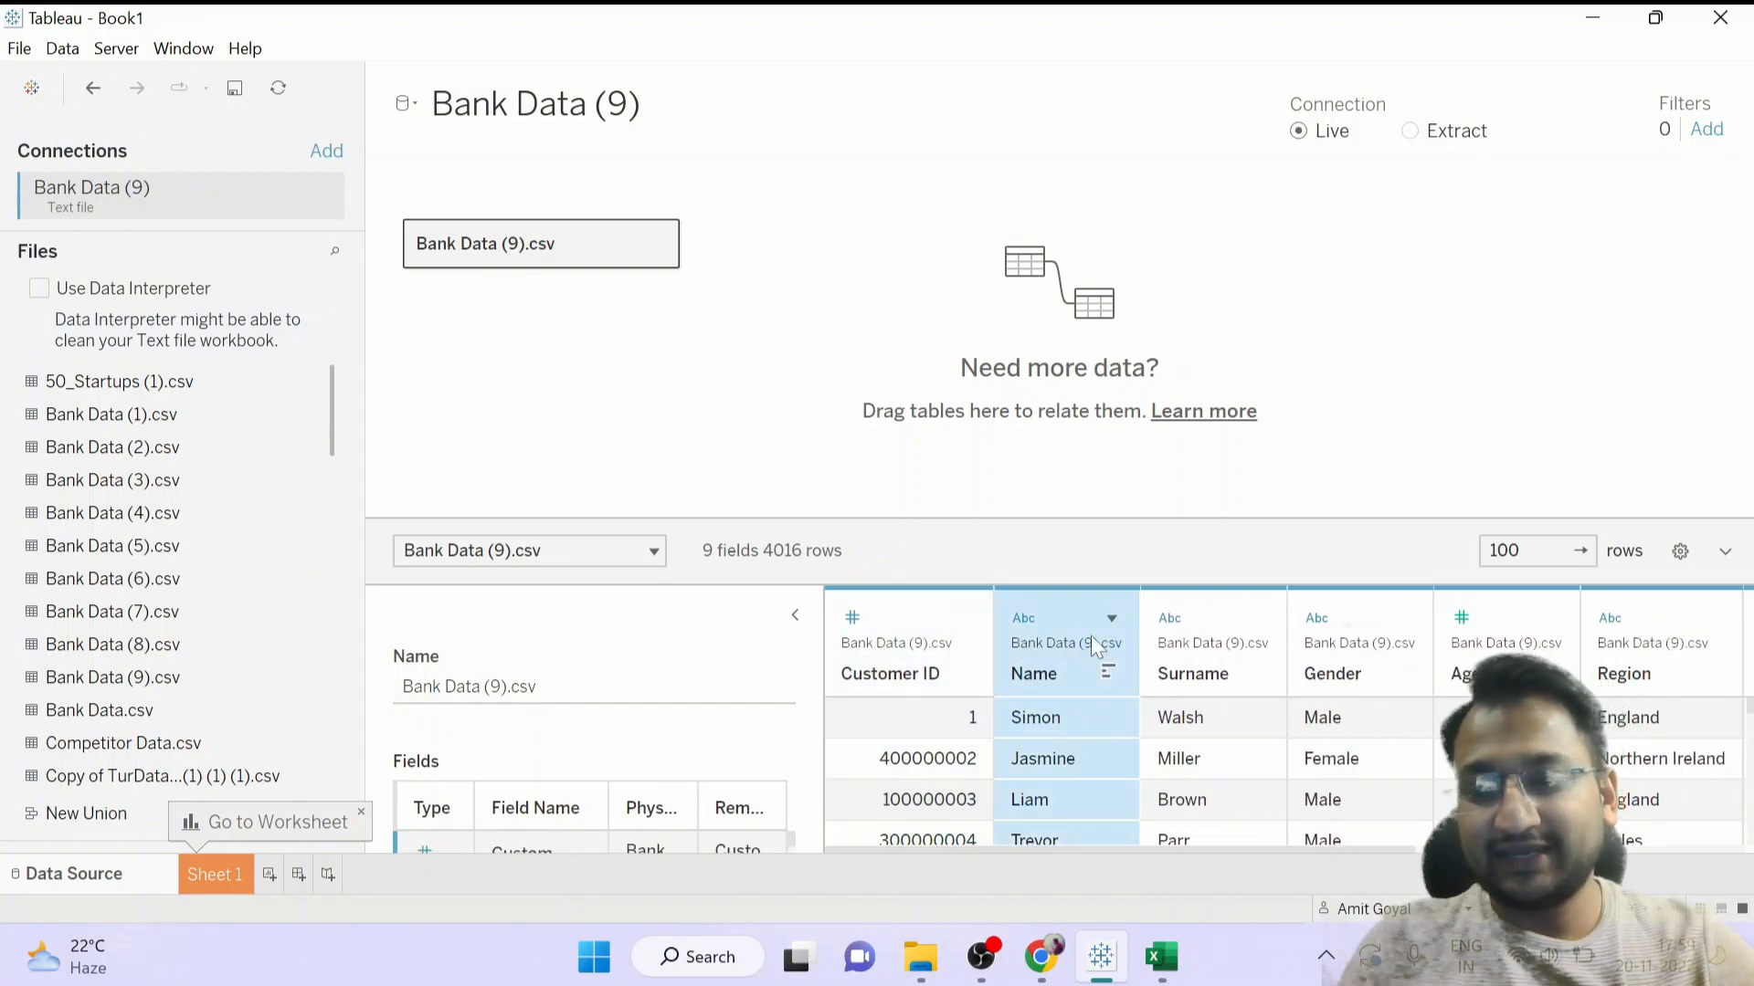
left_click(1170, 619)
left_click(1320, 676)
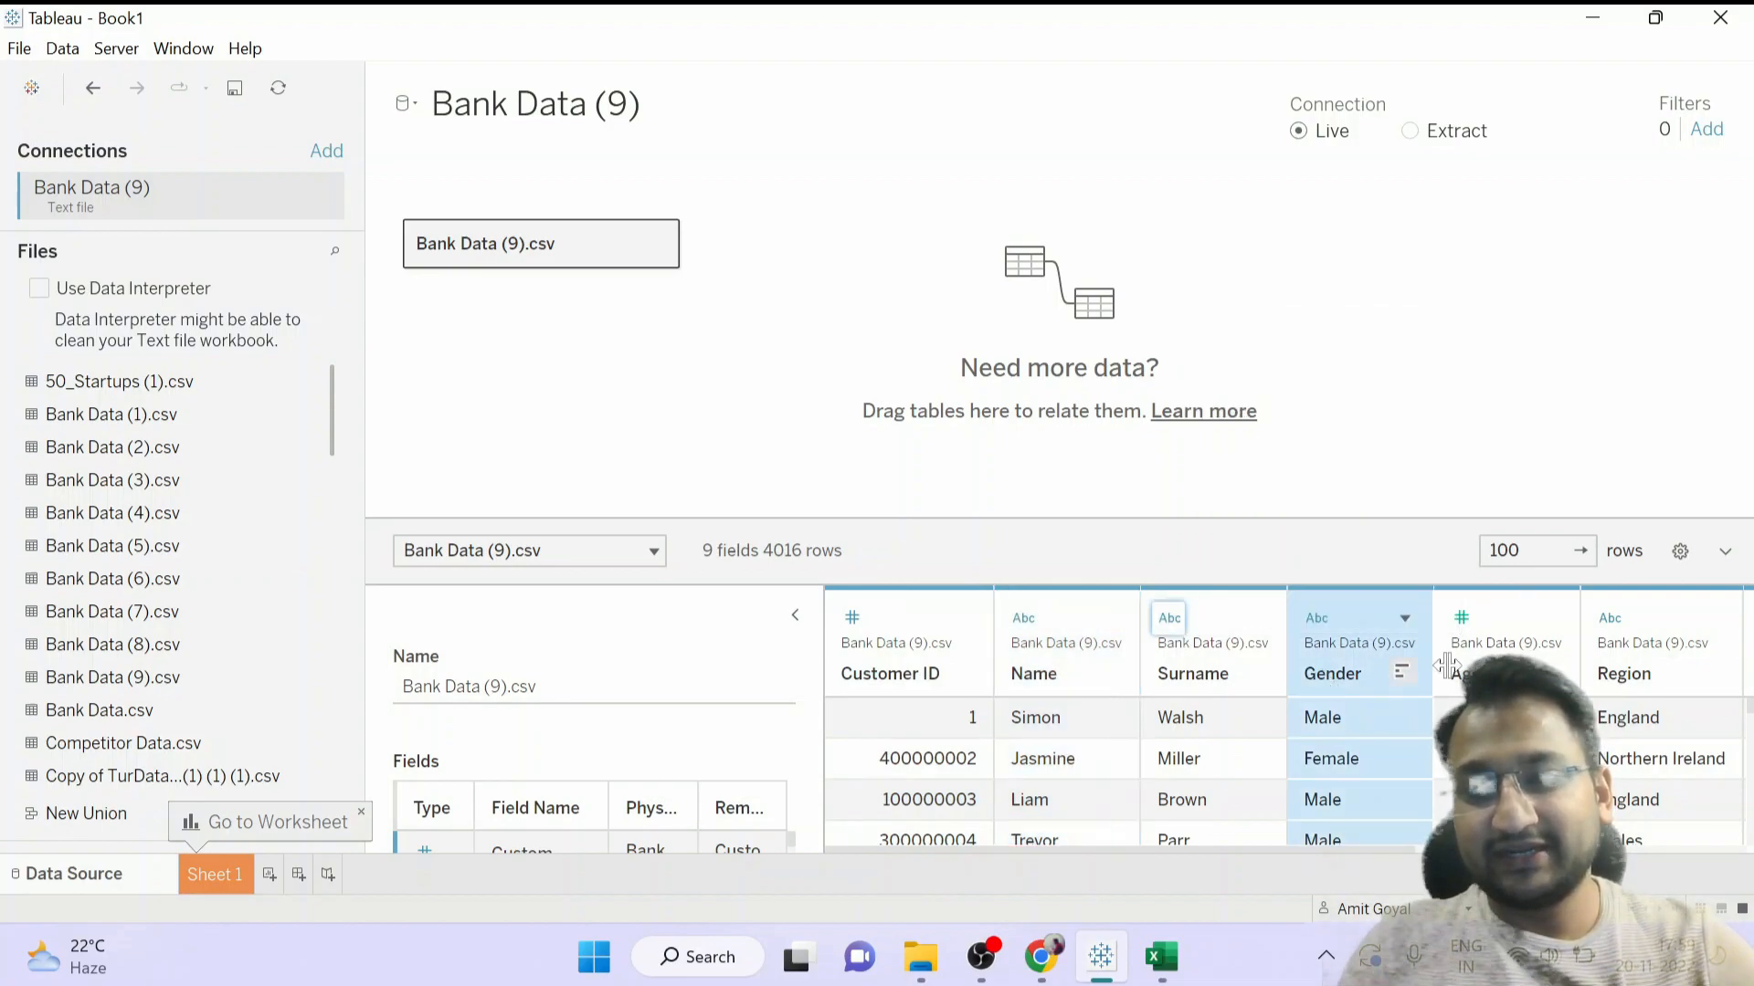
left_click(1471, 676)
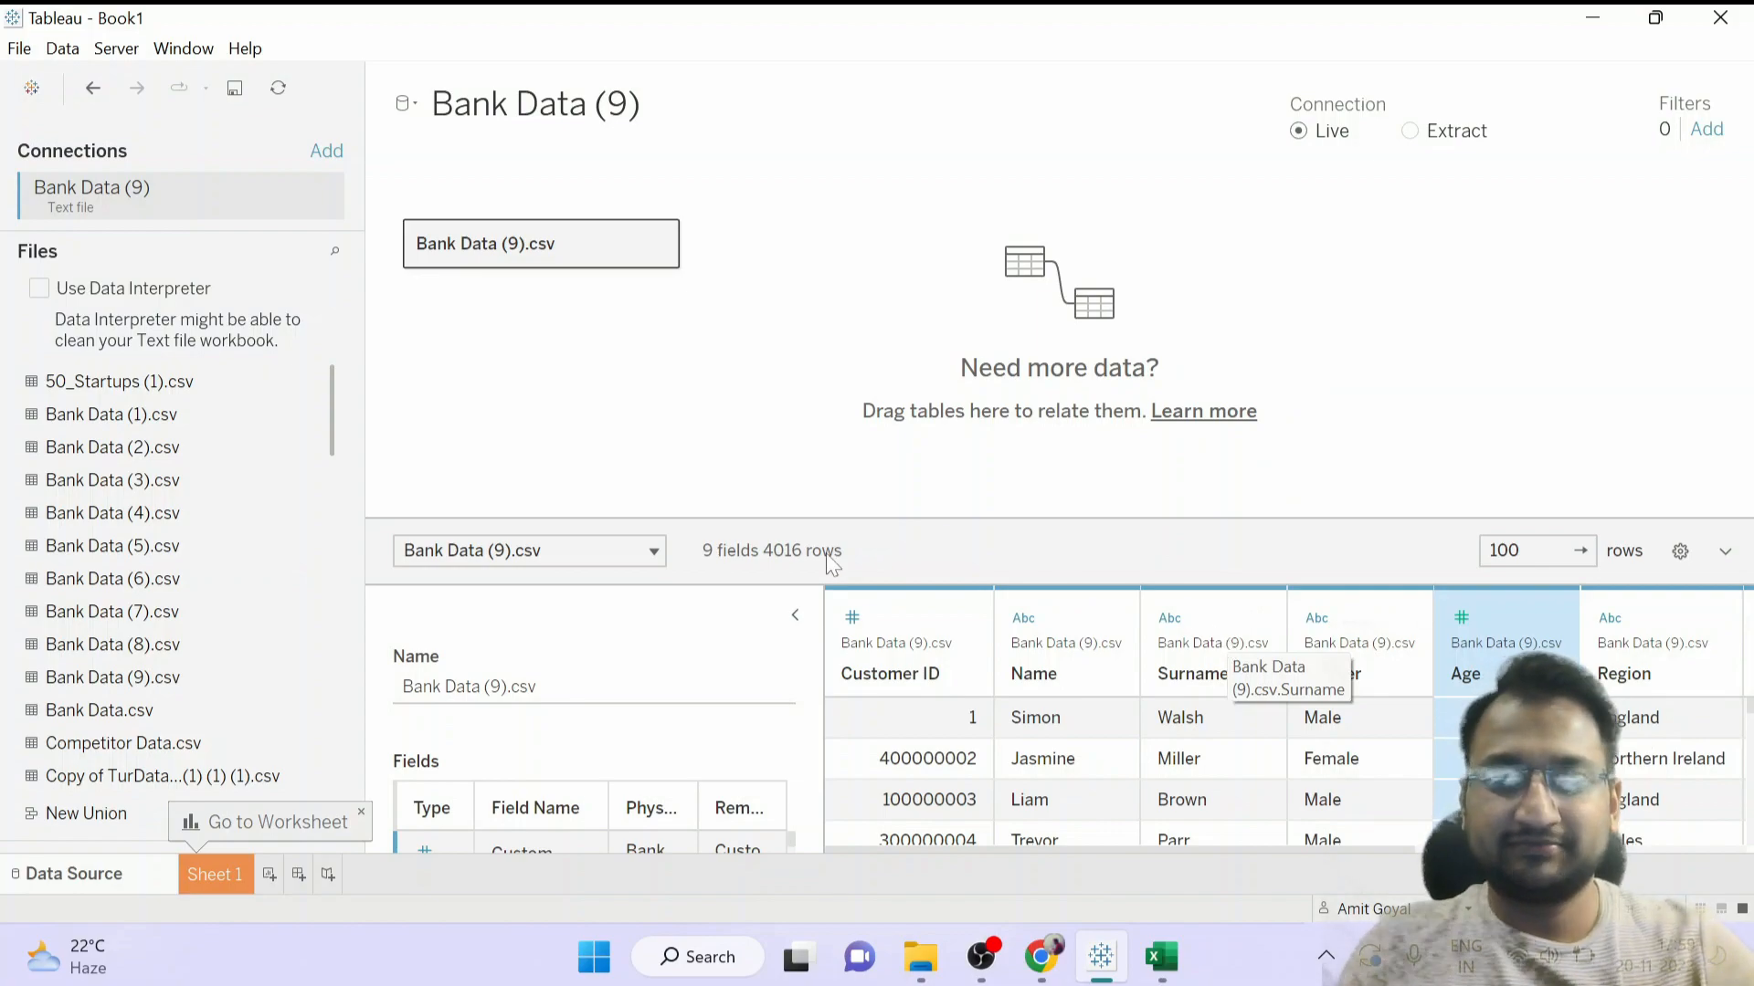
Open the Sheet 1 worksheet and replace its title with "Customers by Region".
left_click(218, 874)
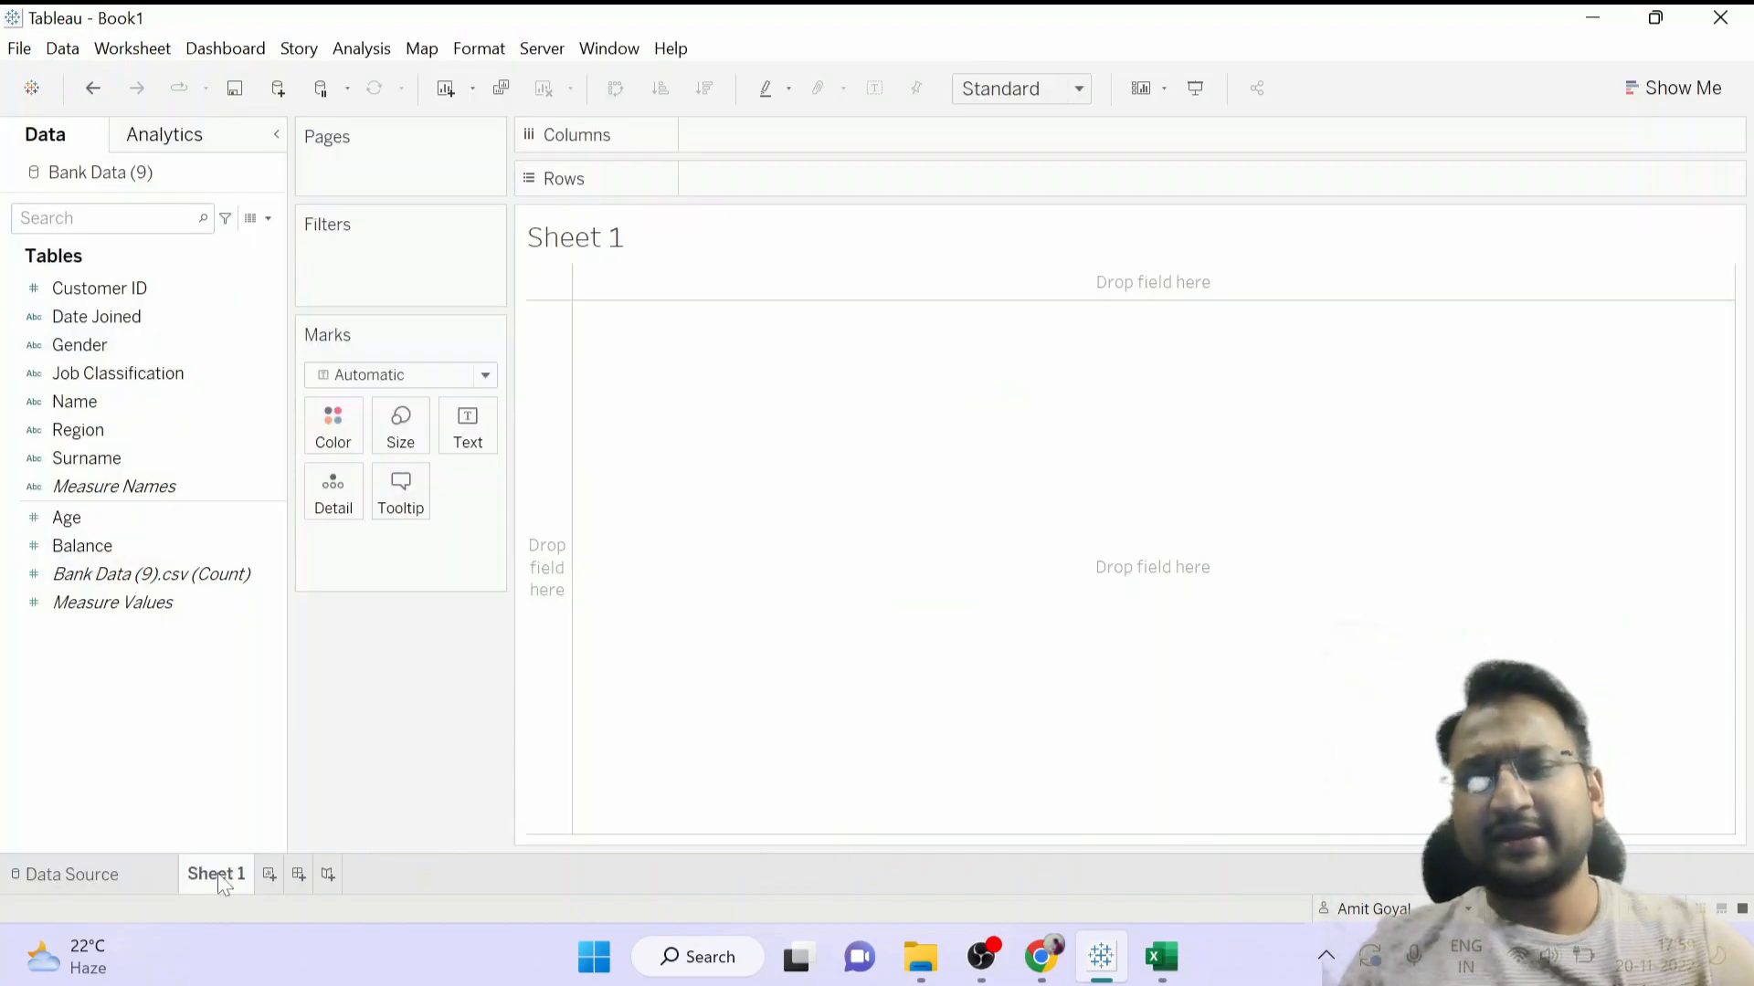
double_click(584, 244)
key("ctrl+a")
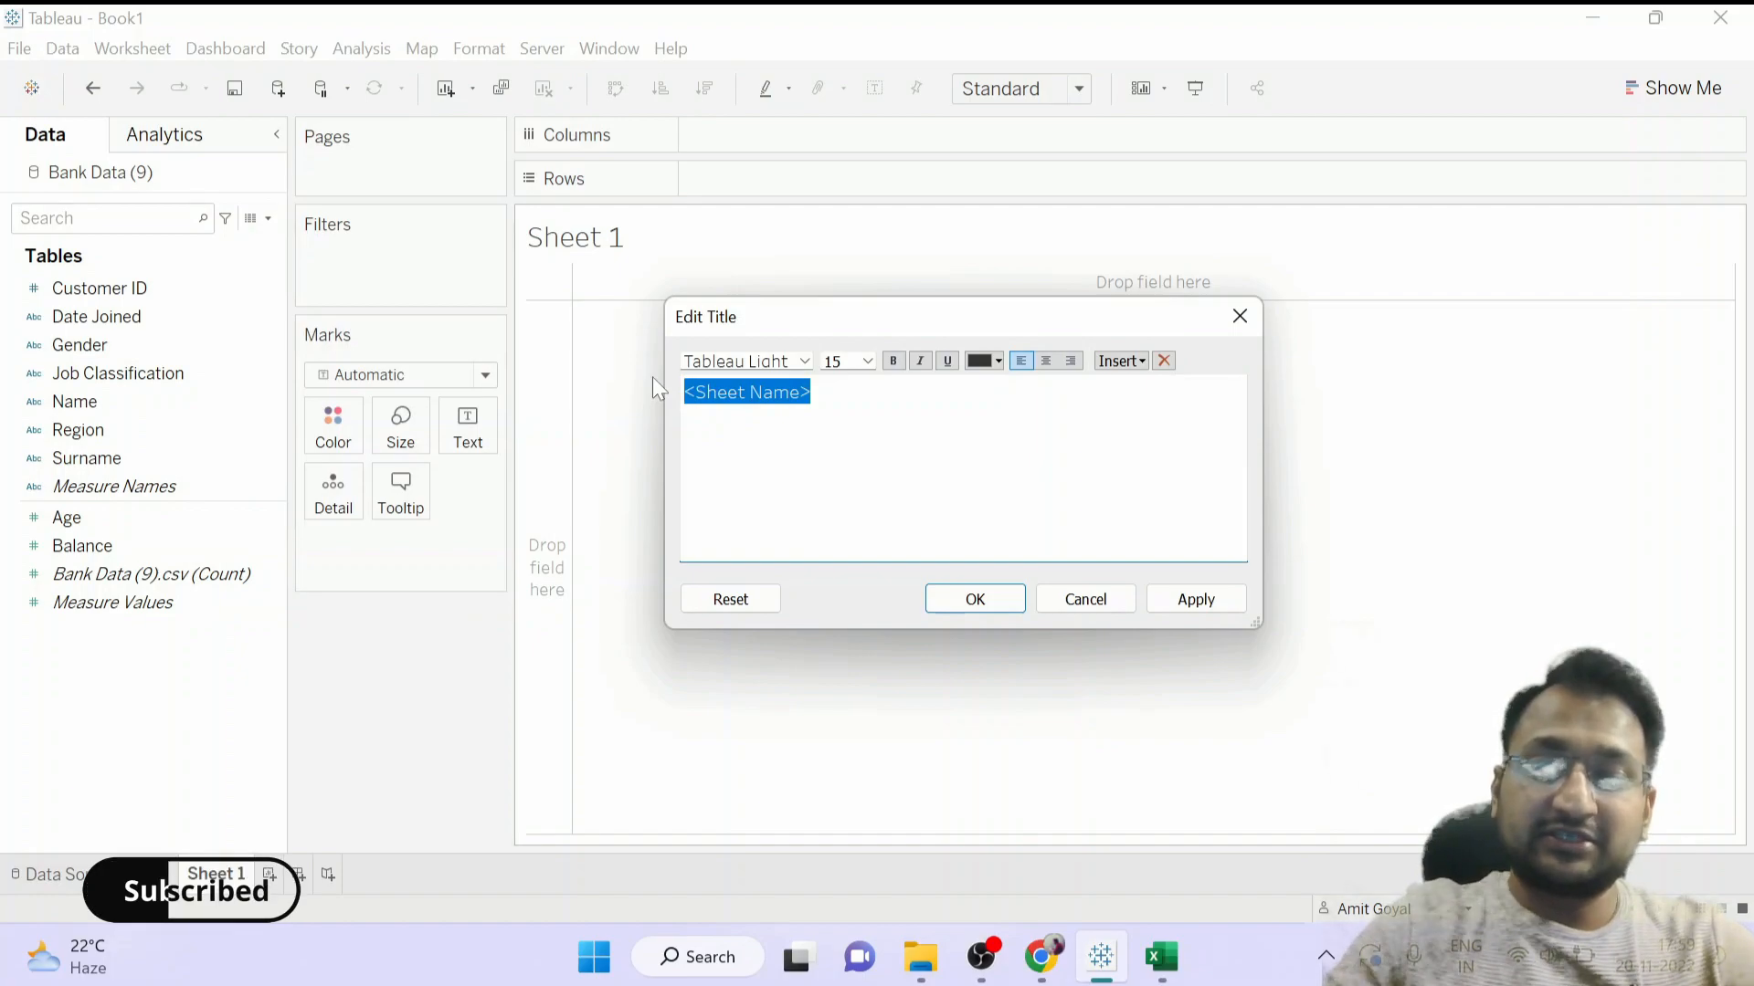
type("Customers")
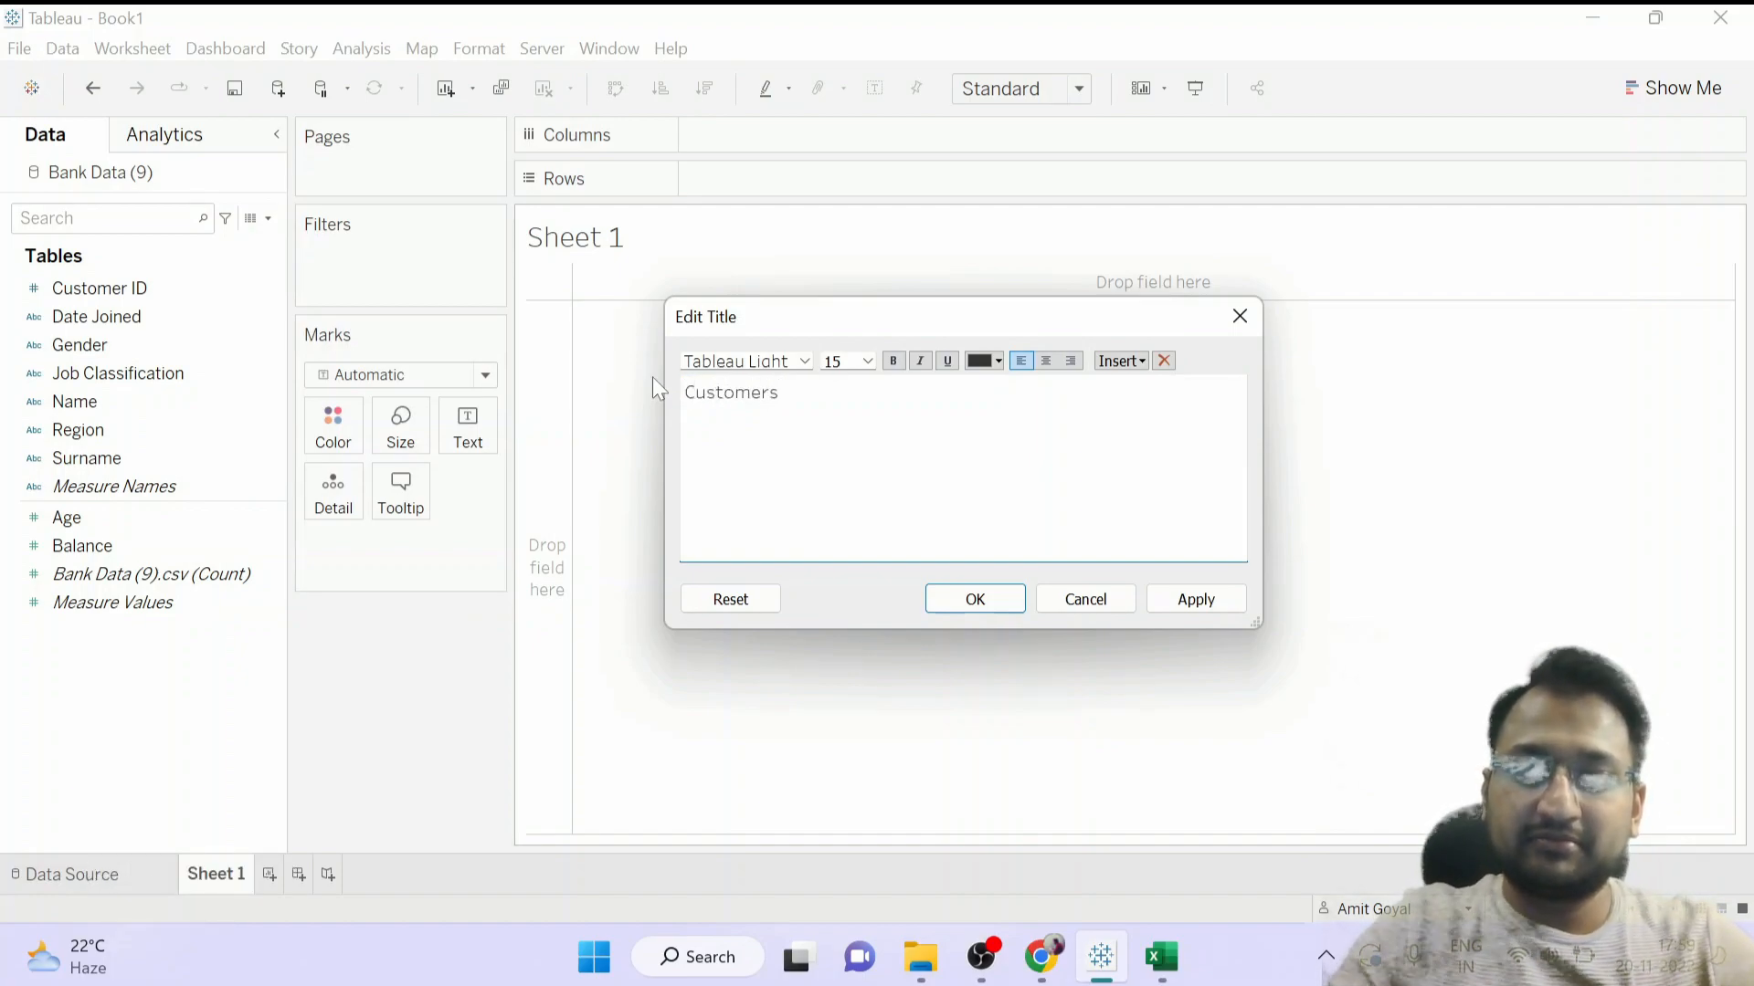
type(" by Region")
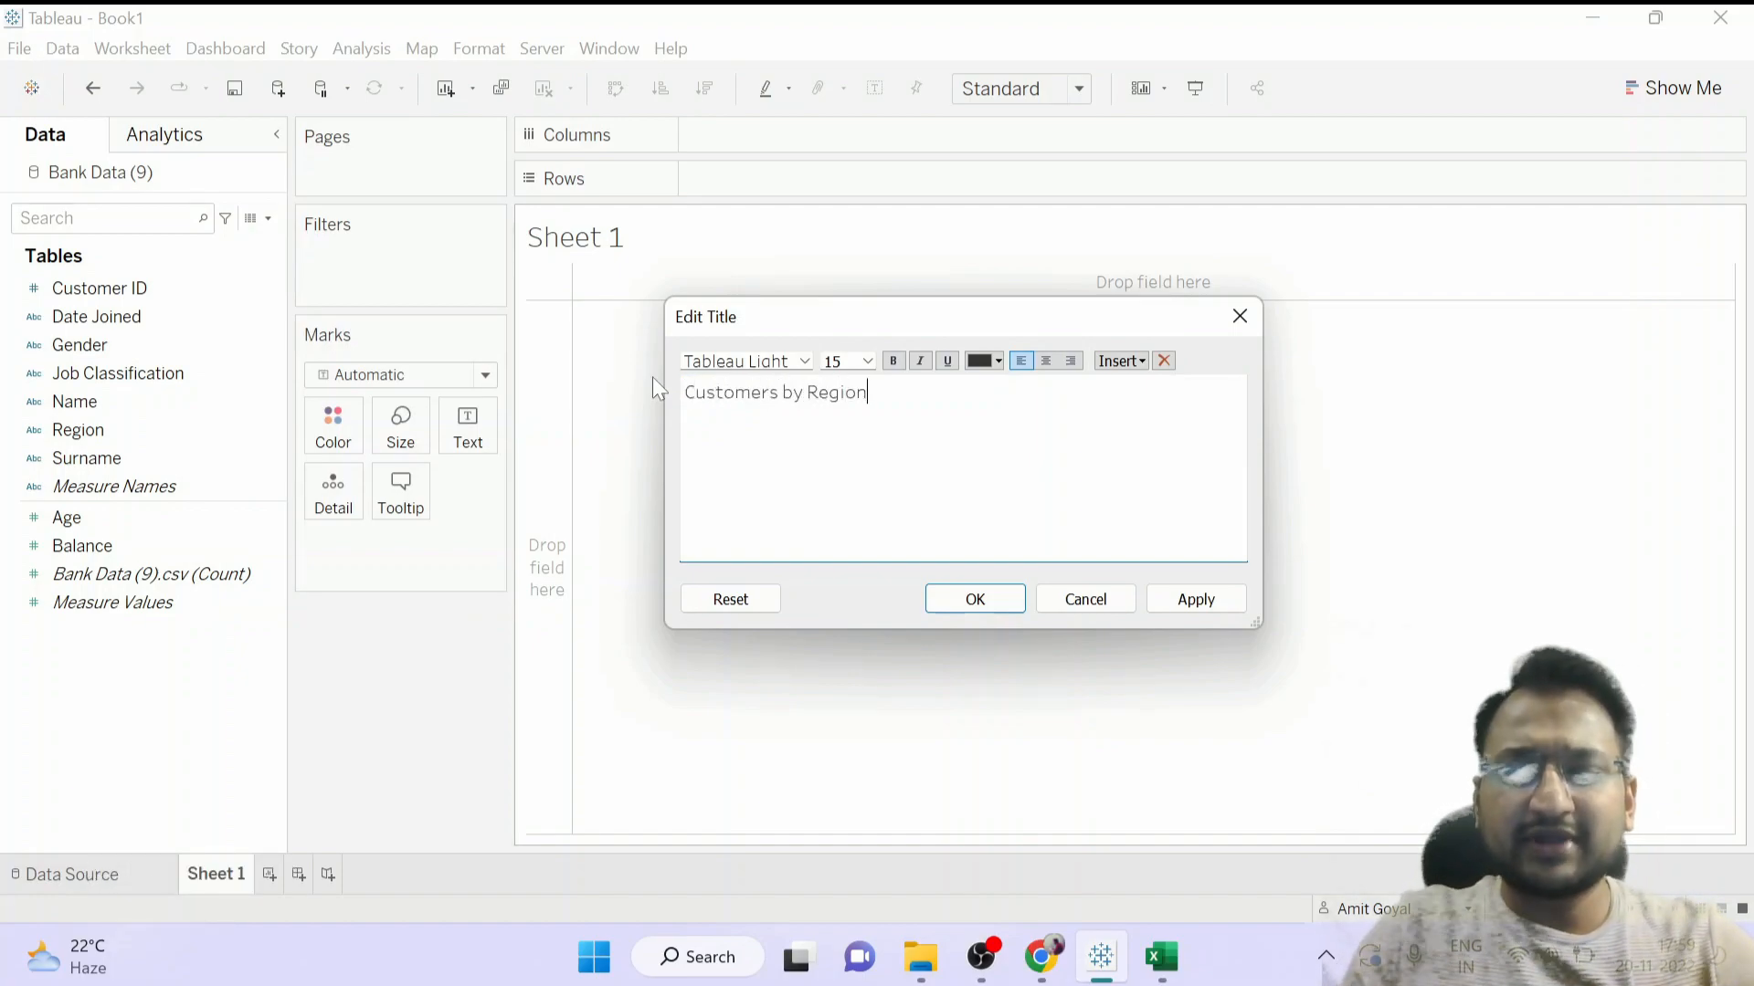
left_click(1204, 600)
left_click(982, 600)
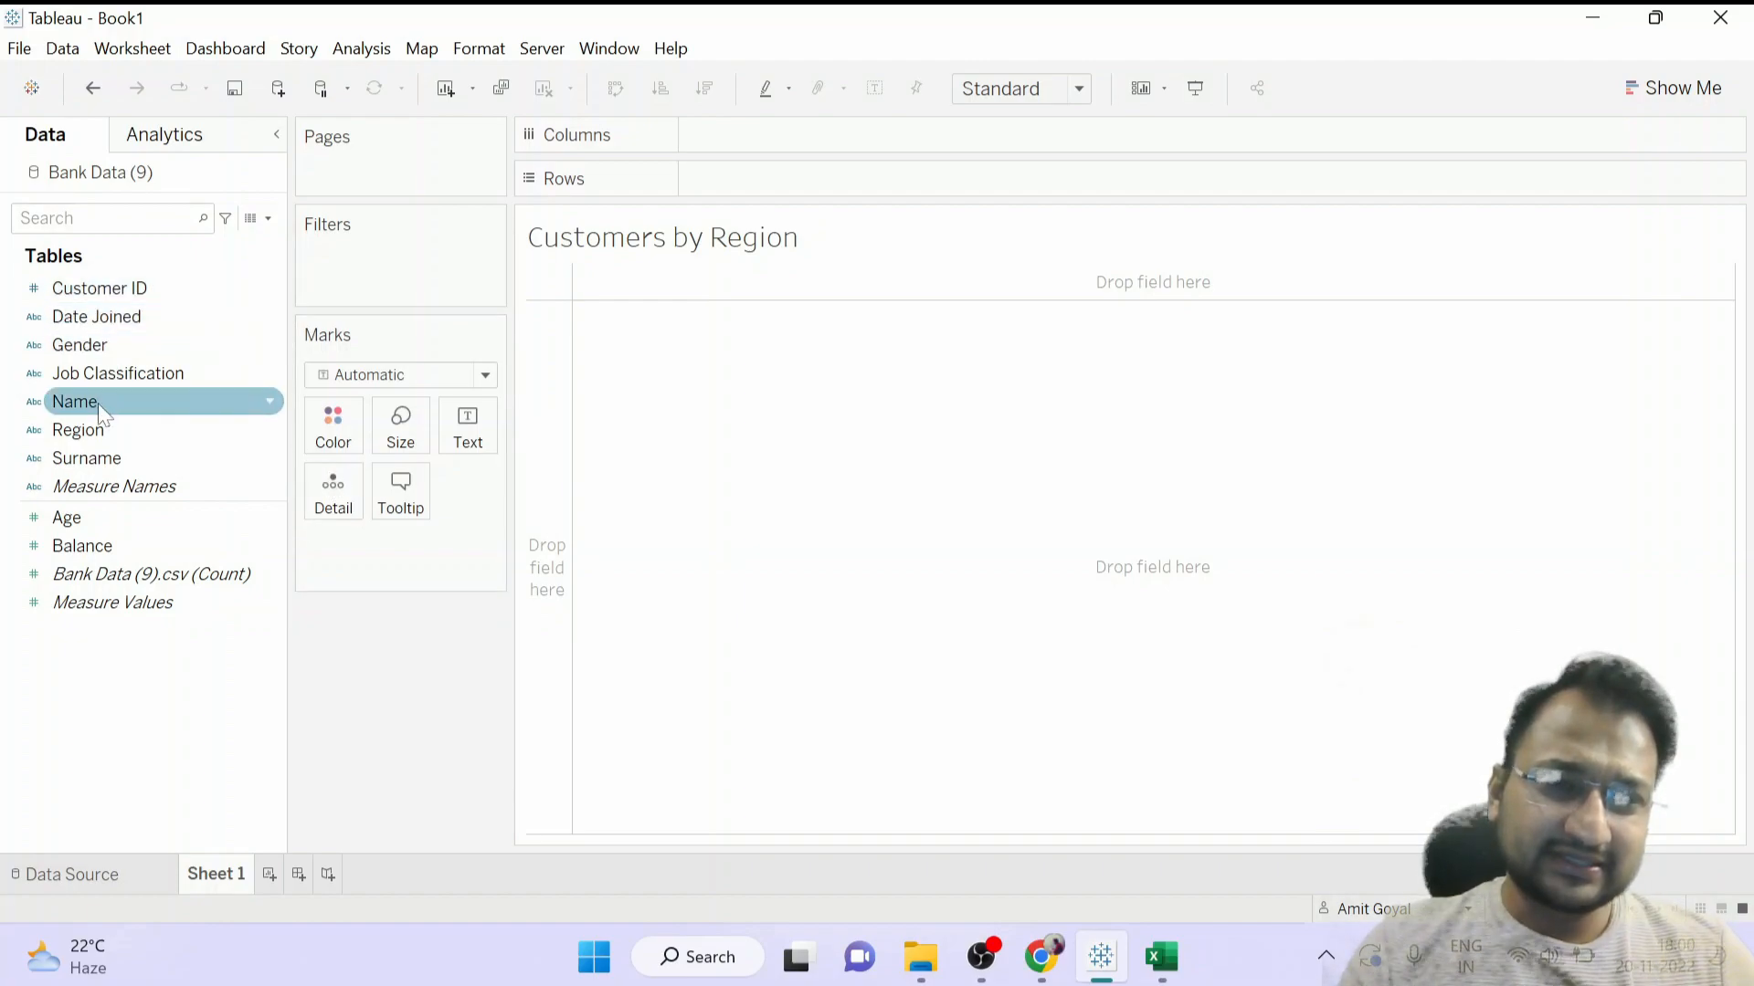
Try placing the Region field in the view without a geographic role, and remove it from Rows.
left_click(88, 437)
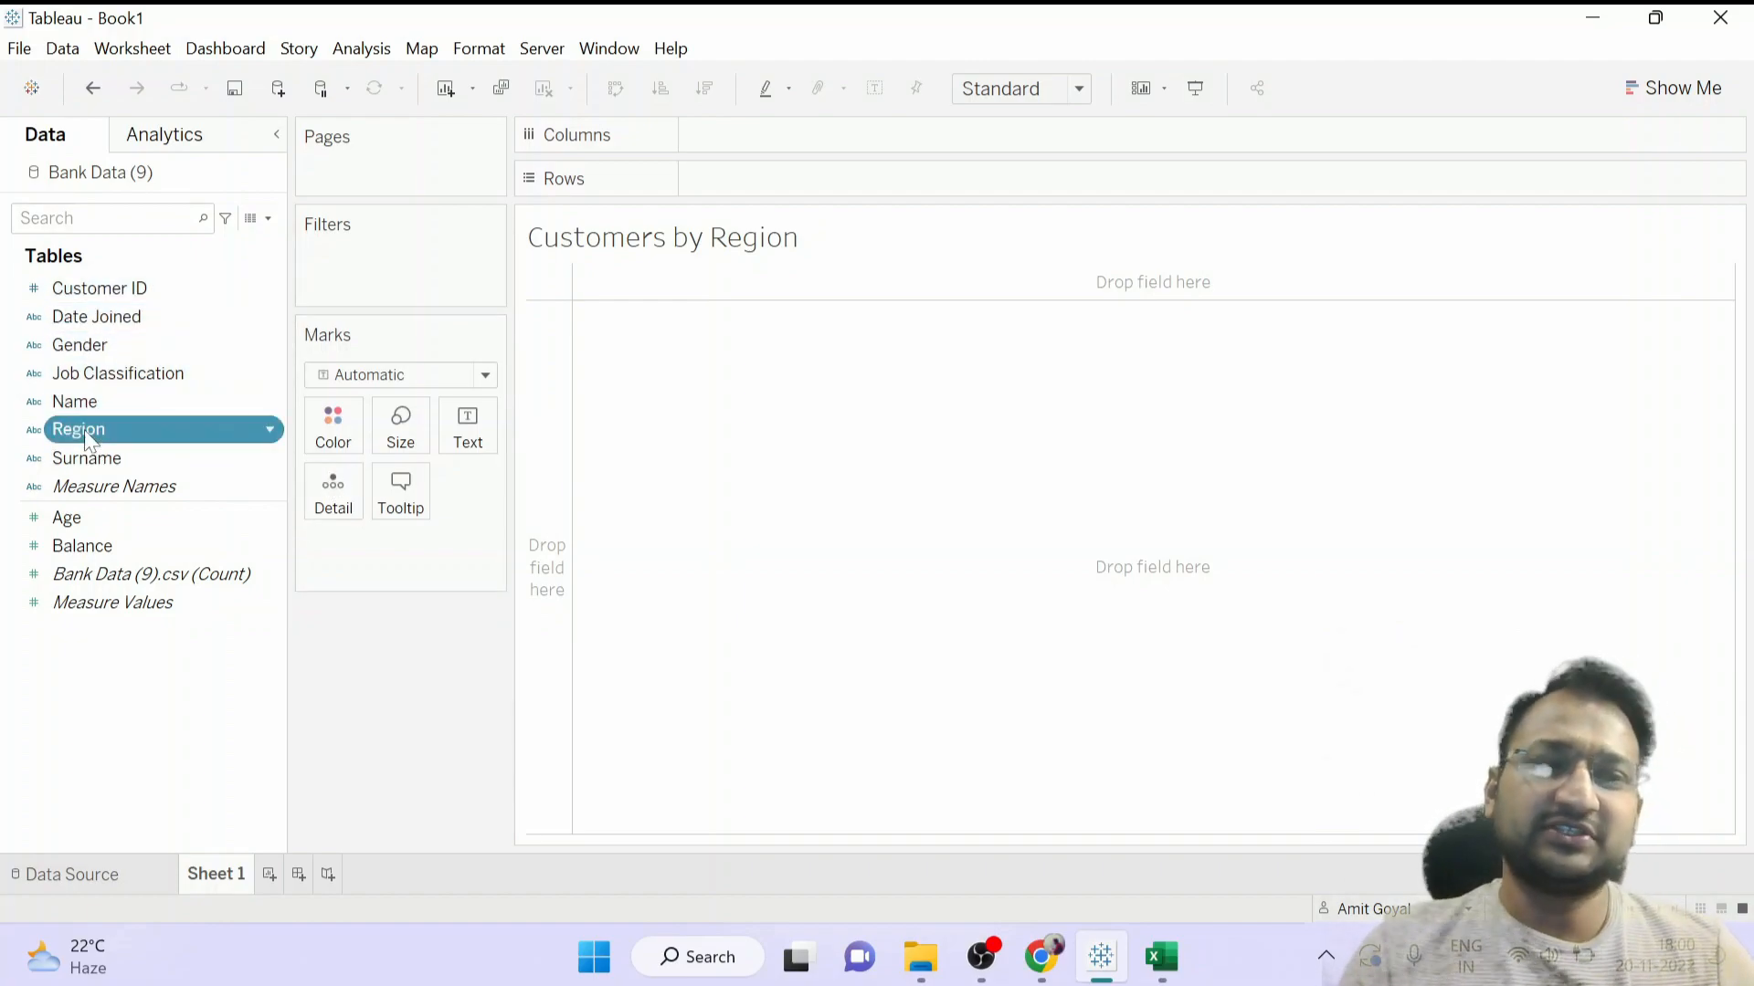
left_click_drag(84, 430, 786, 491)
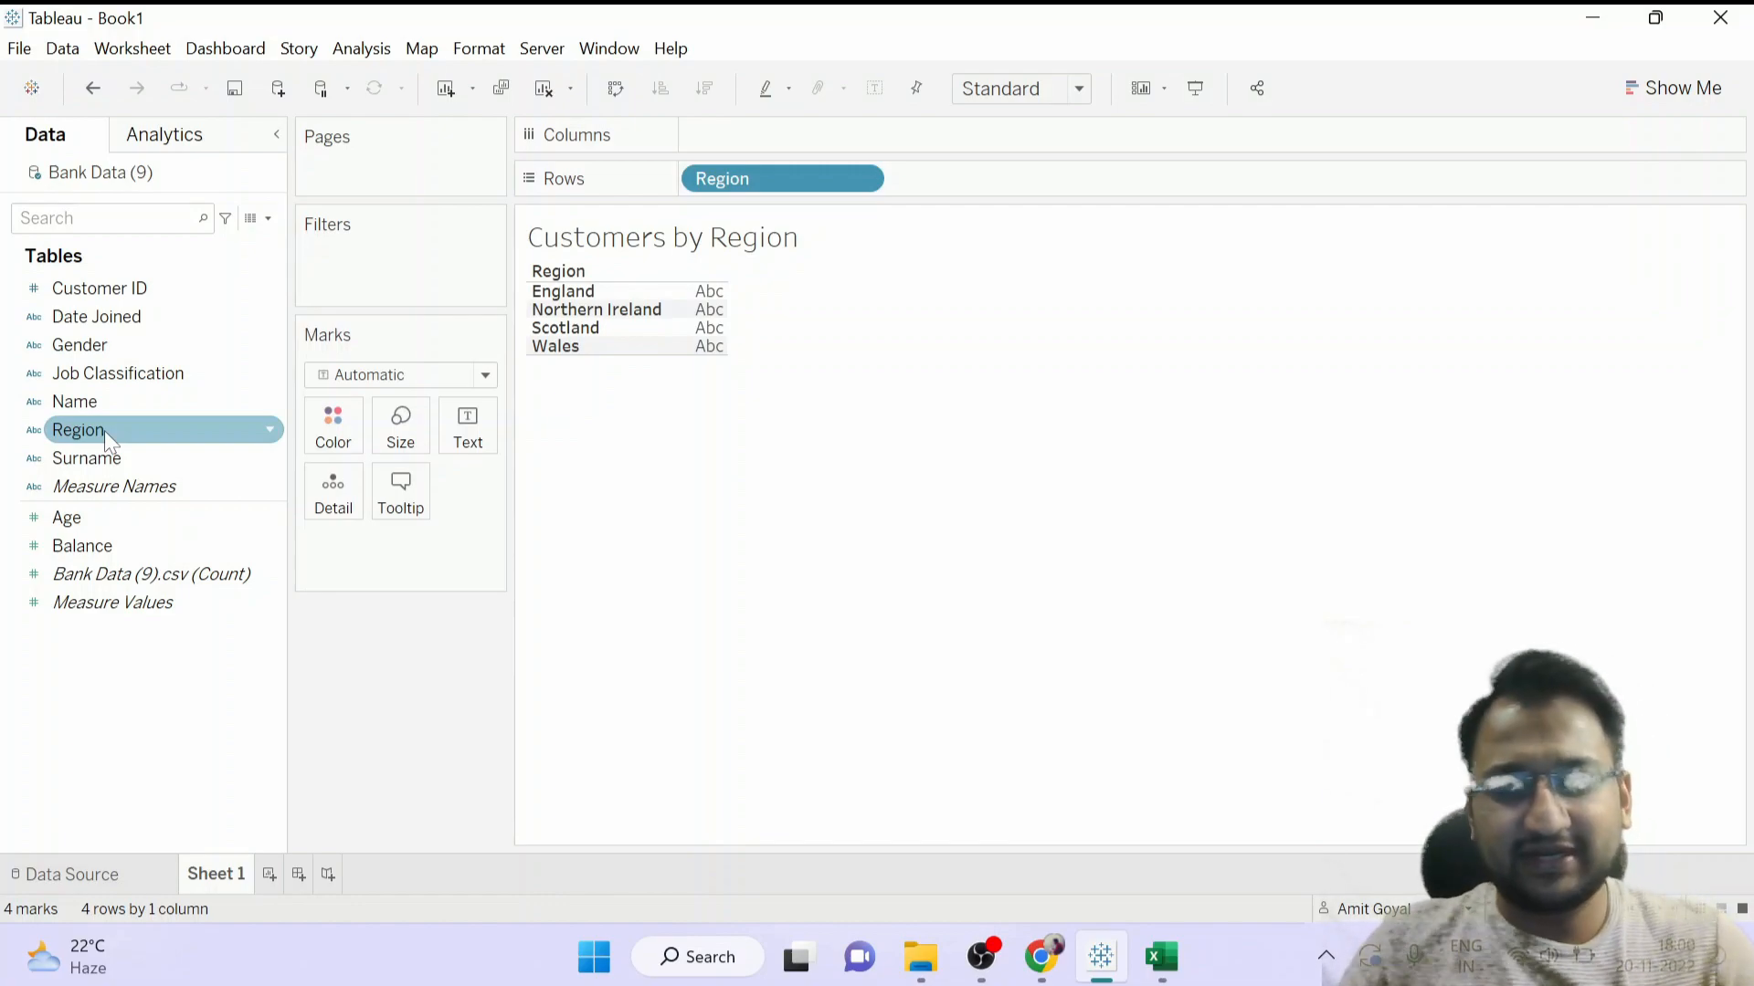
left_click_drag(716, 180, 132, 448)
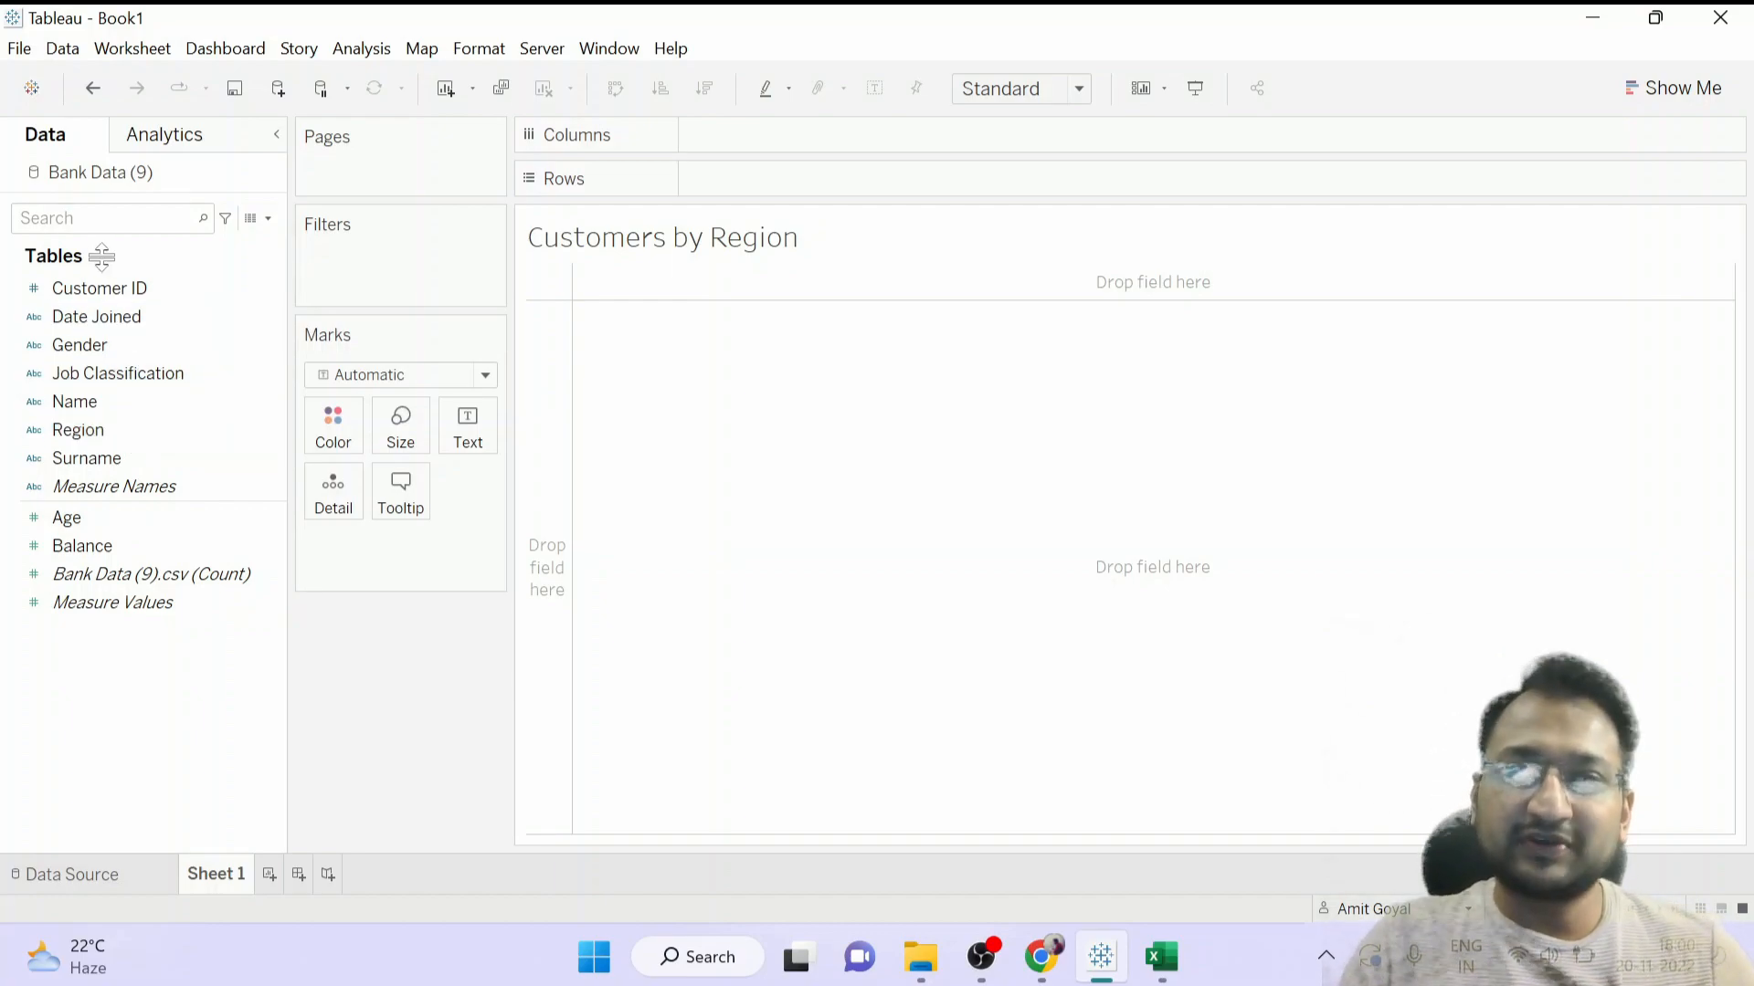
Assign the State/Province geographic role to the Region field and plot the field in the view as a map.
left_click(102, 289)
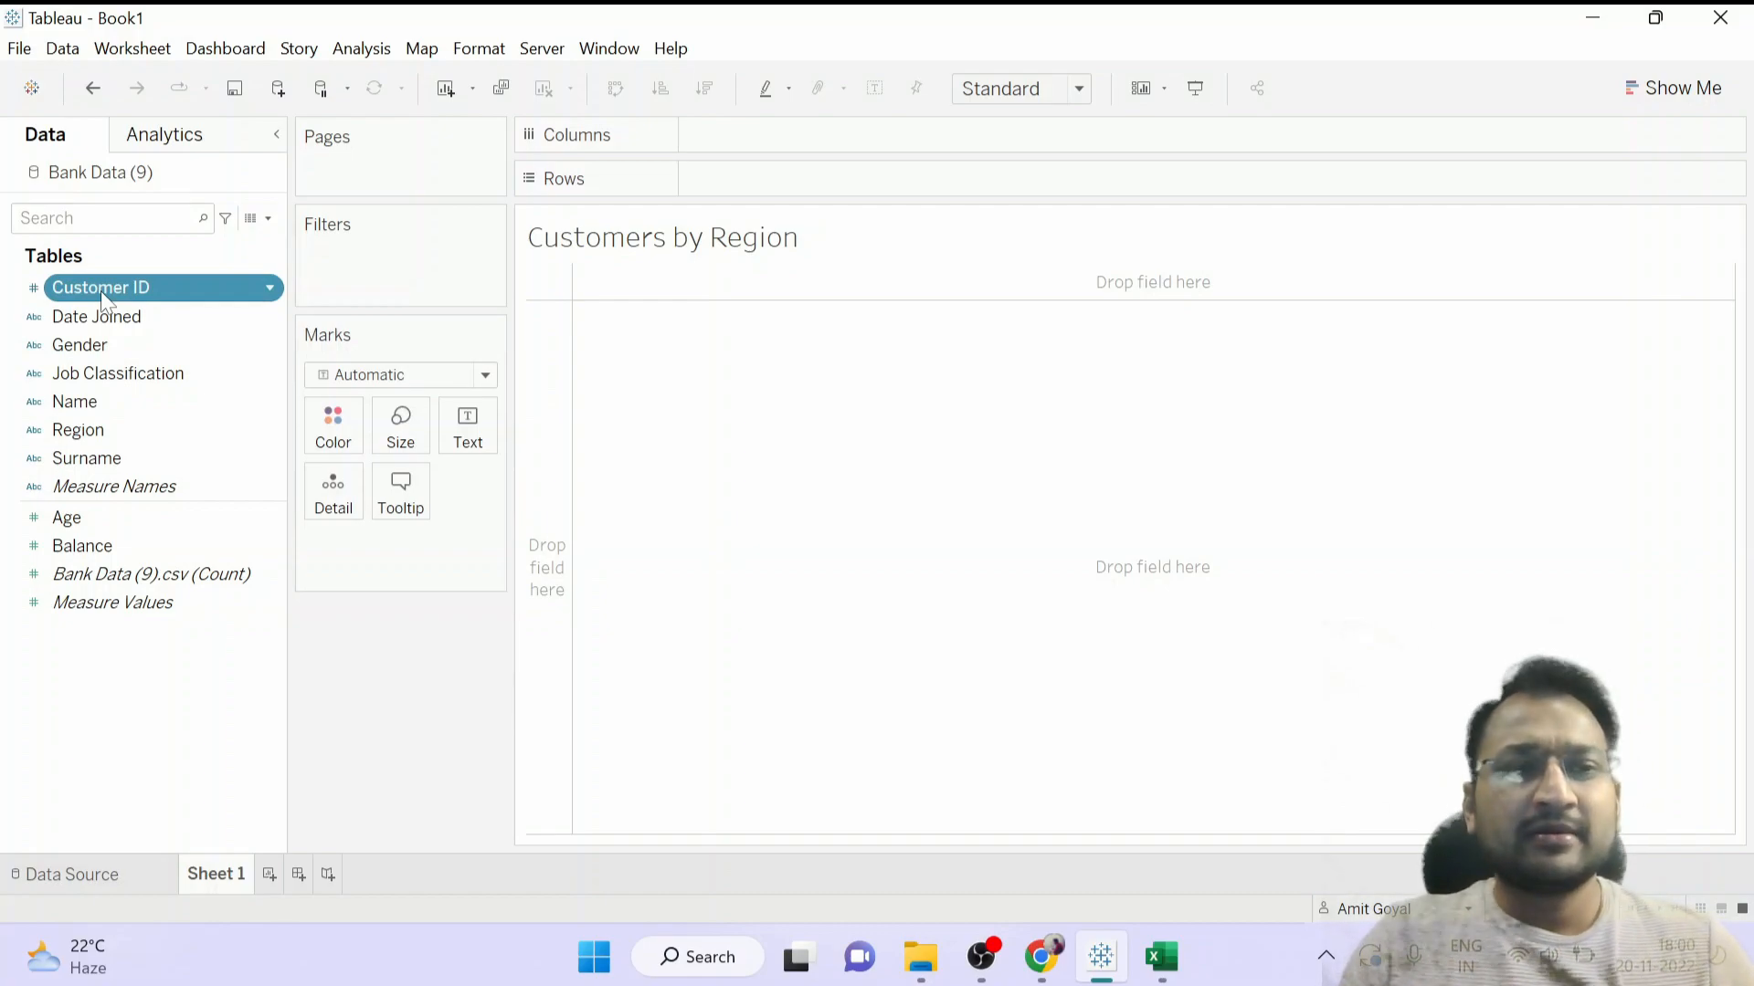
left_click(98, 431)
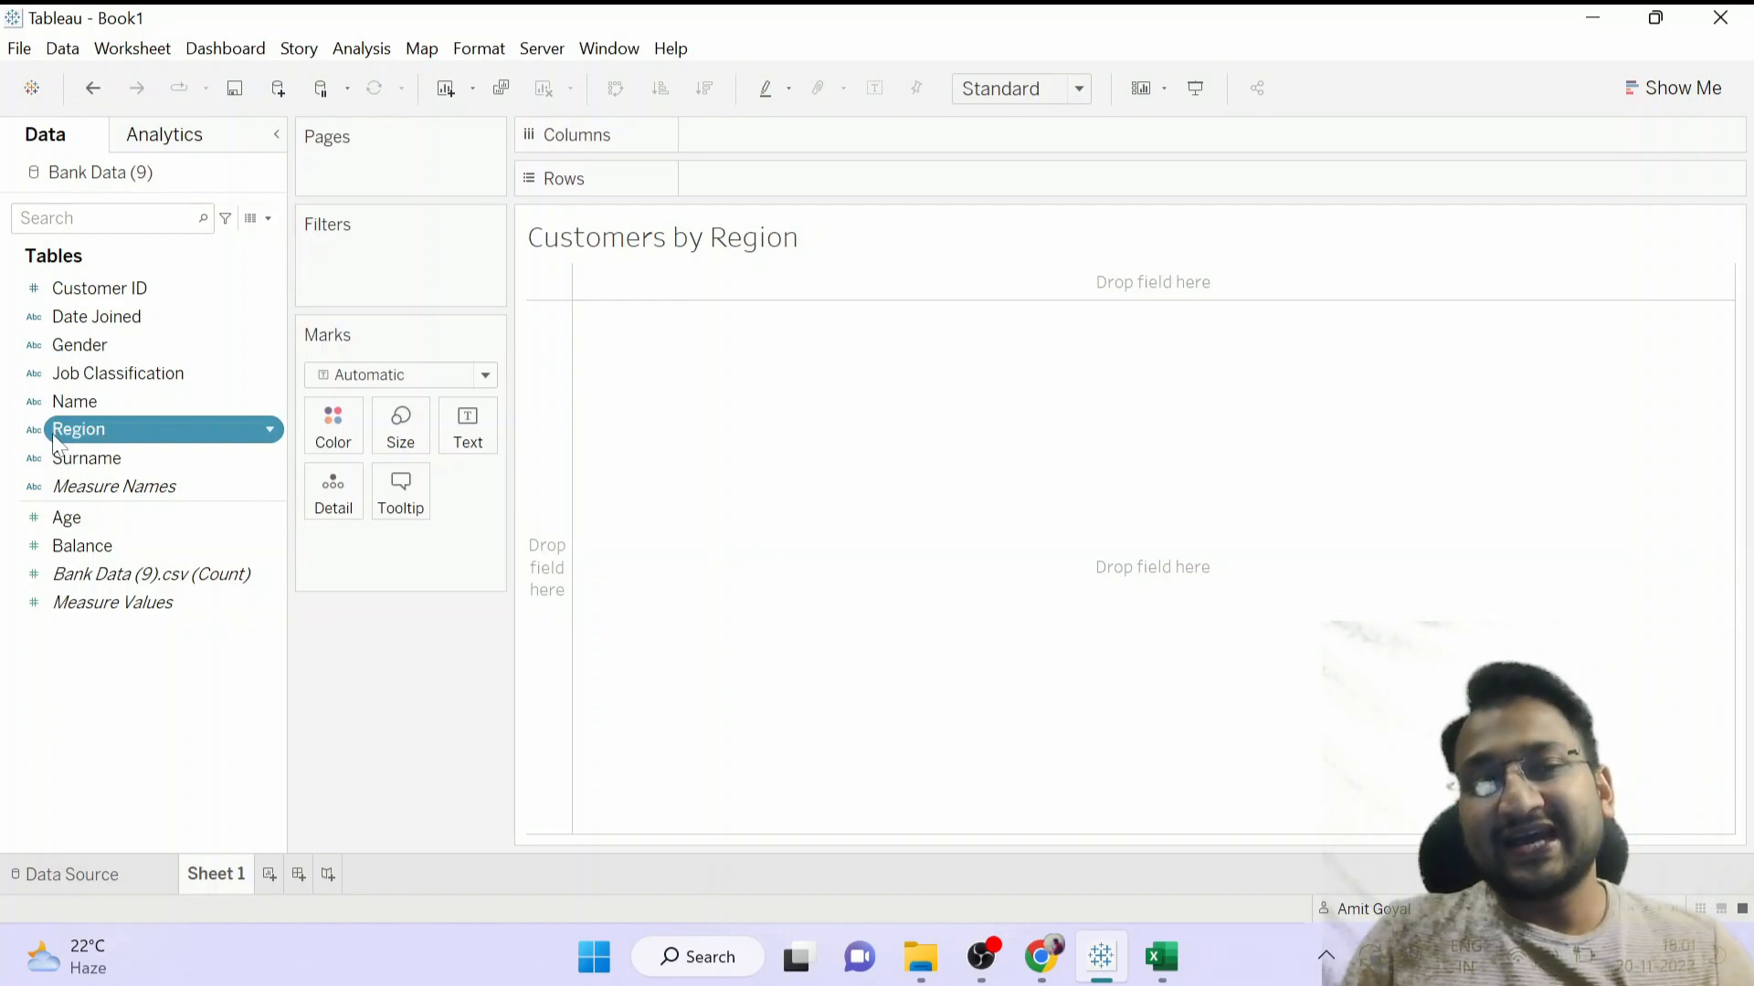
right_click(120, 426)
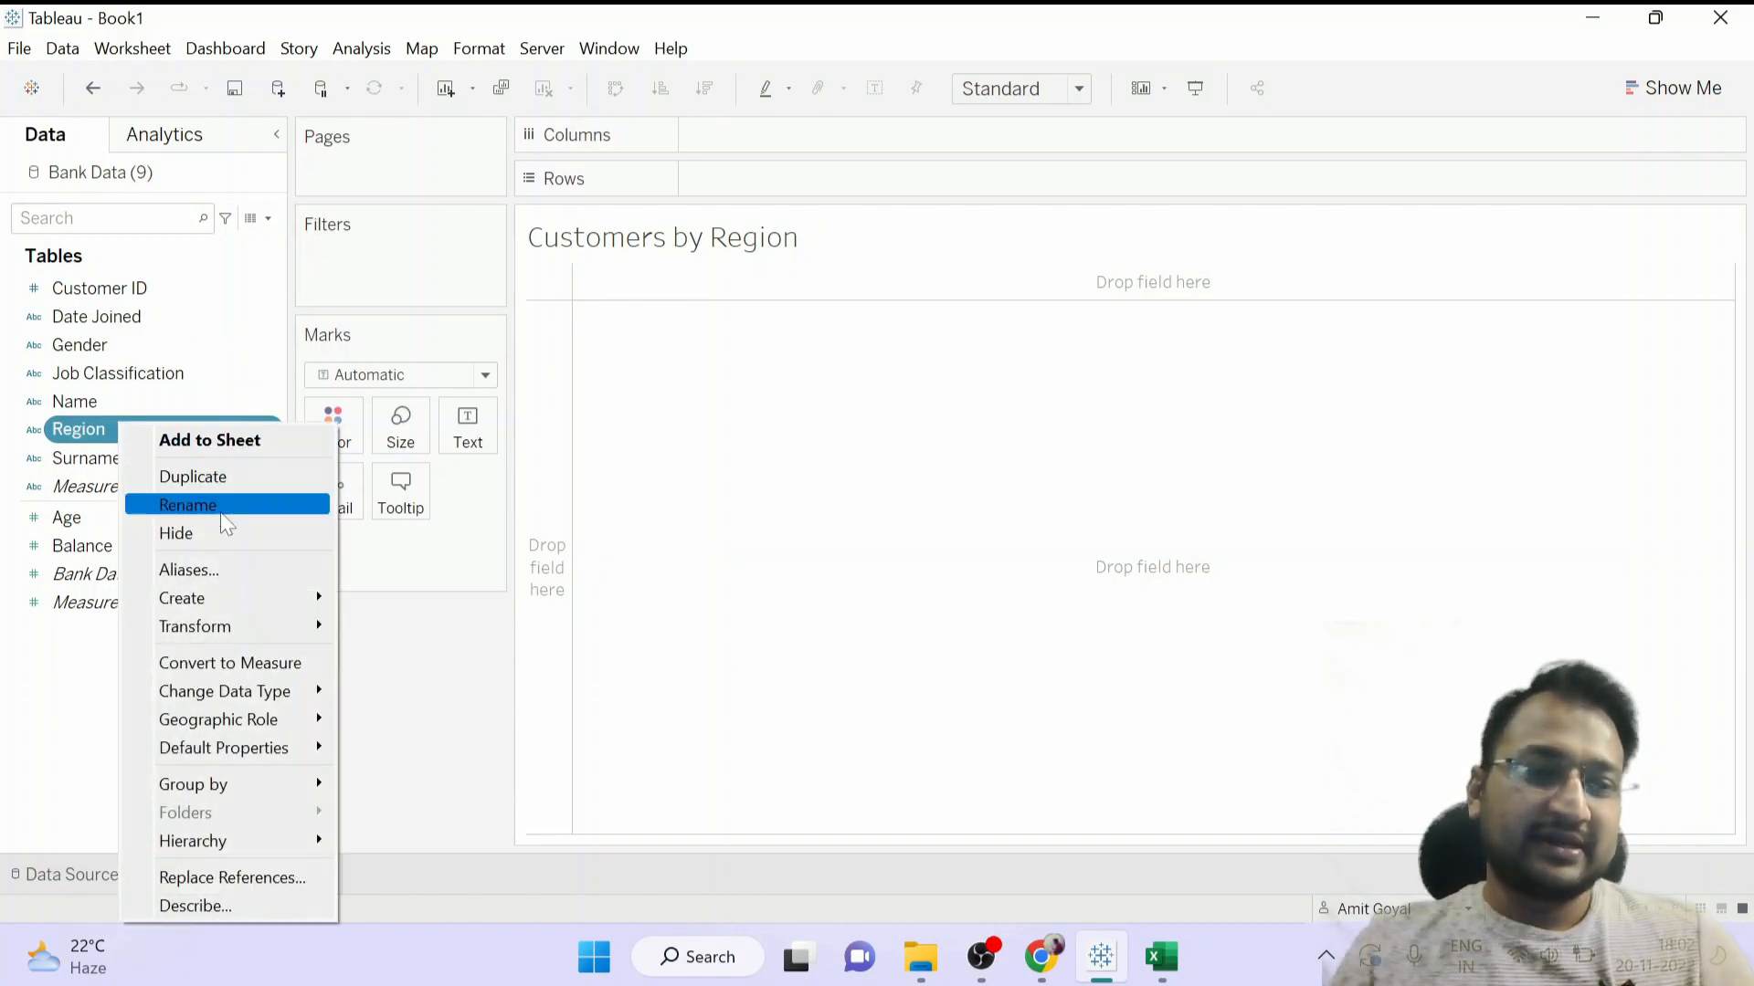
mouse_move(279, 727)
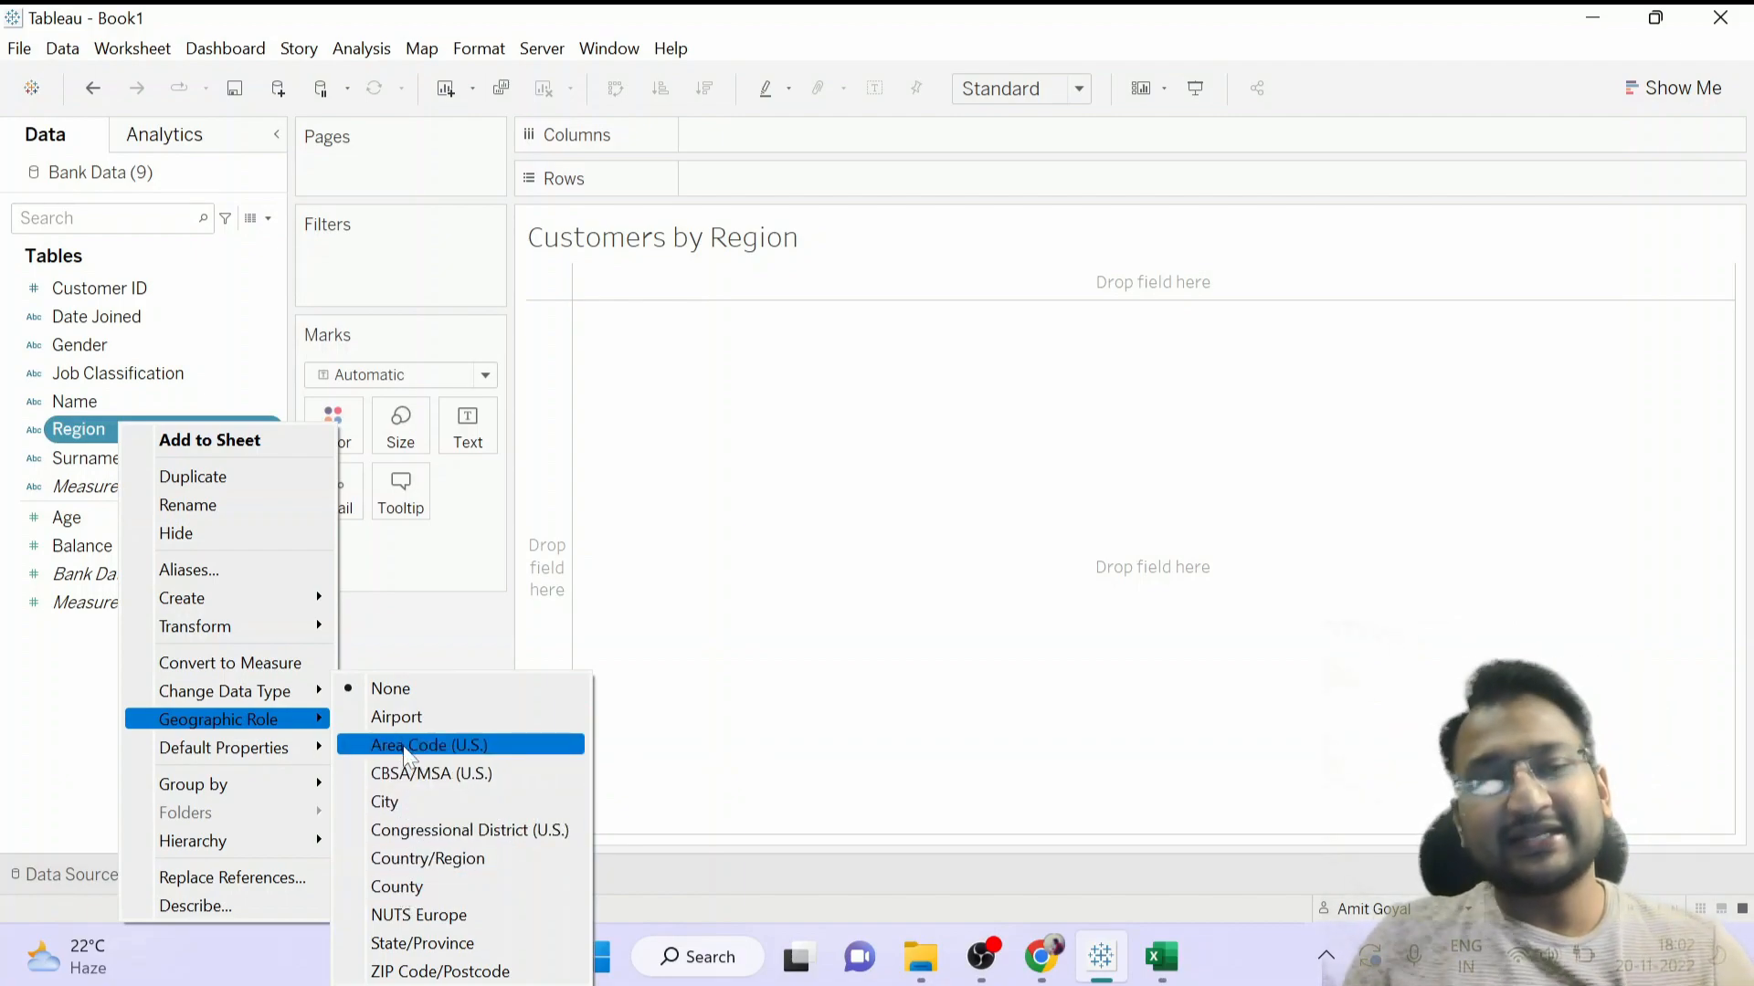
left_click(413, 945)
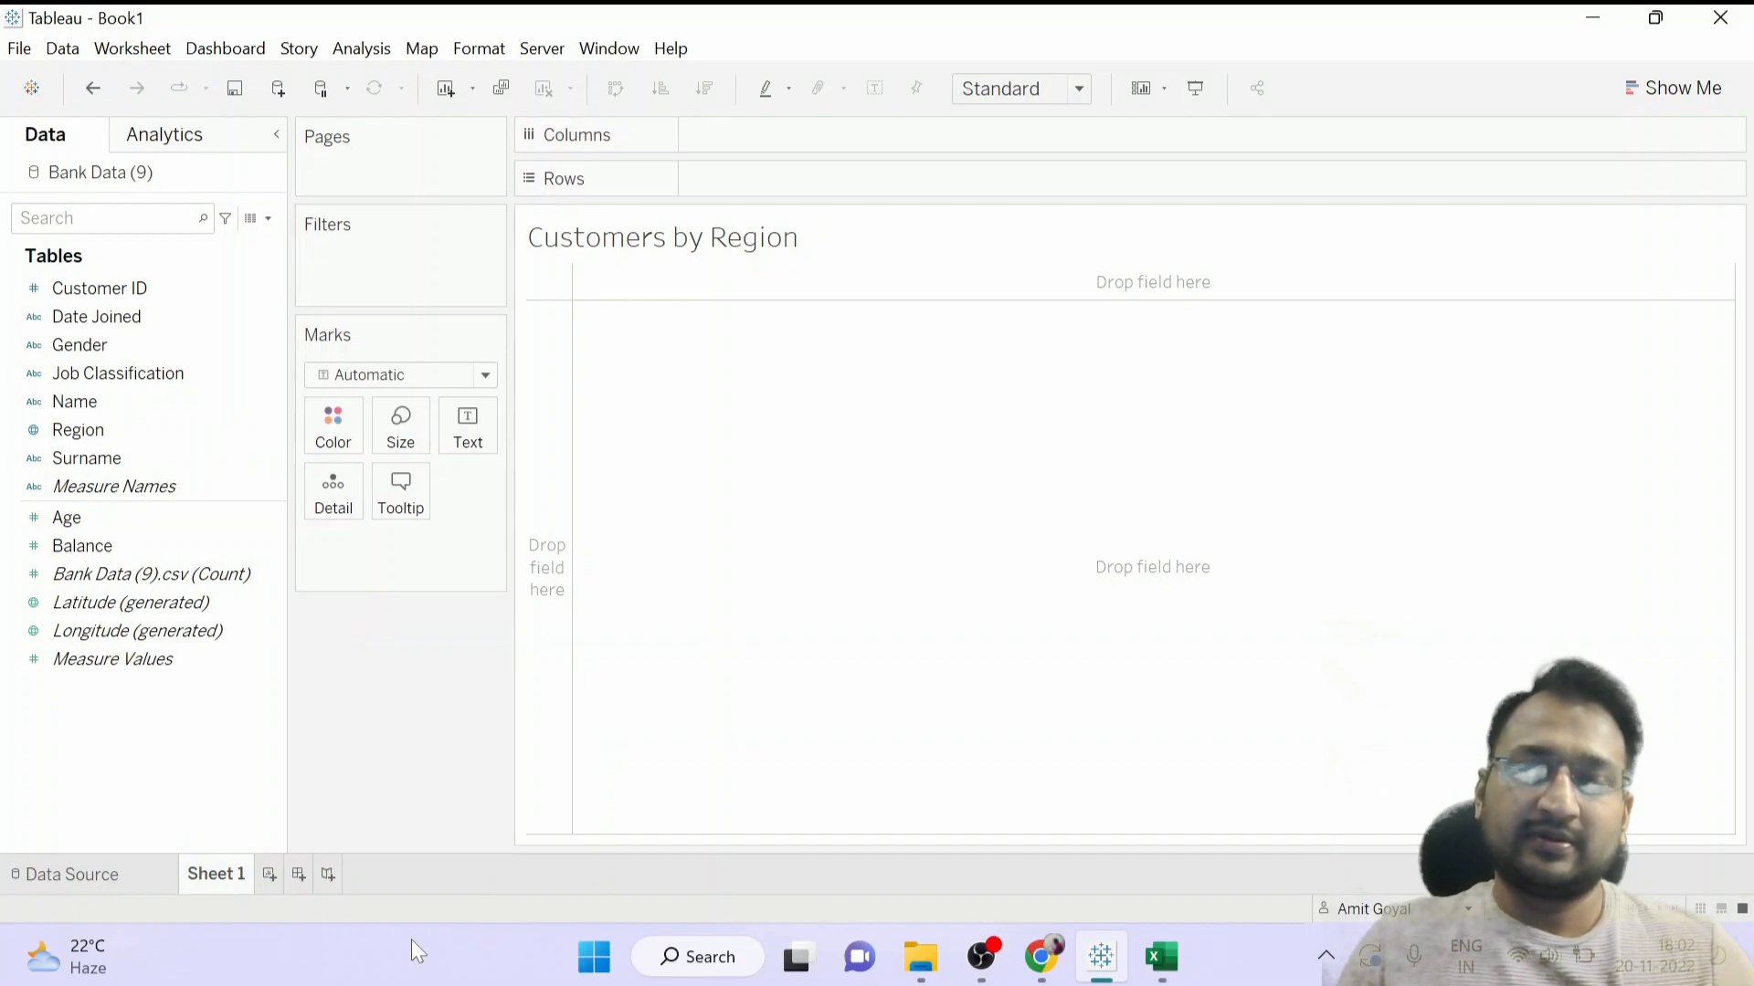
left_click(42, 433)
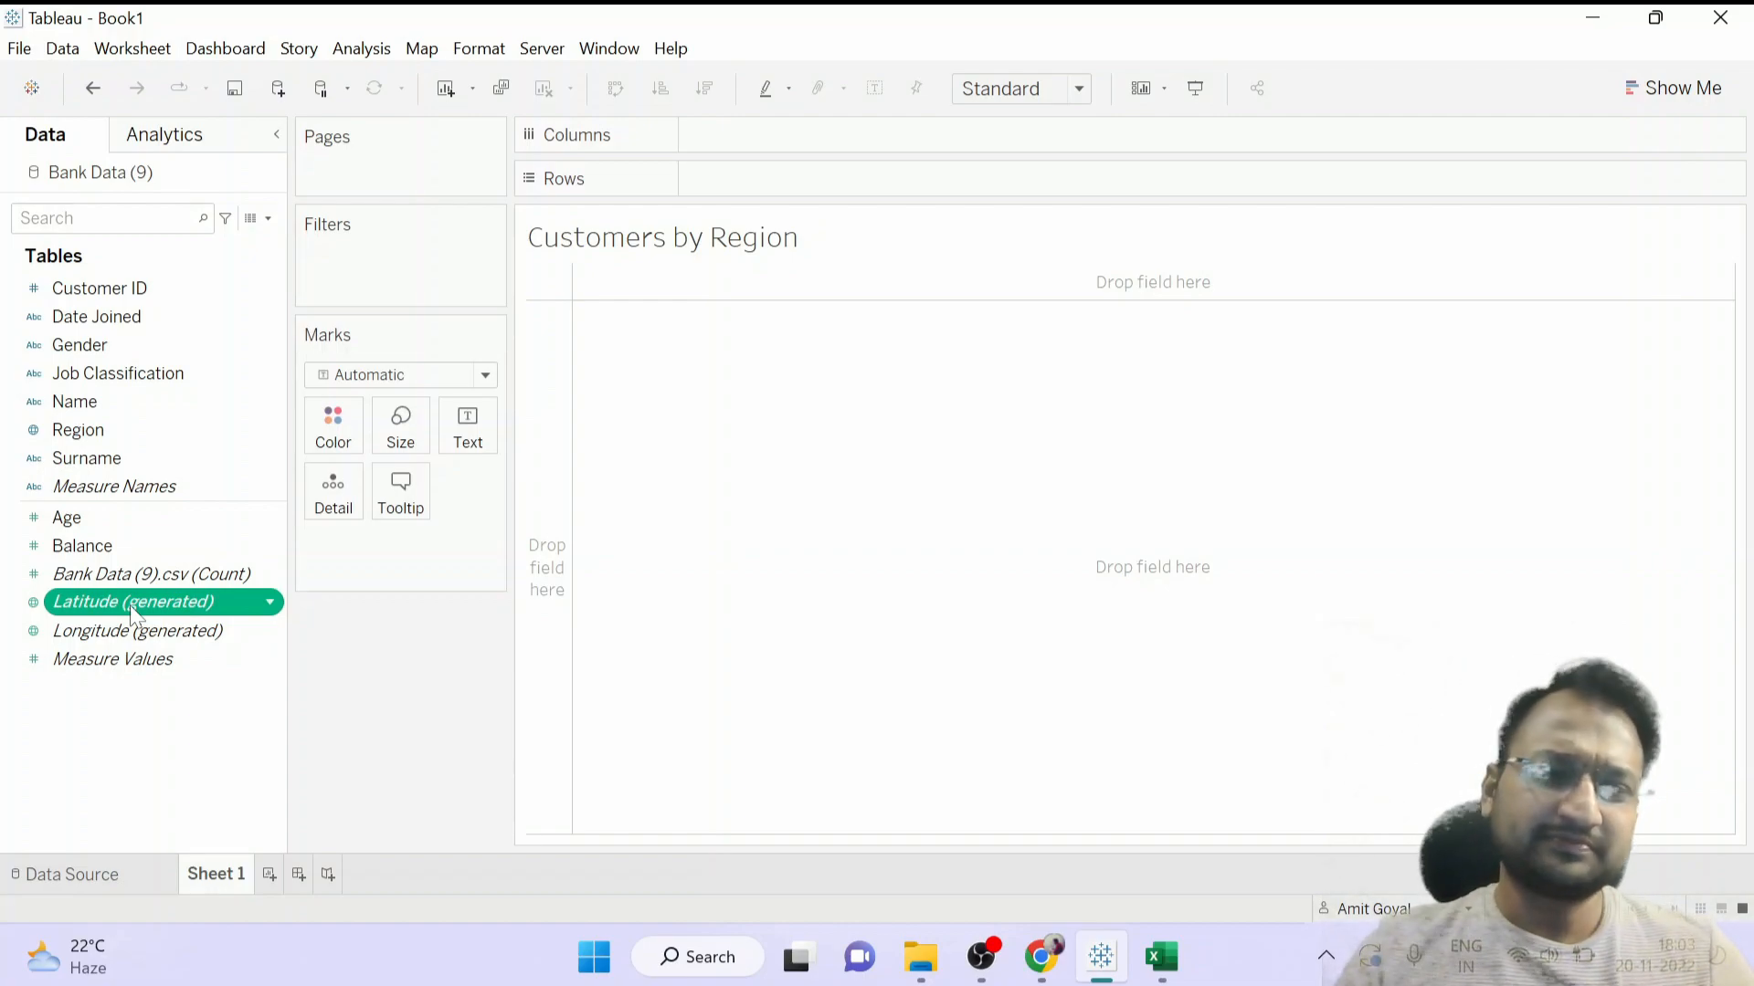
left_click_drag(108, 429, 747, 498)
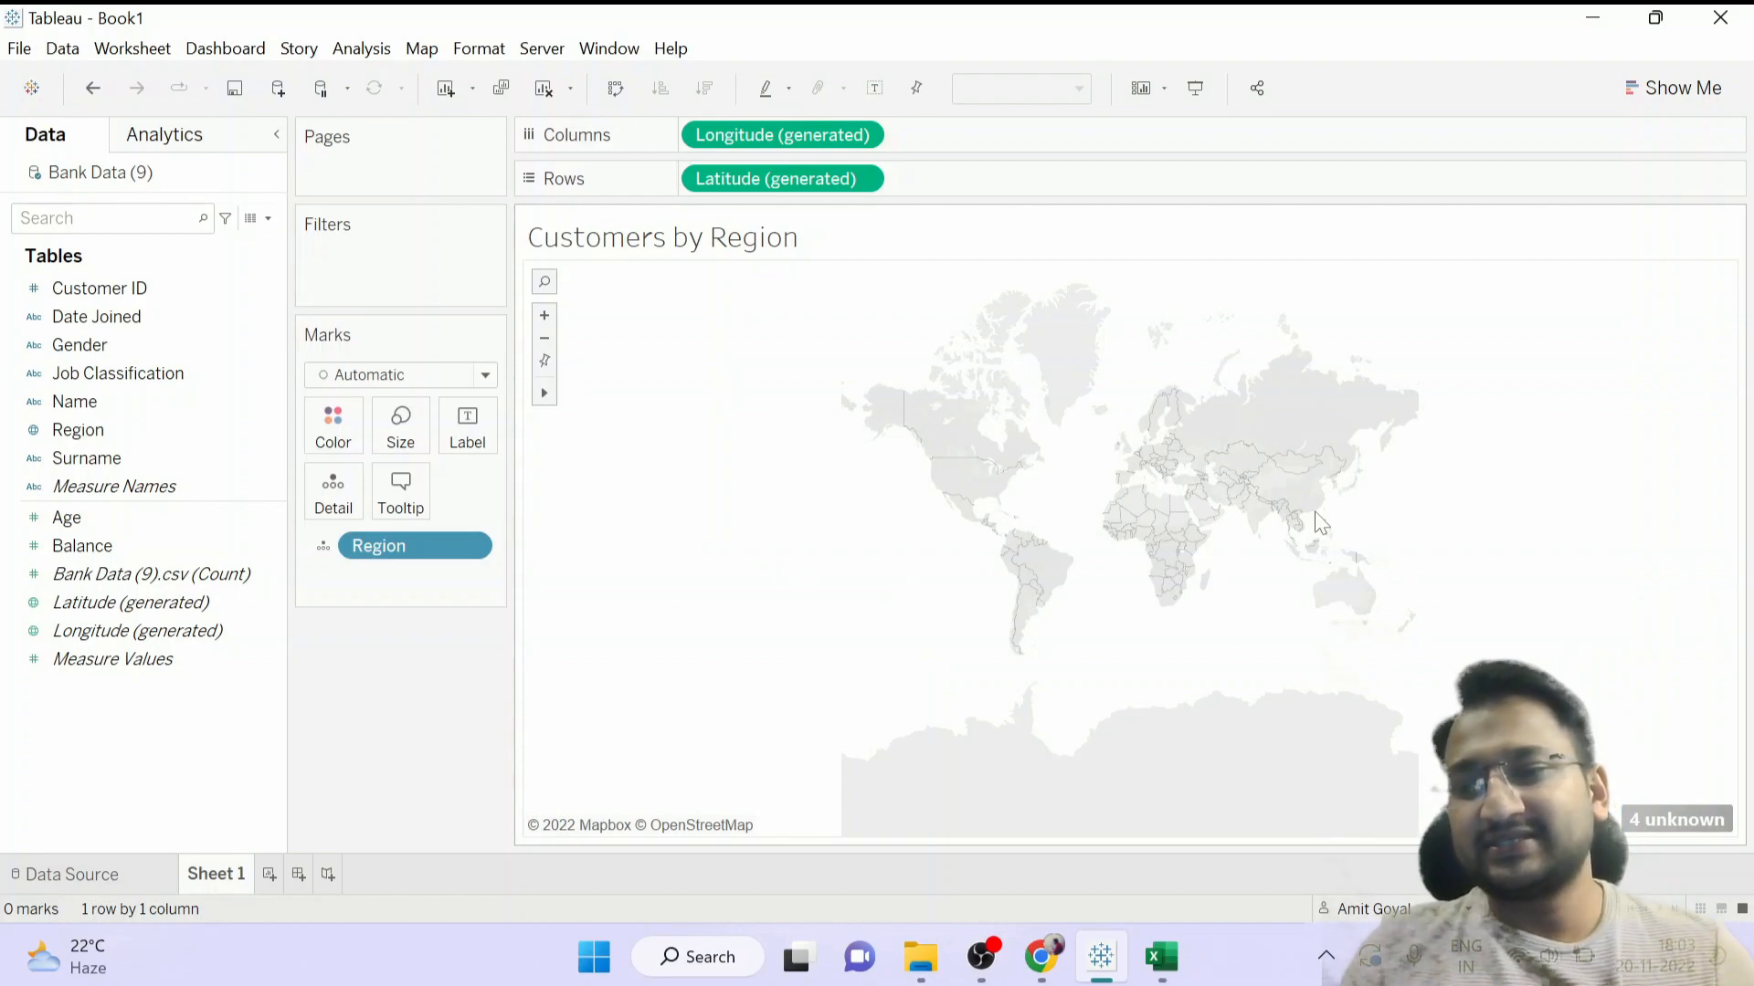
Correct the unknown Region locations by fixing the map's country to United Kingdom.
mouse_move(1650, 812)
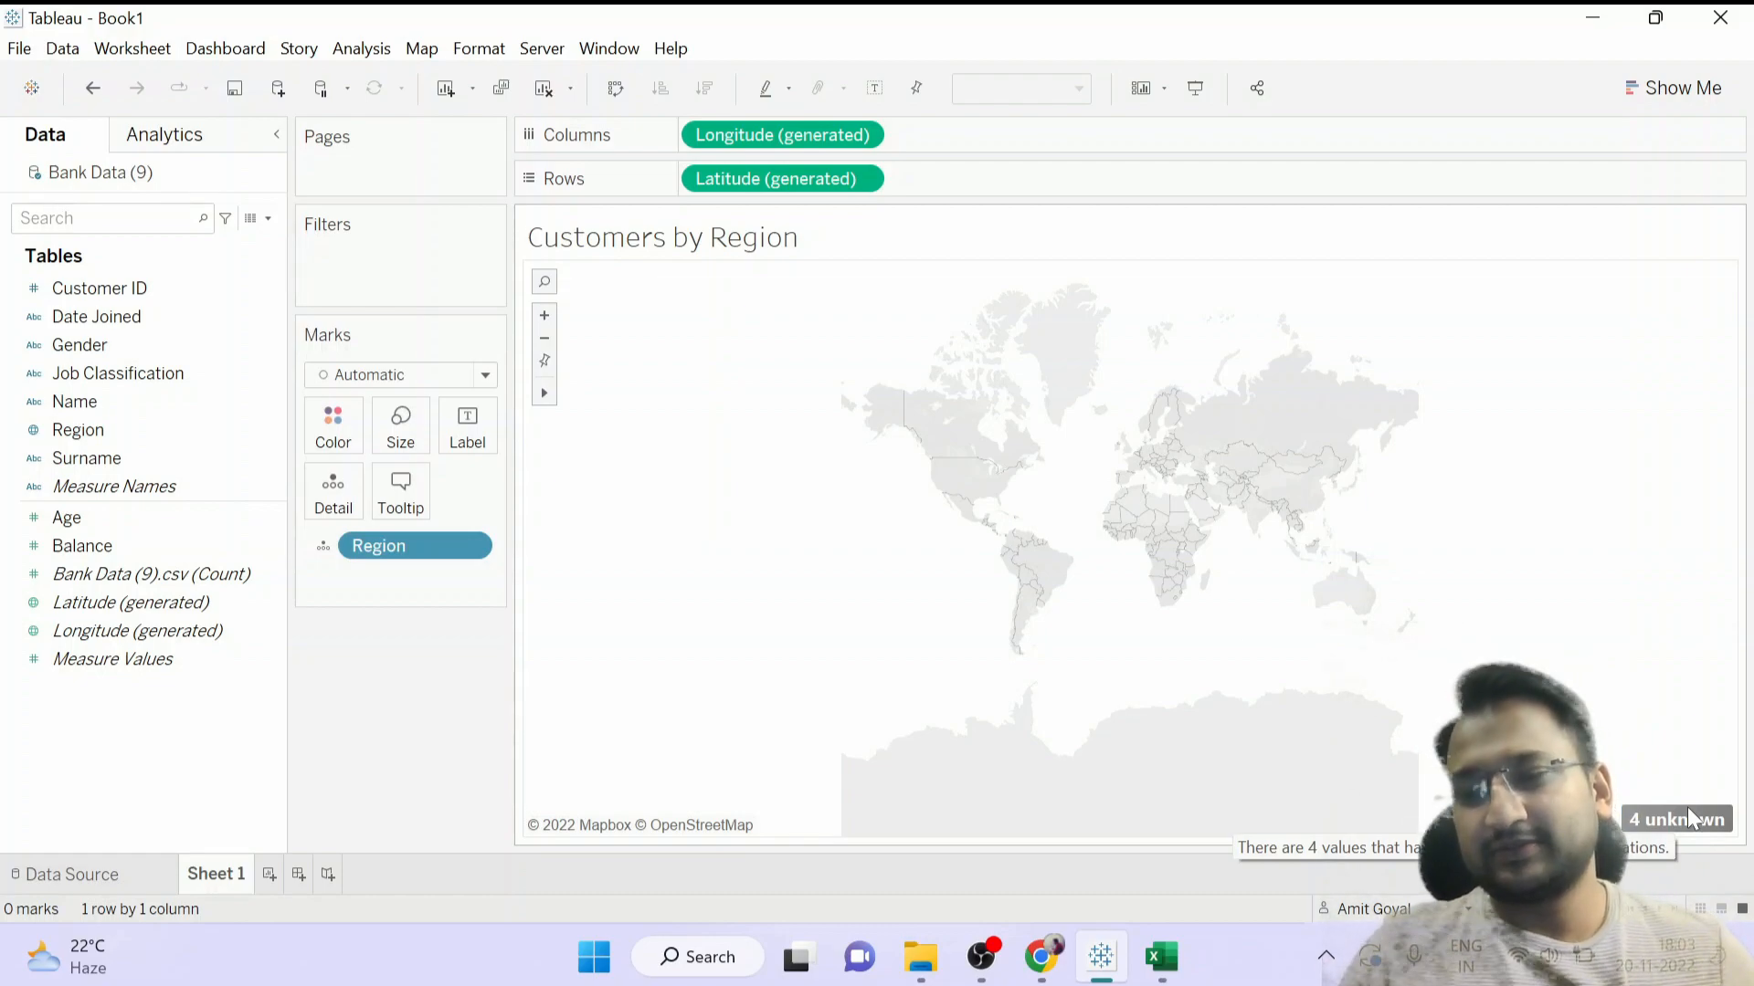
left_click(1669, 820)
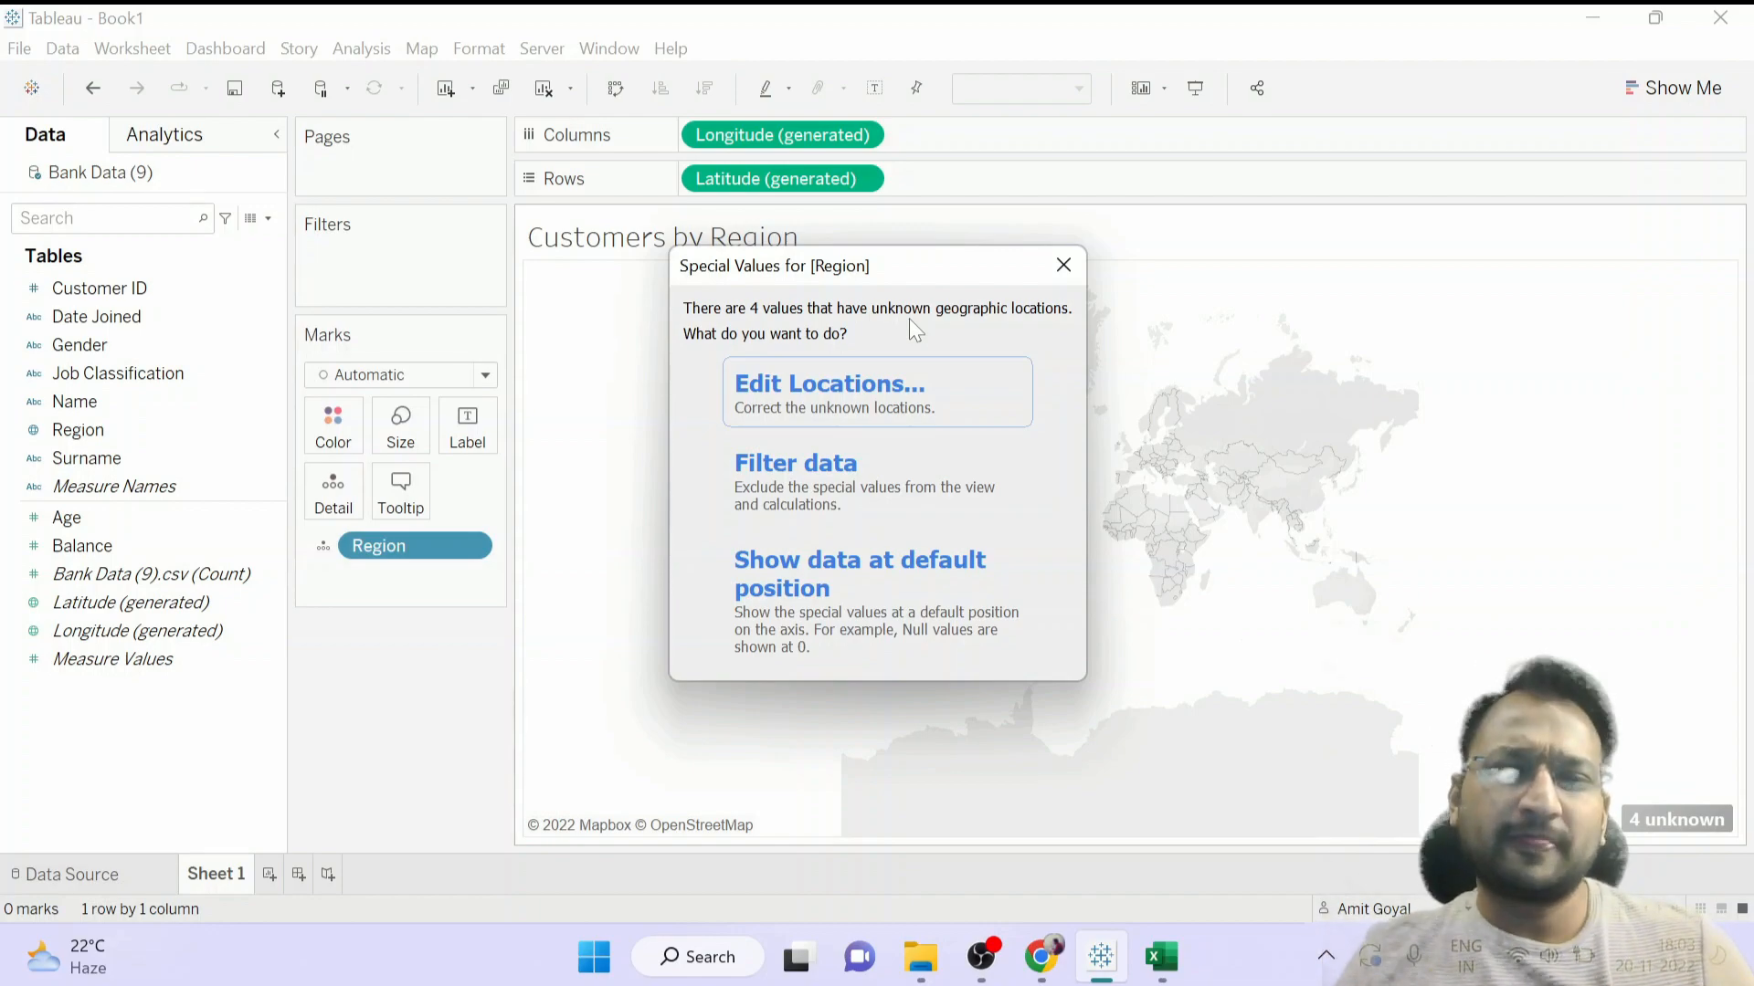
left_click(769, 391)
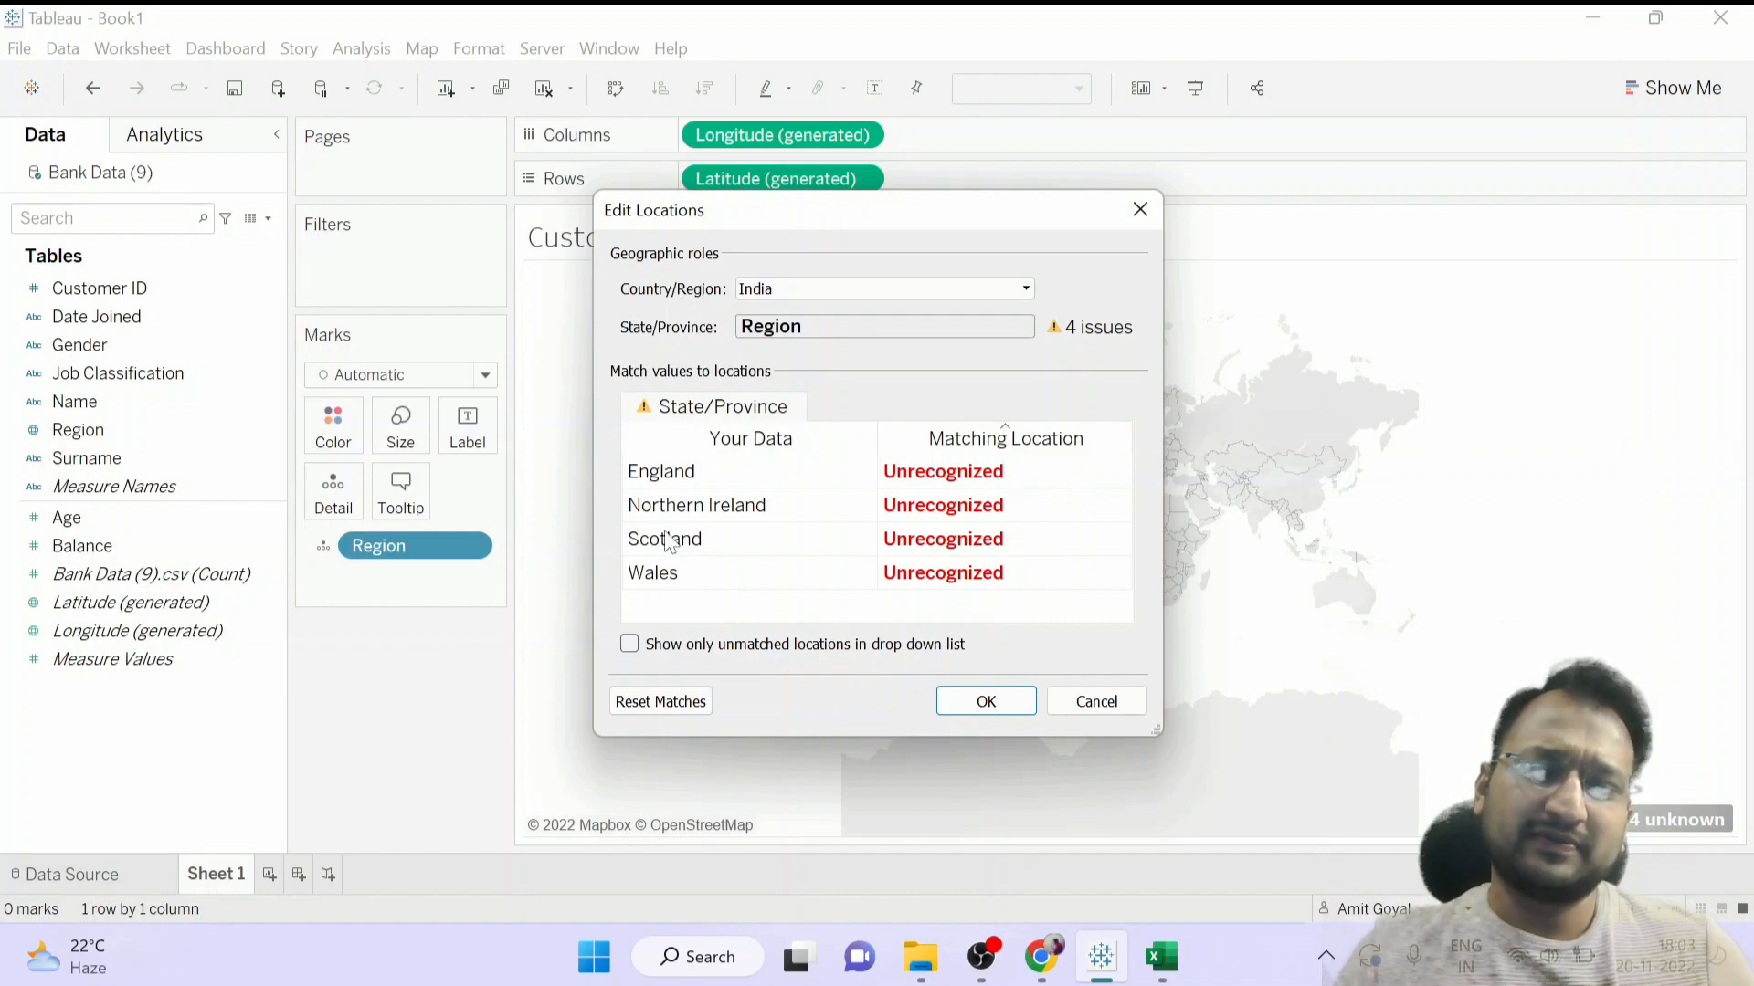
left_click(853, 298)
left_click(954, 364)
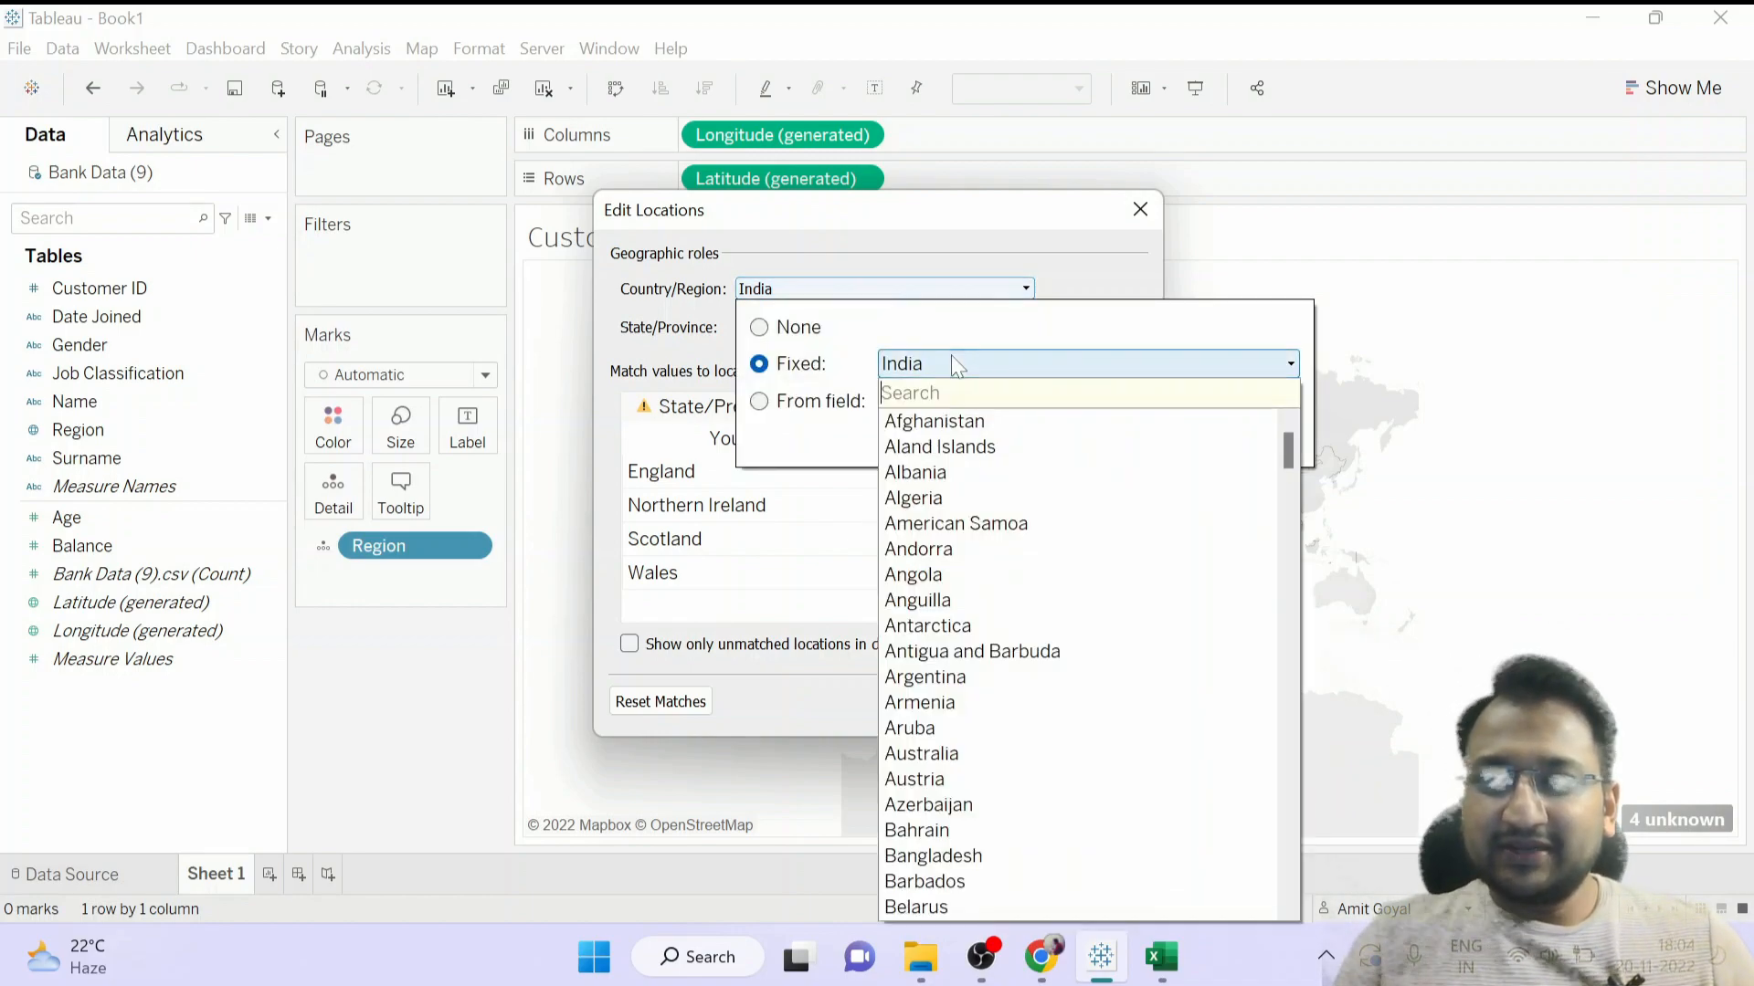
type("uni")
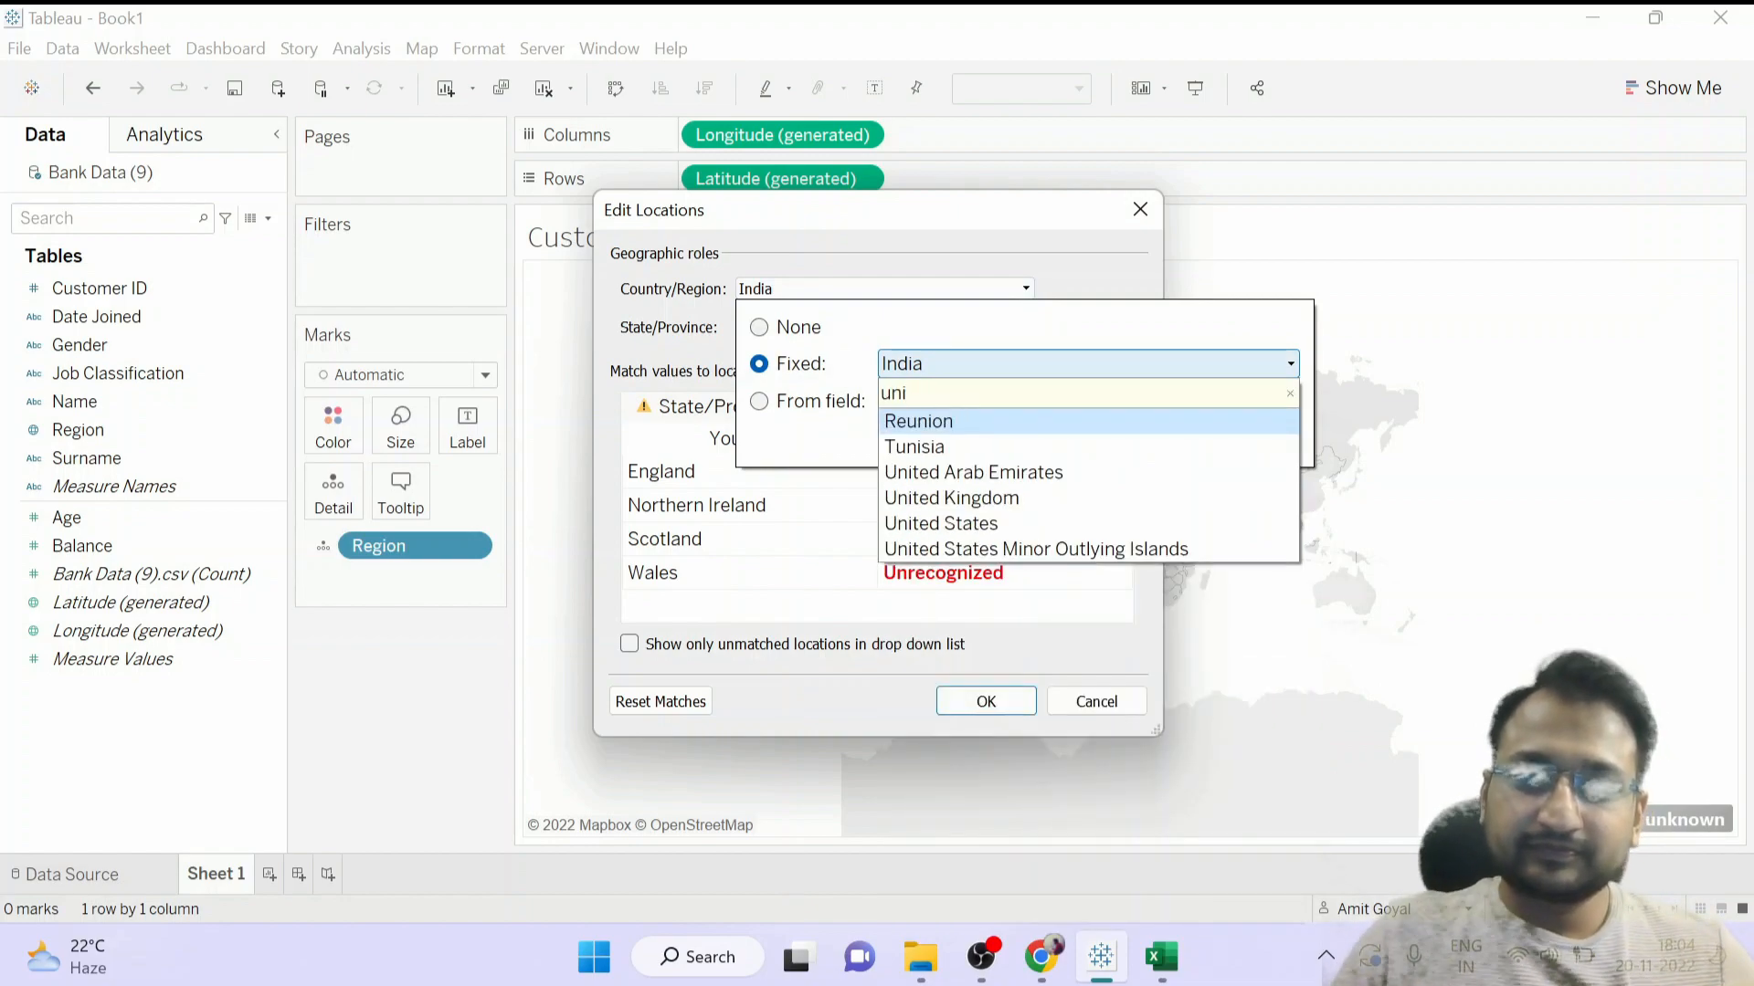
key("Down")
key("Down")
key("Down")
key("Return")
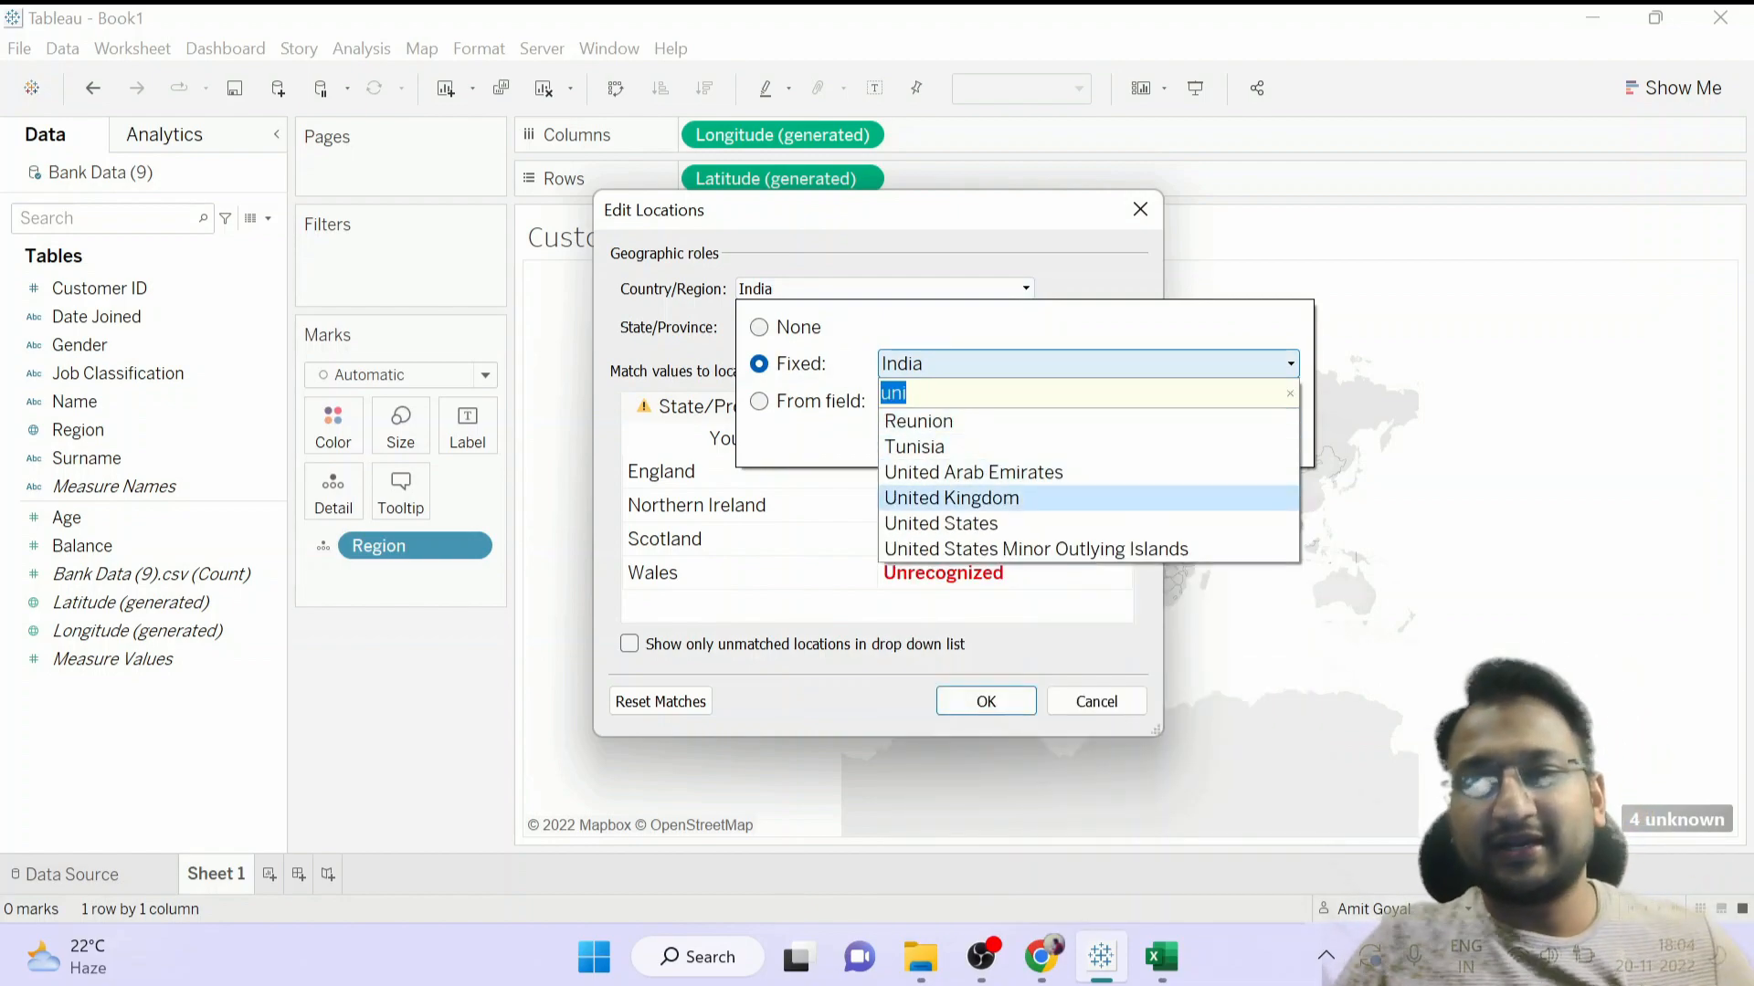
left_click(951, 498)
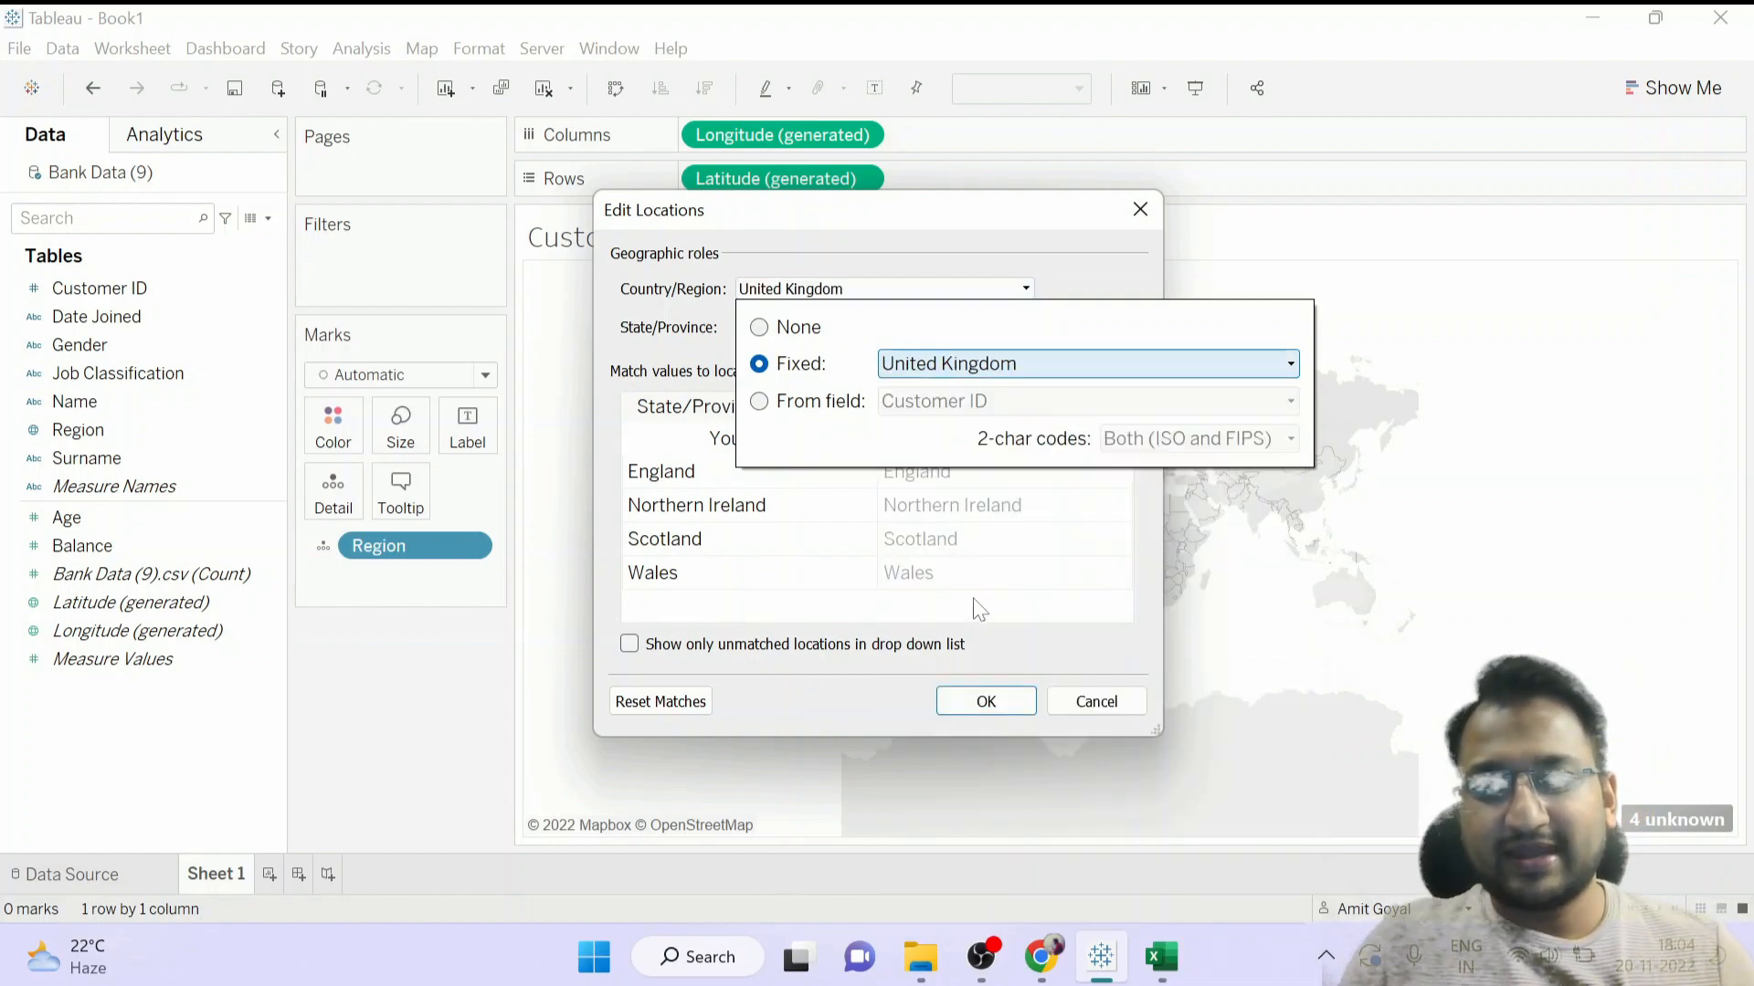
left_click(795, 666)
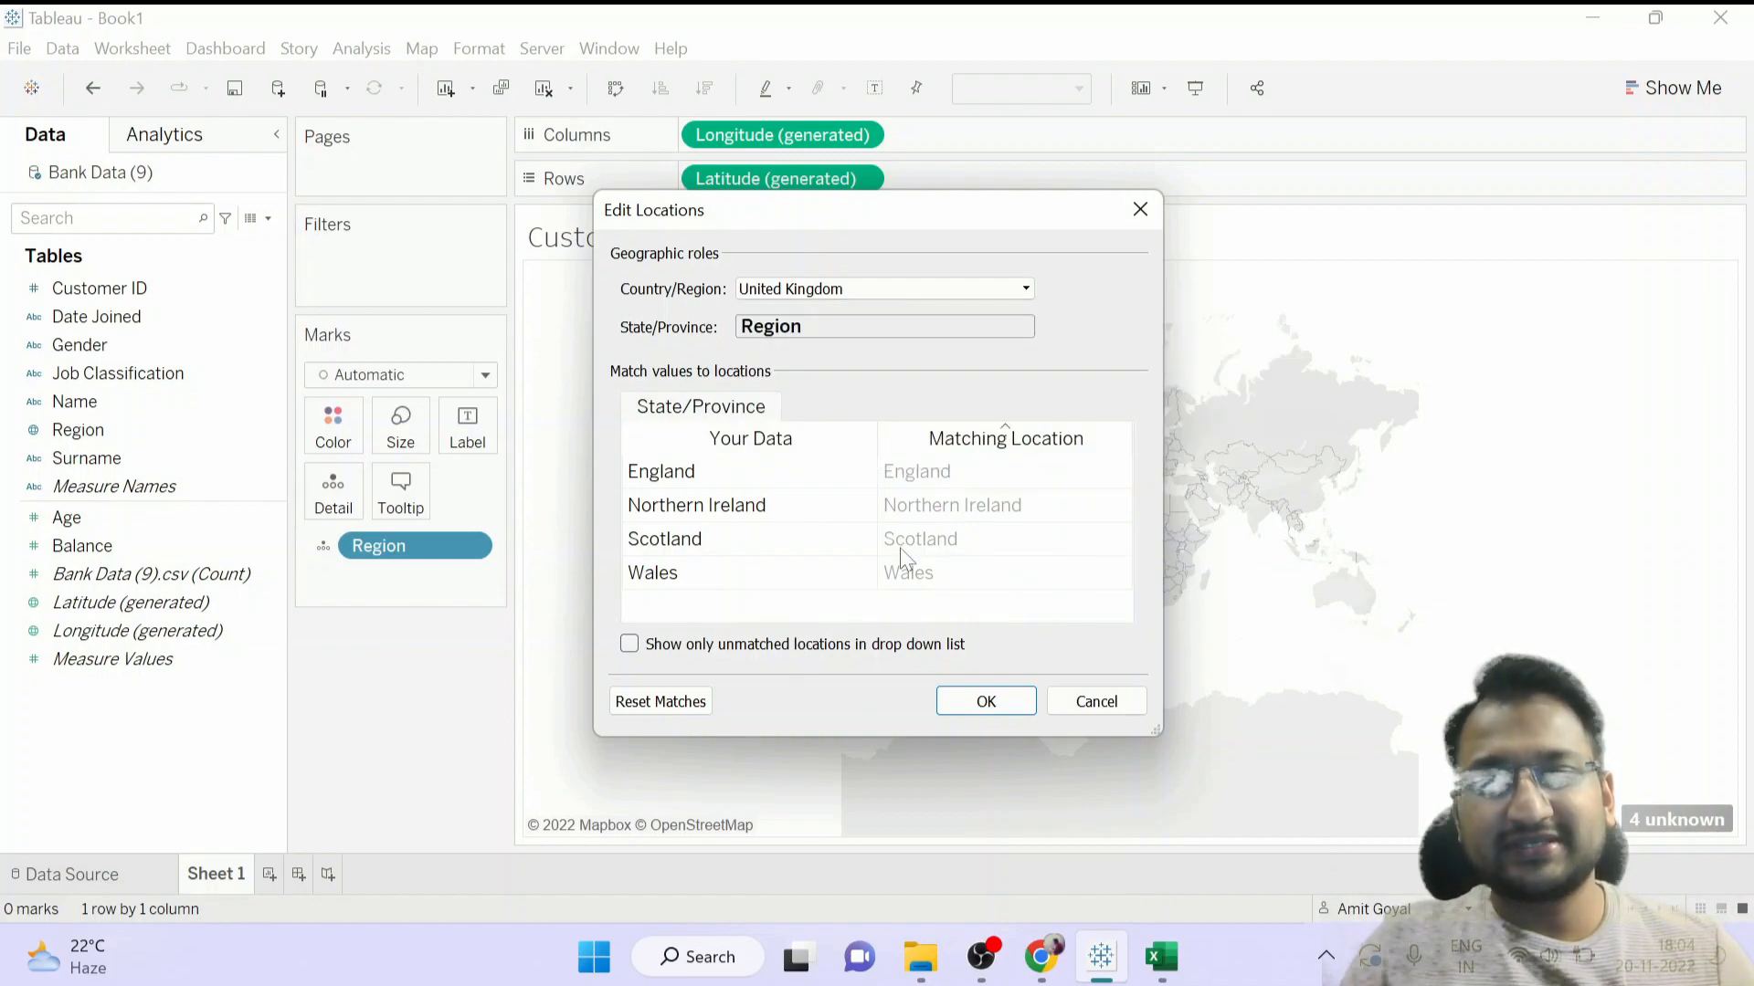
left_click(973, 701)
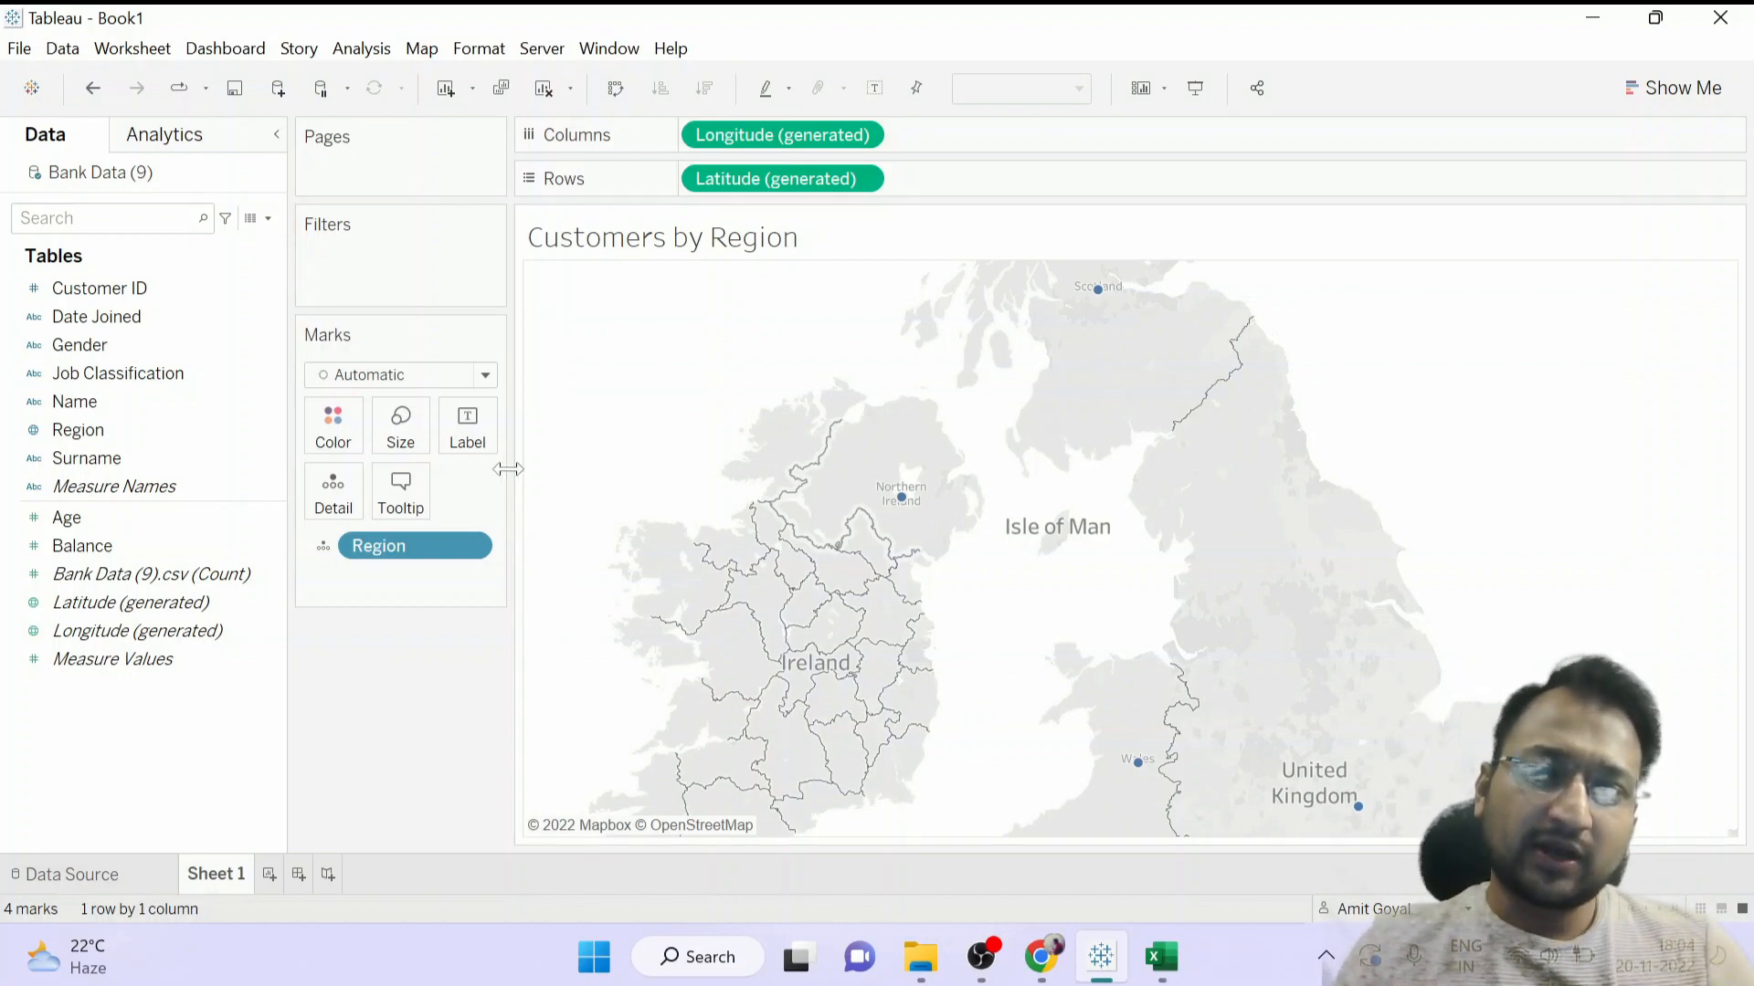
Change the mark type of the Customers by Region view to Map.
left_click(483, 383)
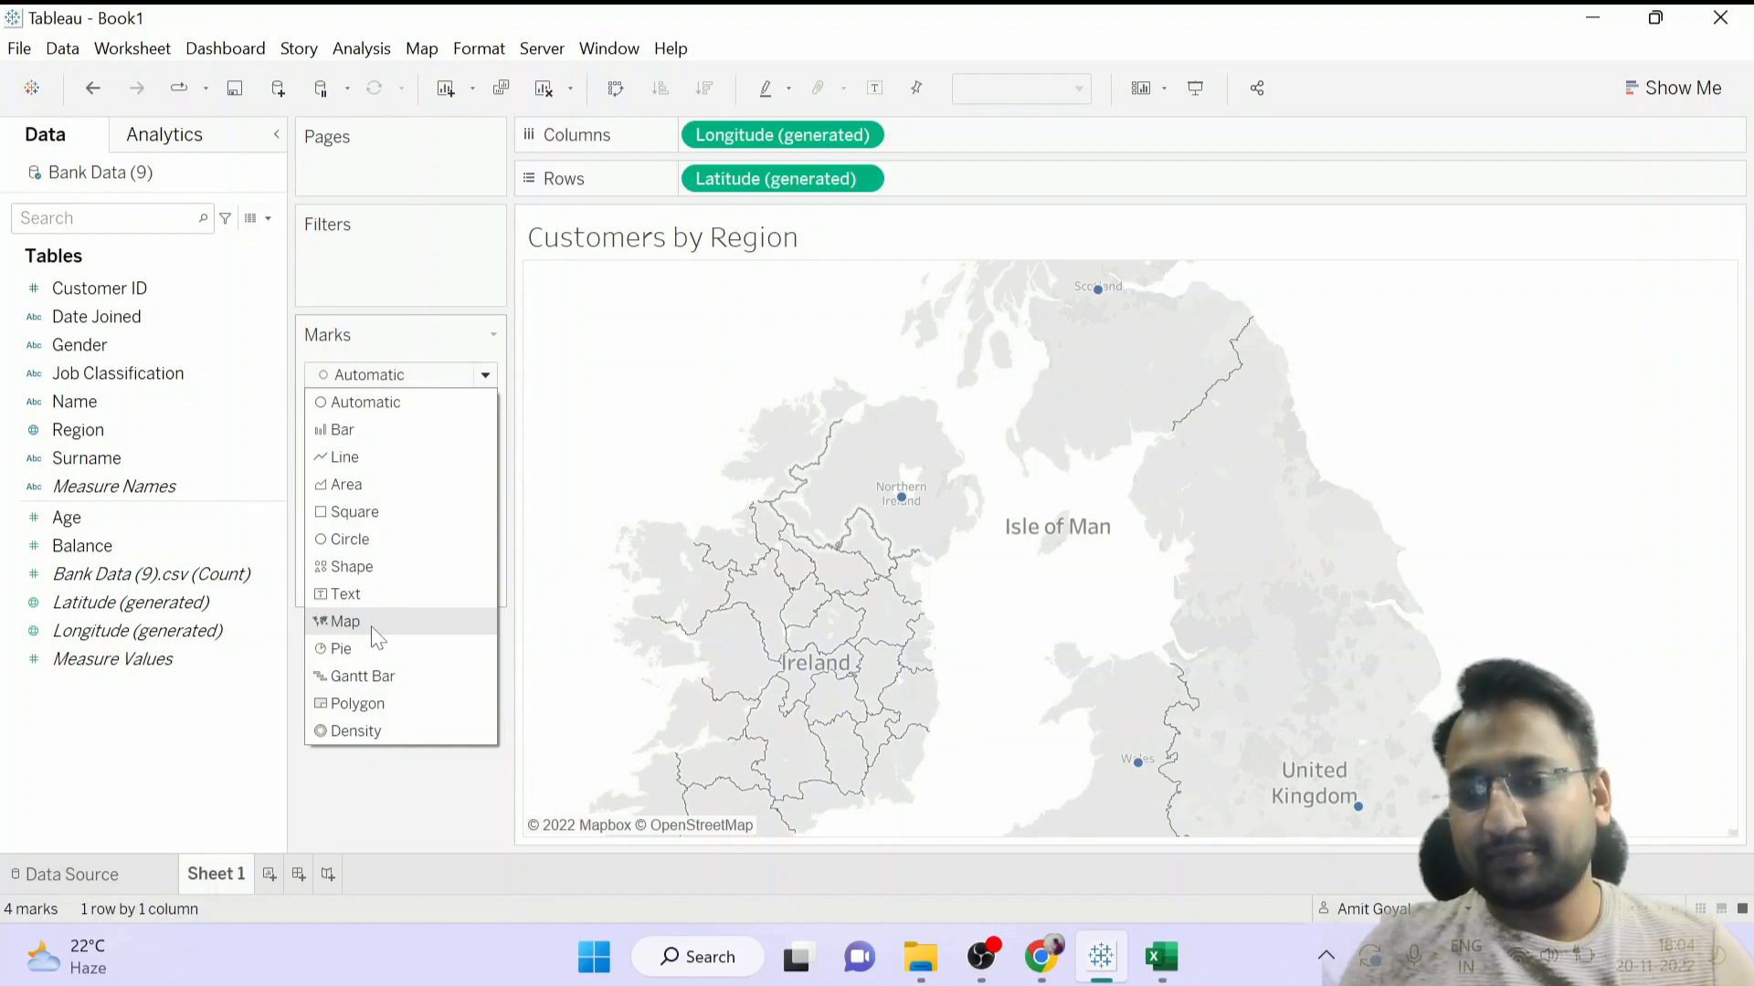
left_click(345, 622)
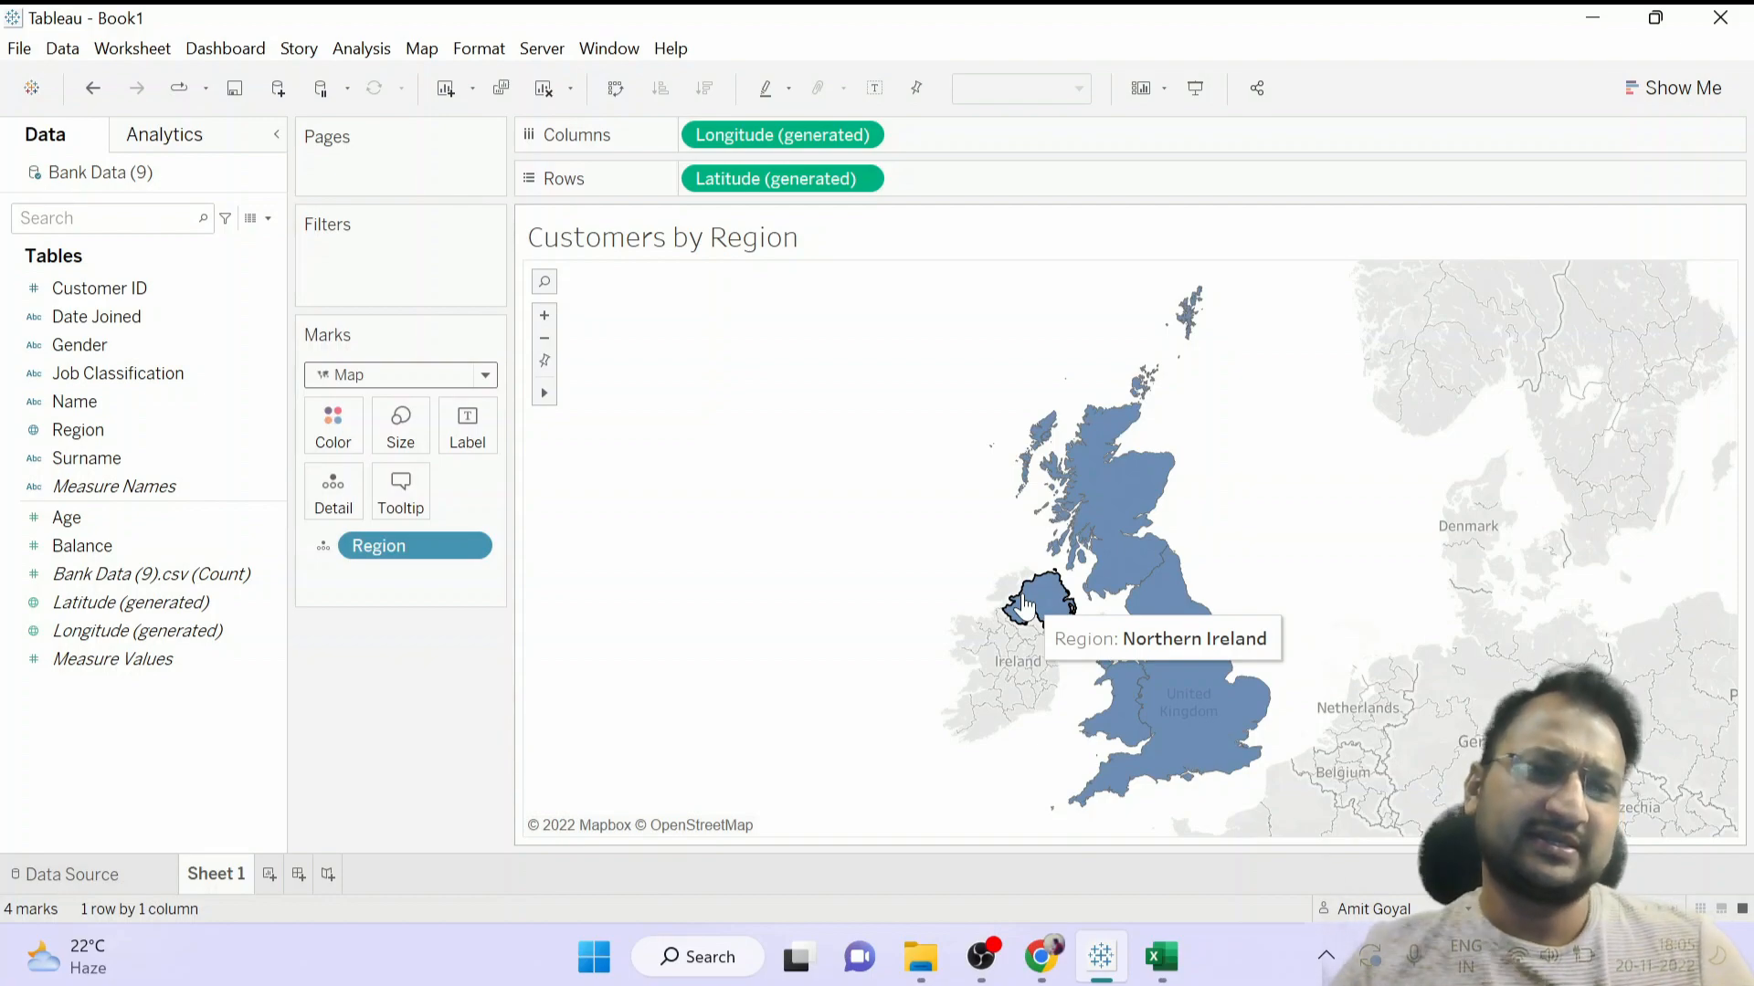
Color the map's regions by the count of Customer ID and inspect the value for each region.
left_click(117, 292)
left_click_drag(120, 298, 342, 420)
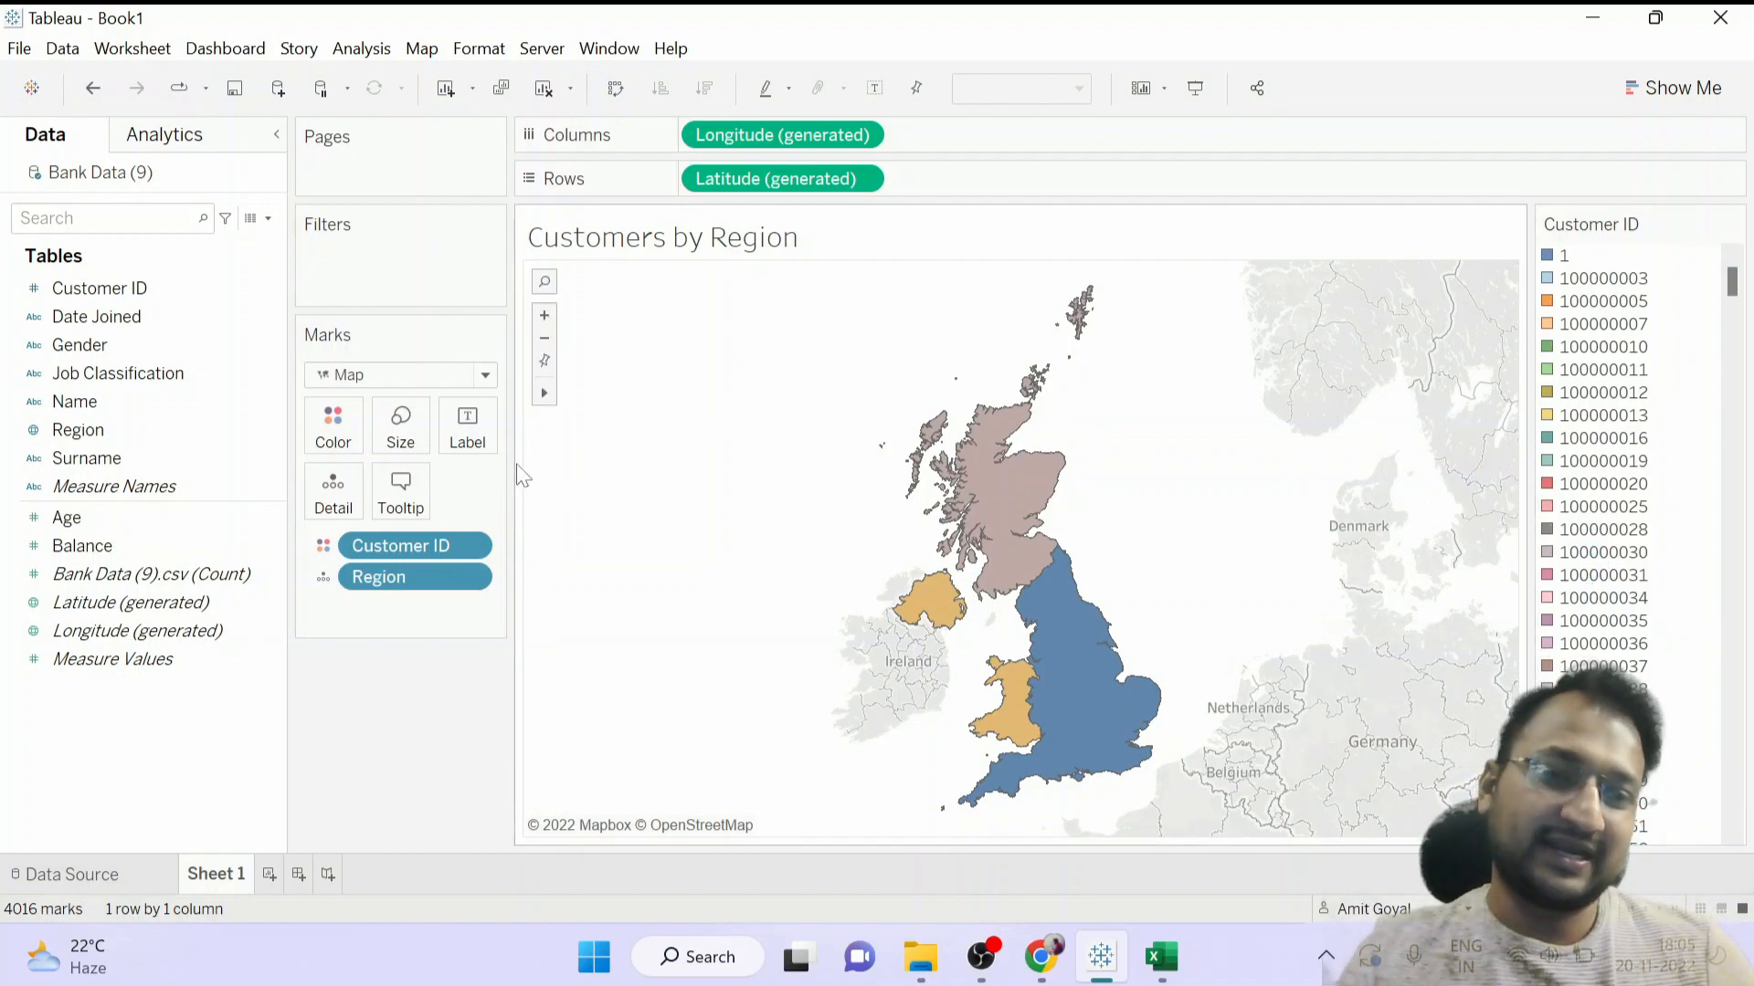
right_click(393, 539)
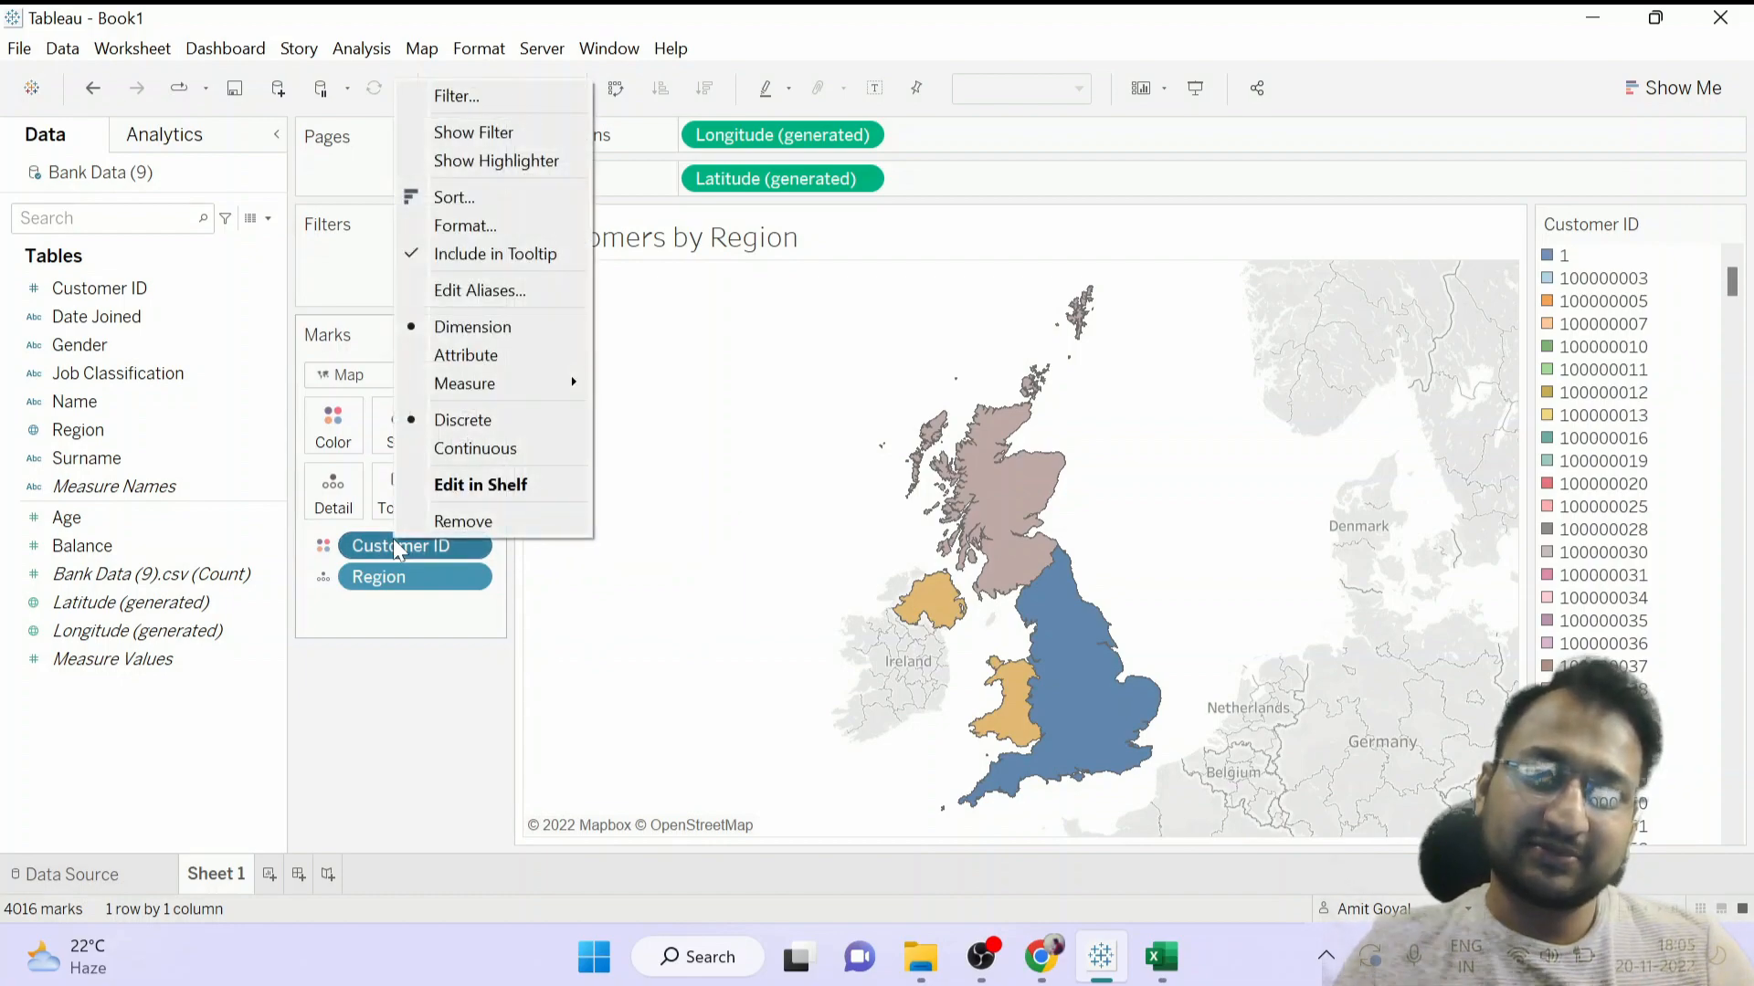
mouse_move(487, 388)
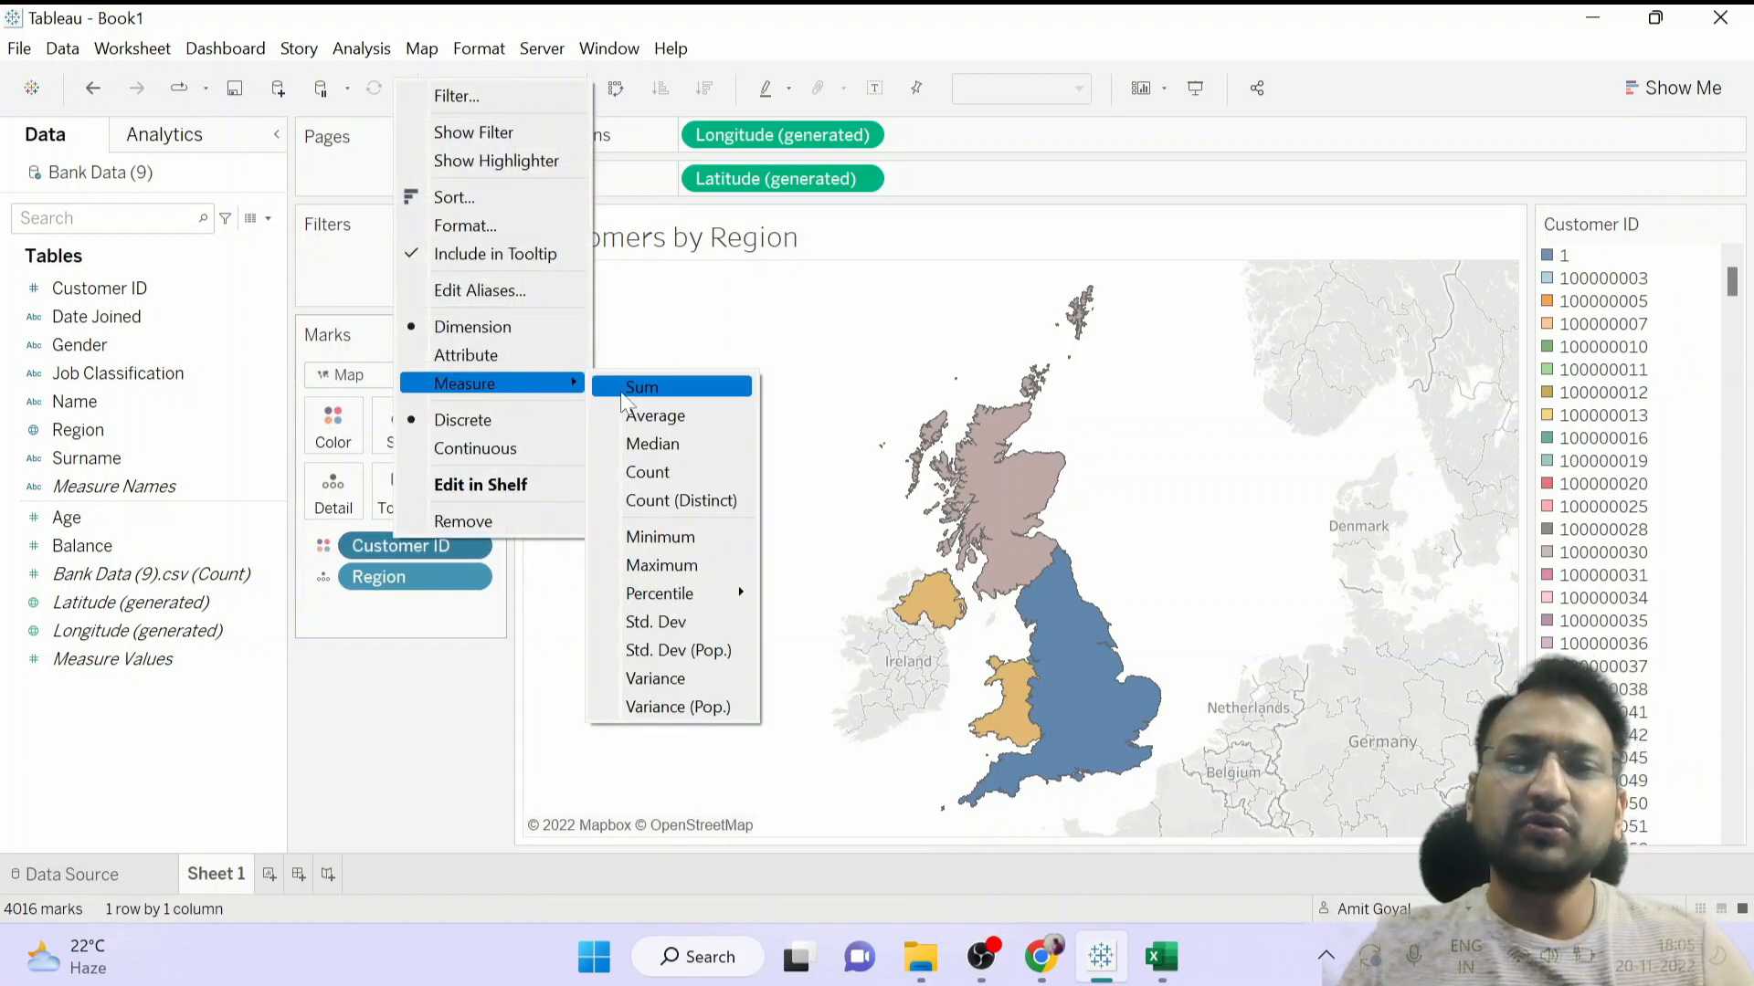
left_click(662, 471)
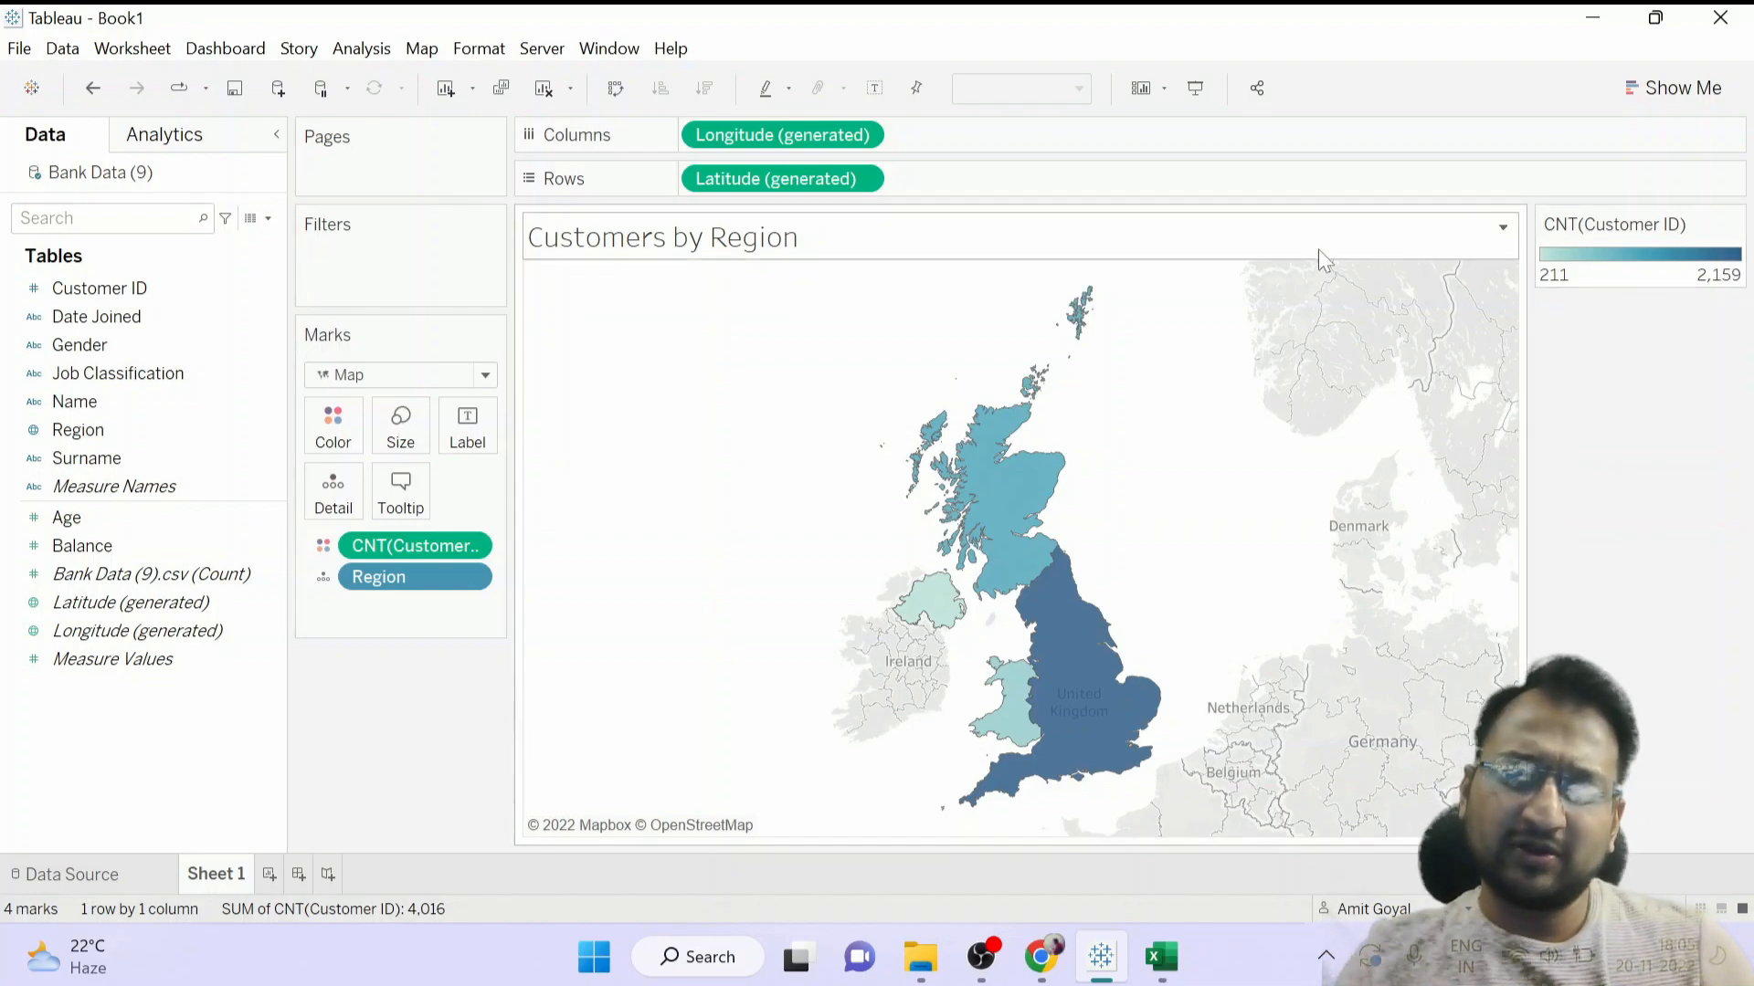
mouse_move(1094, 664)
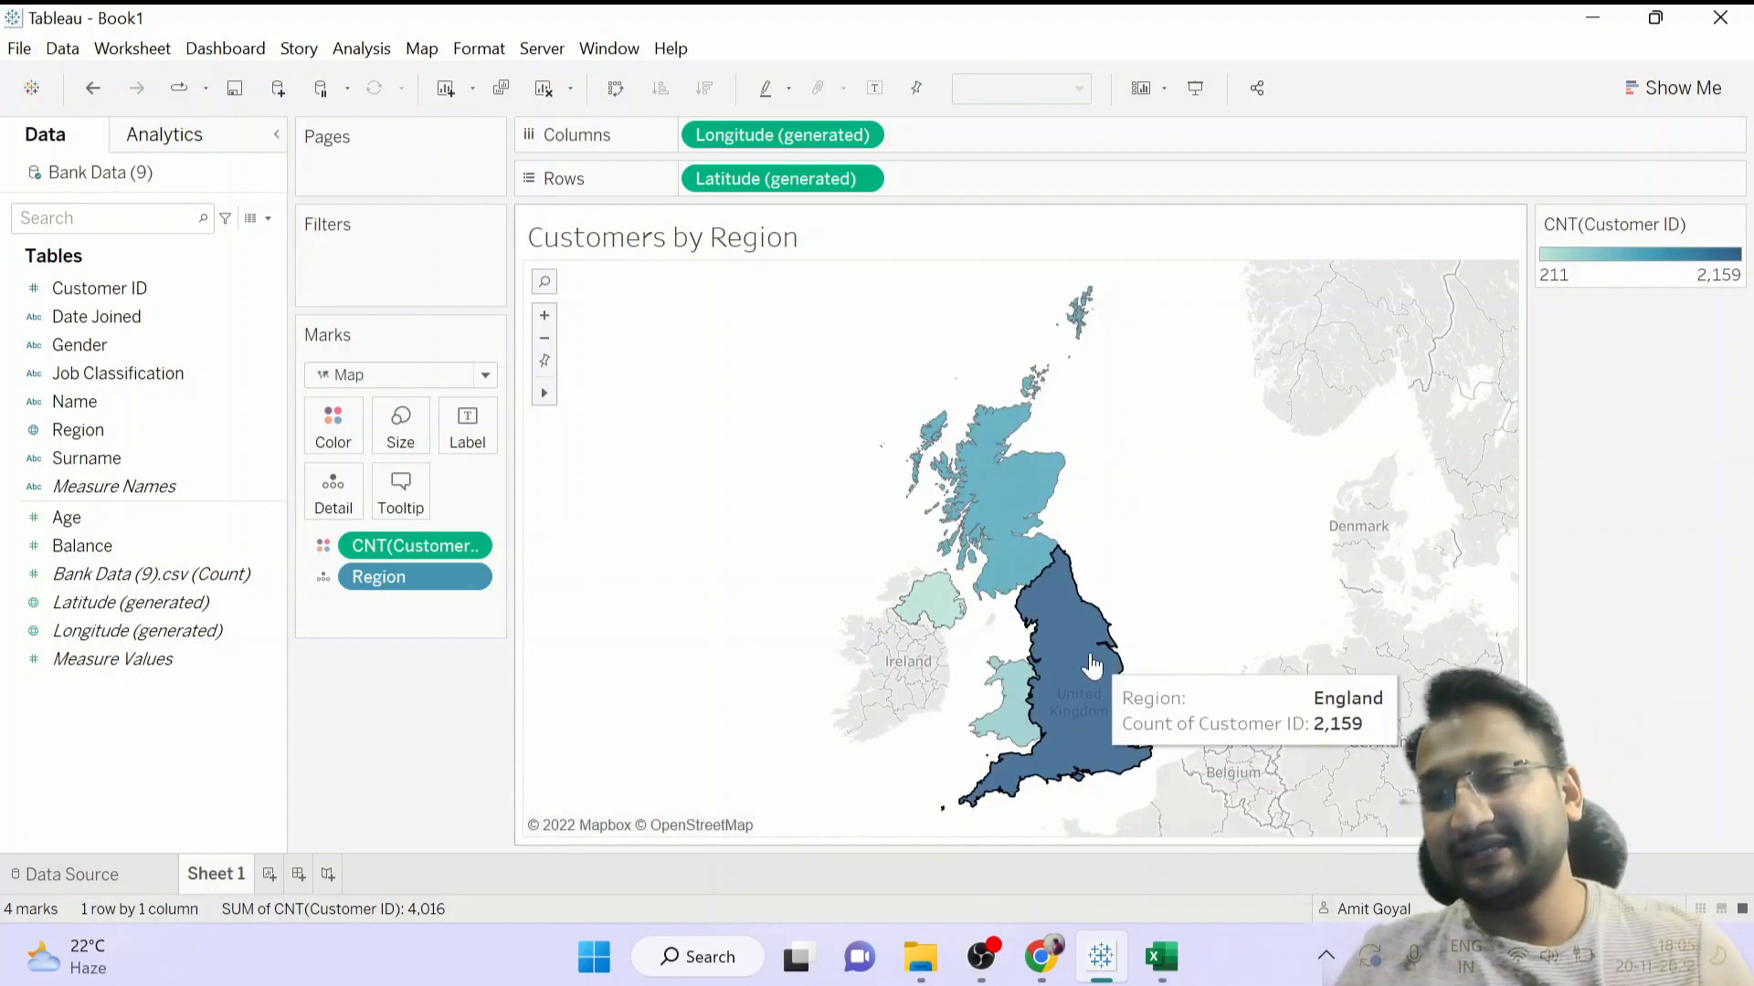
mouse_move(915, 624)
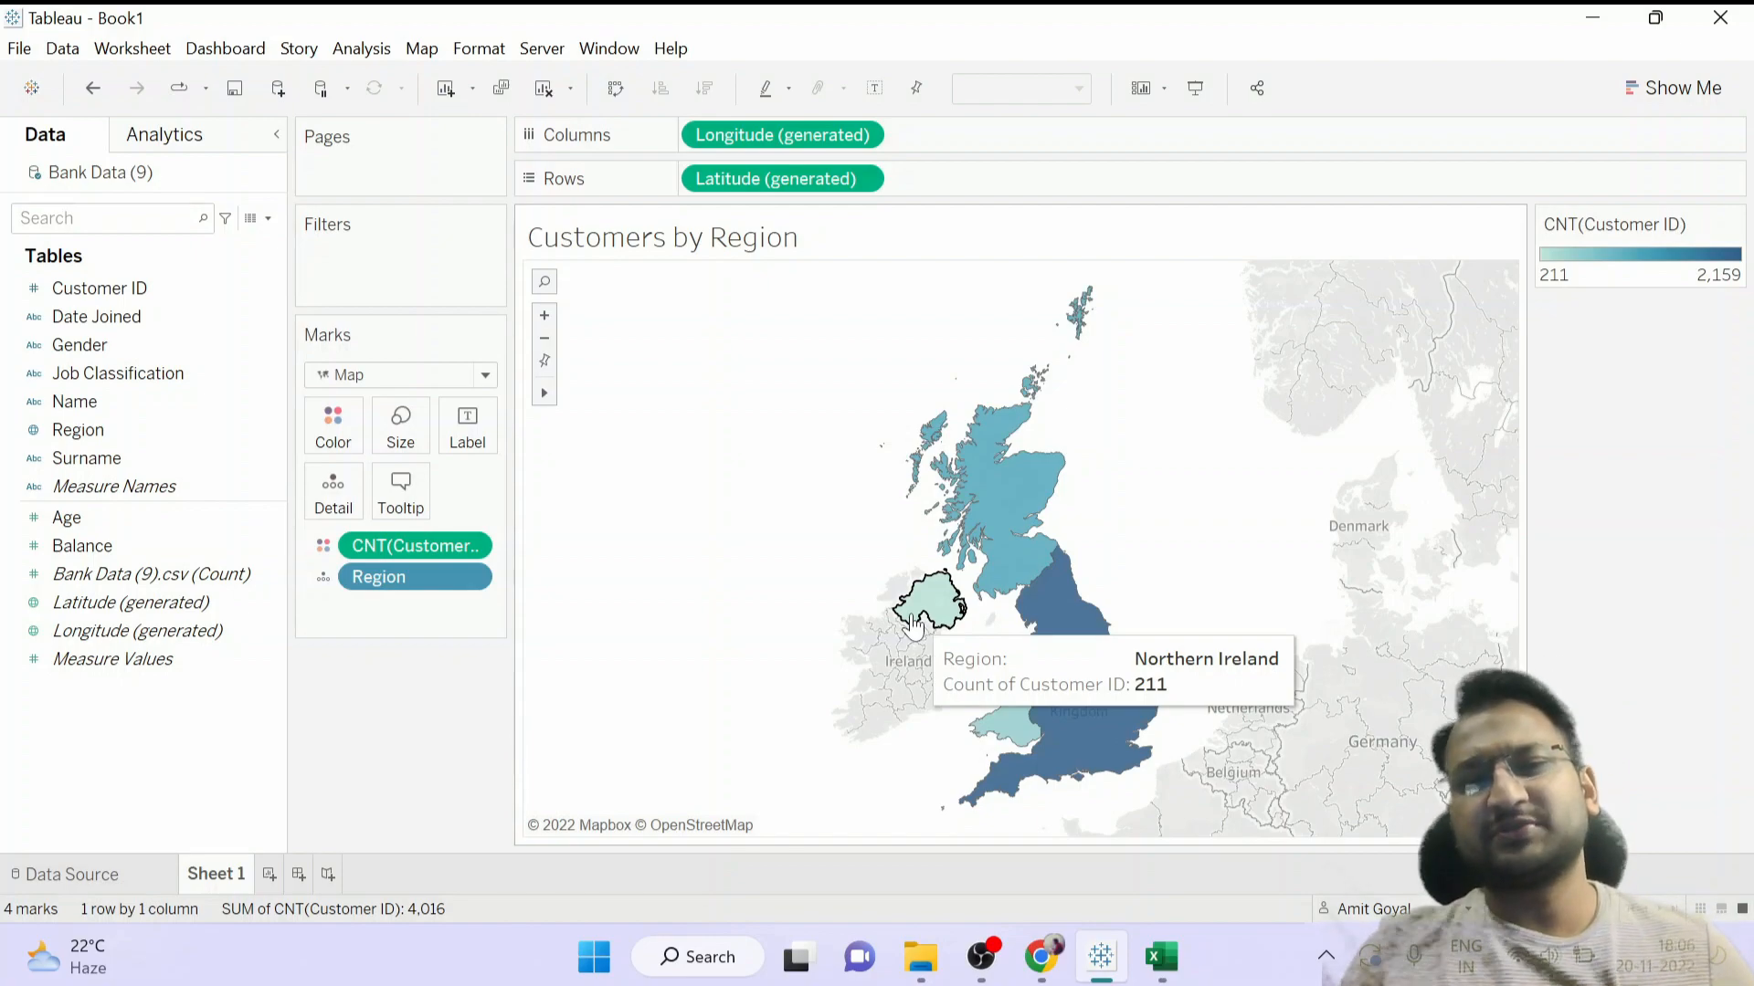
mouse_move(1099, 628)
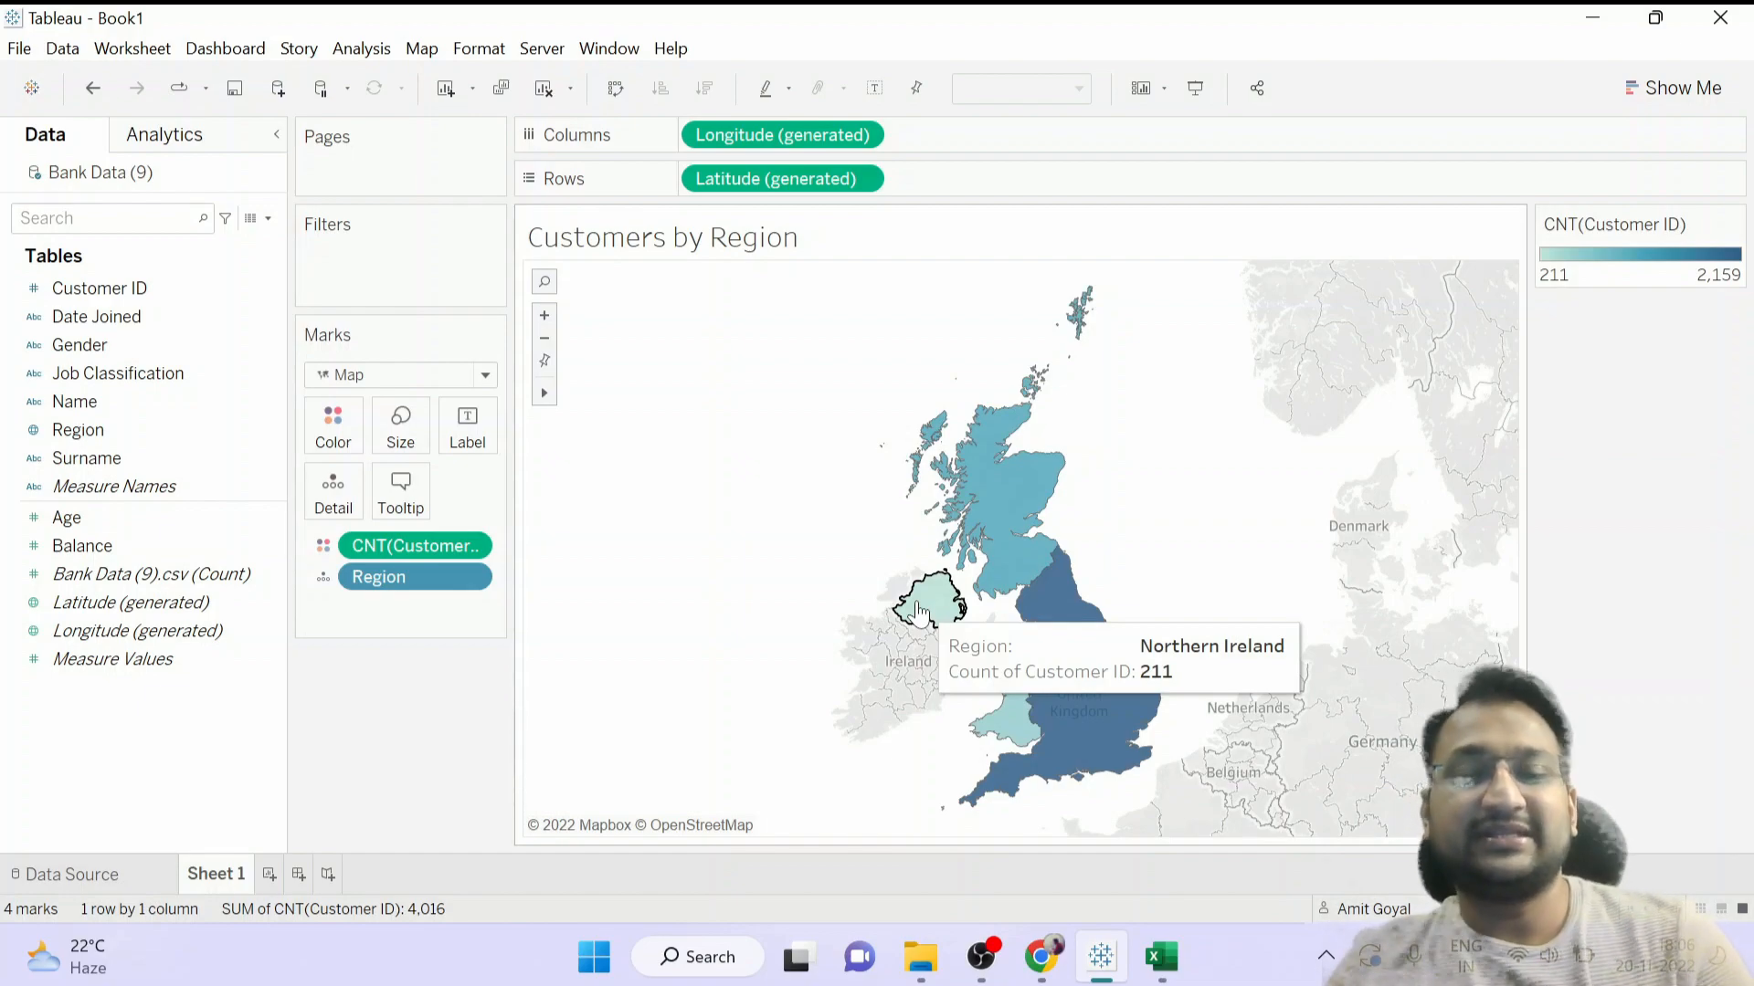
mouse_move(1005, 742)
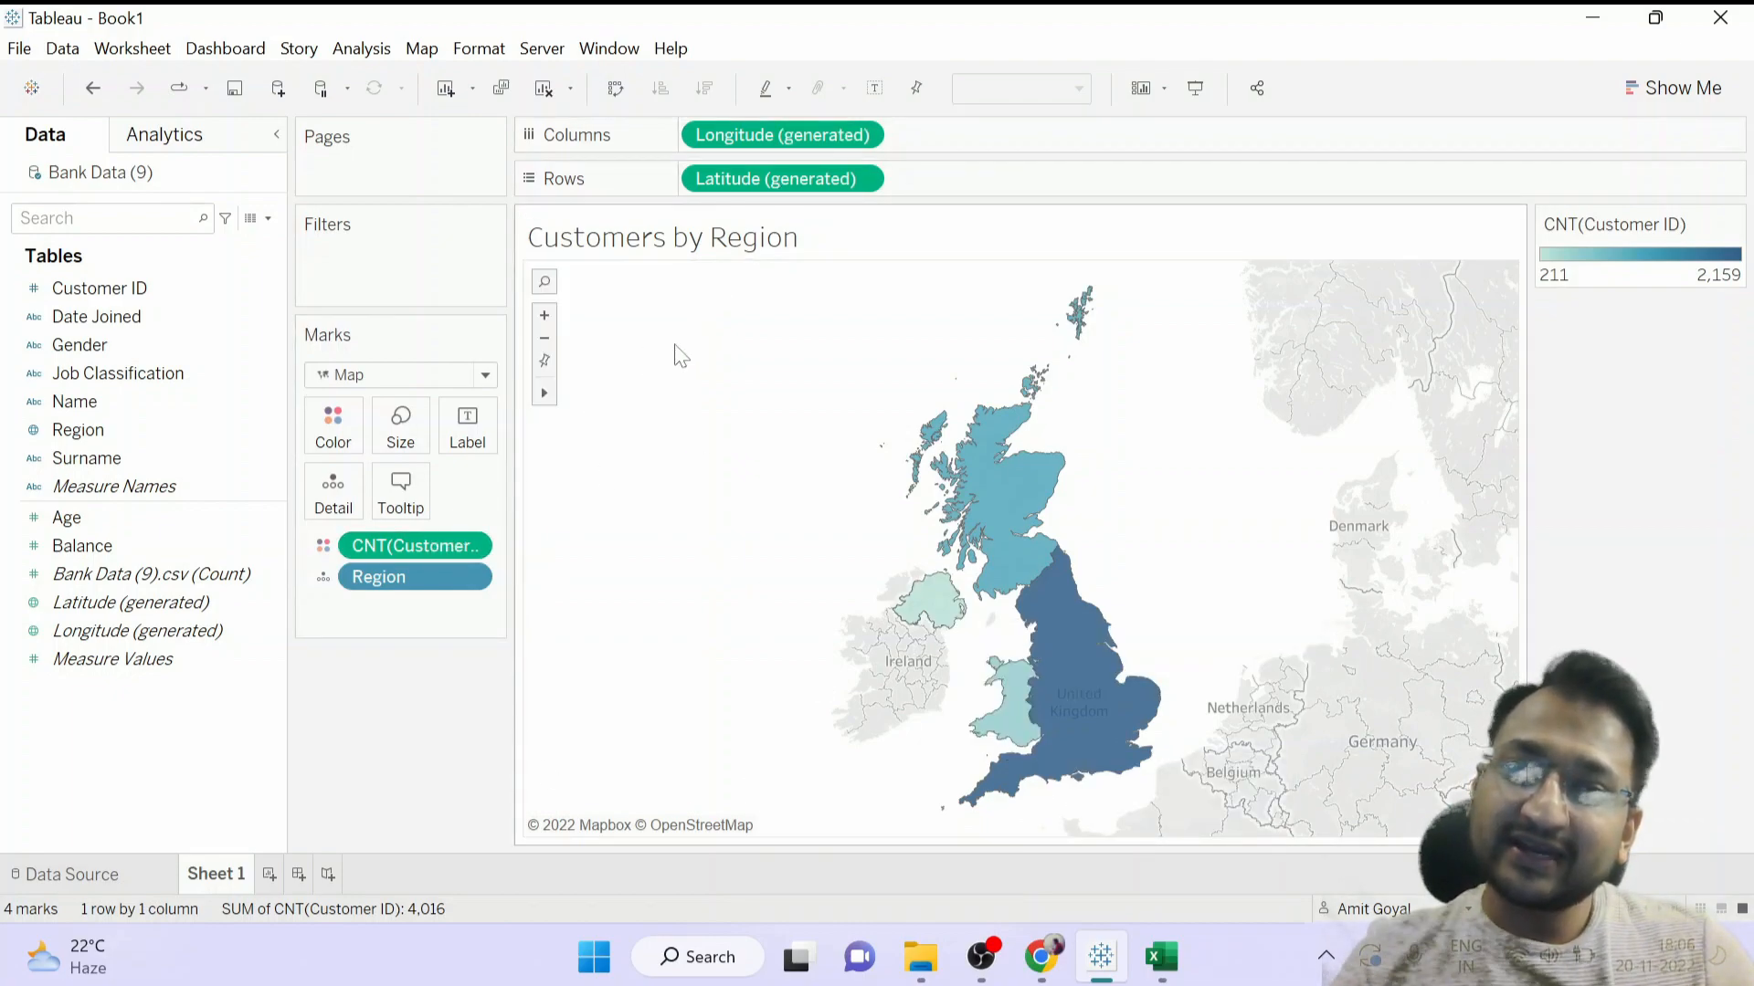
Replace the Customer ID count on the map's color with the generated Bank Data (9).csv (Count) field.
left_click(126, 290)
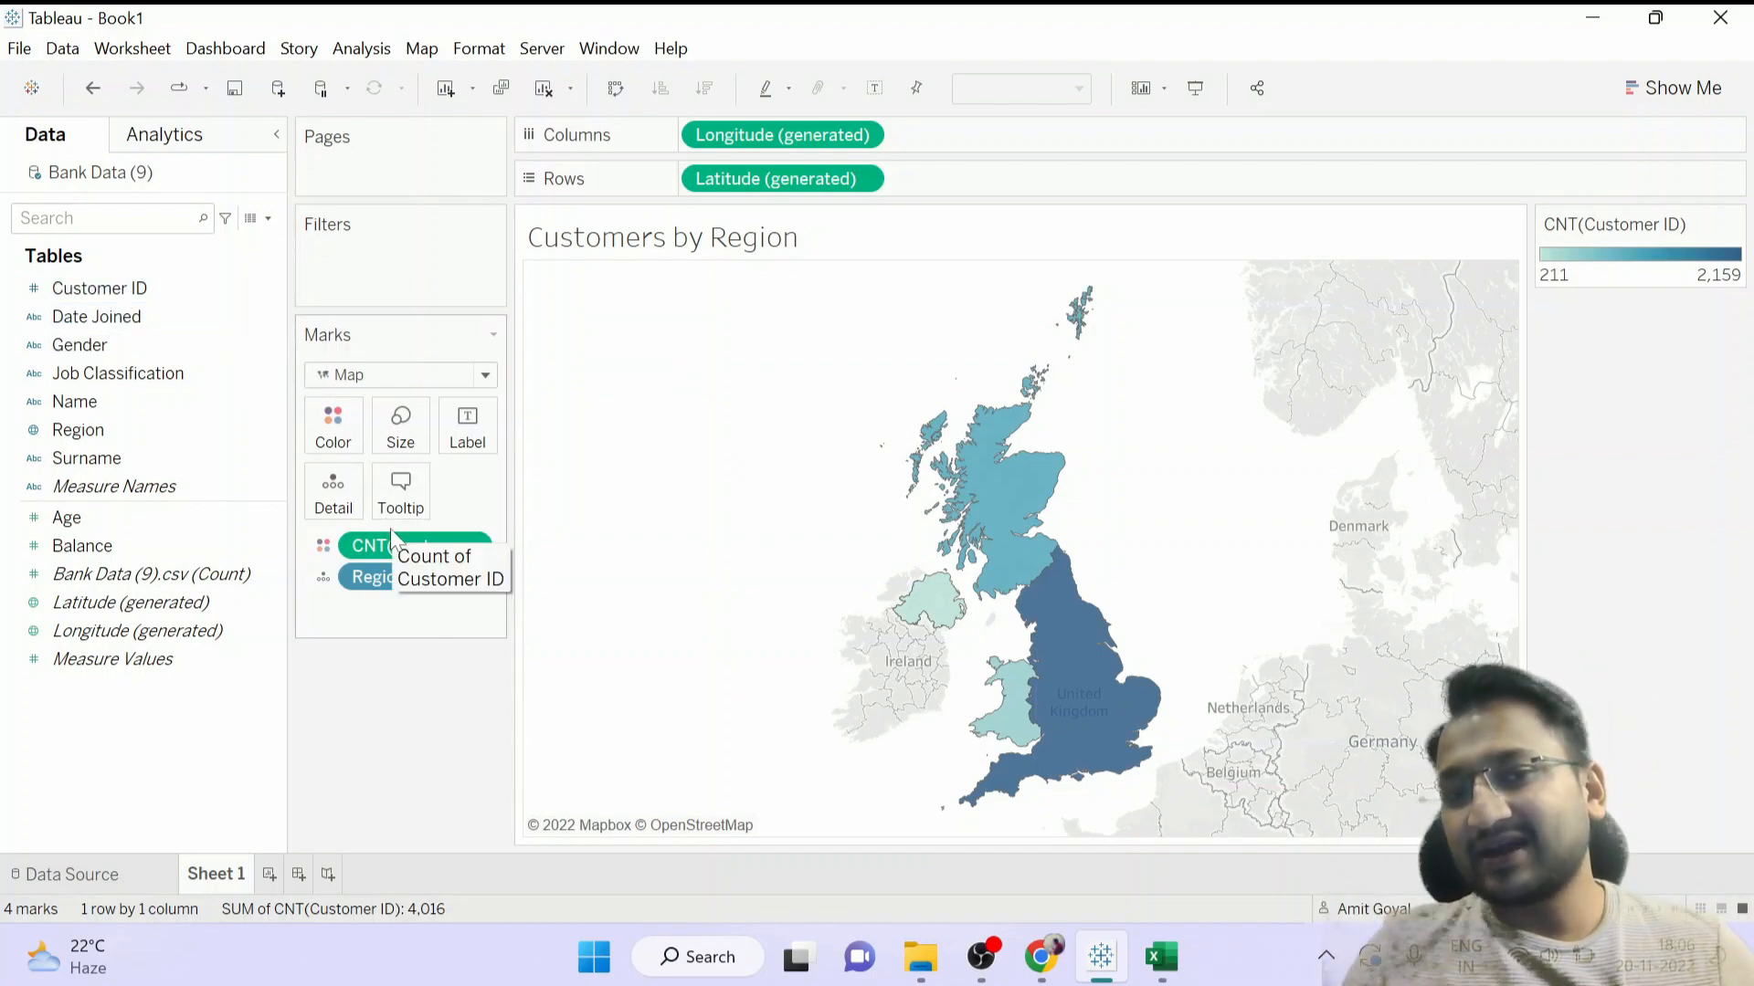
left_click_drag(388, 544, 143, 578)
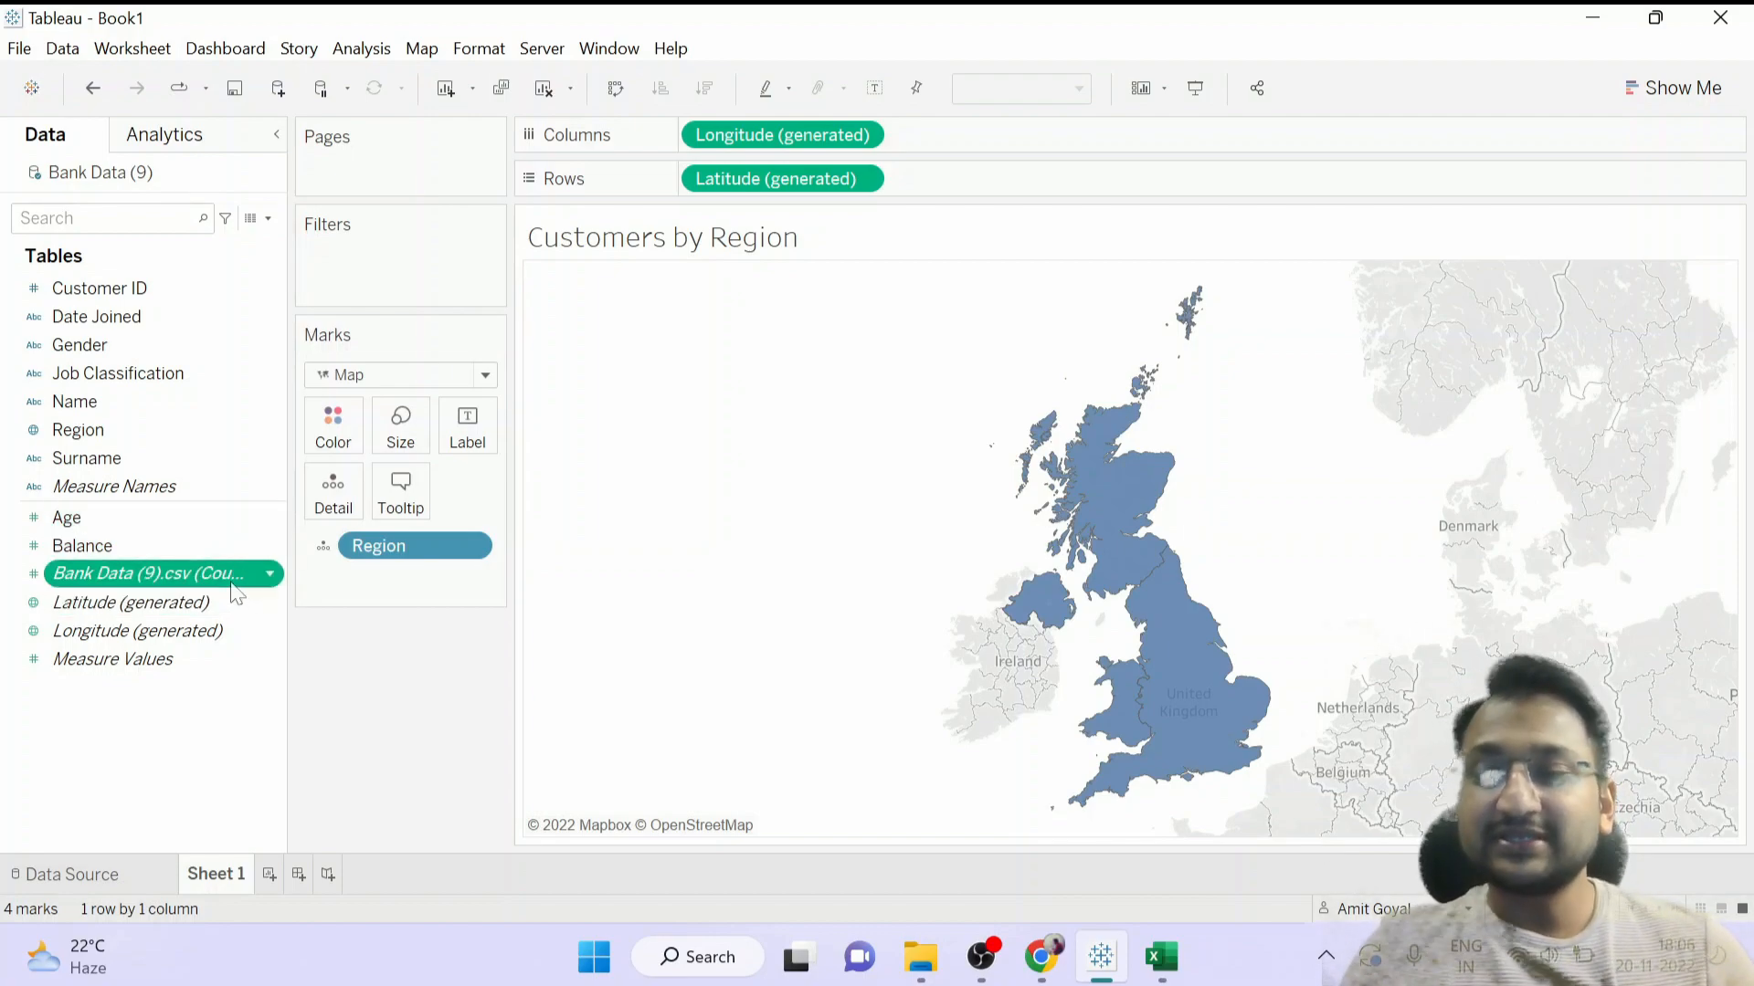
mouse_move(236, 594)
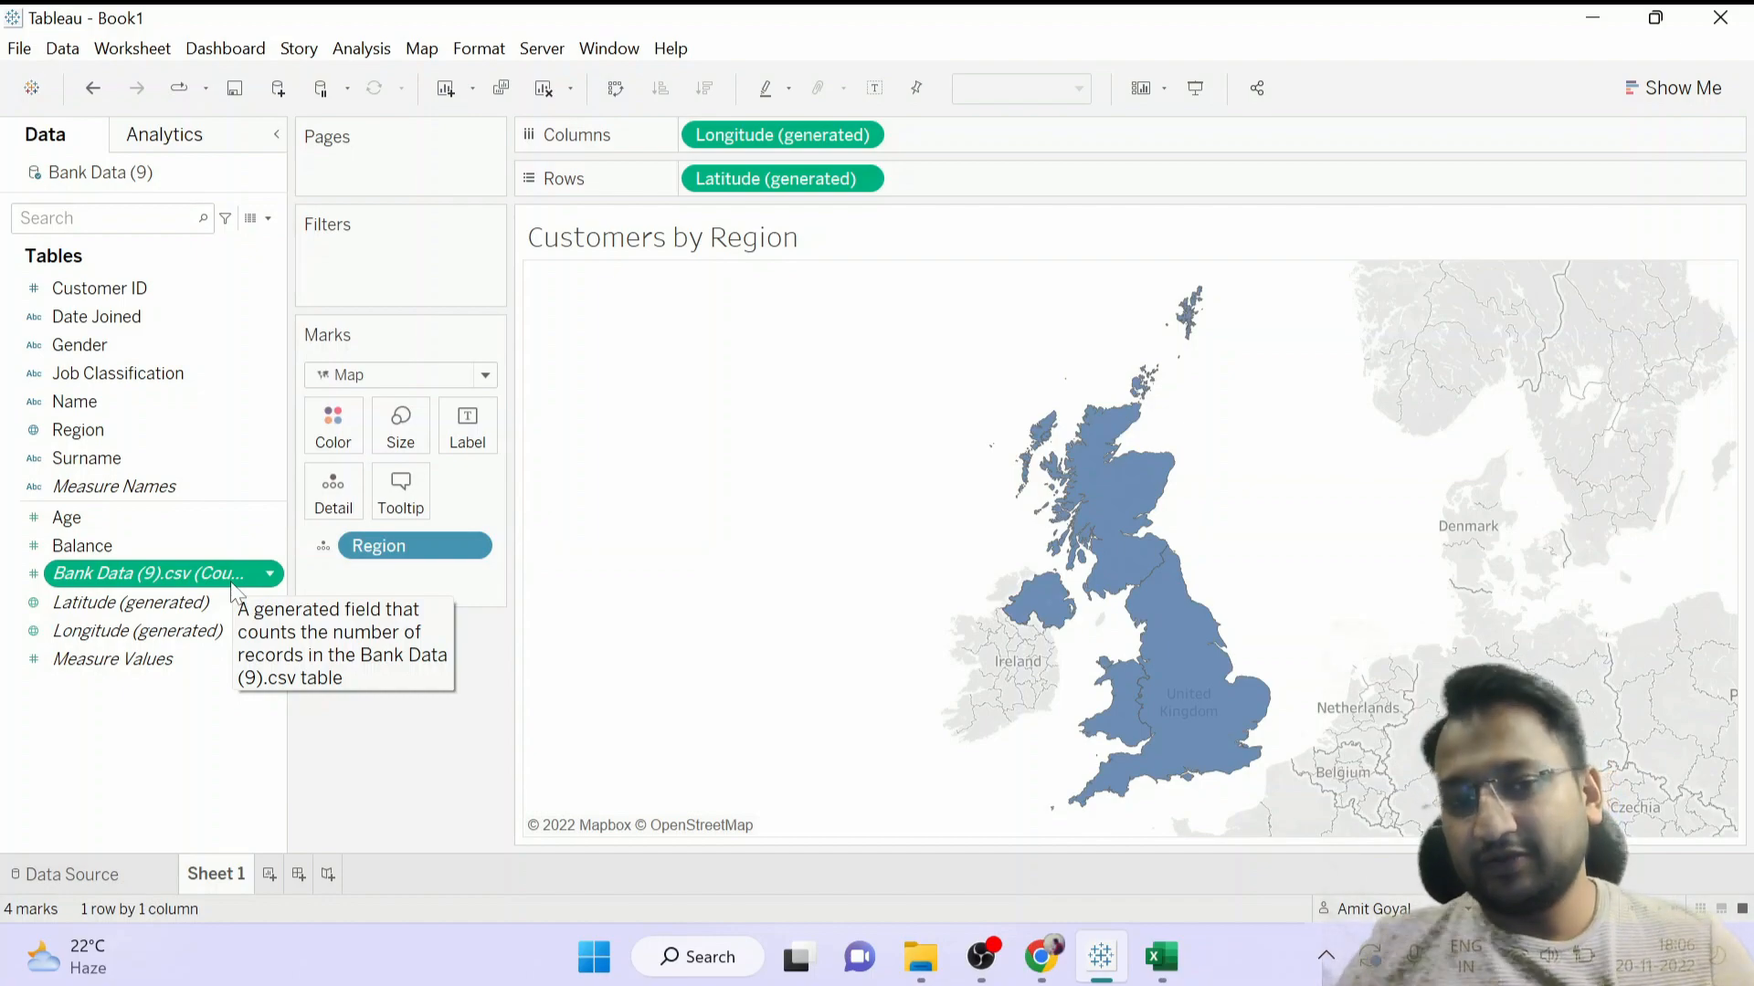
left_click_drag(157, 573, 320, 429)
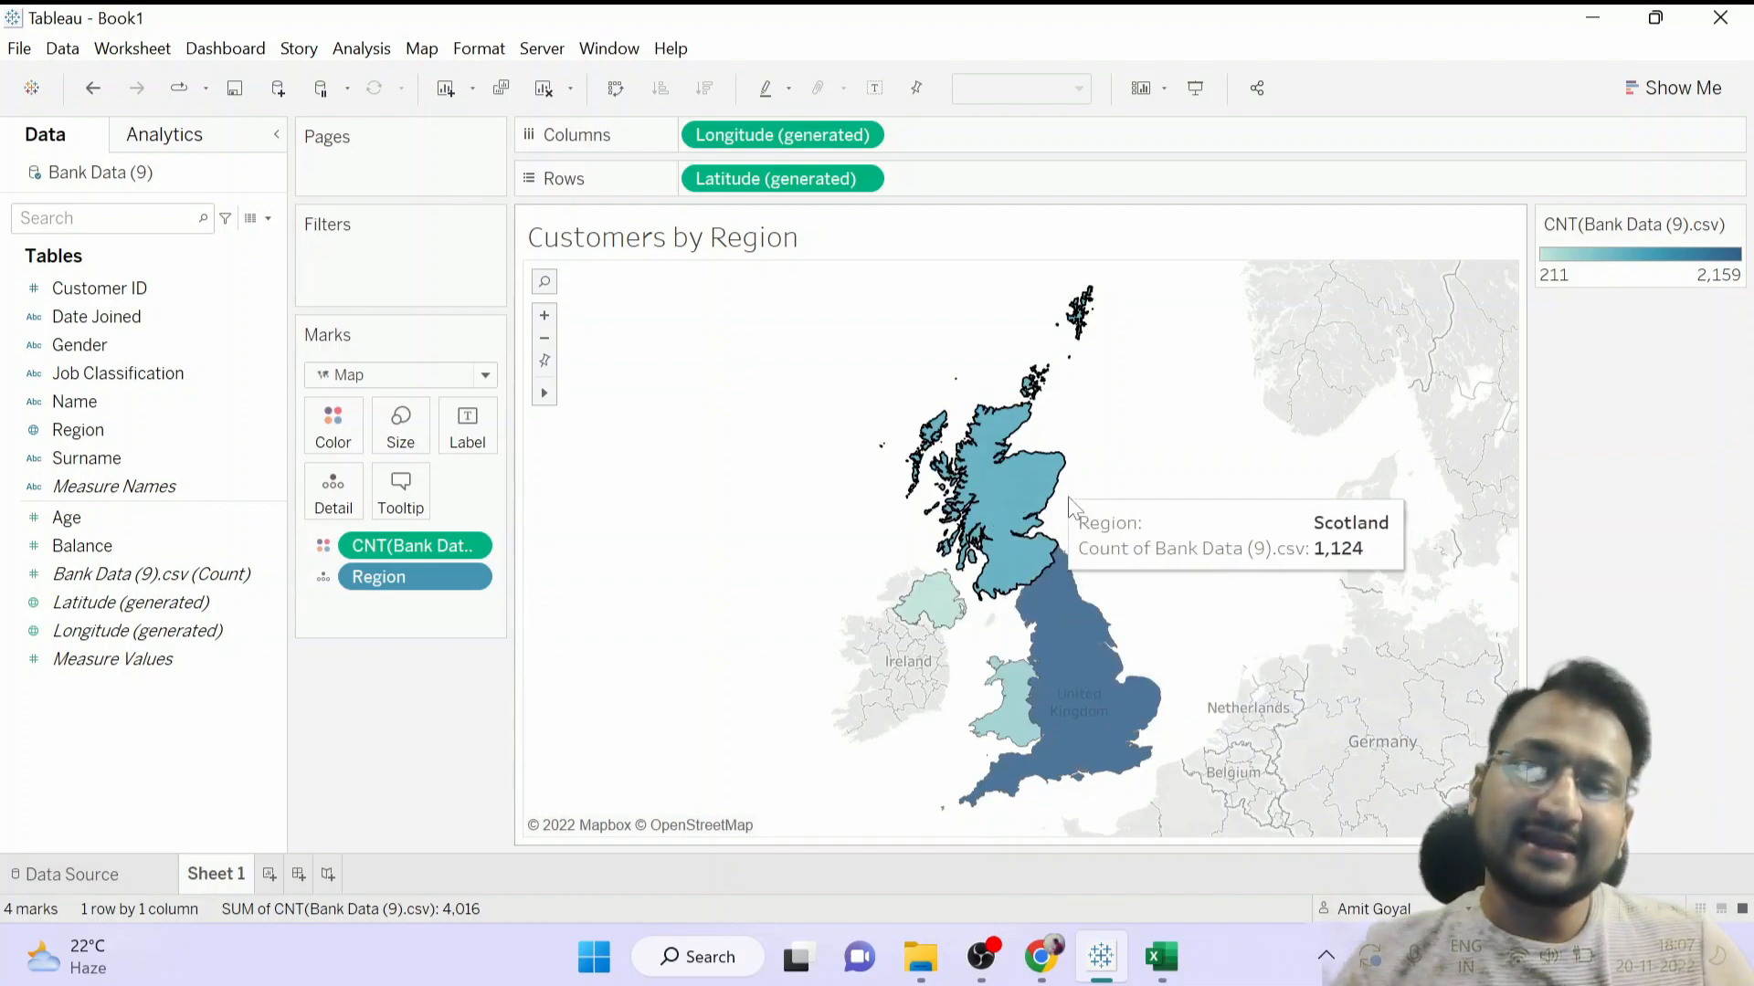
mouse_move(1019, 487)
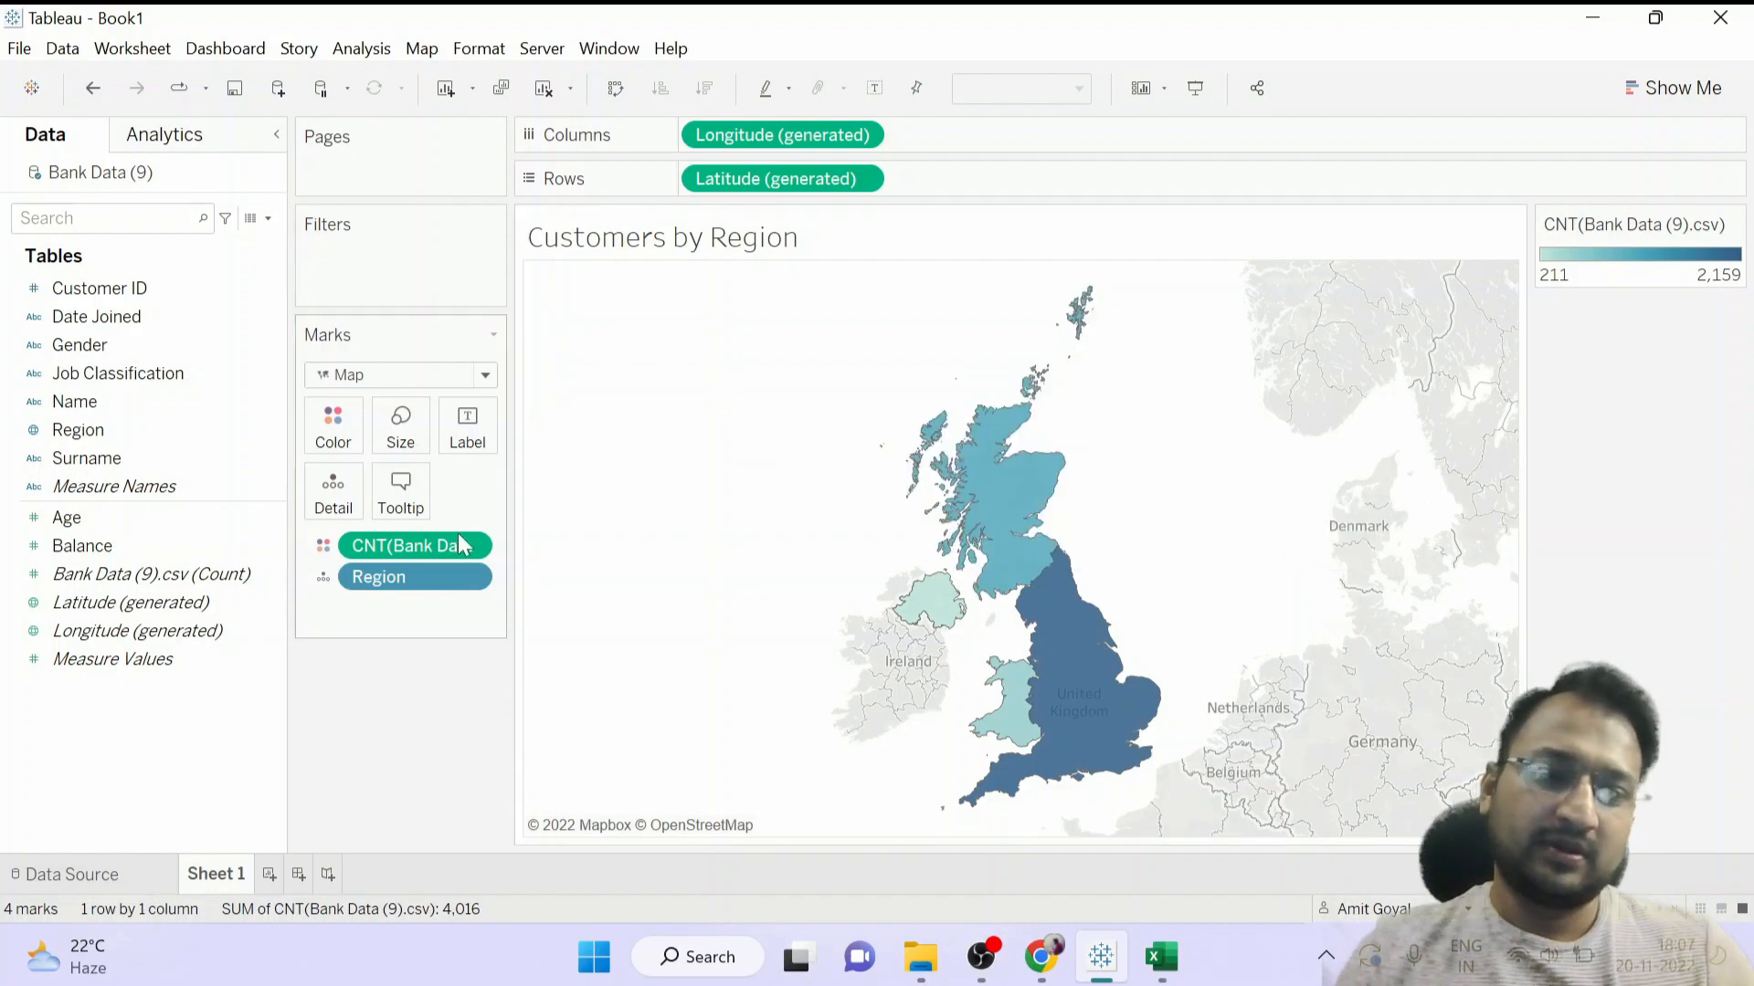
Create a new worksheet and set its title to "Gender Analysis".
left_click(270, 875)
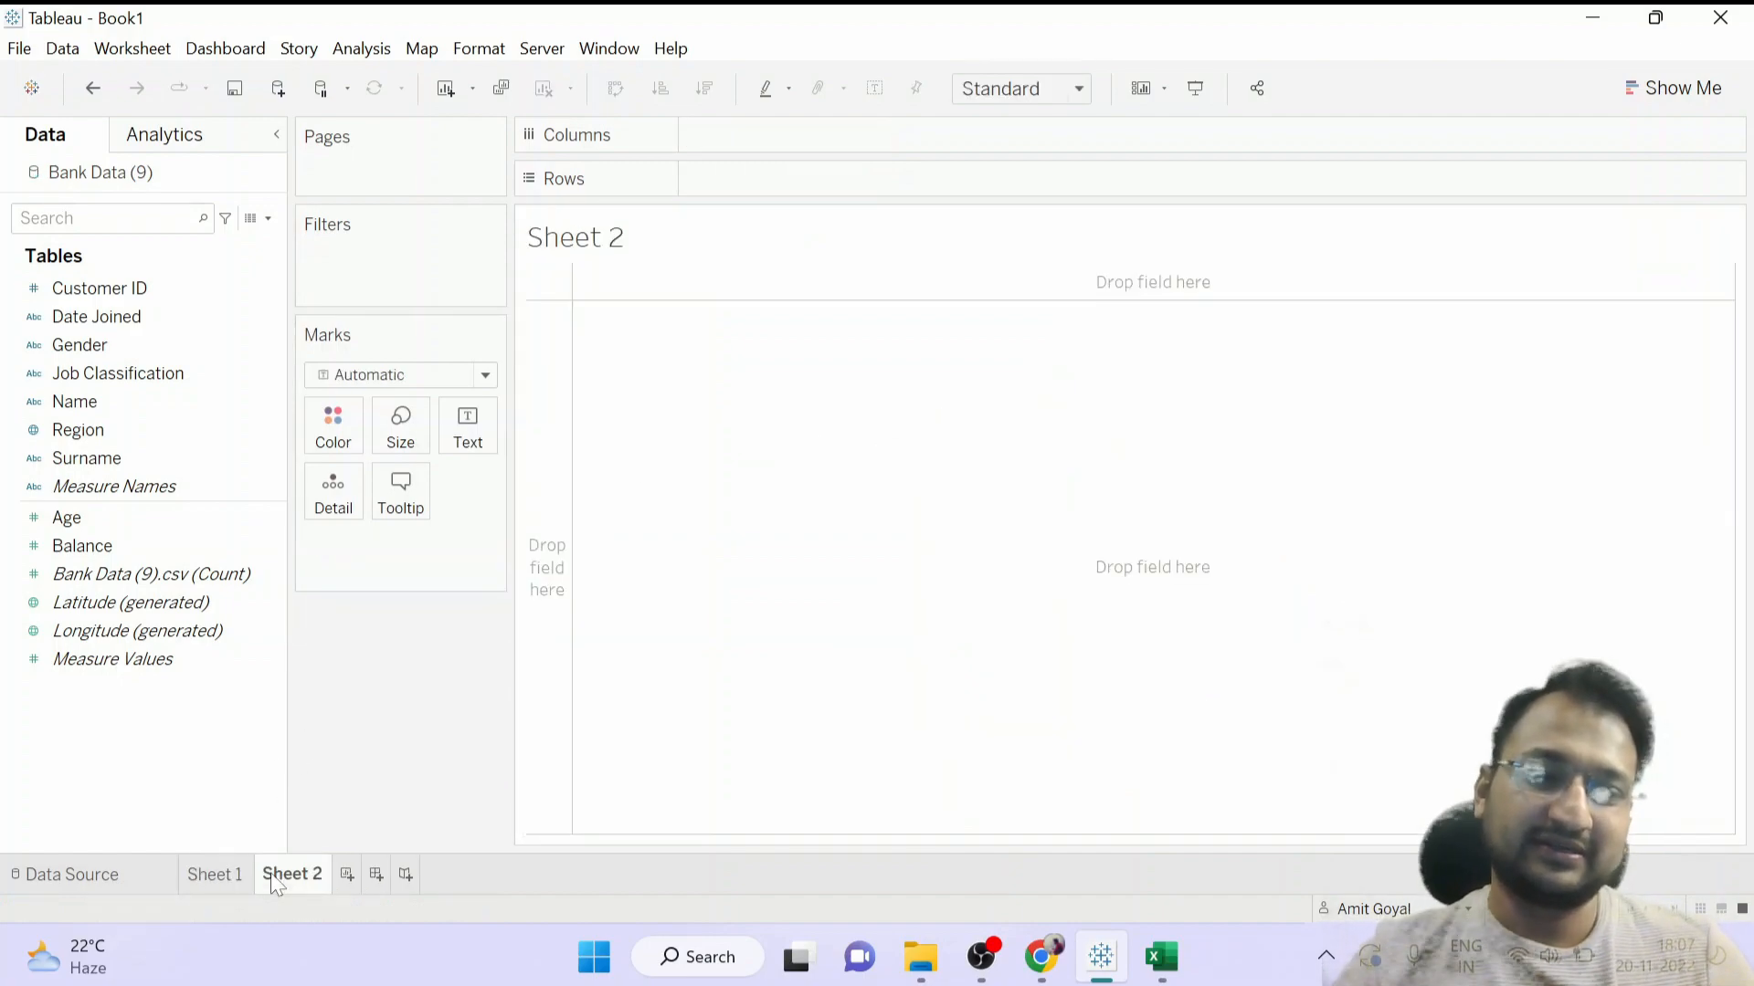
double_click(610, 238)
key("ctrl+a")
type("Gender Ana")
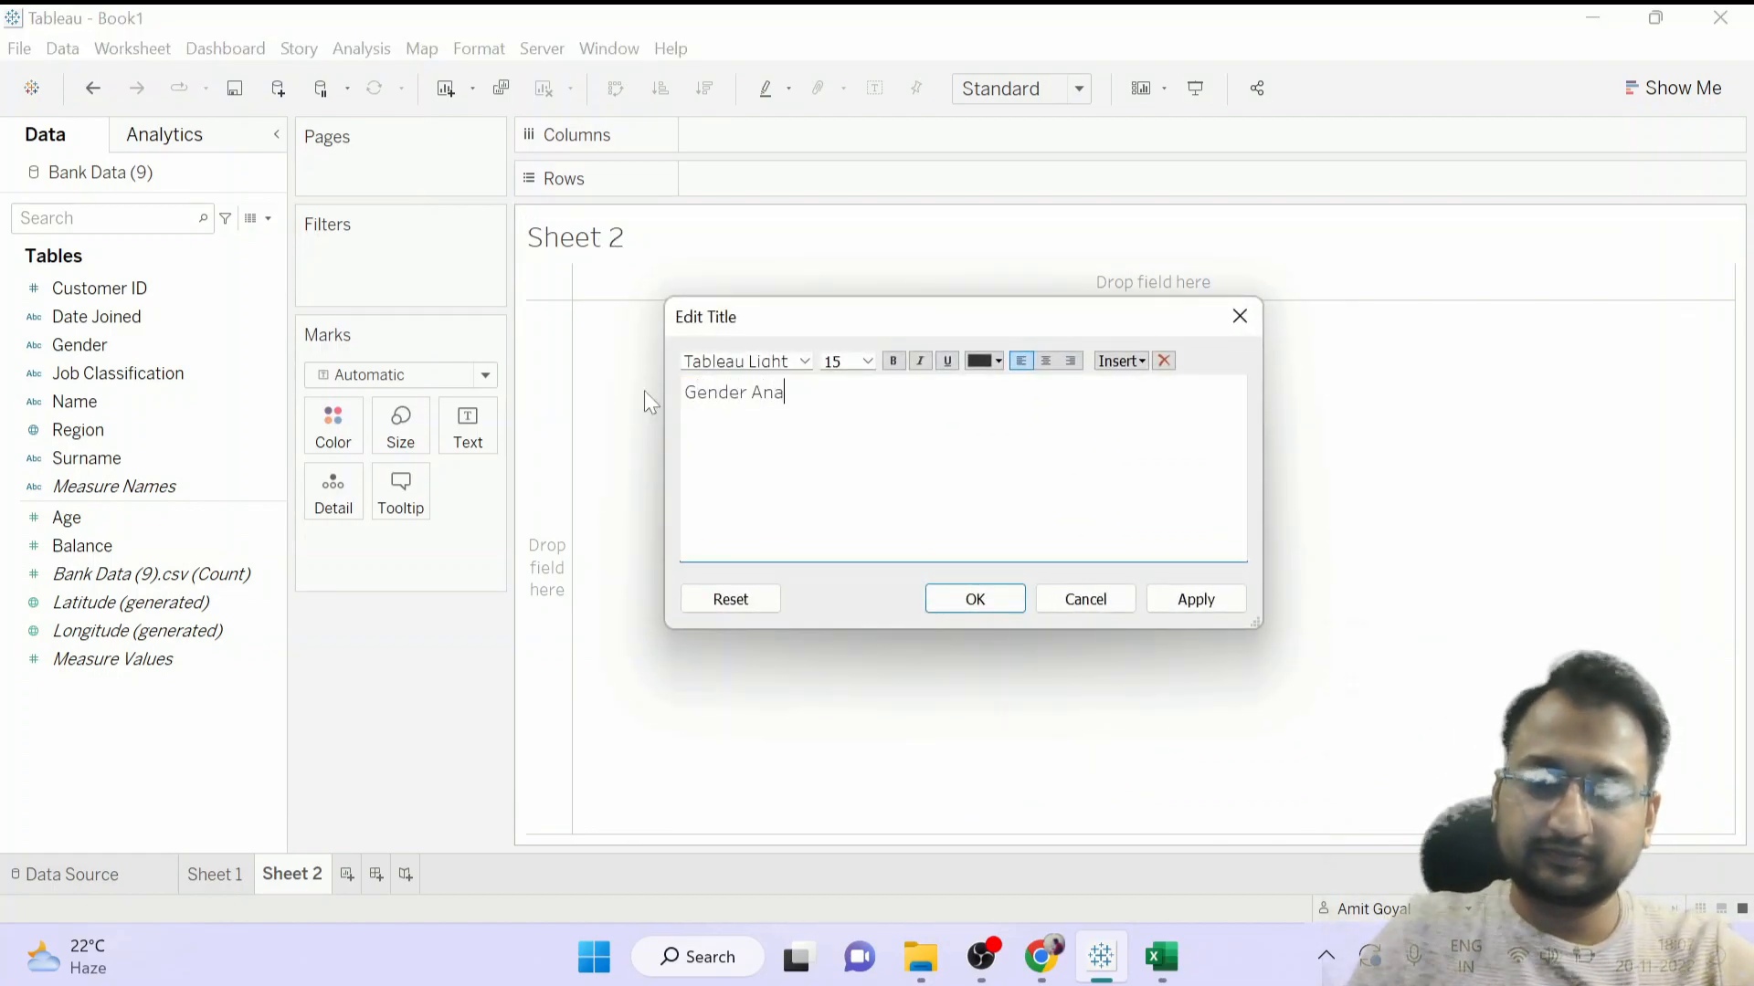
type("lysis")
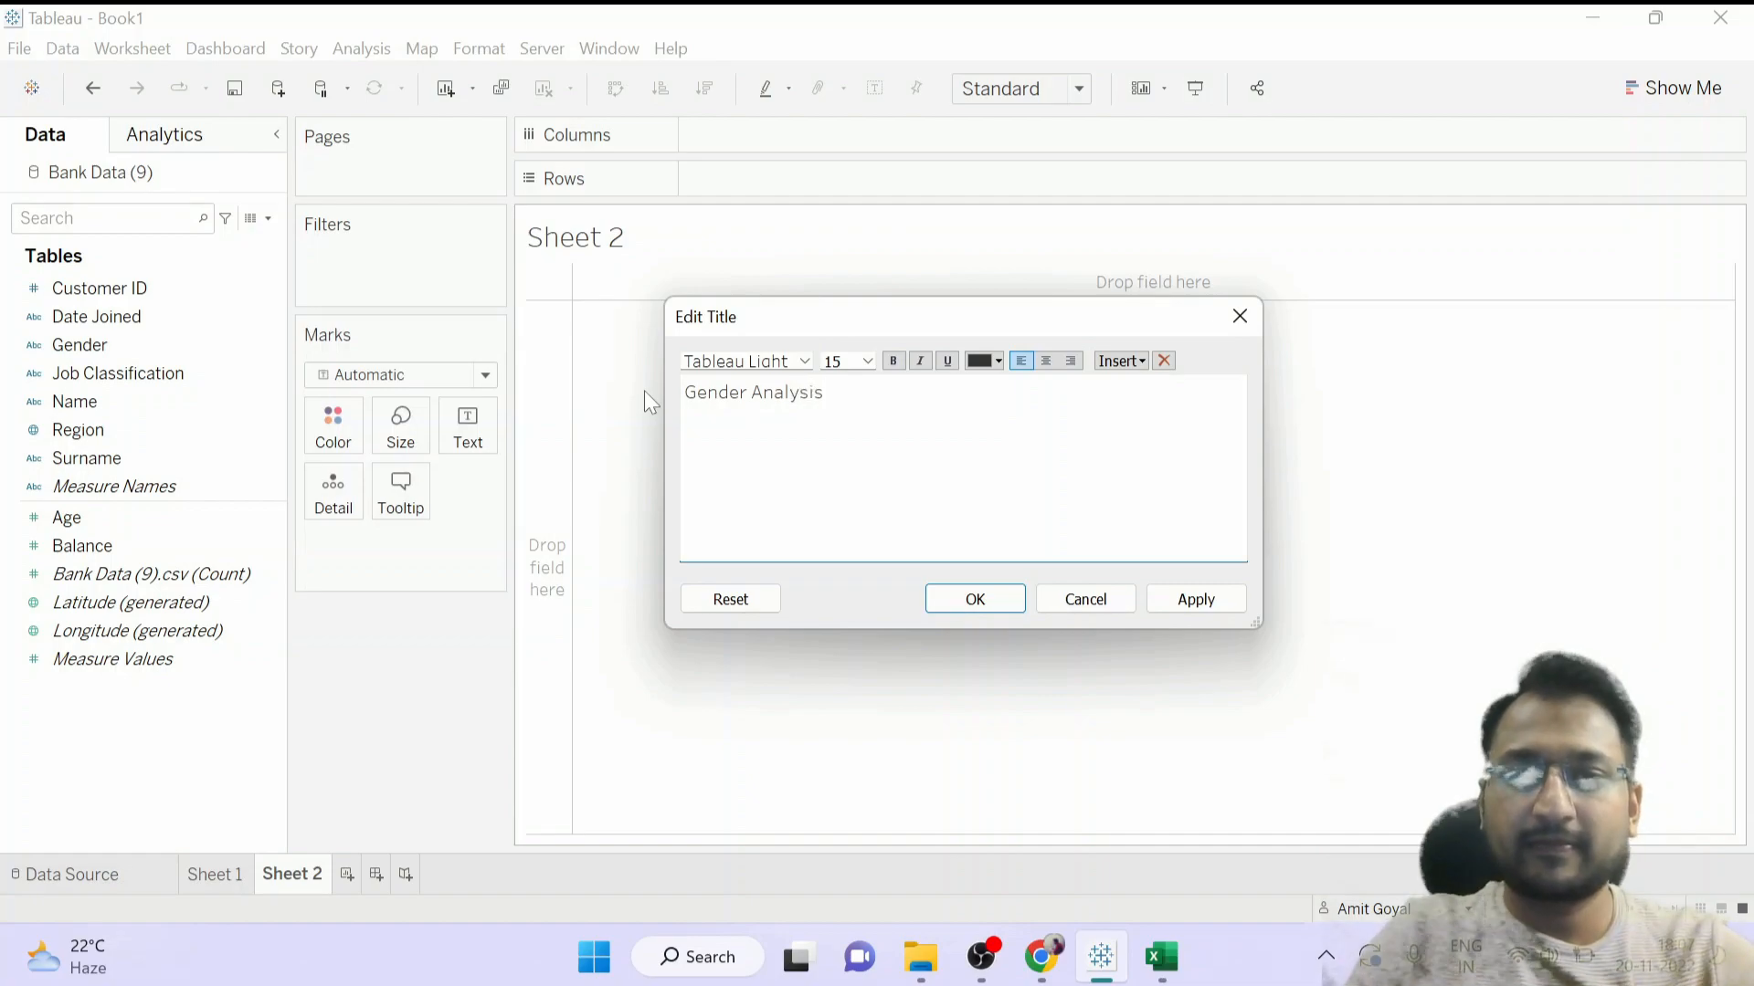
left_click(1193, 601)
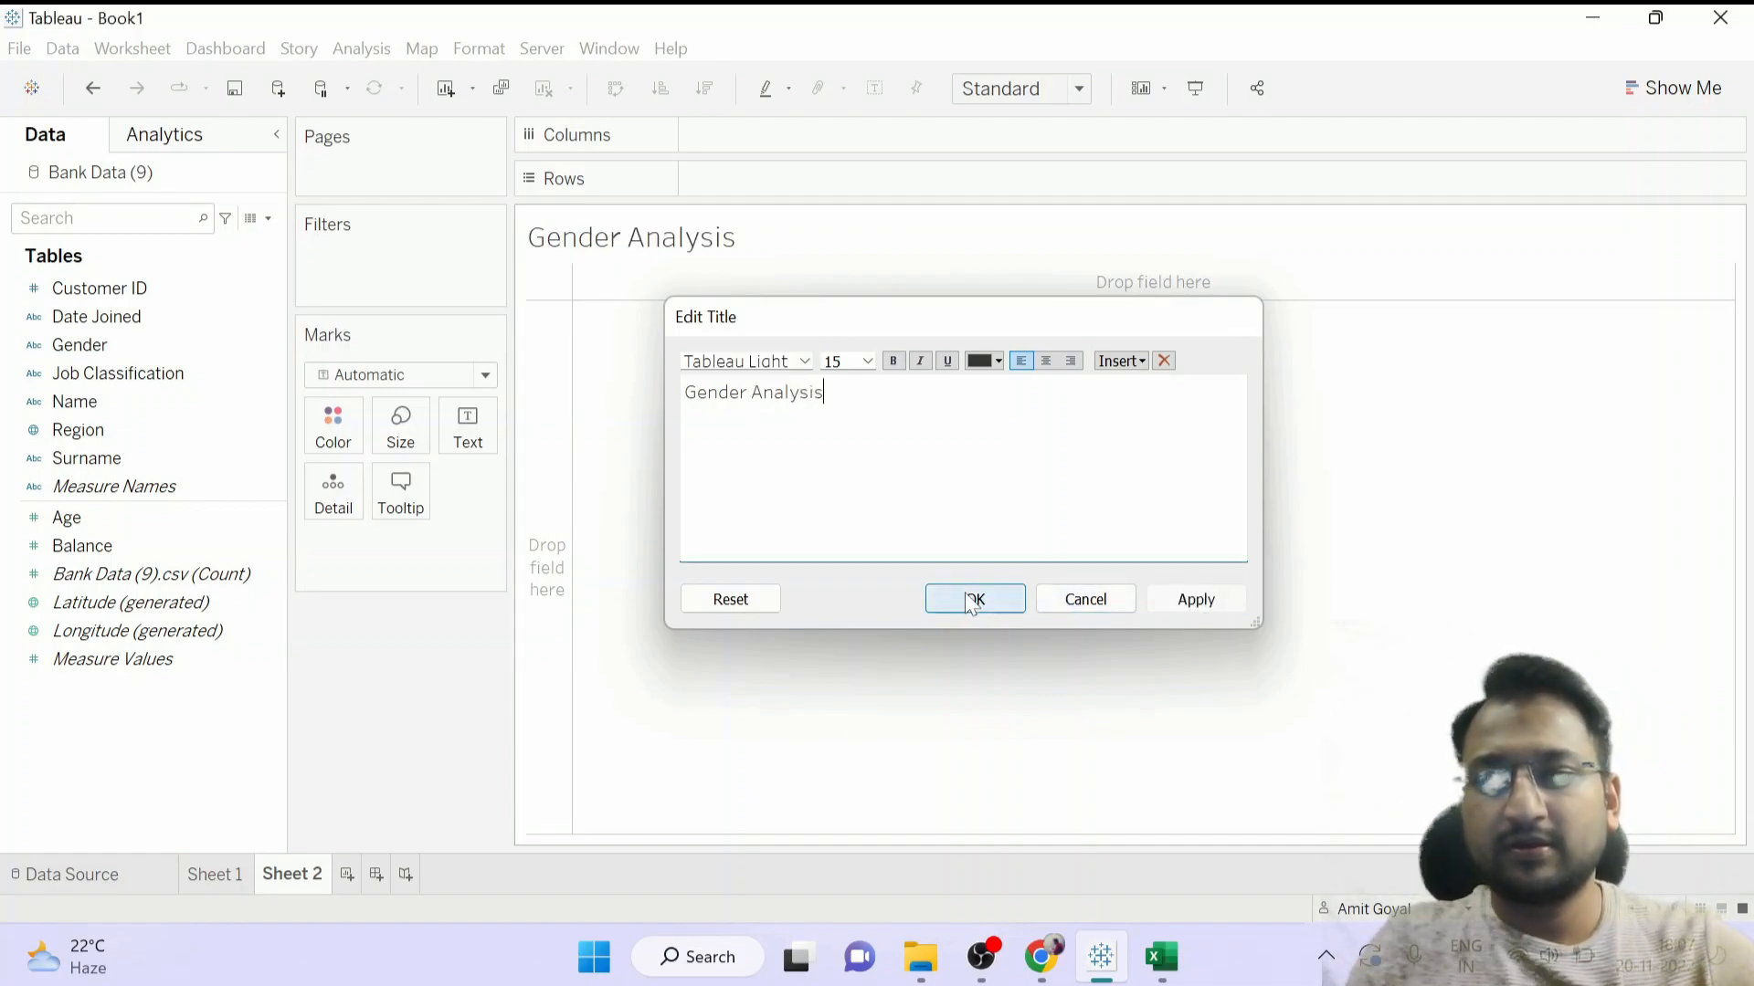
left_click(974, 601)
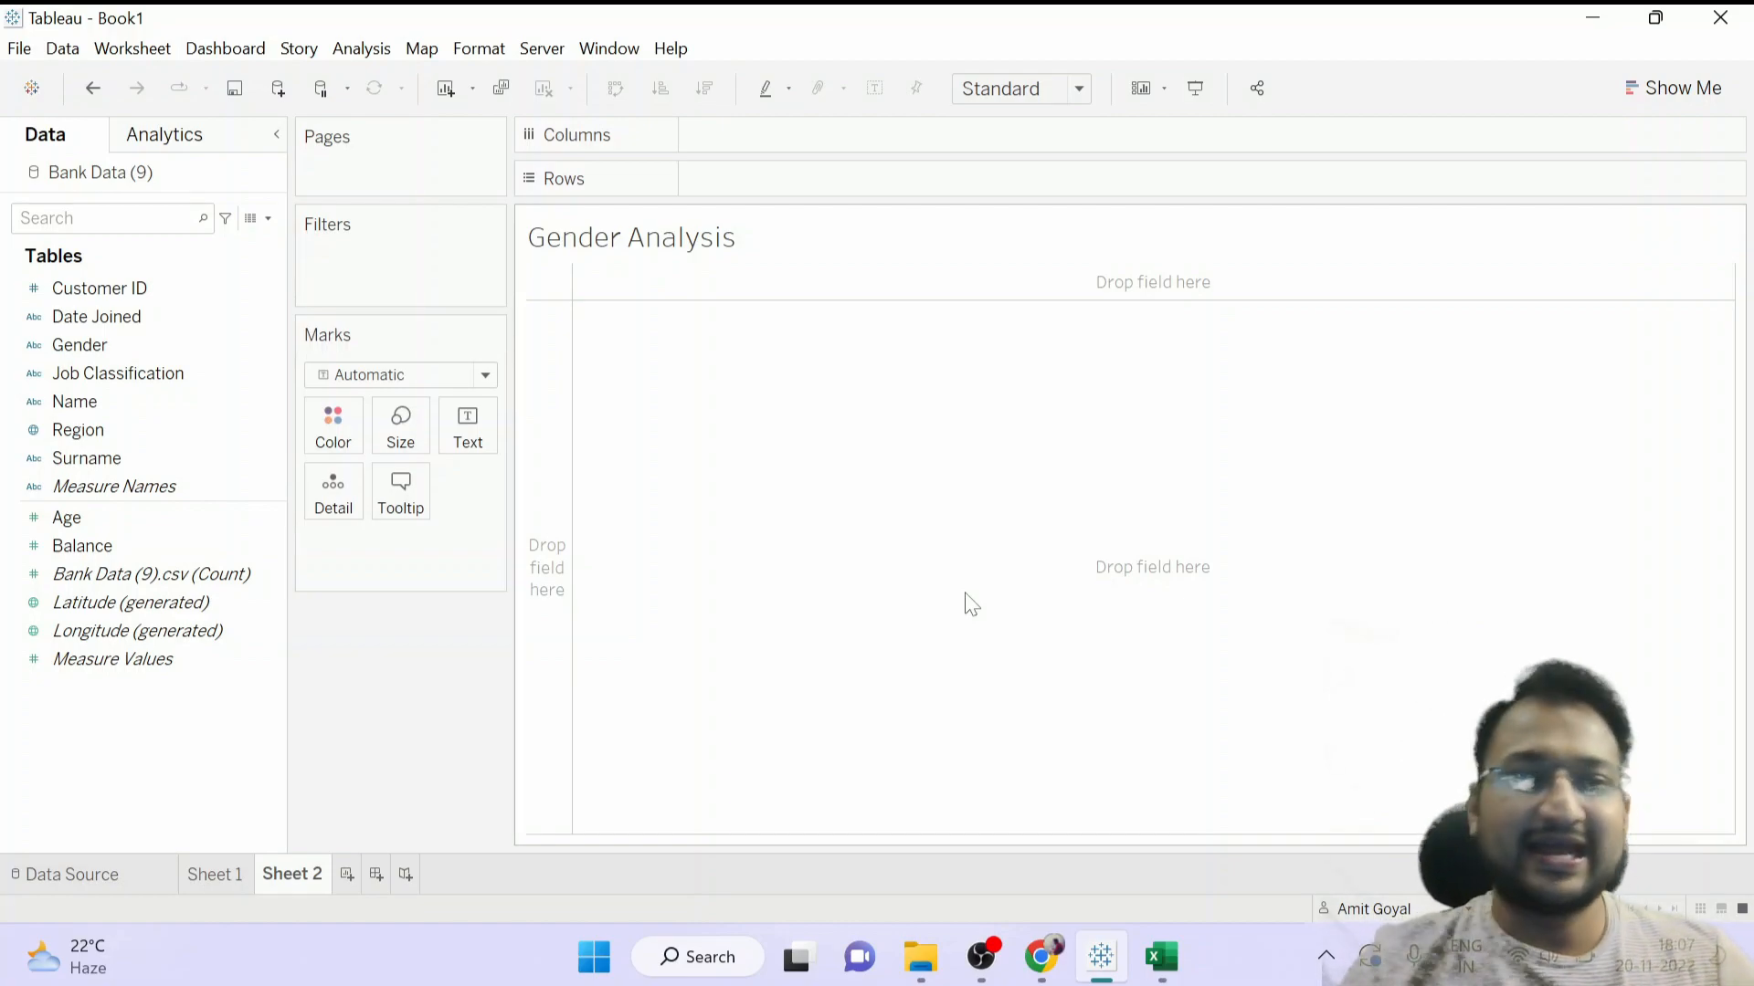
Plot Bank Data (9).csv (Count) by Gender and convert the result to a pie chart.
left_click_drag(247, 343, 791, 146)
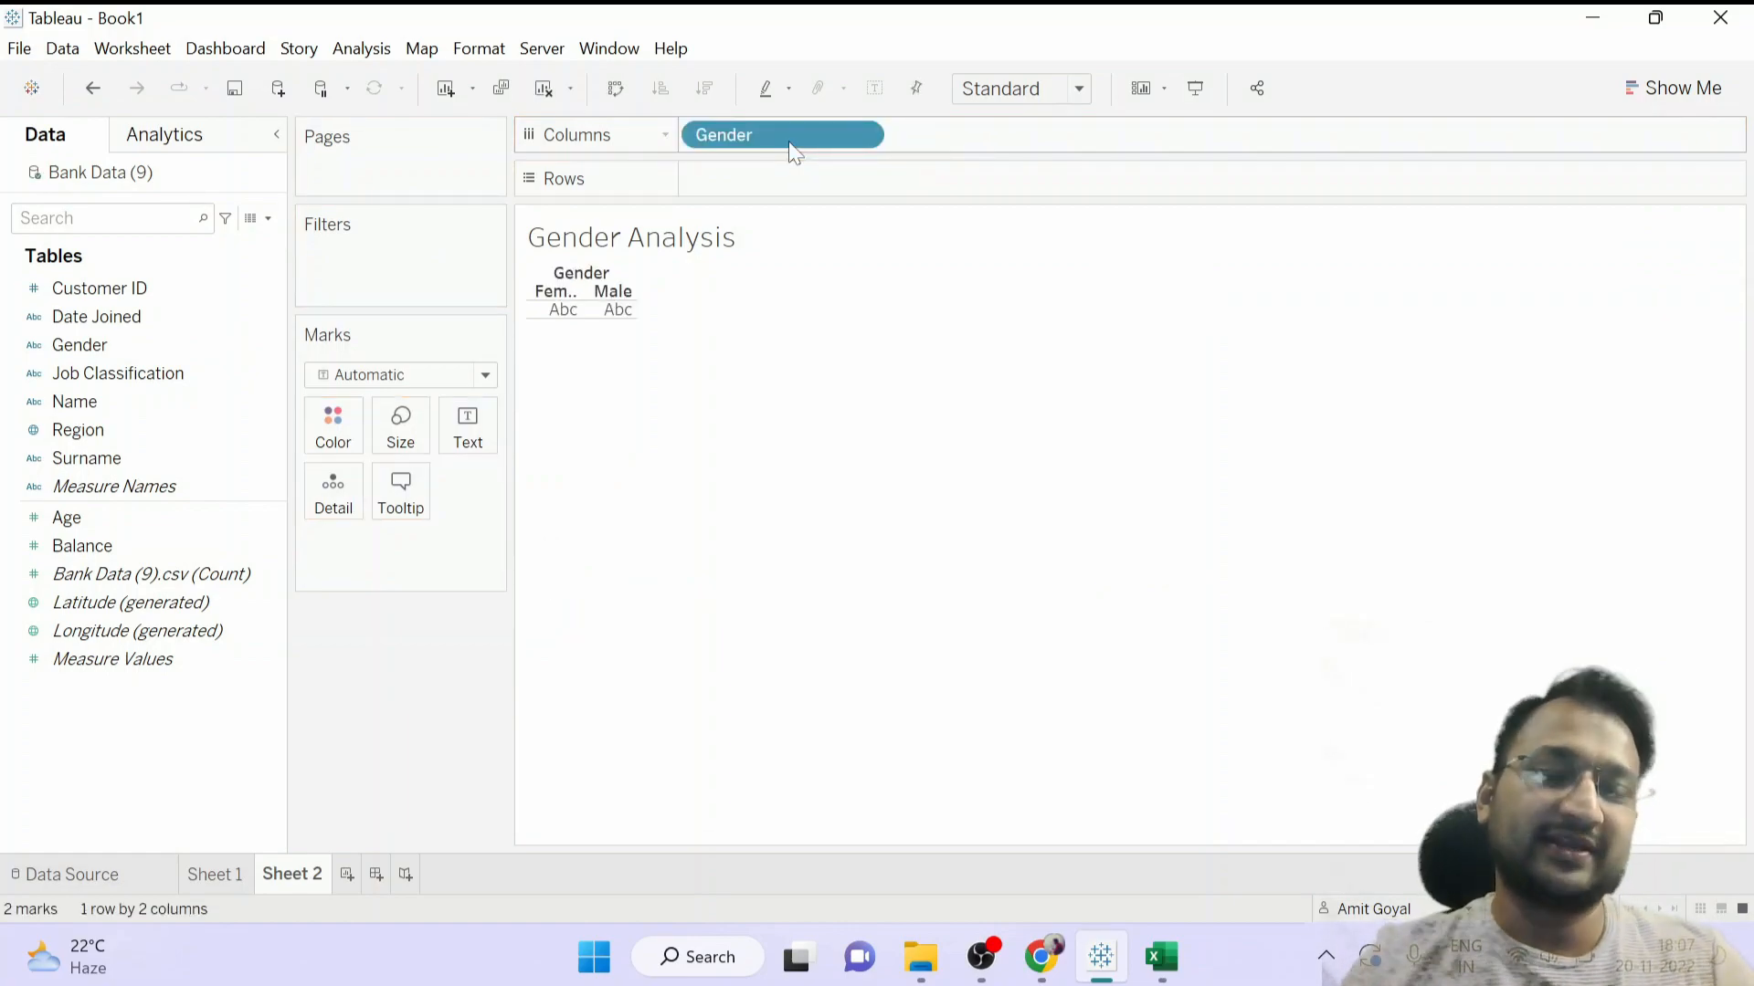
left_click_drag(226, 576, 893, 191)
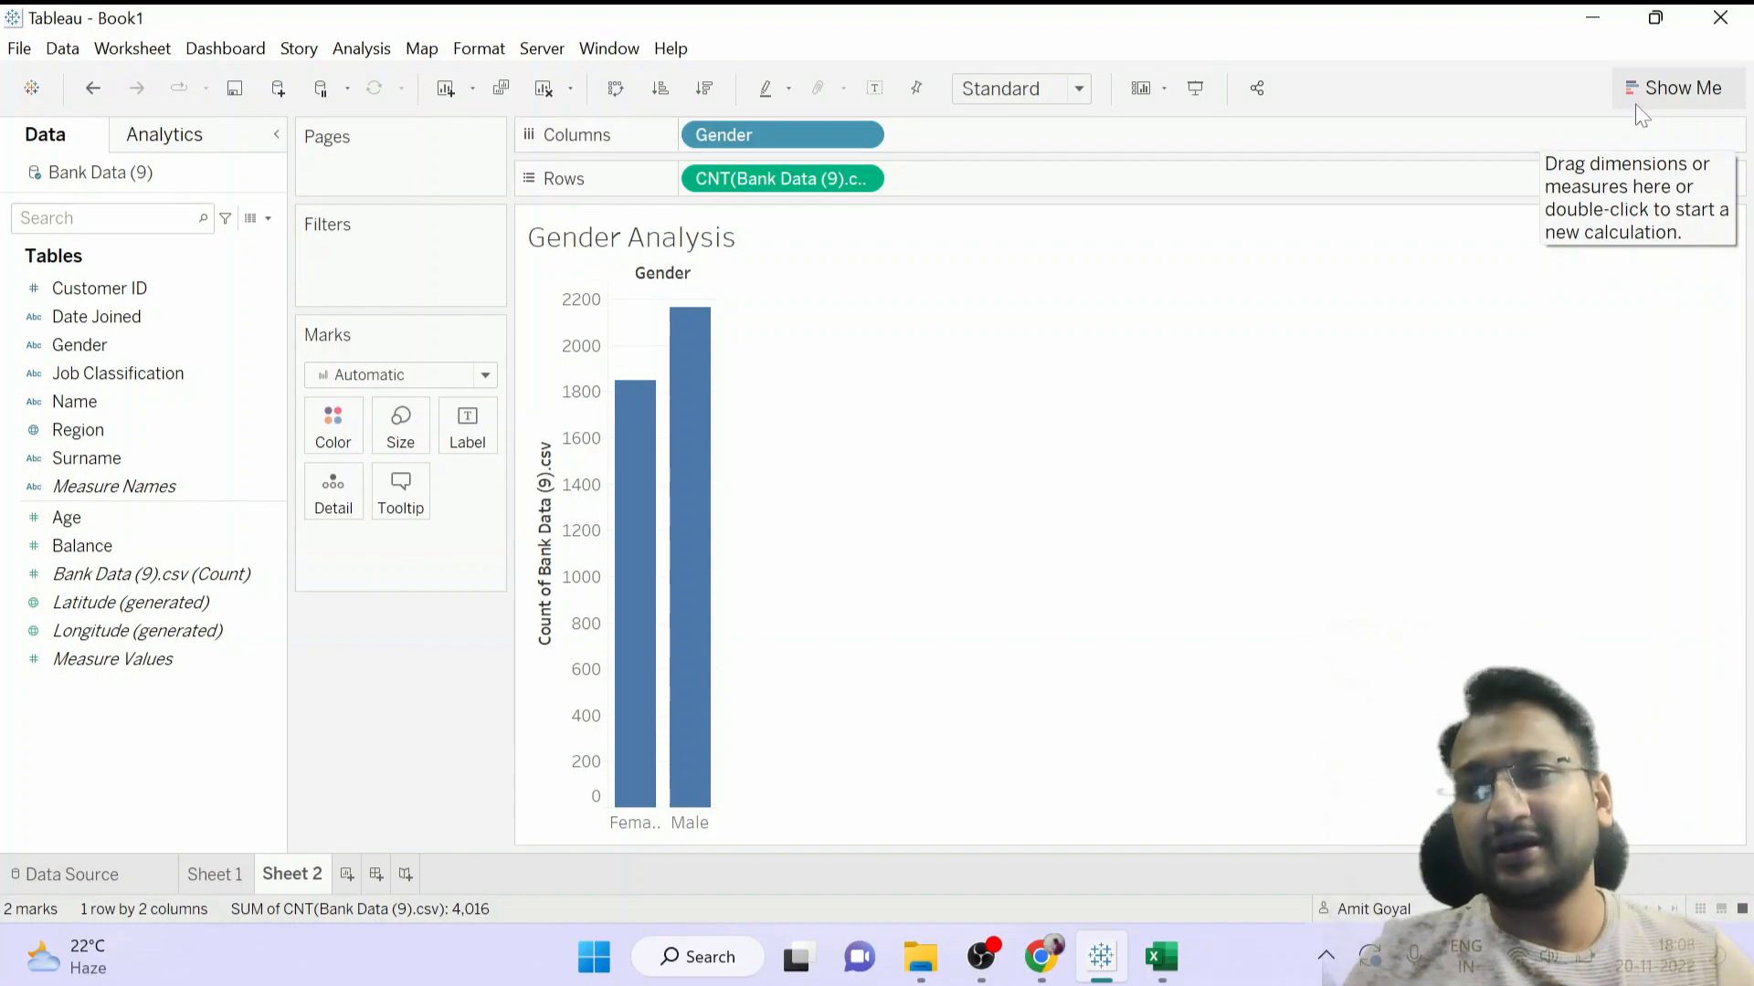
left_click(1681, 92)
left_click(1692, 228)
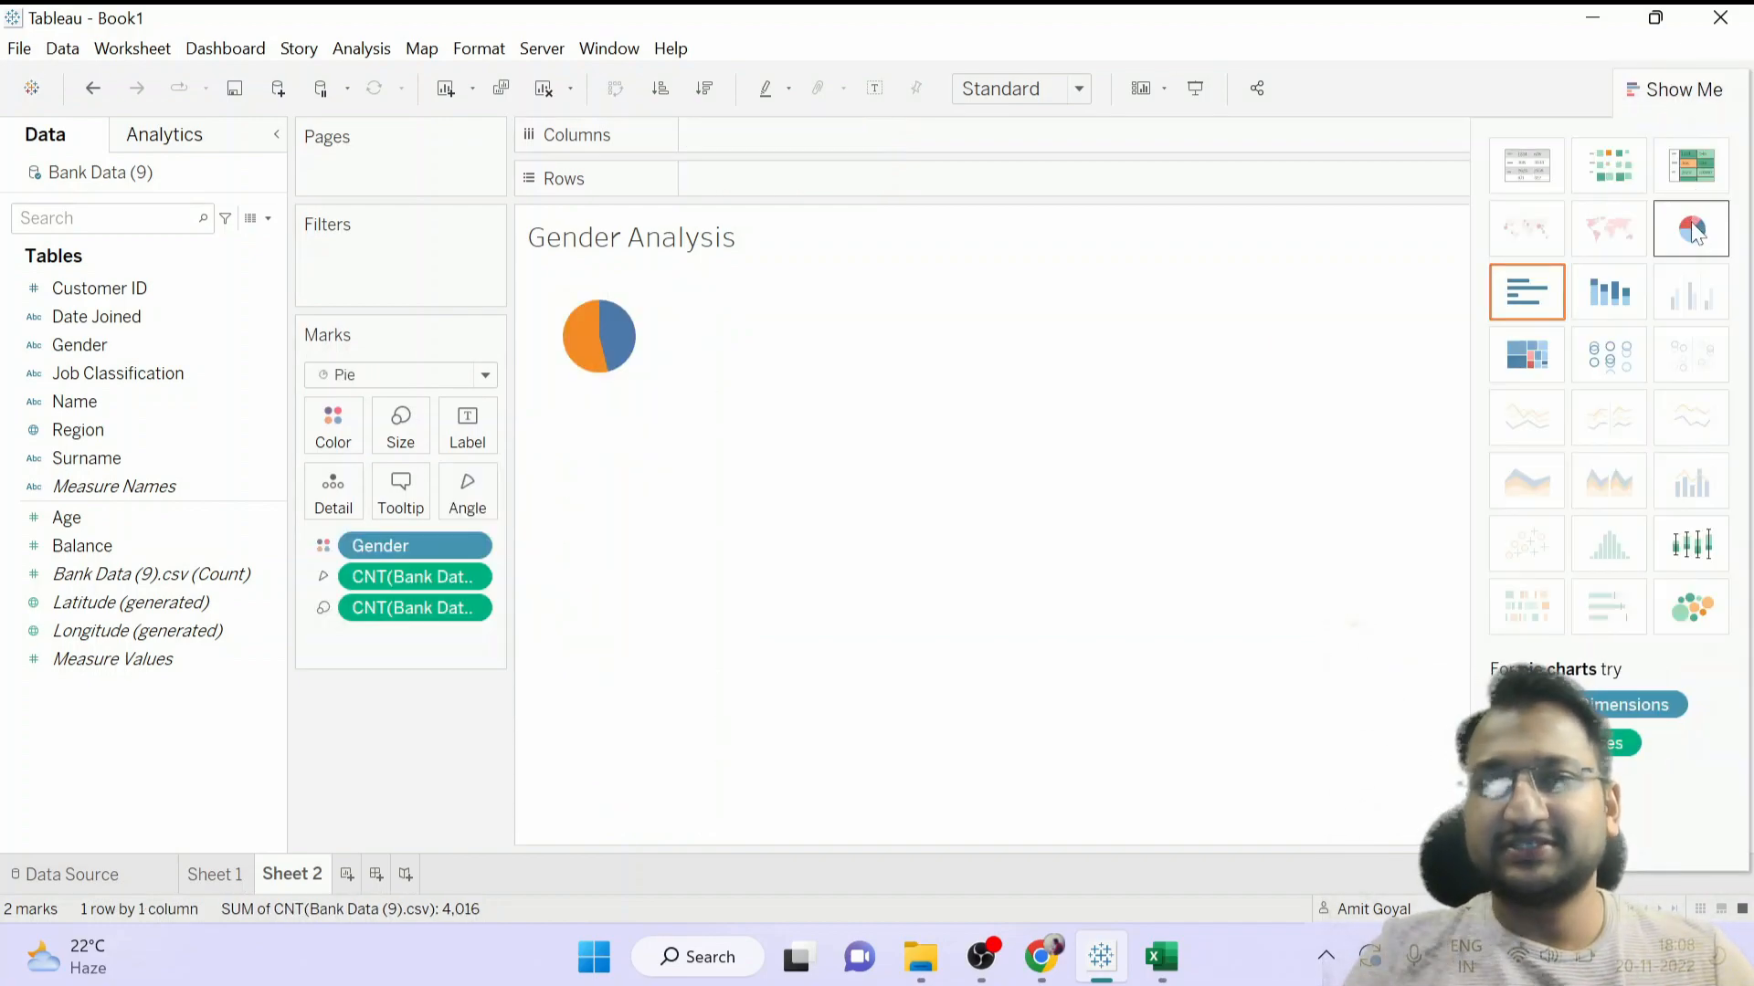
Fit the gender pie chart to Entire View and hide the chart type suggestions.
left_click(1069, 88)
left_click(1023, 186)
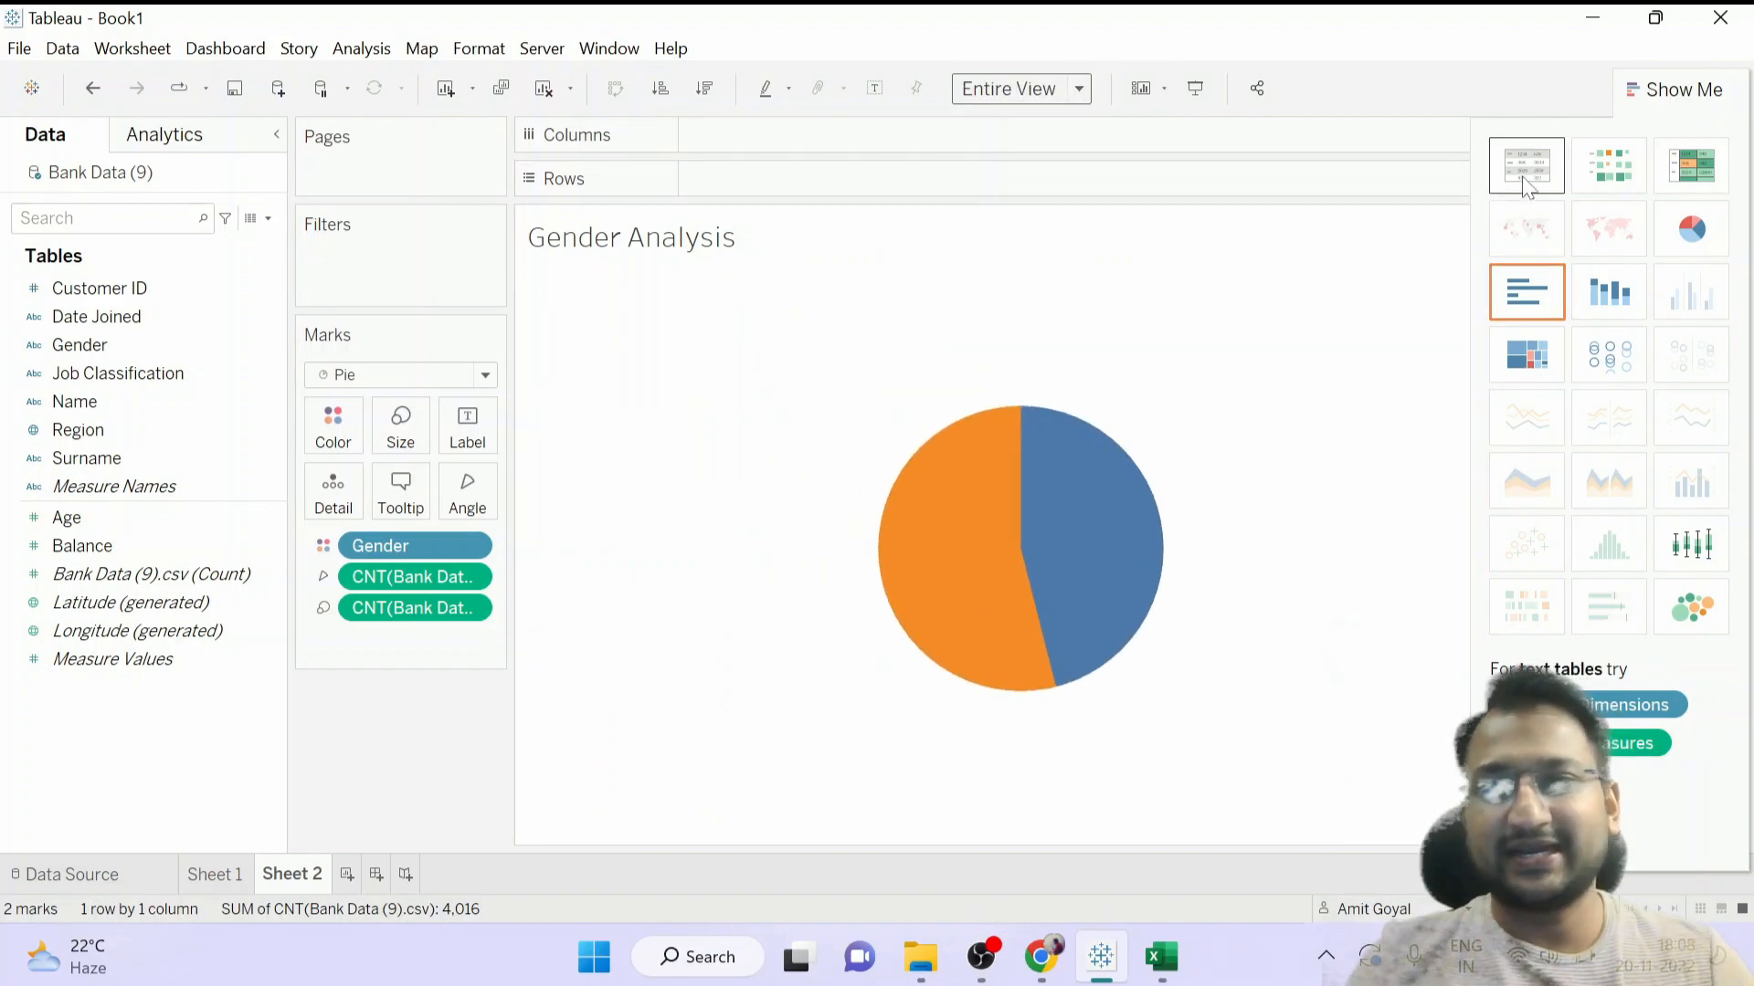
left_click(1655, 101)
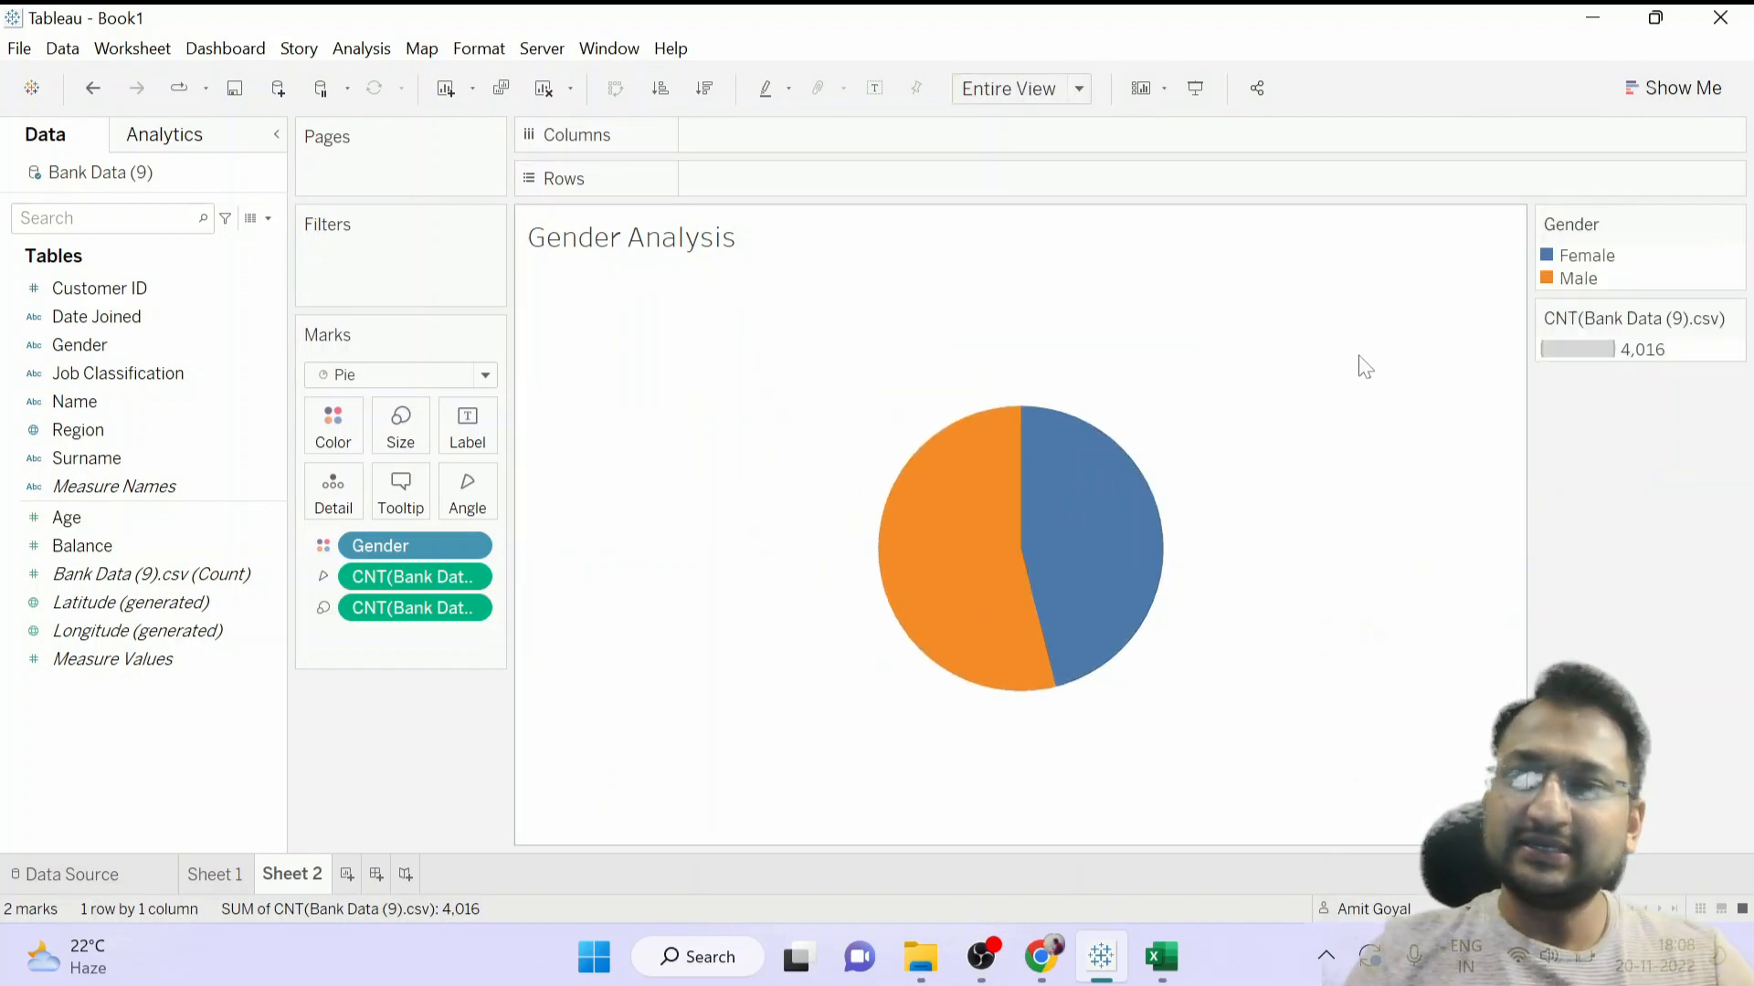
Label the pie slices with Gender and Bank Data (9).csv (Count).
mouse_move(911, 543)
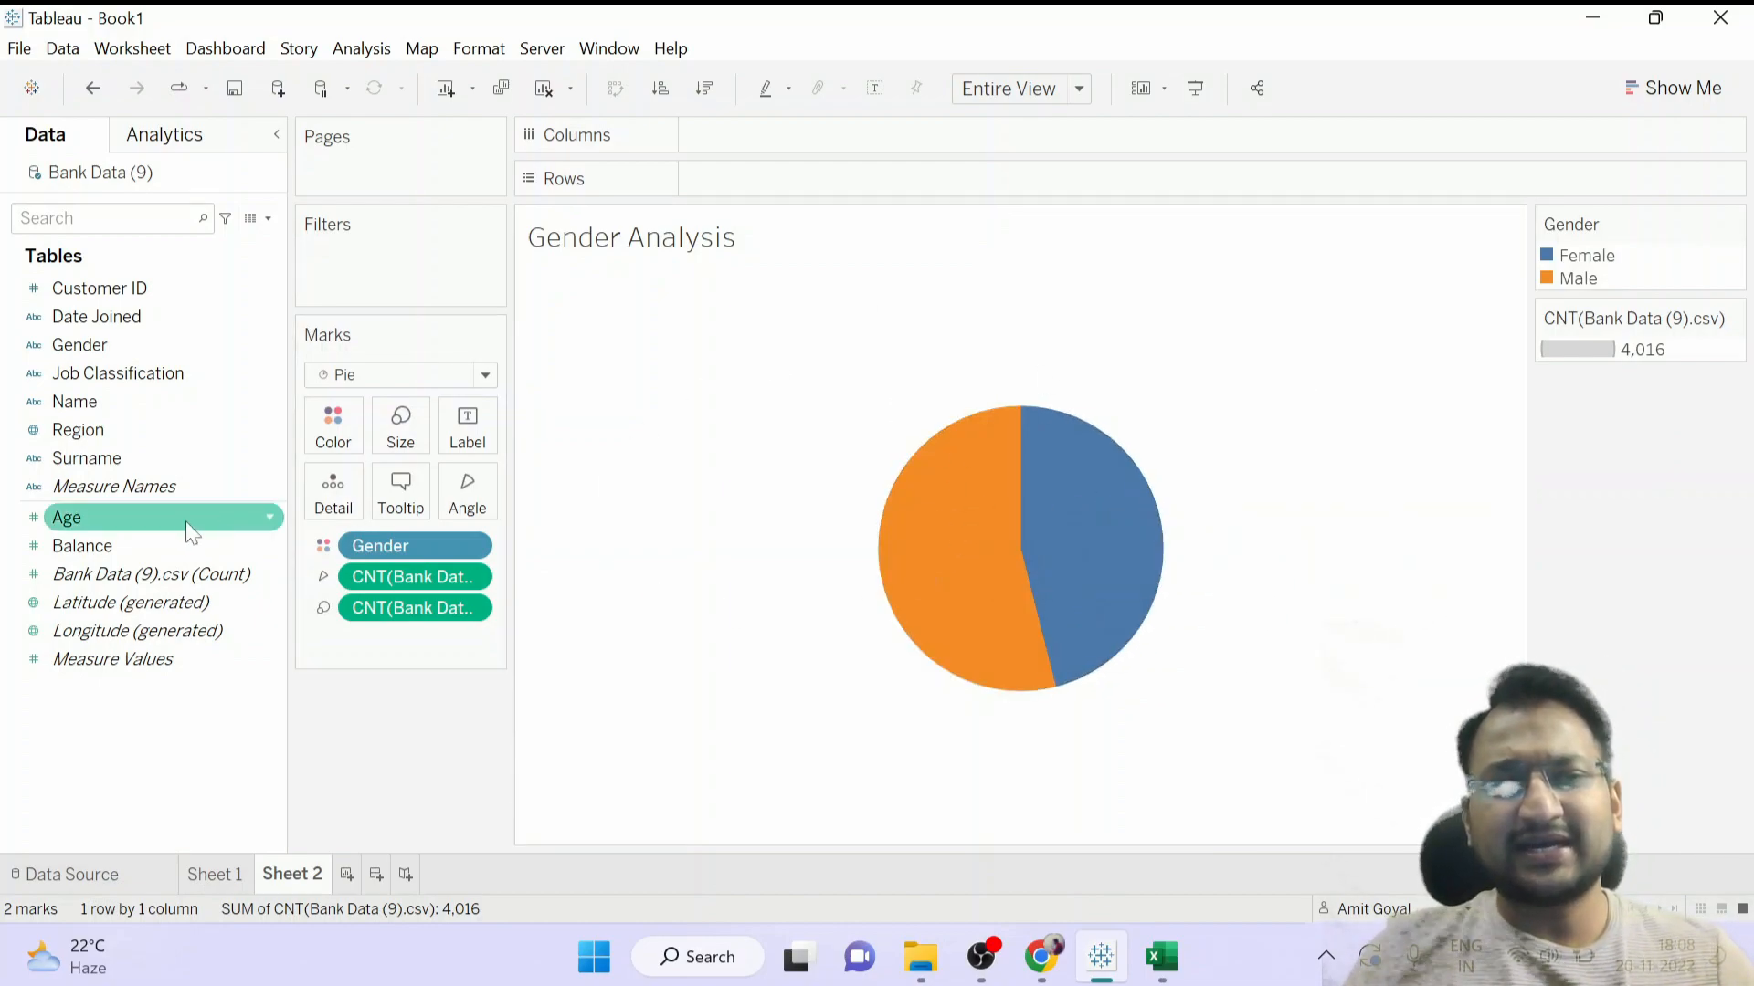
left_click_drag(79, 344, 459, 439)
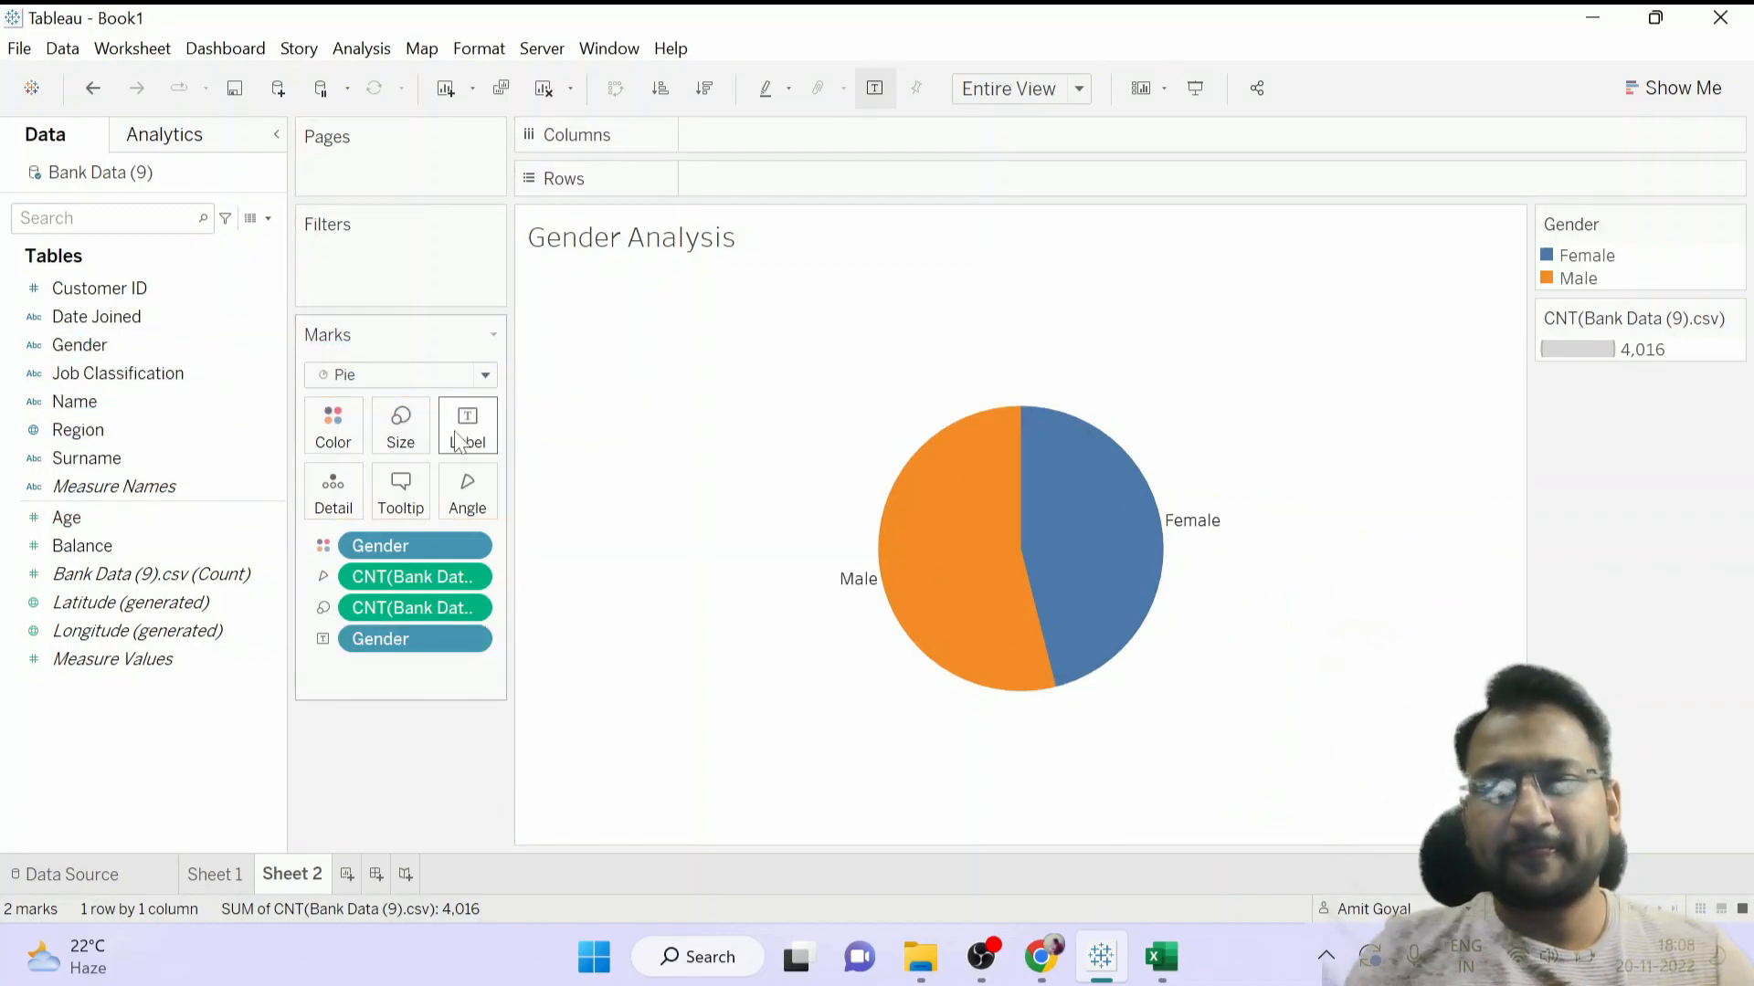
left_click_drag(119, 576, 462, 434)
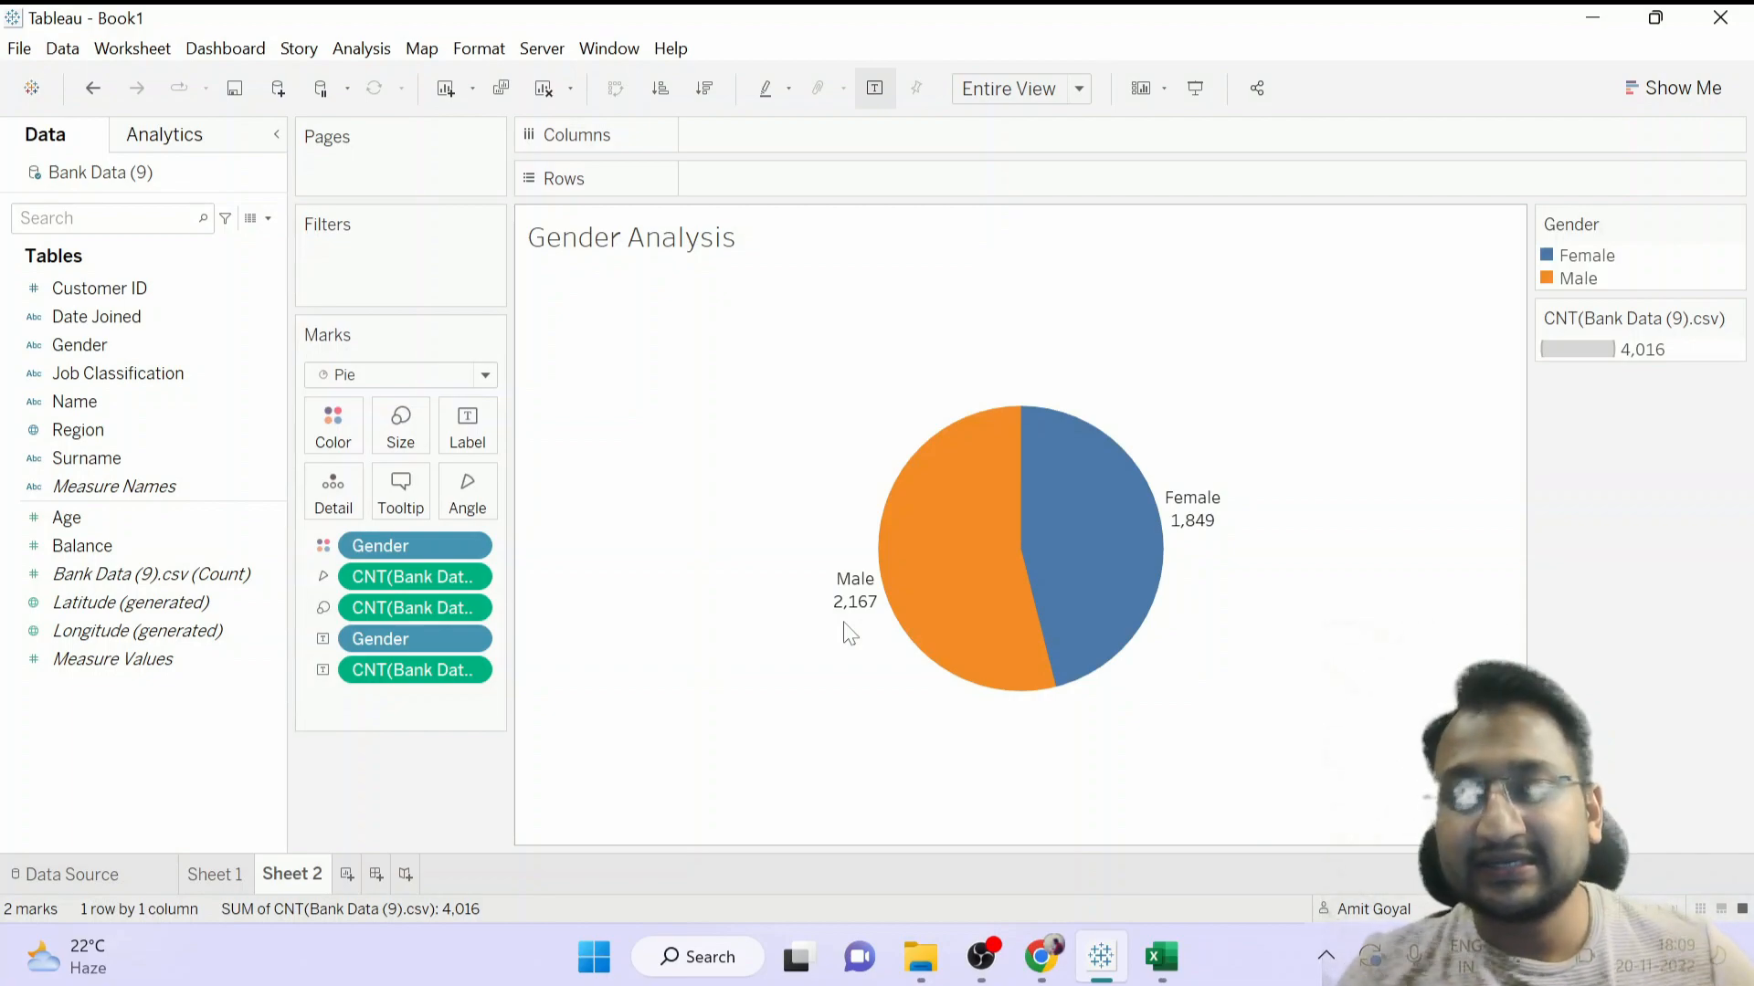
Switch to Notepad and write the note "Table Calculation: On the fly calculations".
left_click(585, 983)
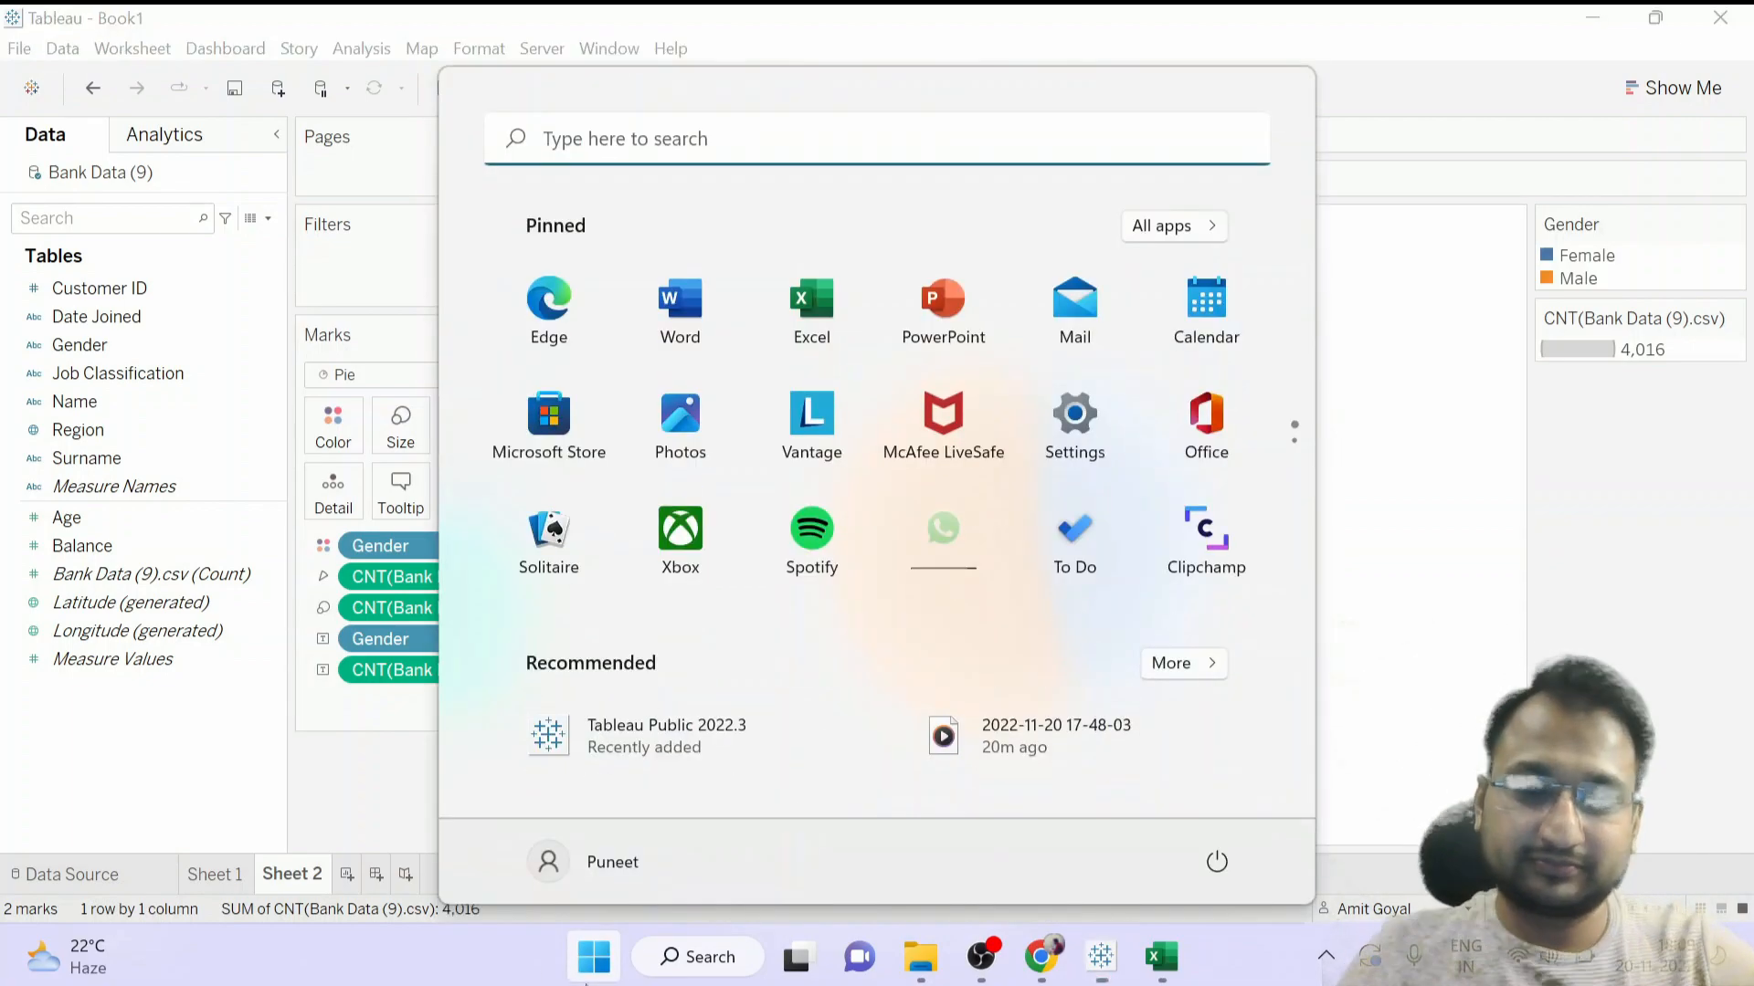
type("note")
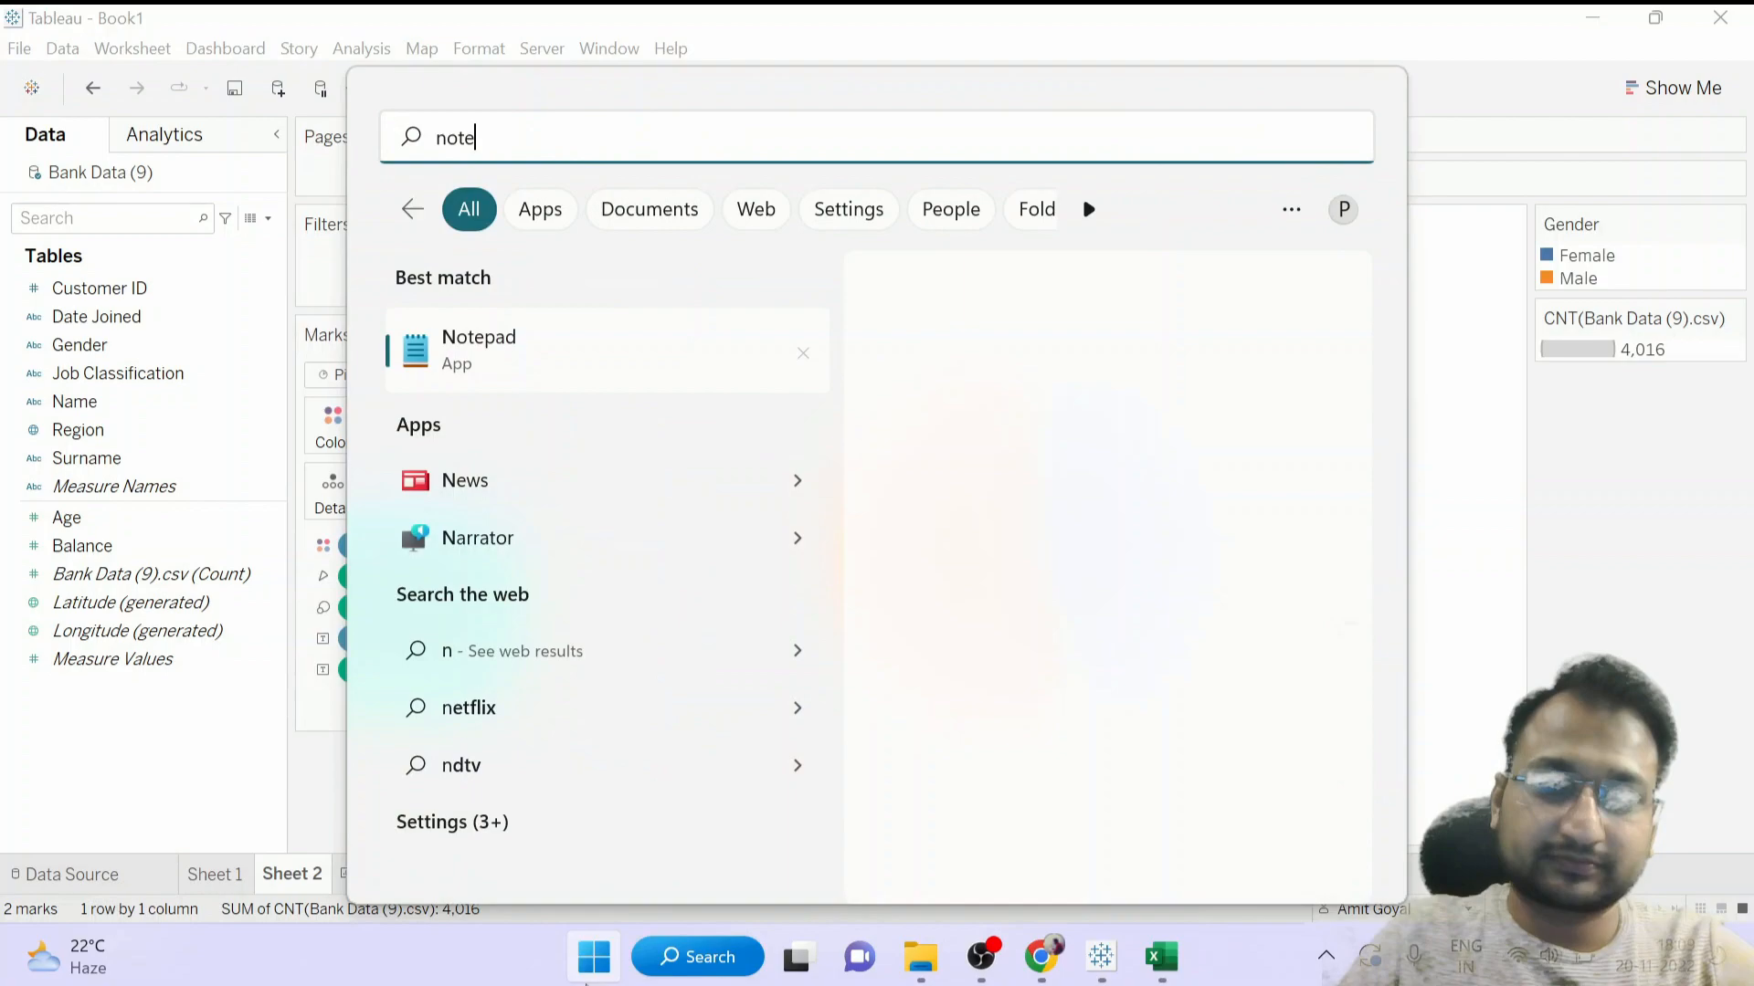
key("Return")
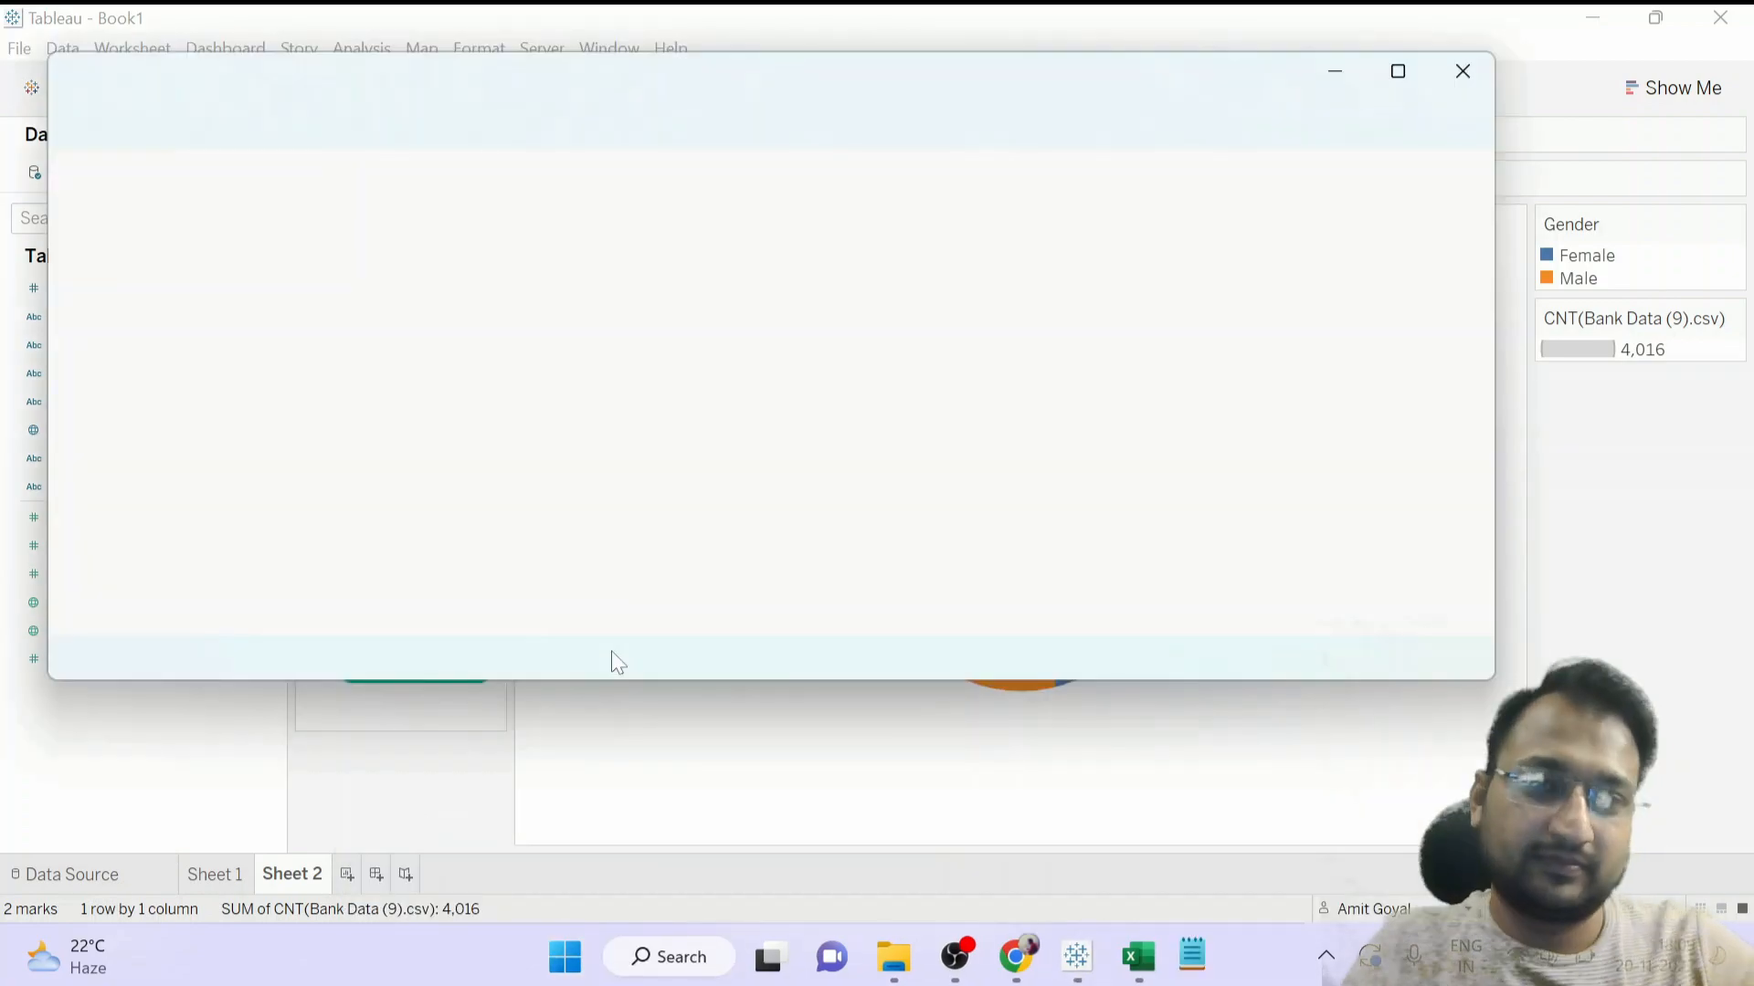
type("Table C")
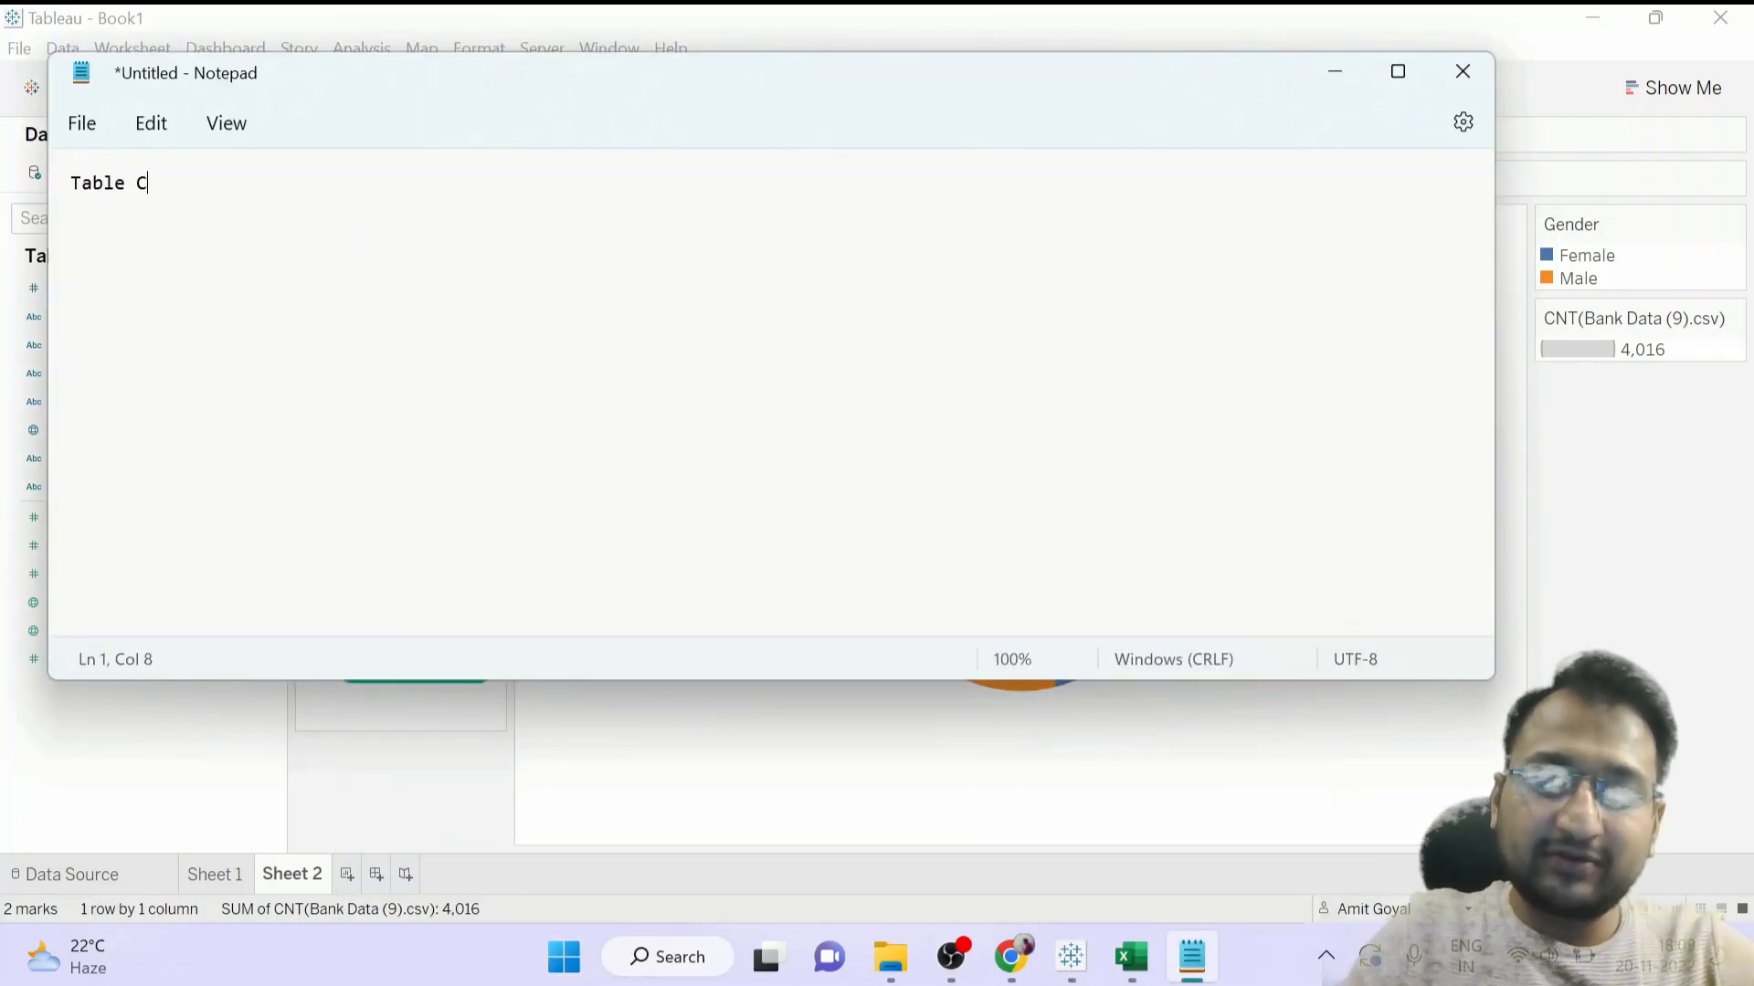
type("alculation: On the ")
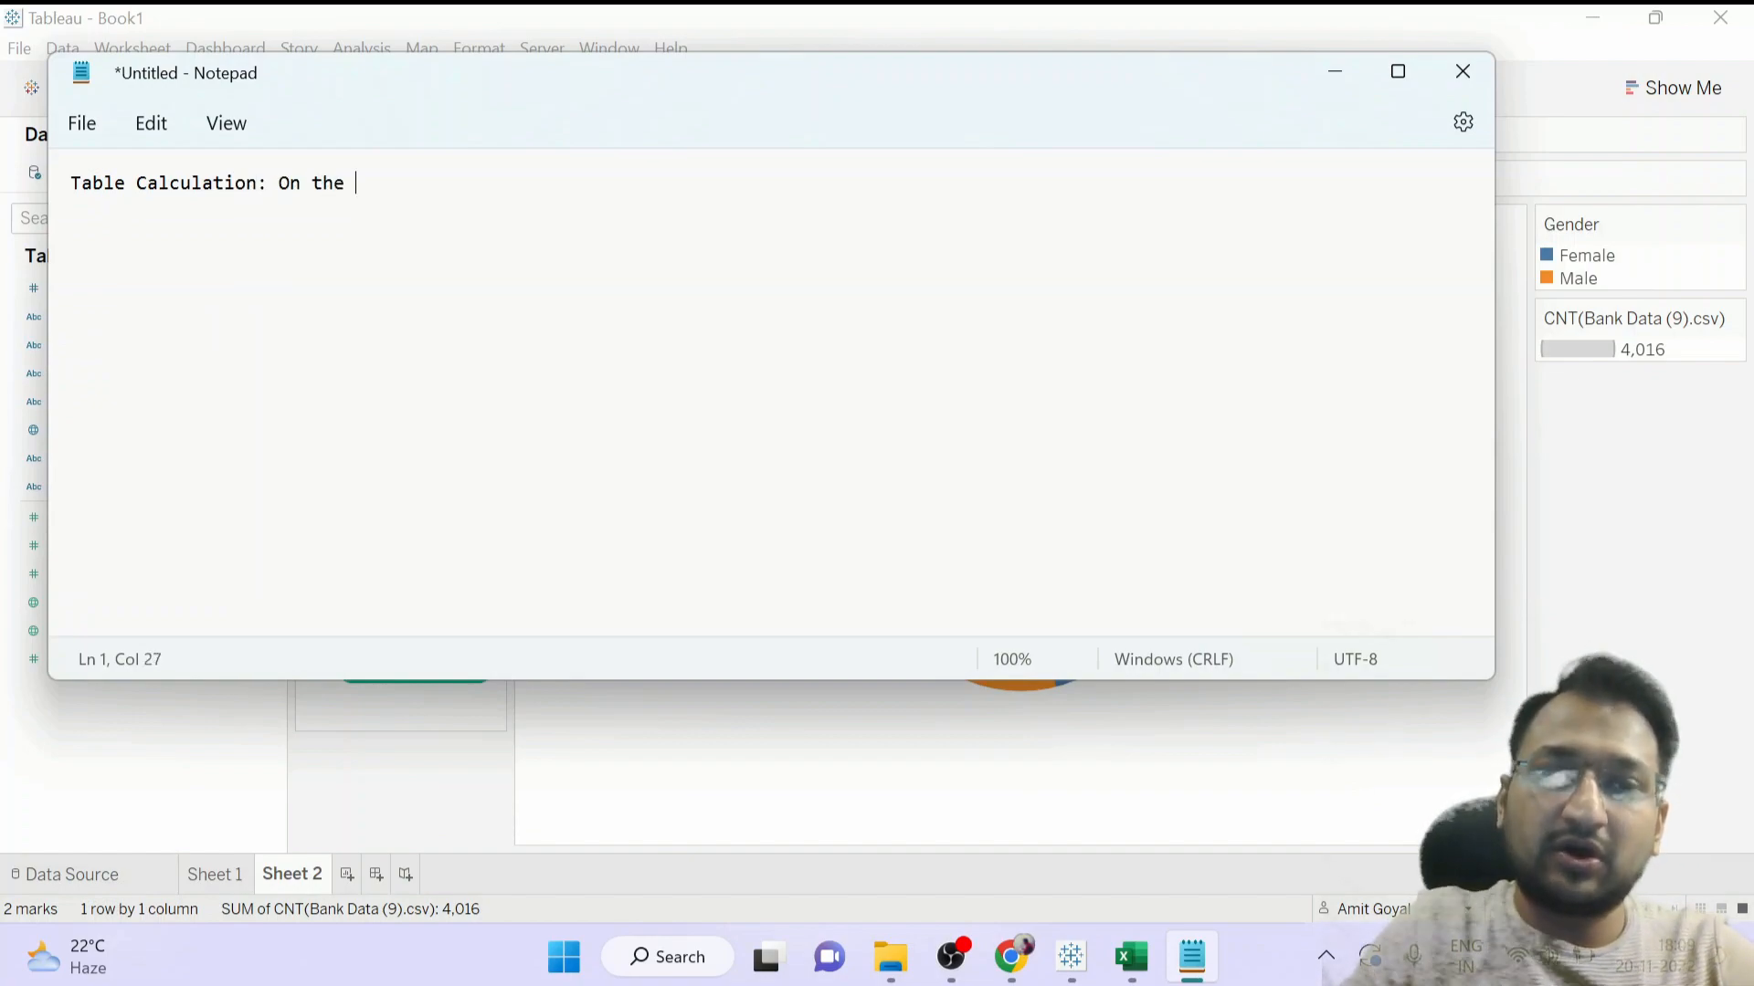
type("fly ca")
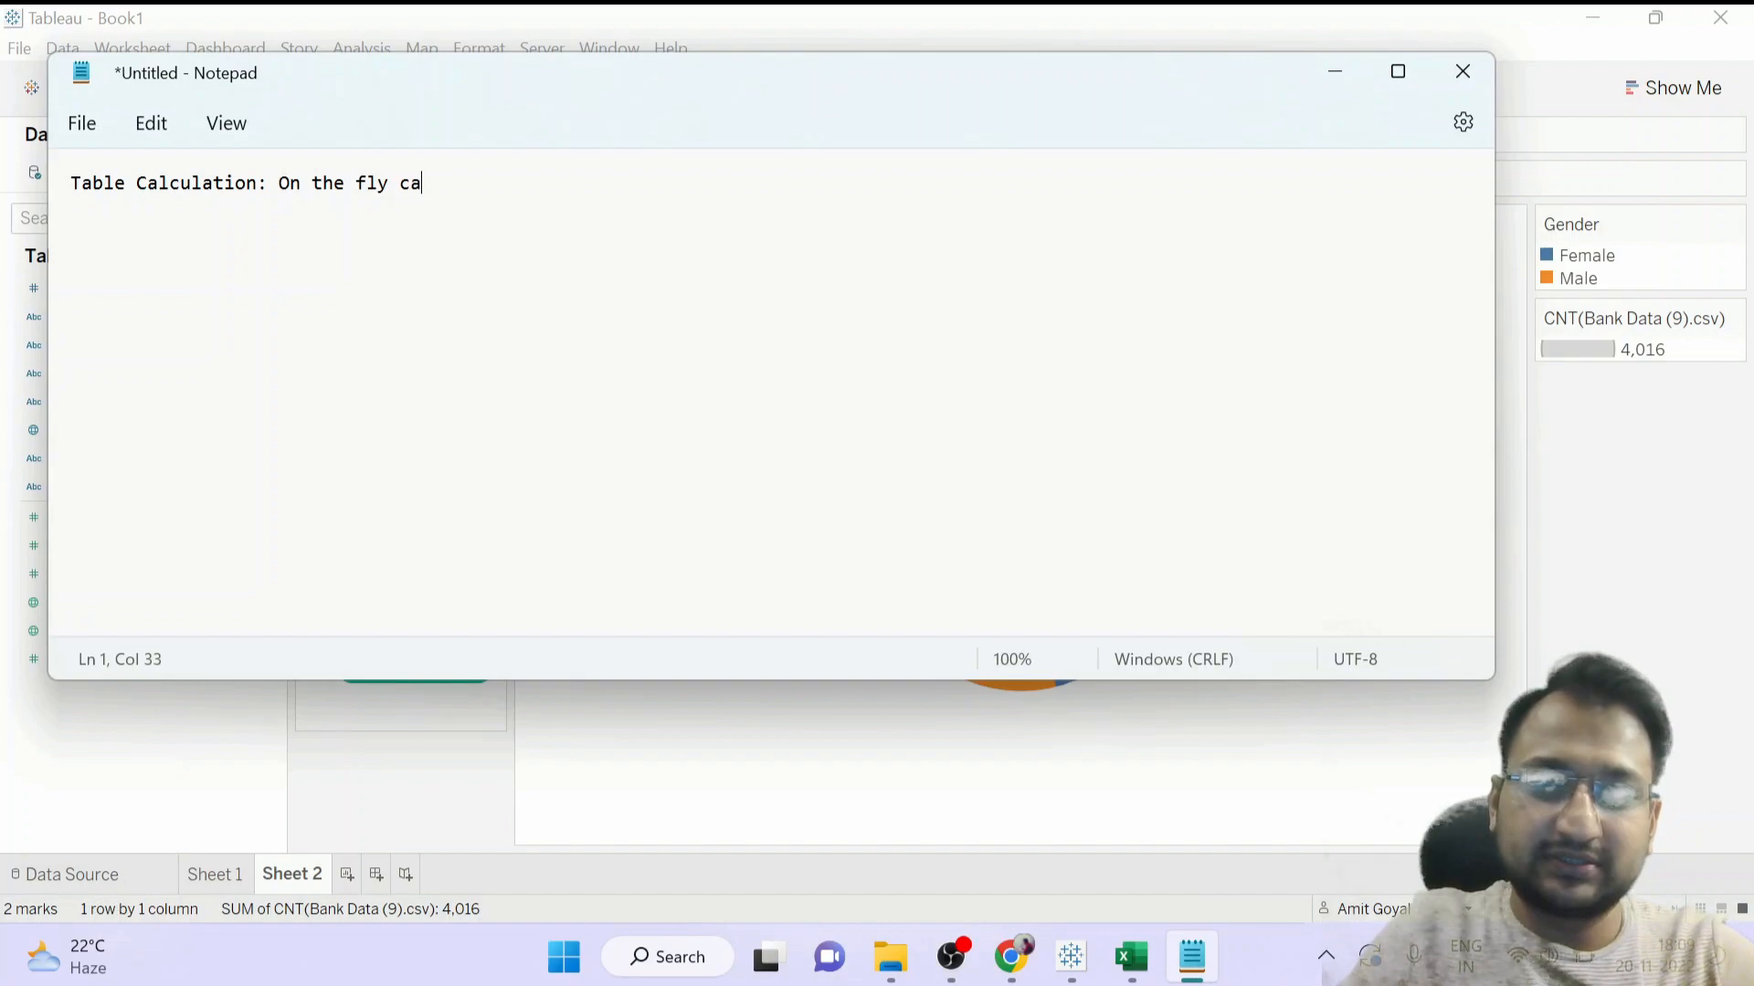
type("lculations")
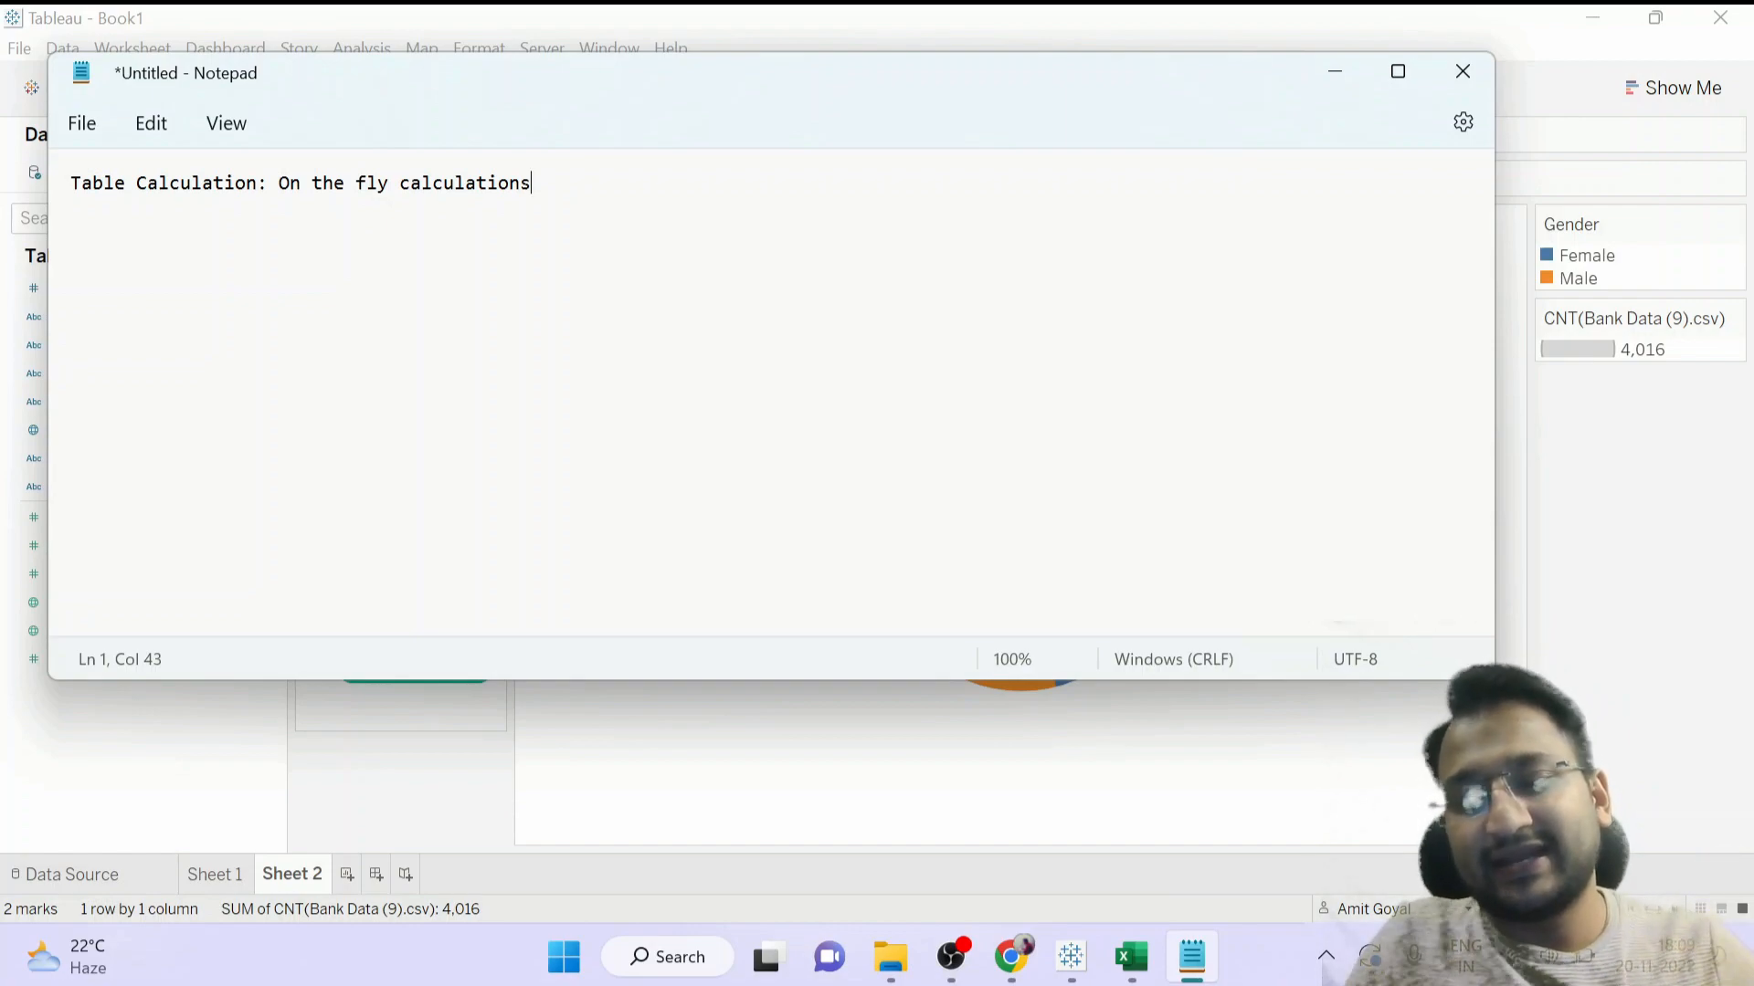
Add the line "Pre defined calculations" below the table calculation note.
key("Return")
type("Pre defined calculations")
key("Return")
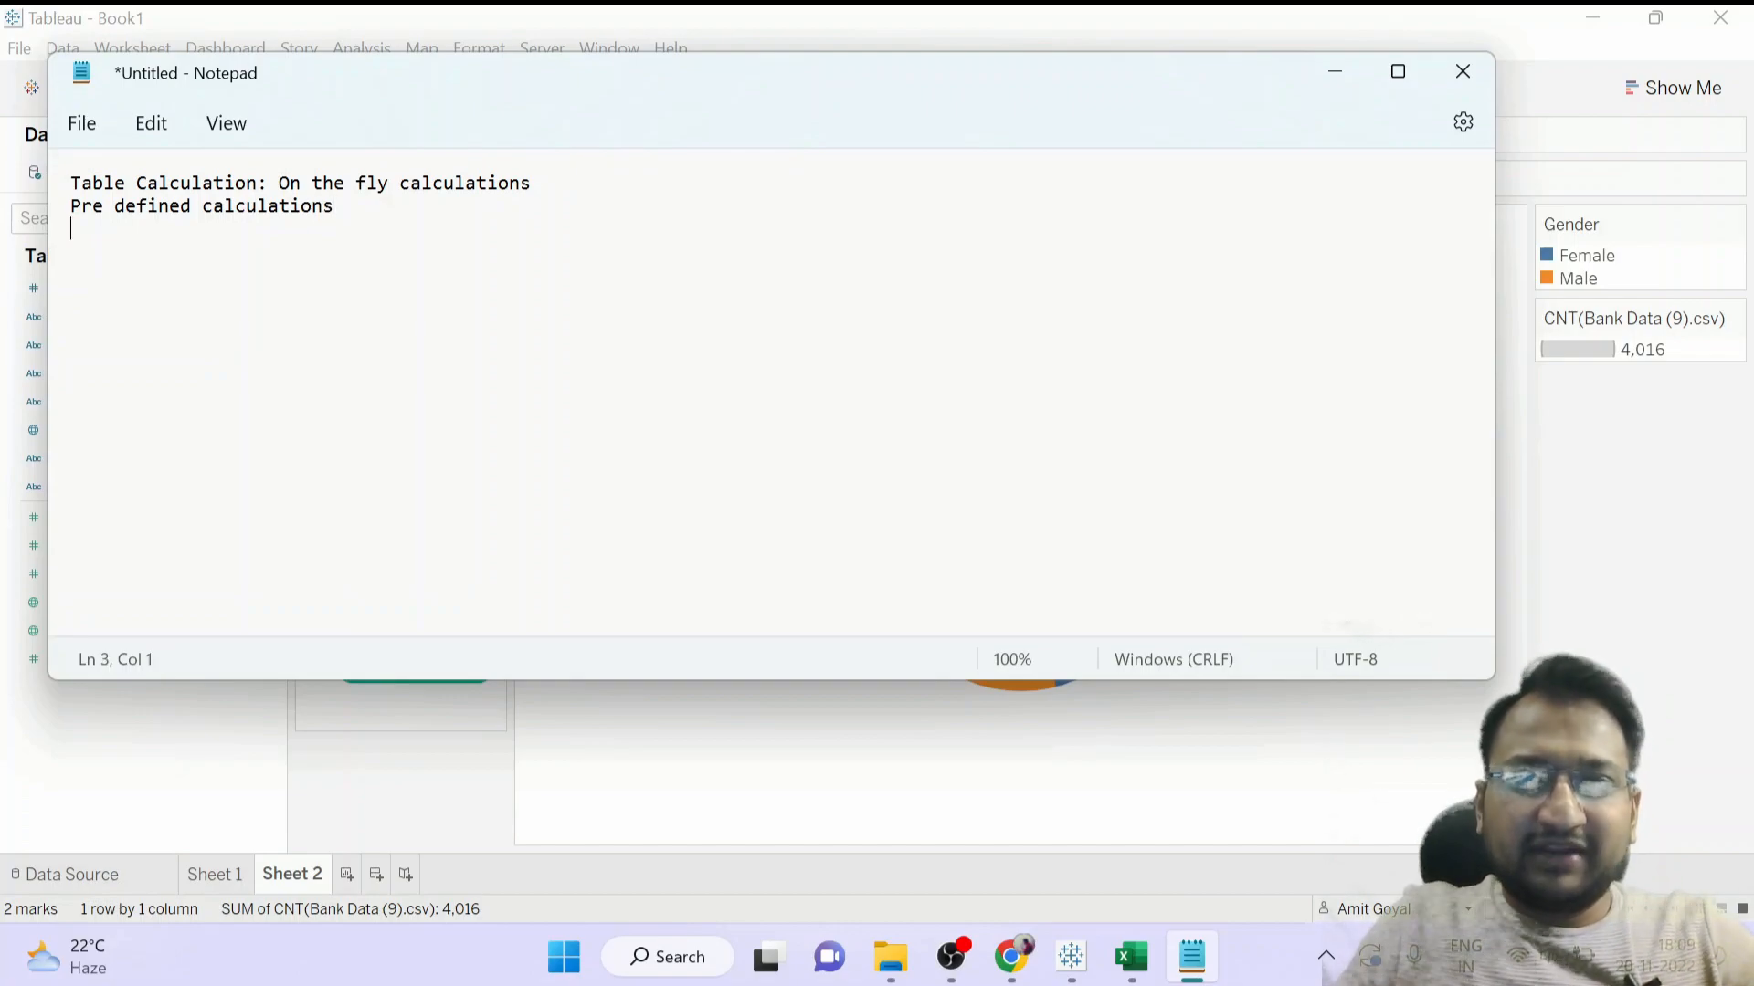
List "running total", "percent of total", "rank" and "percentile" on separate lines below a blank line in the note.
key("Return")
type("running too")
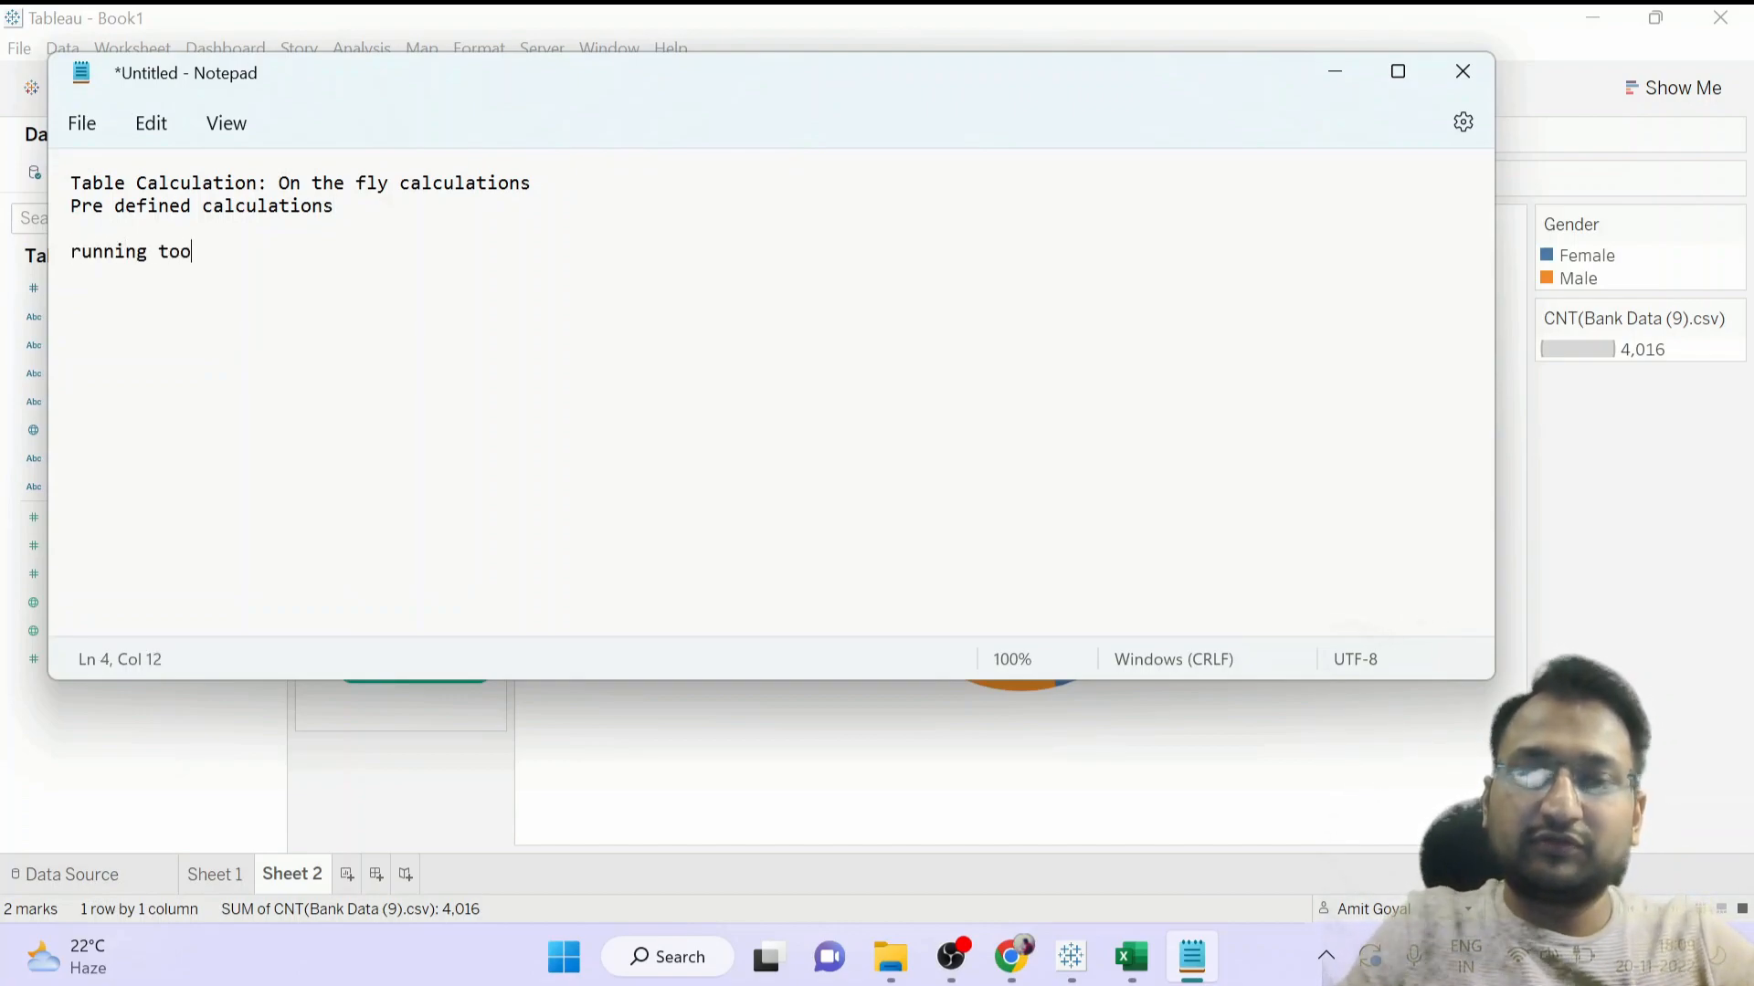
key("BackSpace")
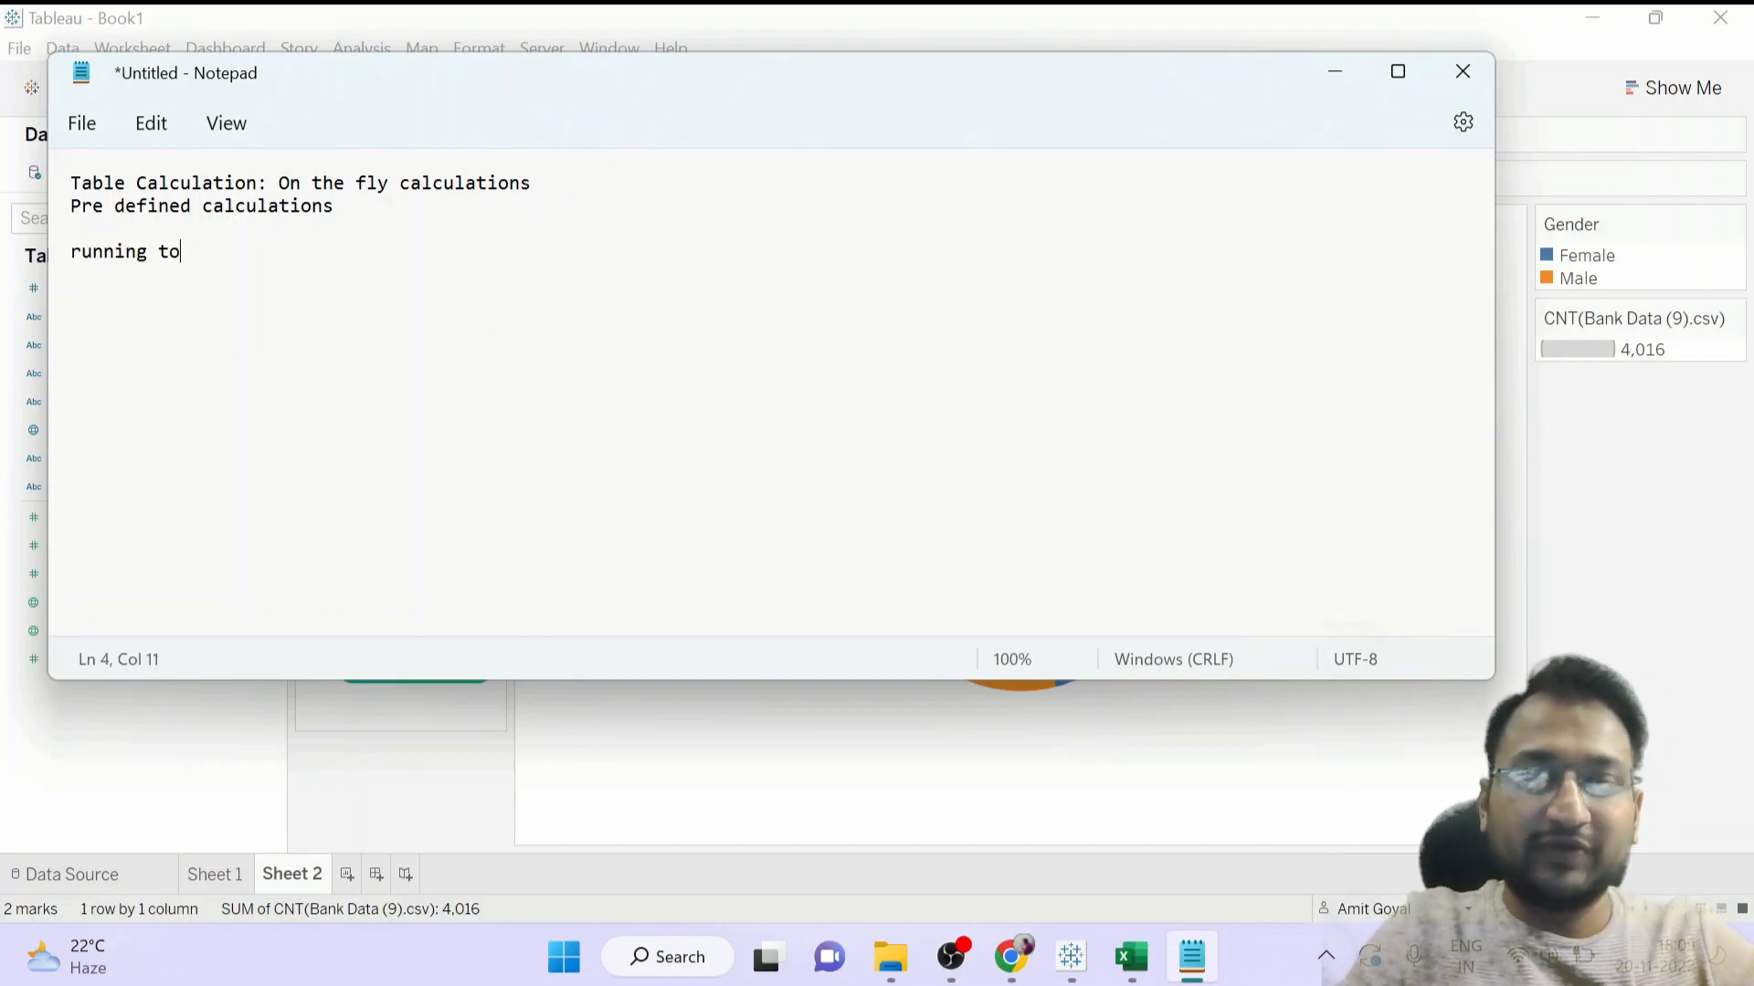
type("tal")
key("Return")
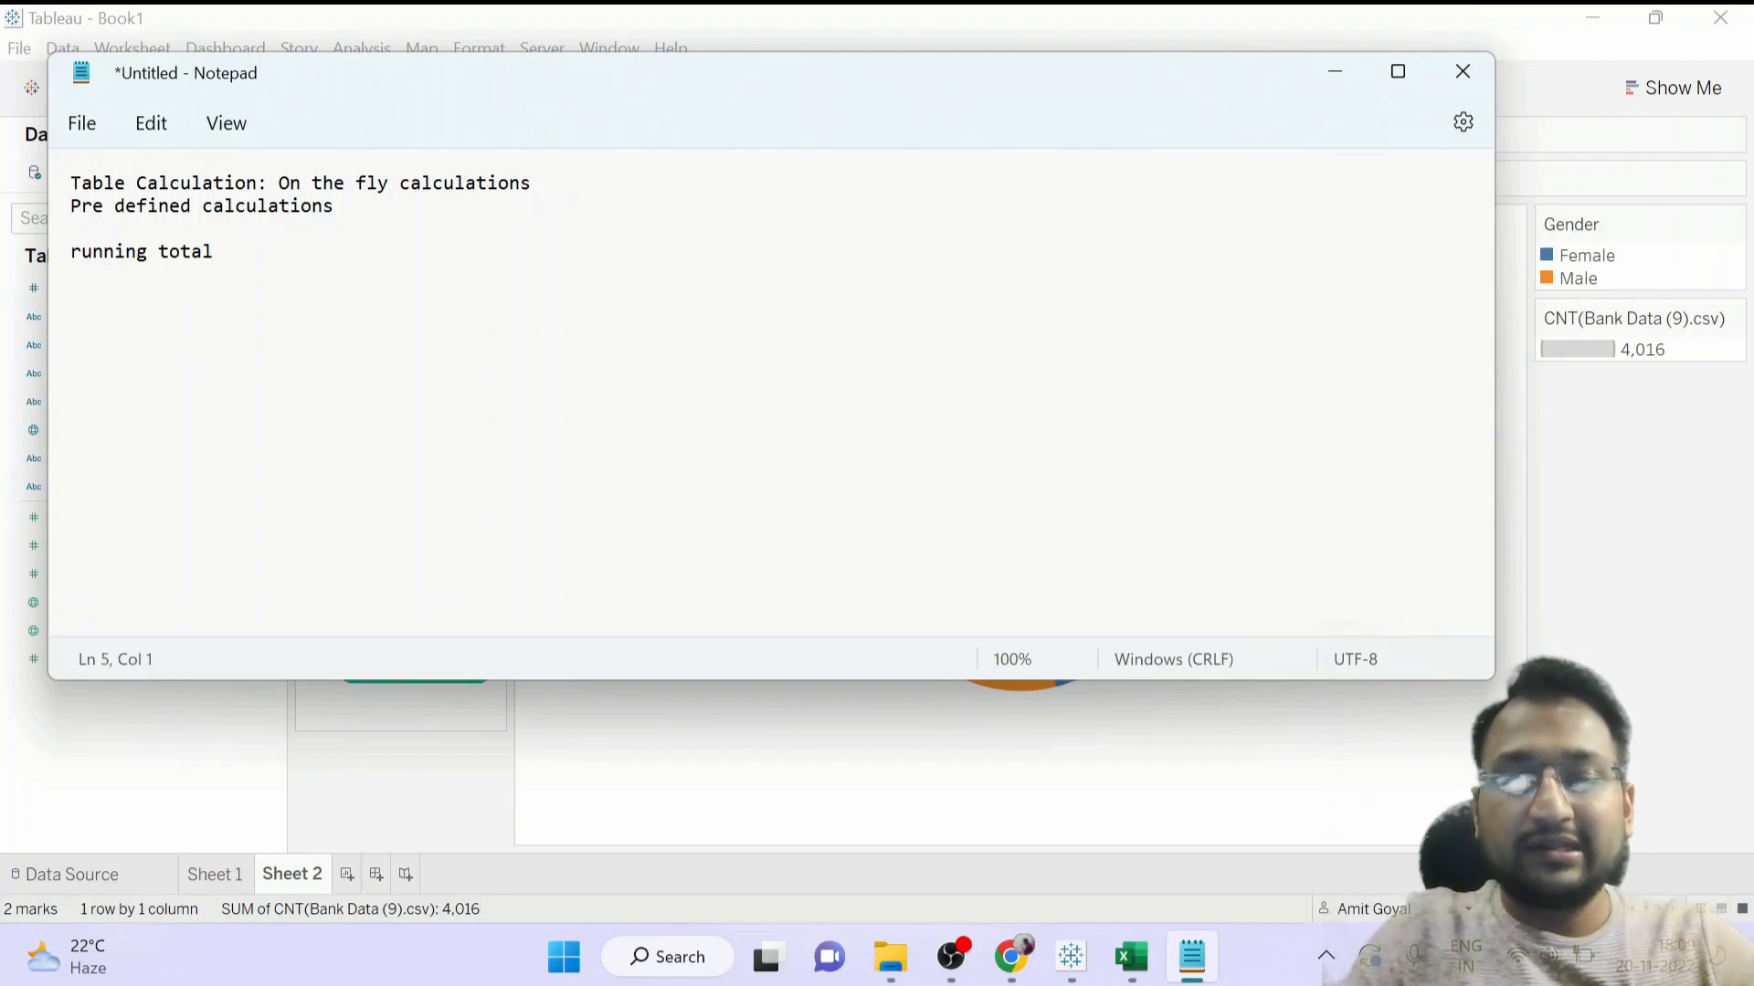
type("percent ")
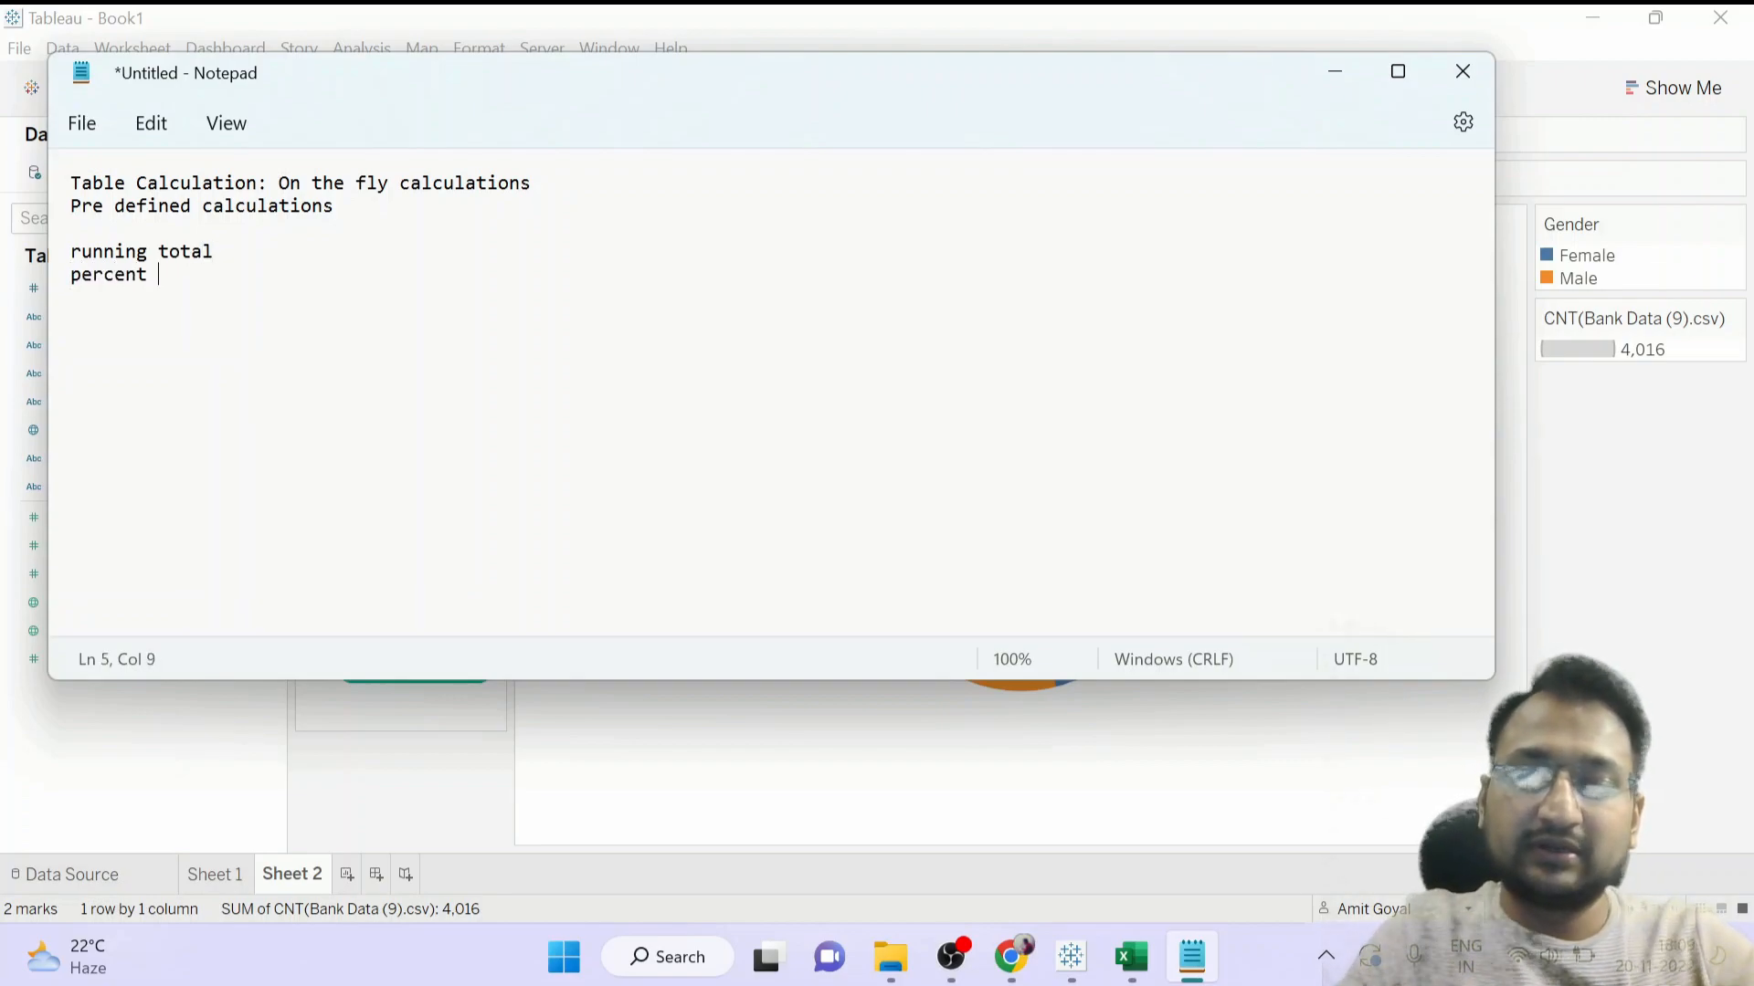
type("of total rank")
key("Return")
type("per")
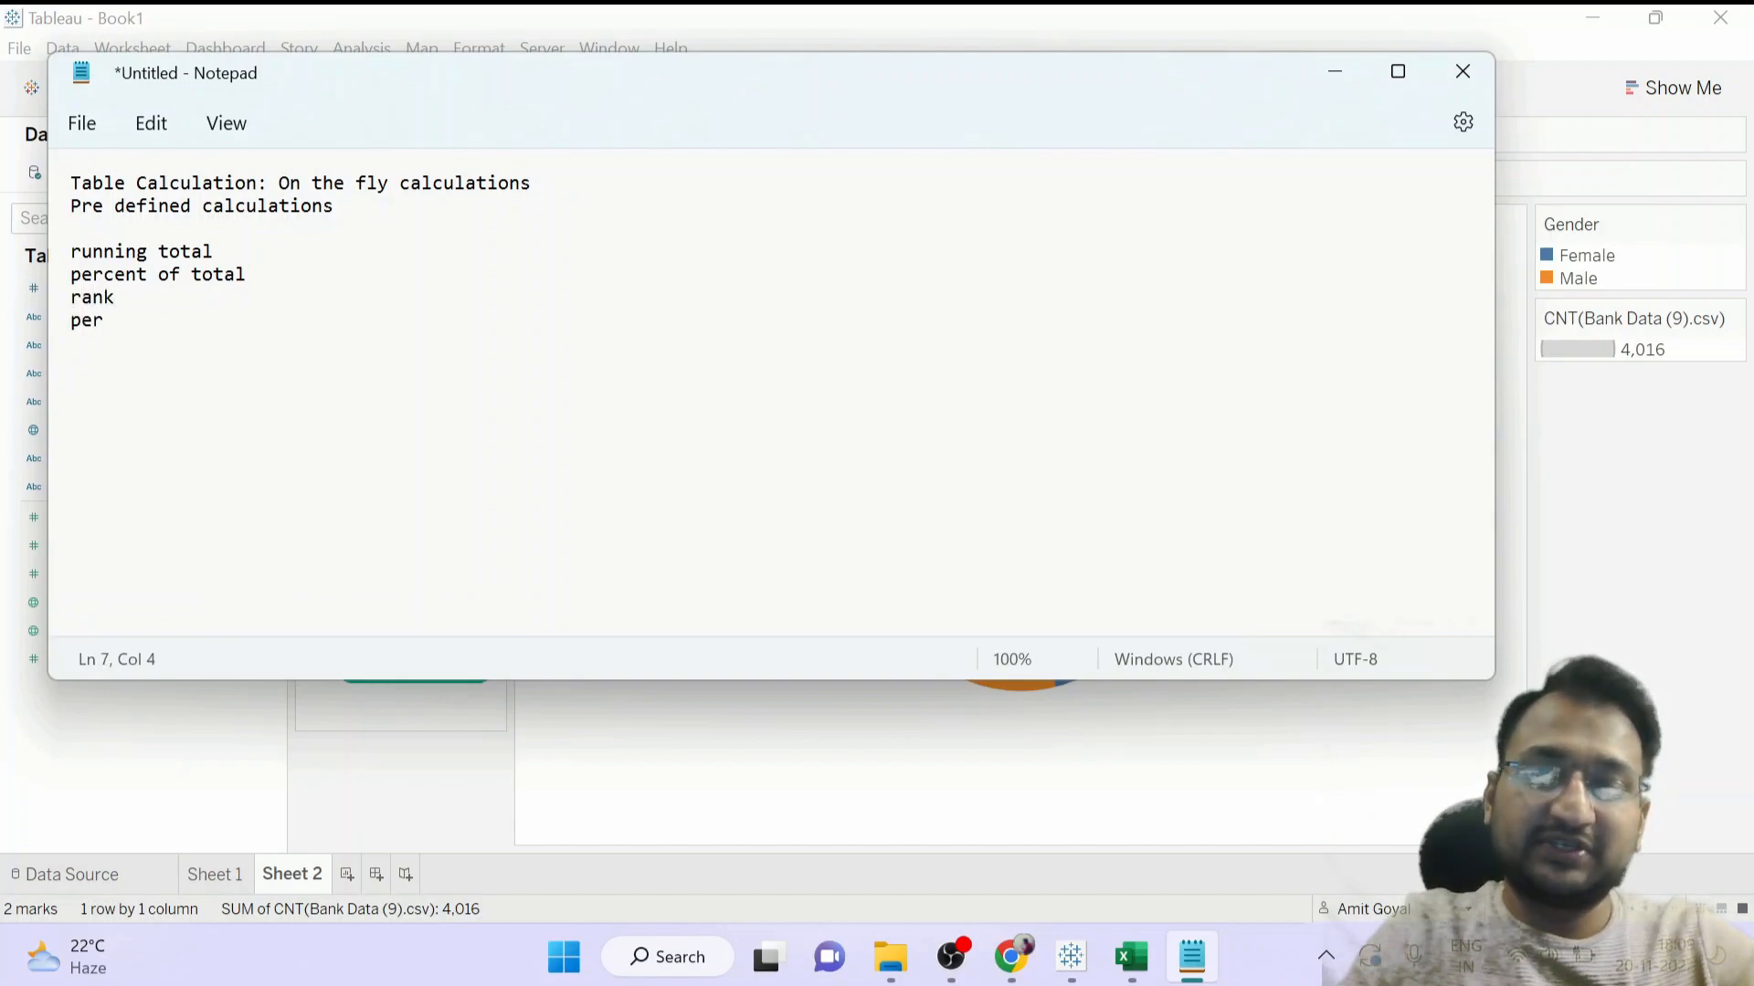
type("centile")
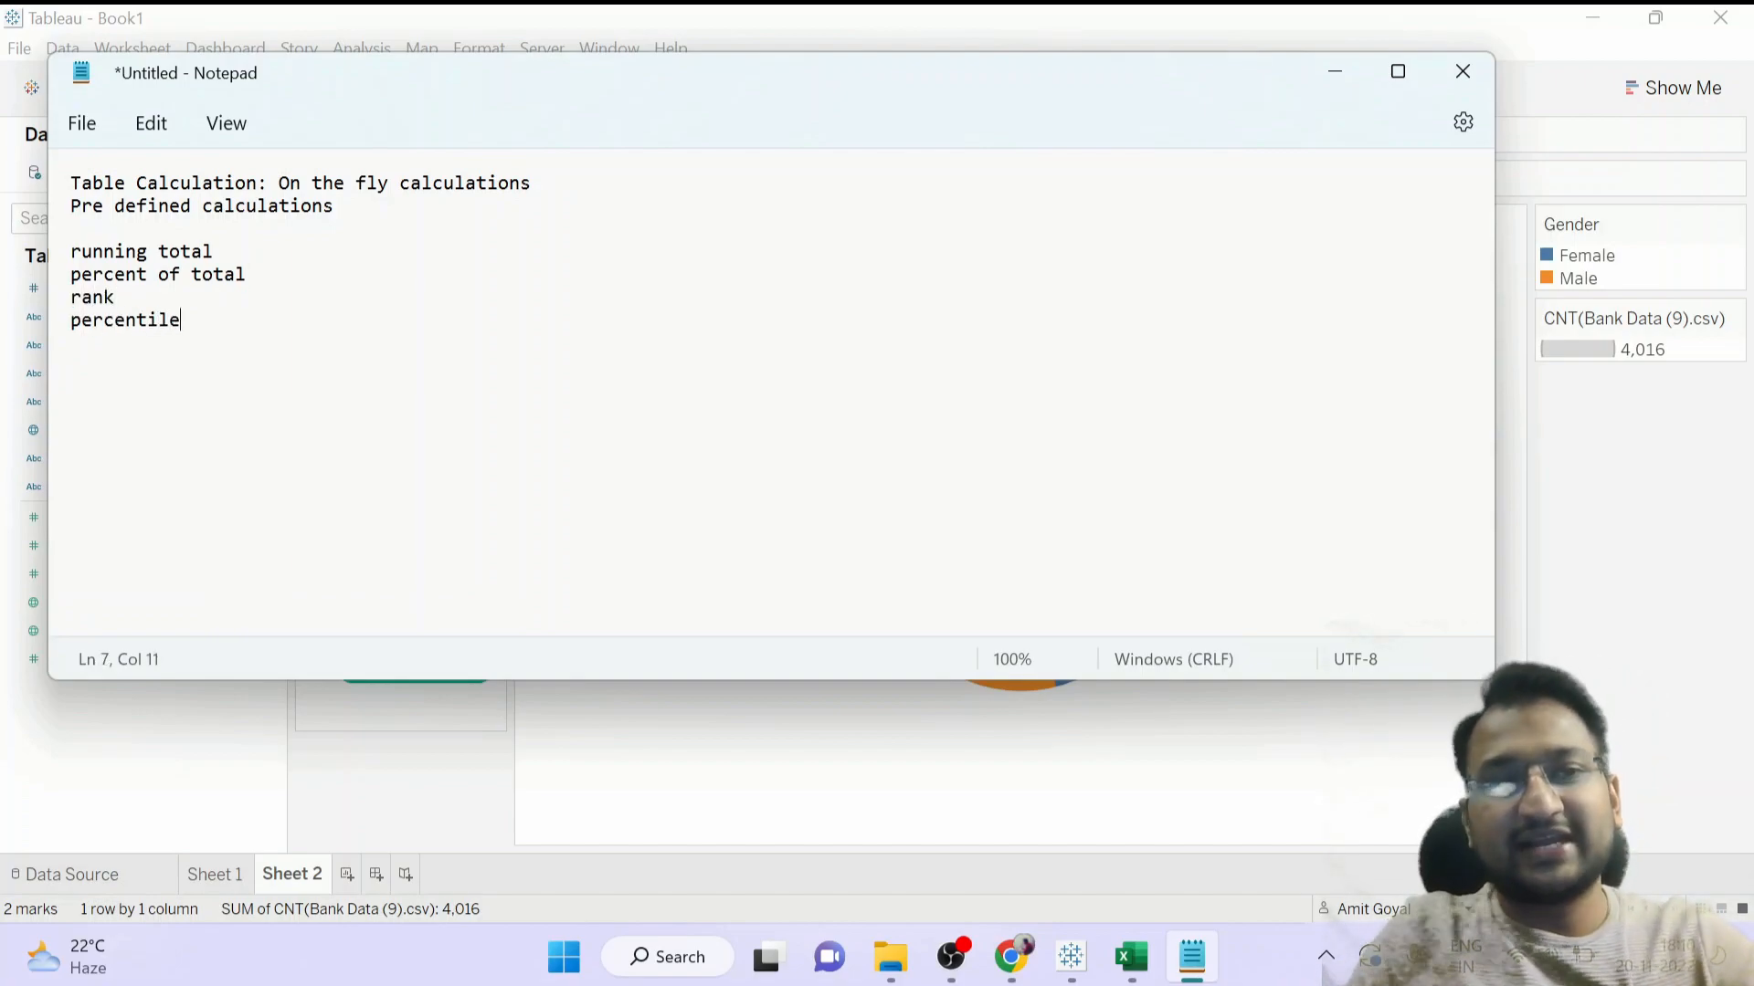
Switch back to Tableau and apply the Percent of Total quick table calculation to the pie chart's count label.
left_click(1332, 77)
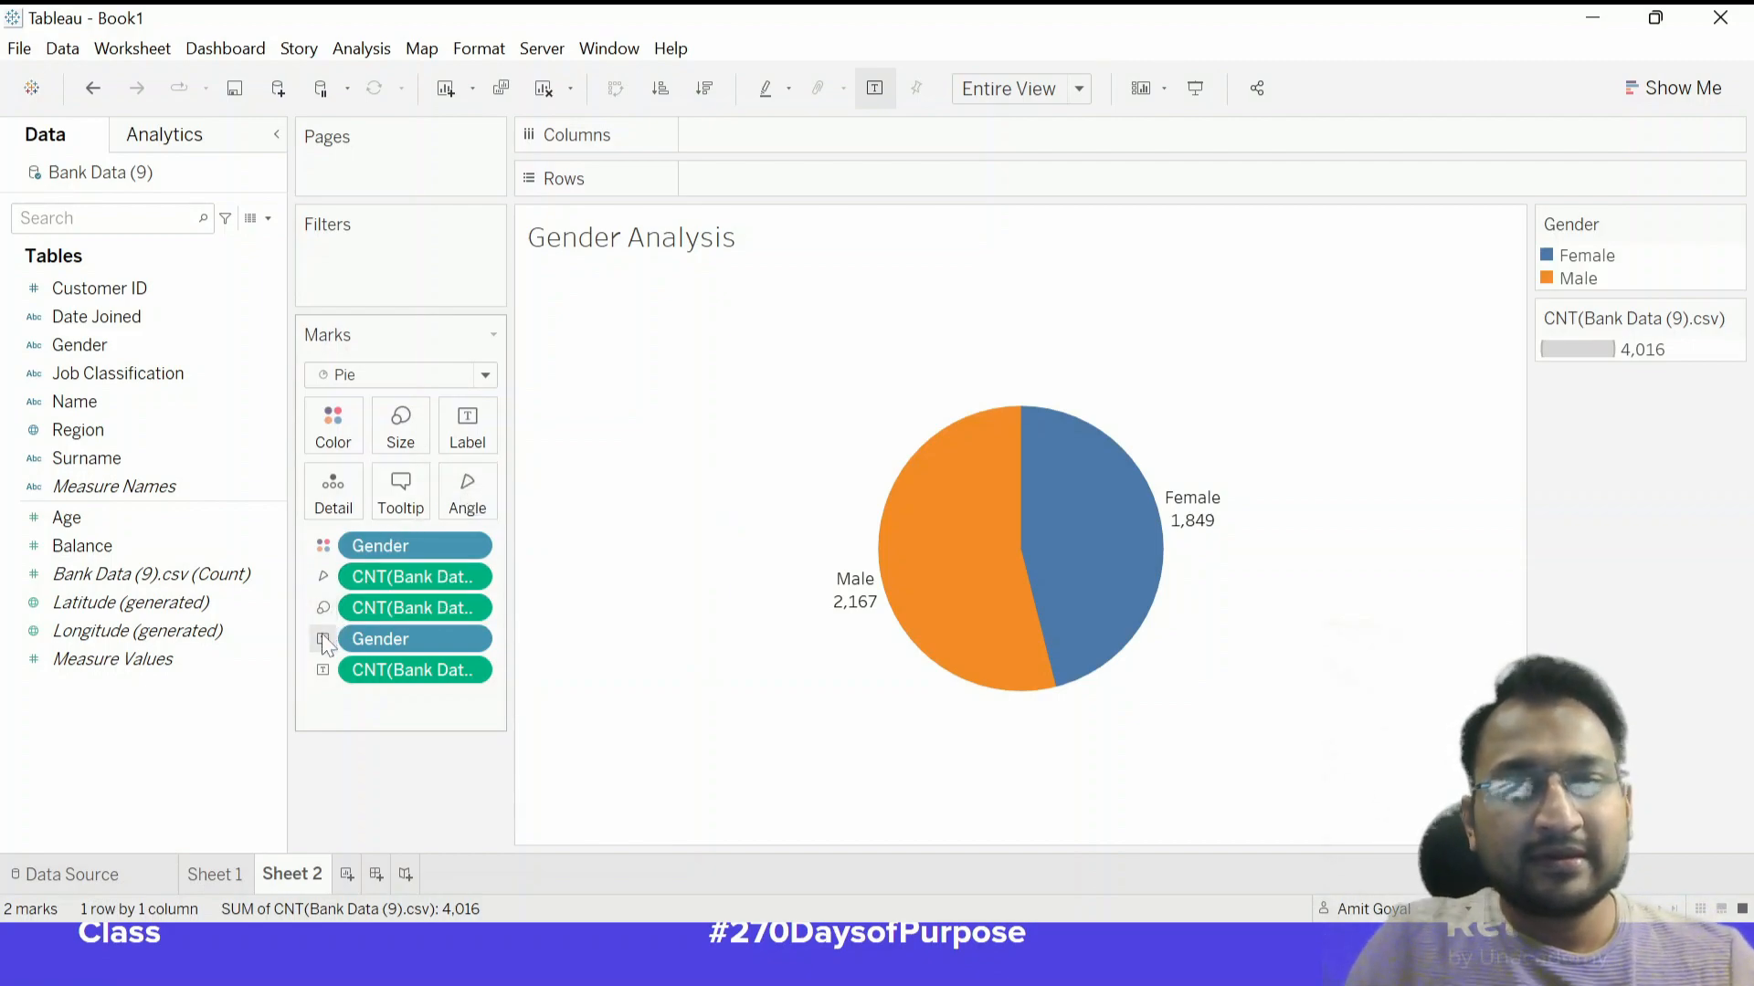
mouse_move(970, 604)
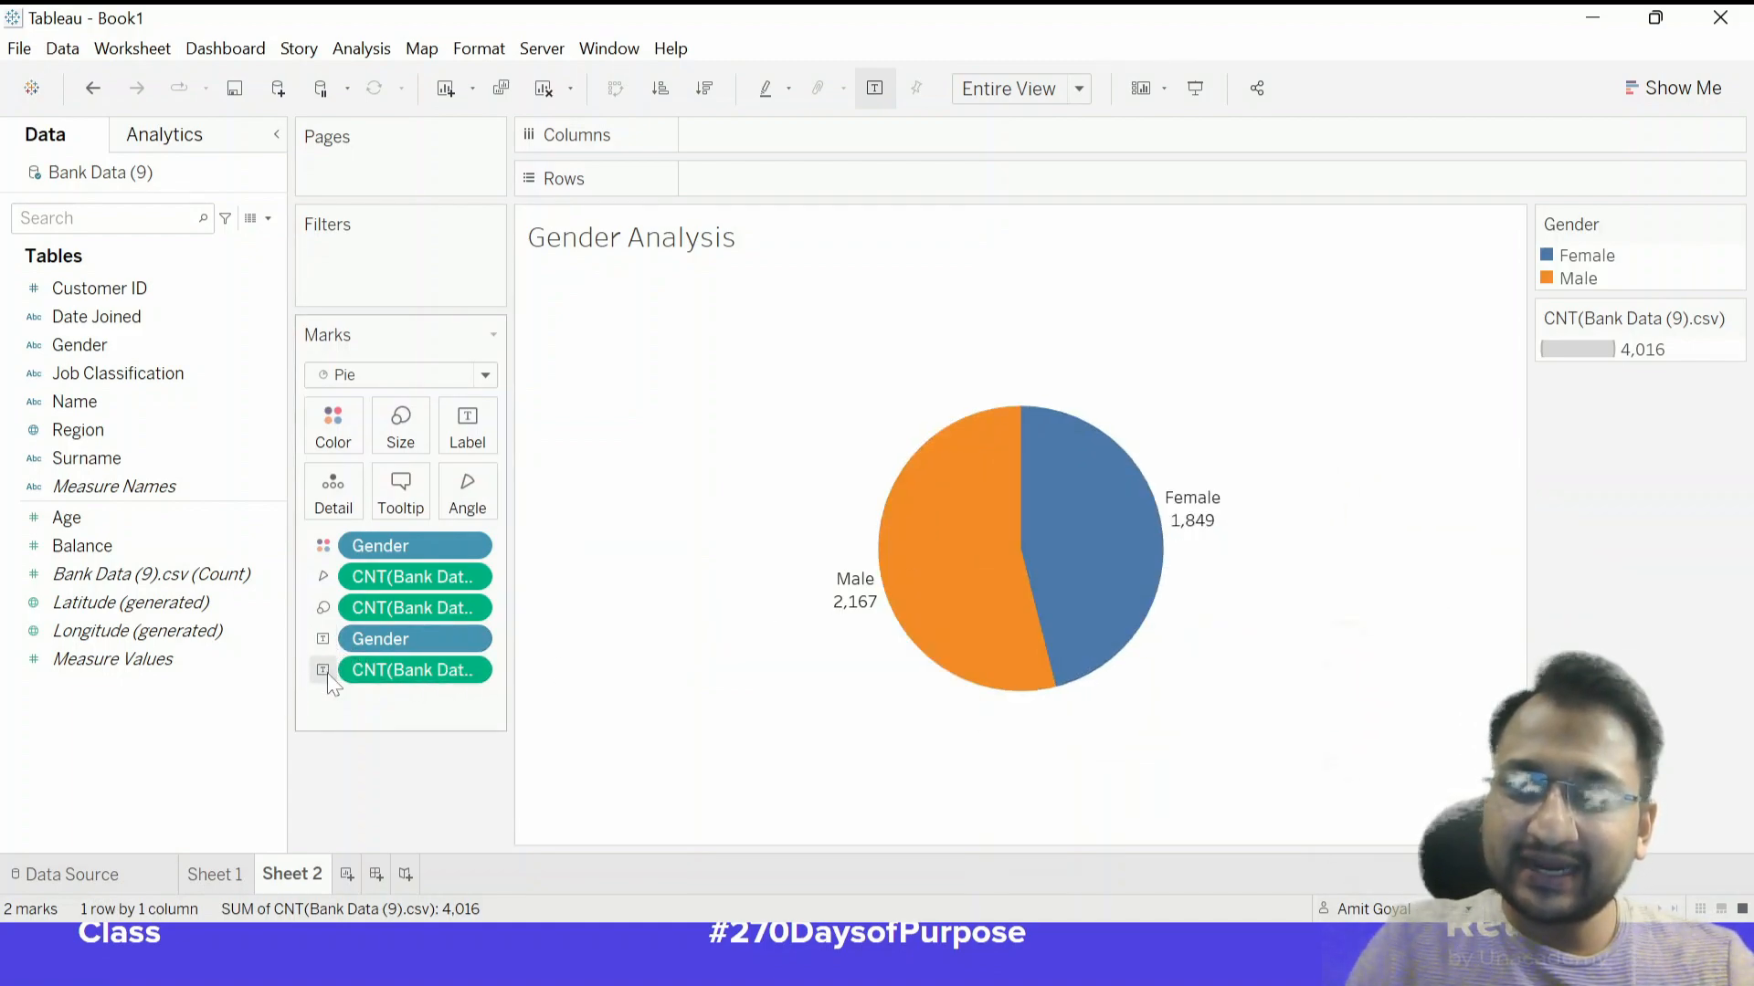
mouse_move(1046, 594)
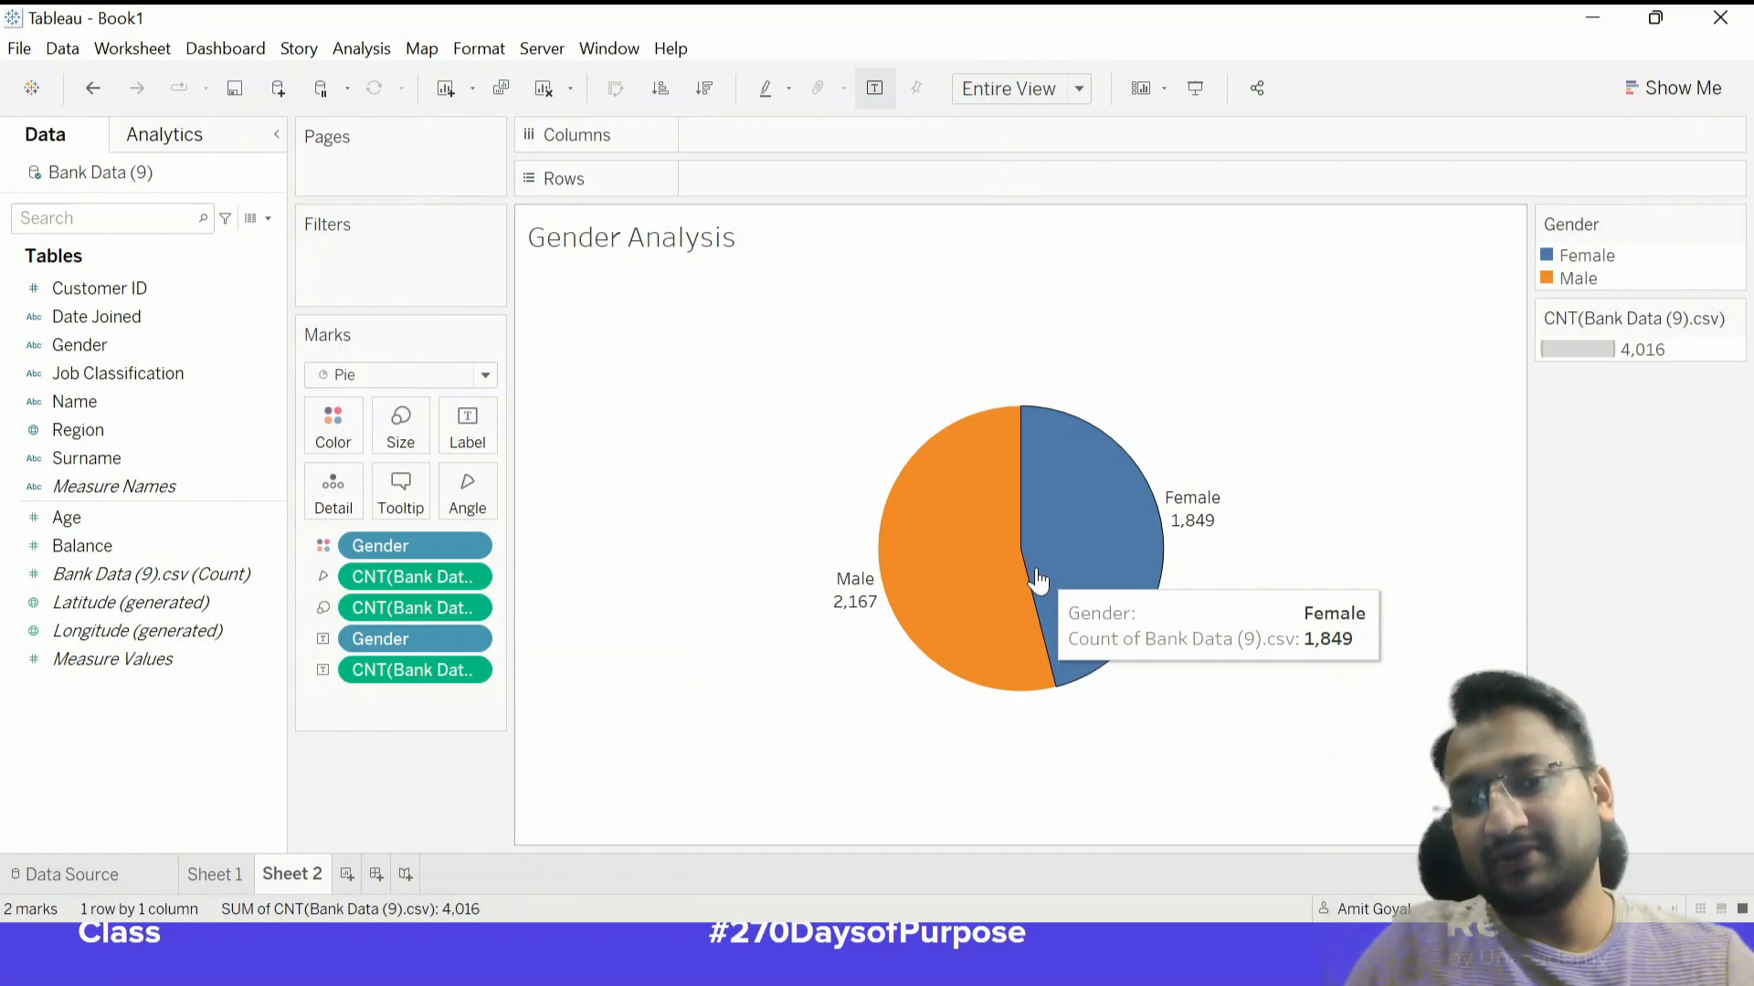
right_click(396, 676)
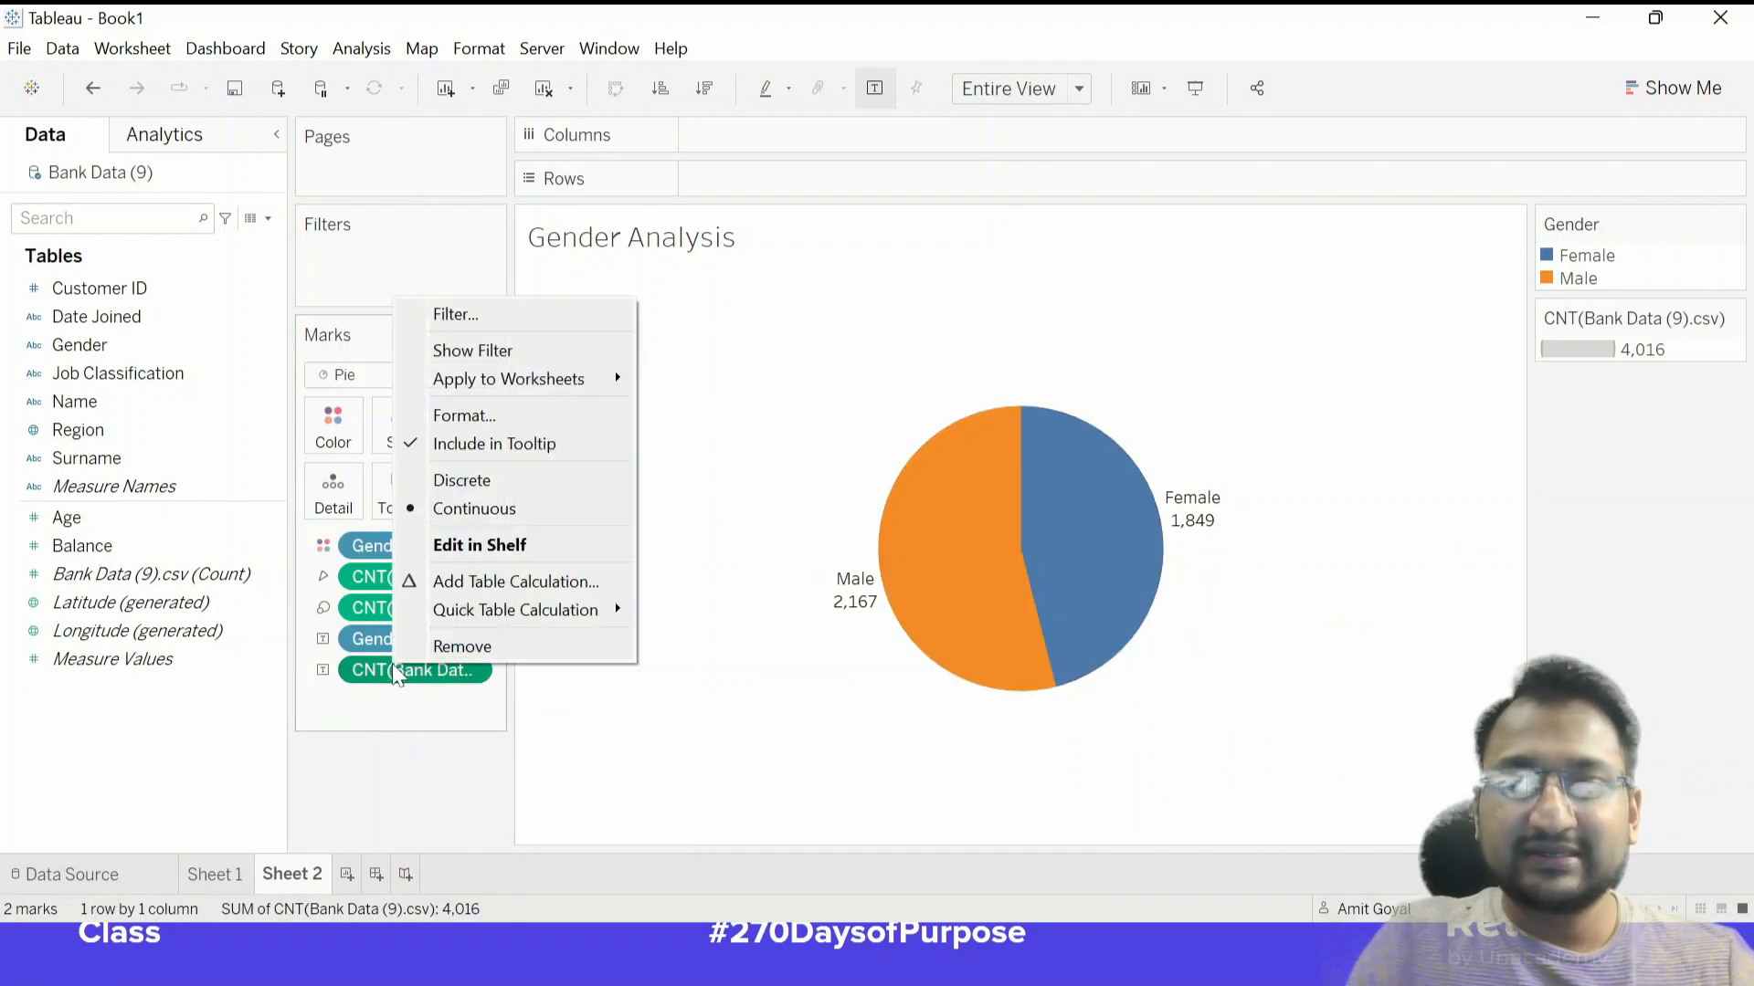
mouse_move(529, 612)
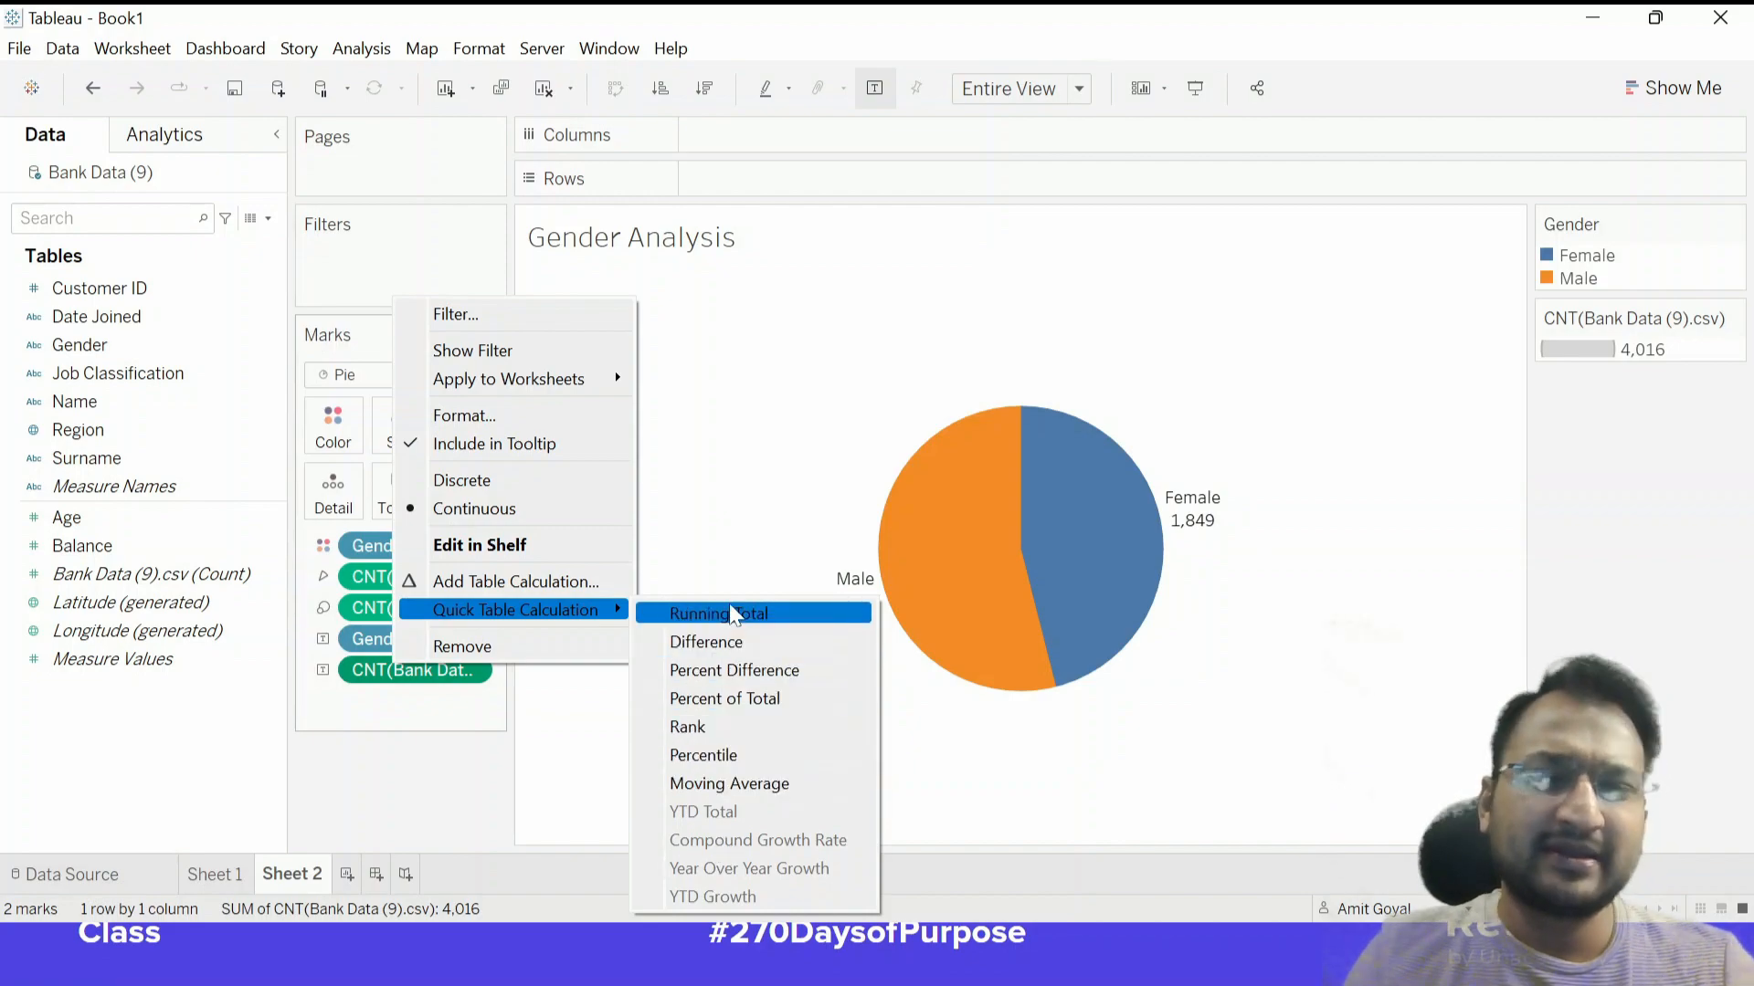
left_click(734, 699)
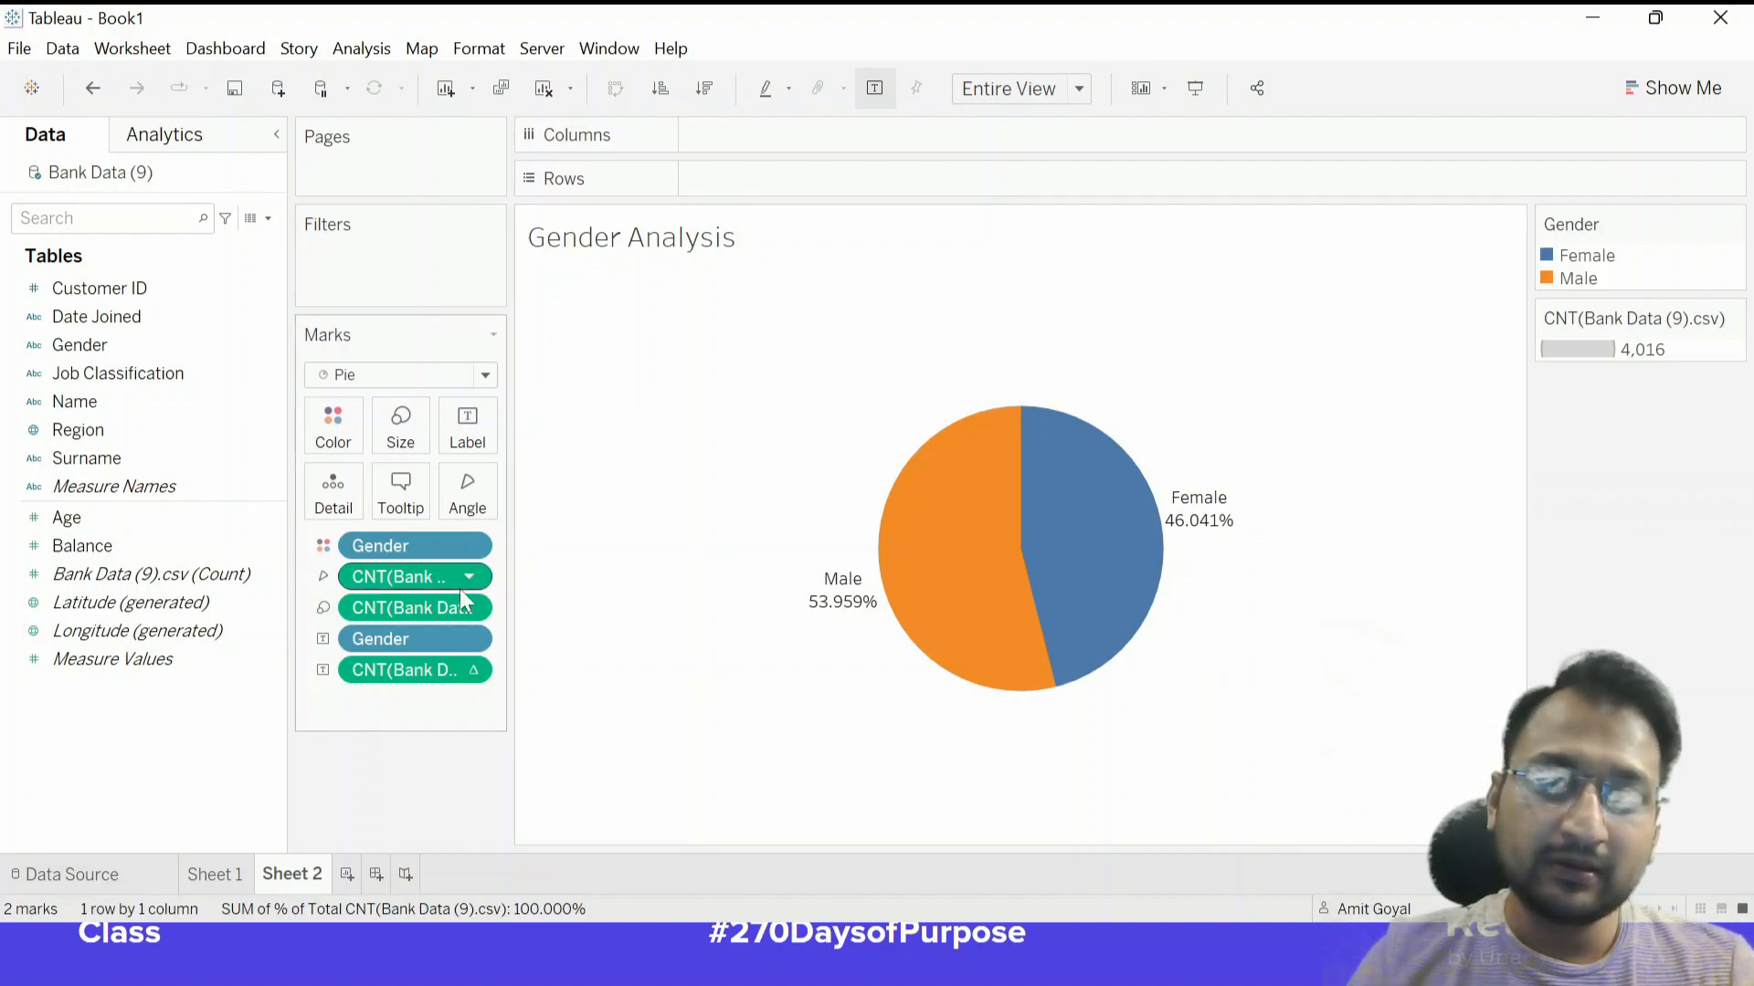
Format the default numbers of the percent-of-total label as Percentage with 2 decimal places.
mouse_move(868, 594)
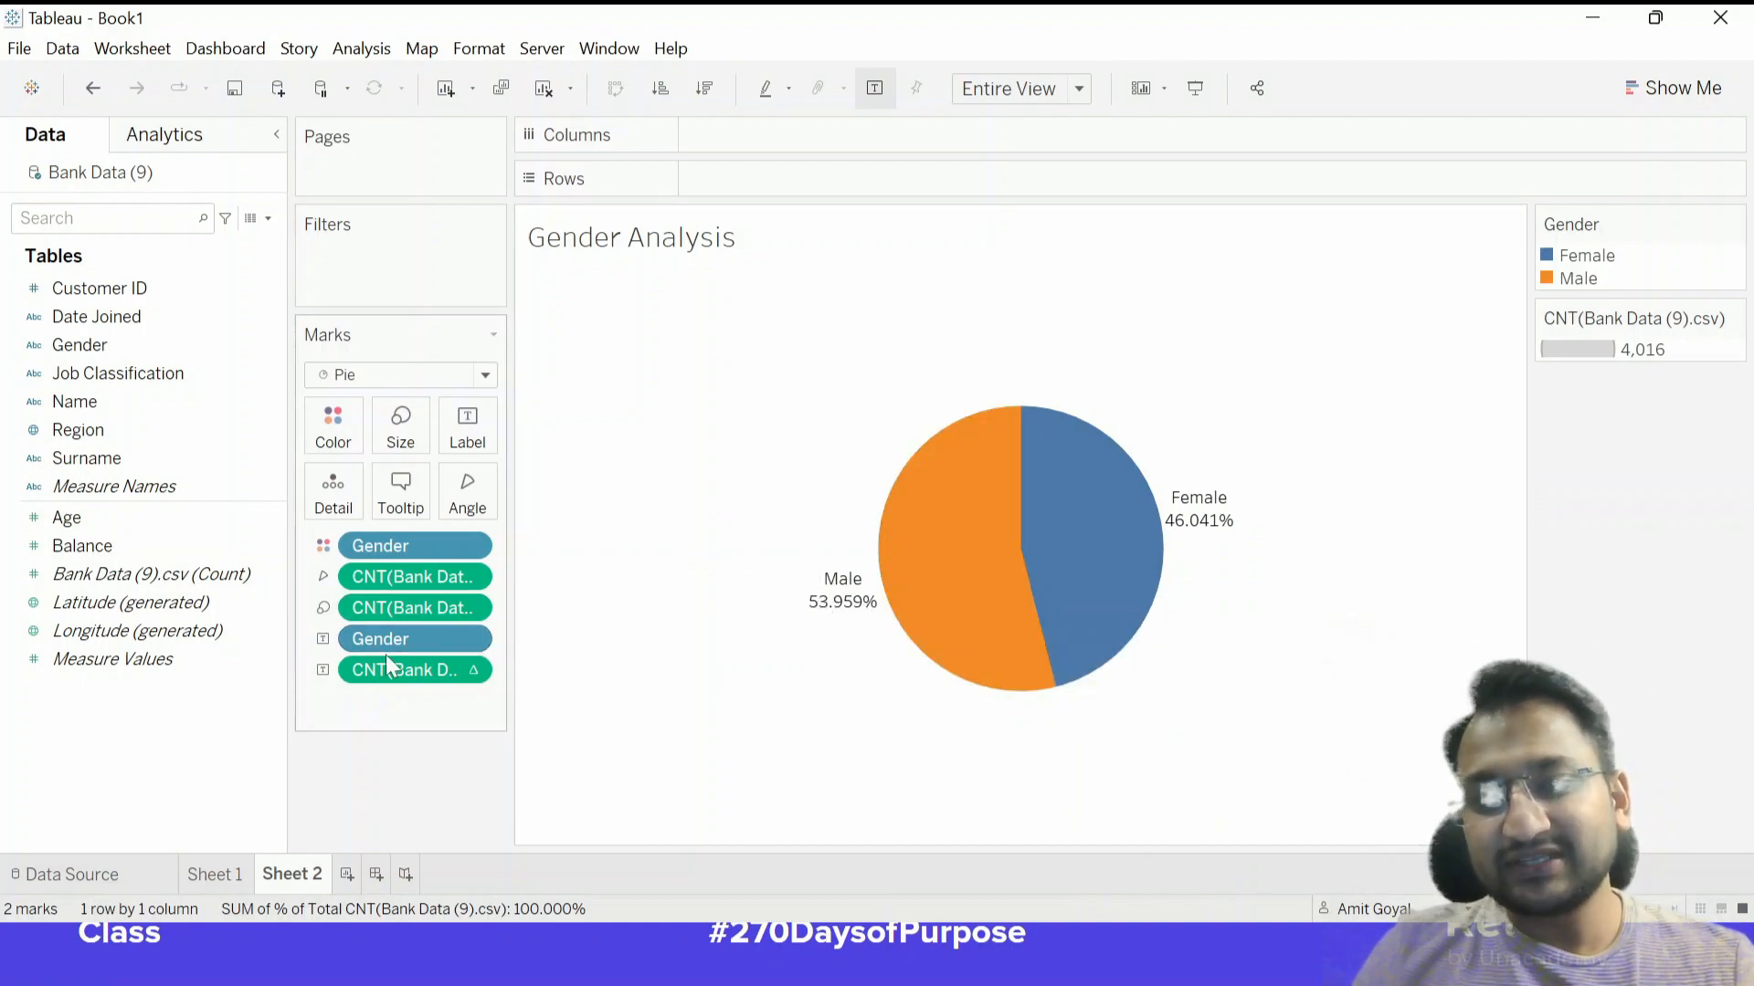
right_click(375, 676)
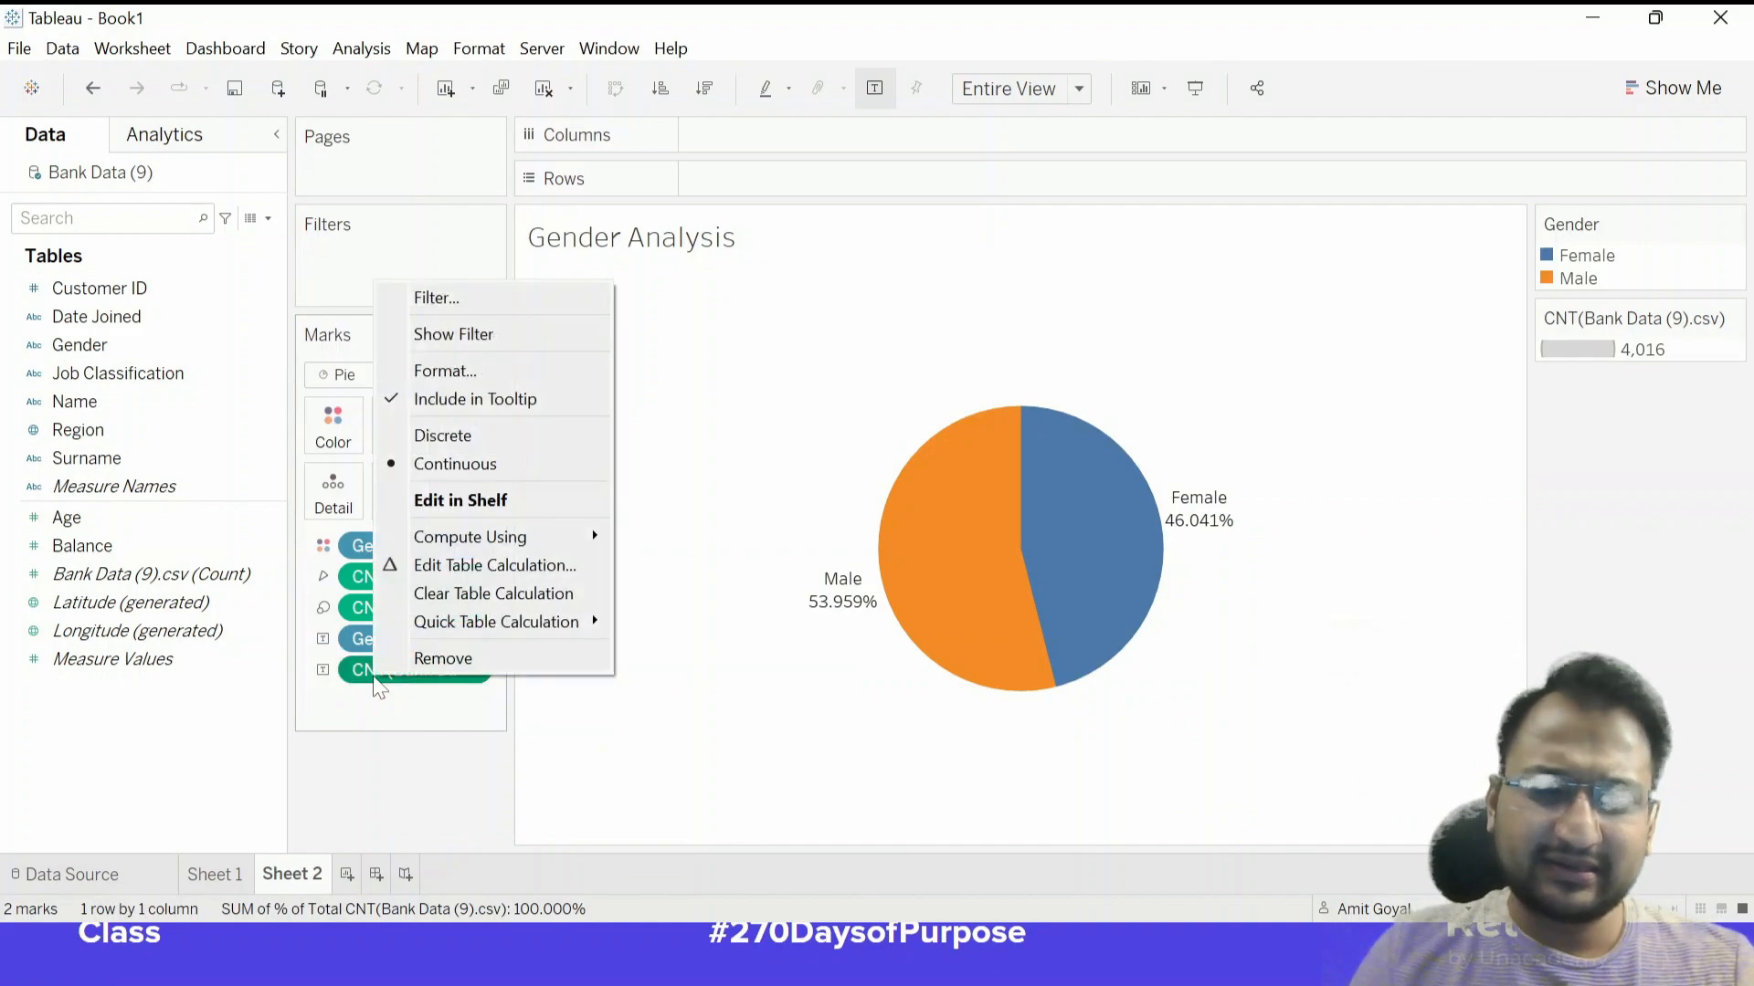
left_click(445, 371)
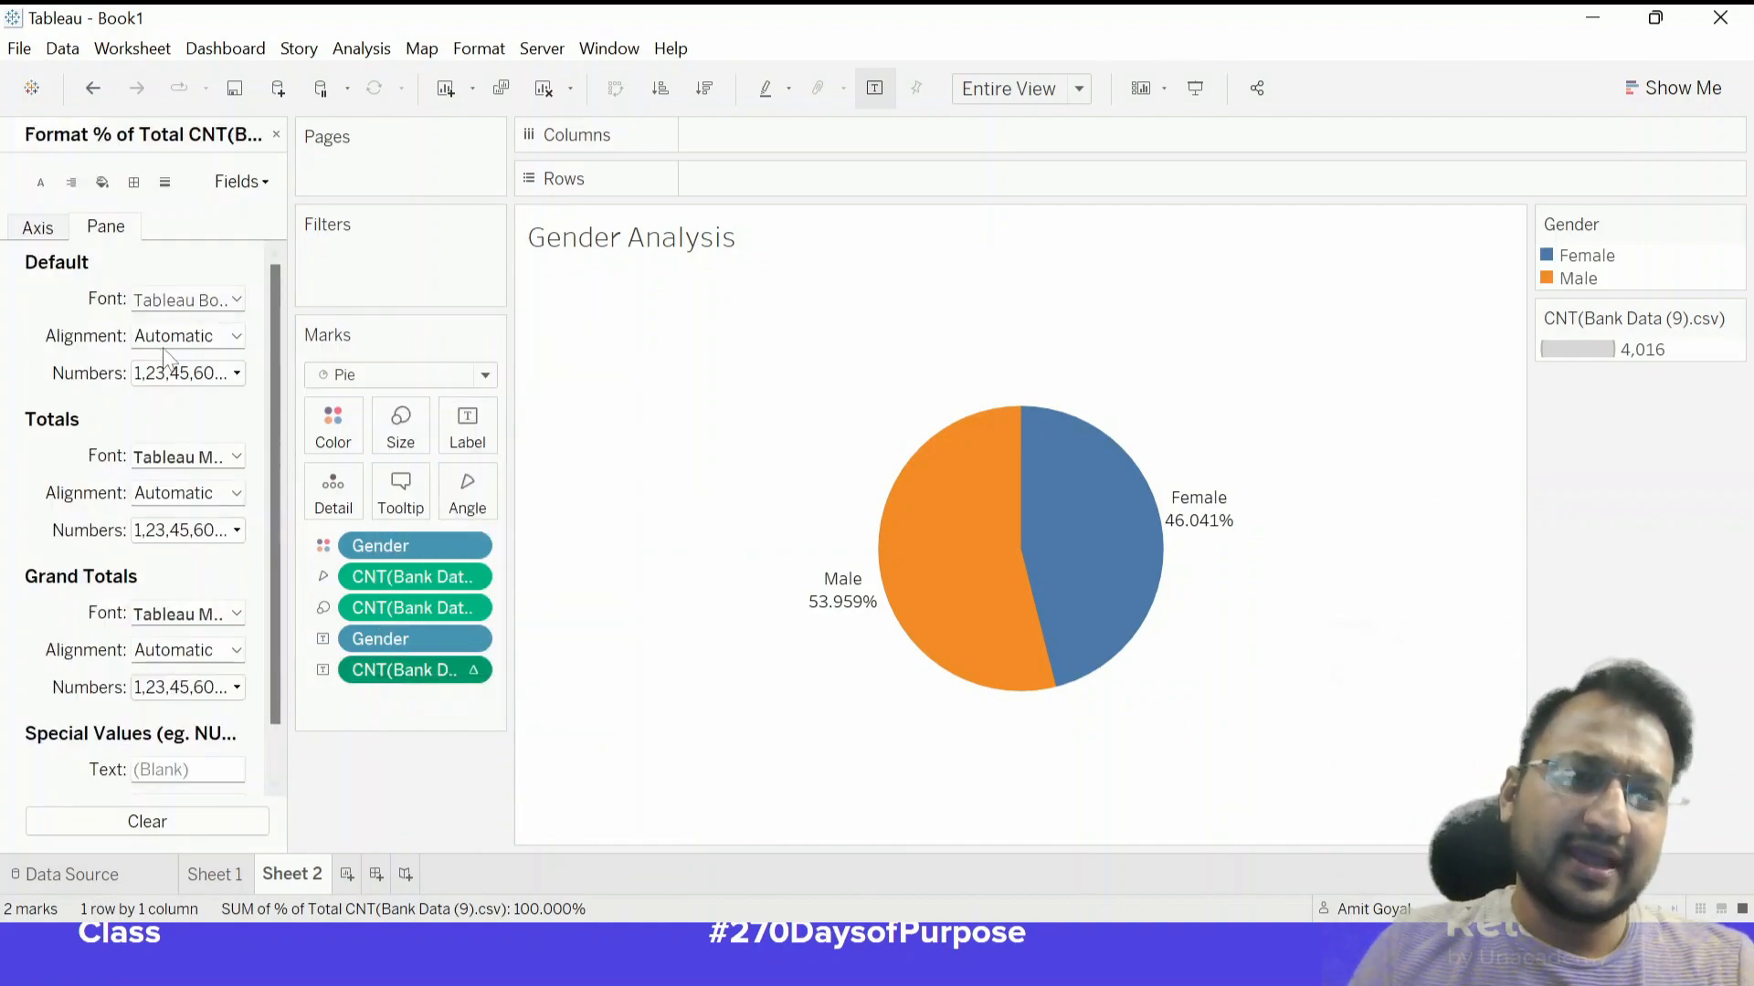
left_click(232, 377)
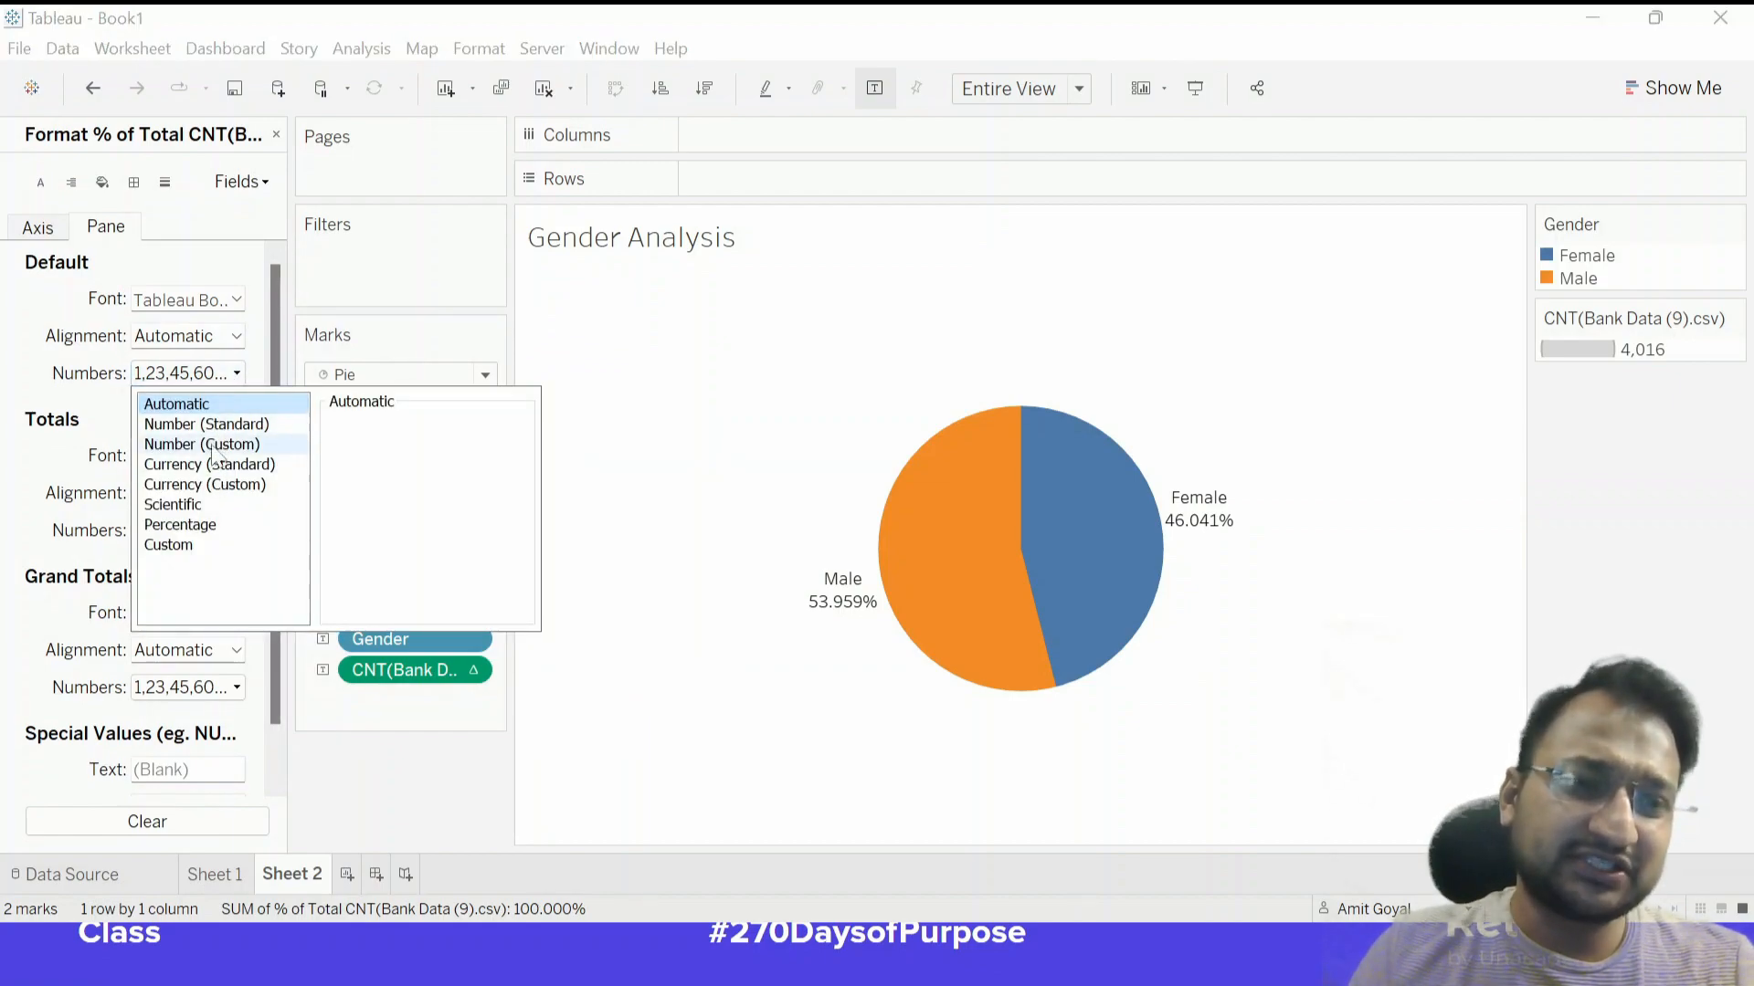
left_click(179, 524)
left_click(378, 453)
left_click(378, 443)
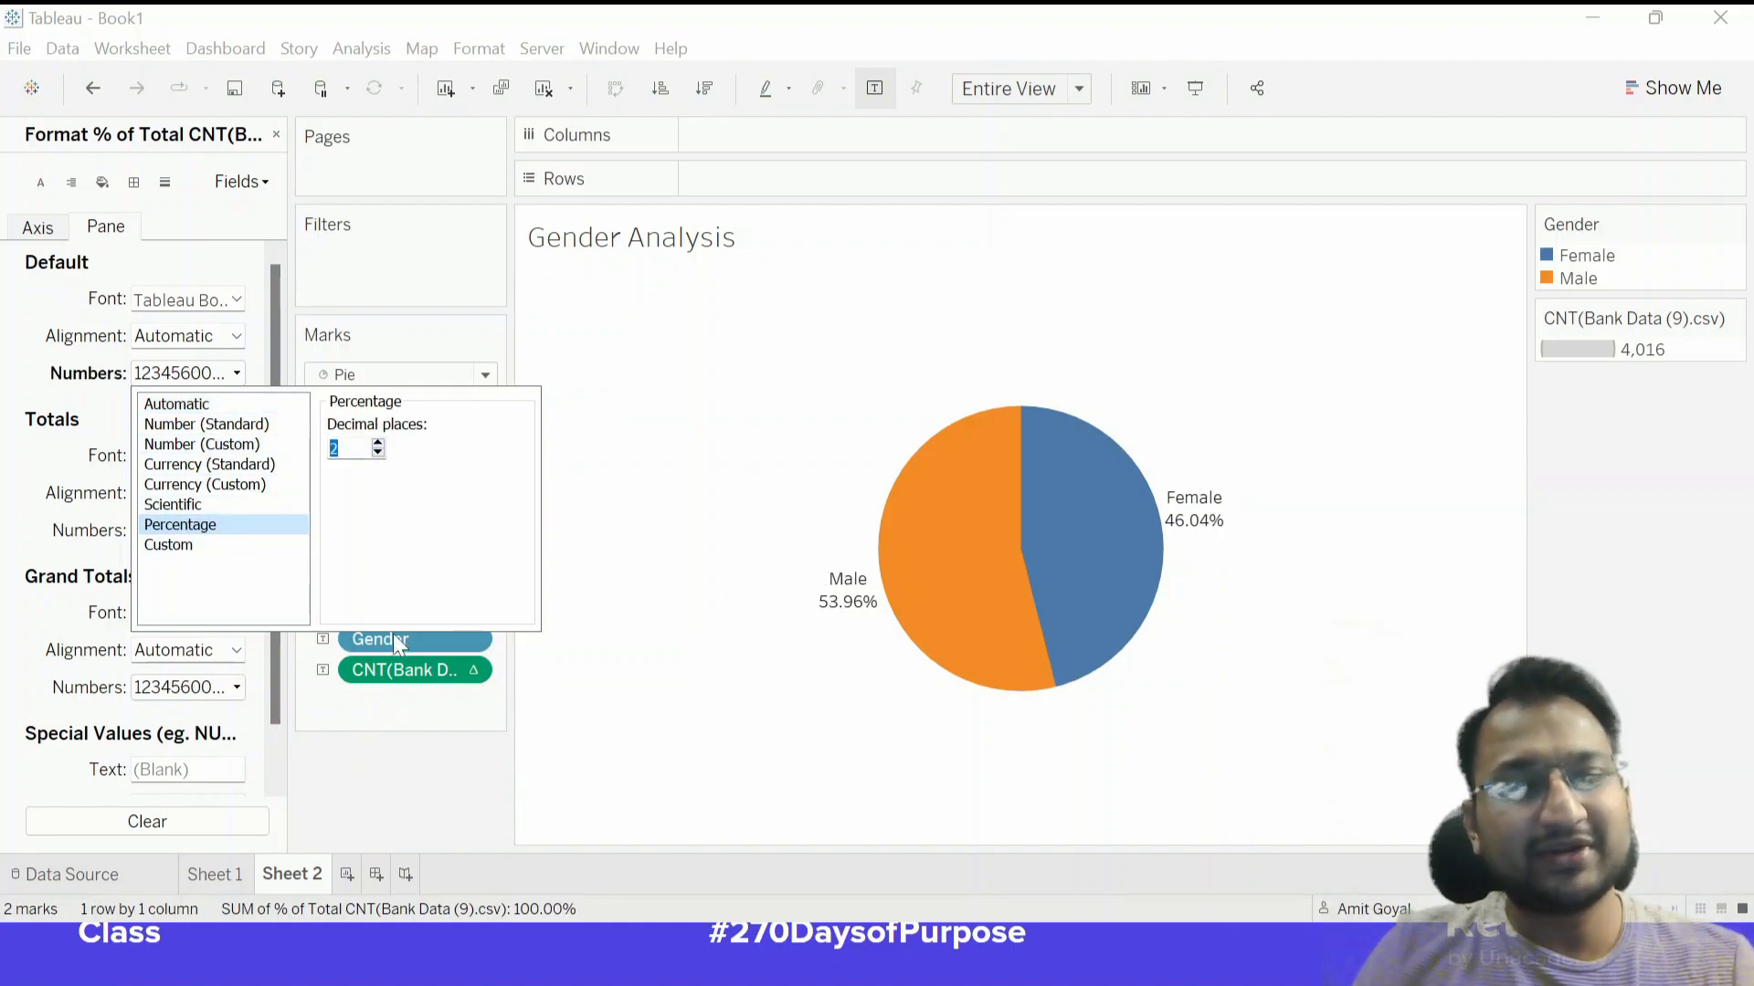
left_click(448, 763)
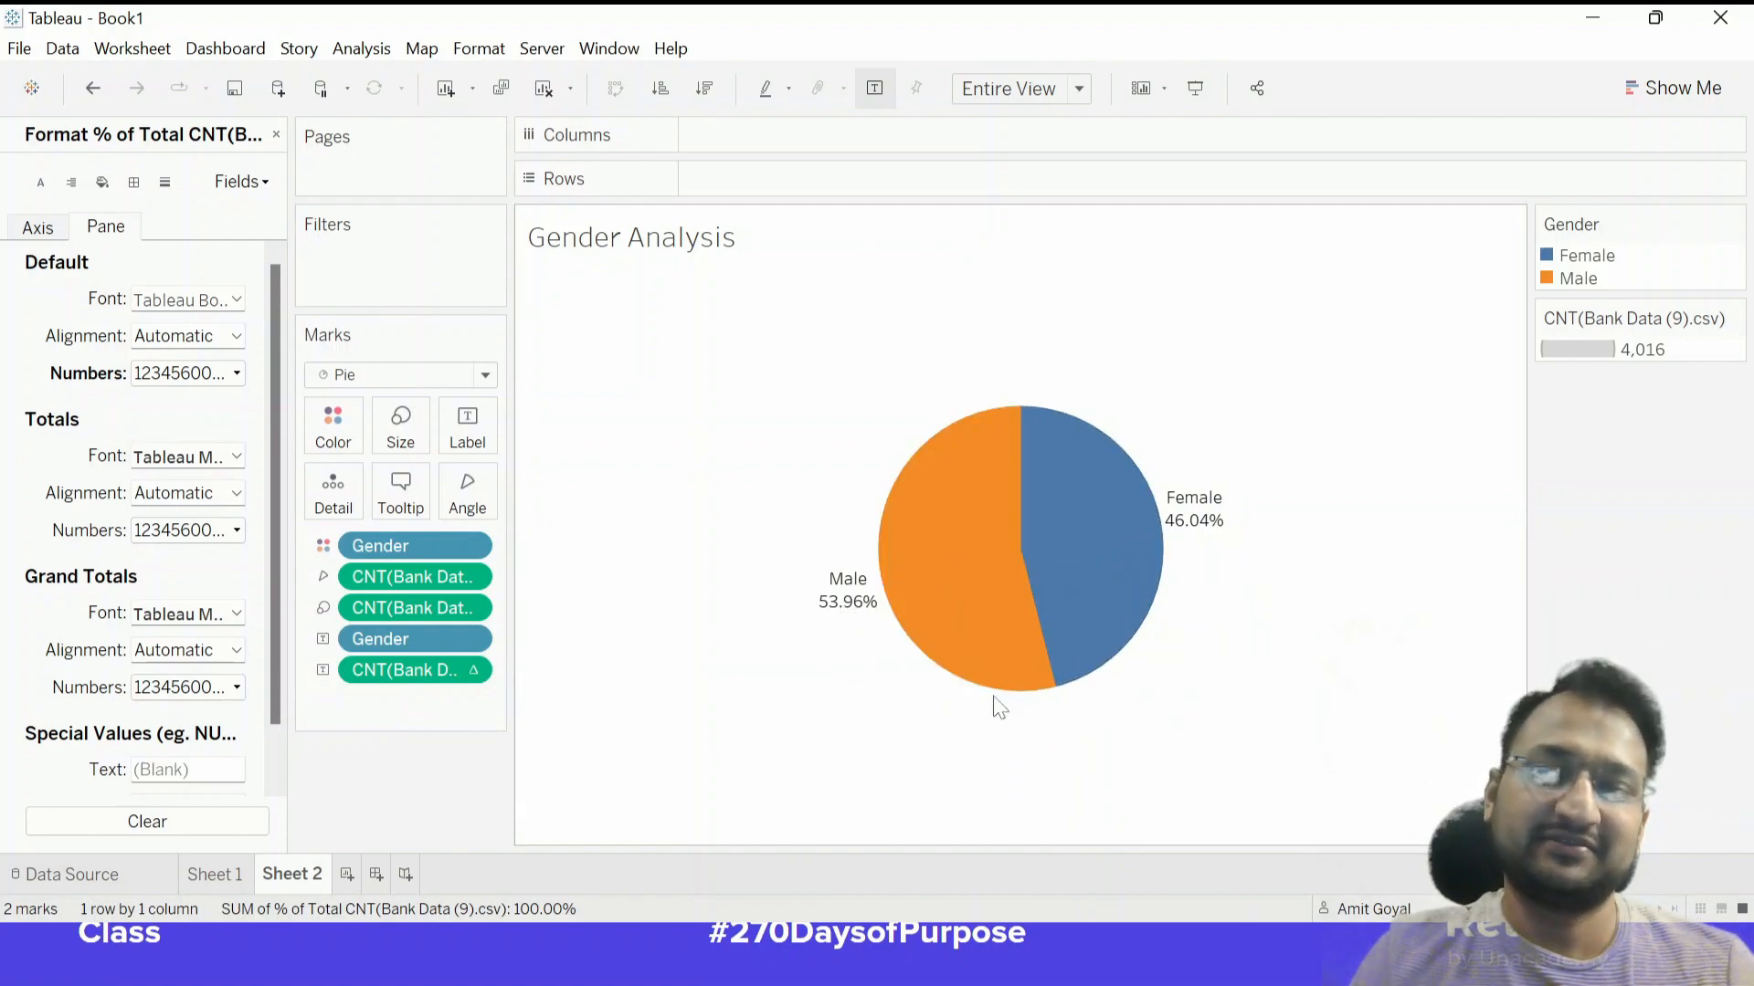
Create a new worksheet and title it "Age Analysis".
left_click(346, 874)
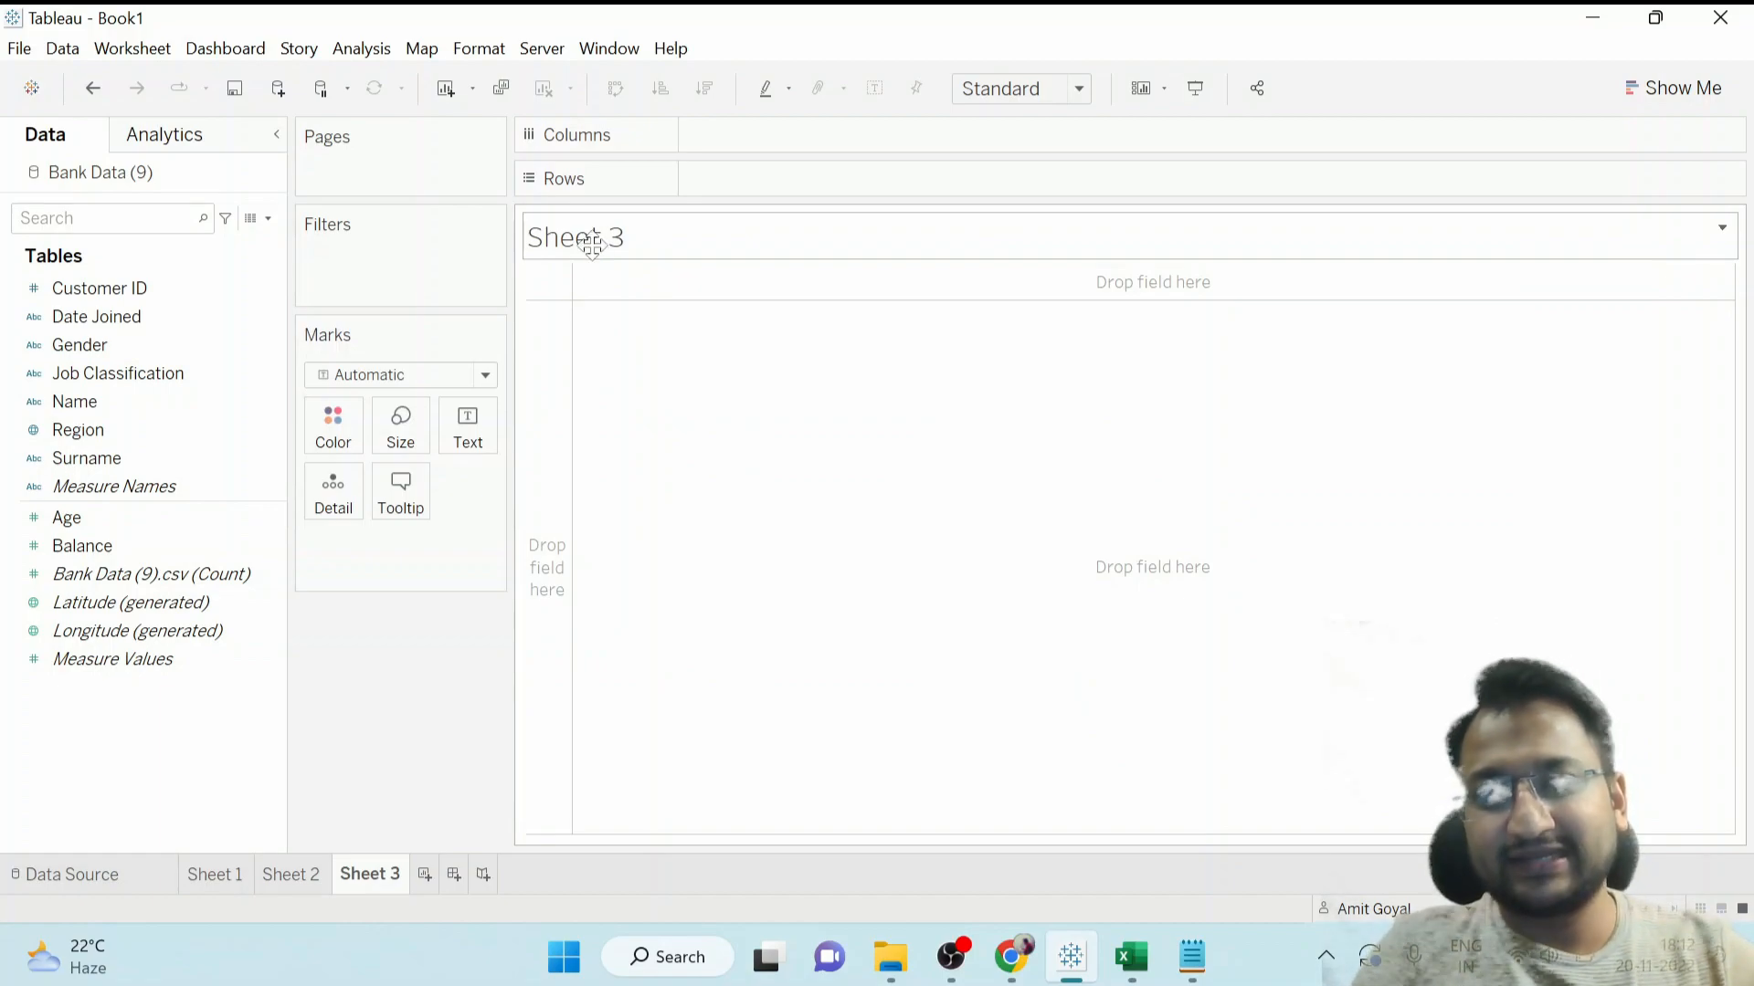
double_click(589, 244)
type("Age Analysis")
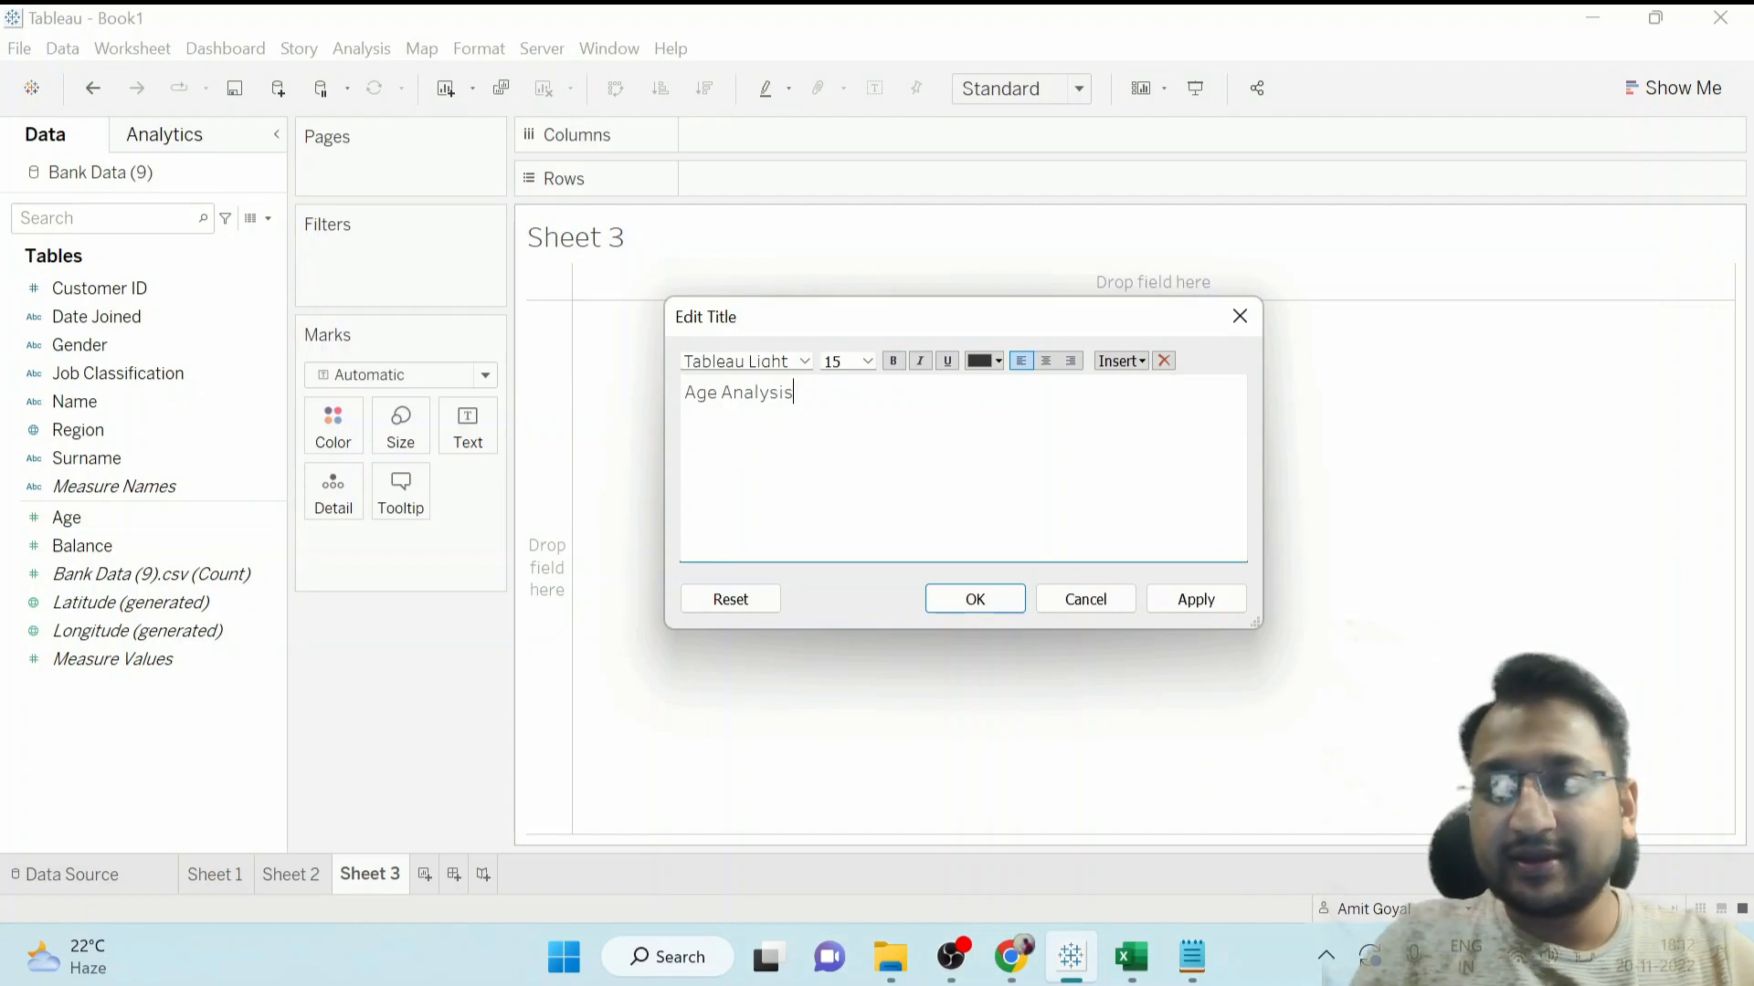
left_click(1179, 601)
left_click(975, 600)
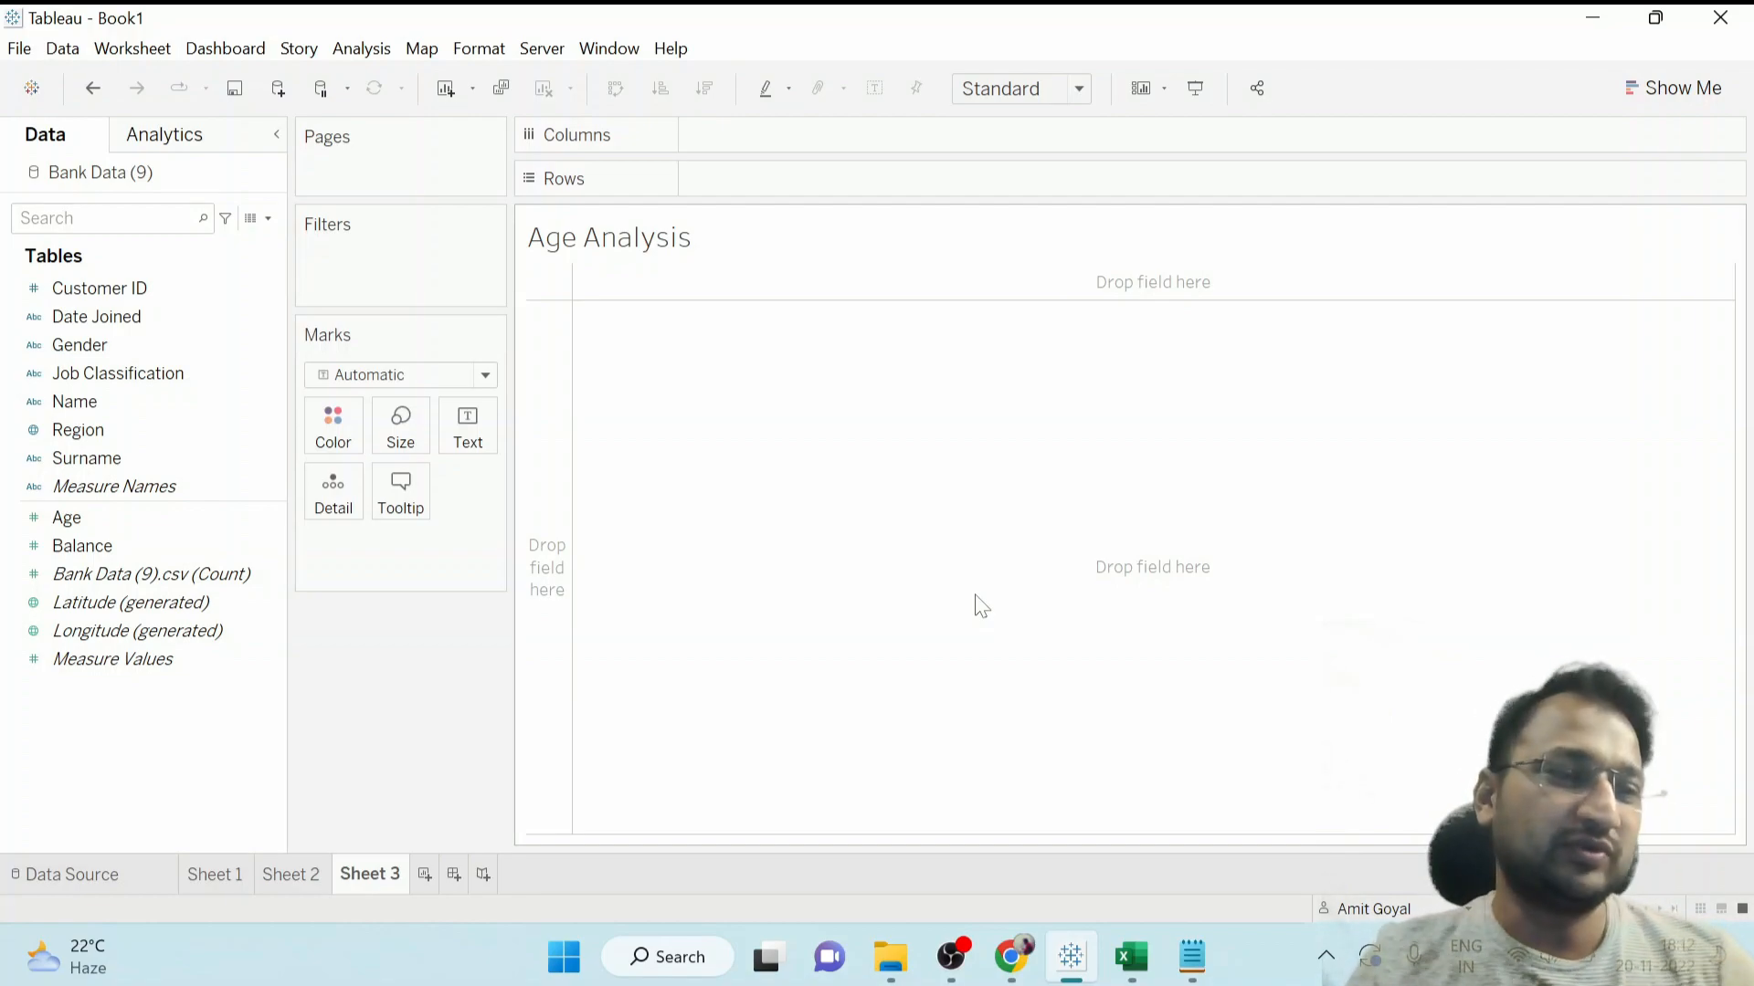
Place Age on Rows as a measure and move it off the shelf into the dimension fields.
left_click(124, 492)
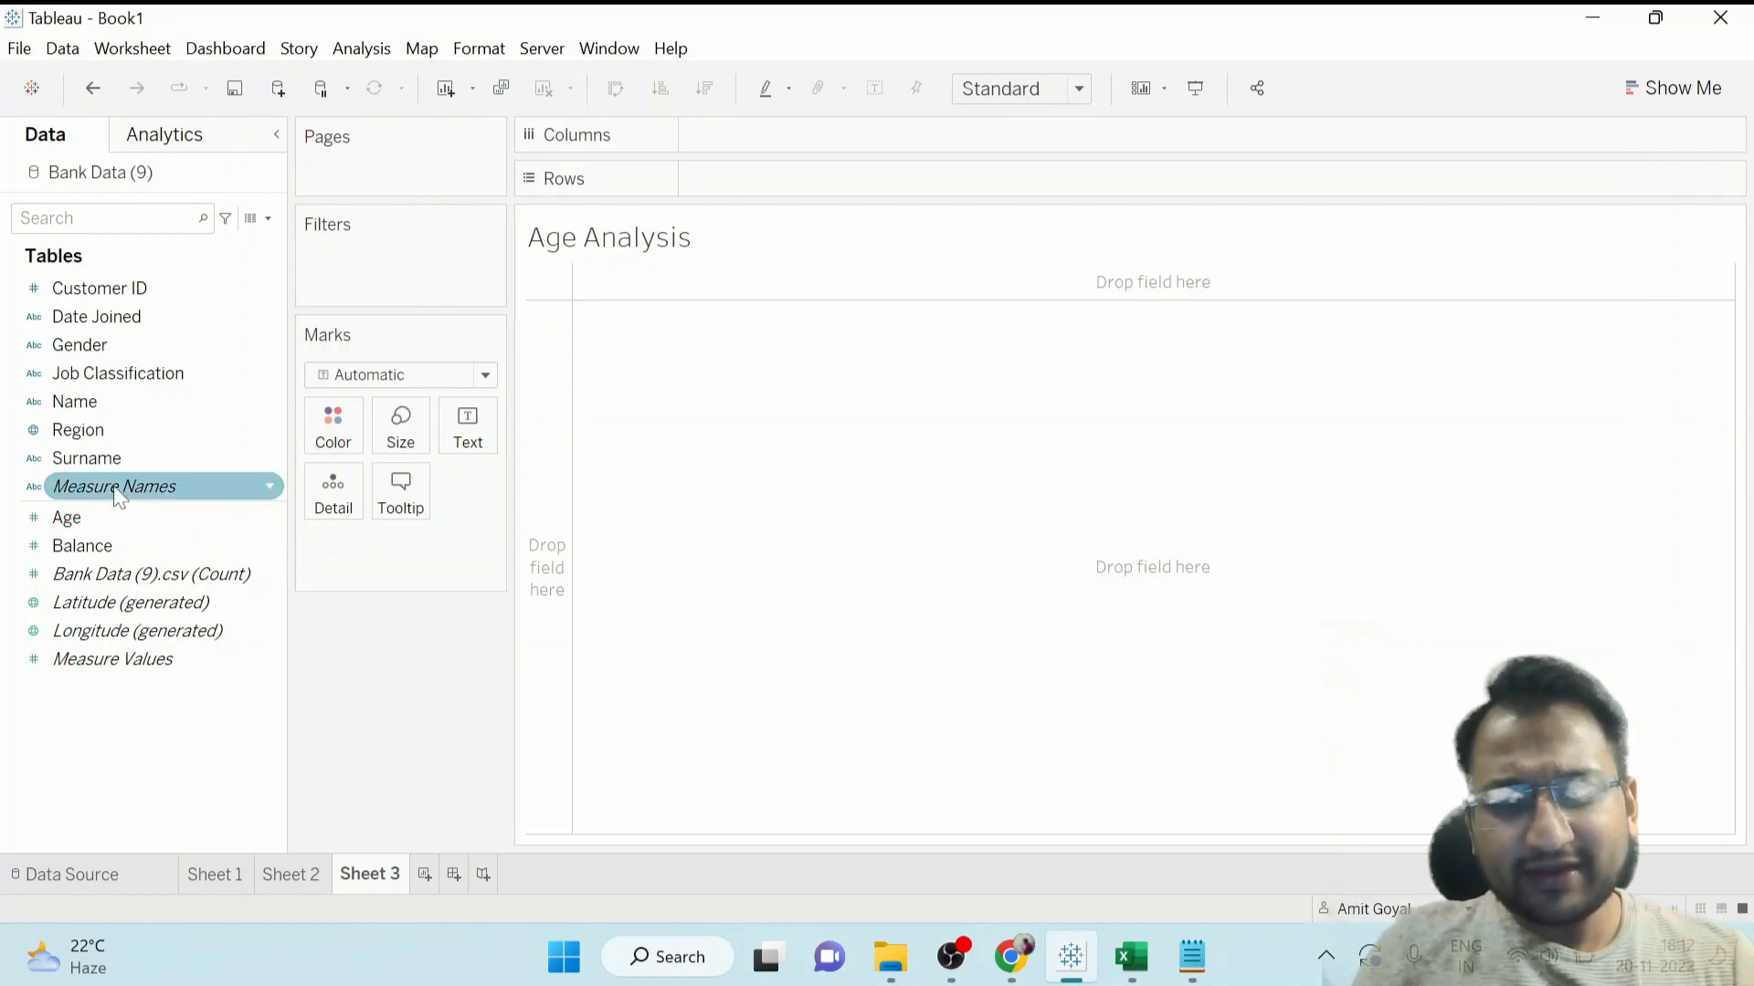
left_click(101, 521)
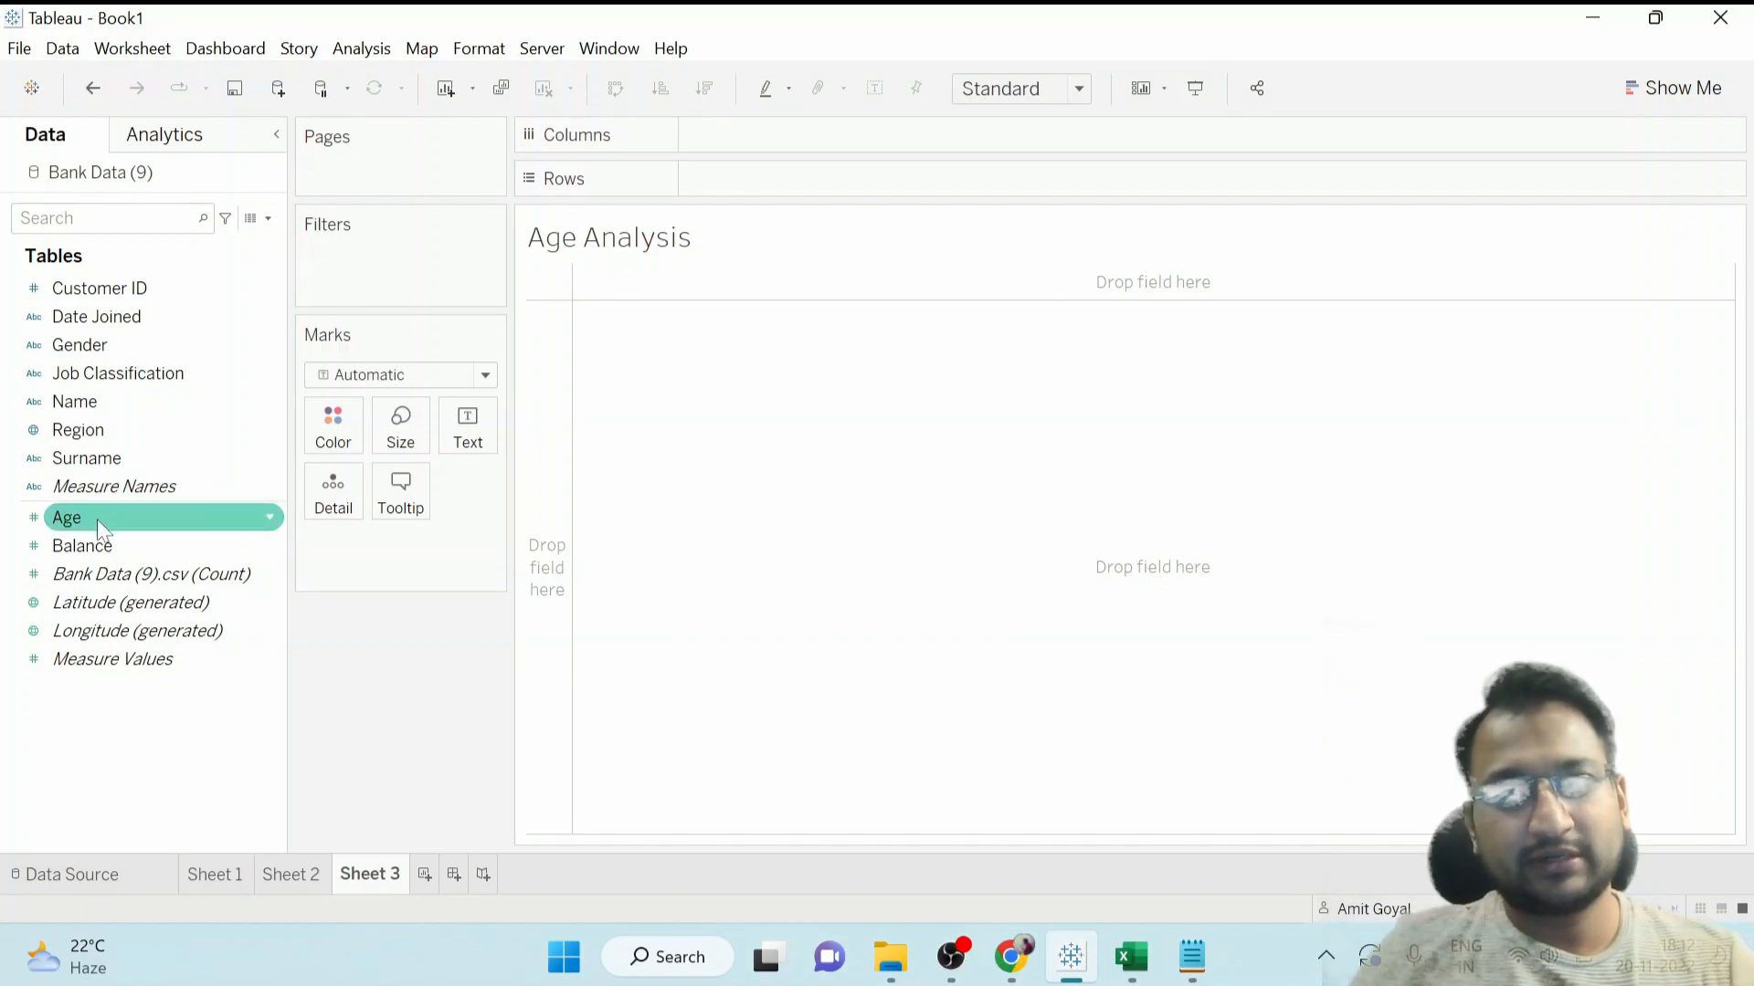
left_click_drag(100, 528, 762, 185)
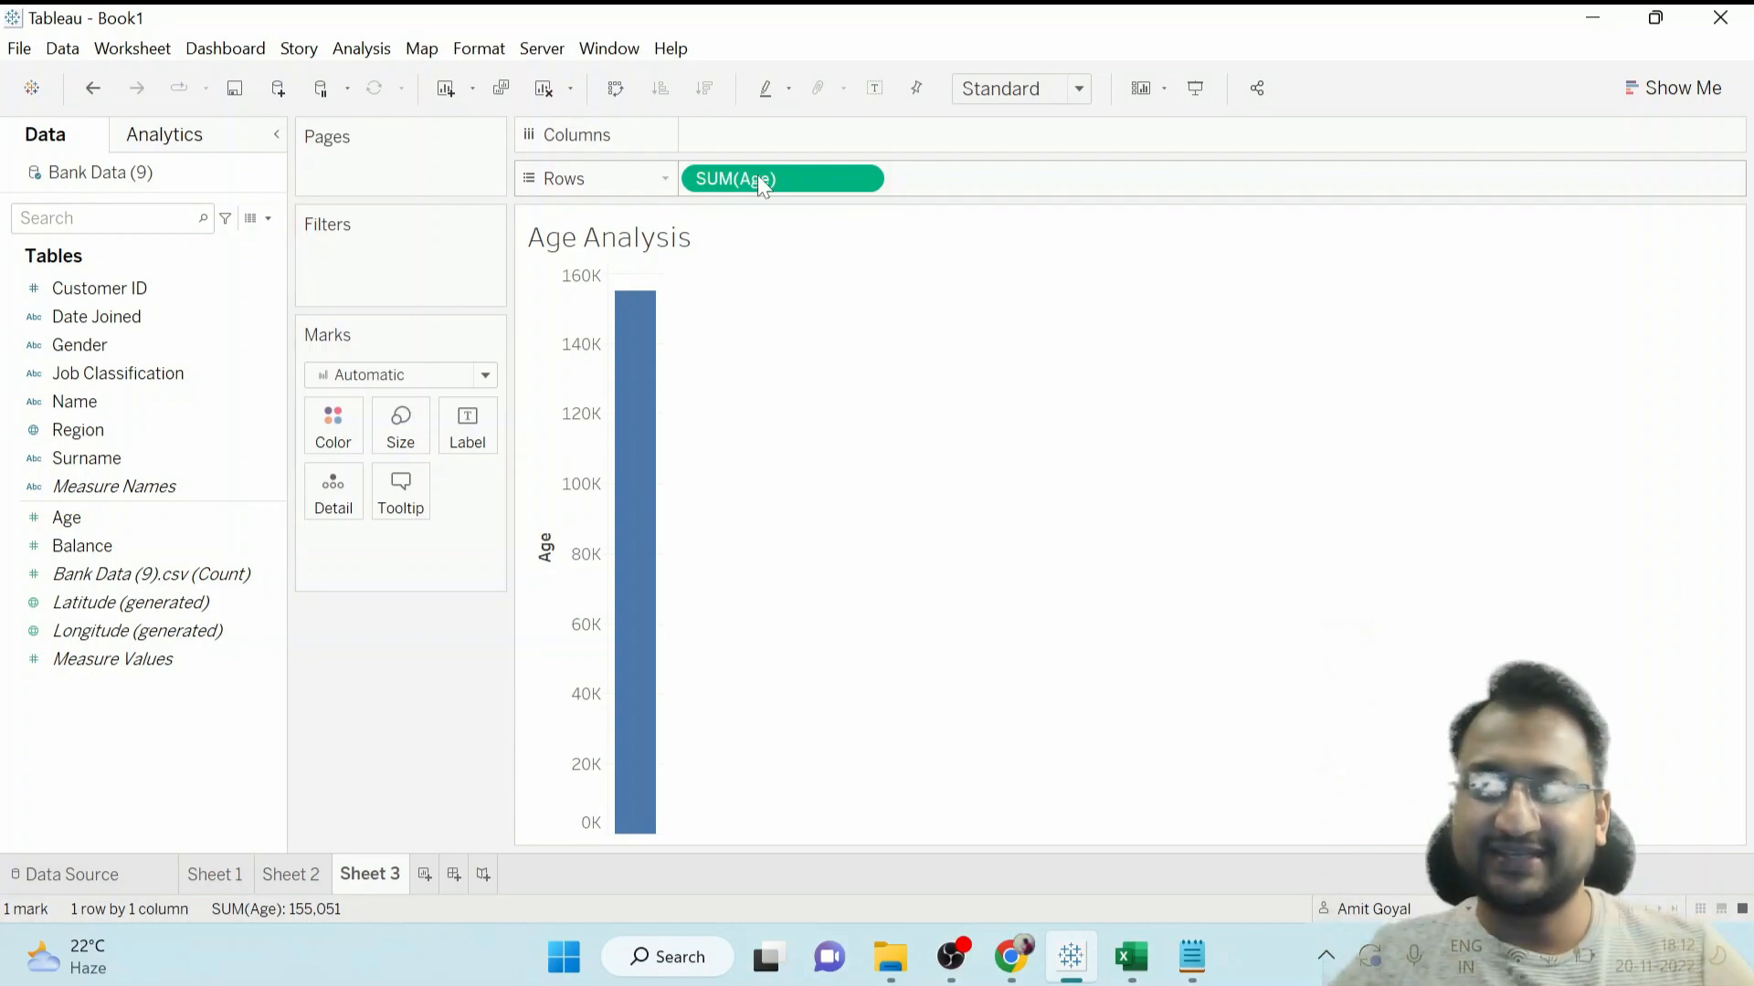
left_click_drag(758, 173, 85, 424)
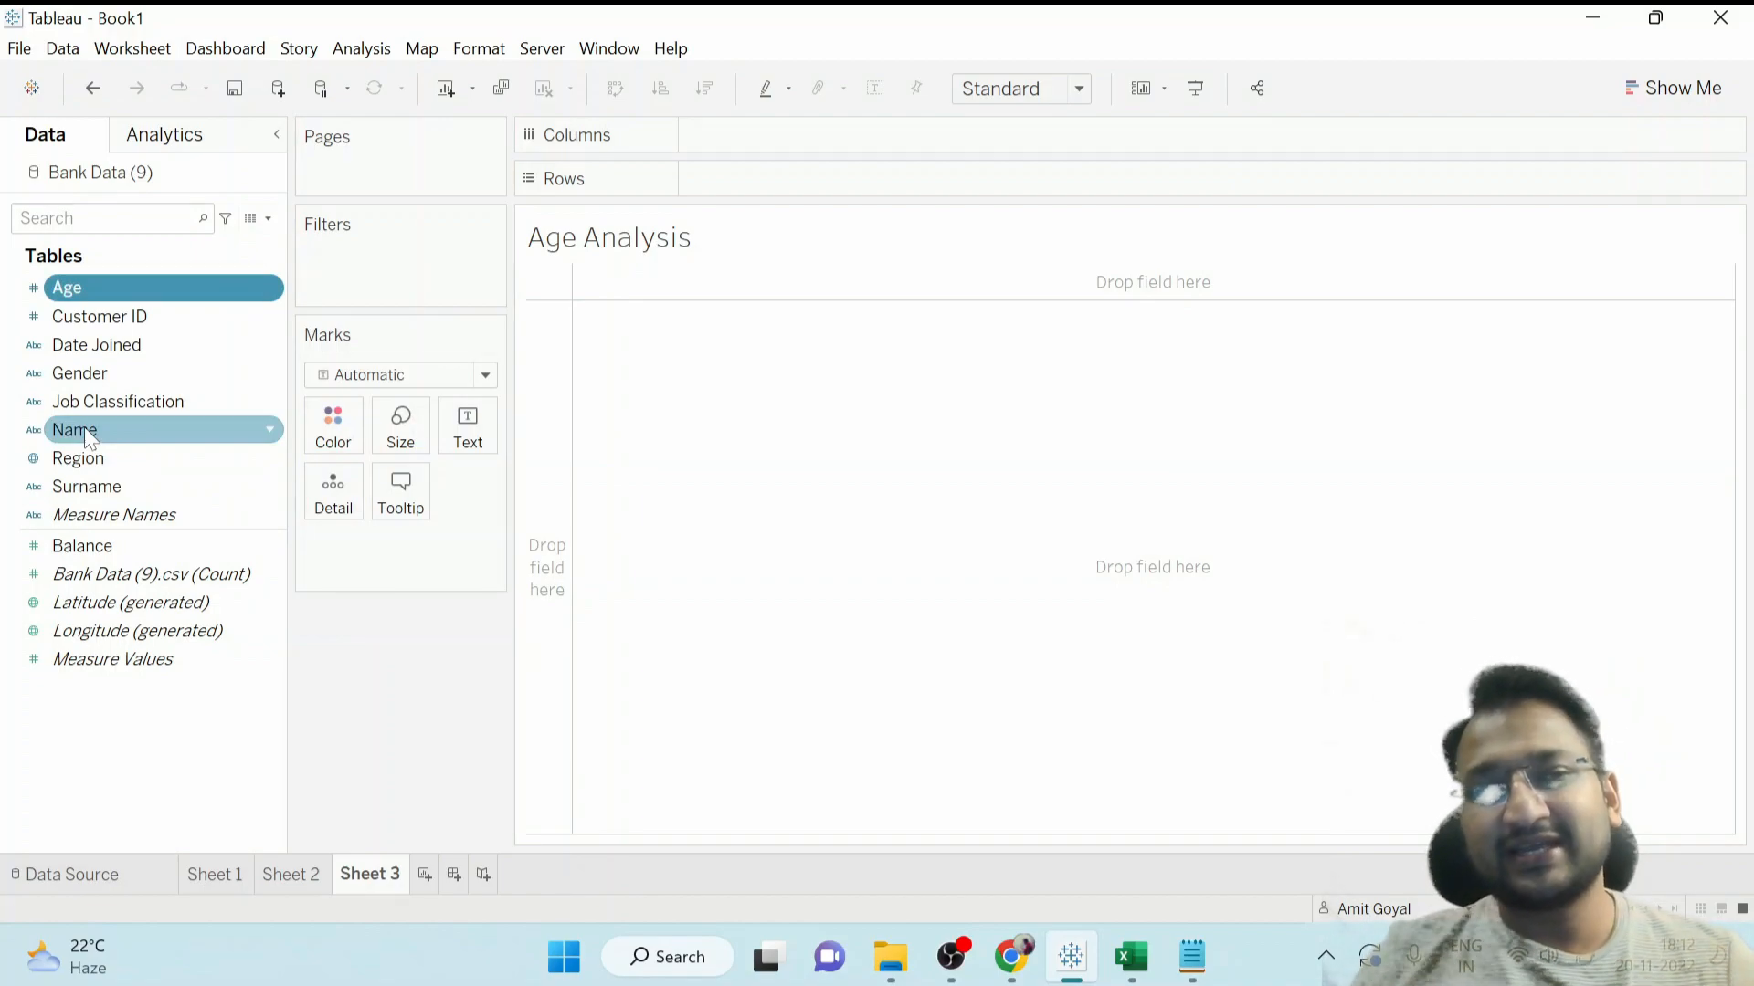
Plot Bank Data (9).csv (Count) on Rows against Age on Columns and fit the chart to Entire View.
left_click_drag(97, 289, 773, 137)
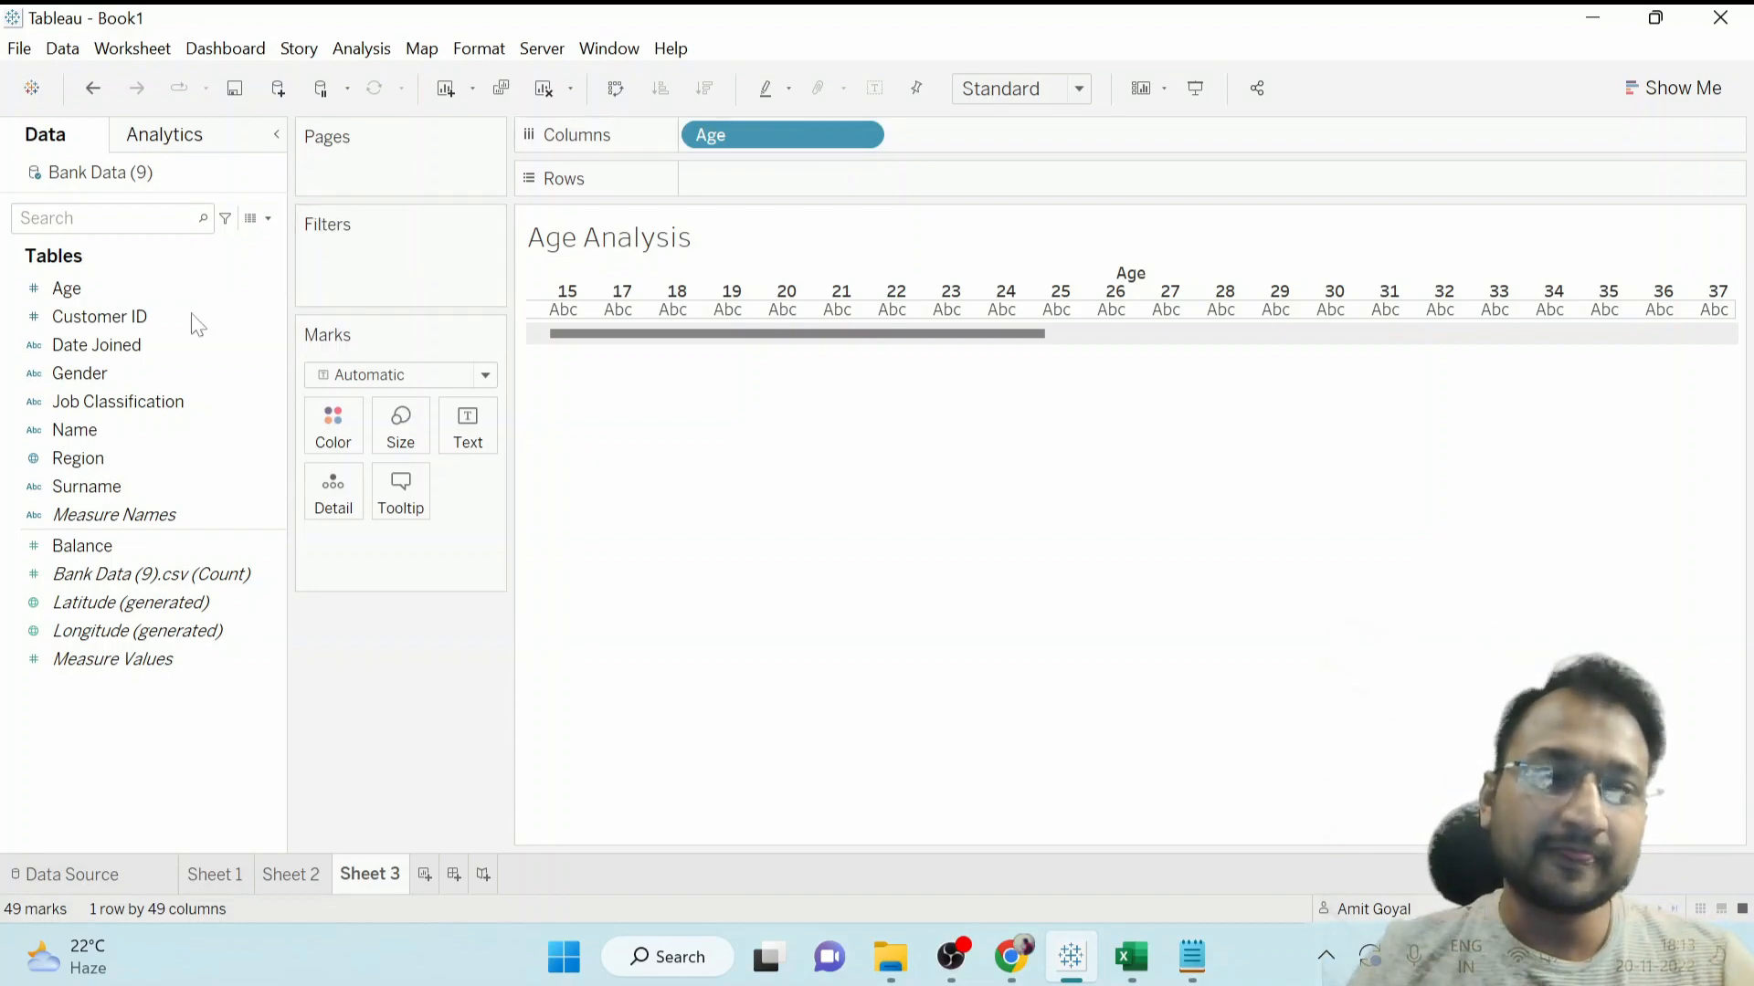
left_click_drag(128, 585, 772, 188)
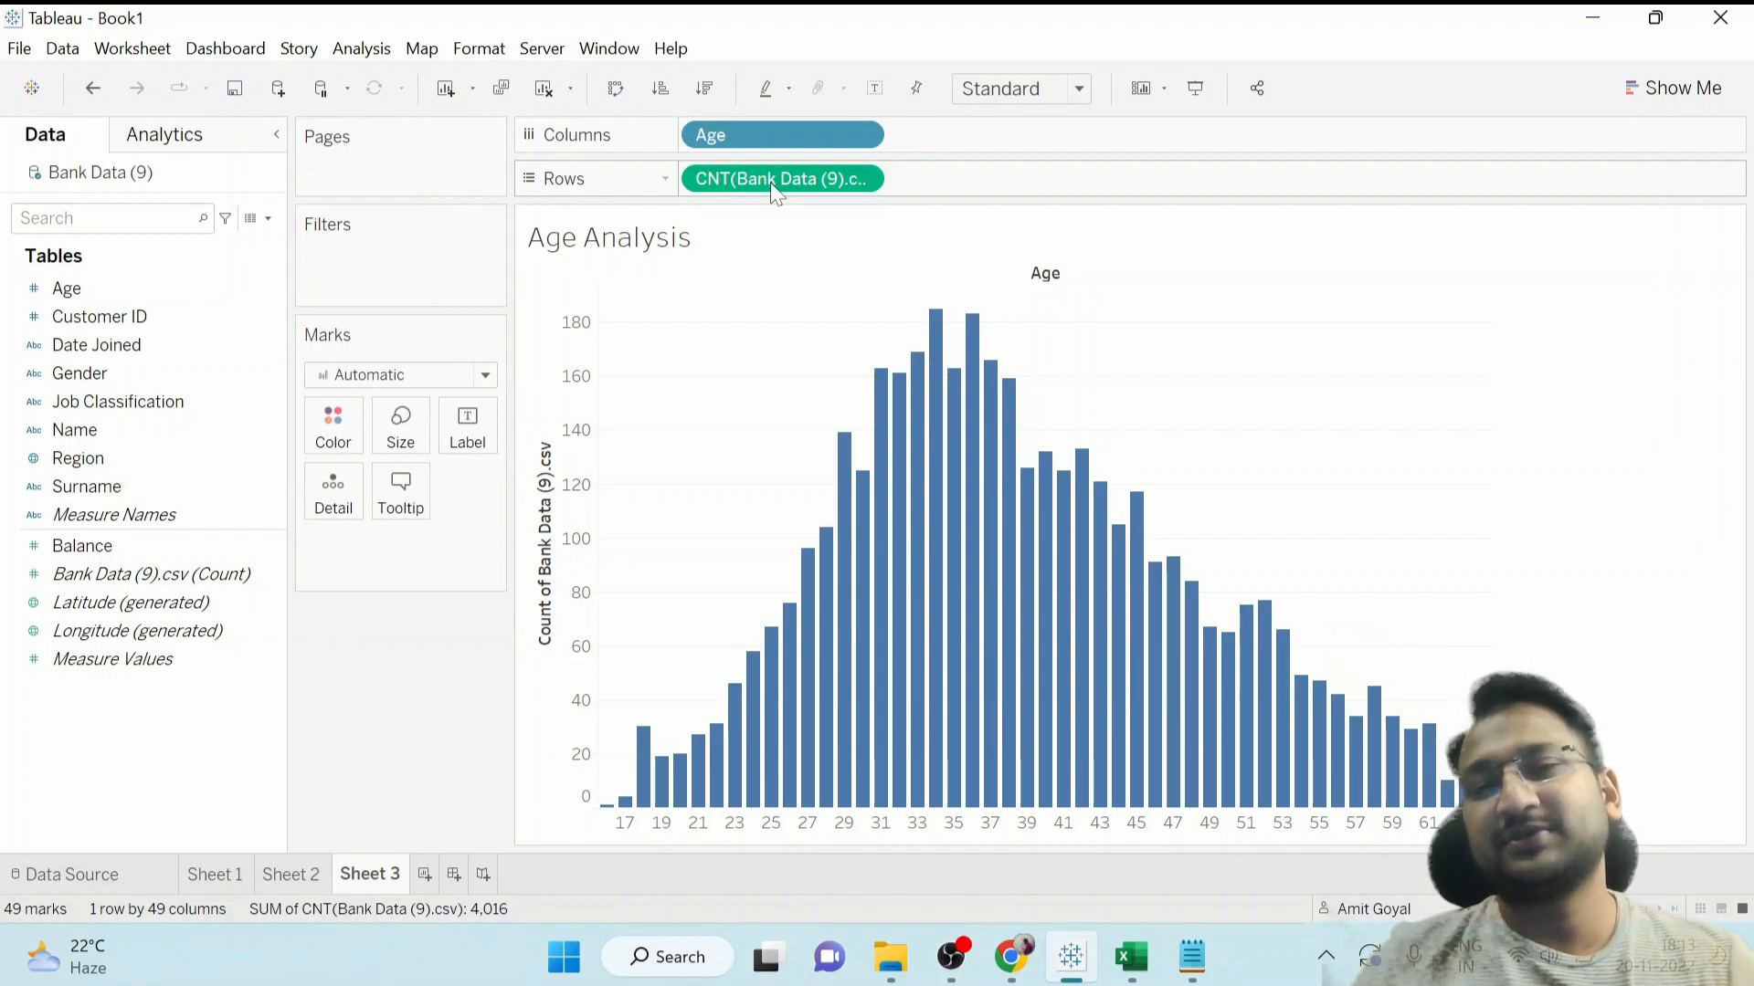
left_click(1028, 88)
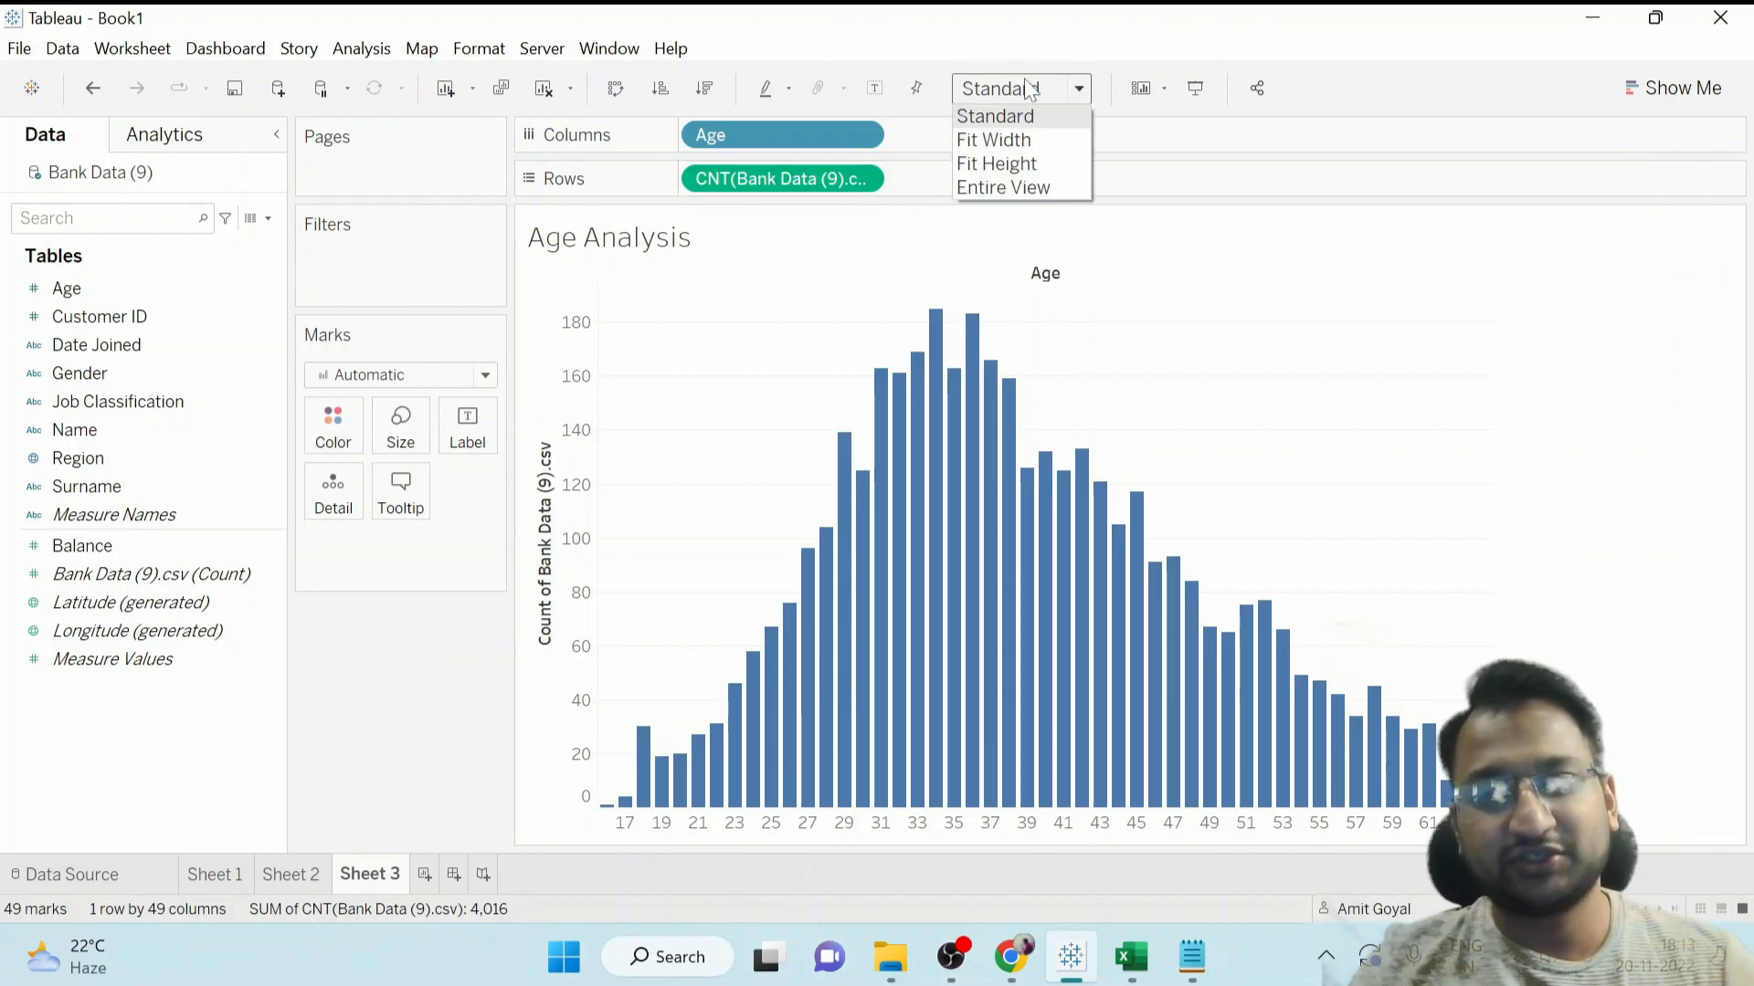
left_click(1000, 187)
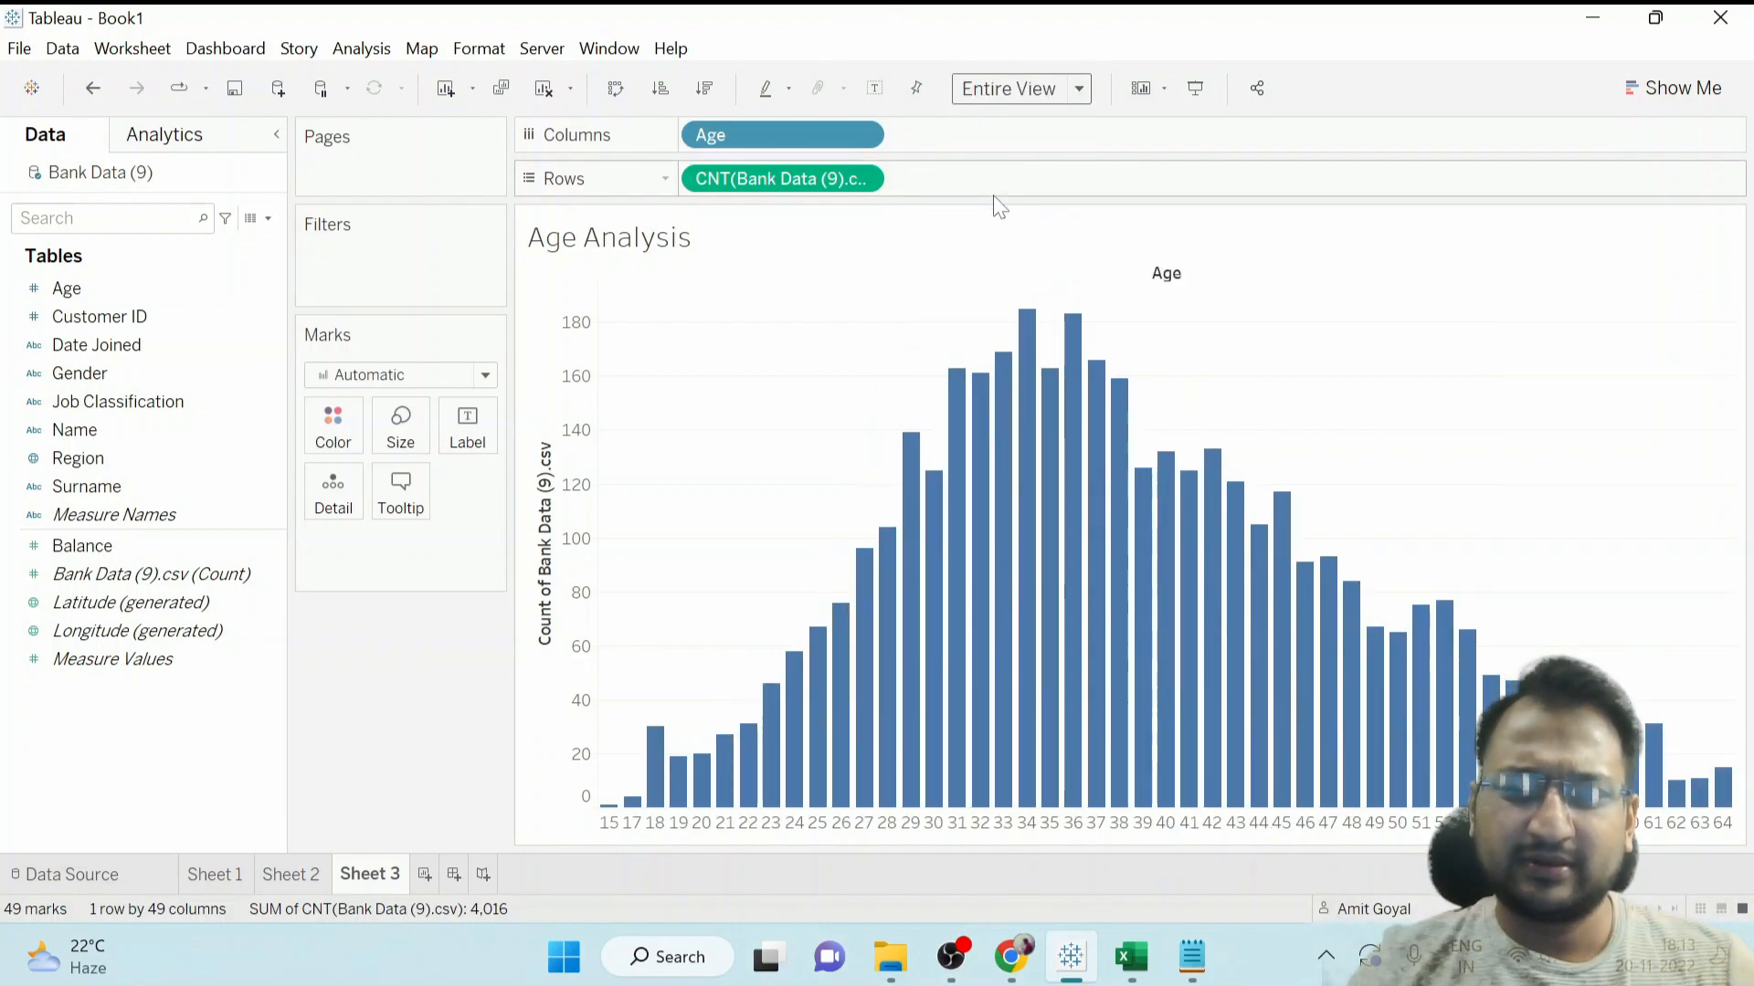
Examine the customer counts for ages 18, 19 and 34 and for the group of bars from 29 to 42.
mouse_move(655, 744)
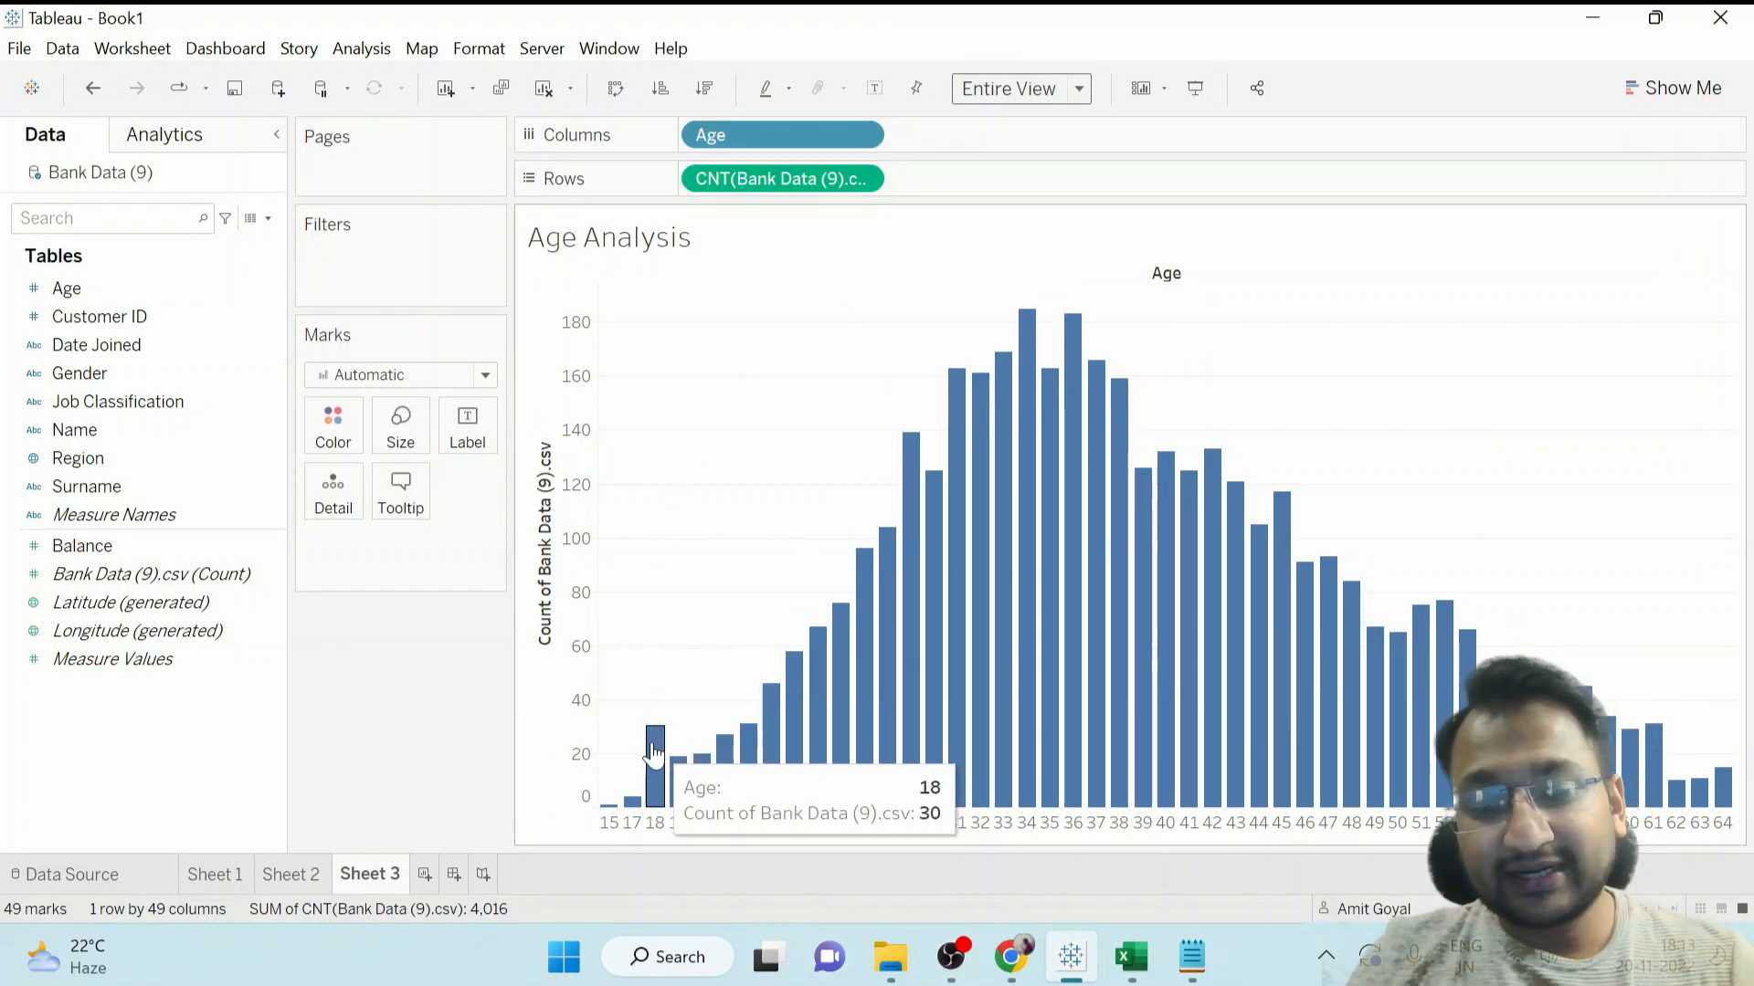
mouse_move(676, 771)
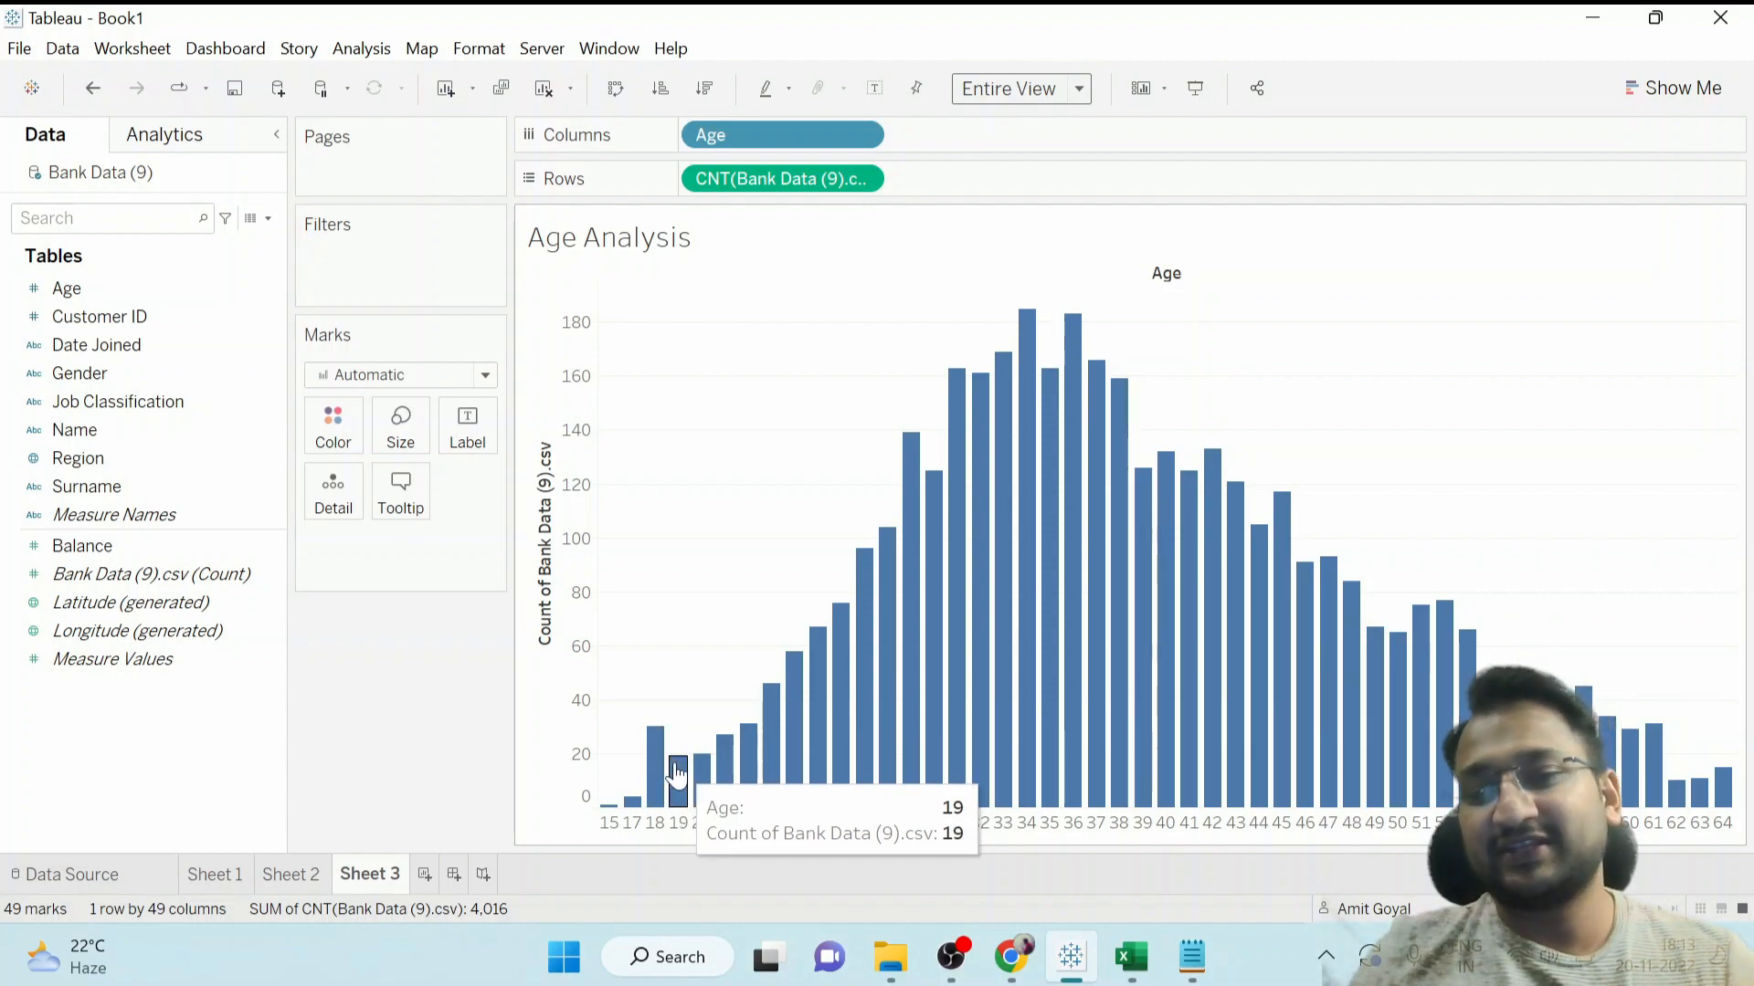
mouse_move(1031, 389)
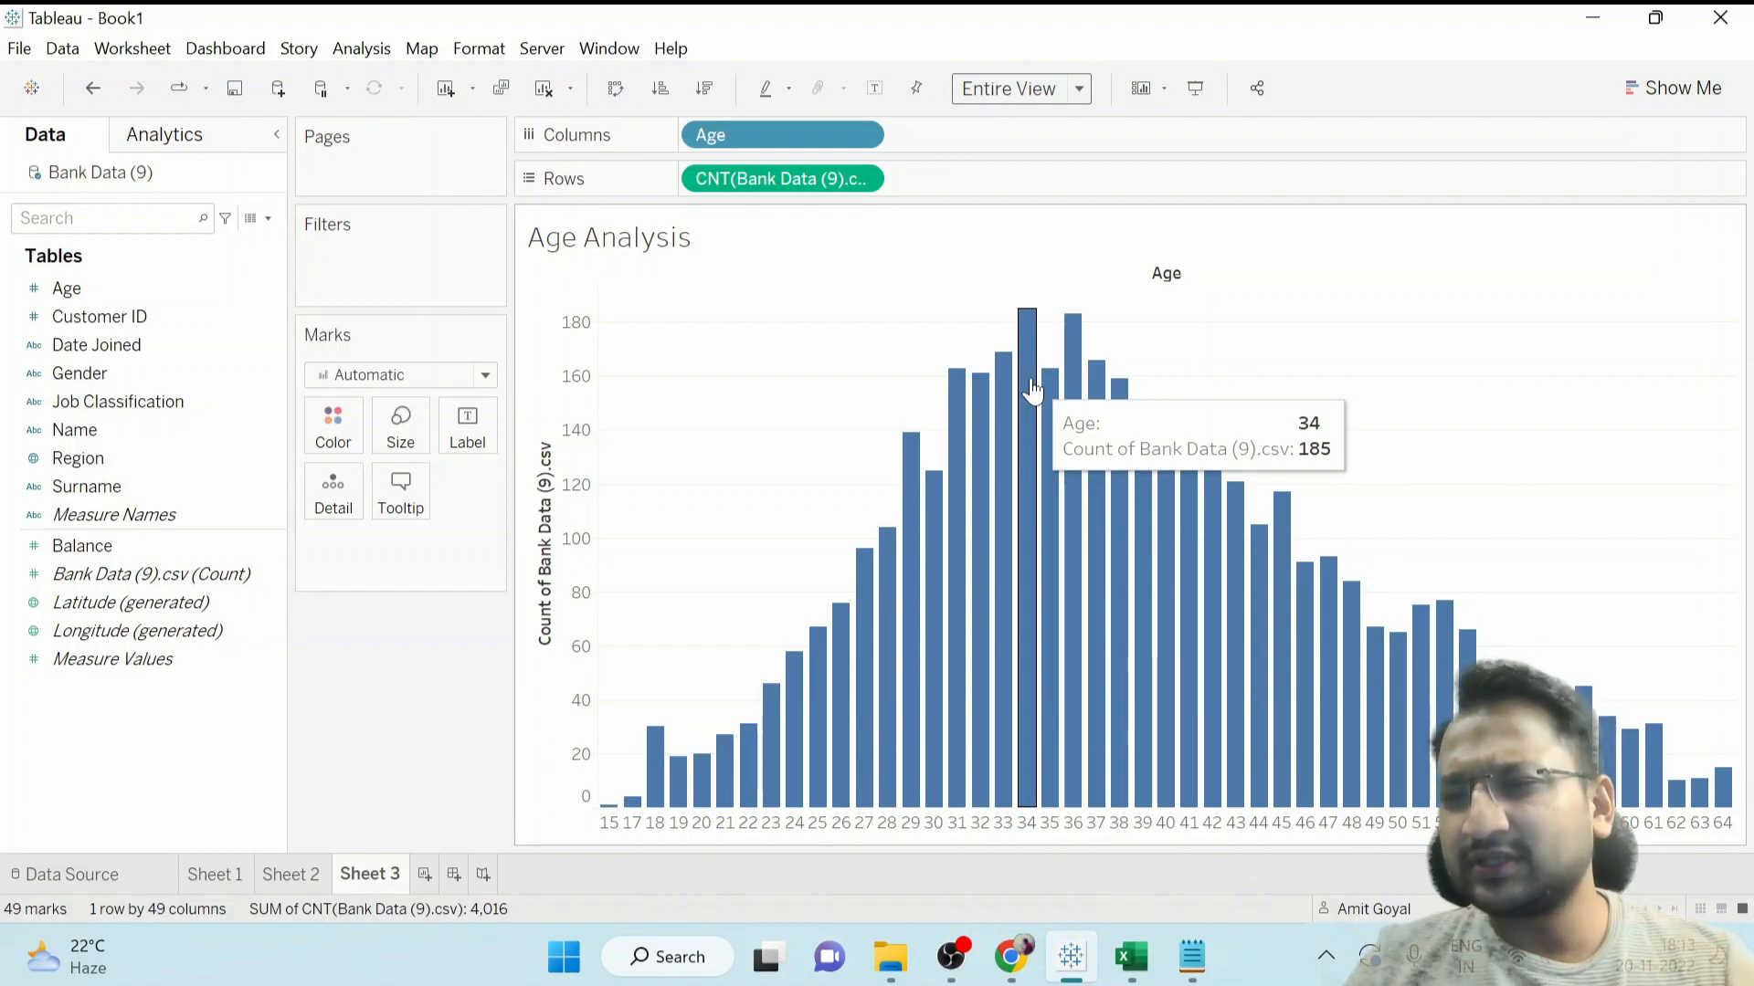
left_click_drag(789, 316, 1312, 489)
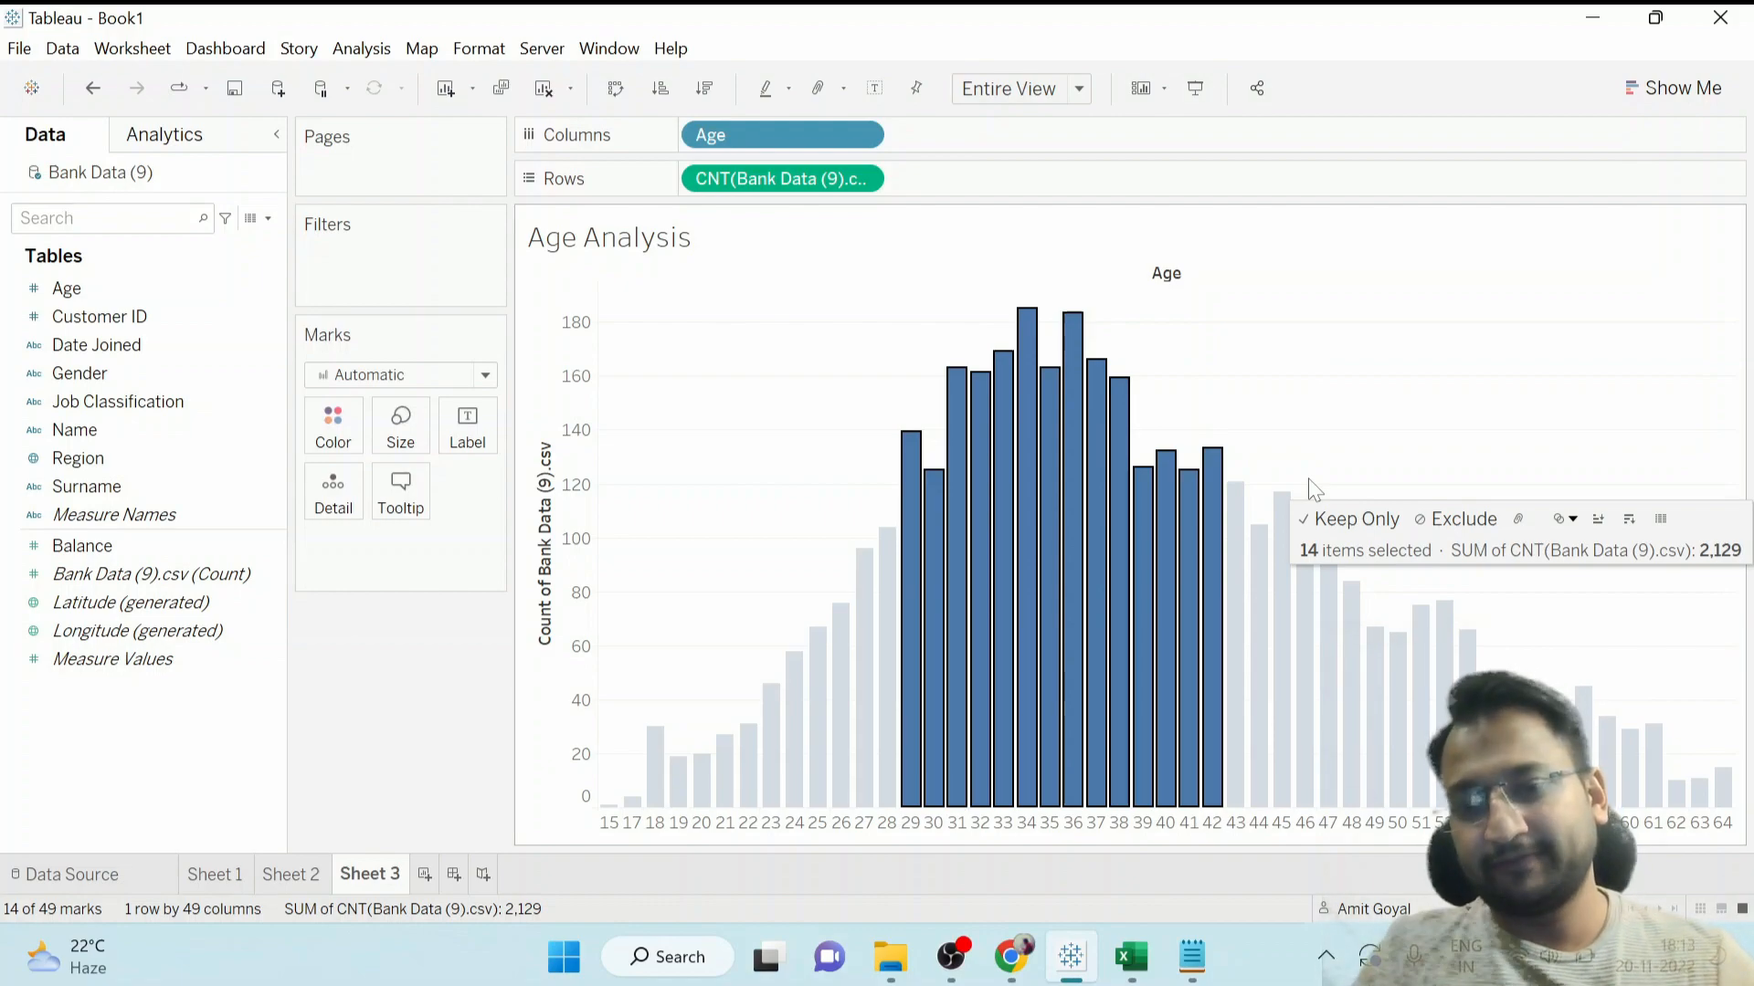
left_click(1322, 456)
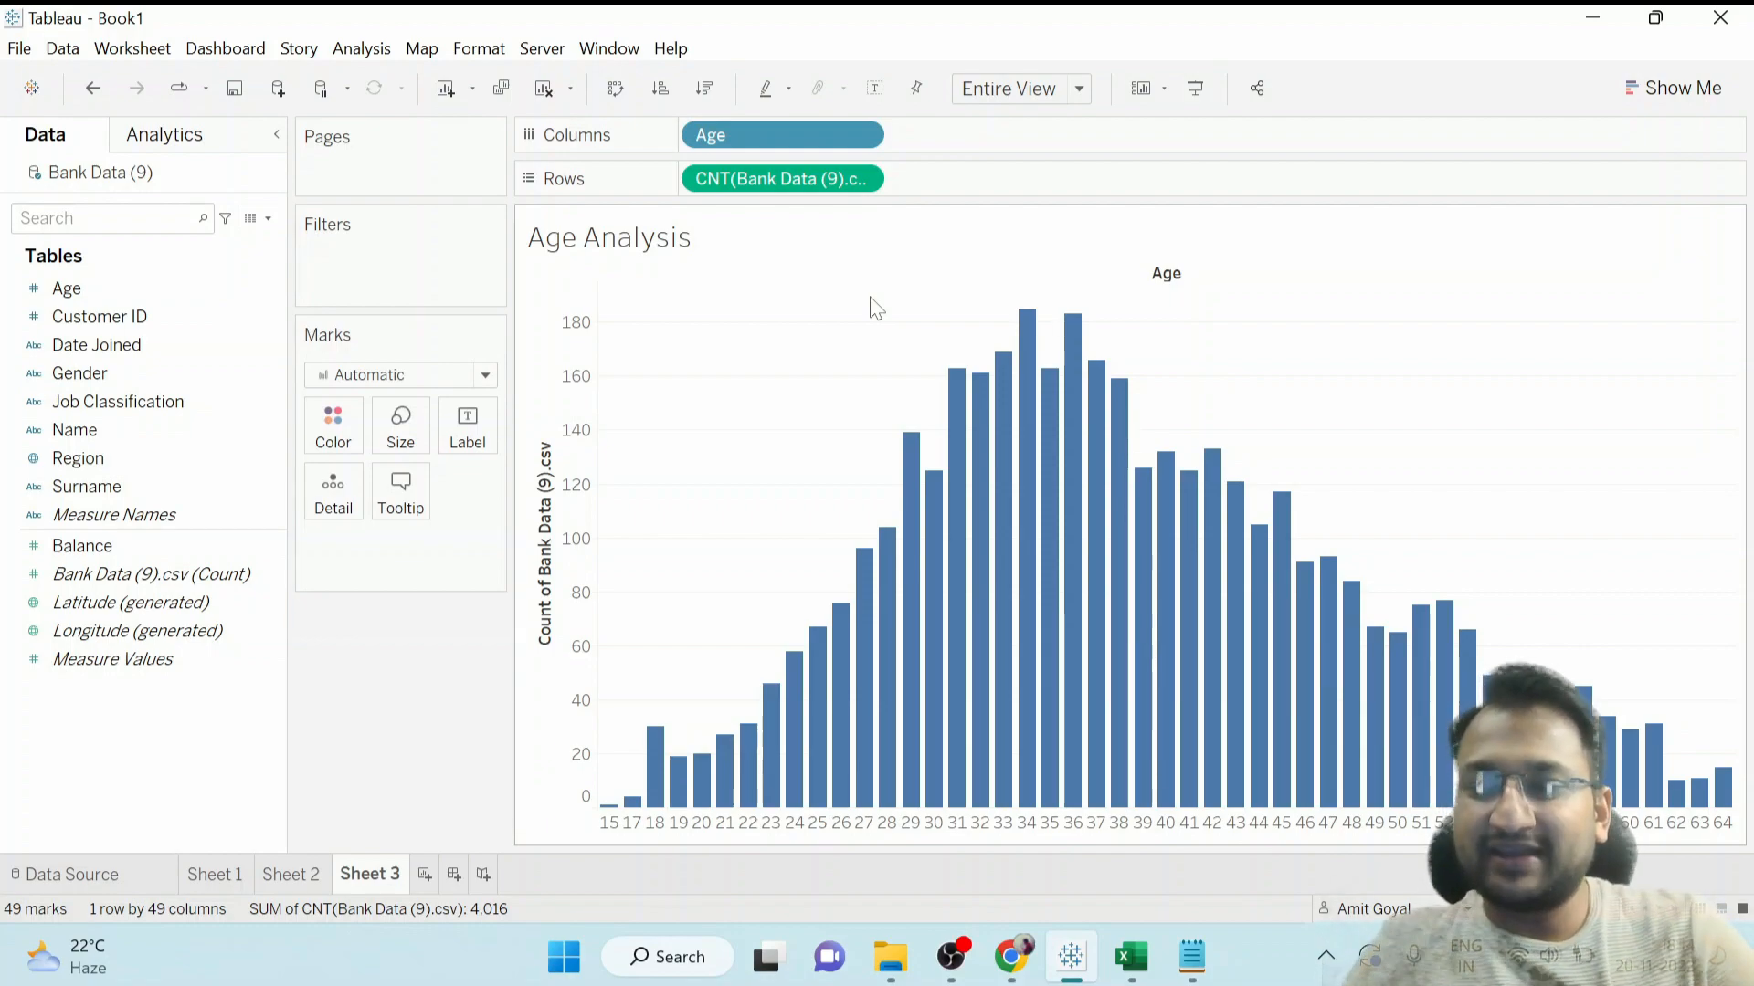
Switch to the Notepad notes and list the age ranges 15-20, 20-25 and 25-30 on separate lines below "percentile".
left_click(1192, 957)
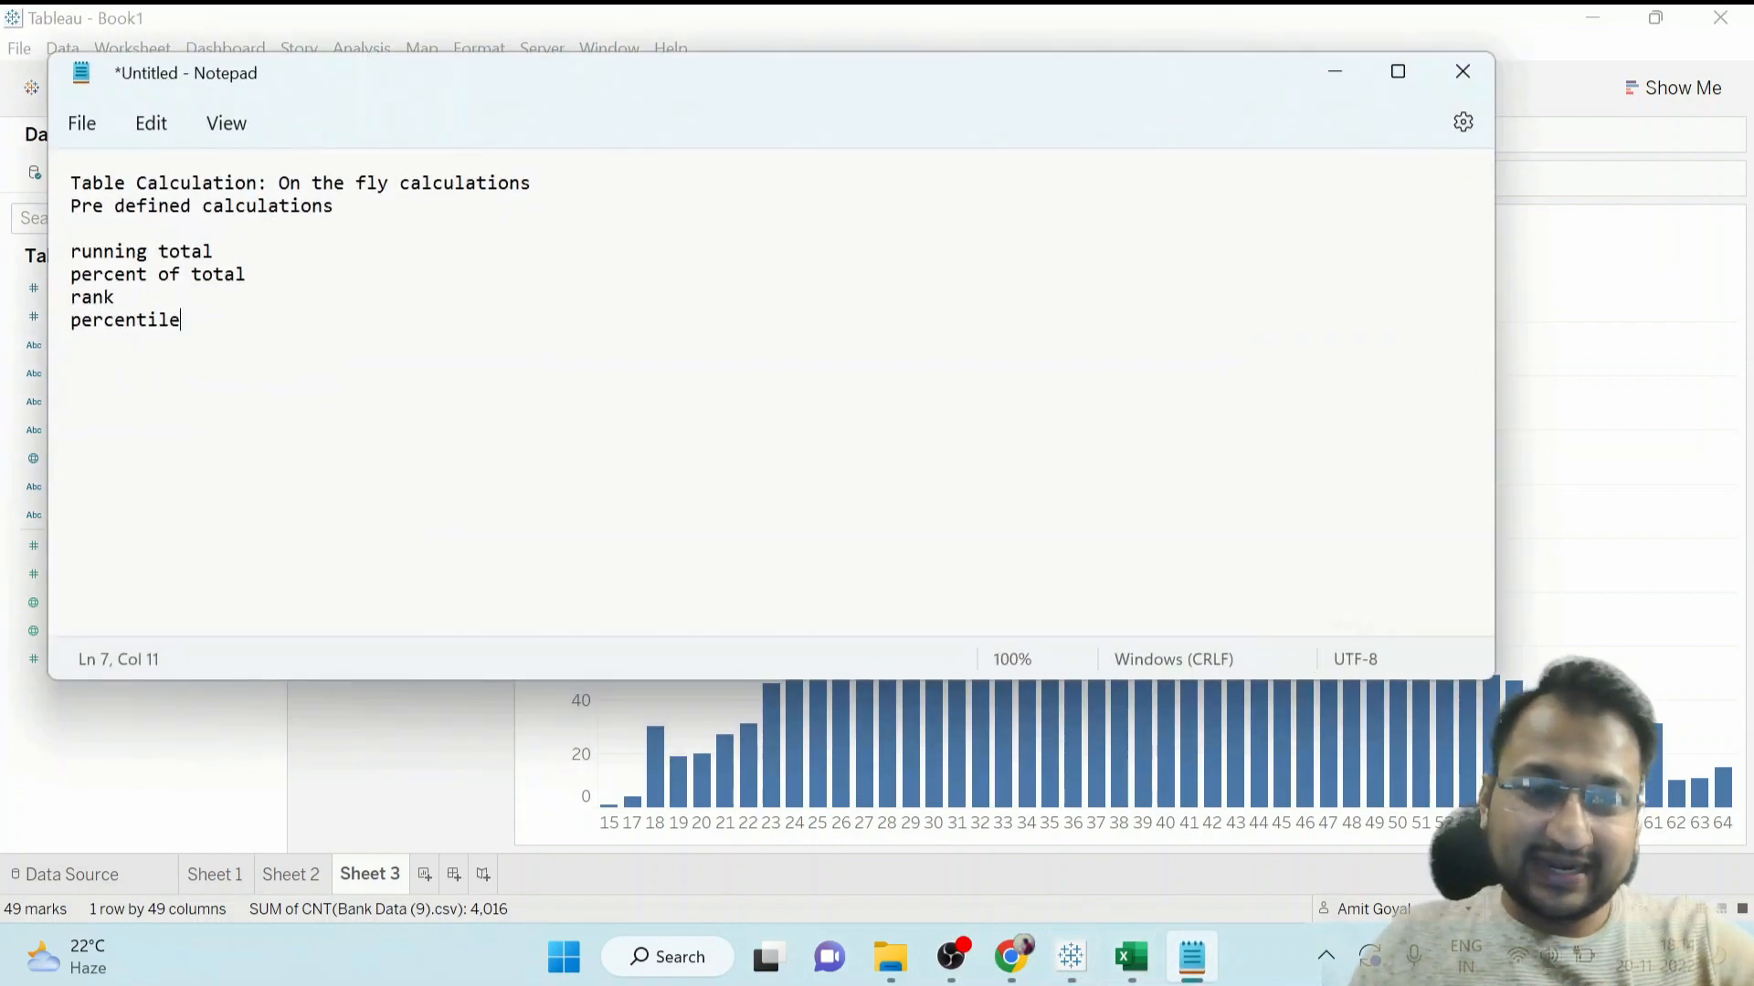
key("Return")
key("Return")
key("Return")
key("Return")
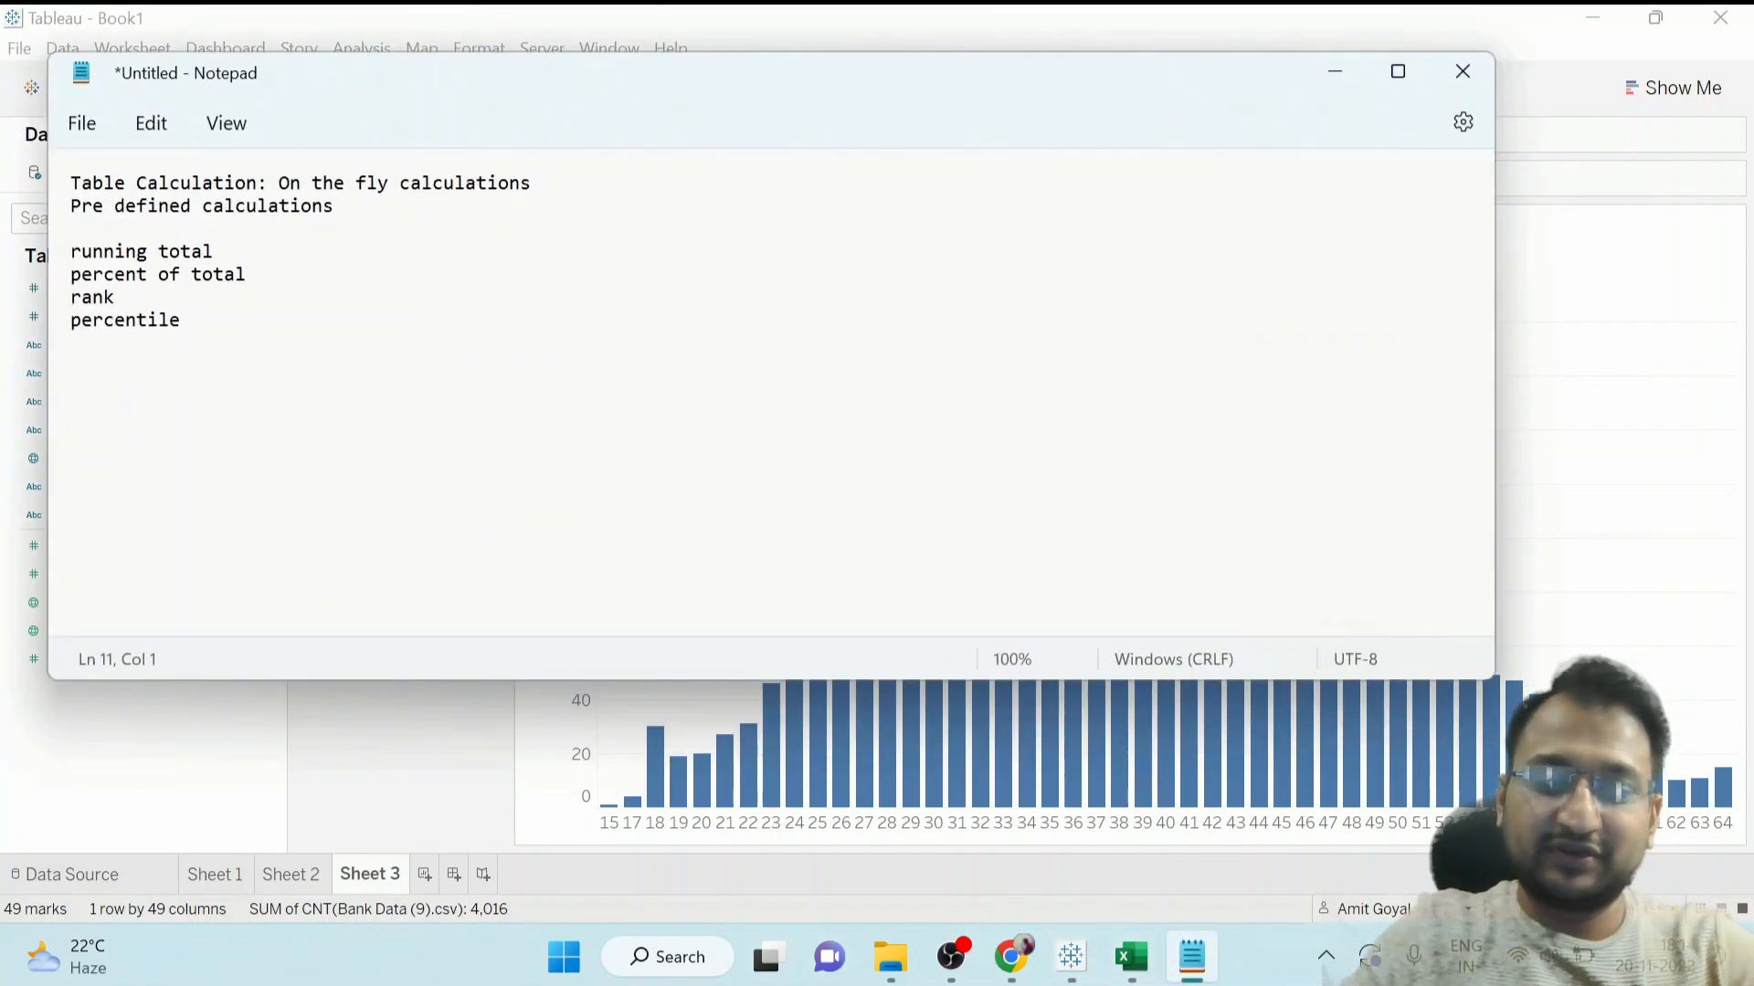
type("15-20")
key("Return")
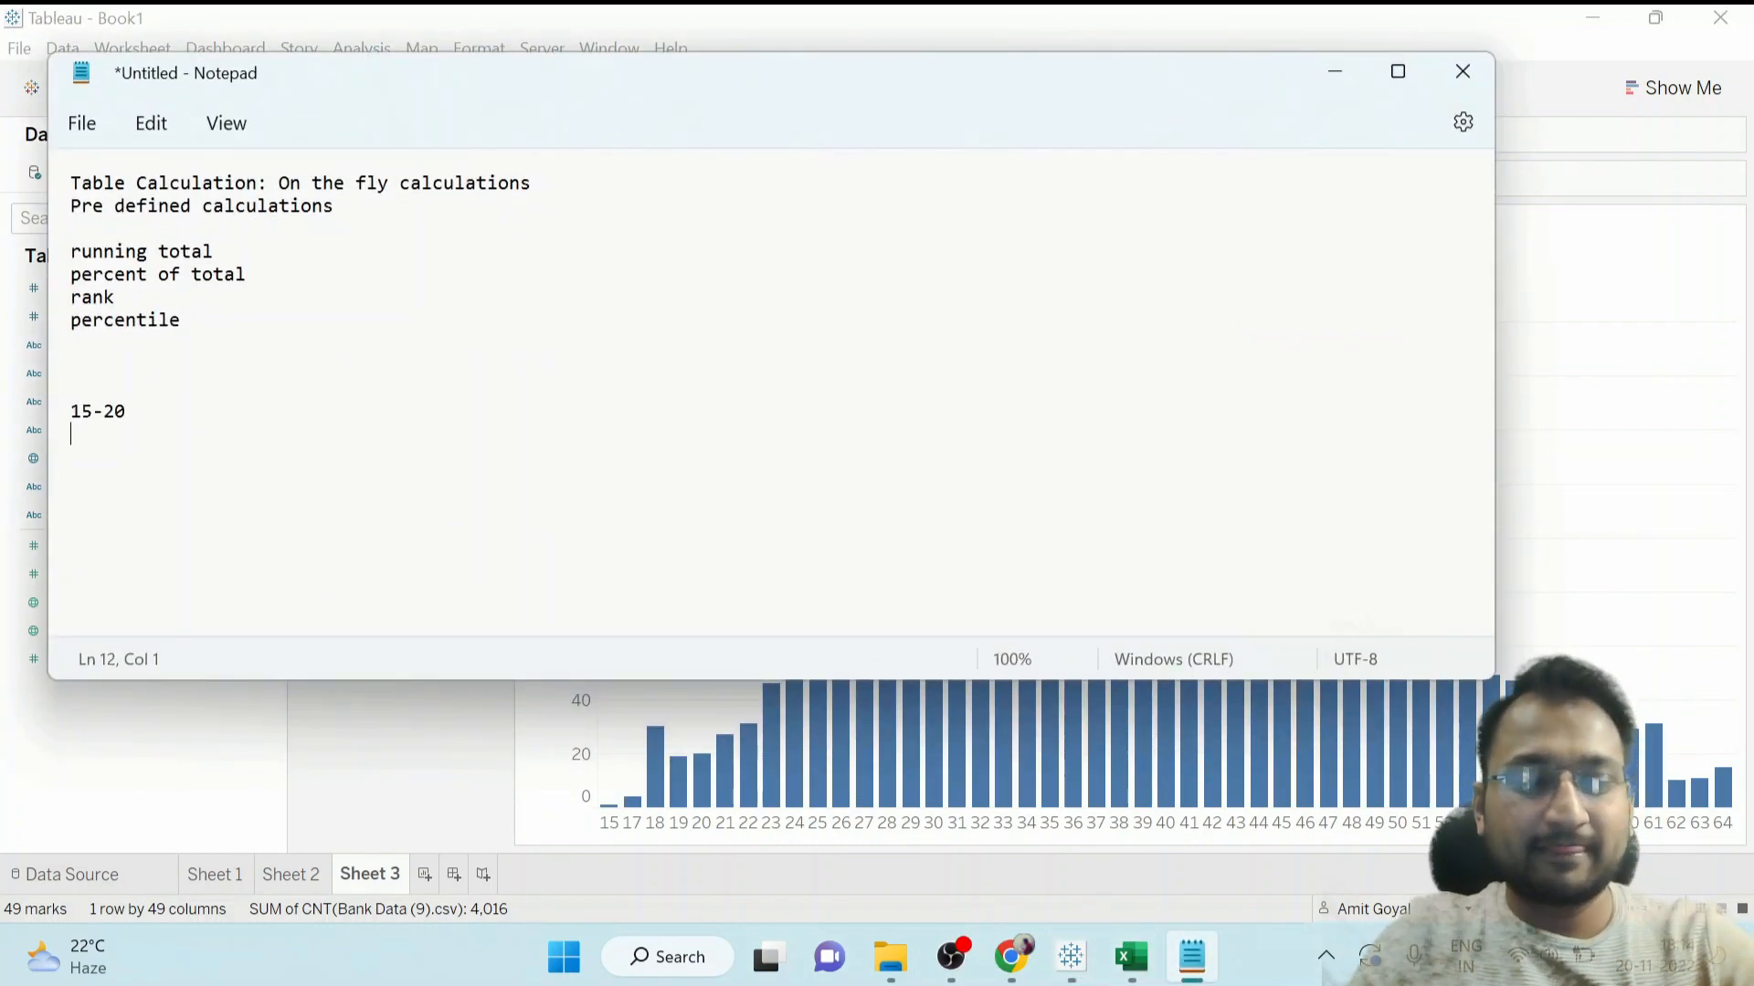
type("20-25")
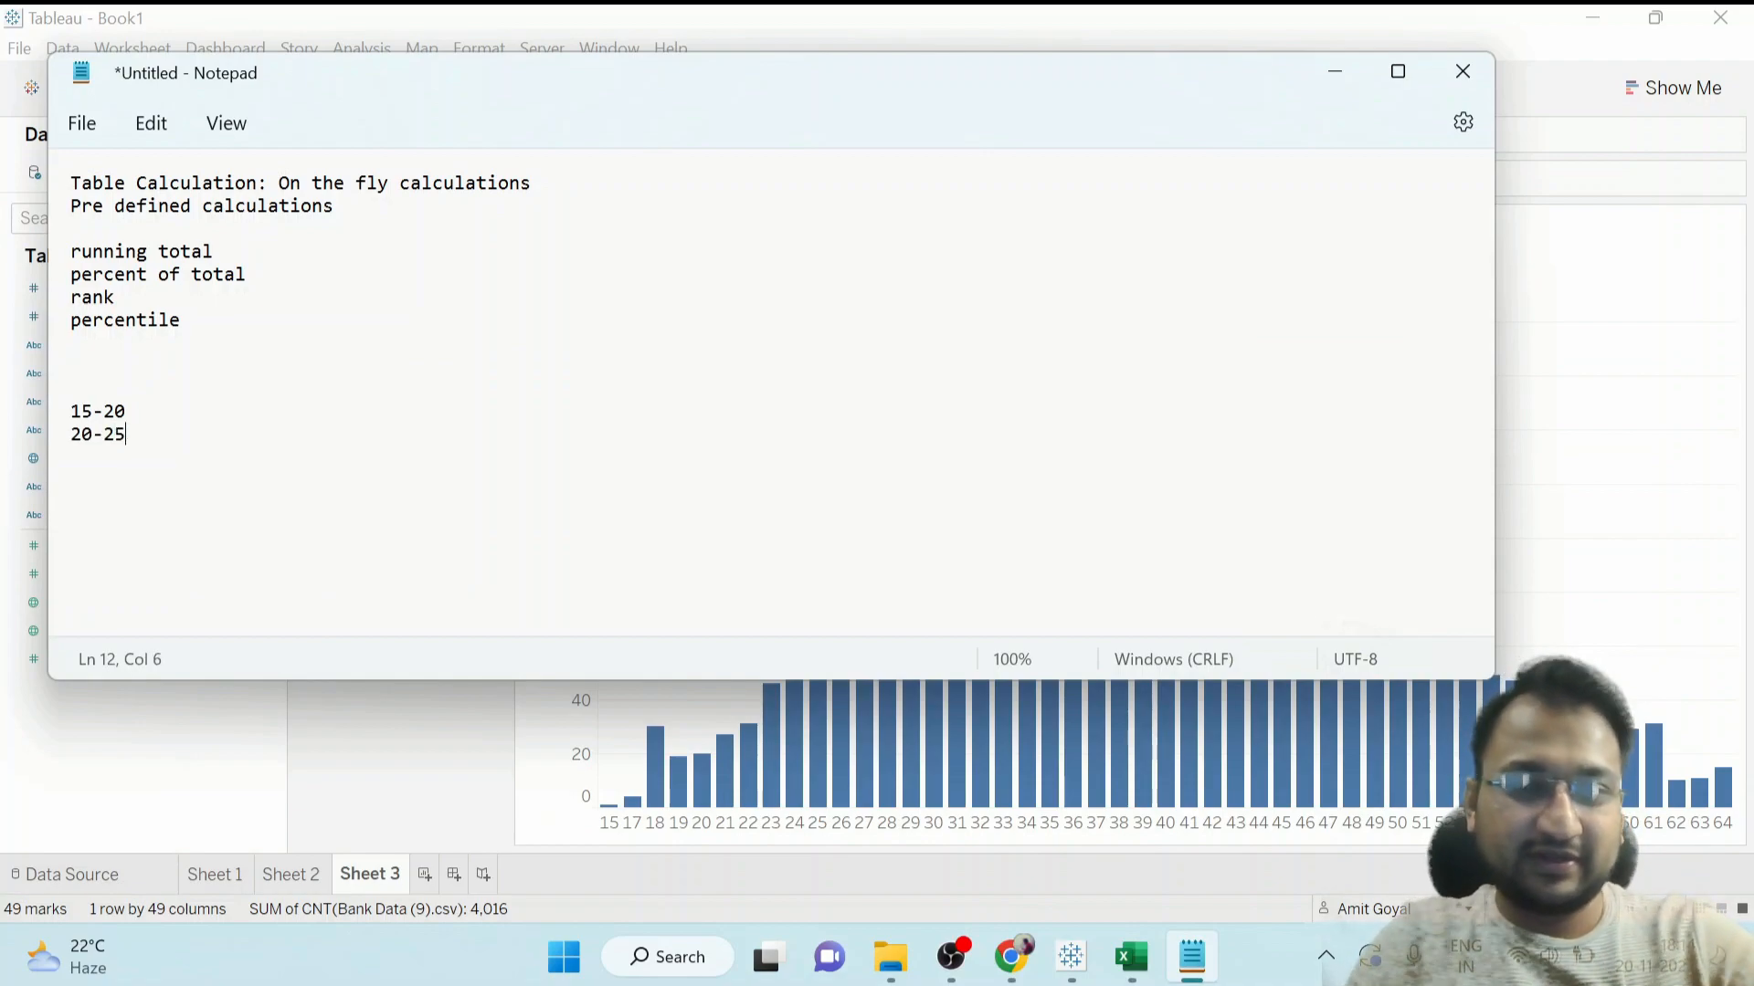
key("Return")
type("25-30")
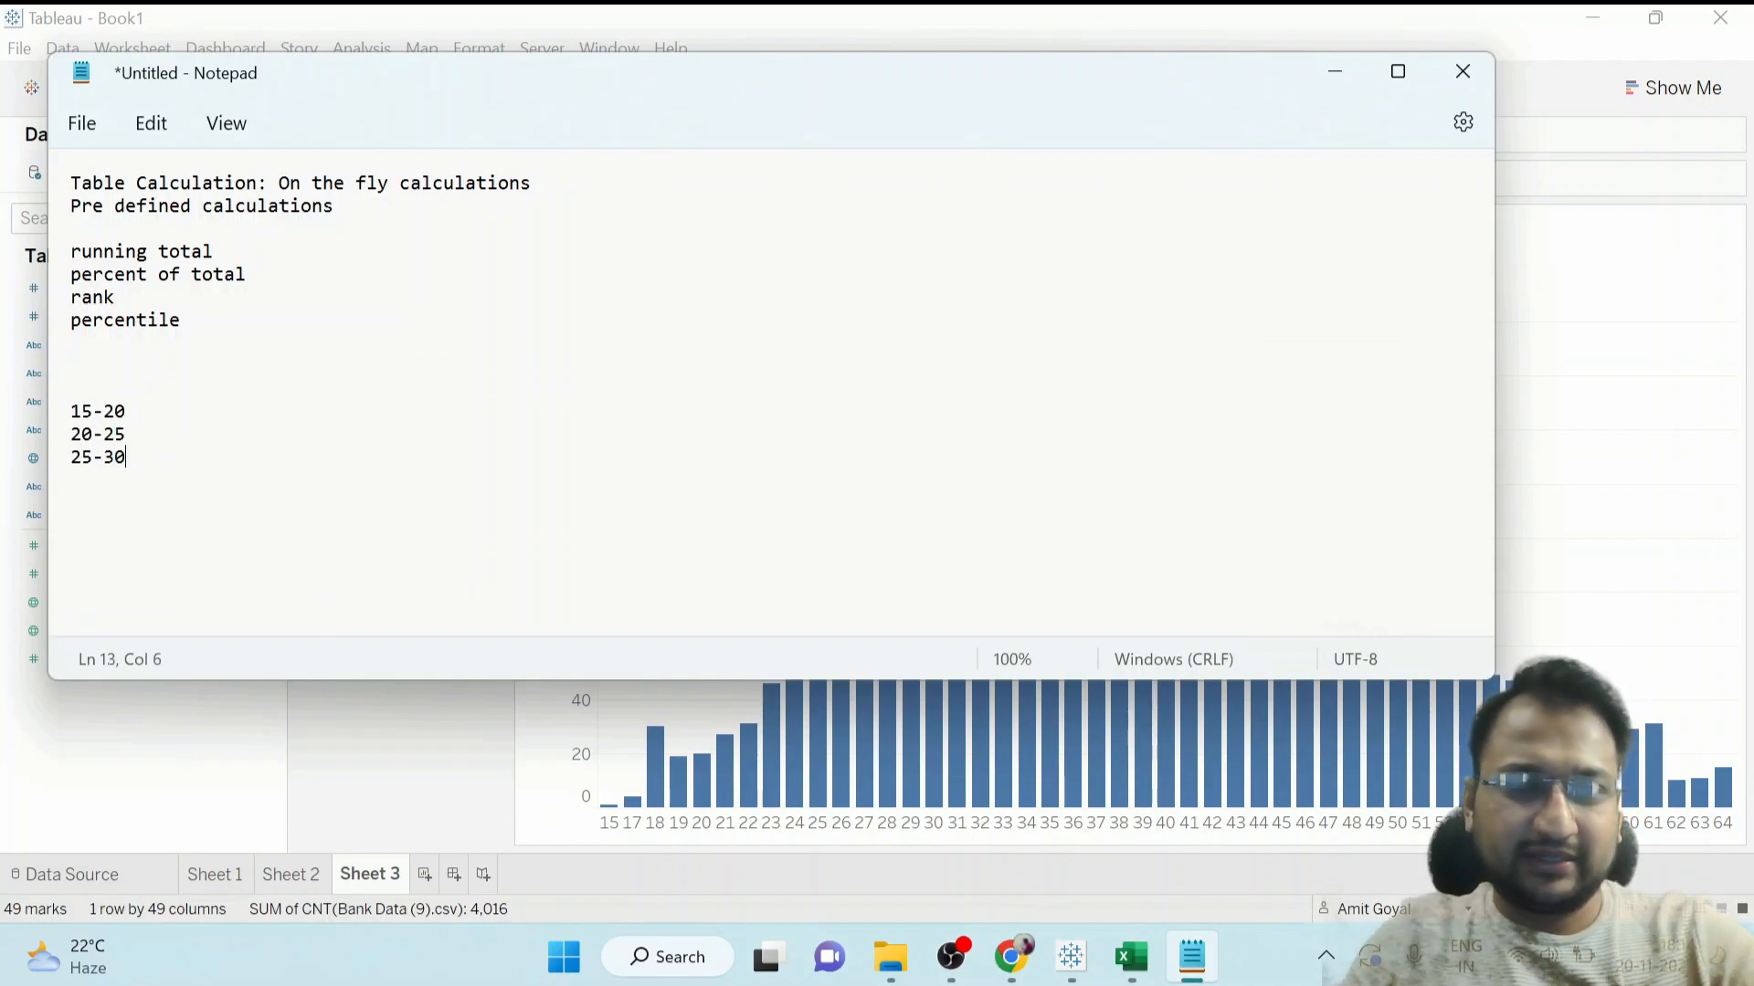
key("Return")
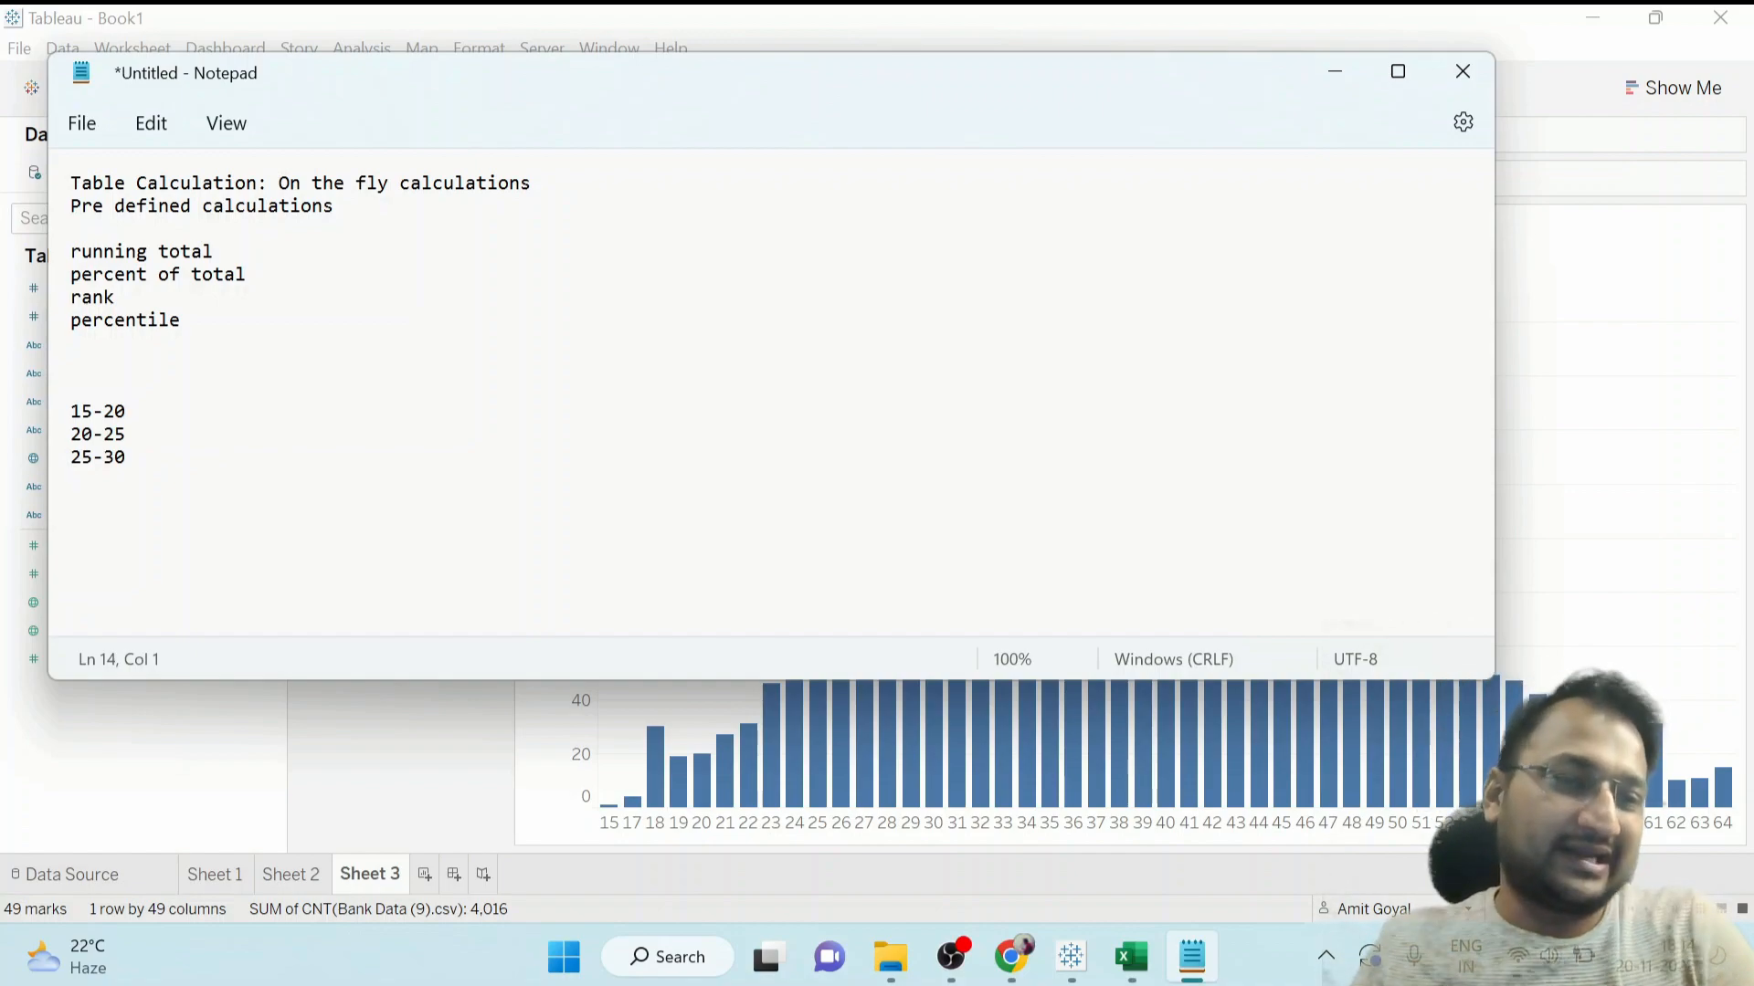
Add the heading "Bins" to the notes, two blank lines below the age ranges.
key("Return")
key("Return")
type("Bins")
key("Return")
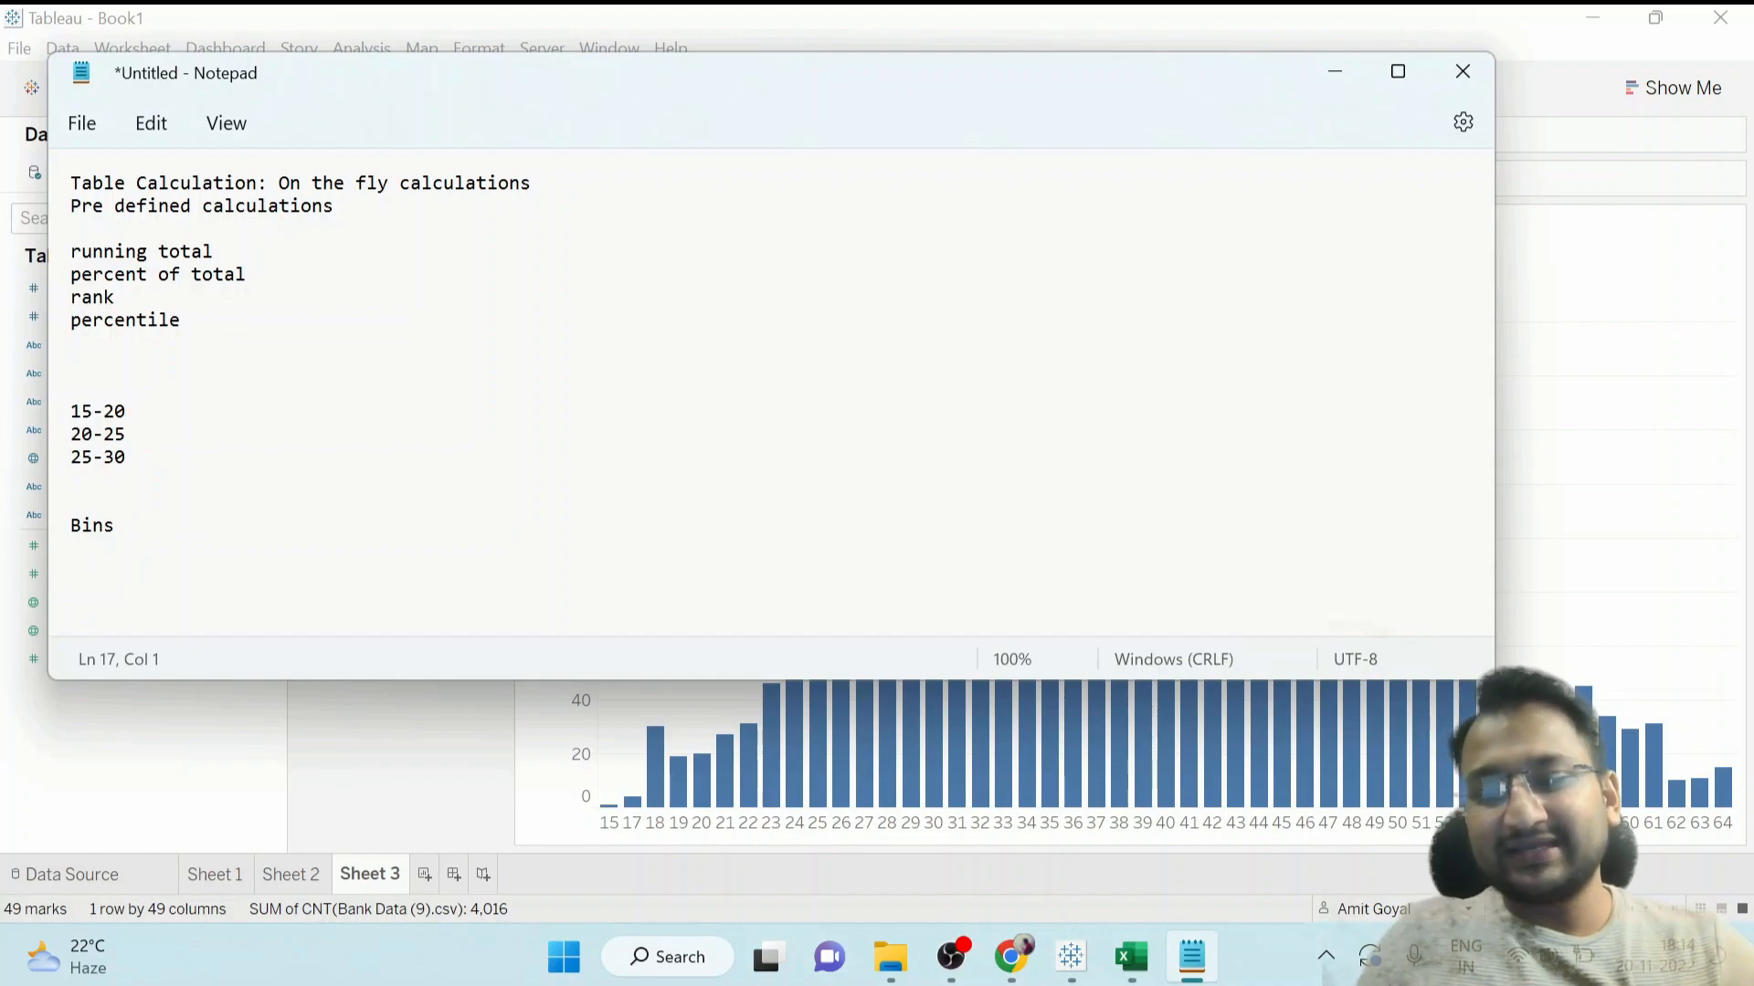
Write the line "Frequency distribution for continous variable" under the Bins heading.
key("Return")
type("Fre")
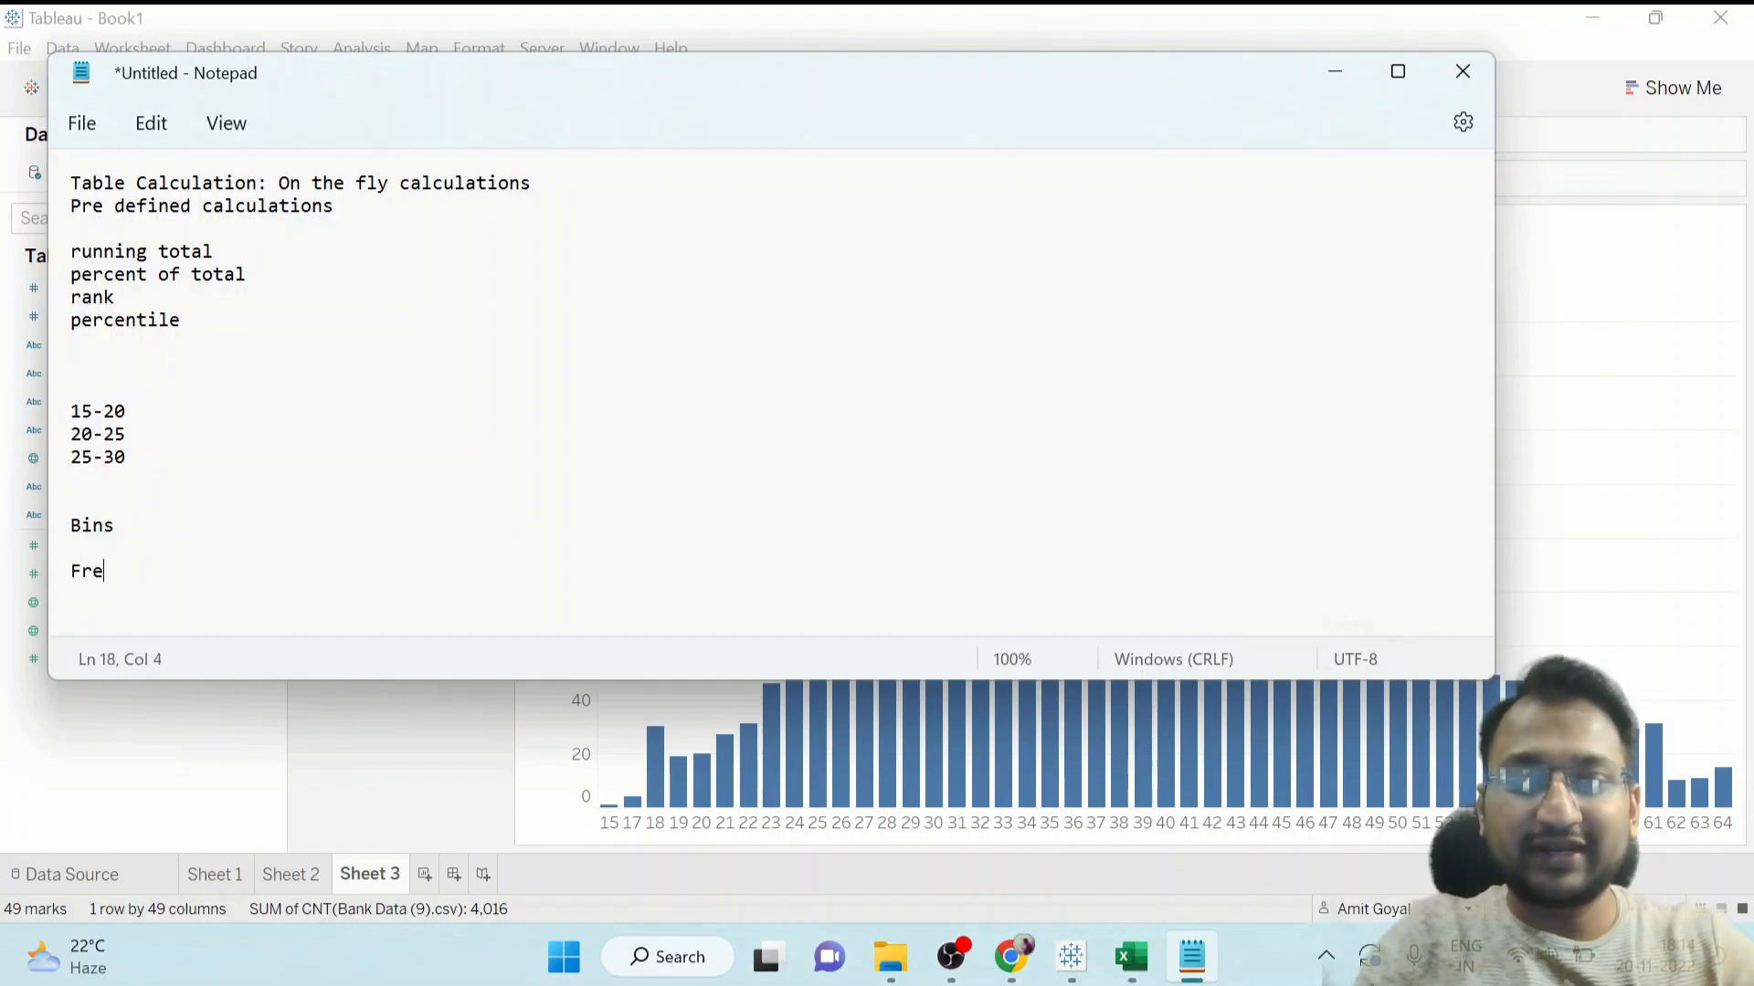
type("quency")
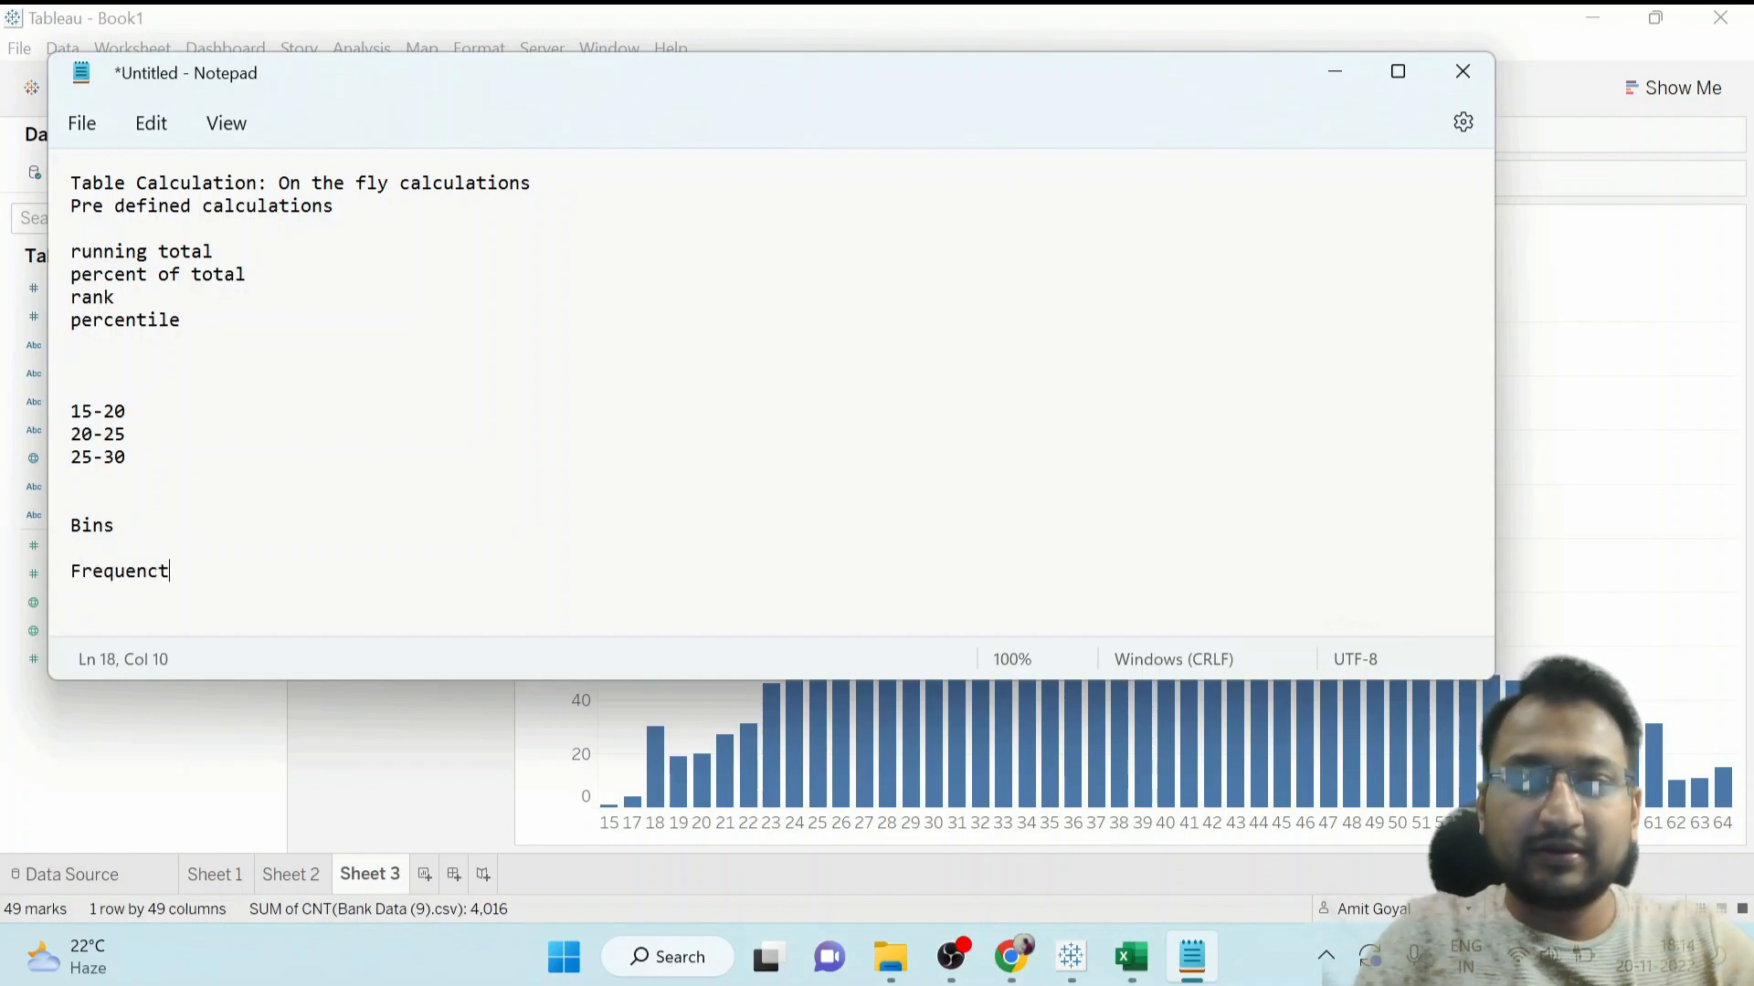
type(" dirs")
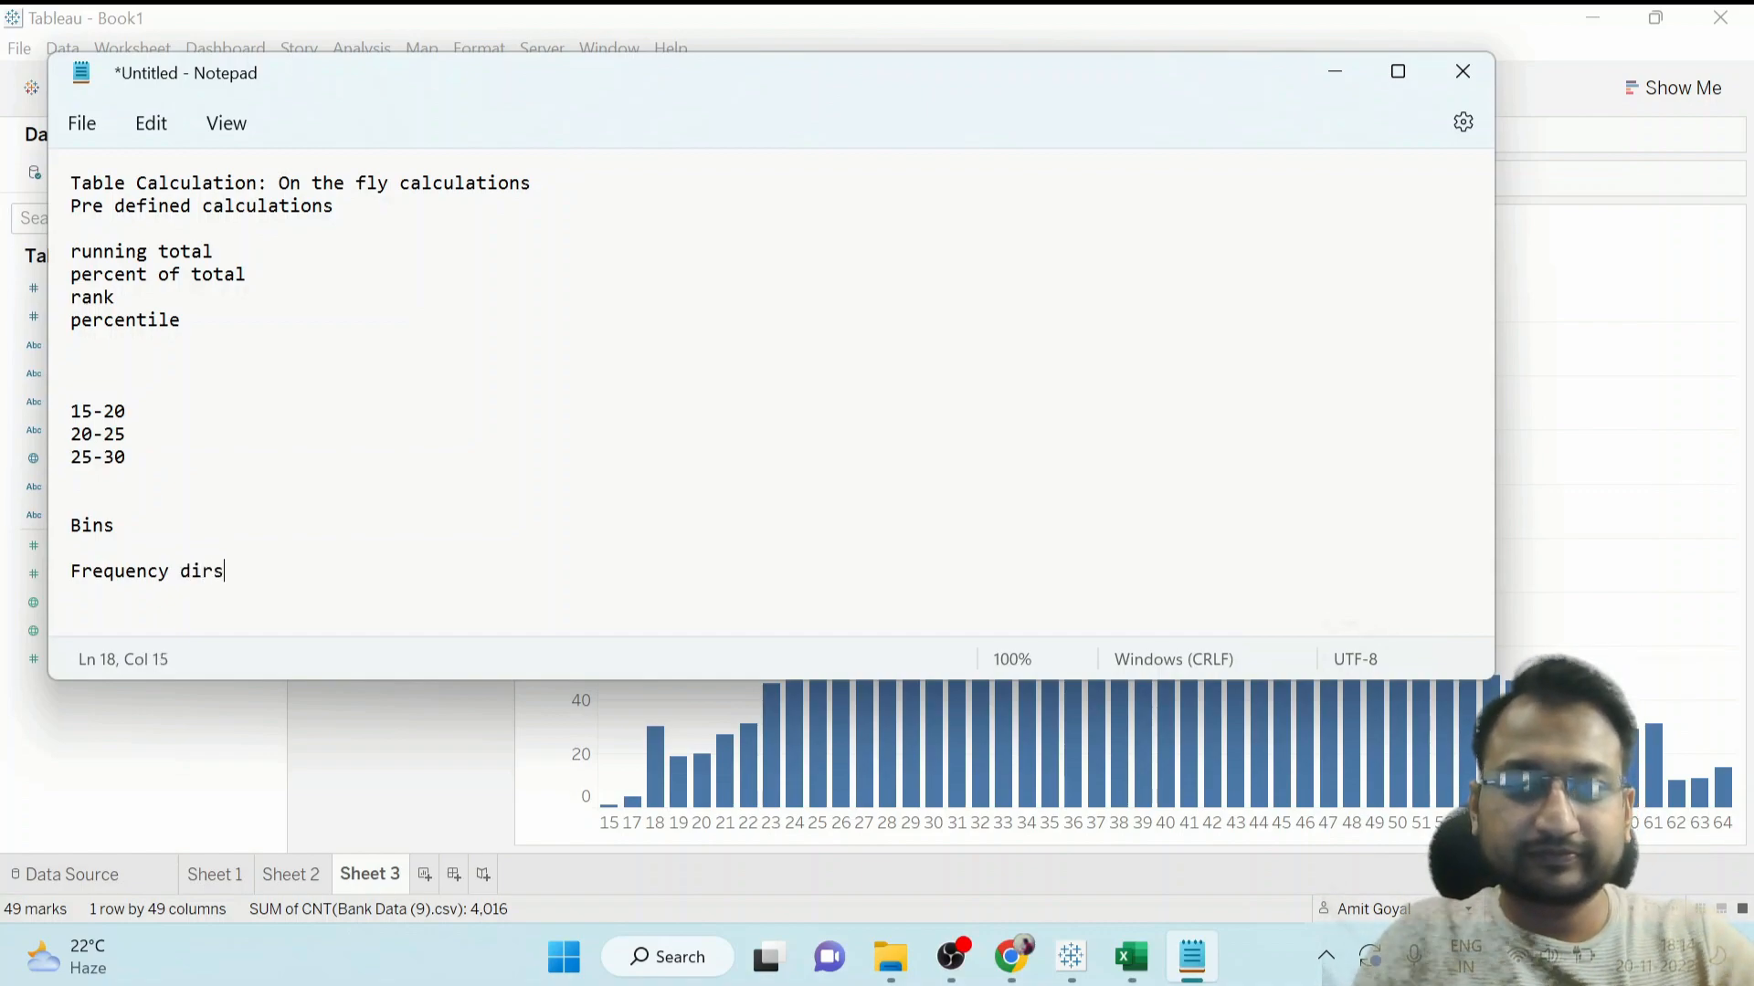
key("BackSpace")
key("BackSpace")
type("stri")
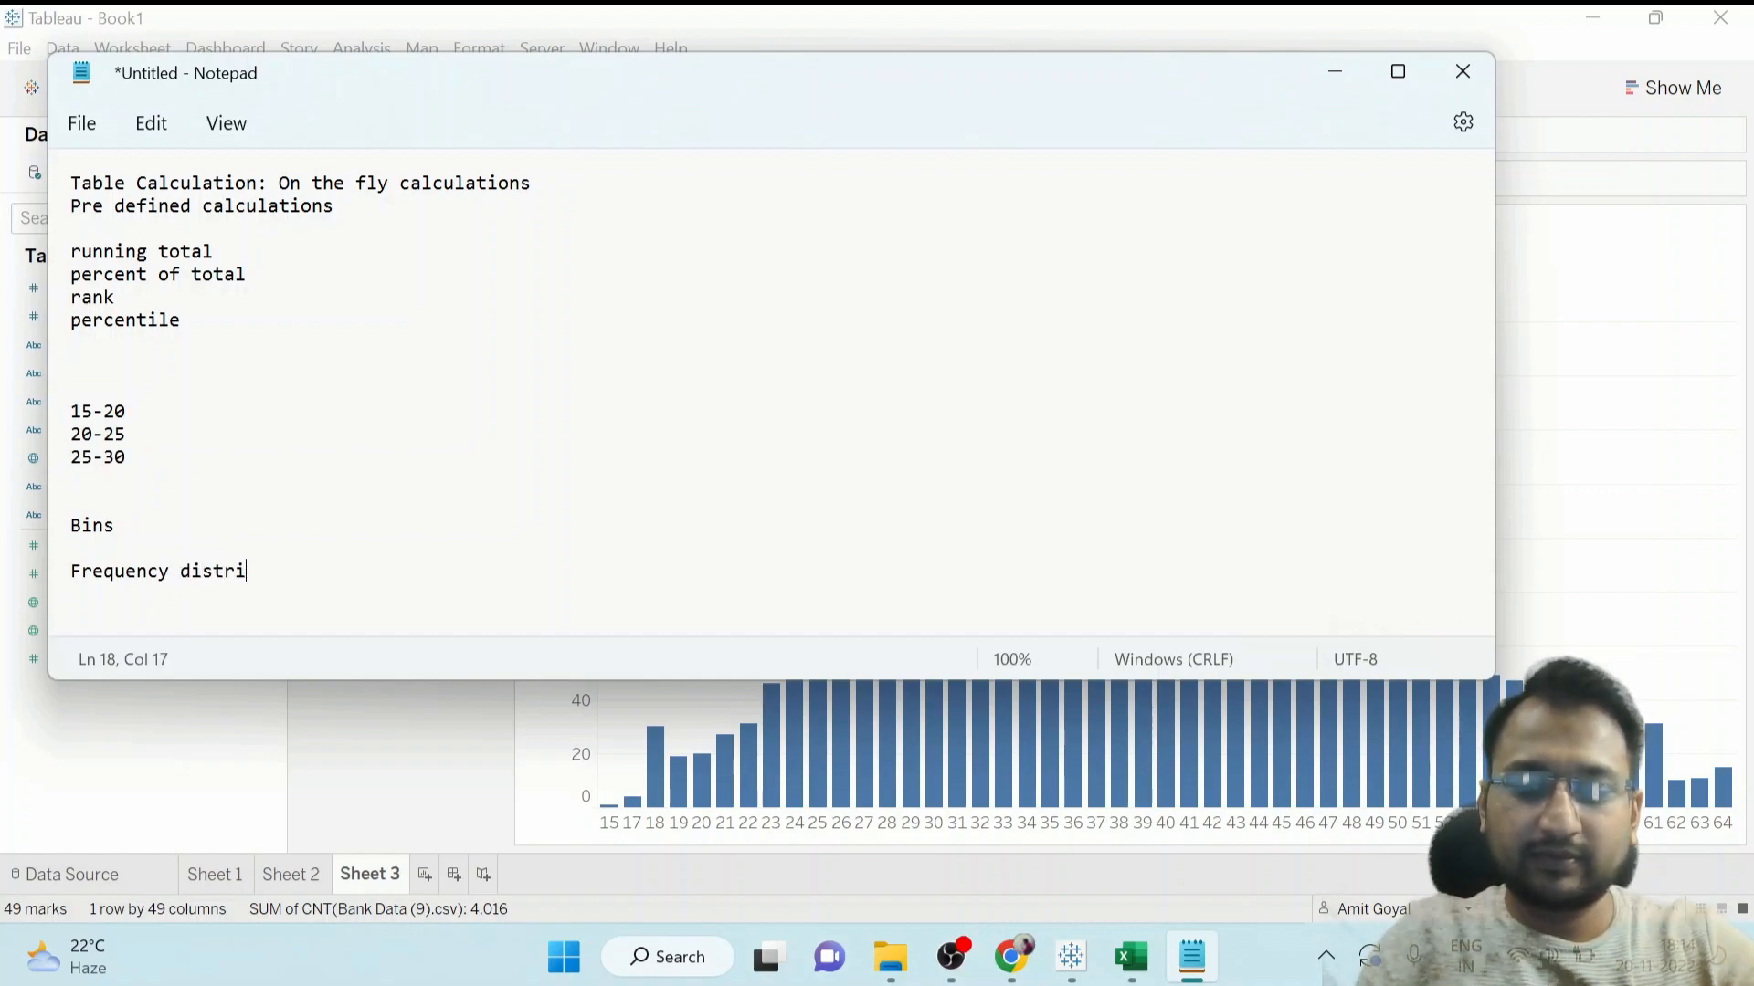
type("bution")
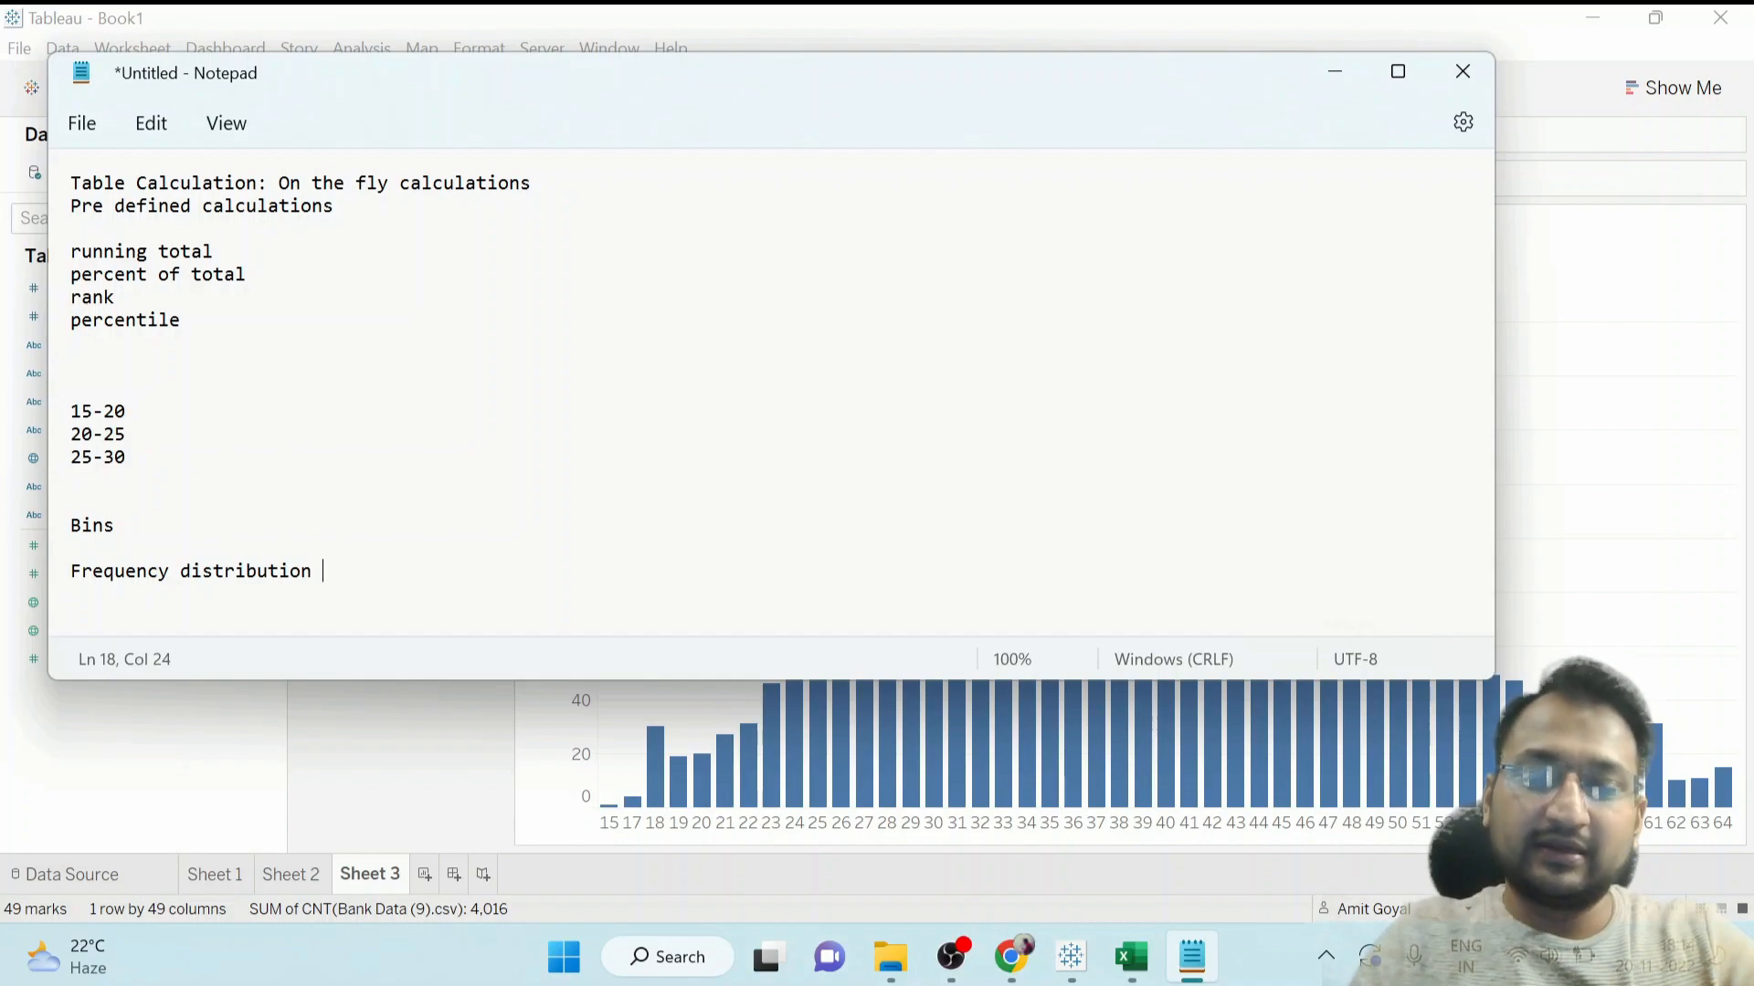
type(" for")
type("n")
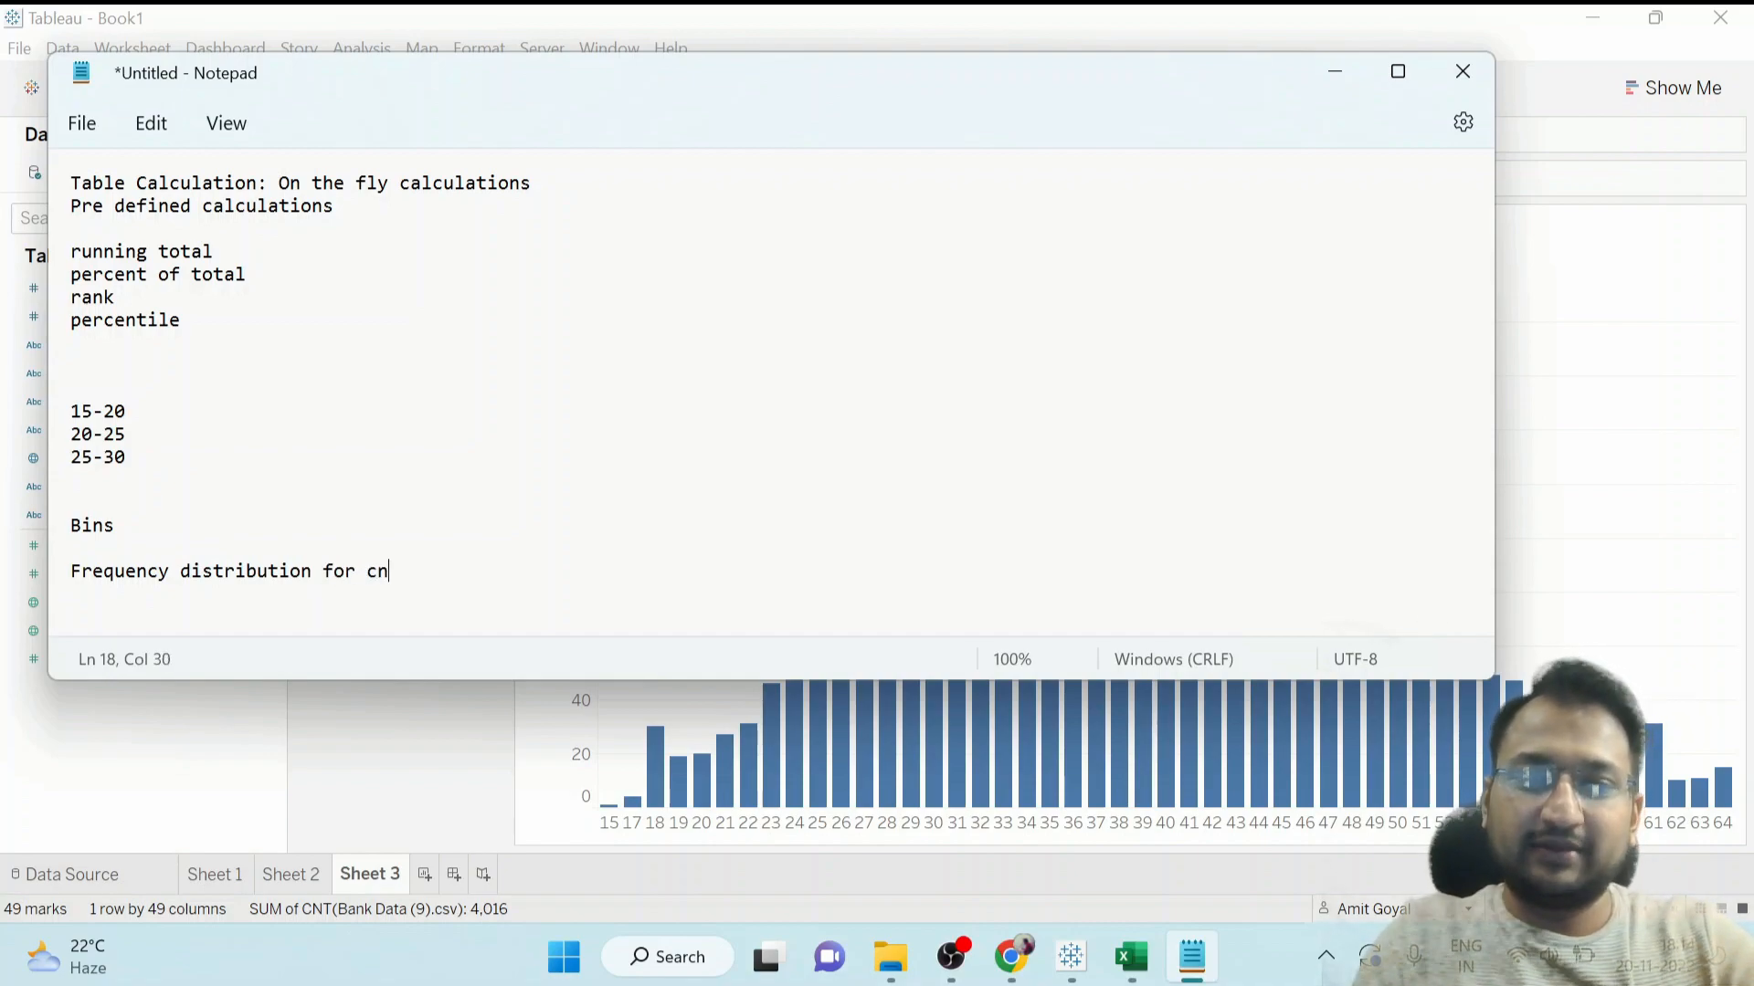
key("BackSpace")
type("ontinous ")
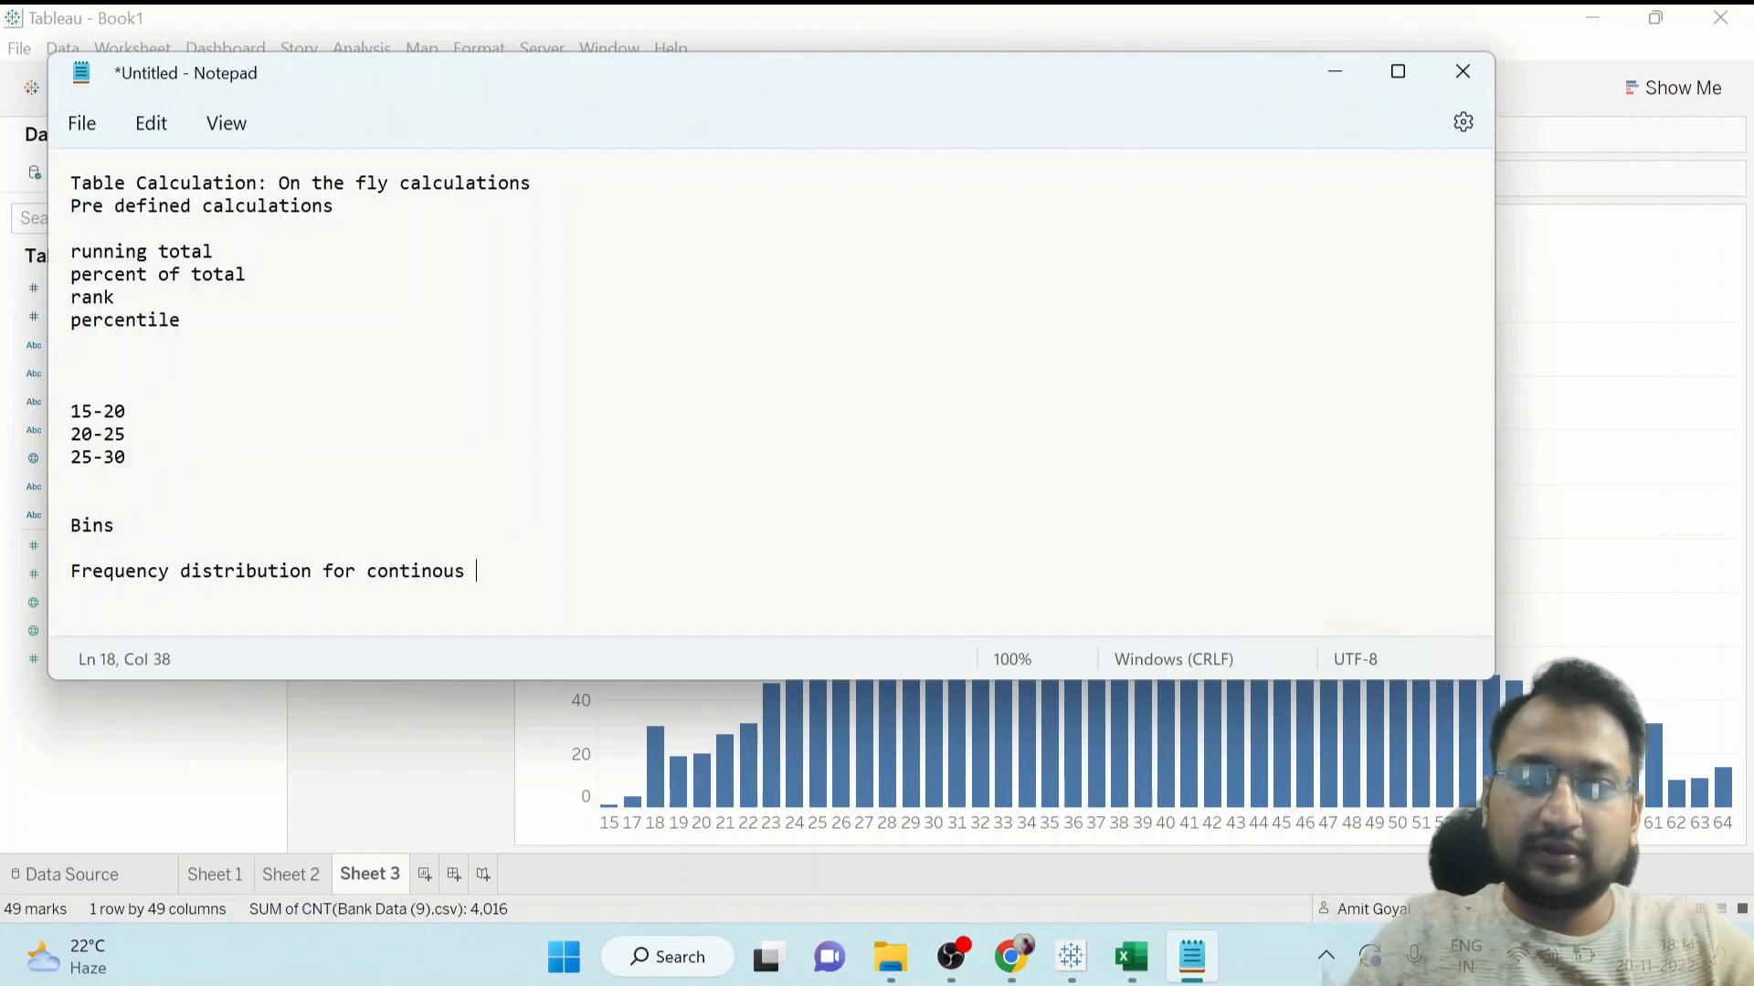
type("variable")
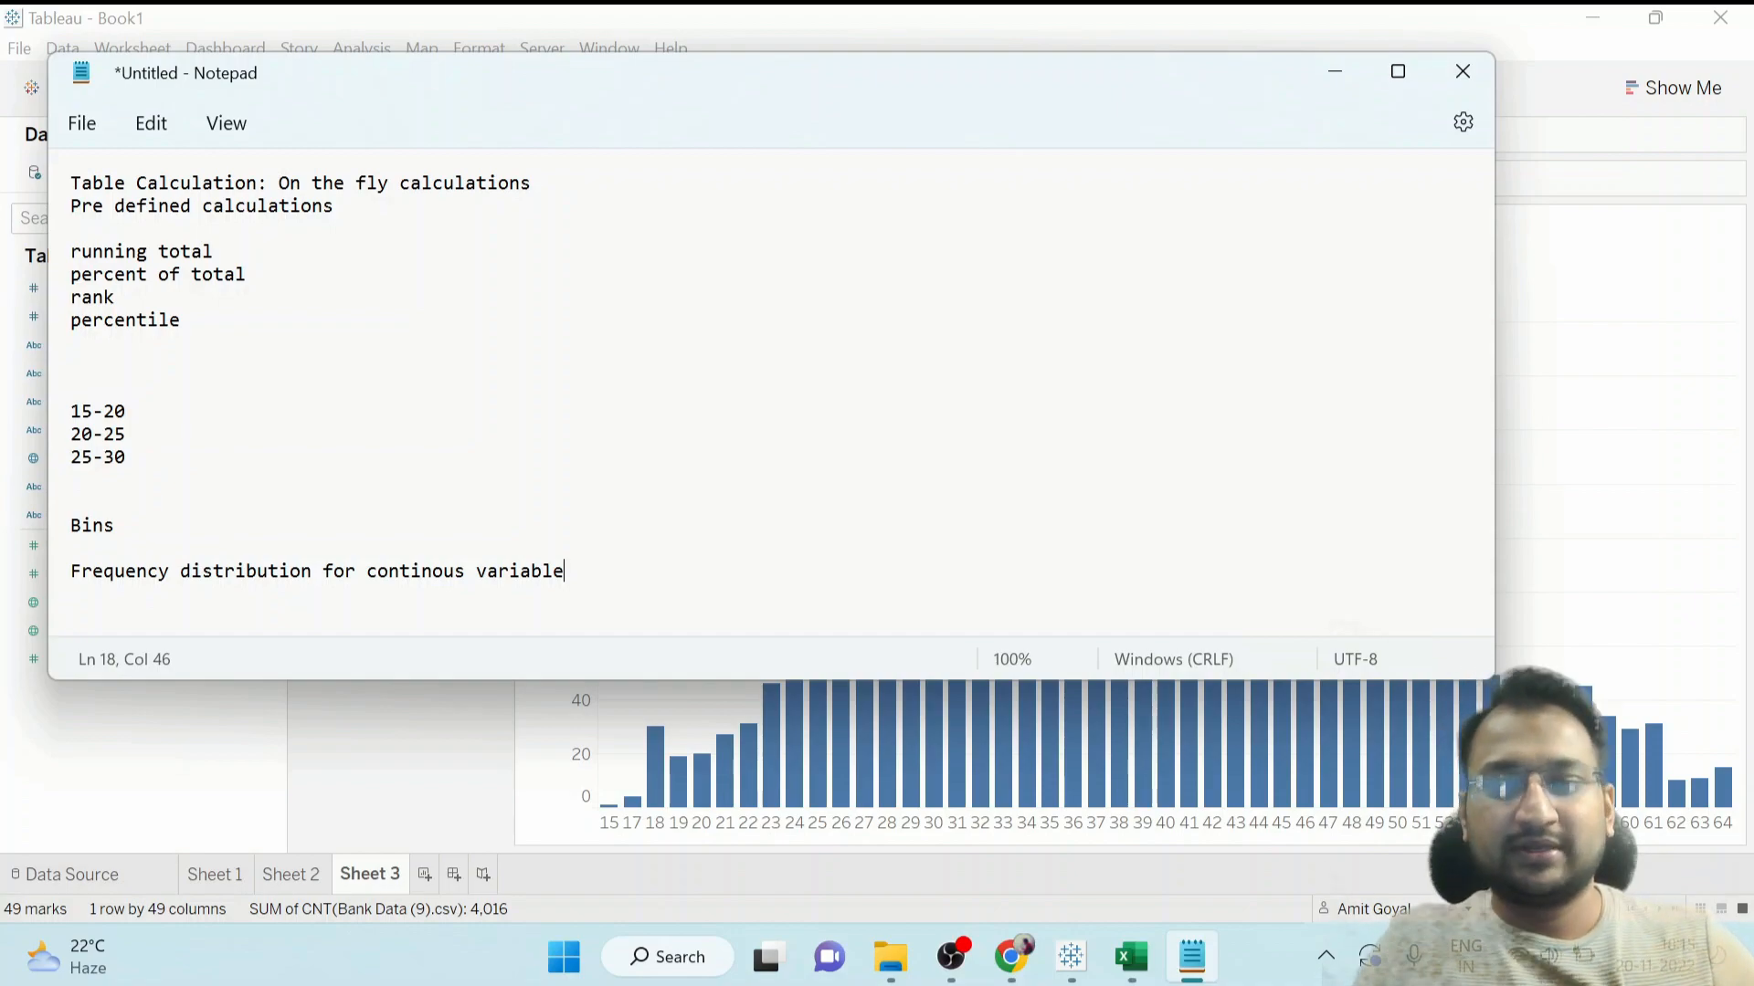
Add the note "Discrete -- Countable" below the frequency distribution line, separated by a blank line.
key("Return")
key("Return")
type("Ds")
key("BackSpace")
type("iscrete -- Co")
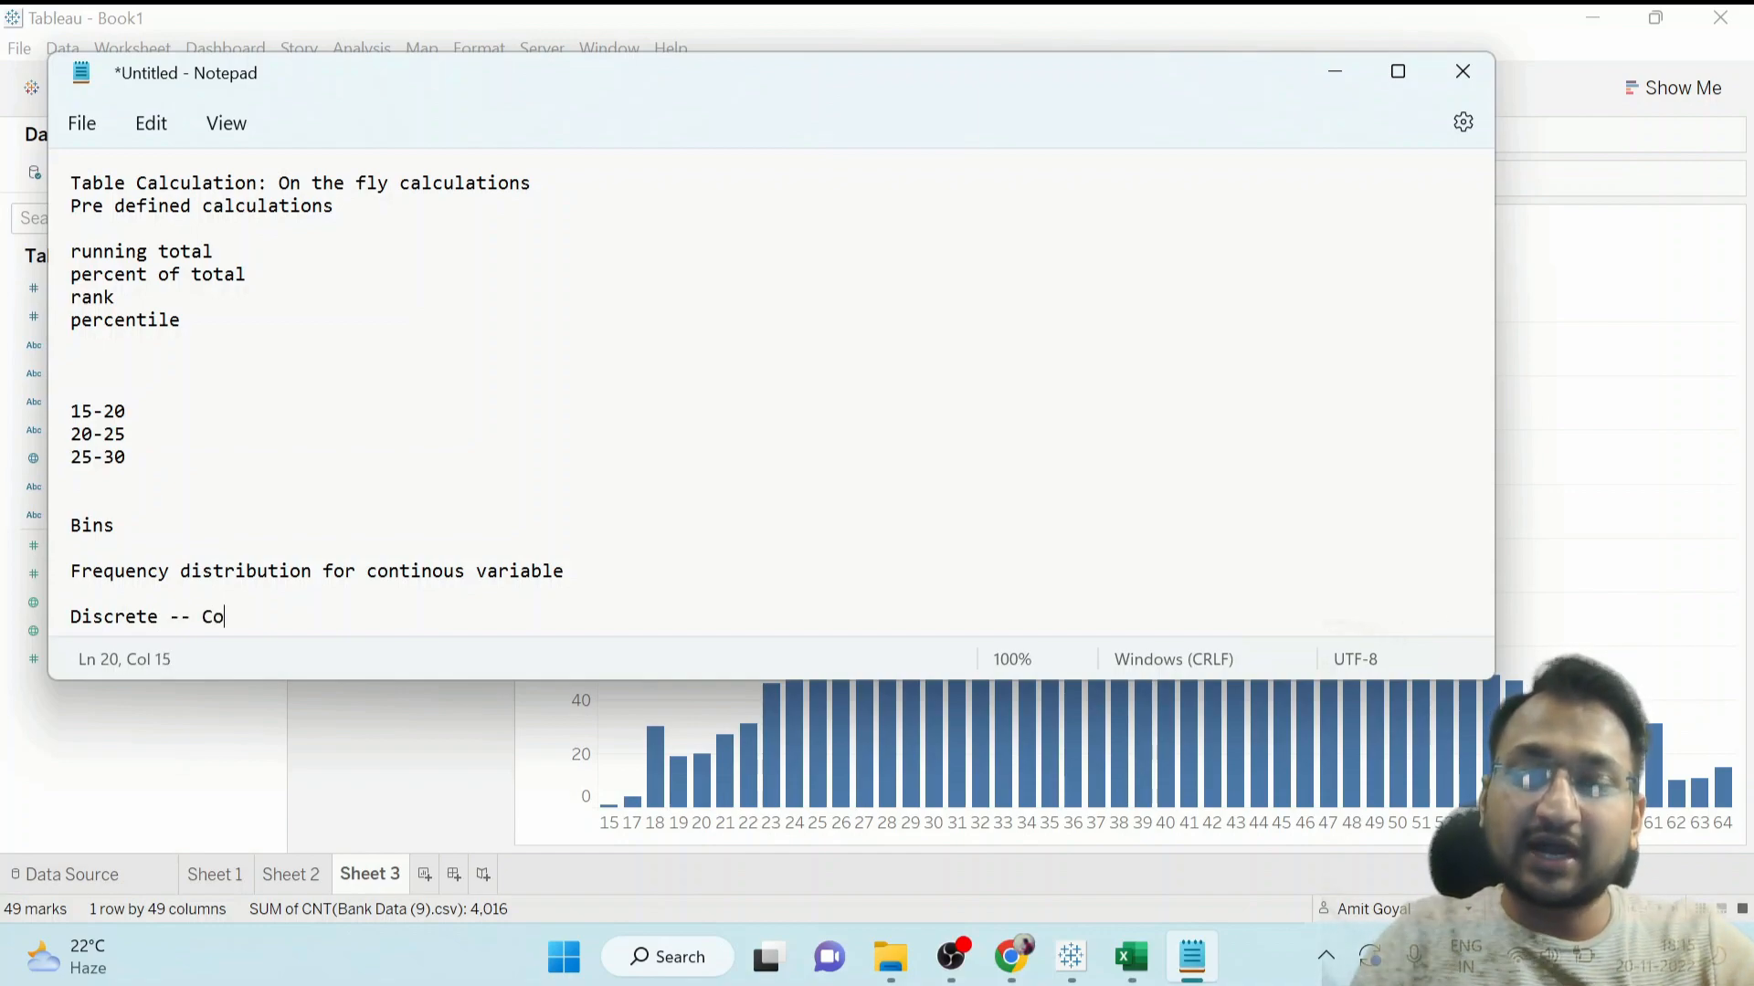
type("untable")
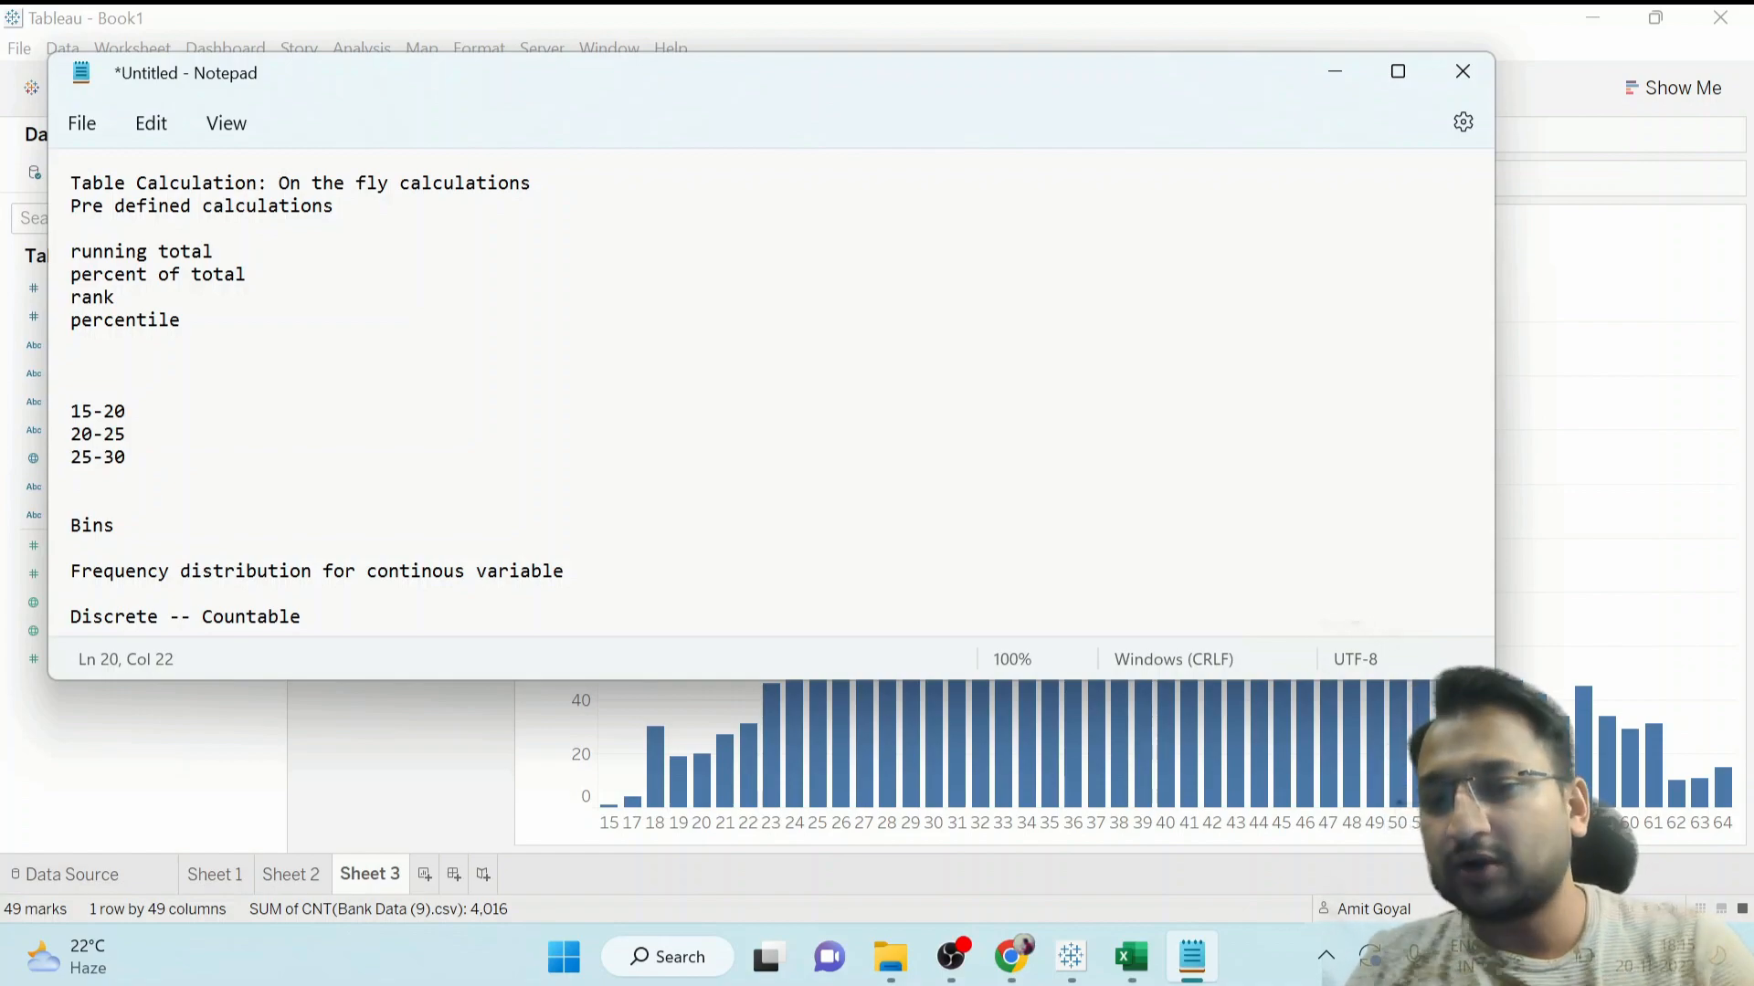
Switch back to Tableau and create bins from the Age field with a bin size of 5.
left_click(354, 742)
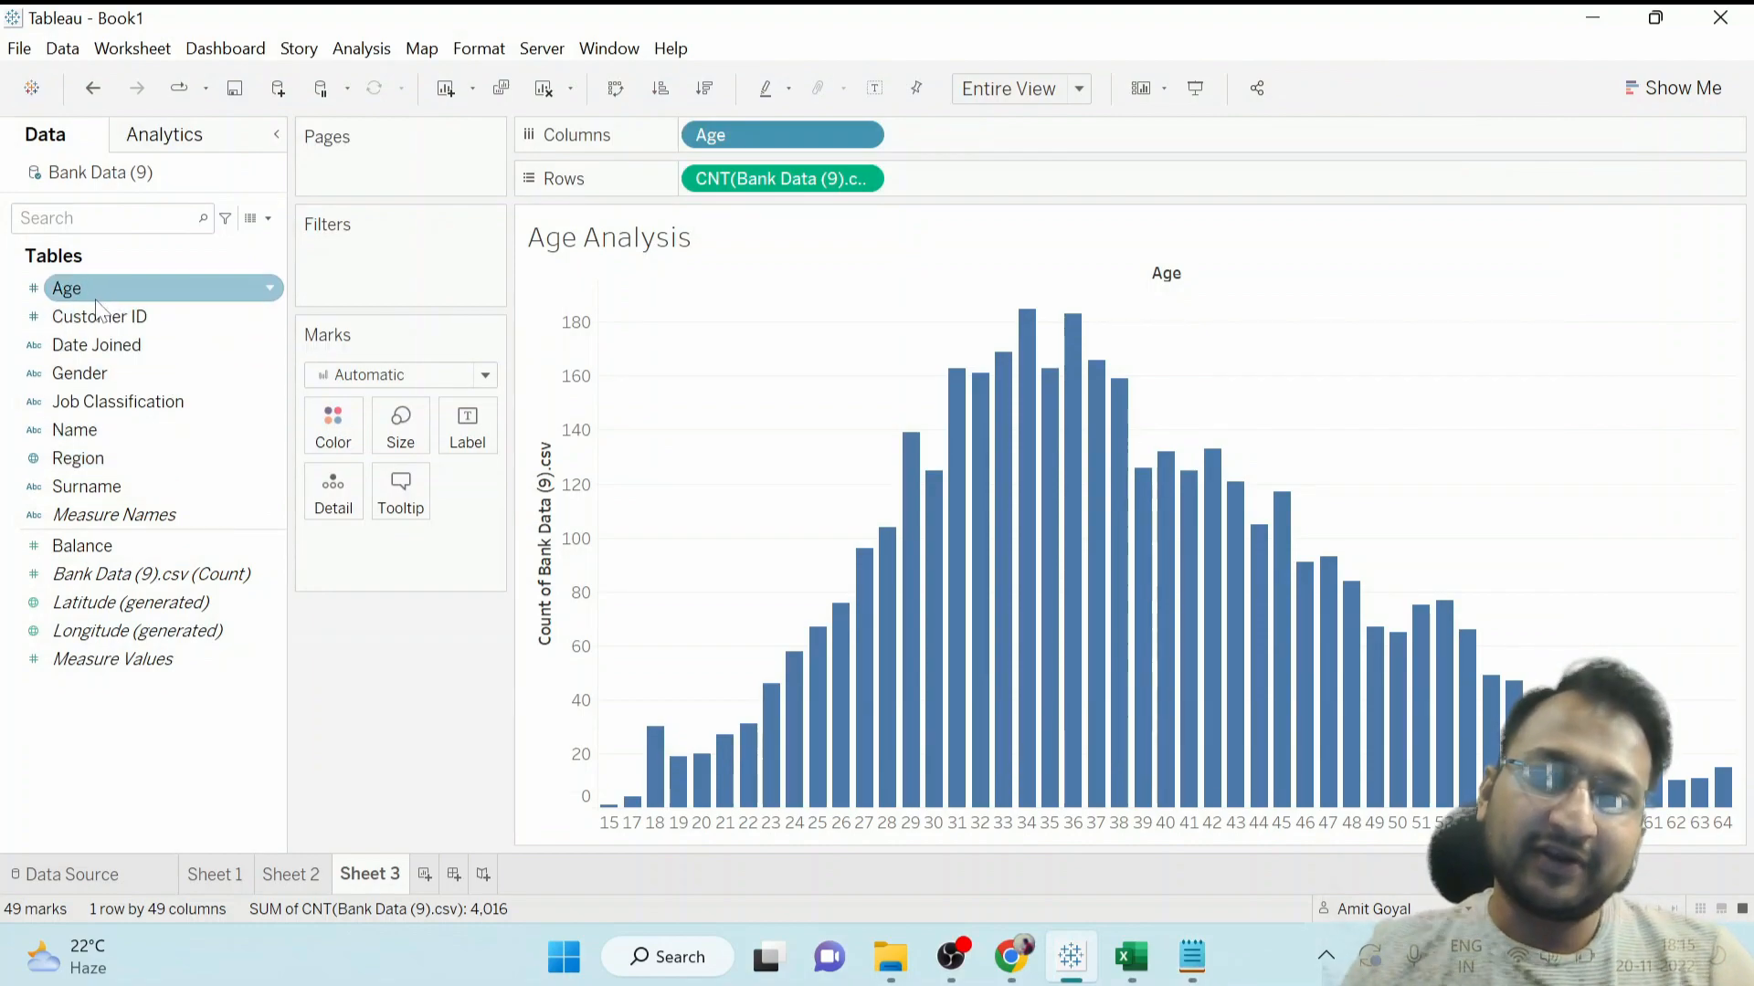
right_click(122, 291)
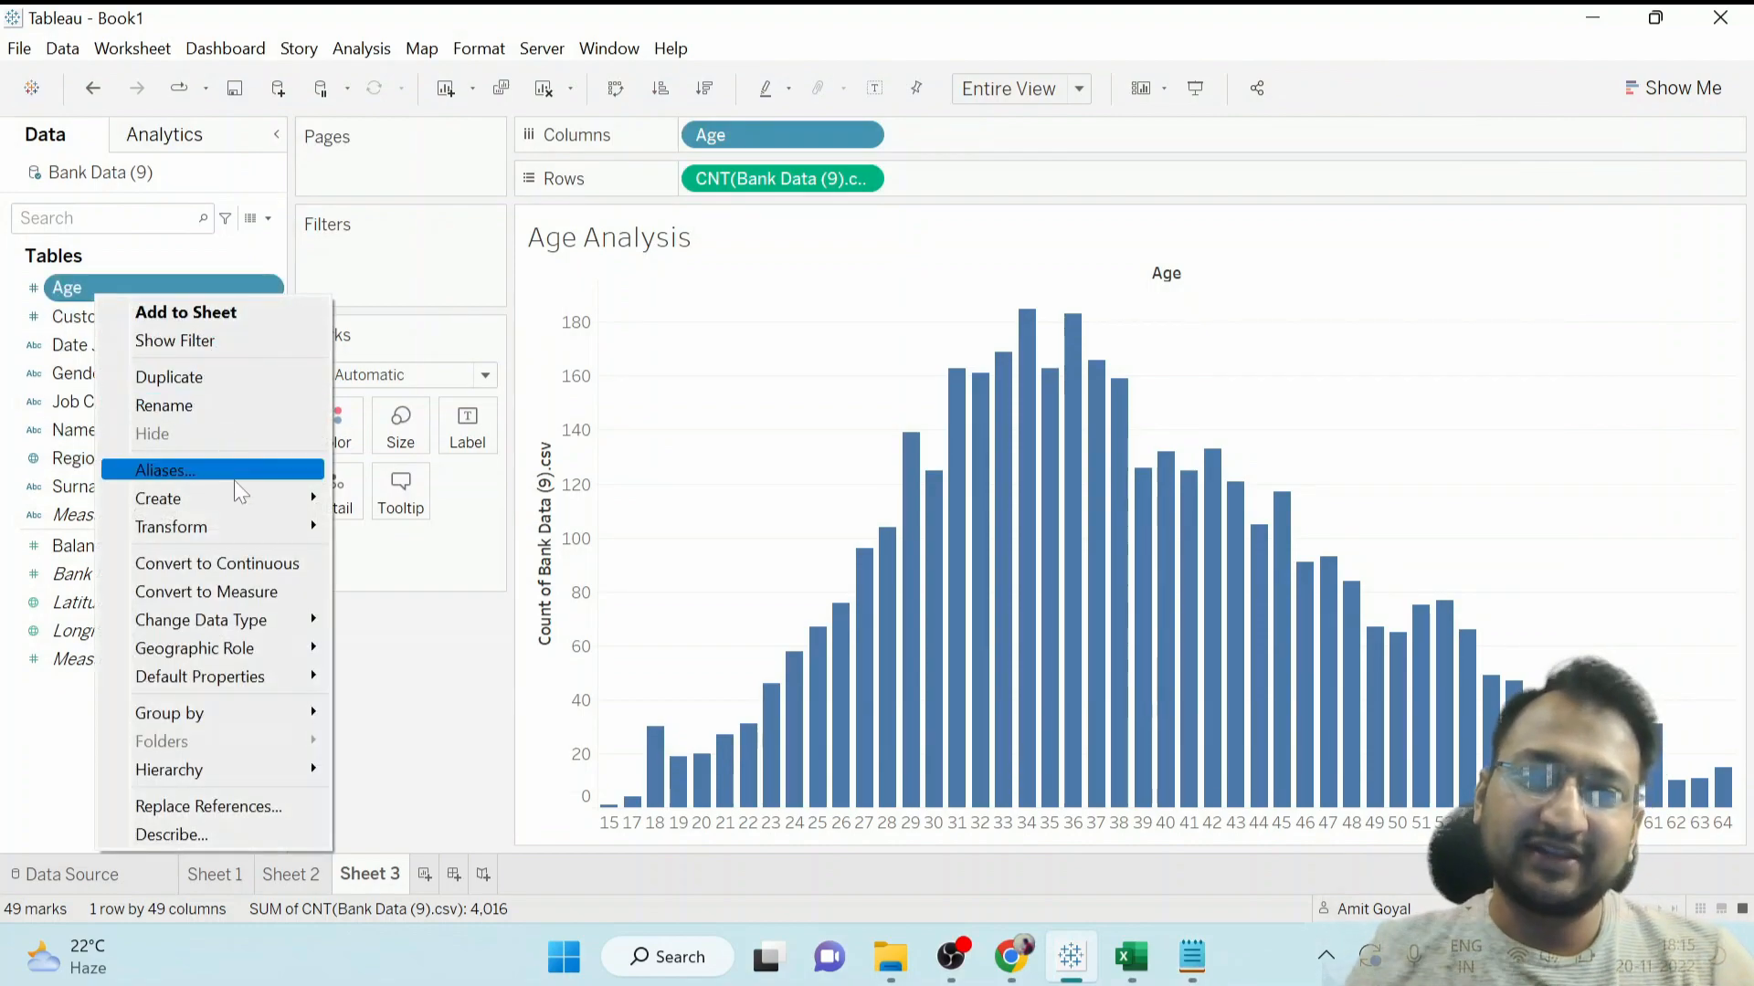
mouse_move(234, 494)
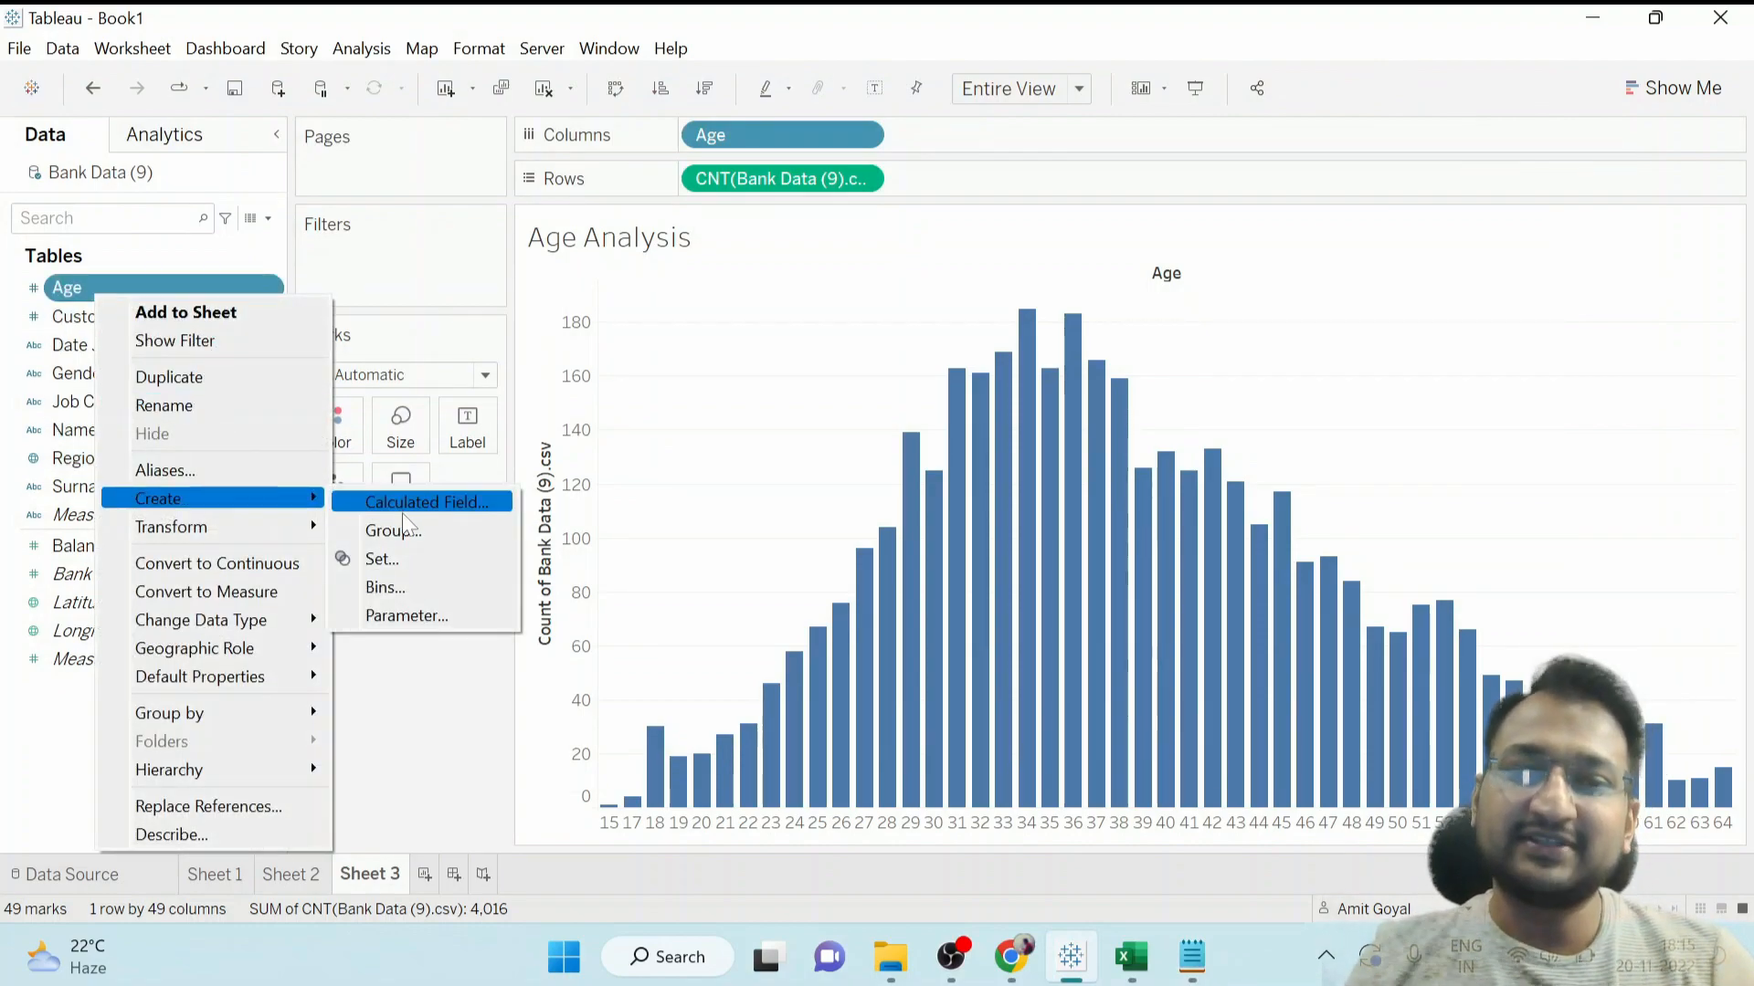
left_click(402, 590)
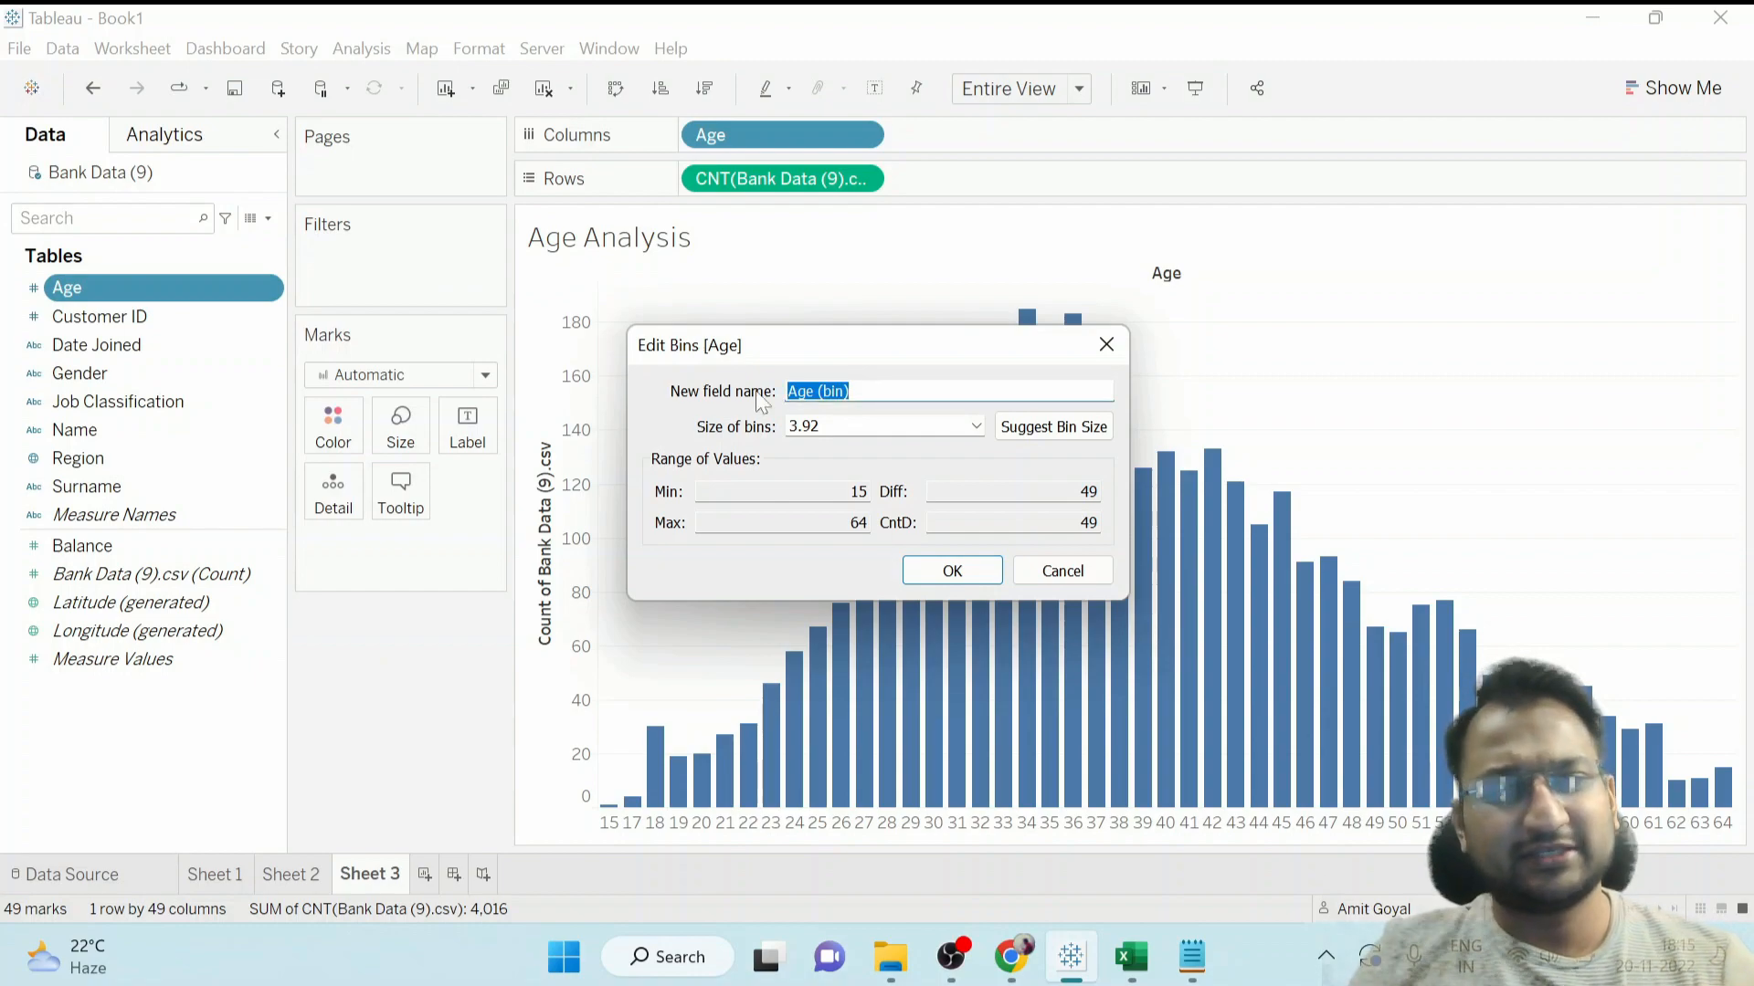
key("Tab")
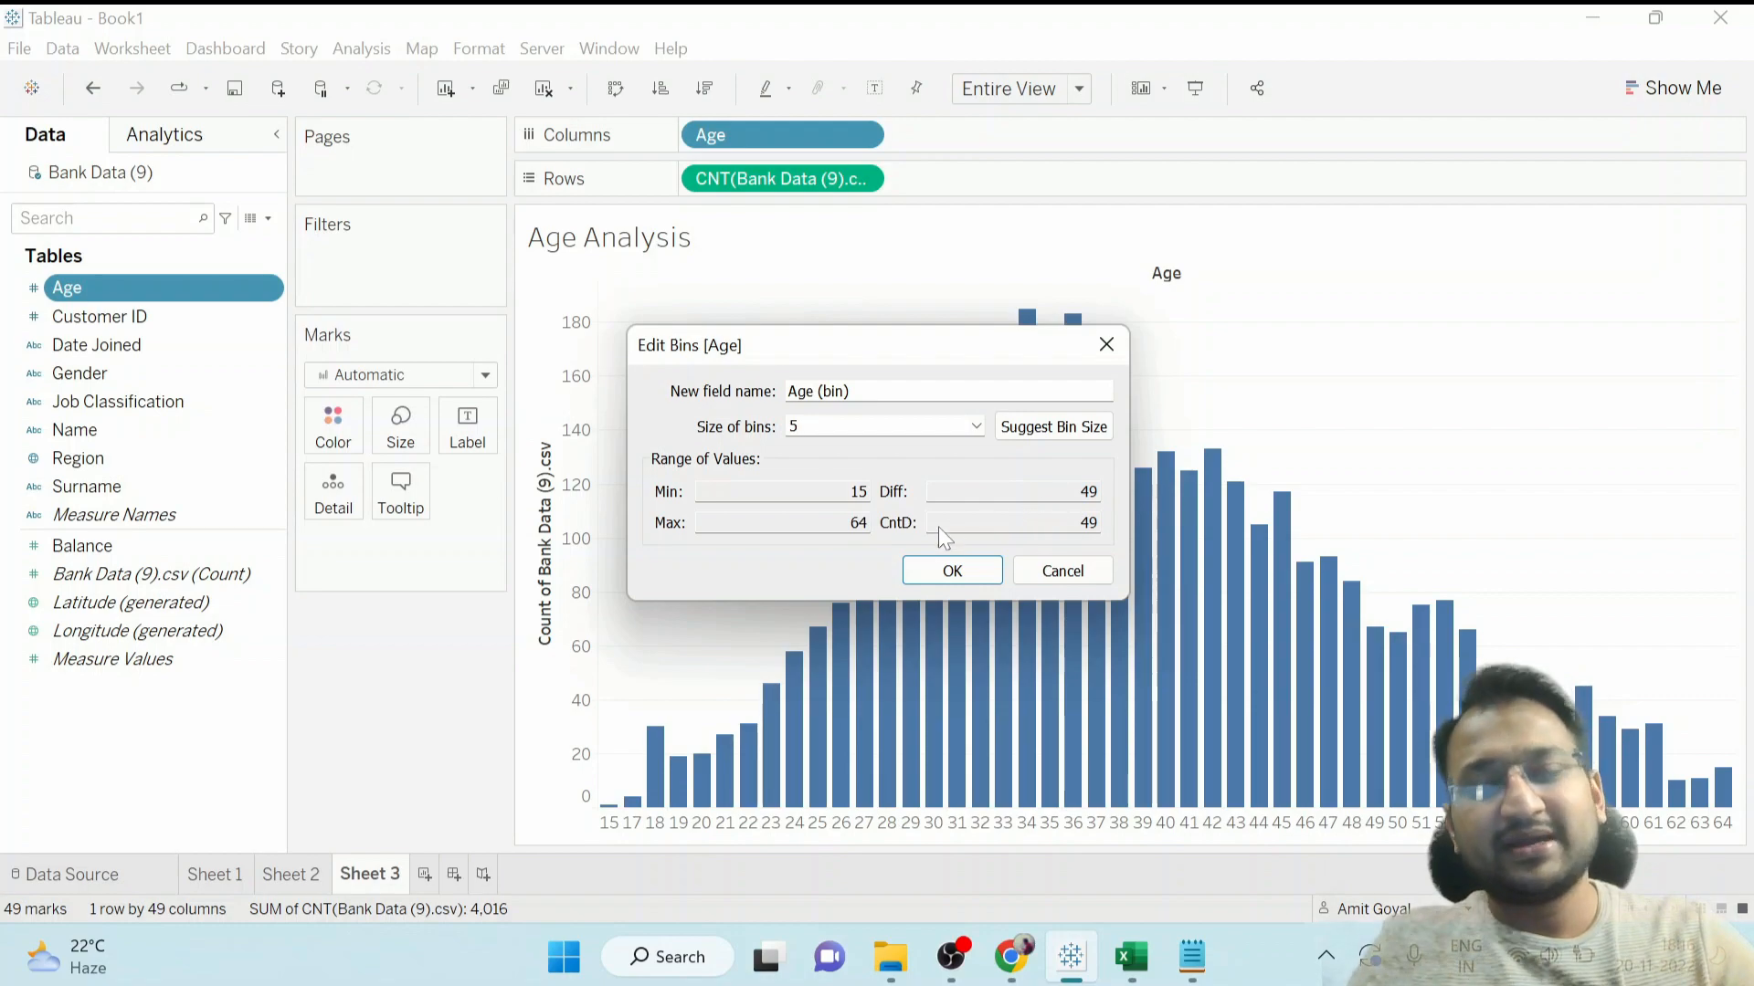
left_click(968, 564)
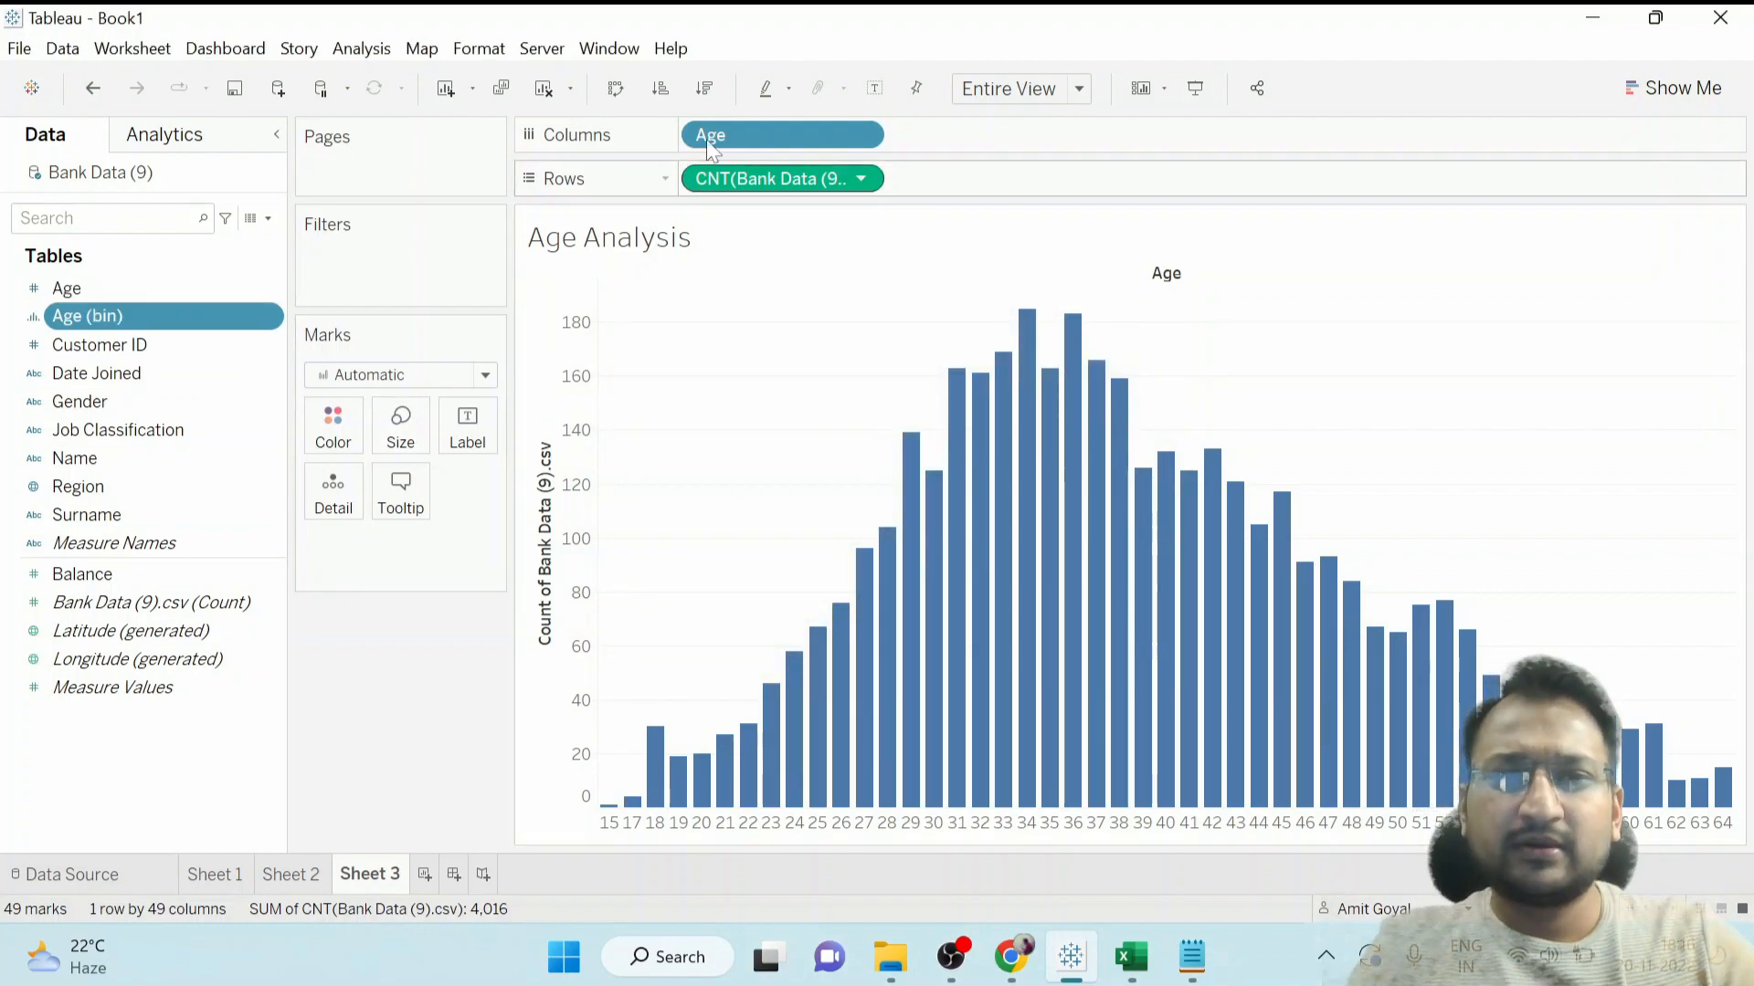
Replace Age on Columns with the Age (bin) field in the Age Analysis chart.
left_click(97, 312)
left_click(123, 294)
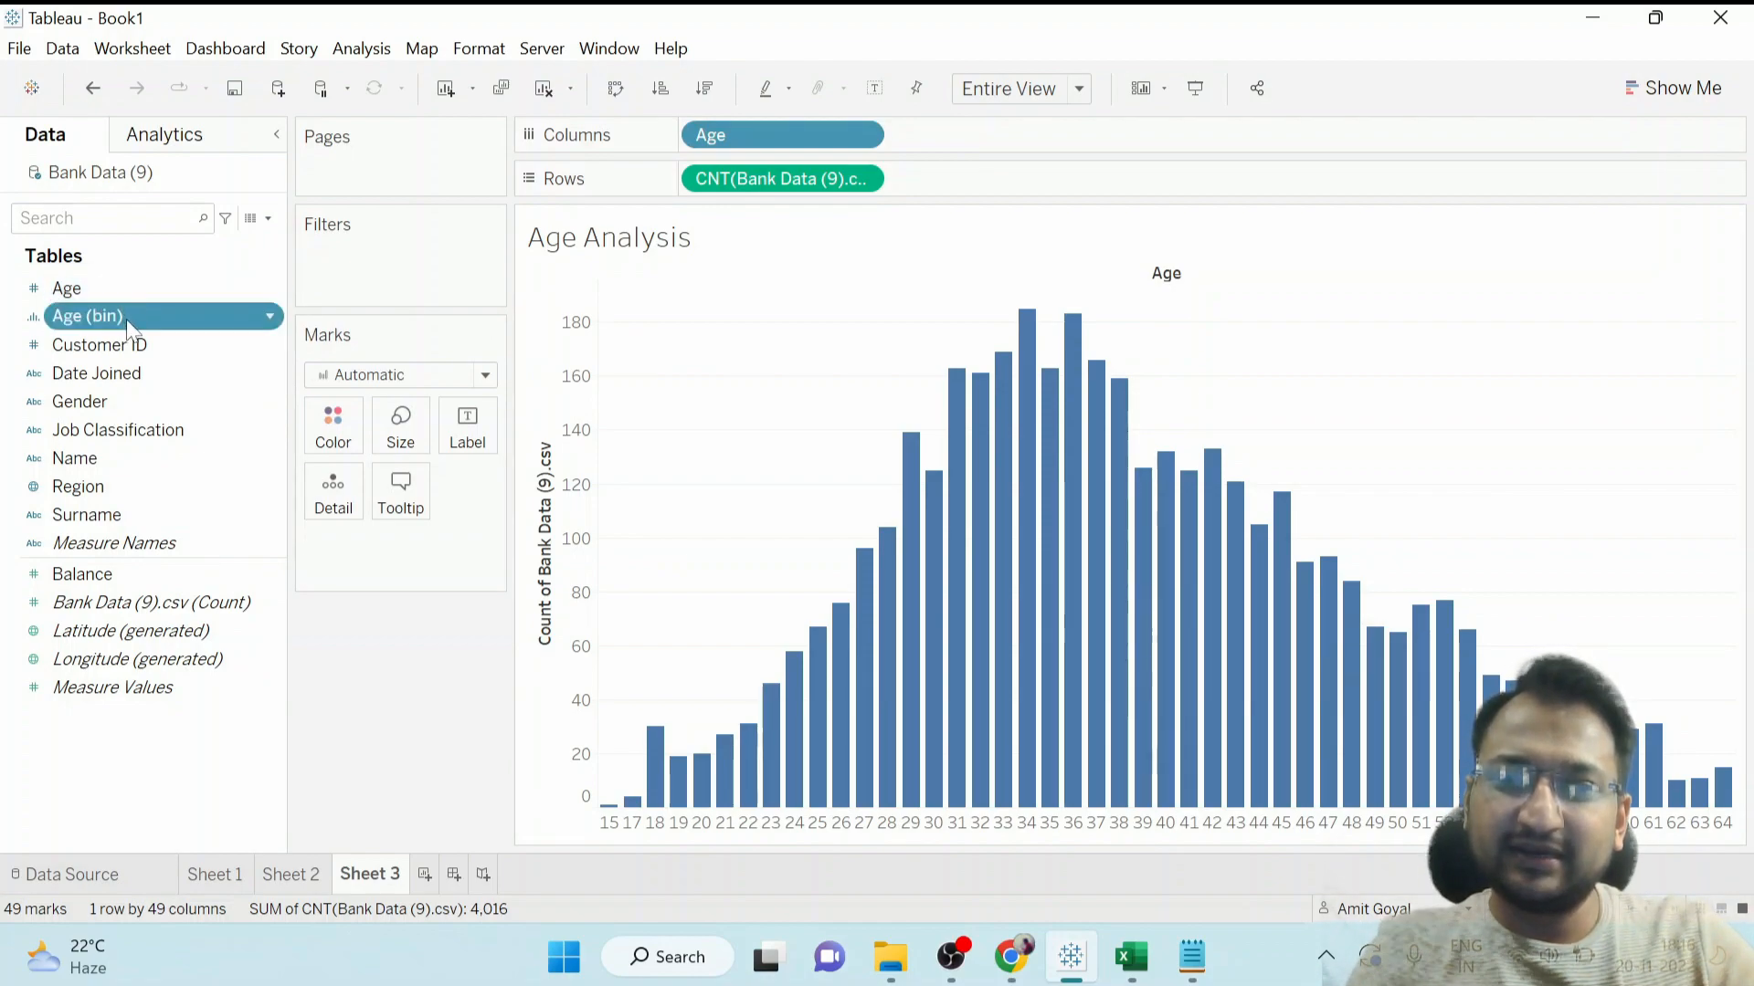
left_click_drag(760, 128, 91, 461)
left_click_drag(79, 315, 774, 137)
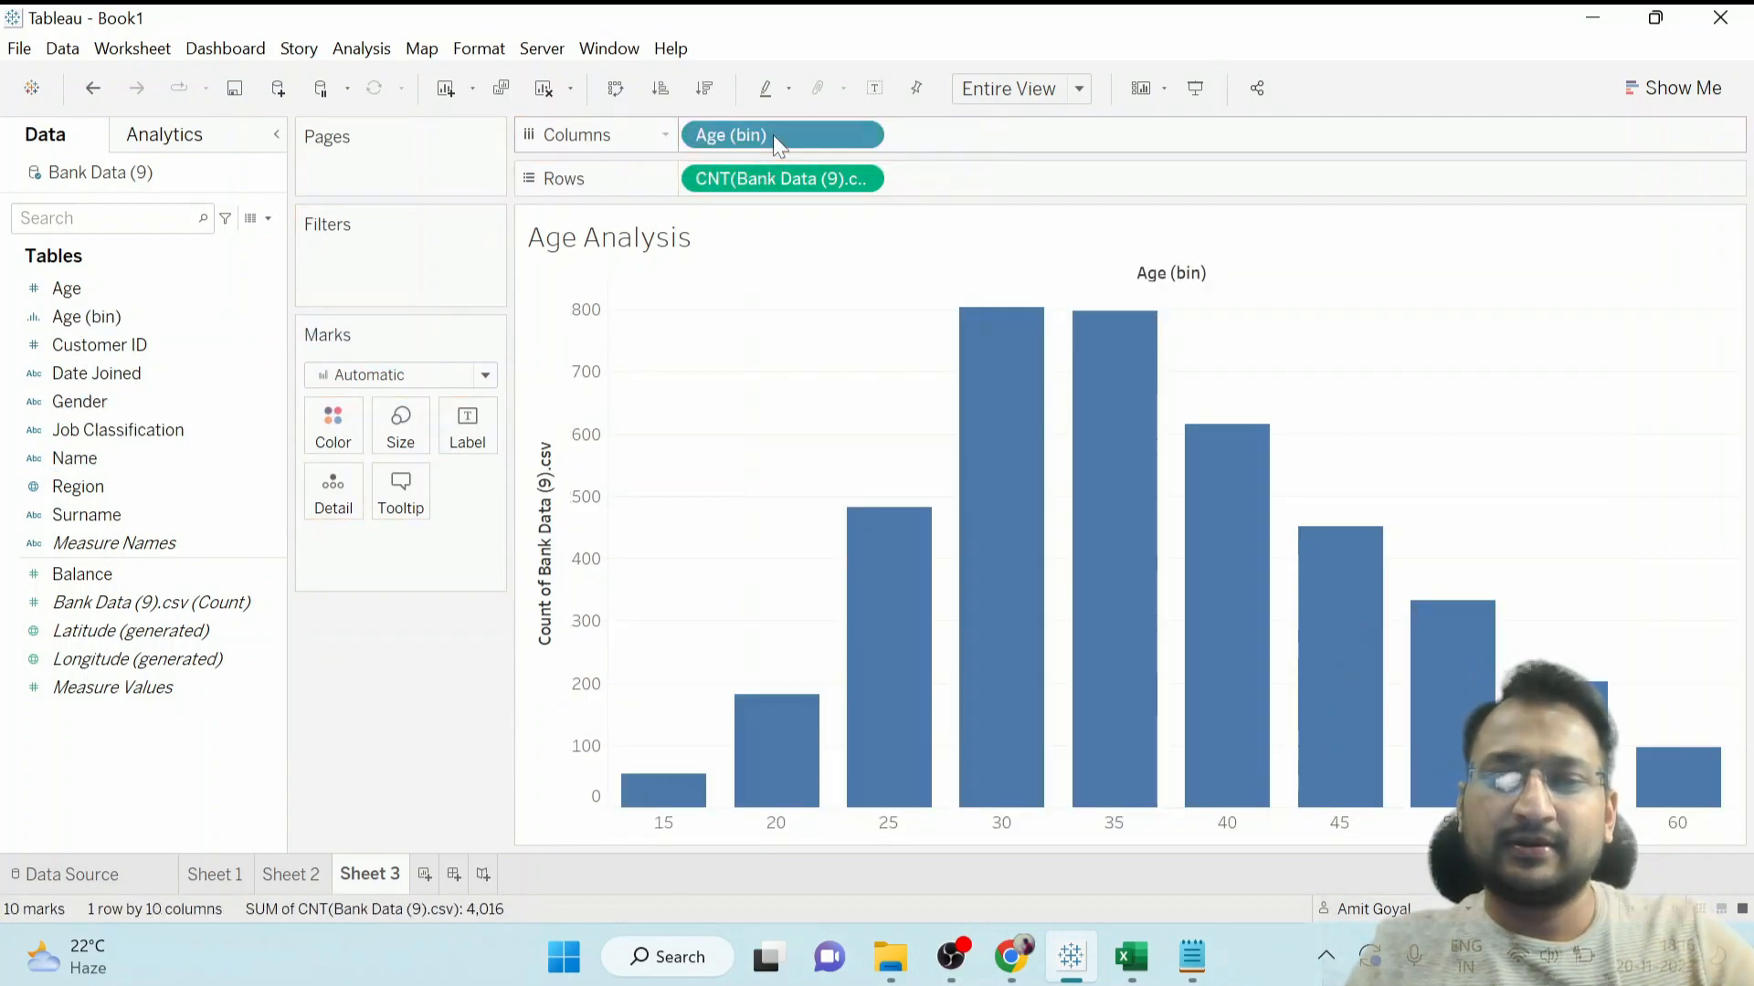
mouse_move(669, 791)
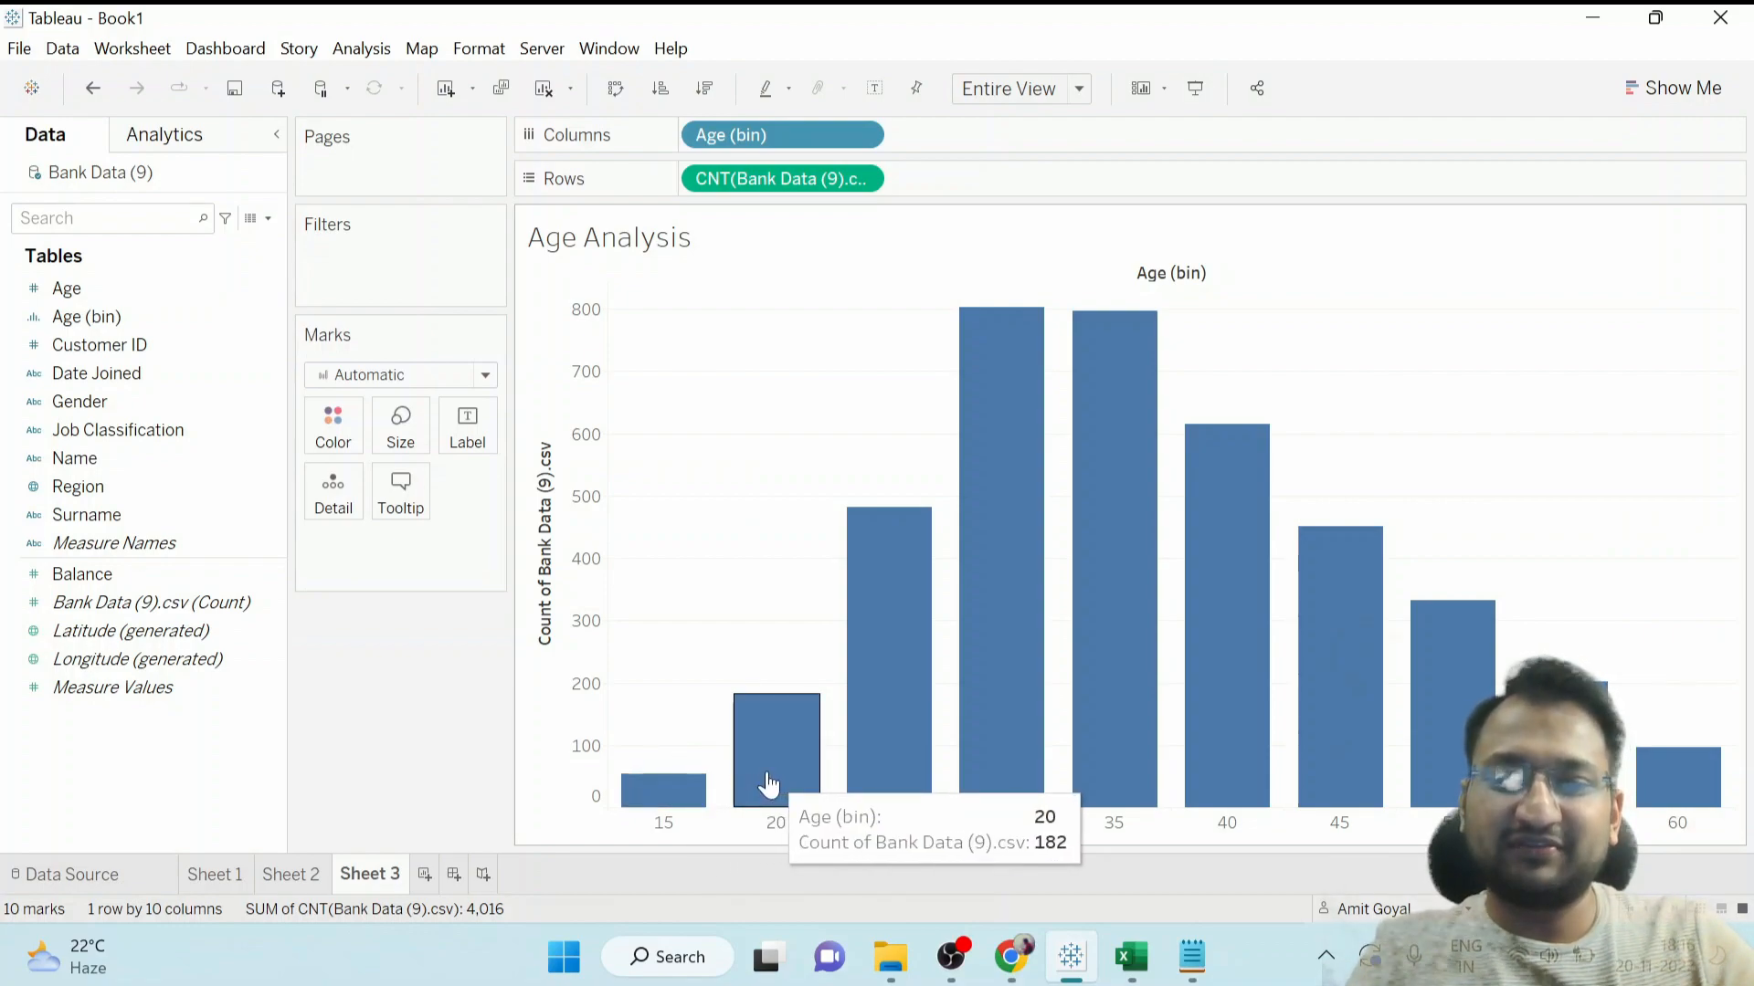
mouse_move(896, 731)
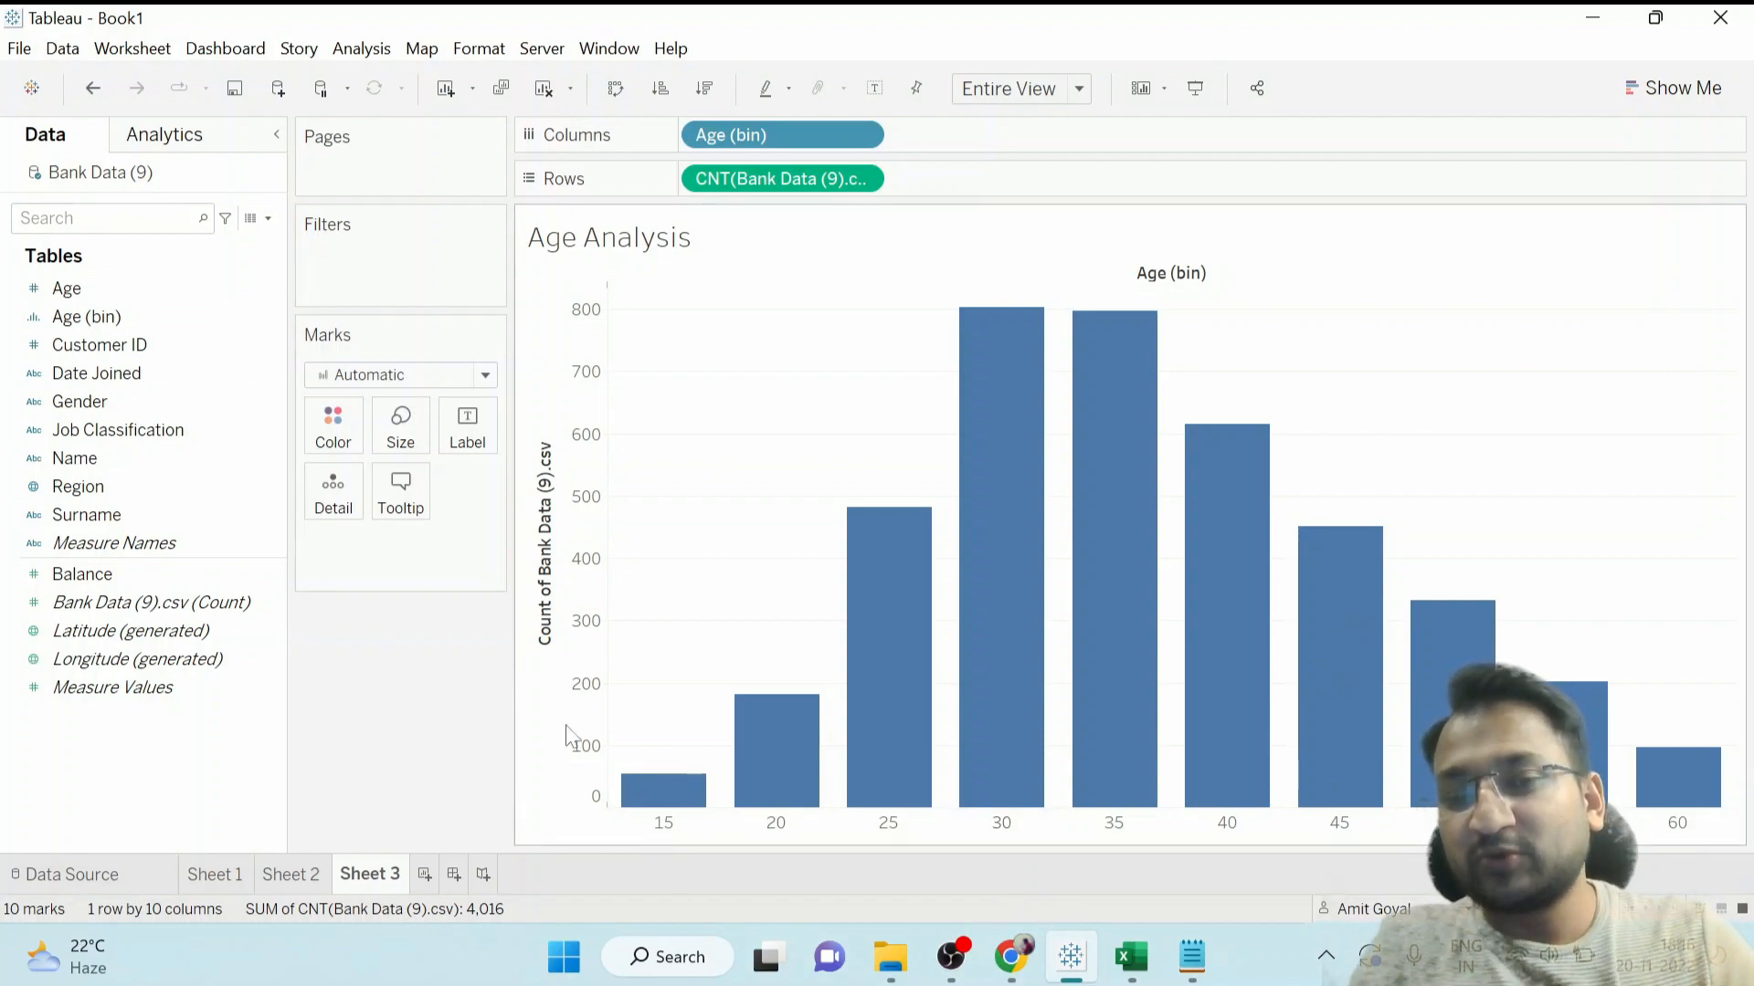
Widen the bars of the binned age chart so that they nearly touch like a histogram.
left_click(401, 428)
left_click_drag(501, 506, 534, 491)
left_click(477, 767)
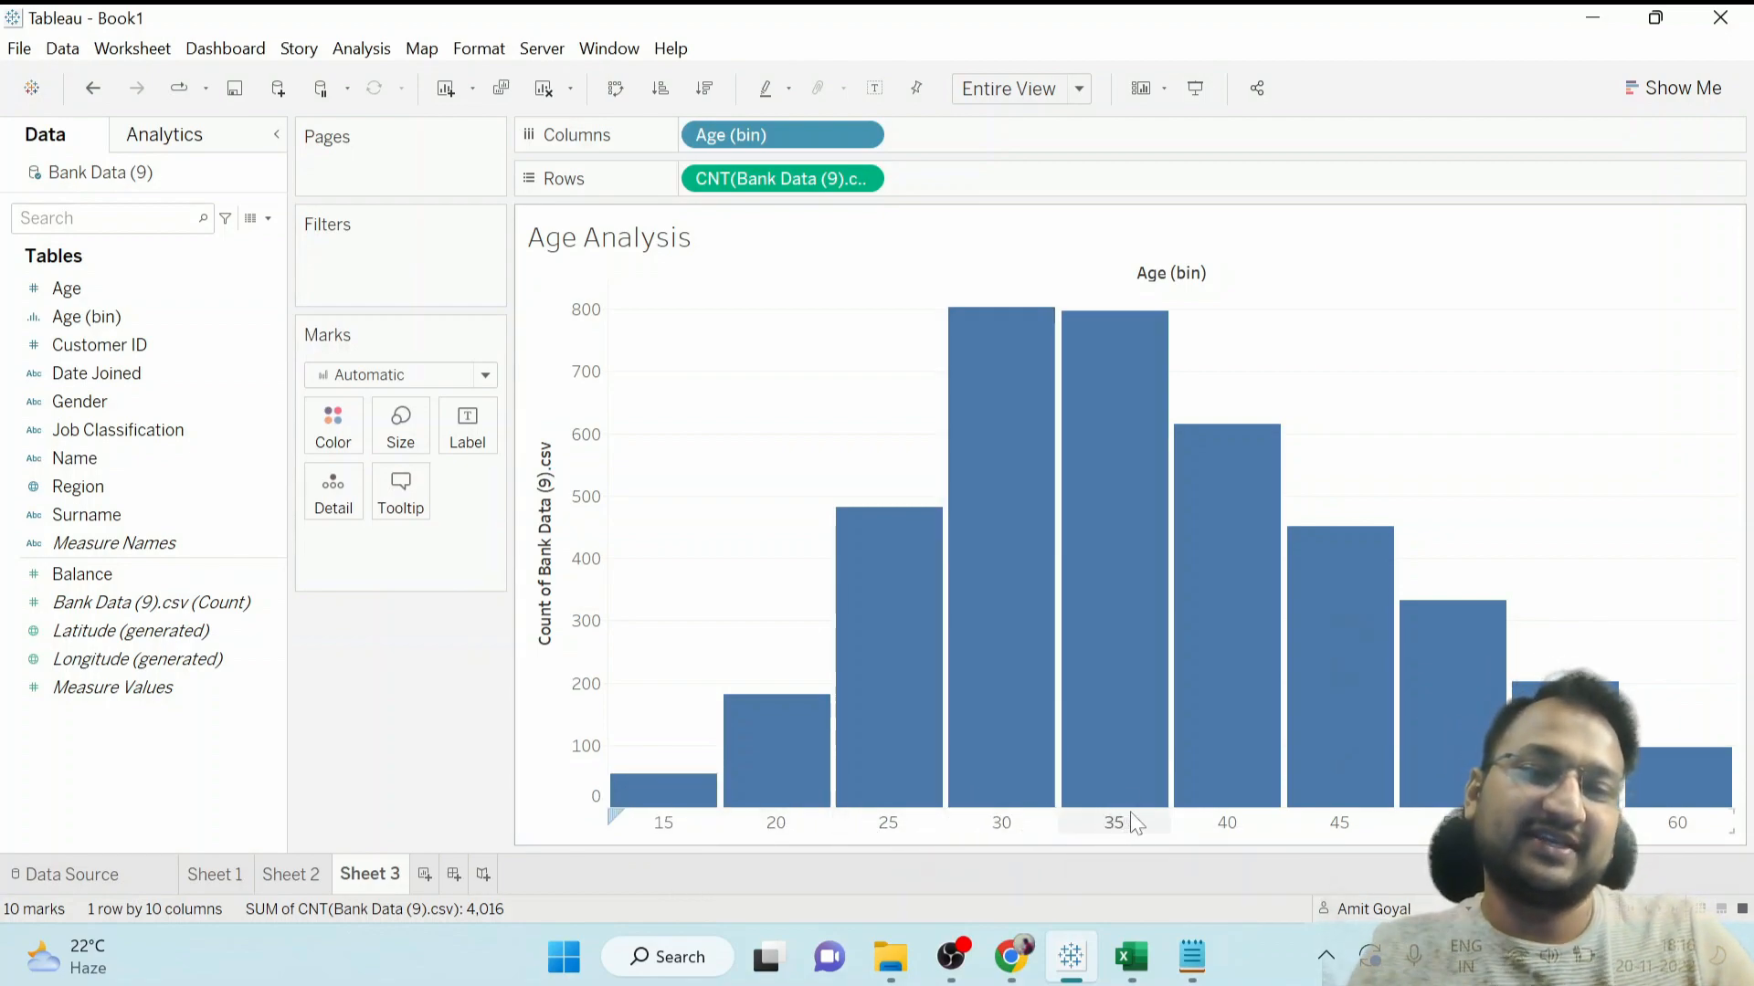
mouse_move(995, 348)
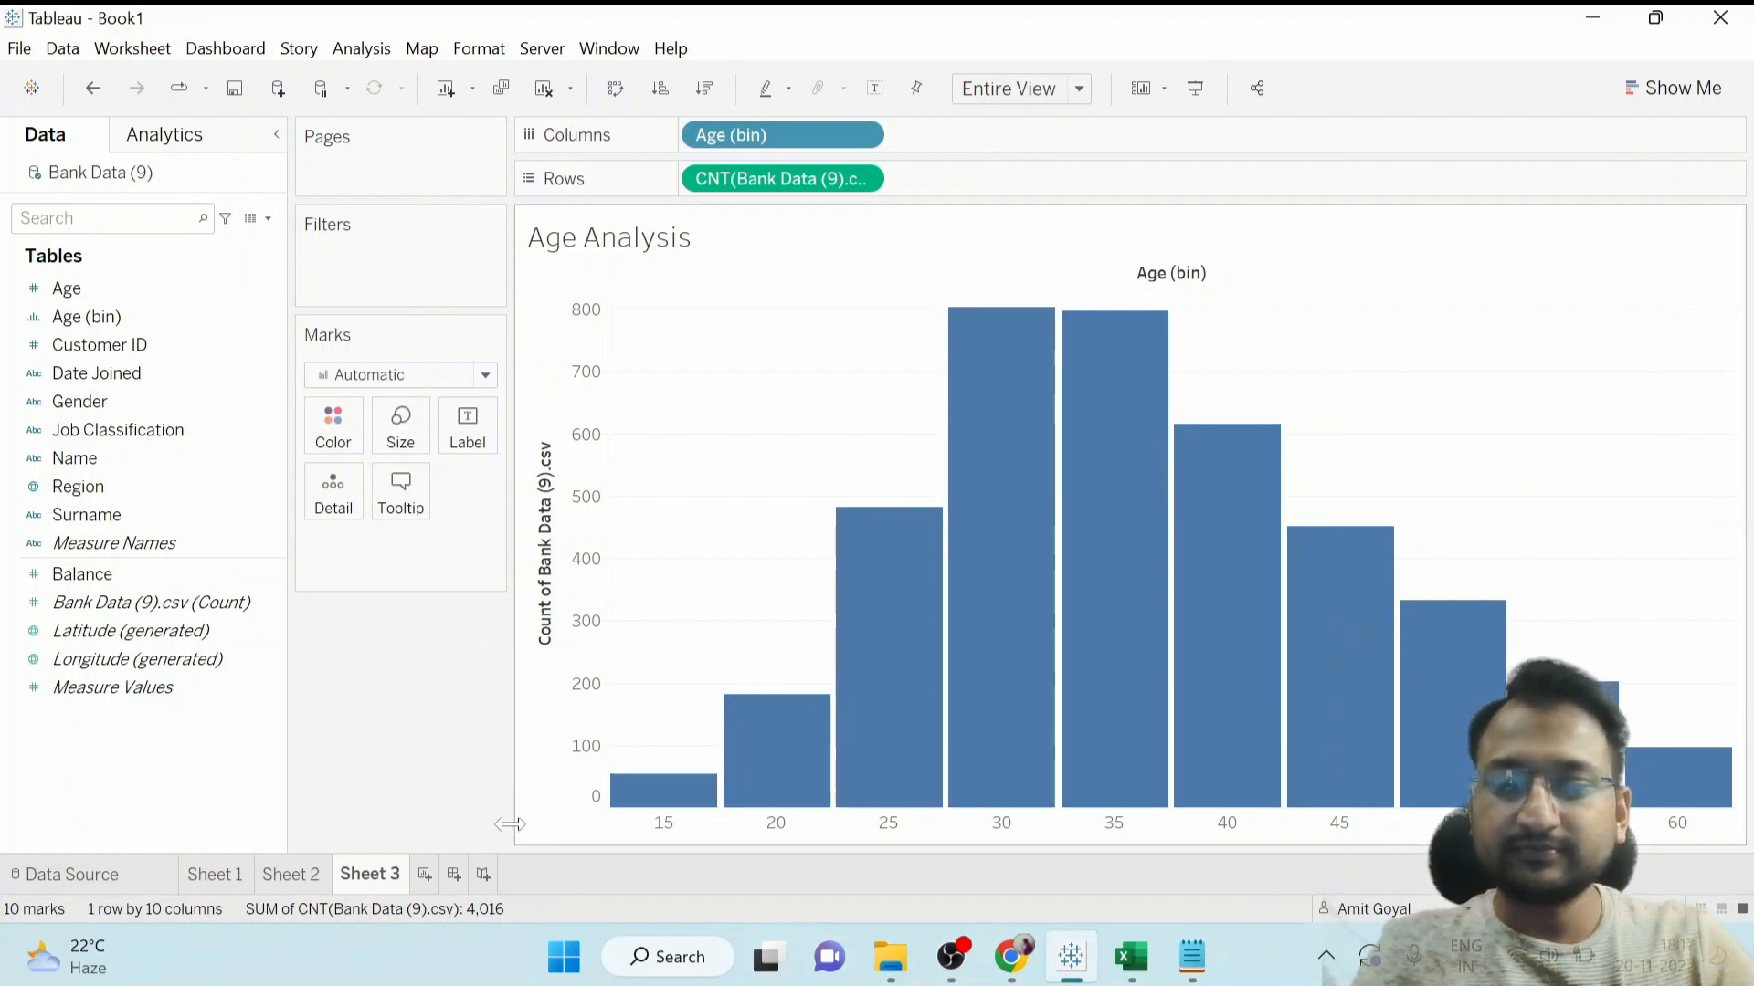
Create a new worksheet and title it "Balance Analysis".
left_click(424, 875)
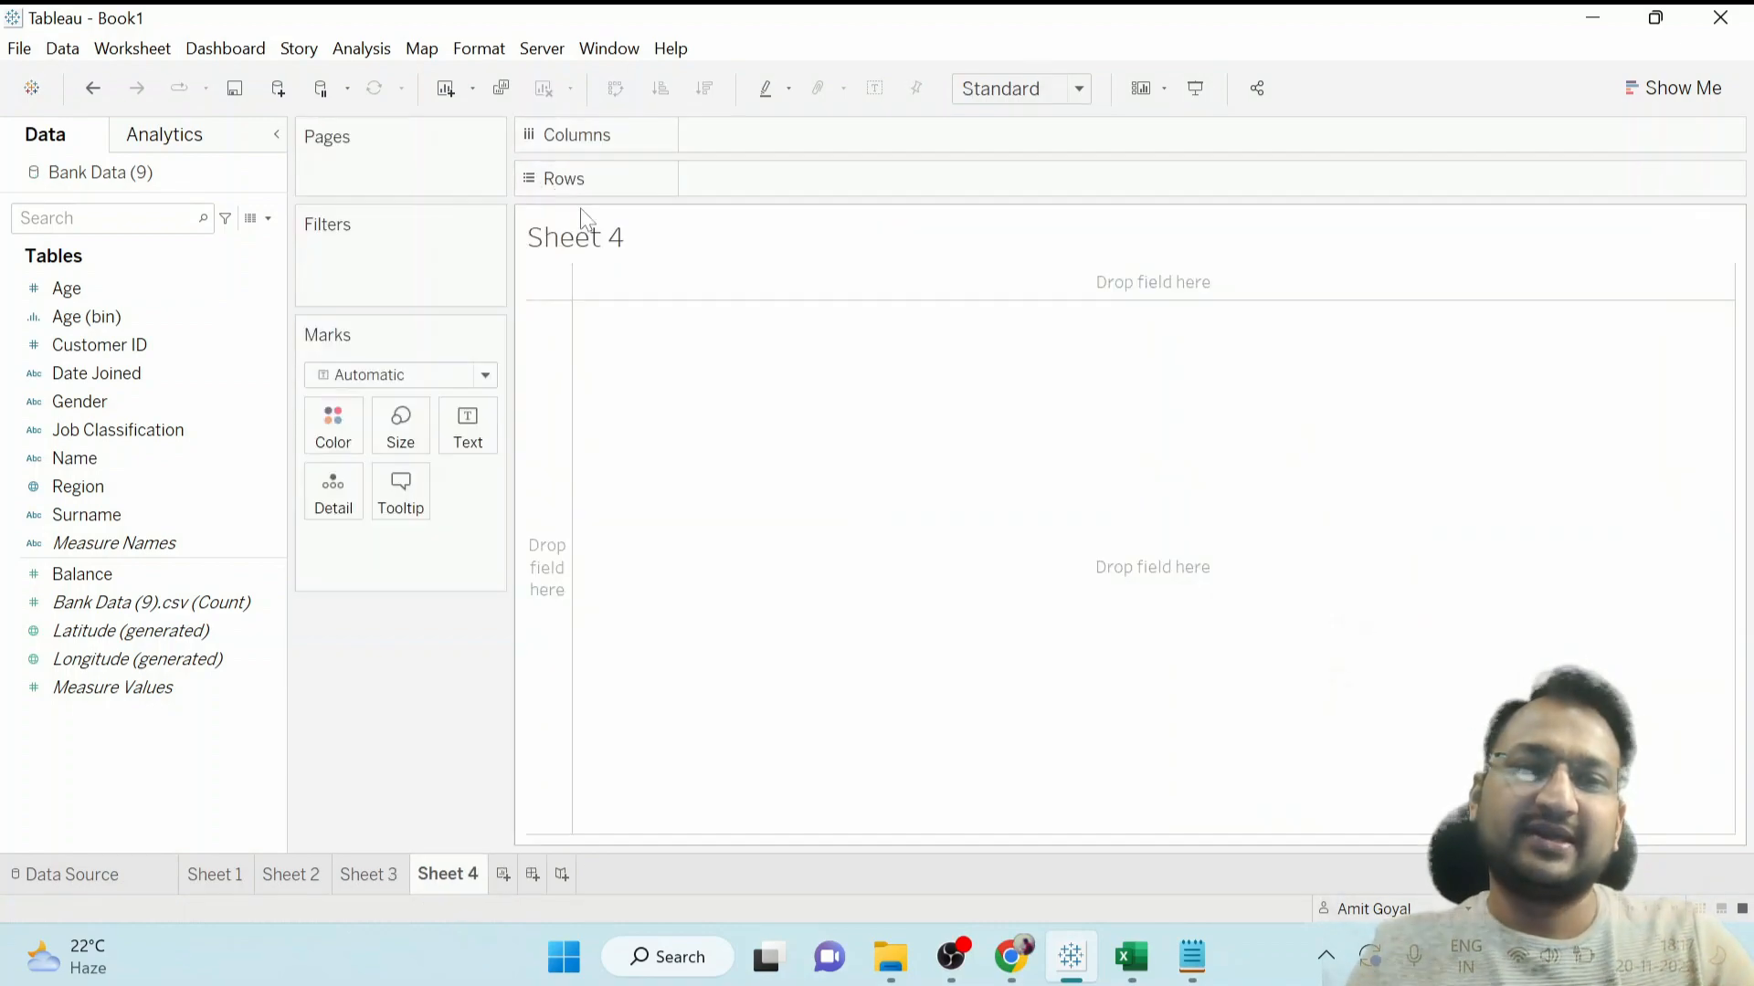
double_click(610, 245)
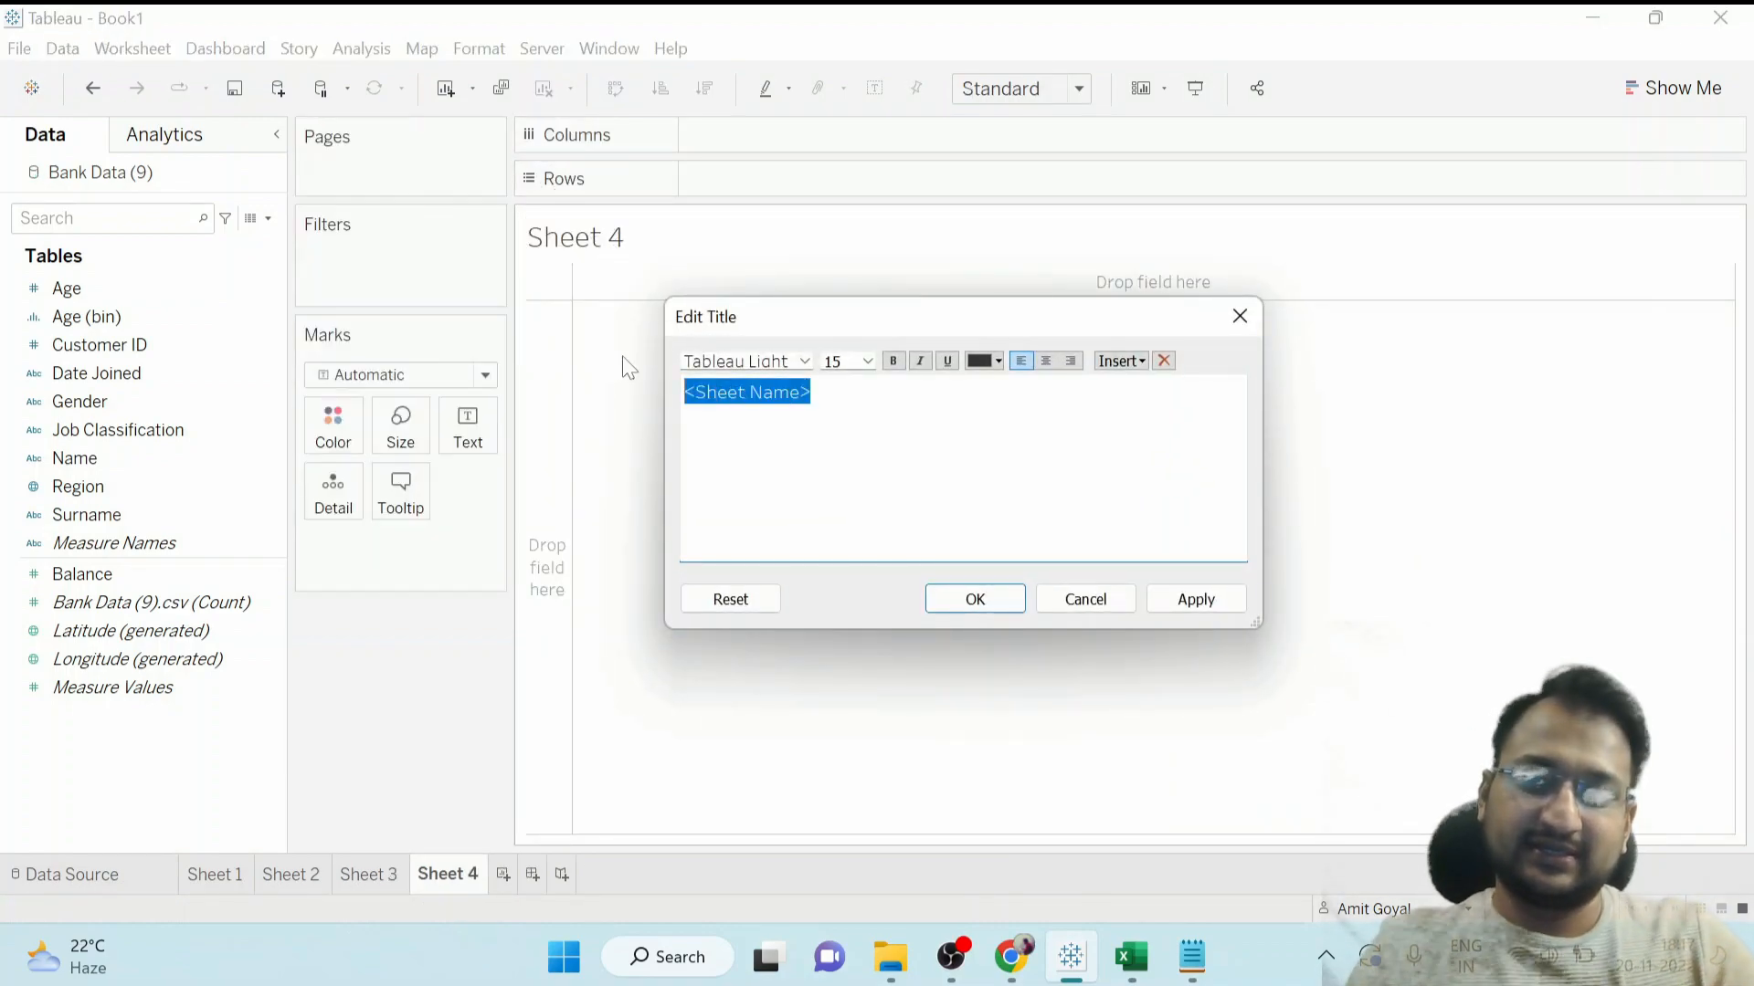
type("Balance A")
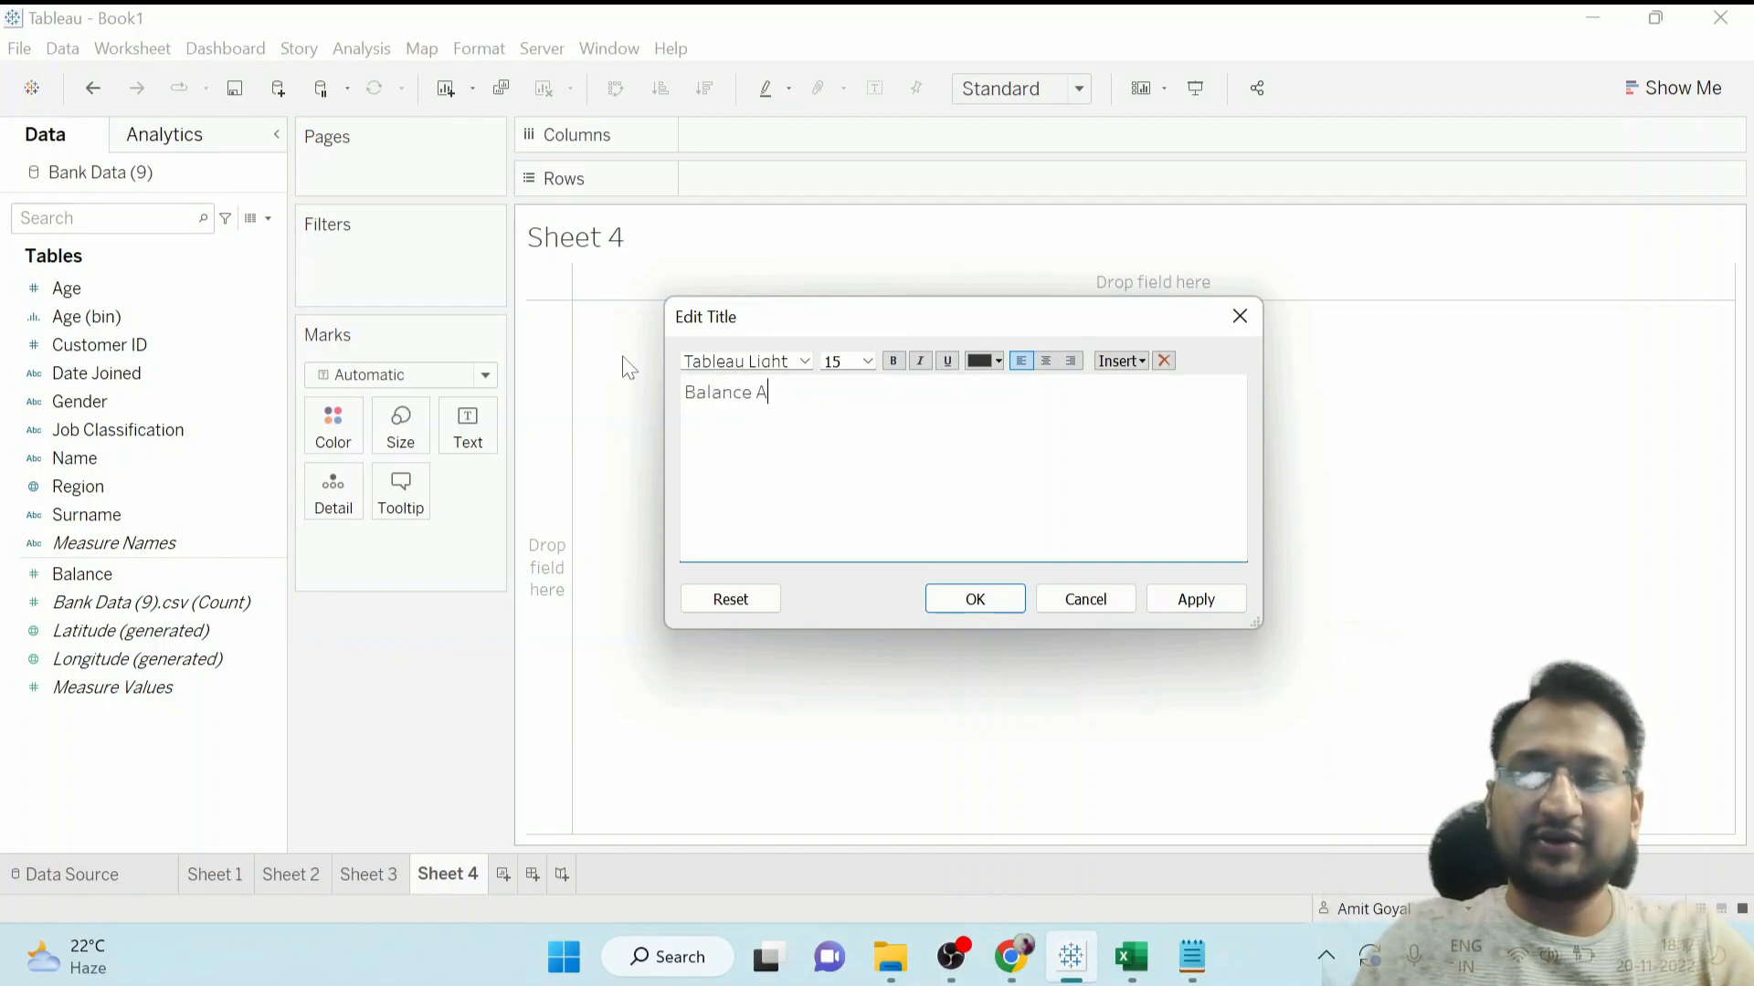
type("nalysis")
left_click(1215, 606)
left_click(1005, 608)
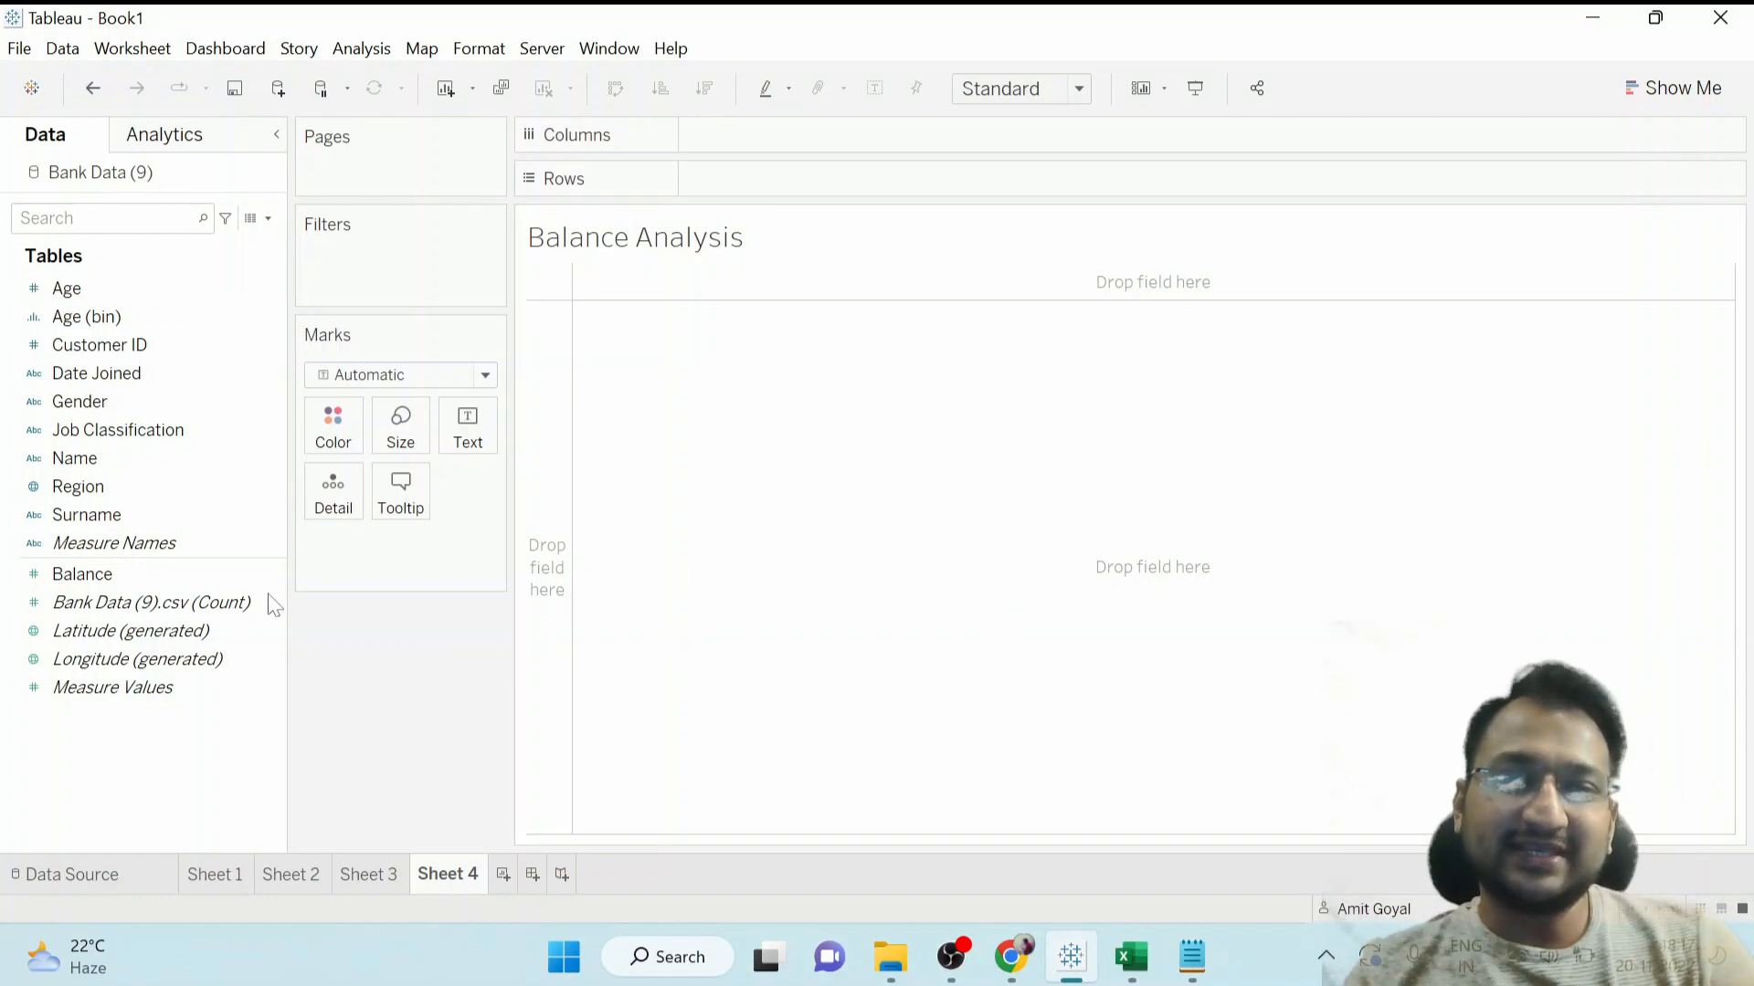
Place the Balance measure on Rows in the Balance Analysis sheet.
left_click(117, 583)
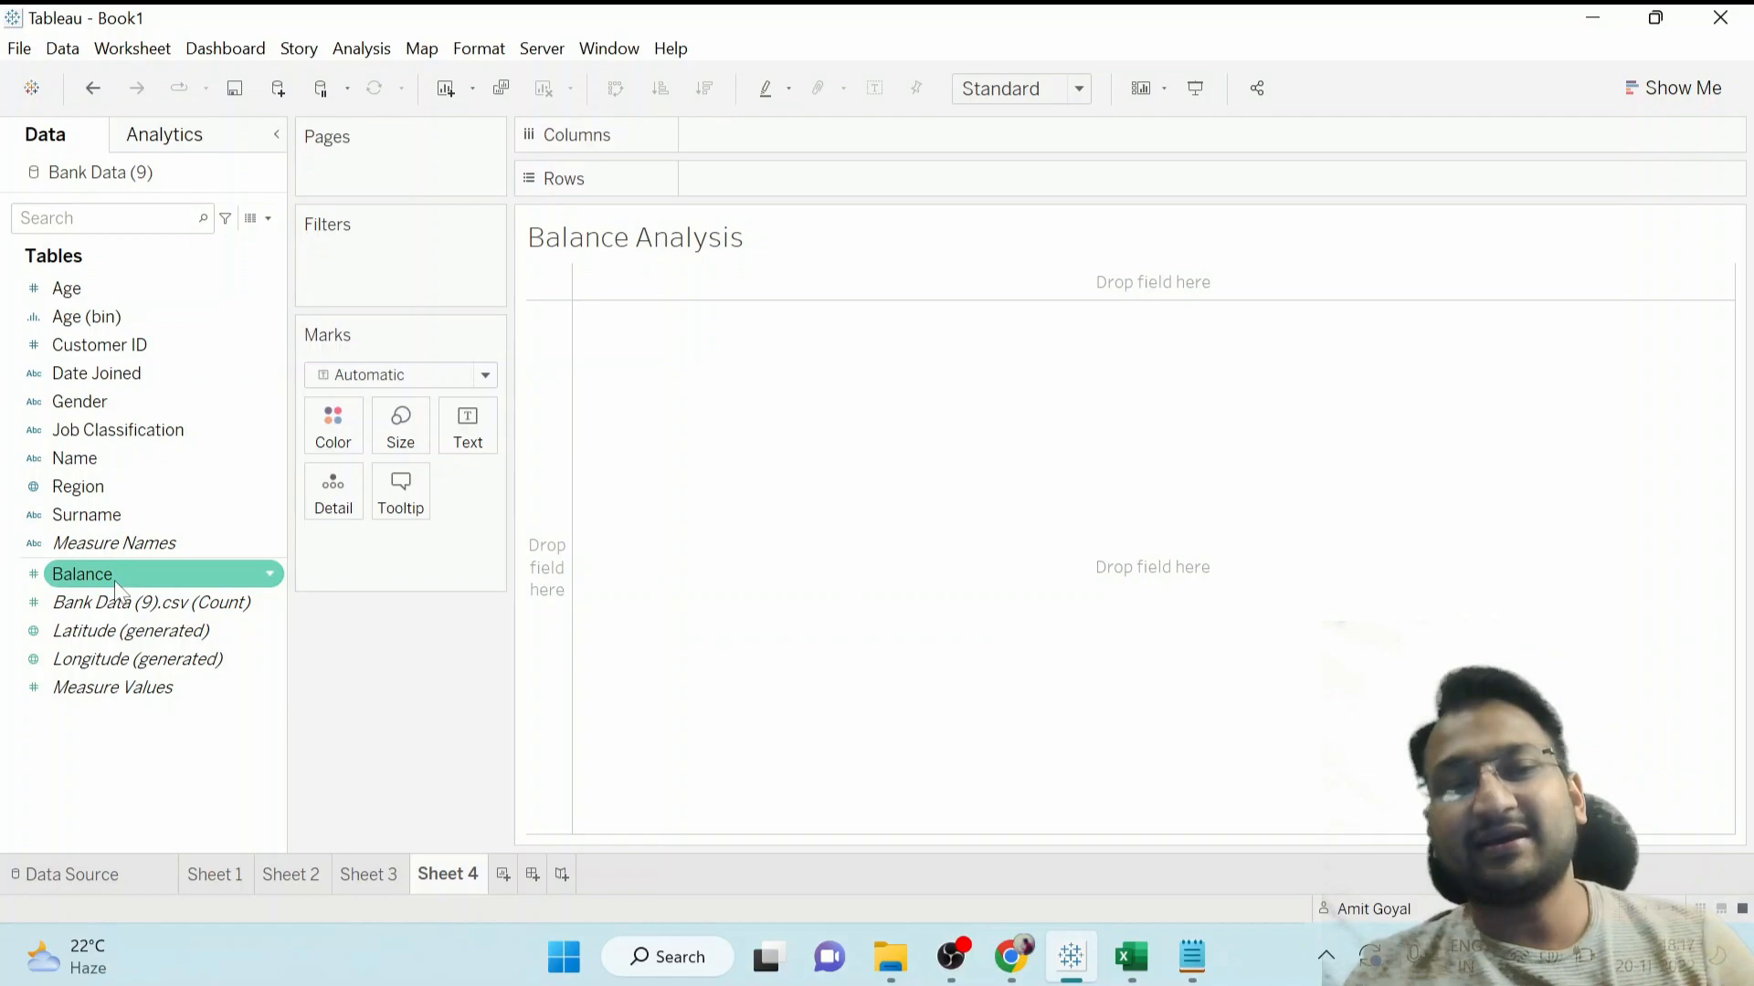
left_click_drag(116, 585, 764, 178)
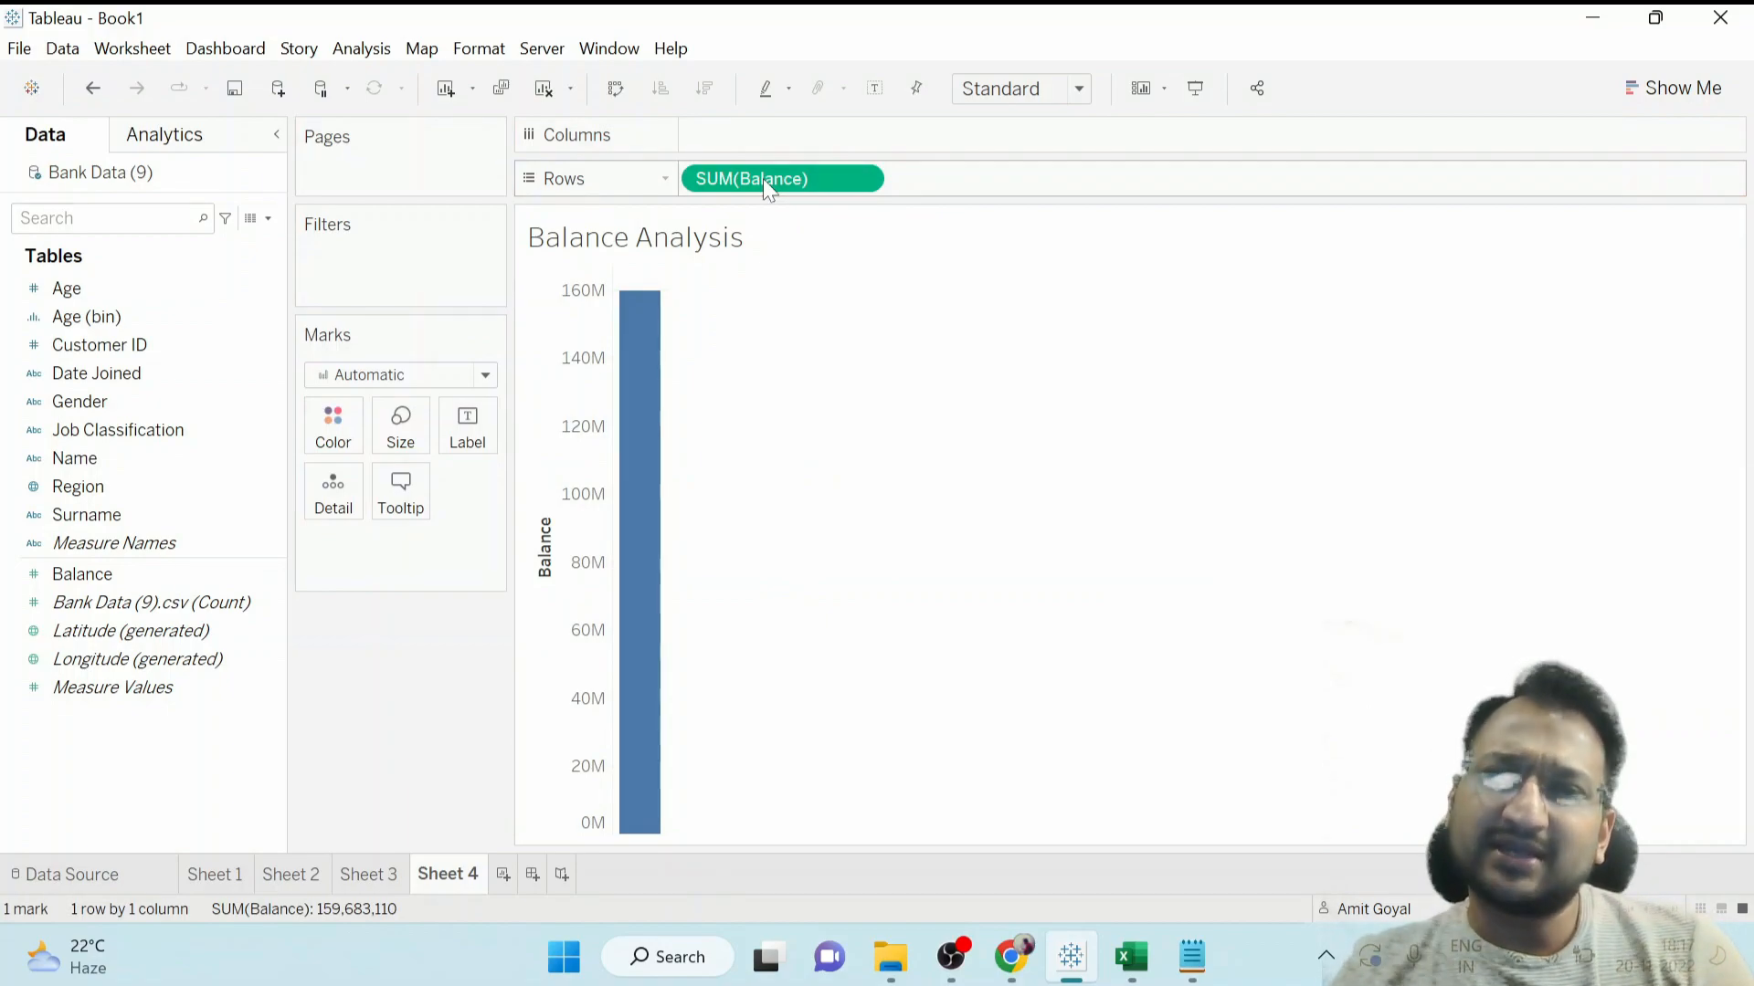
Remove Balance from Rows and convert the Balance field from a measure to a dimension.
left_click_drag(764, 178, 89, 636)
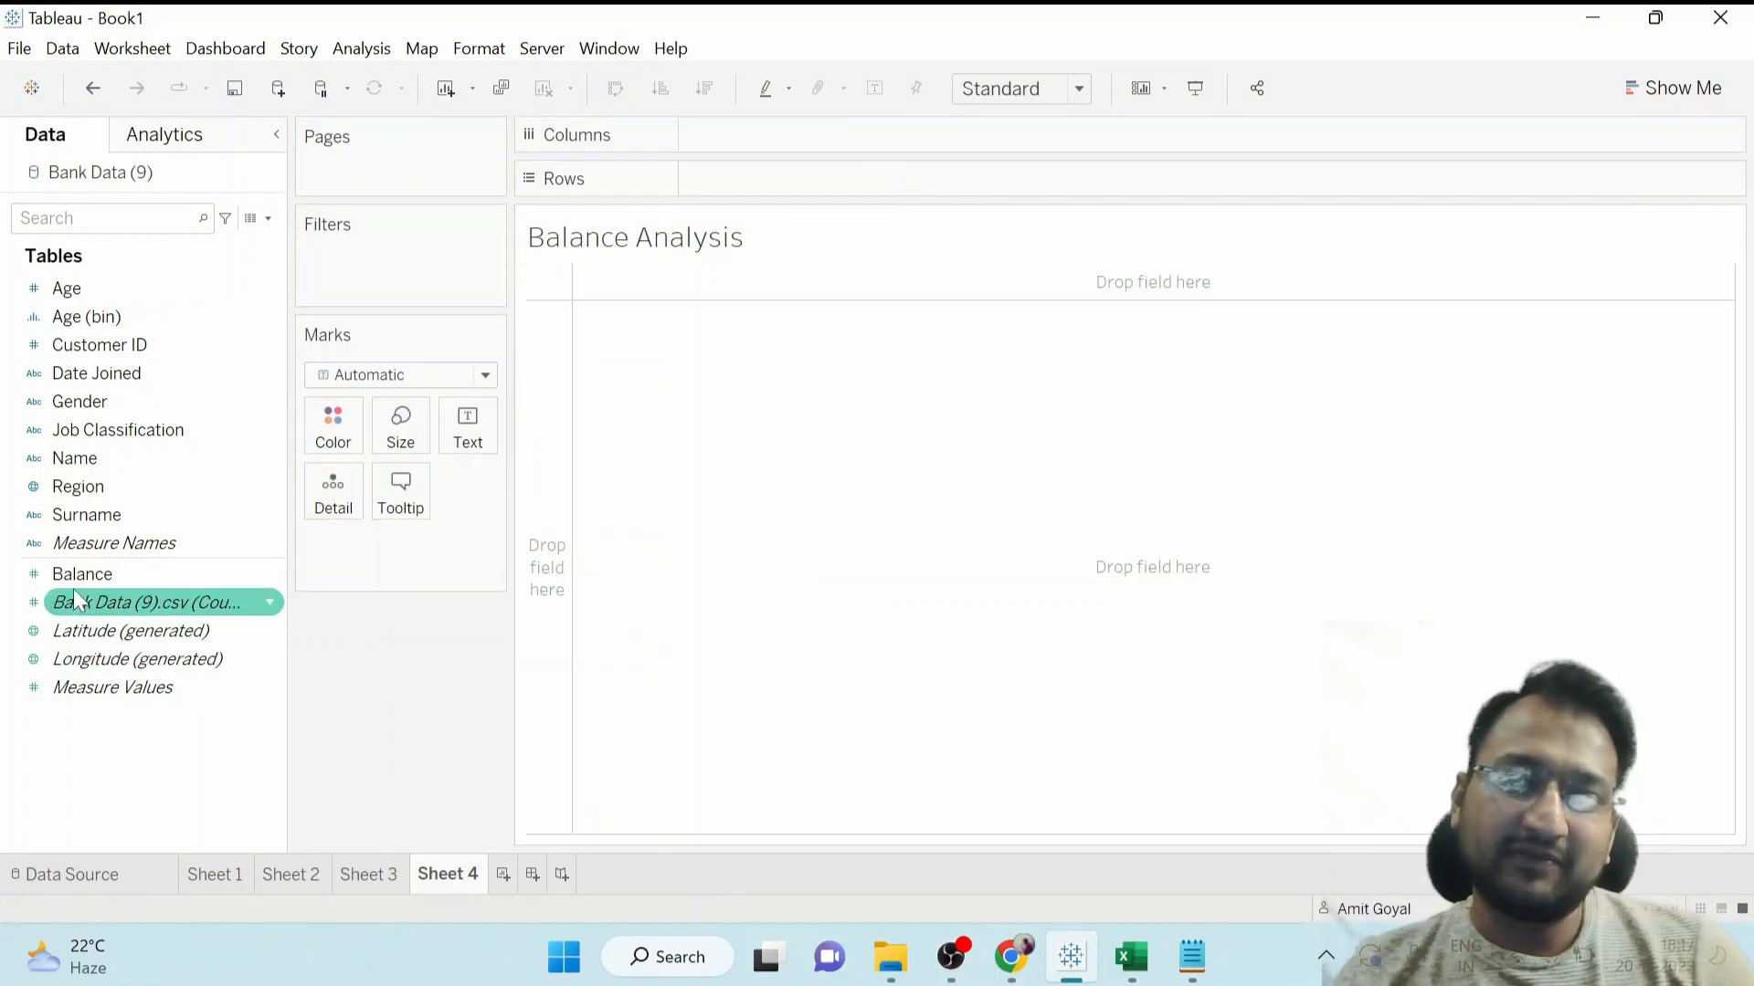
left_click_drag(82, 574, 75, 449)
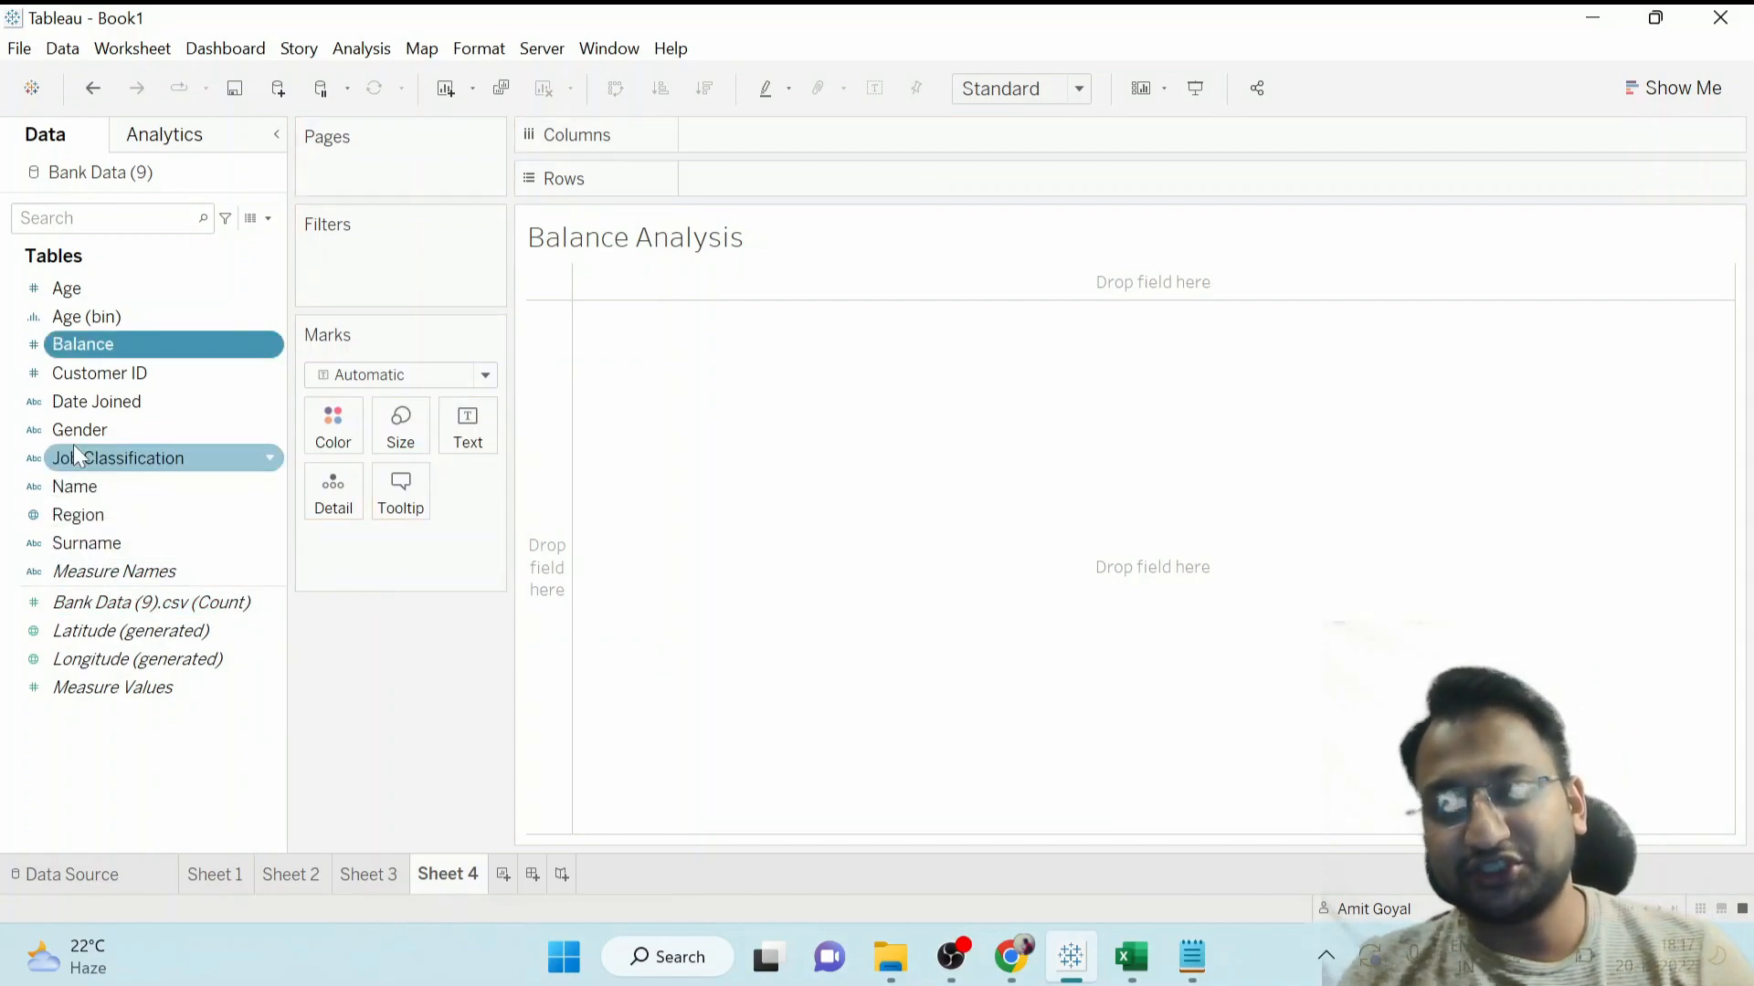
Plot the record count per individual balance, with Balance on Columns and Bank Data (9).csv (Count) on Rows.
left_click_drag(105, 345, 767, 138)
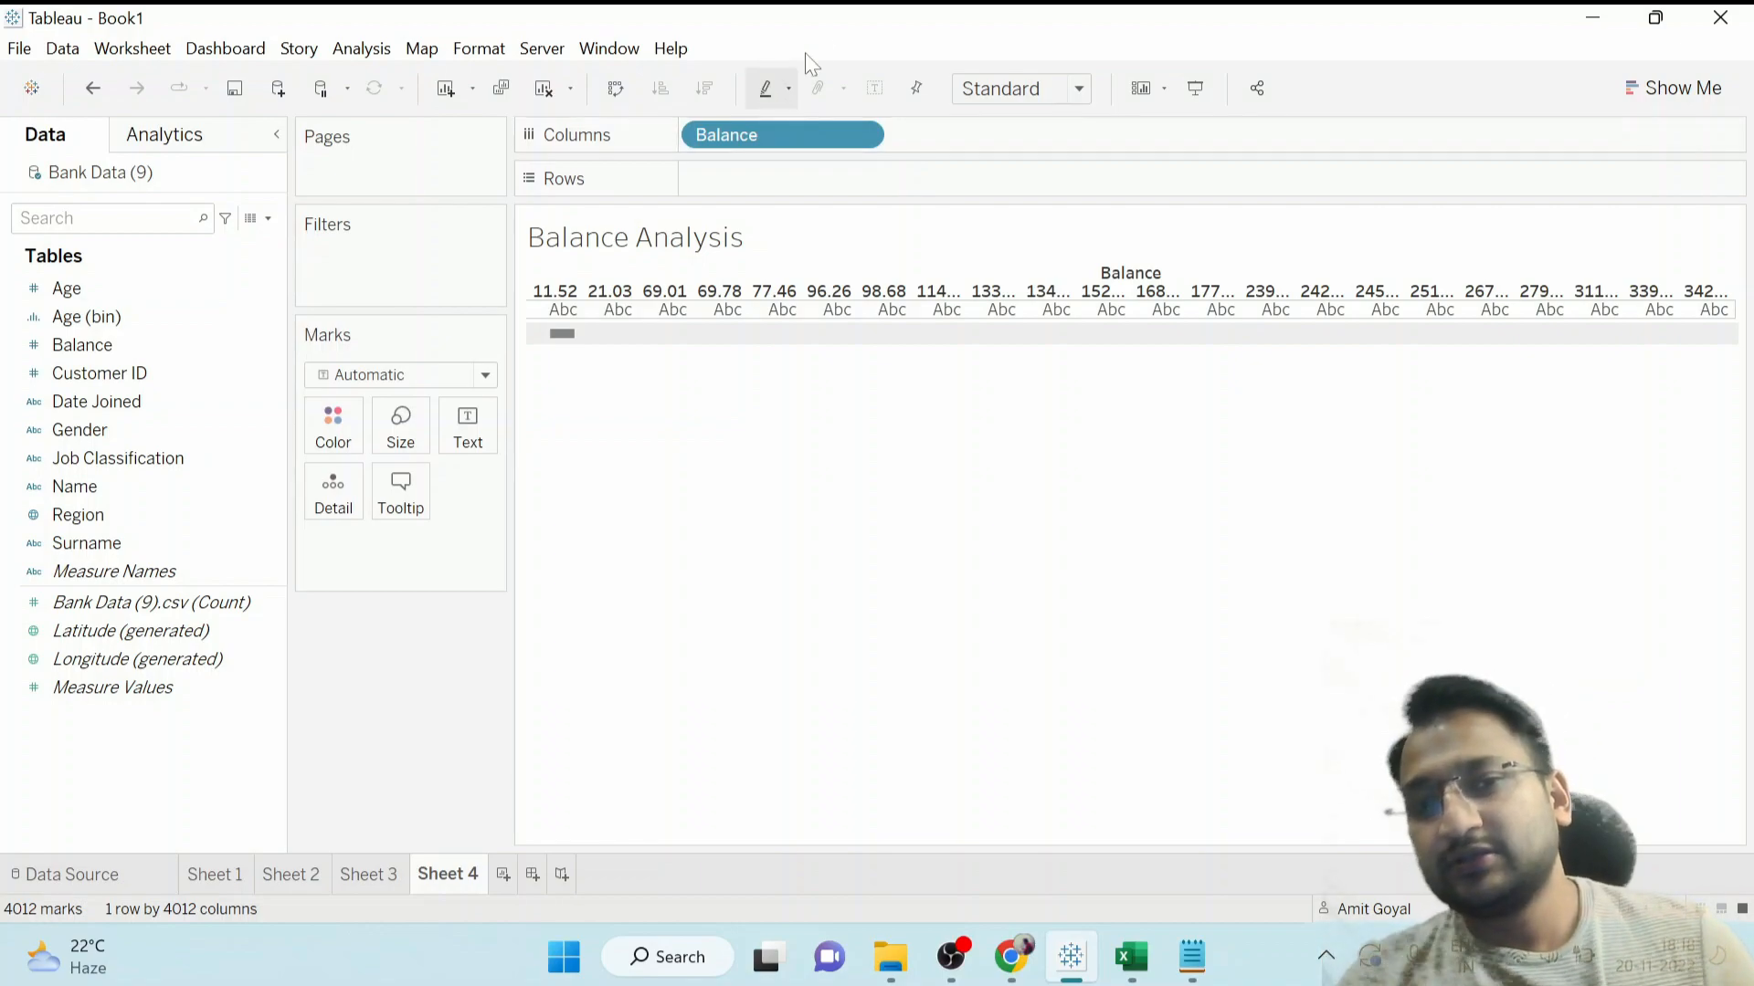
left_click_drag(564, 334, 505, 383)
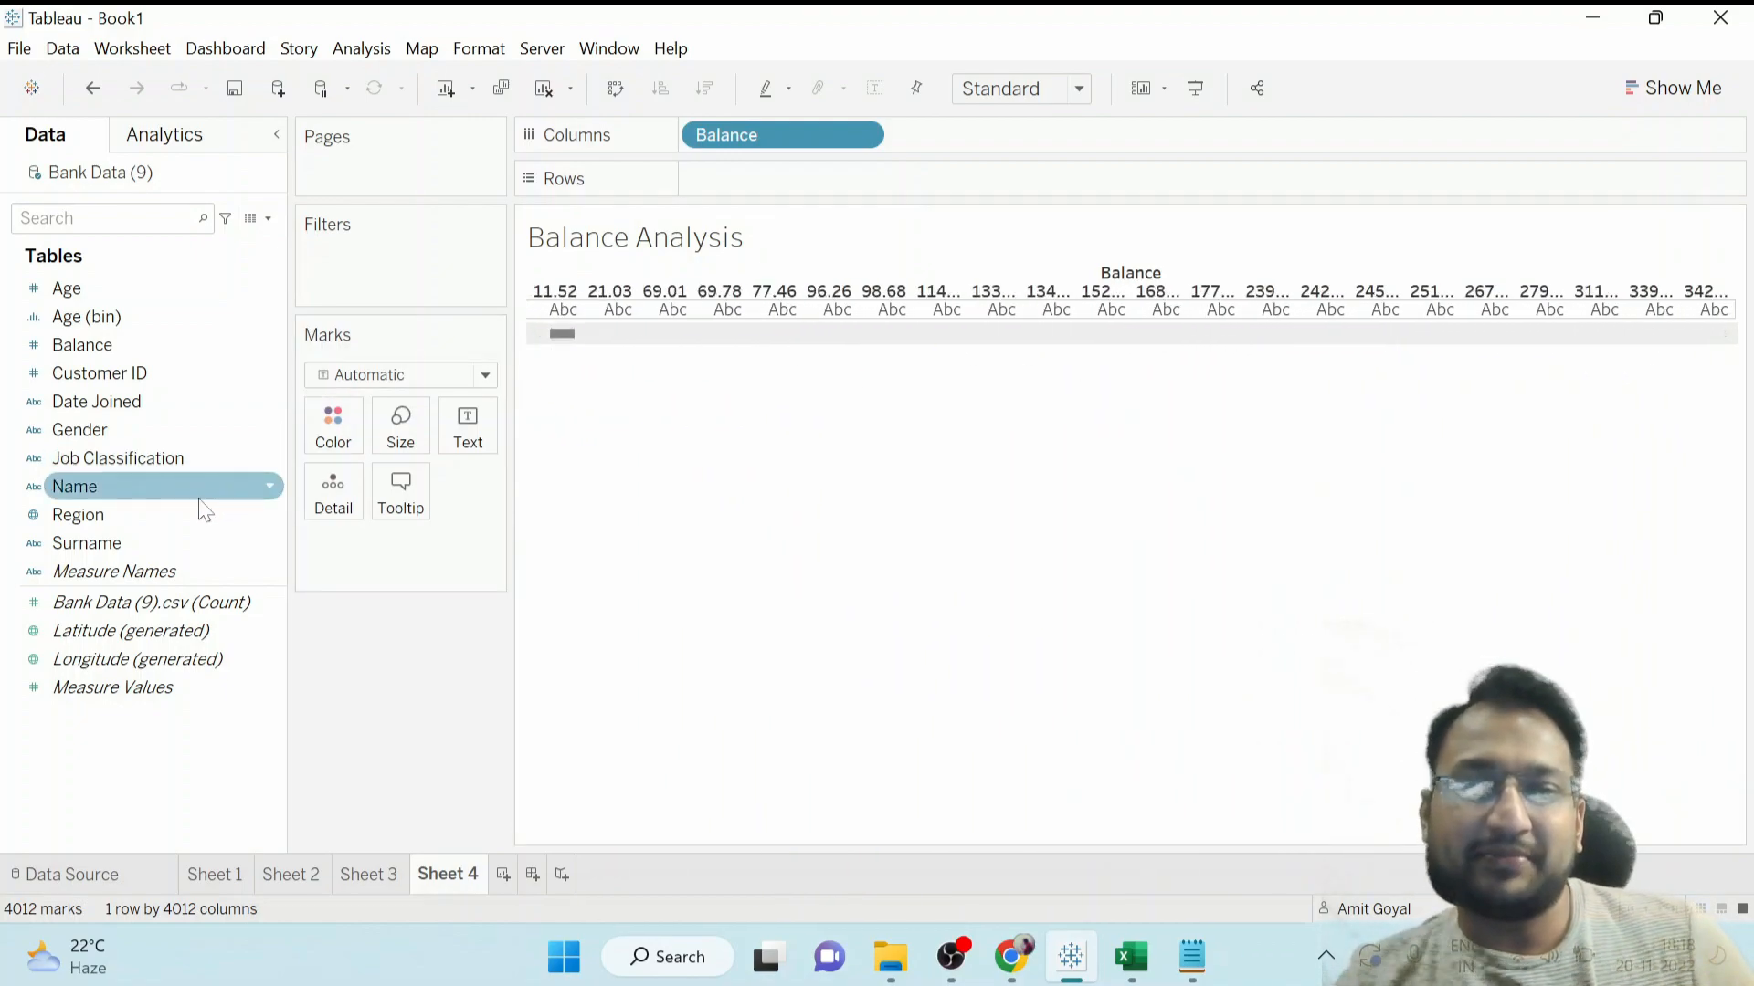
left_click_drag(112, 604, 781, 201)
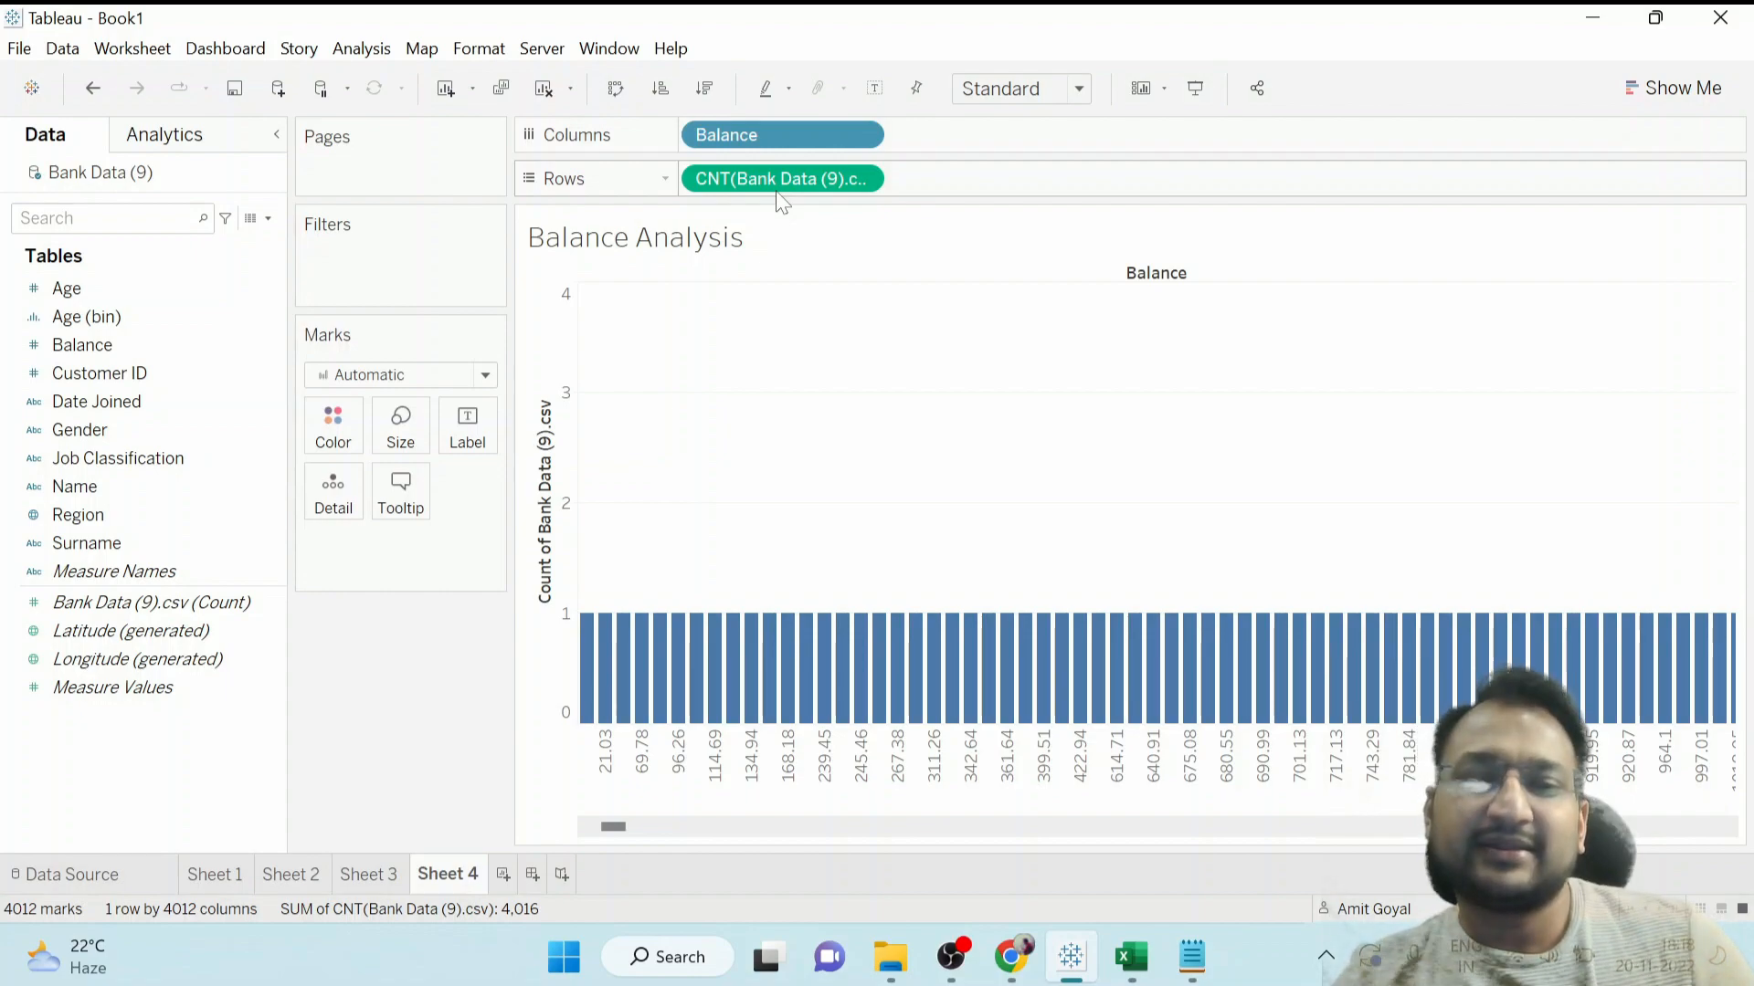
mouse_move(585, 632)
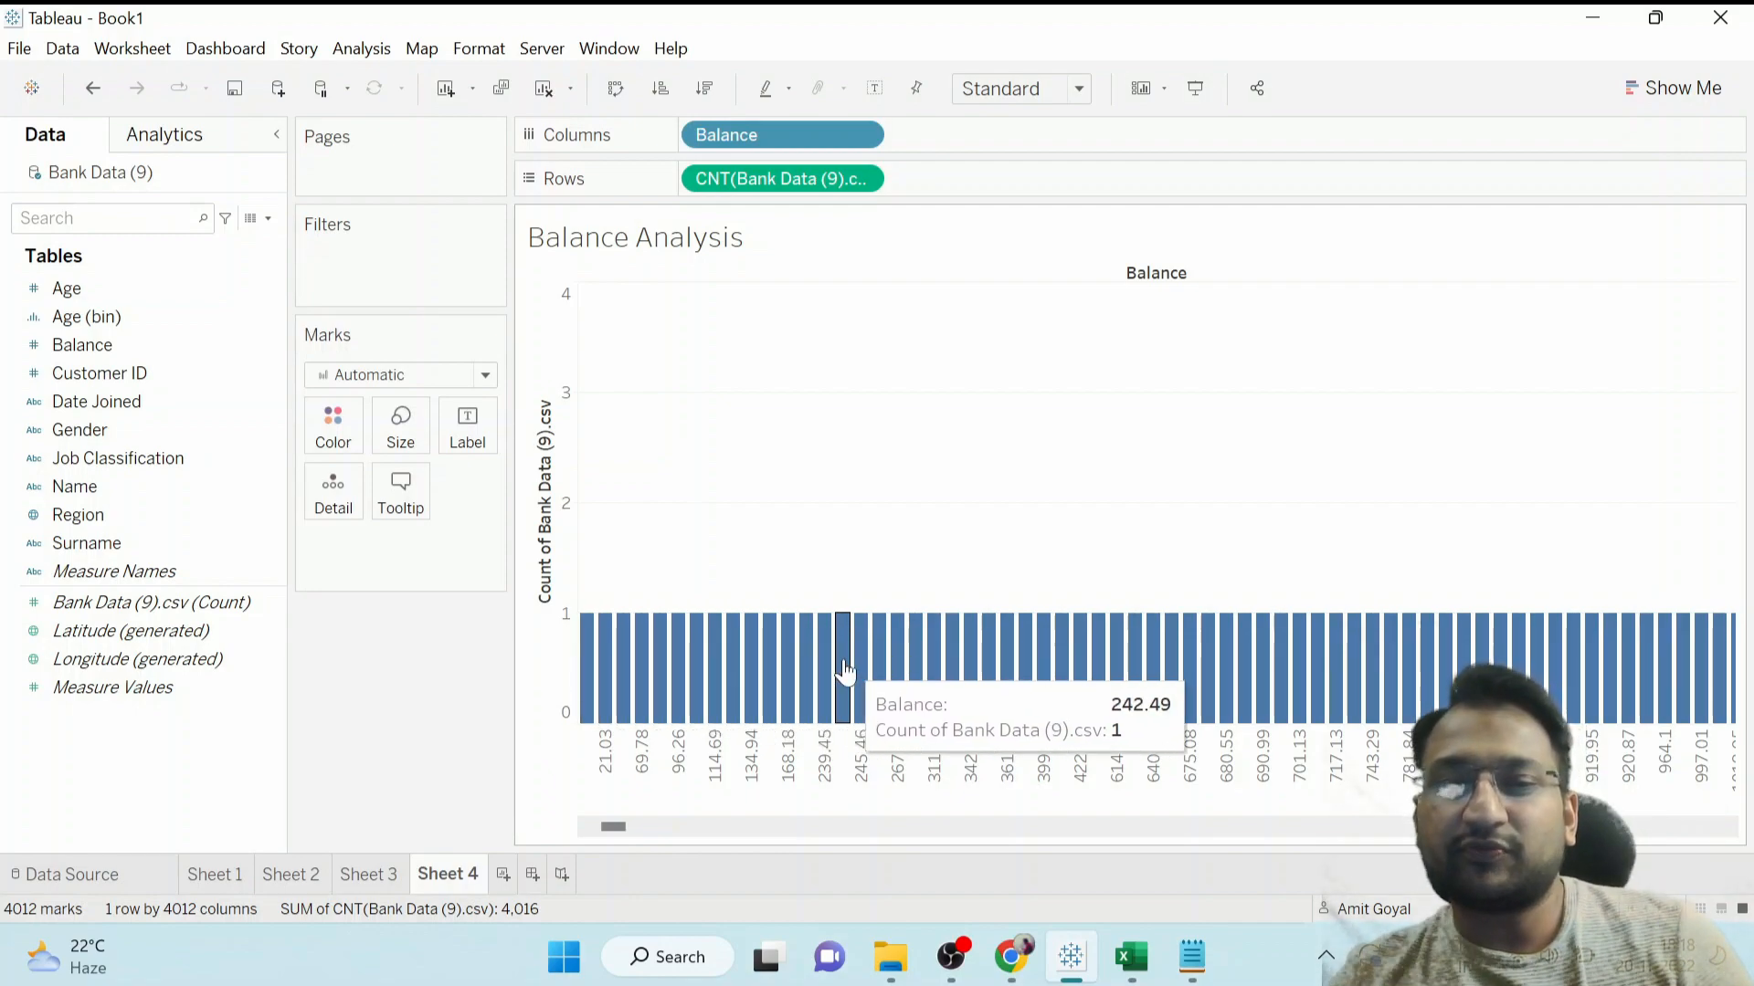
scroll(849, 833, "down", 5)
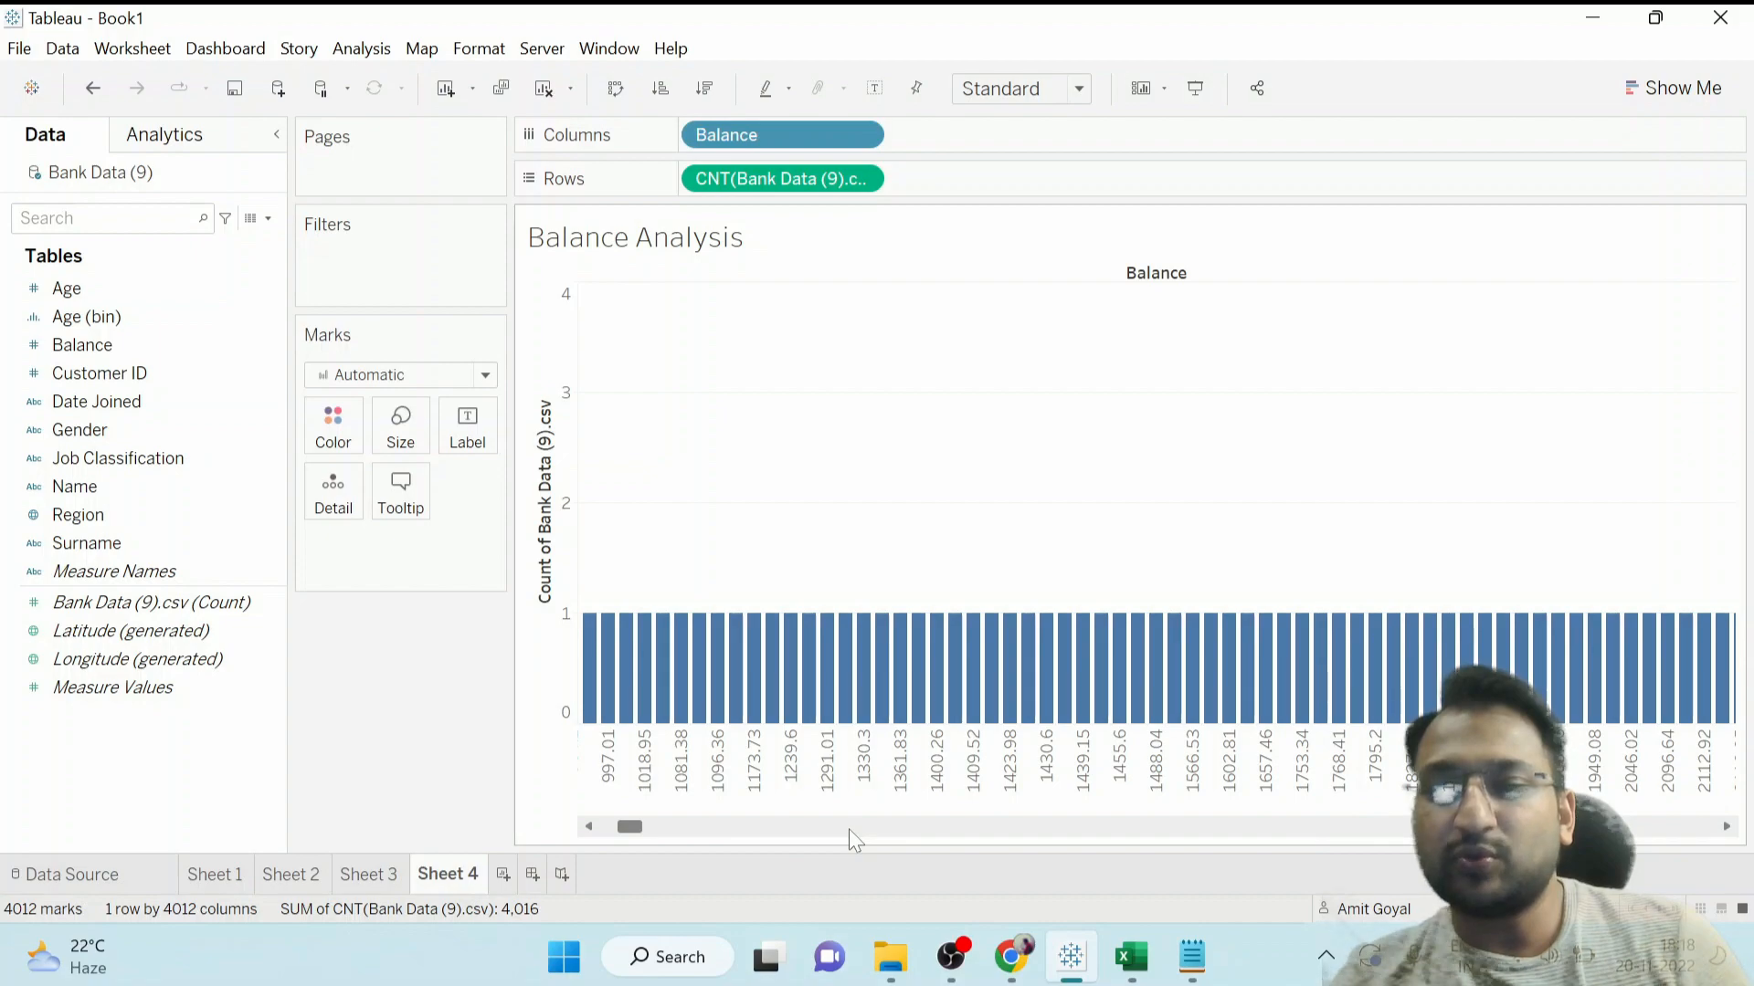
scroll(850, 833, "down", 10)
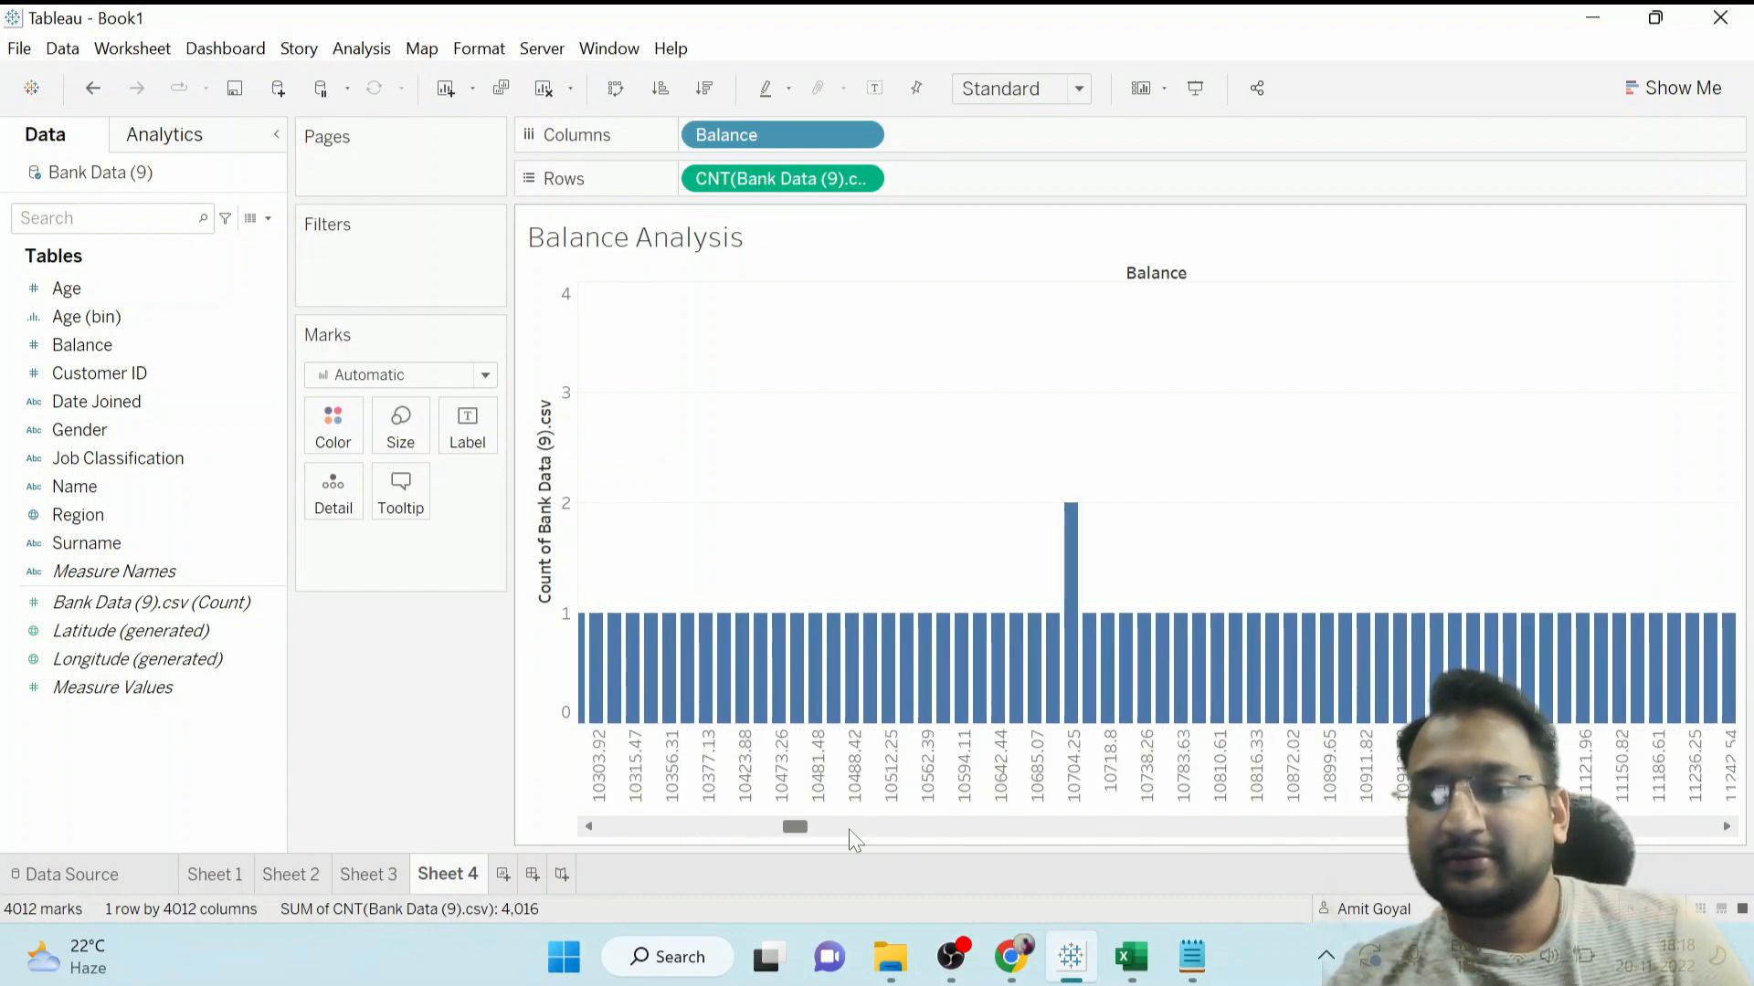
left_click(767, 828)
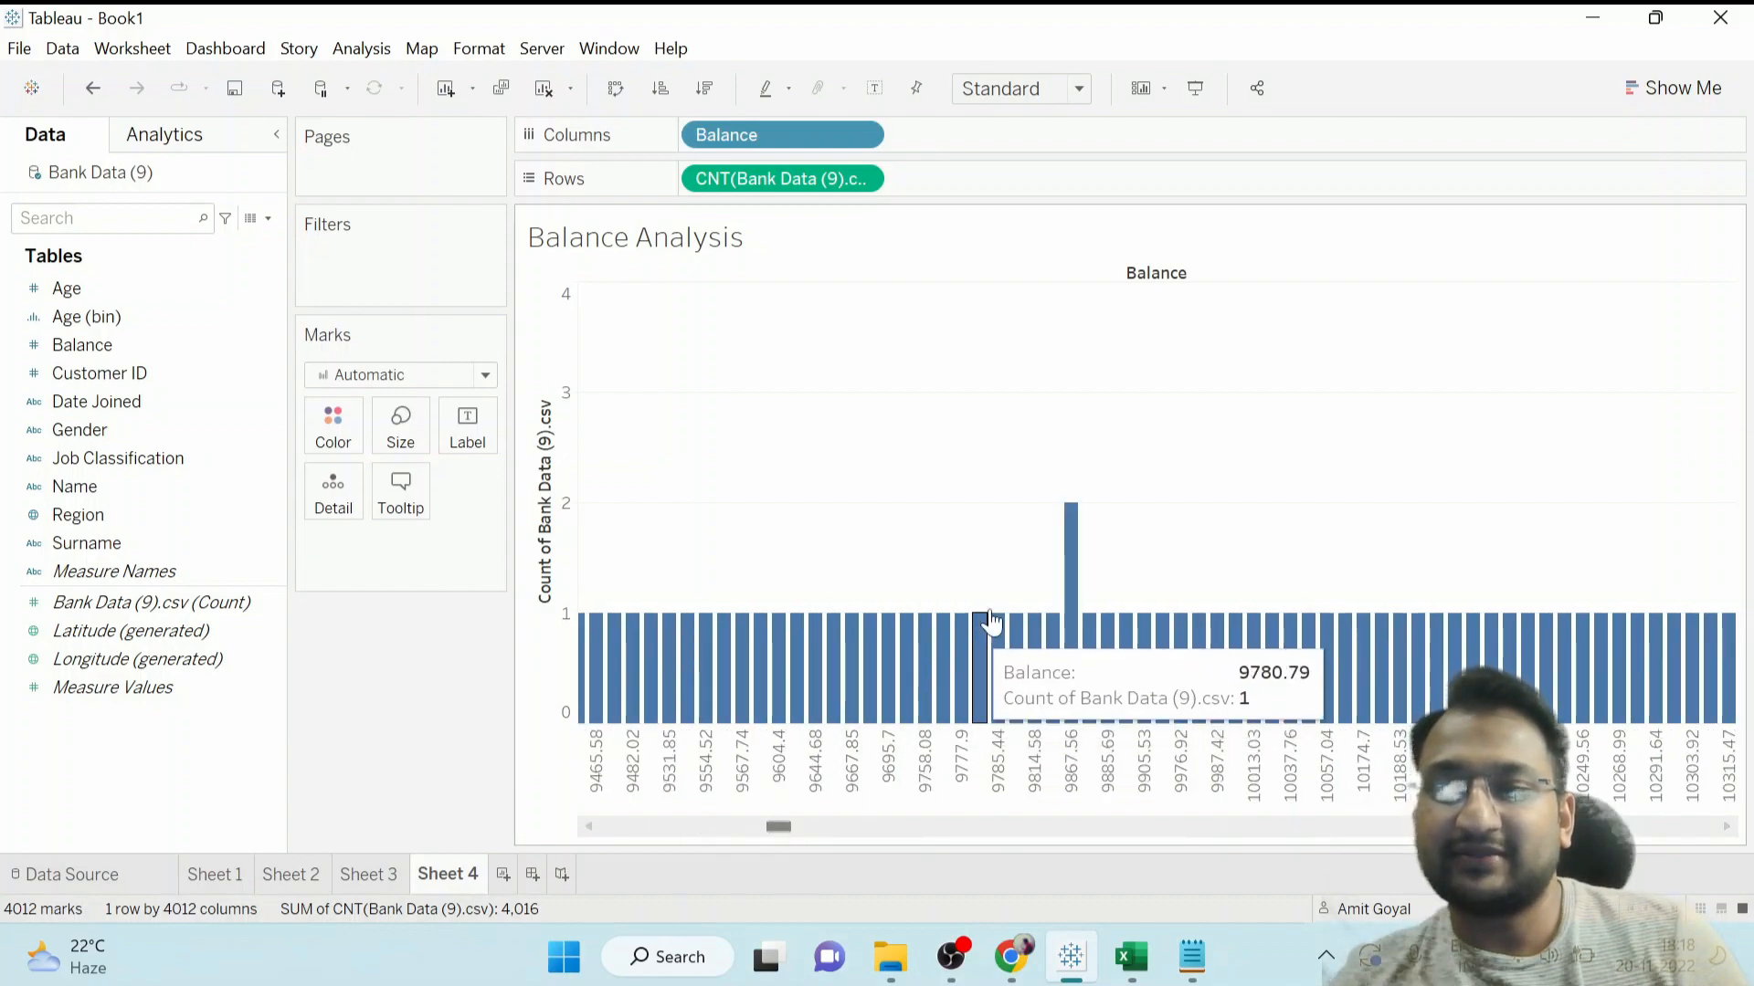
mouse_move(1072, 570)
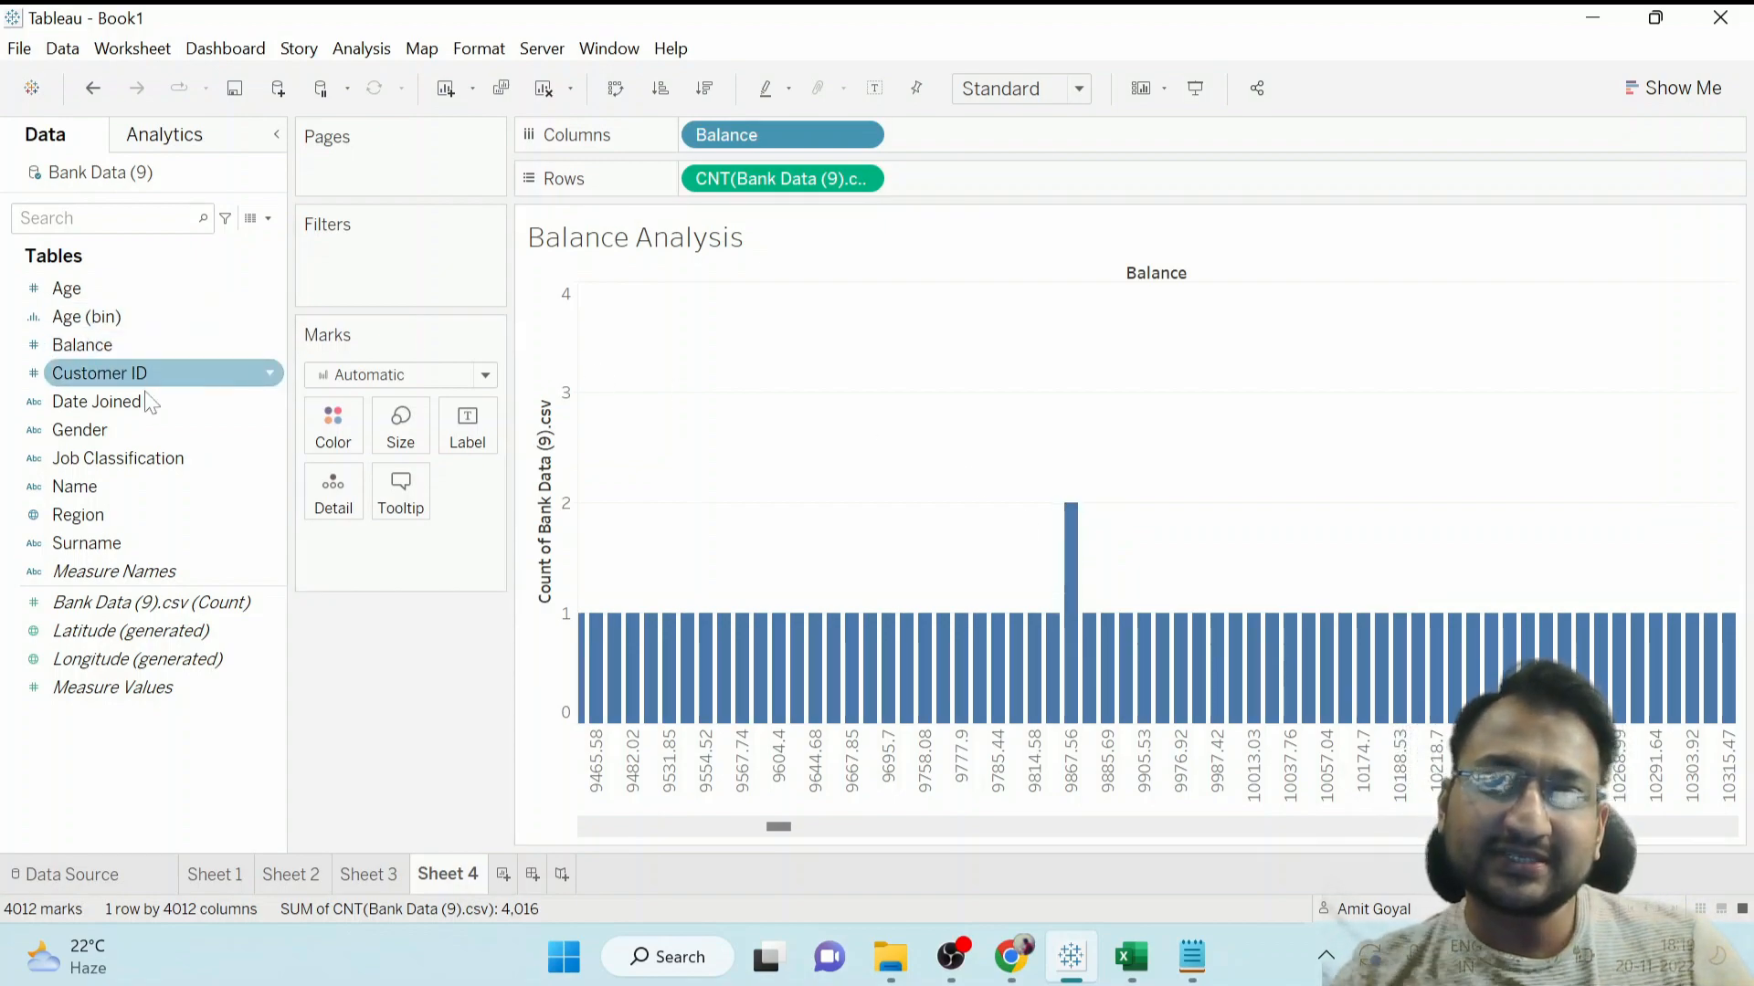
Create a Balance (bin) field from Balance with a bin size of 5000.
right_click(107, 343)
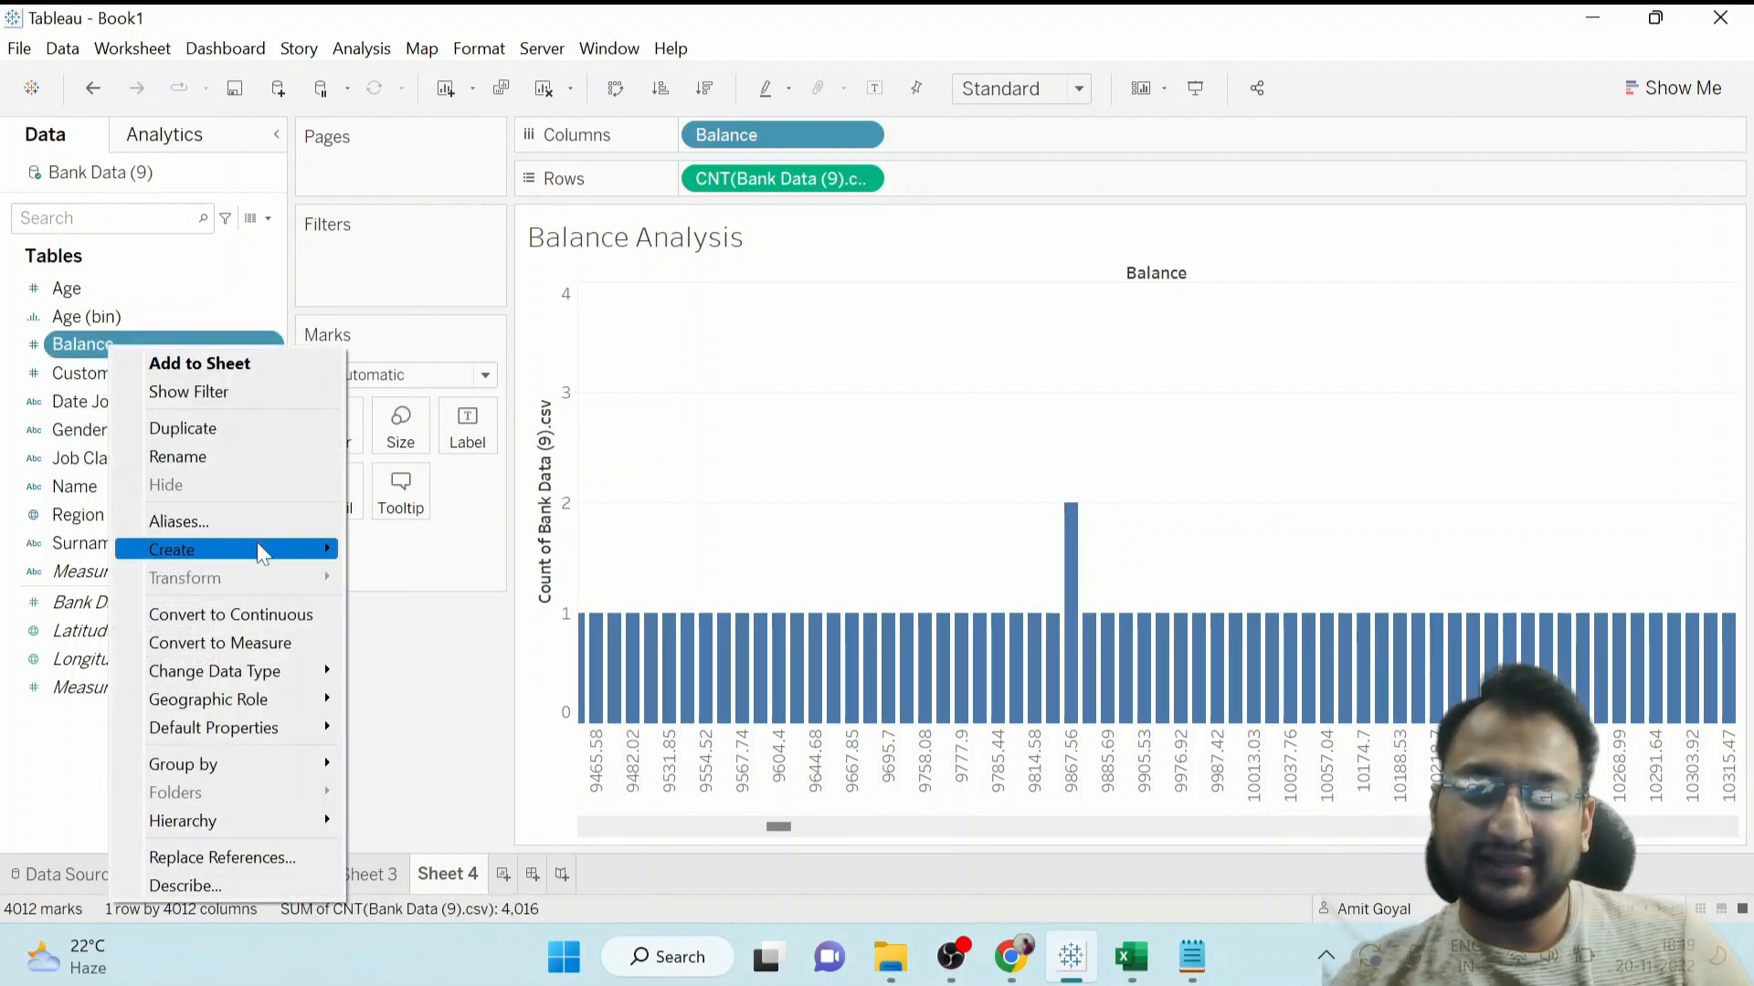
mouse_move(256, 545)
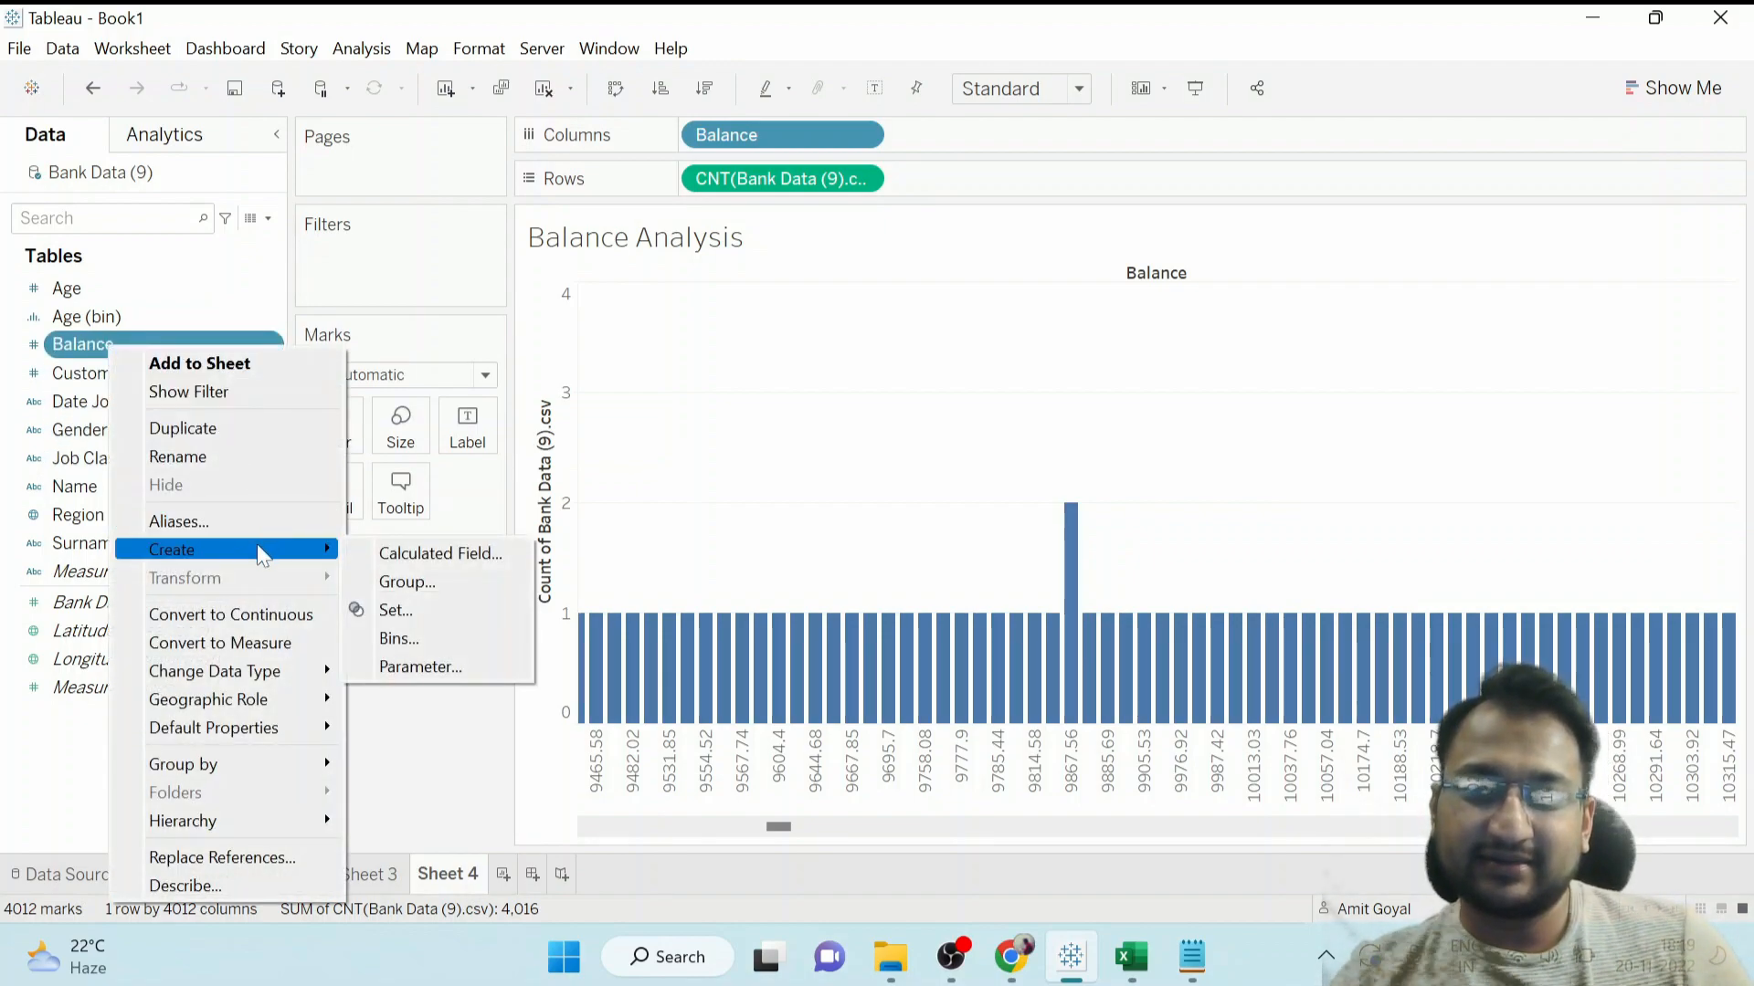
left_click(399, 638)
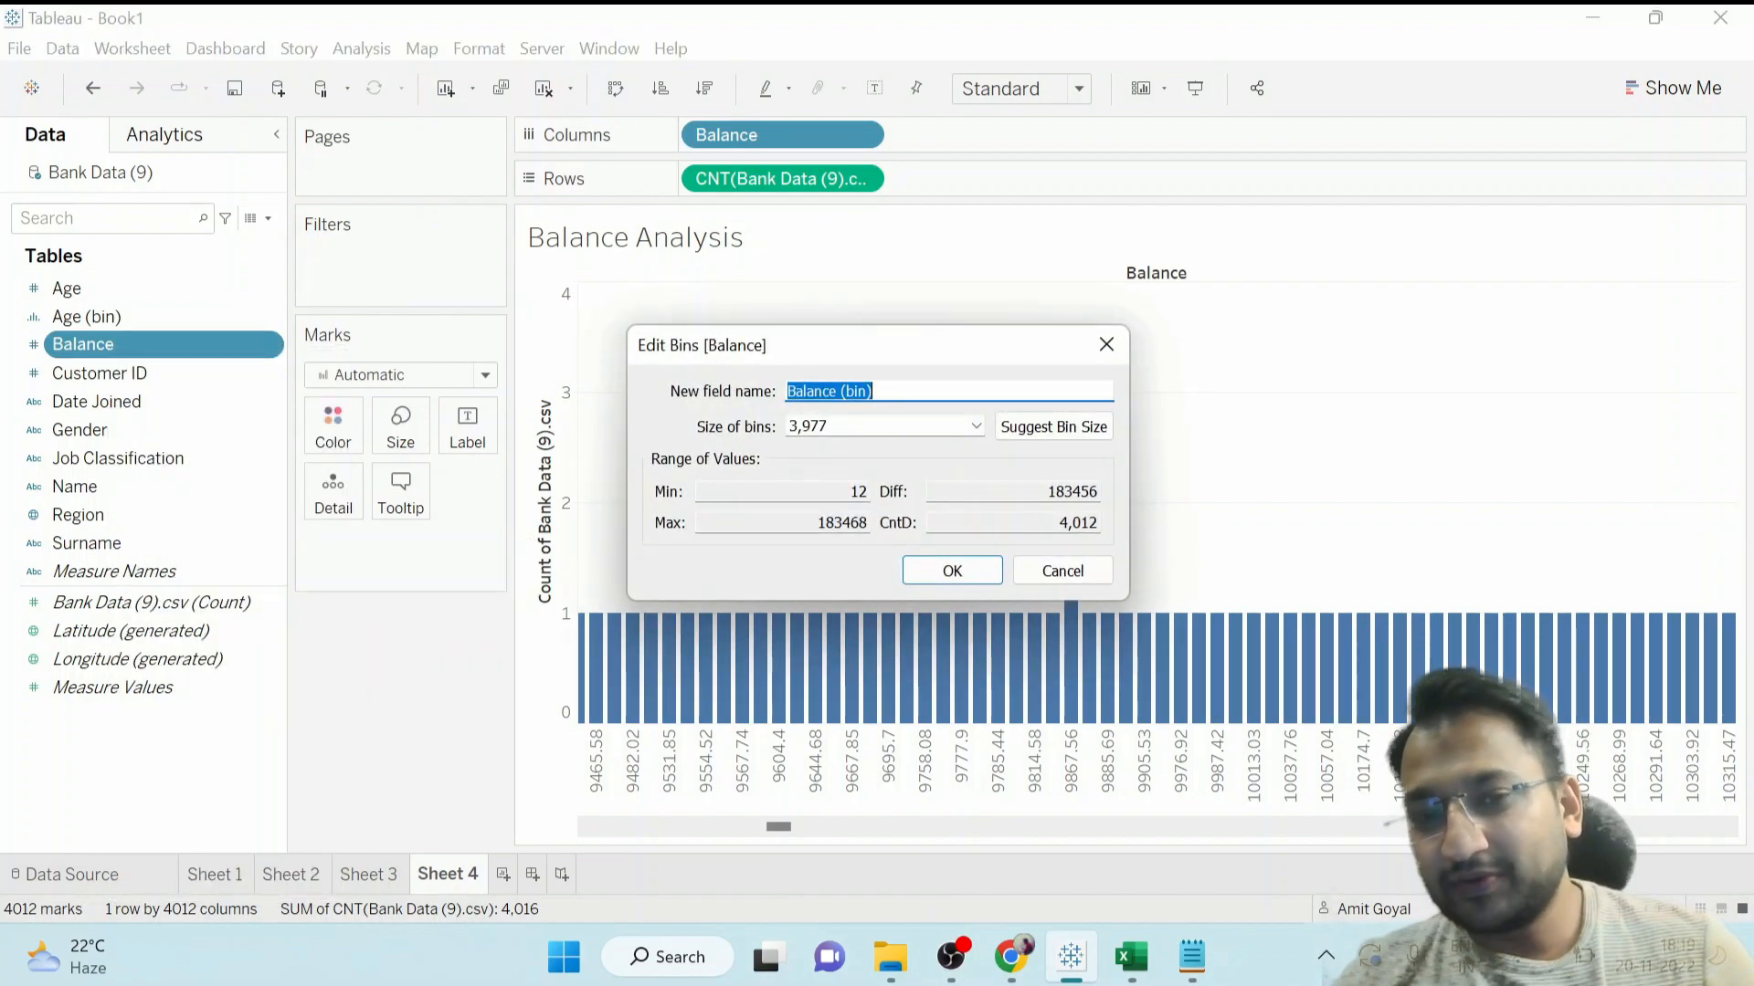
key("Tab")
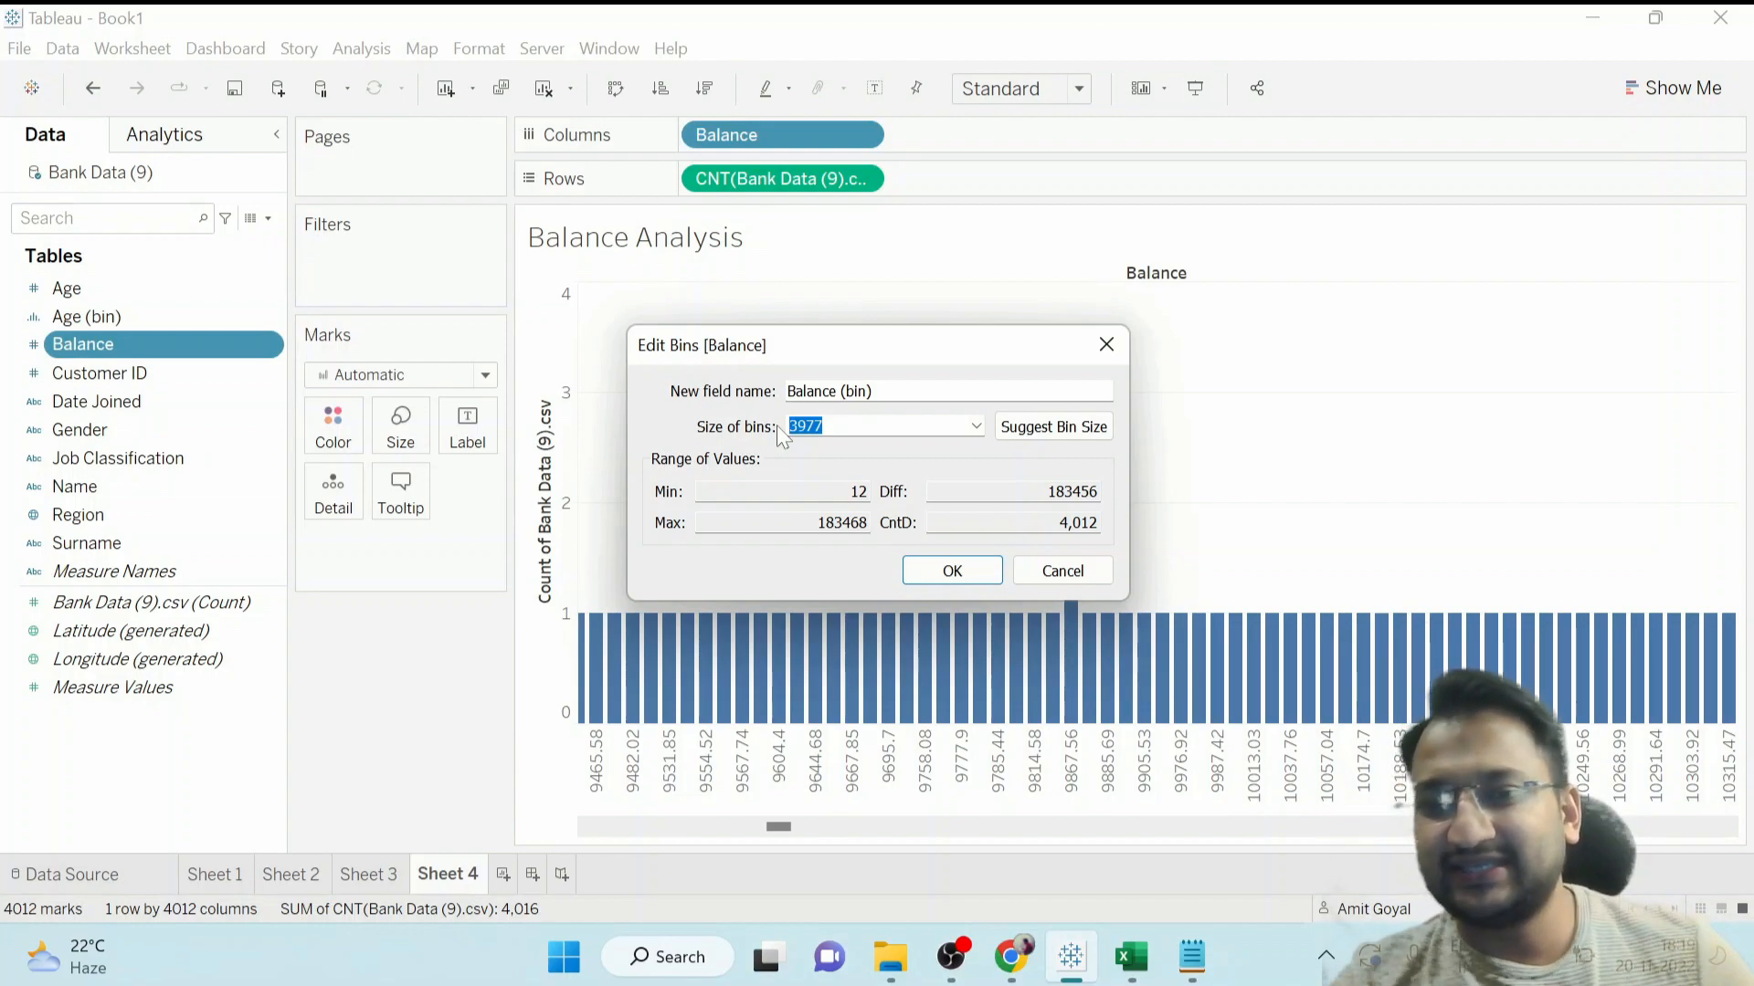
left_click_drag(846, 496, 886, 532)
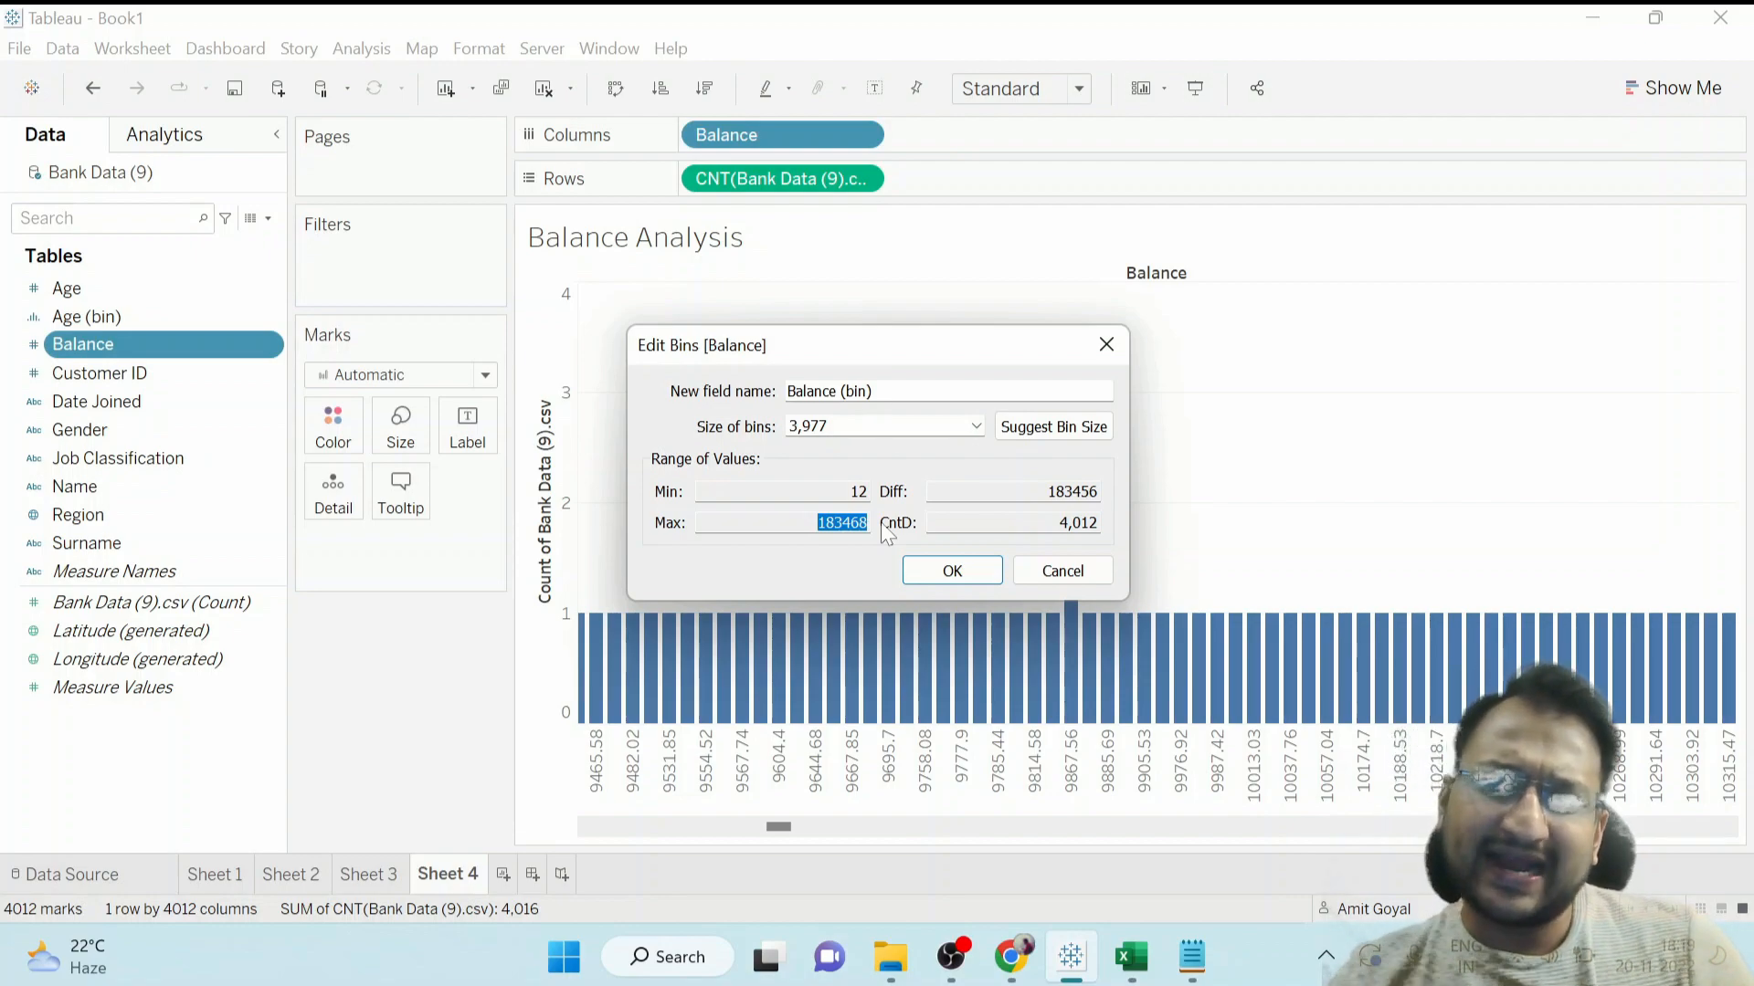
left_click_drag(828, 427, 754, 427)
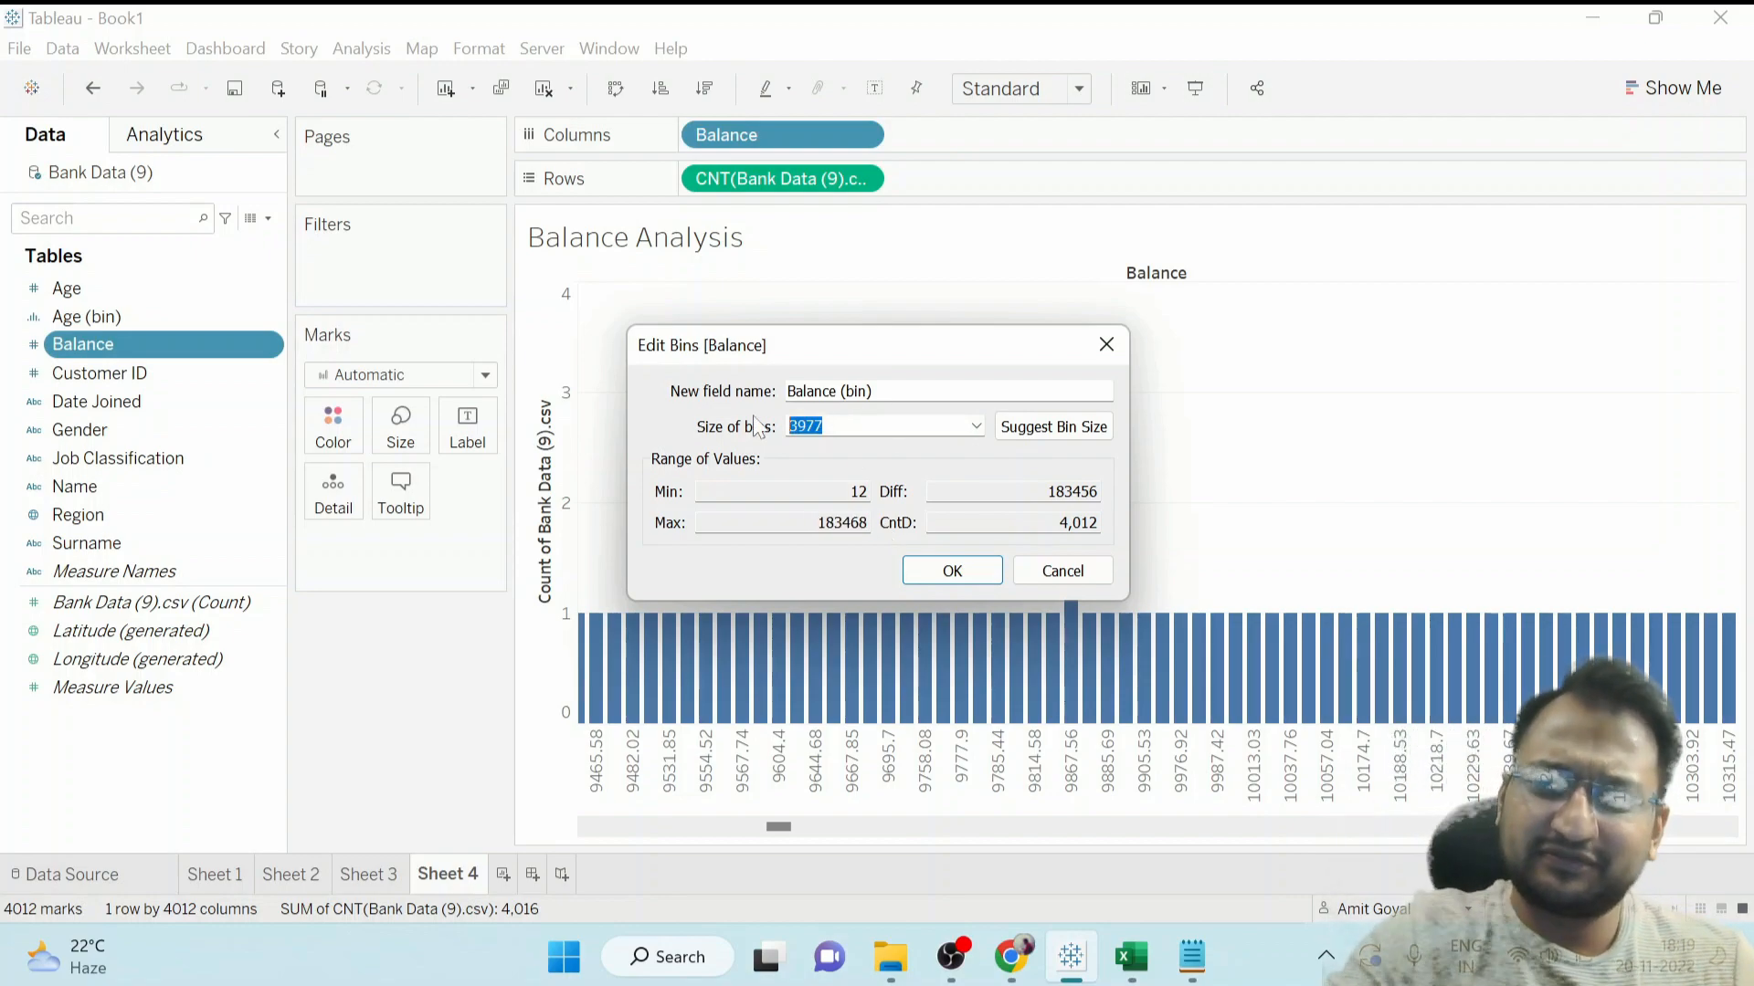
type("5000")
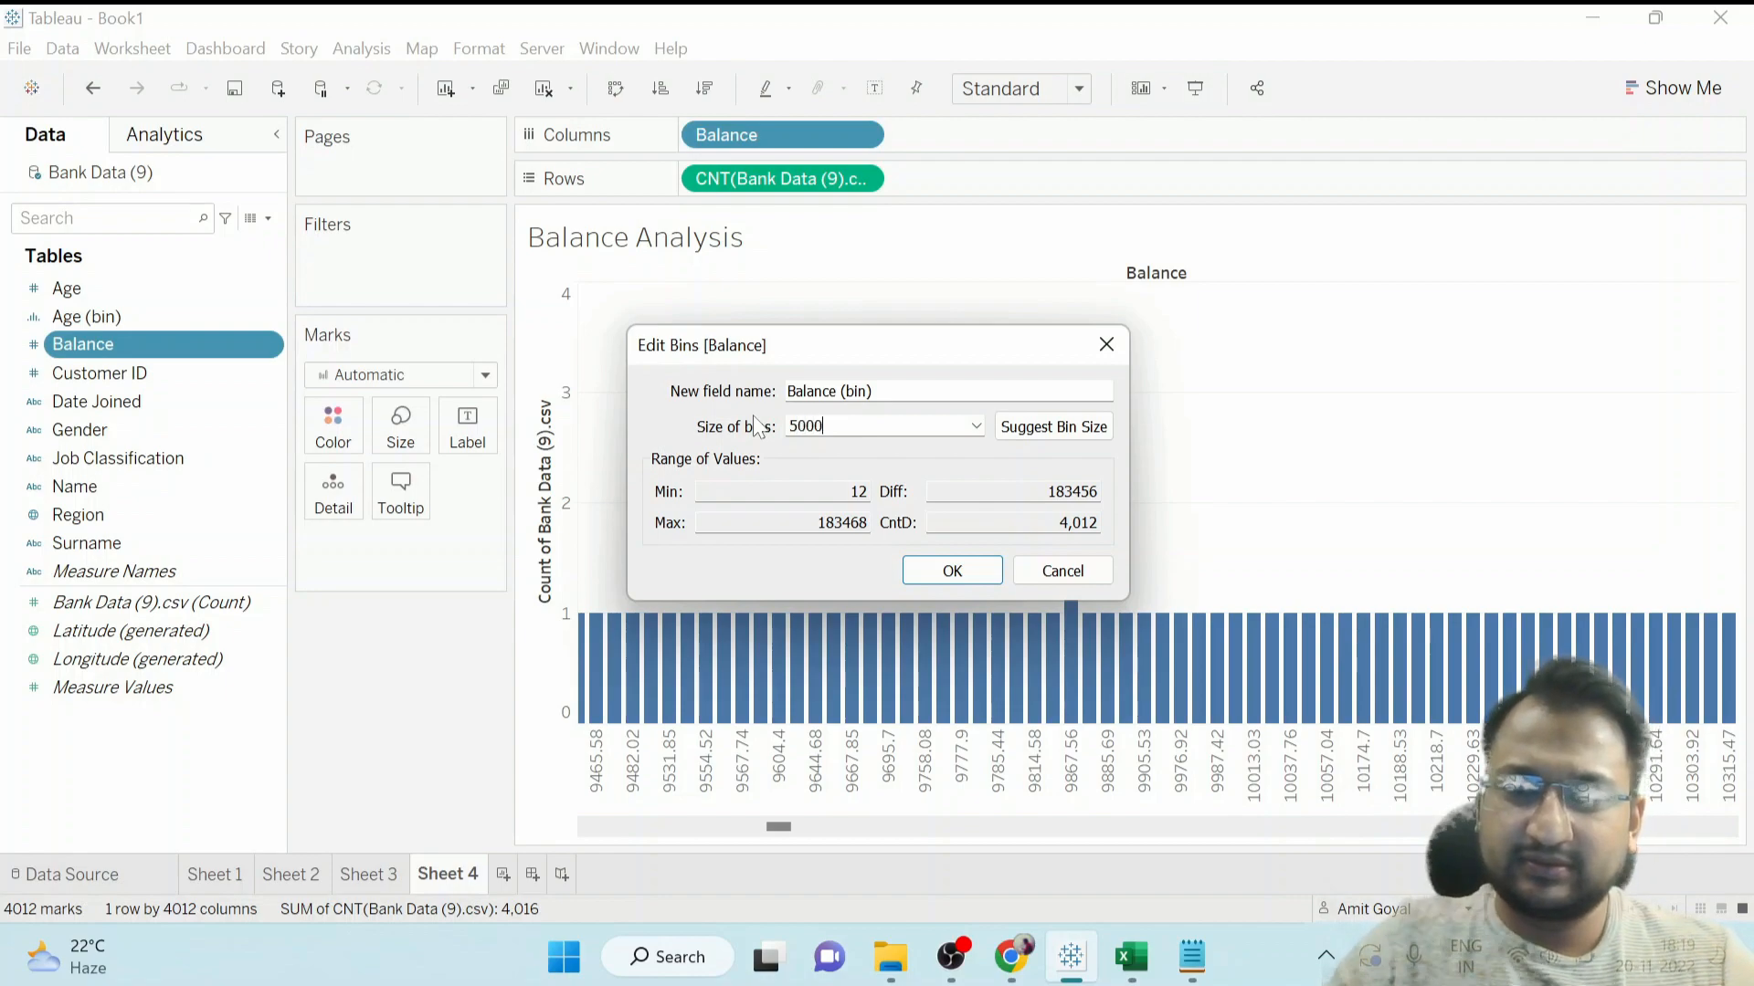
left_click(934, 574)
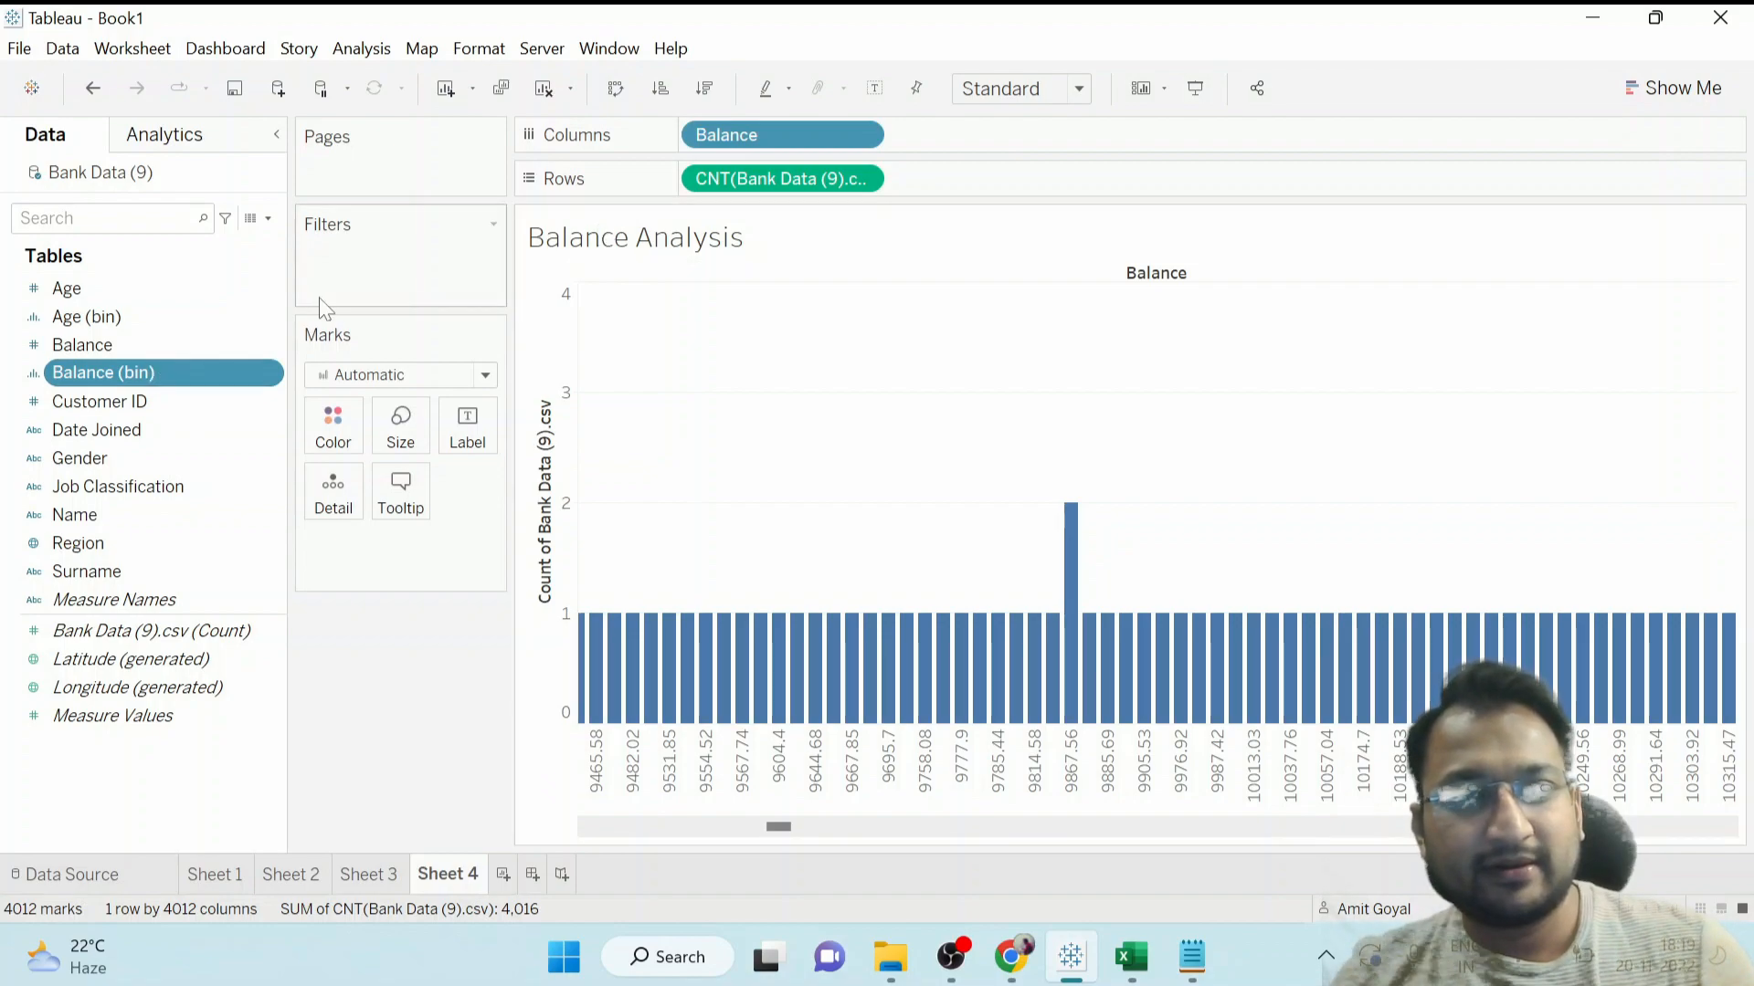
Replace Balance on Columns with Balance (bin) and fit the Balance Analysis chart to Entire View.
left_click_drag(726, 146, 92, 264)
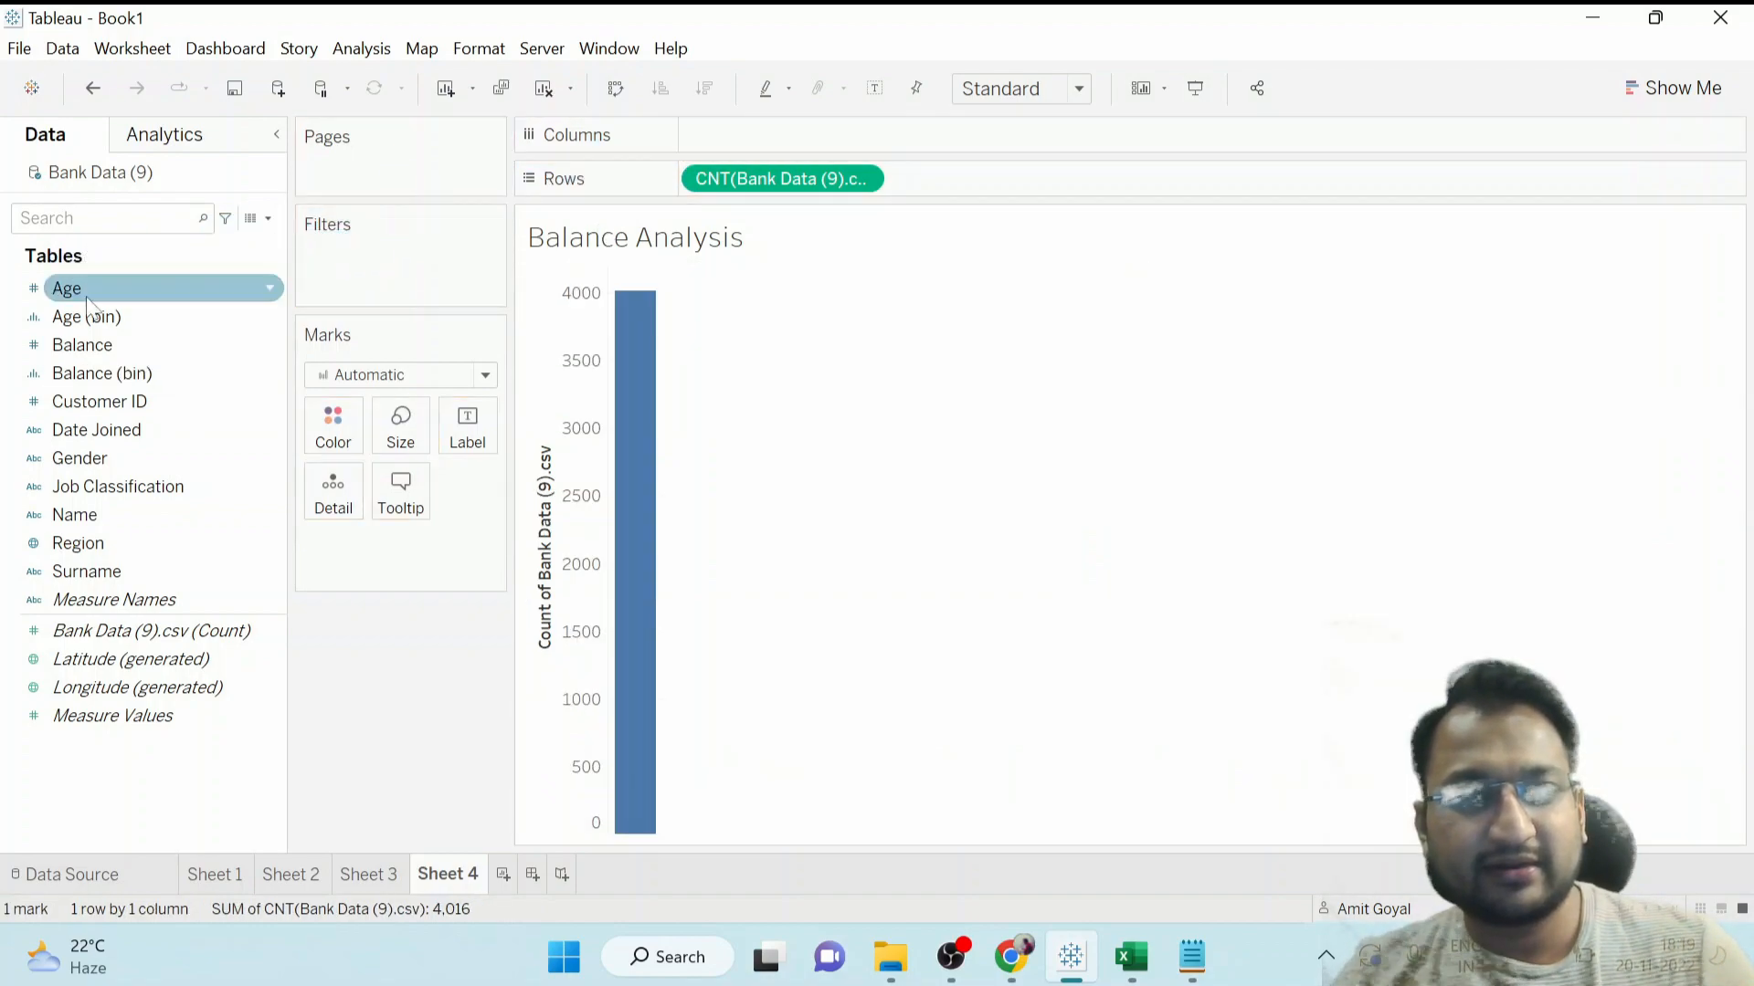
left_click_drag(103, 388, 759, 139)
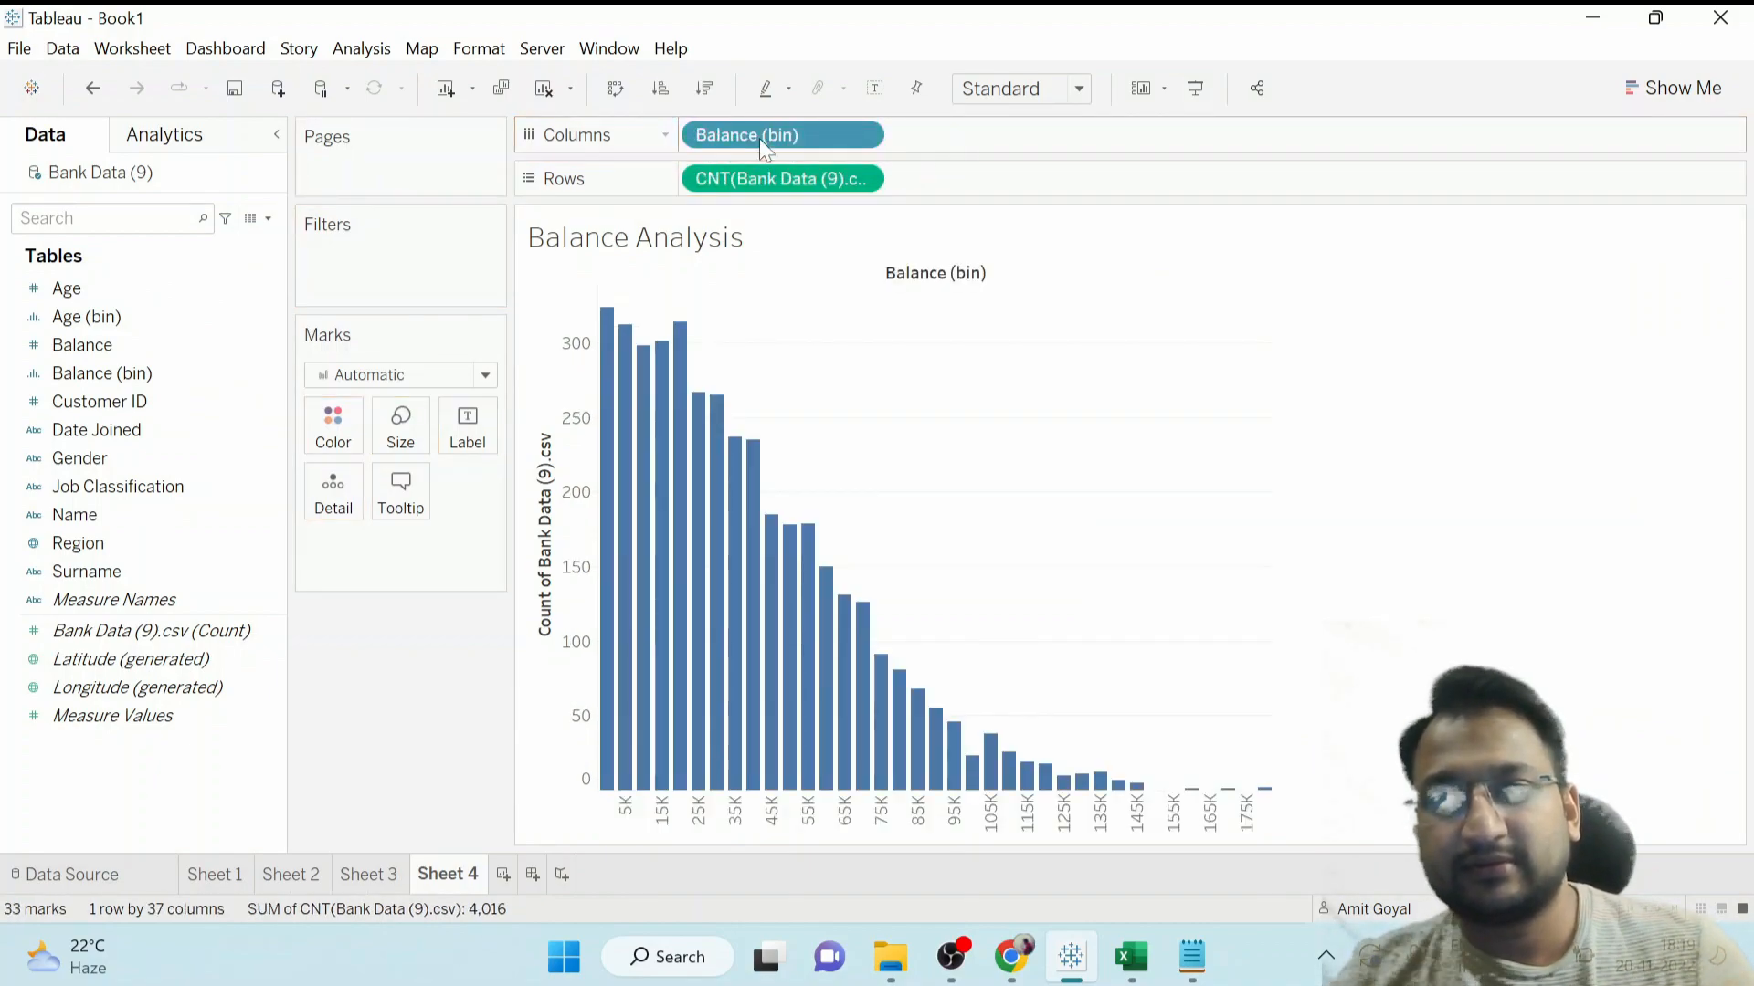
left_click(1005, 88)
left_click(1009, 183)
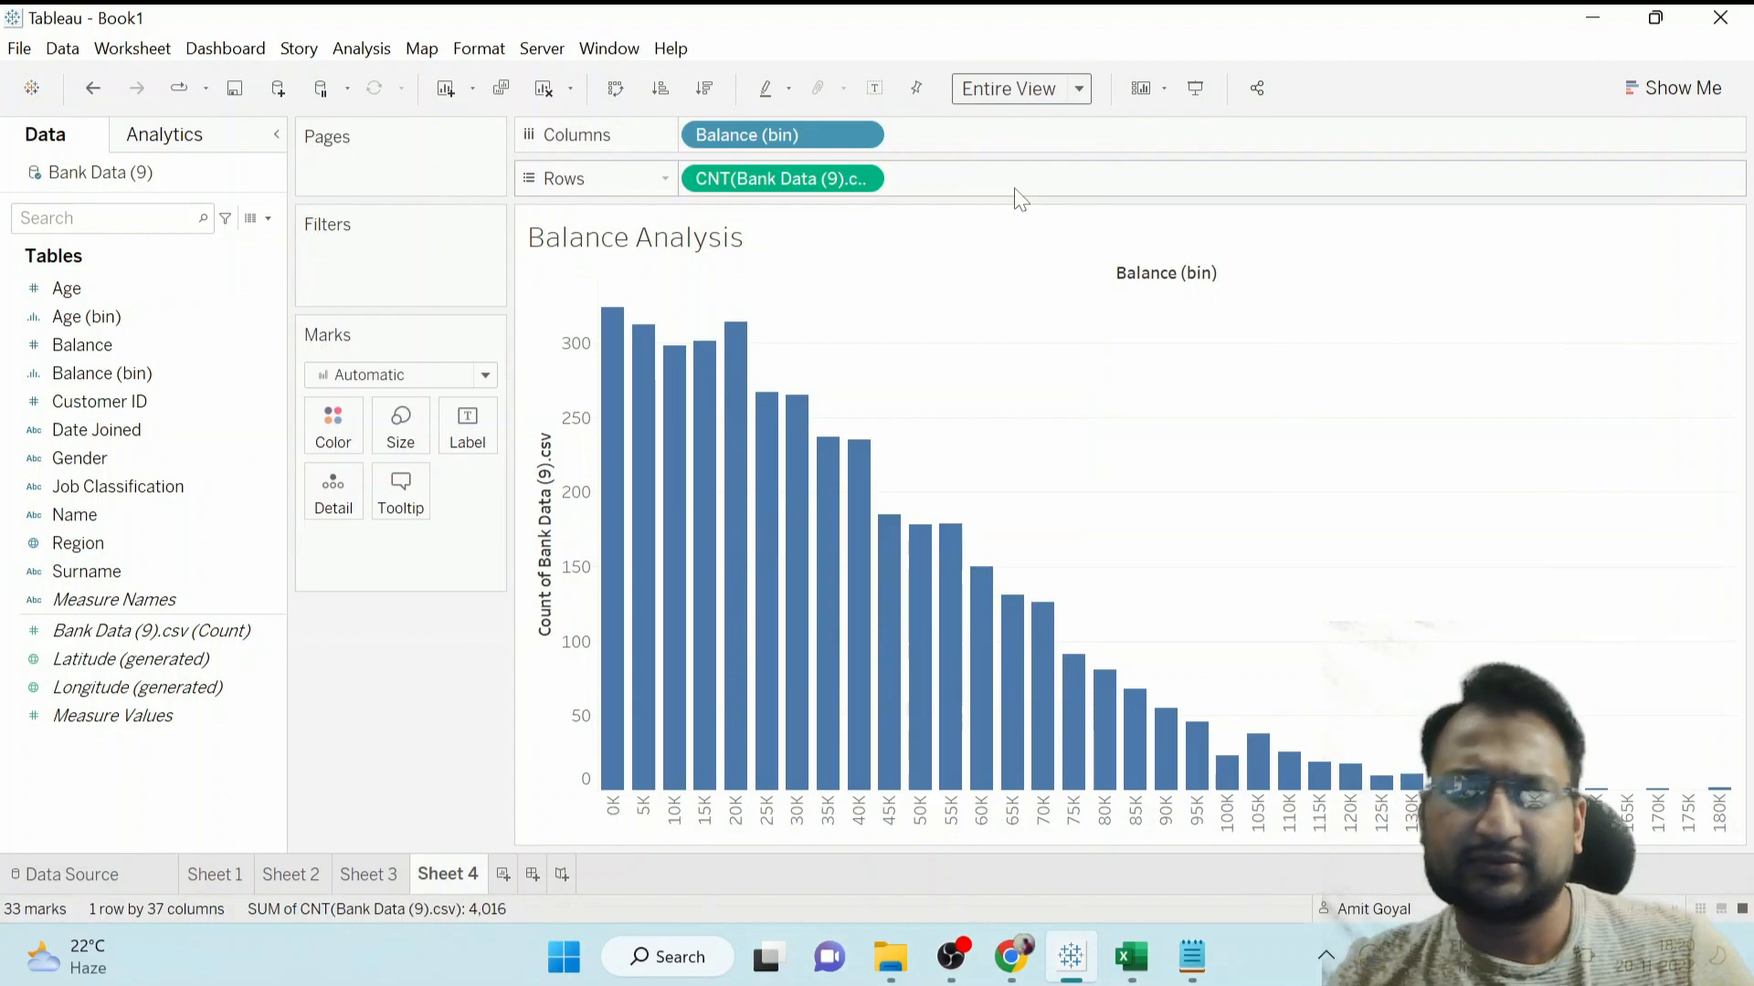
mouse_move(626, 384)
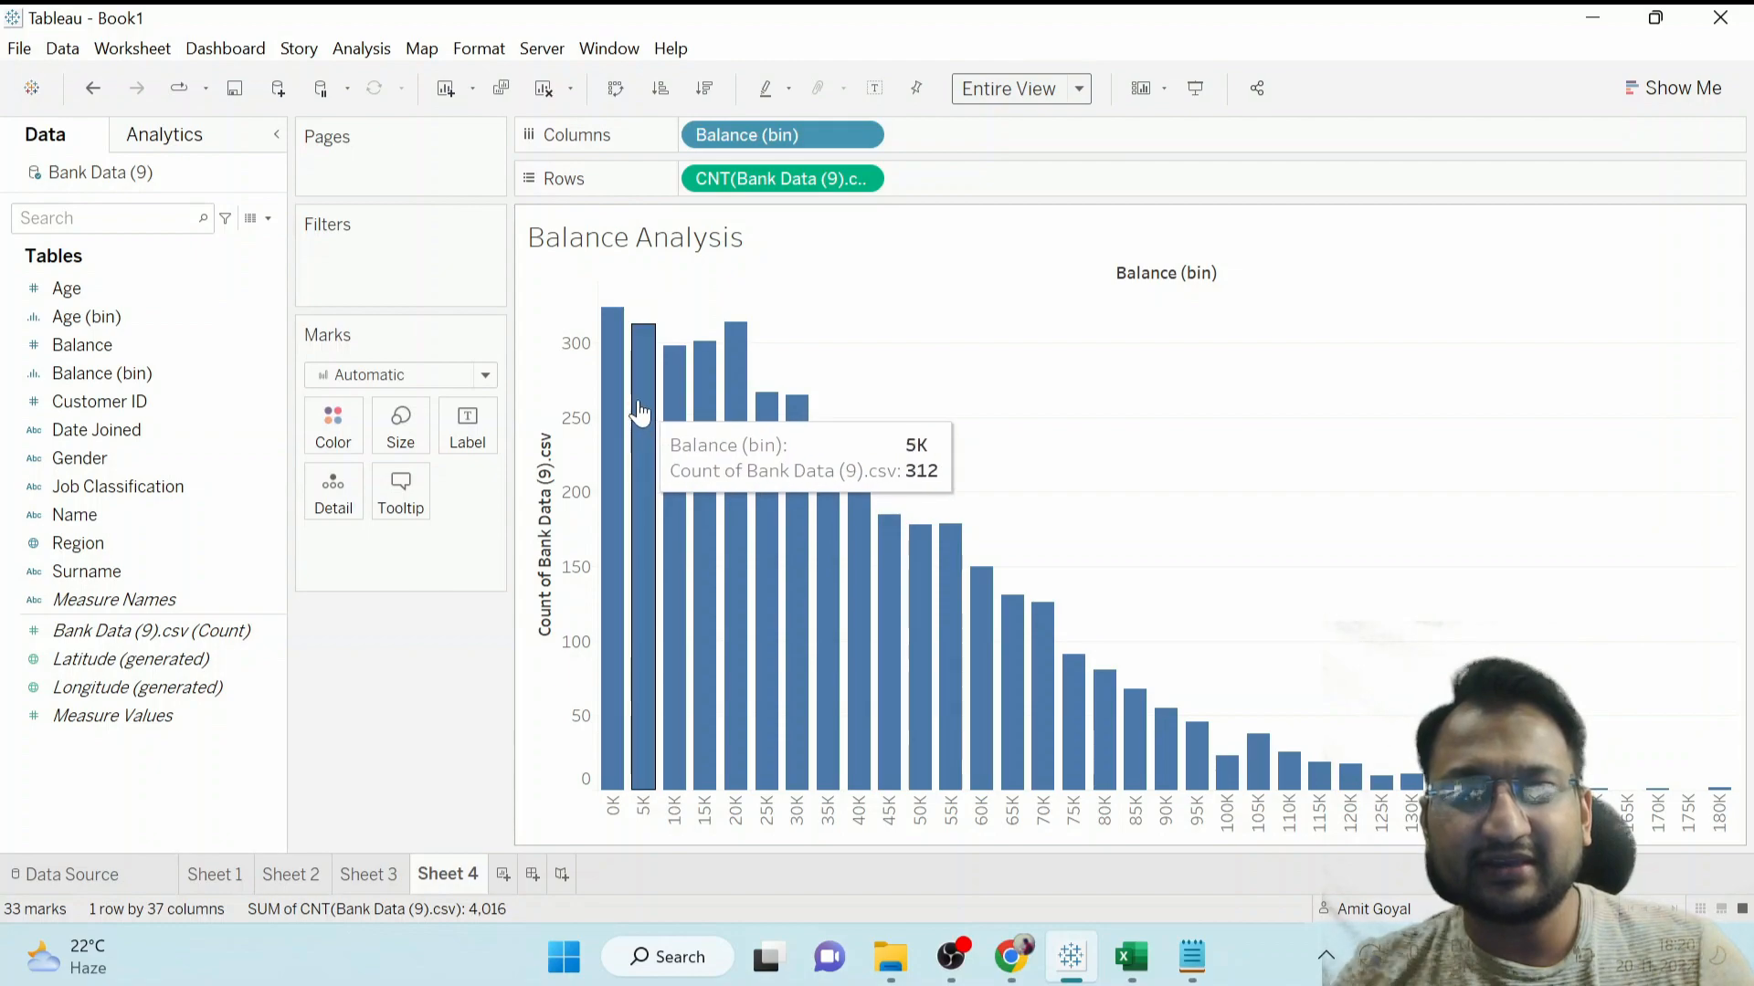
mouse_move(672, 411)
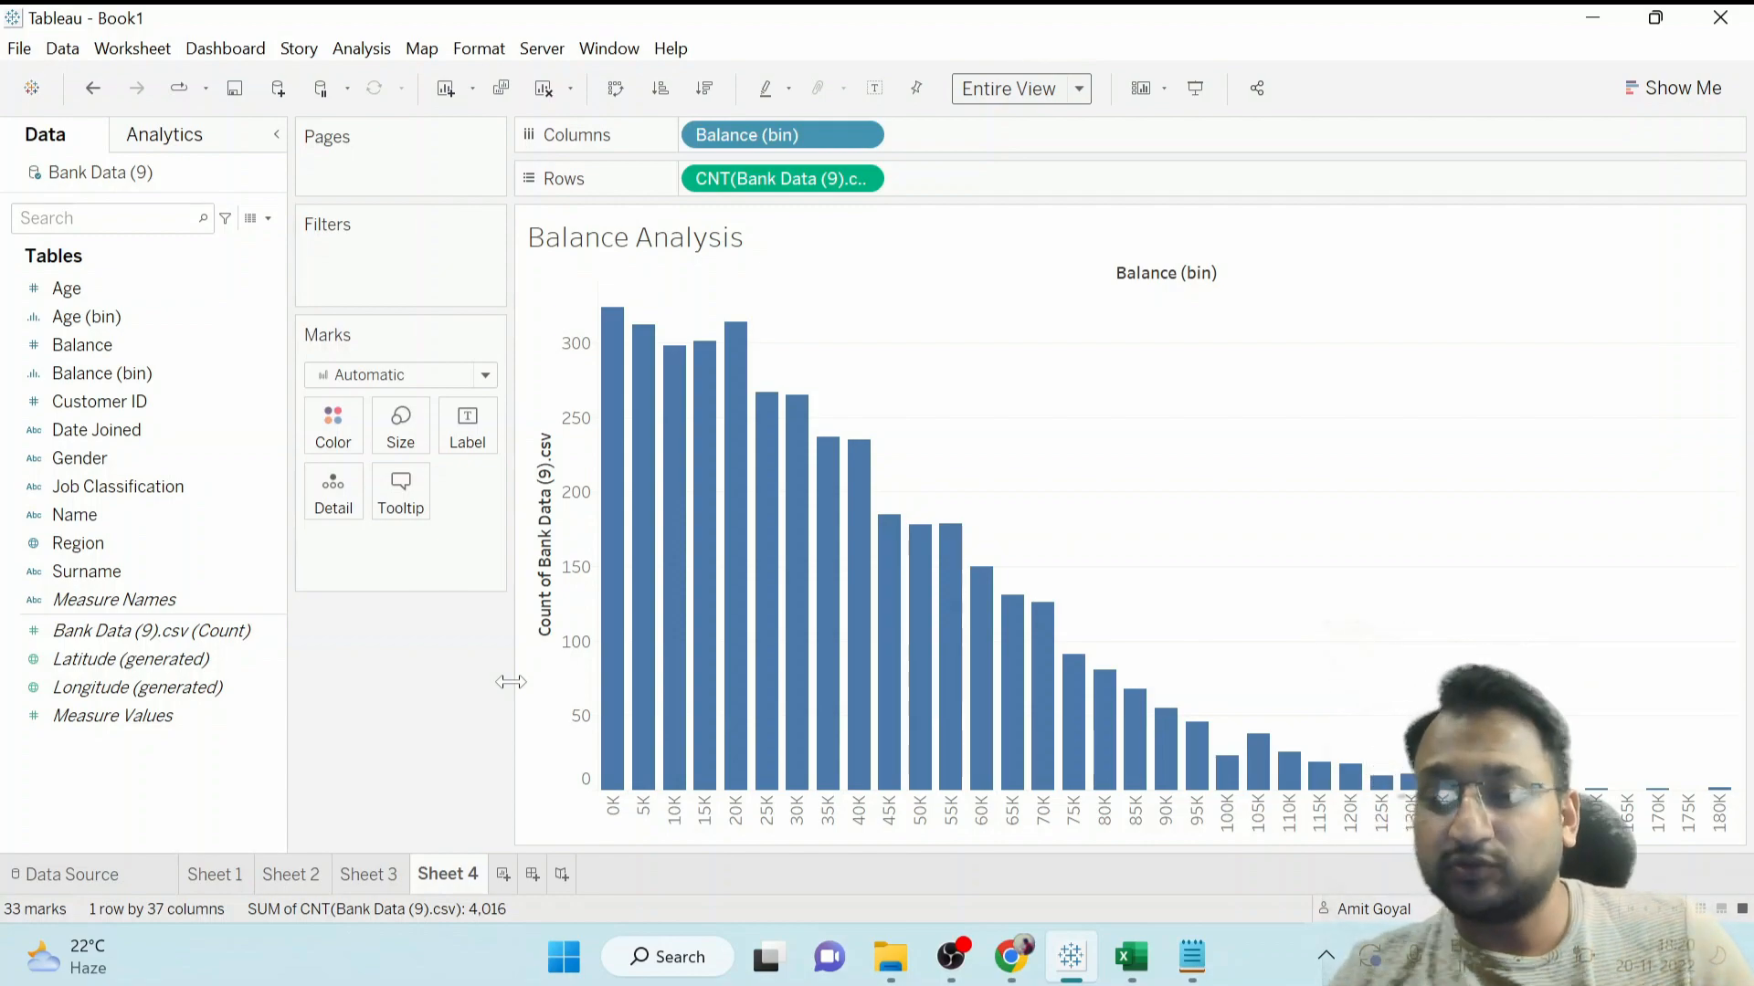
Switch to Notepad and add the heading "Bin size:" a few lines below the existing notes.
left_click(1187, 957)
key("Return")
key("Return")
key("Return")
key("Return")
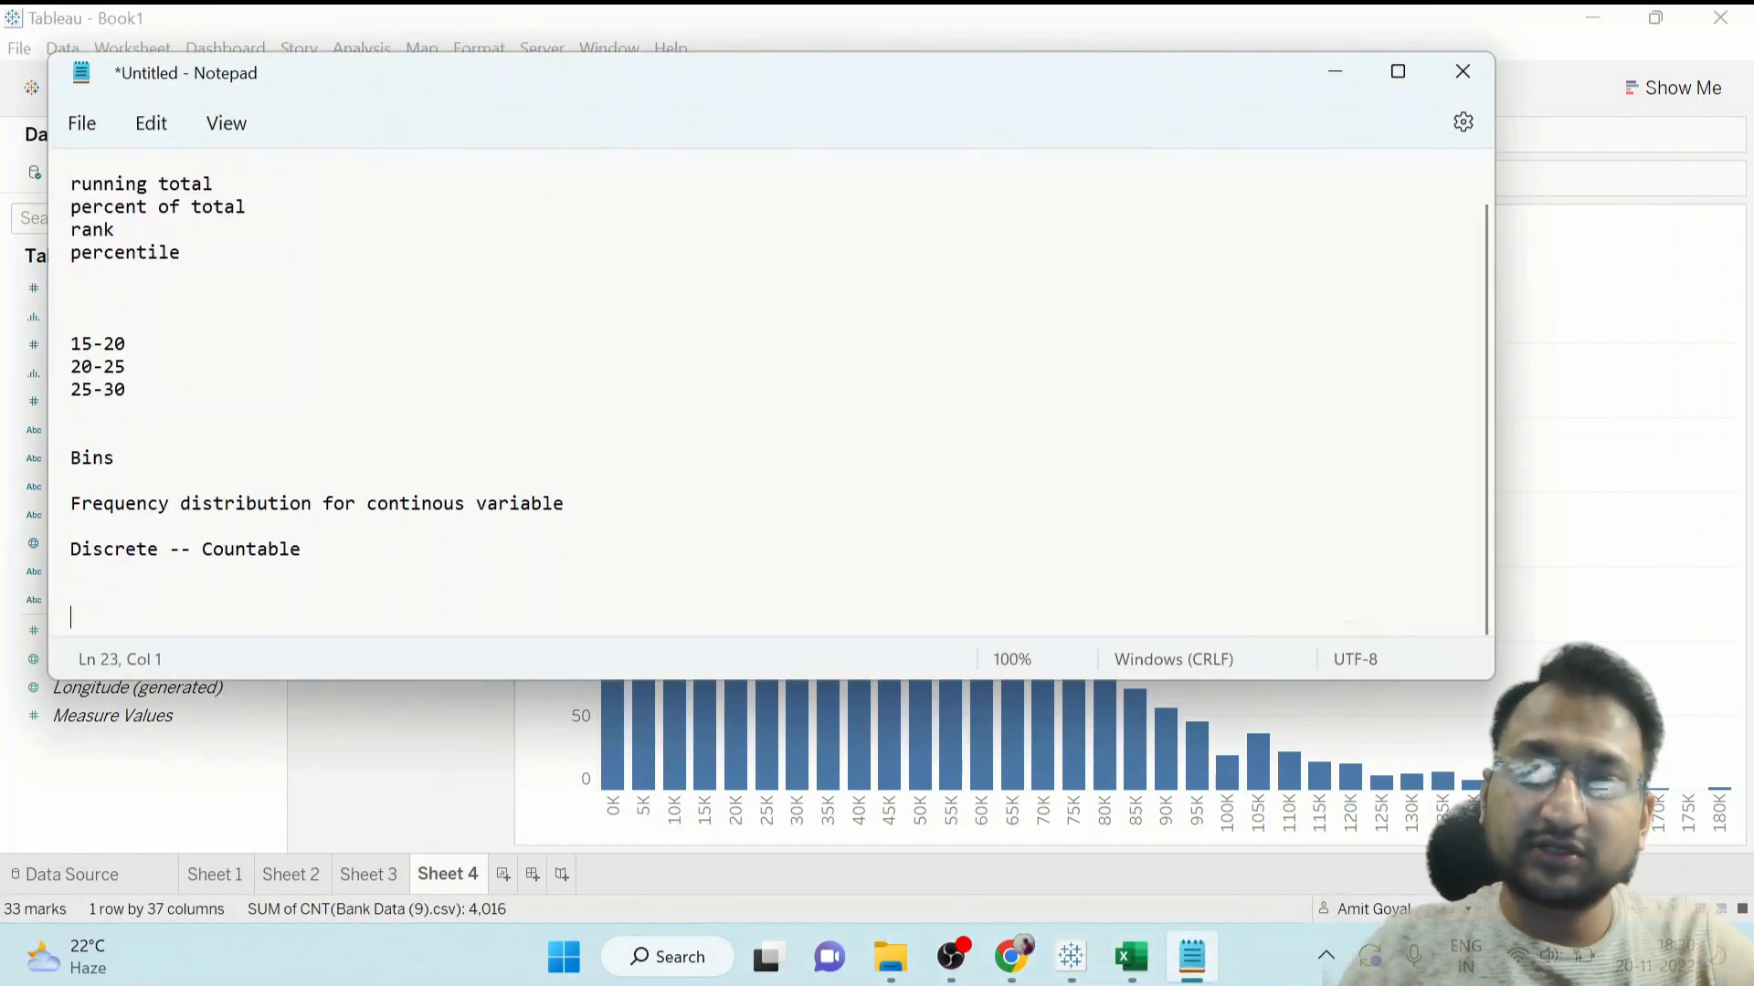
type("Bi")
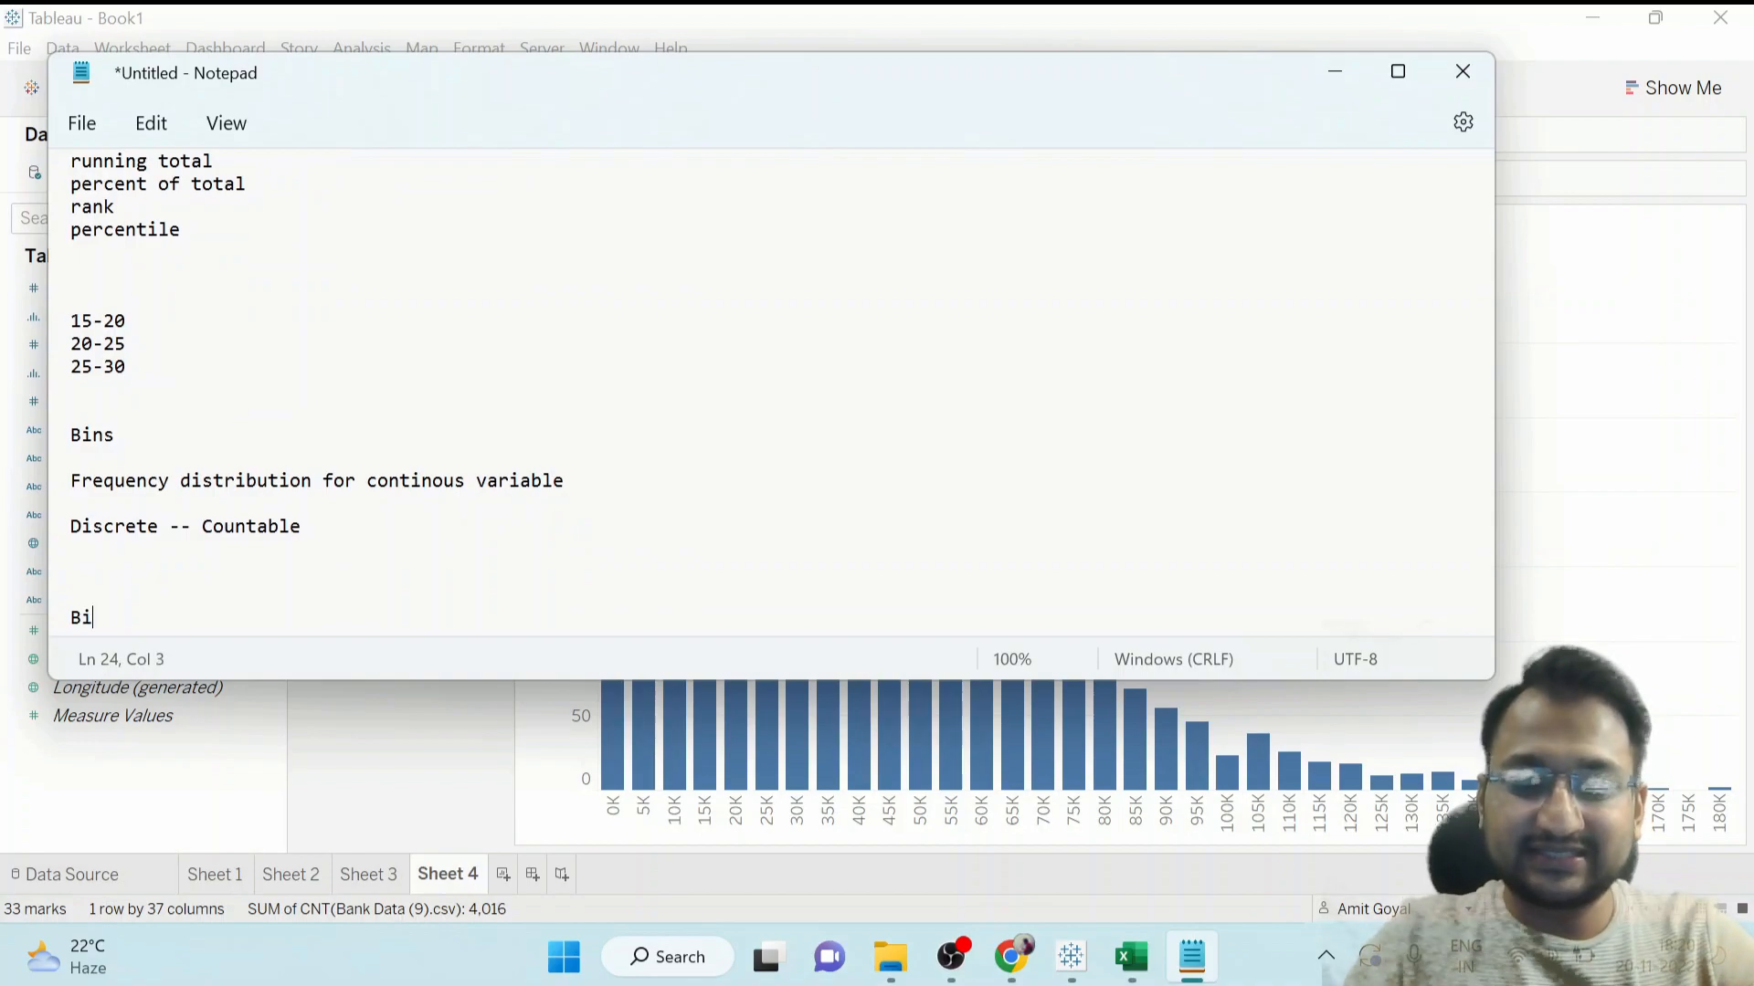
type("n siz")
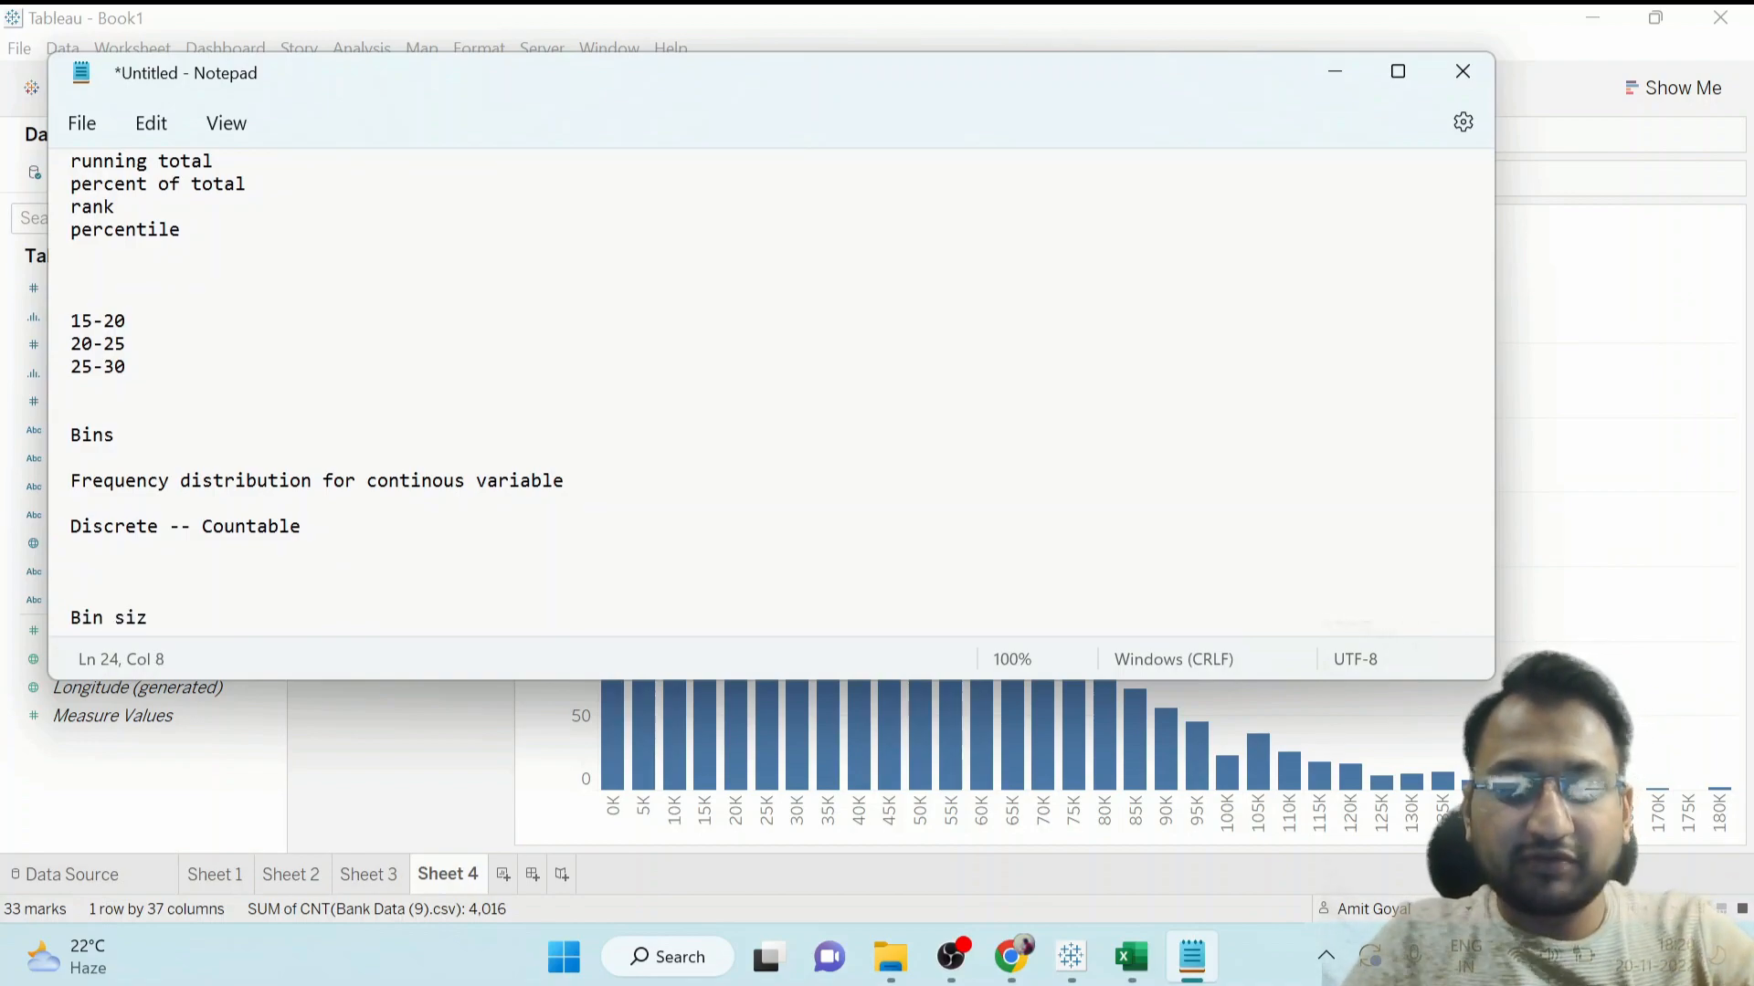
type("e:")
key("Return")
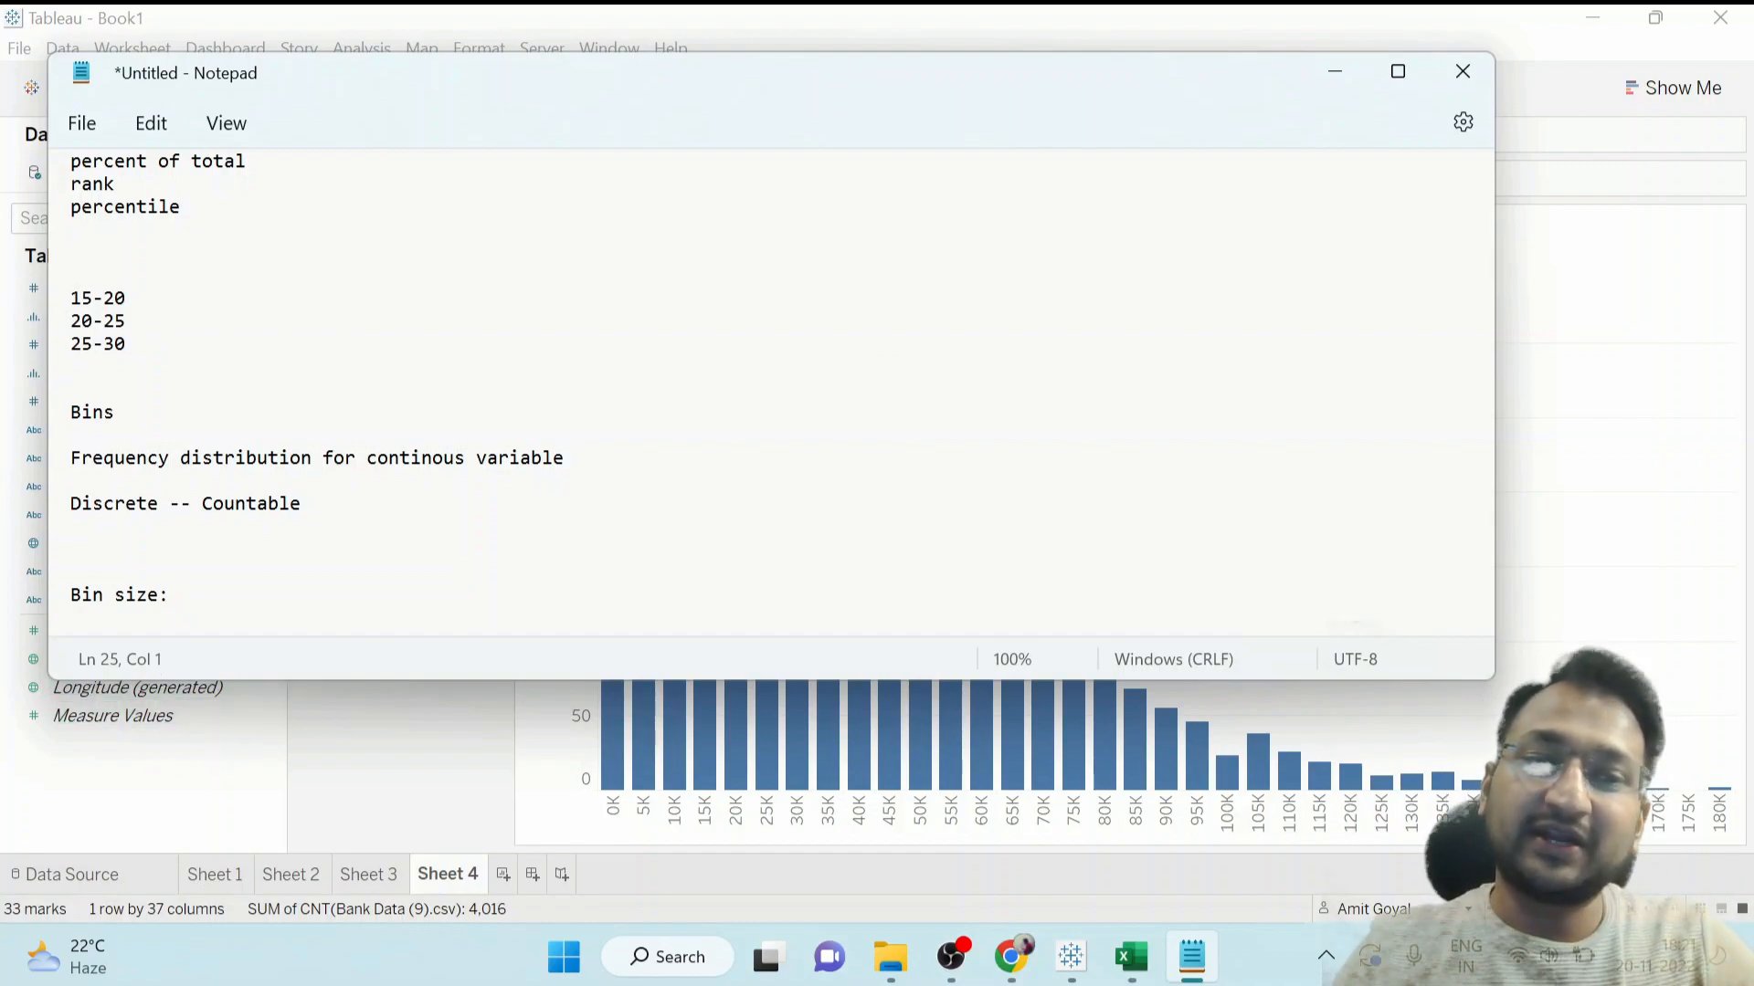
Add the heading "Parameters:" below "Bin size:" in the notes.
key("Return")
key("Return")
type("Para")
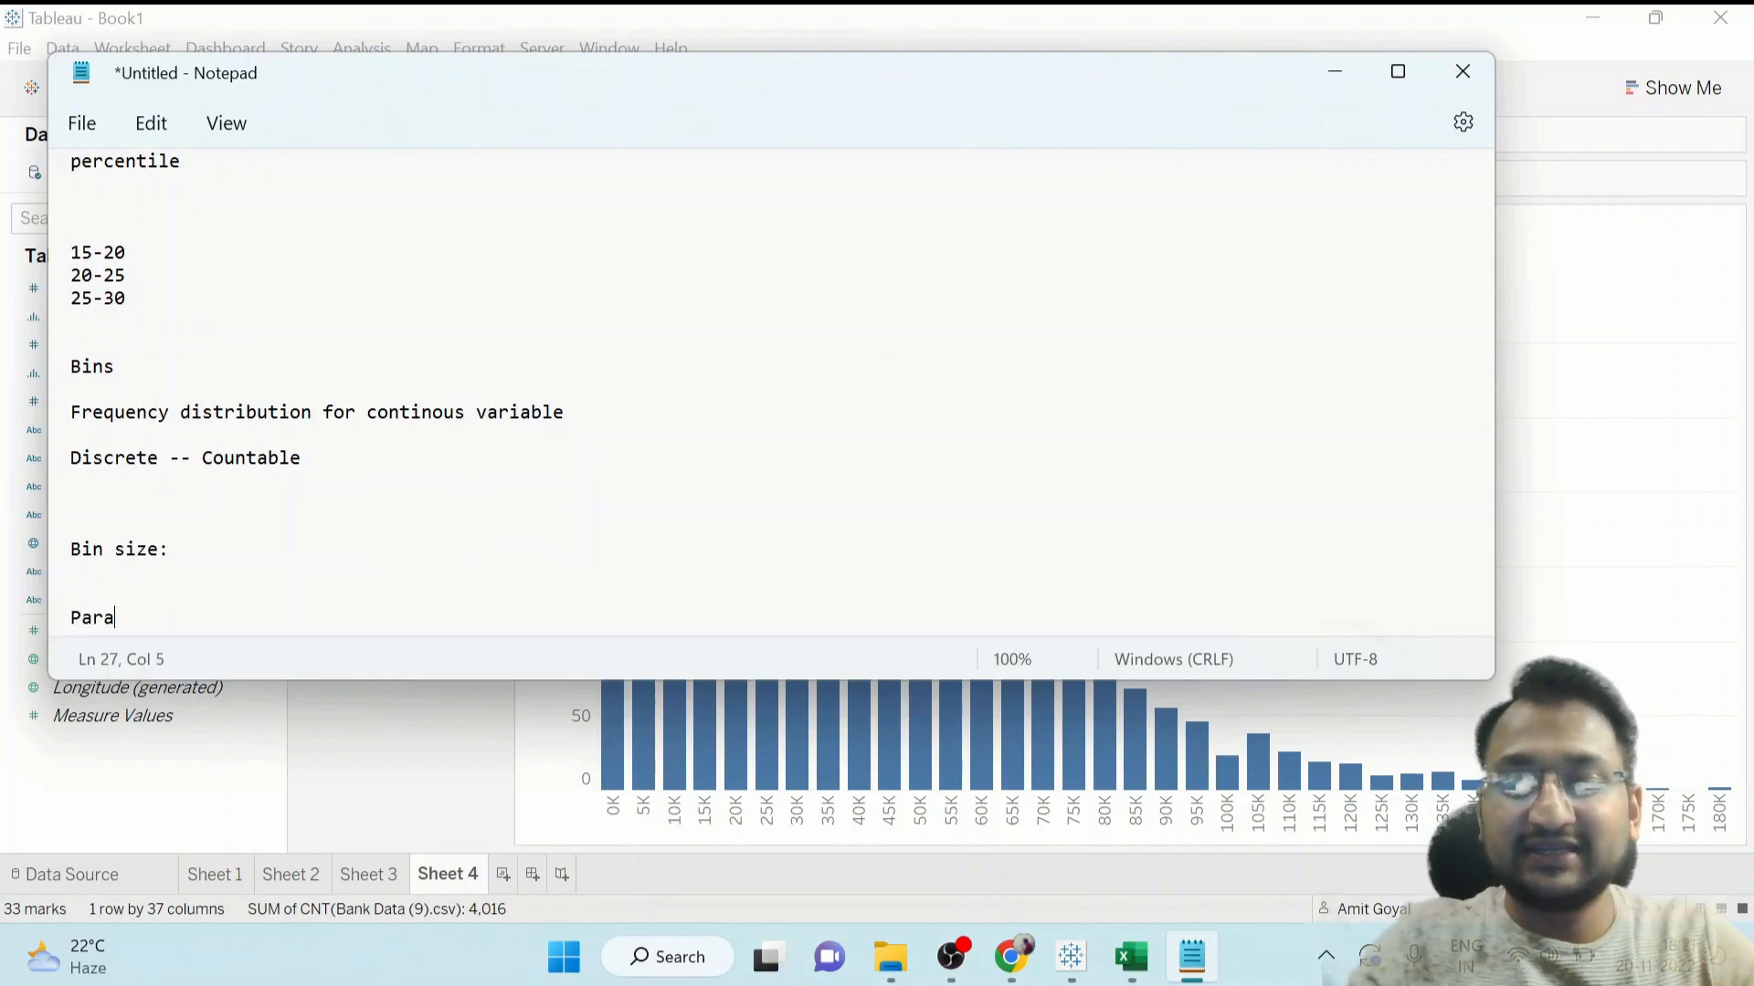
type("meters")
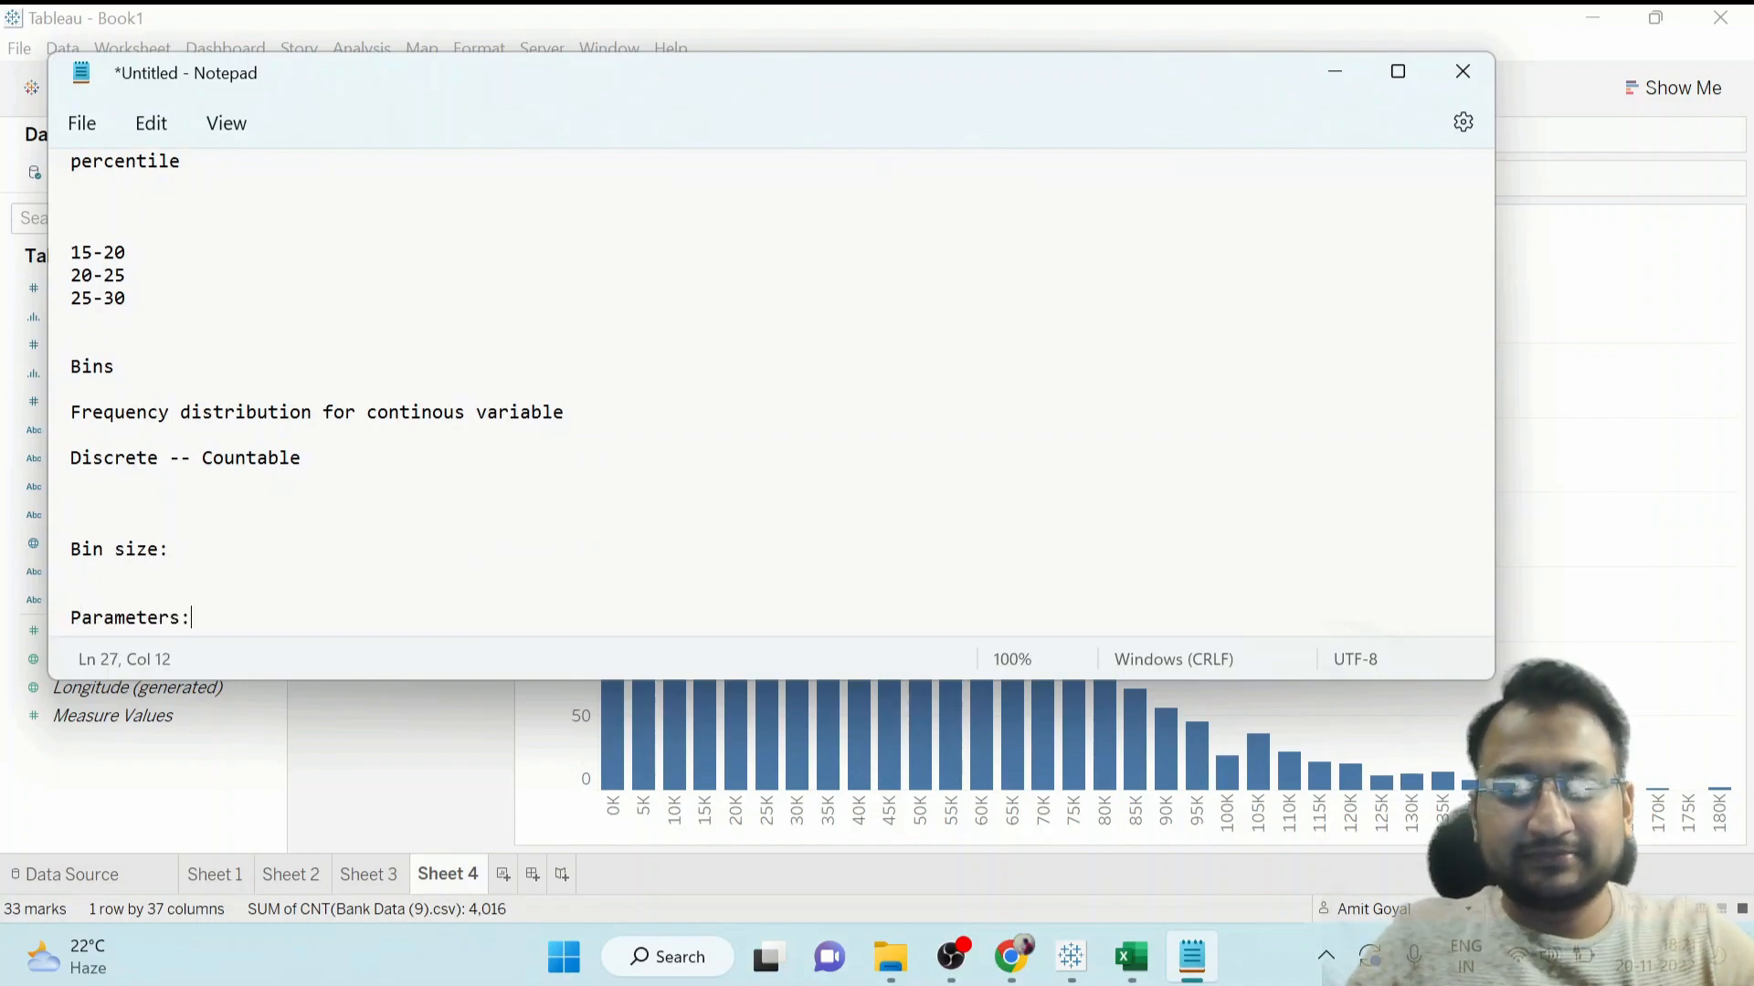
type(":")
key("Return")
key("Return")
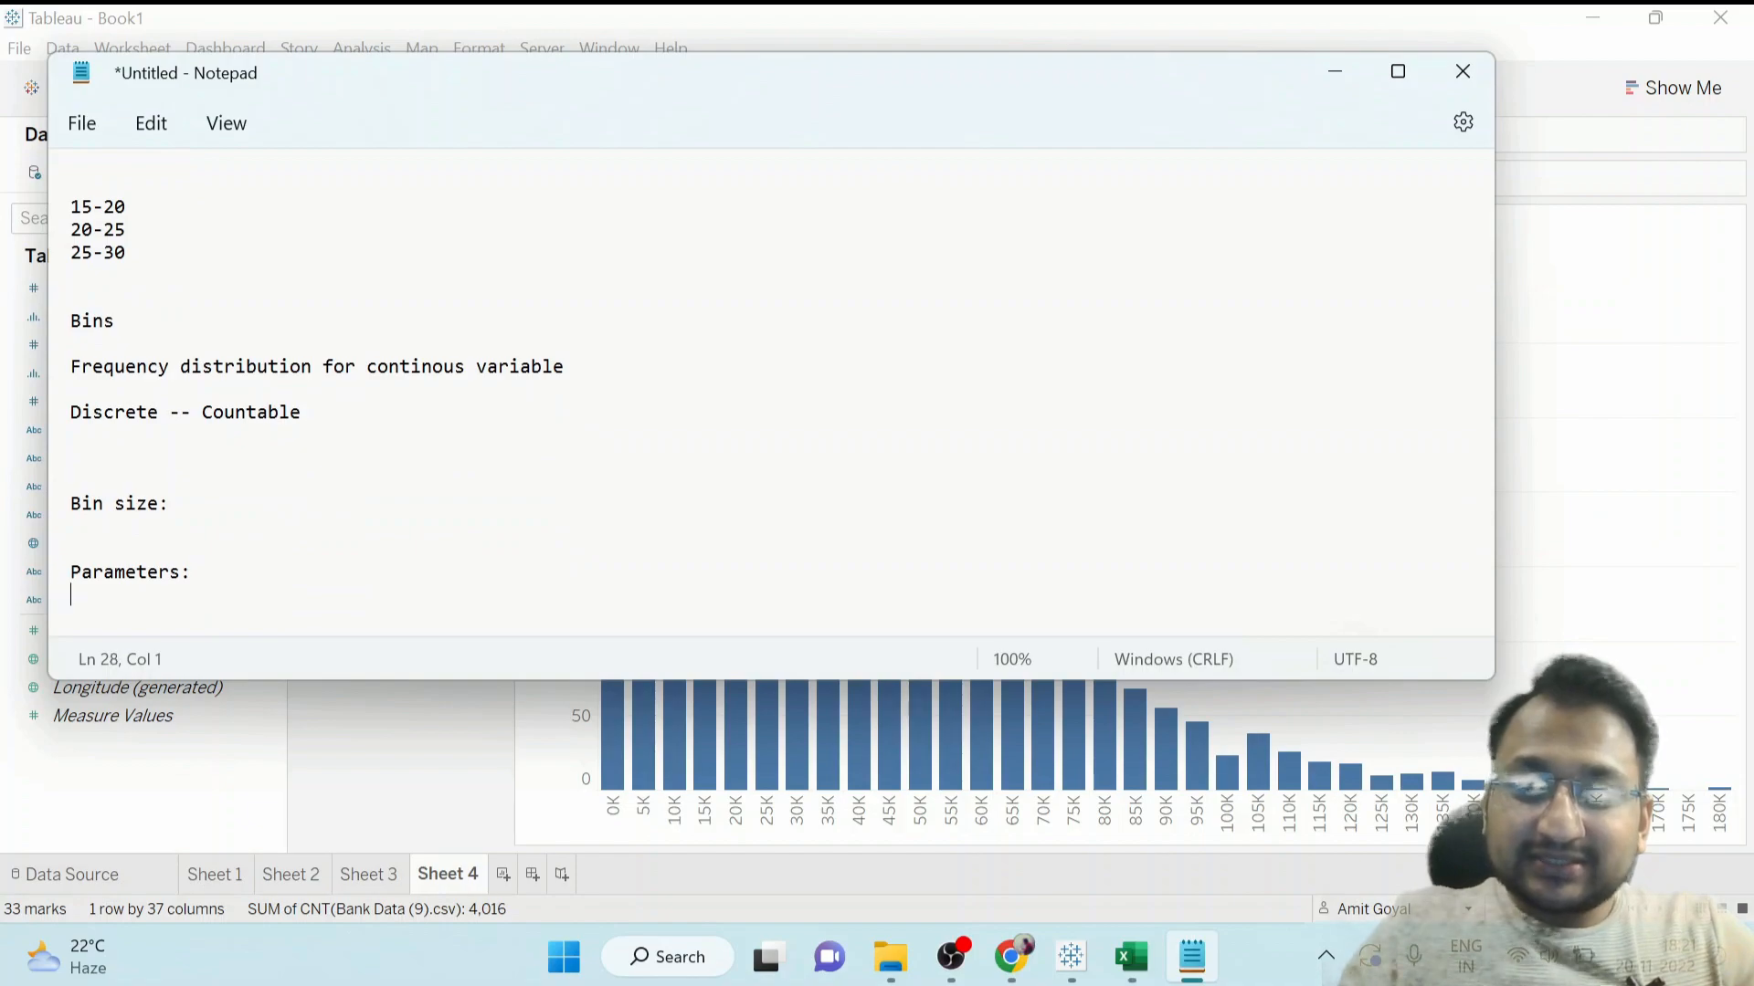
Write "This is a feature with which end user cann give some input" under the Parameters heading and start a new line.
type("This is a feature with wihich")
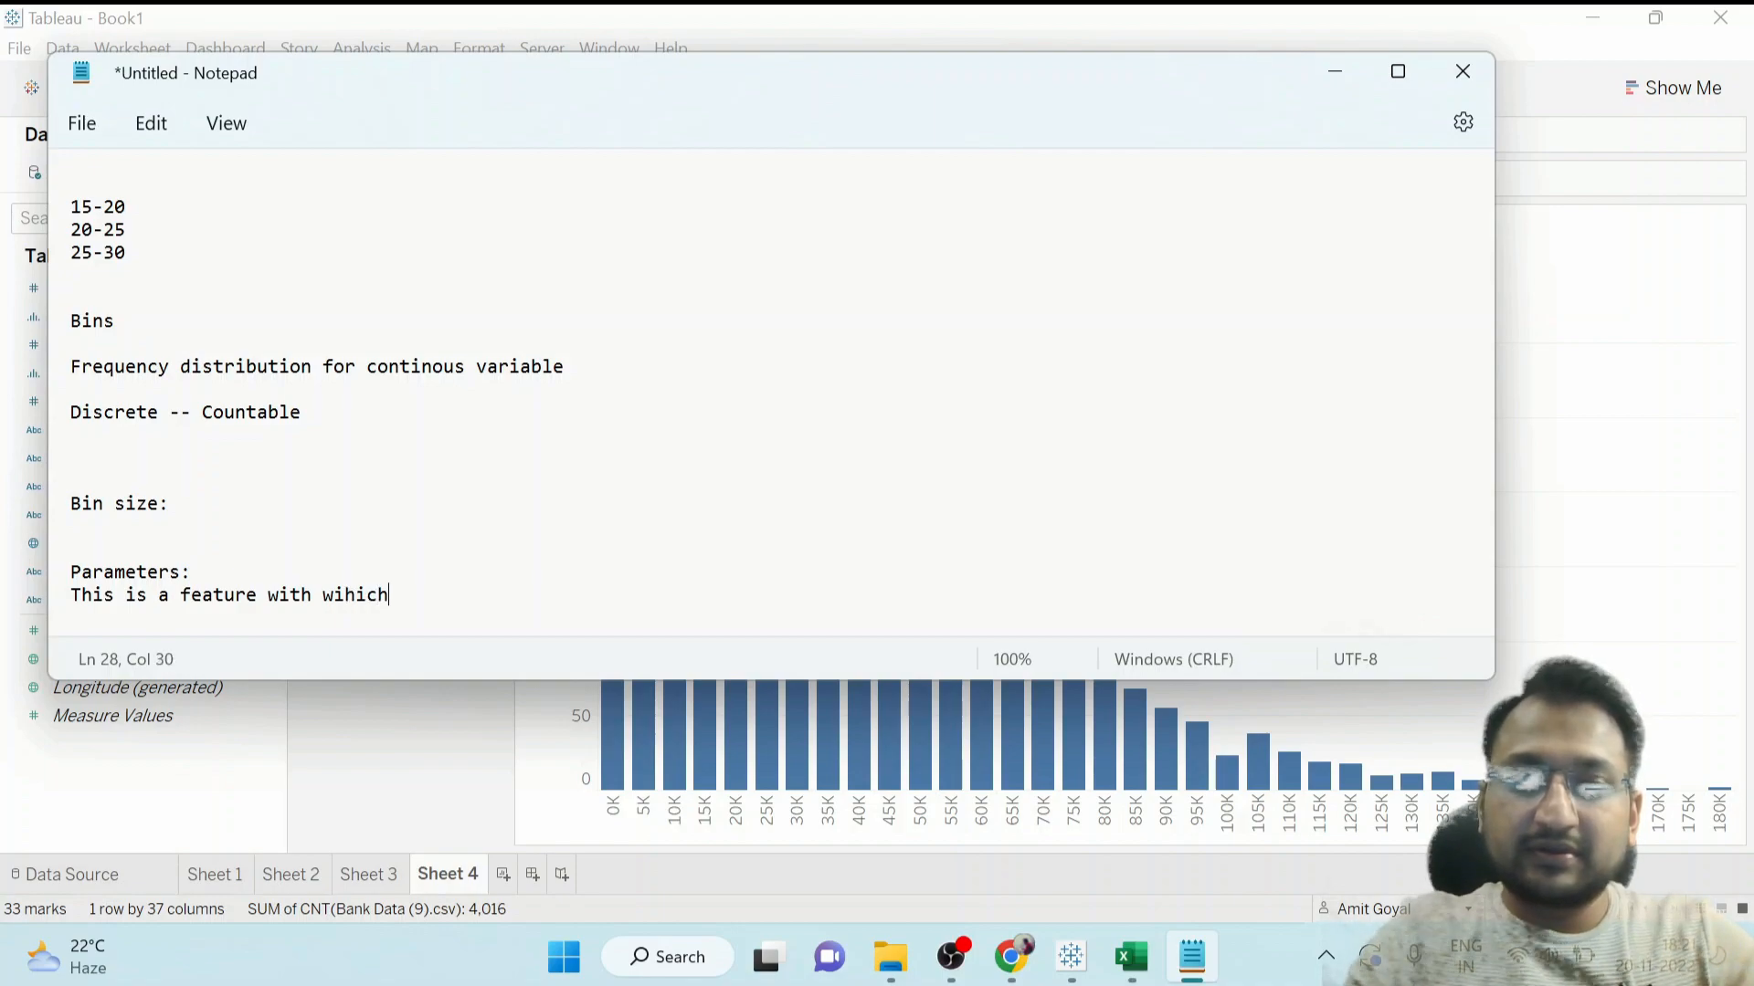
type(" end ")
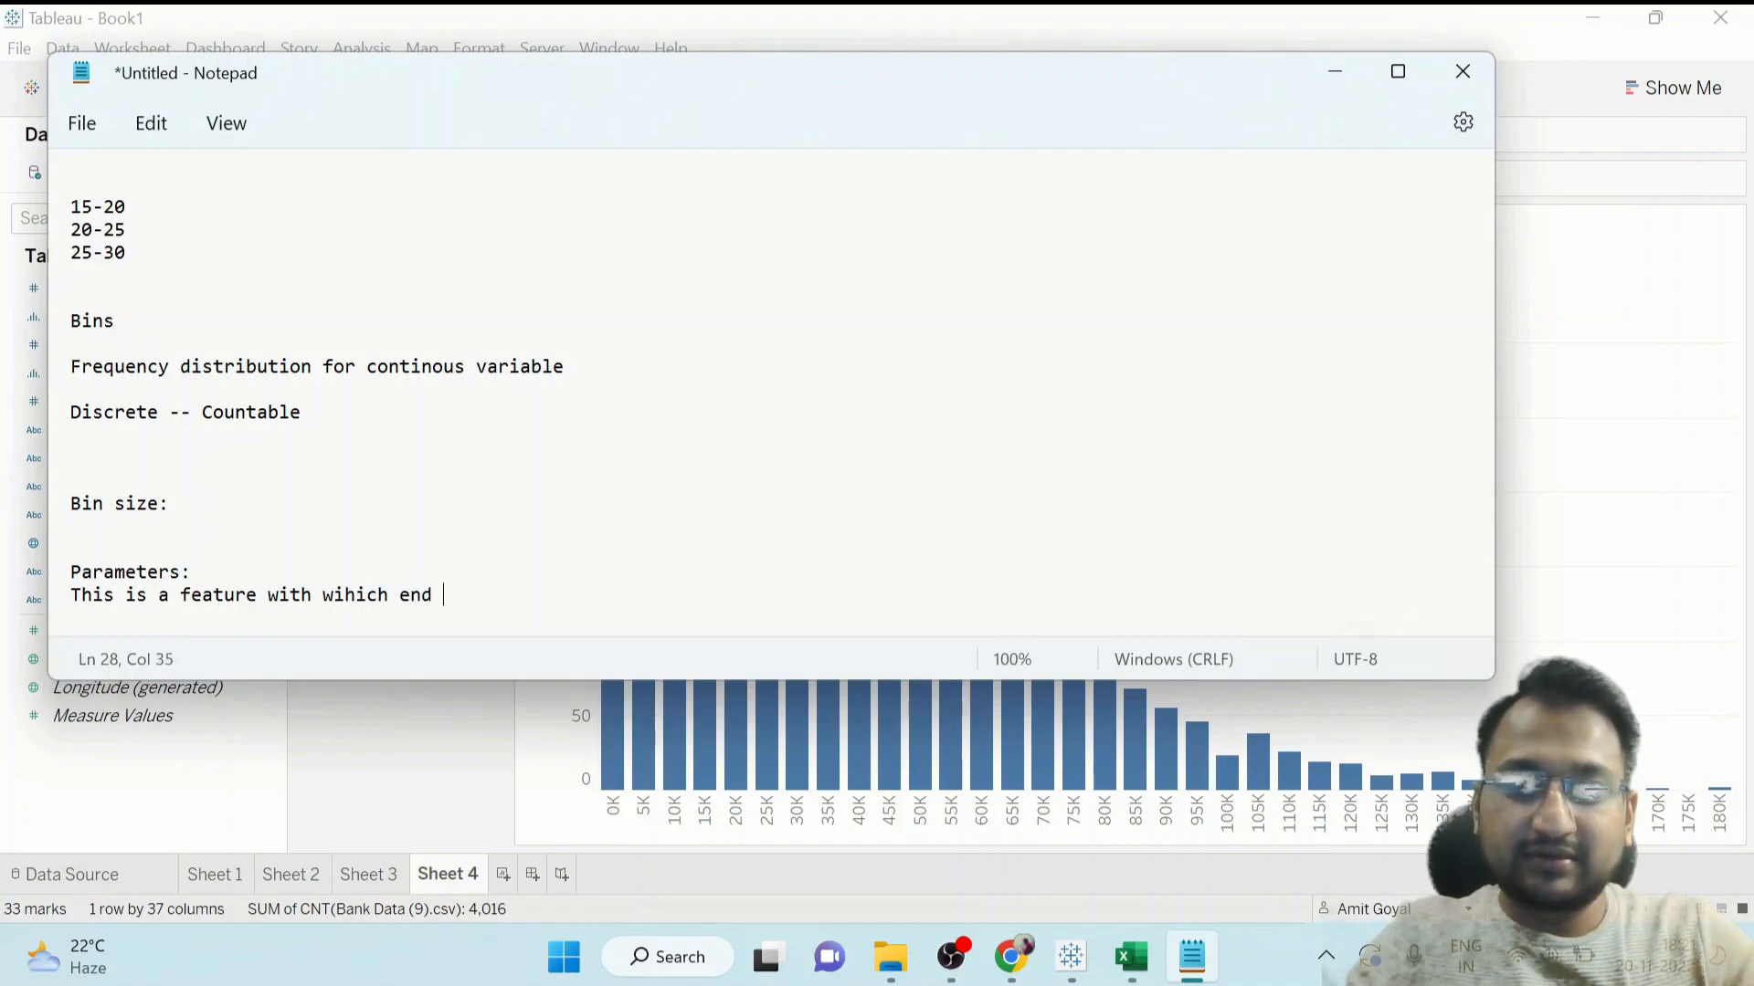
type("user cann give s")
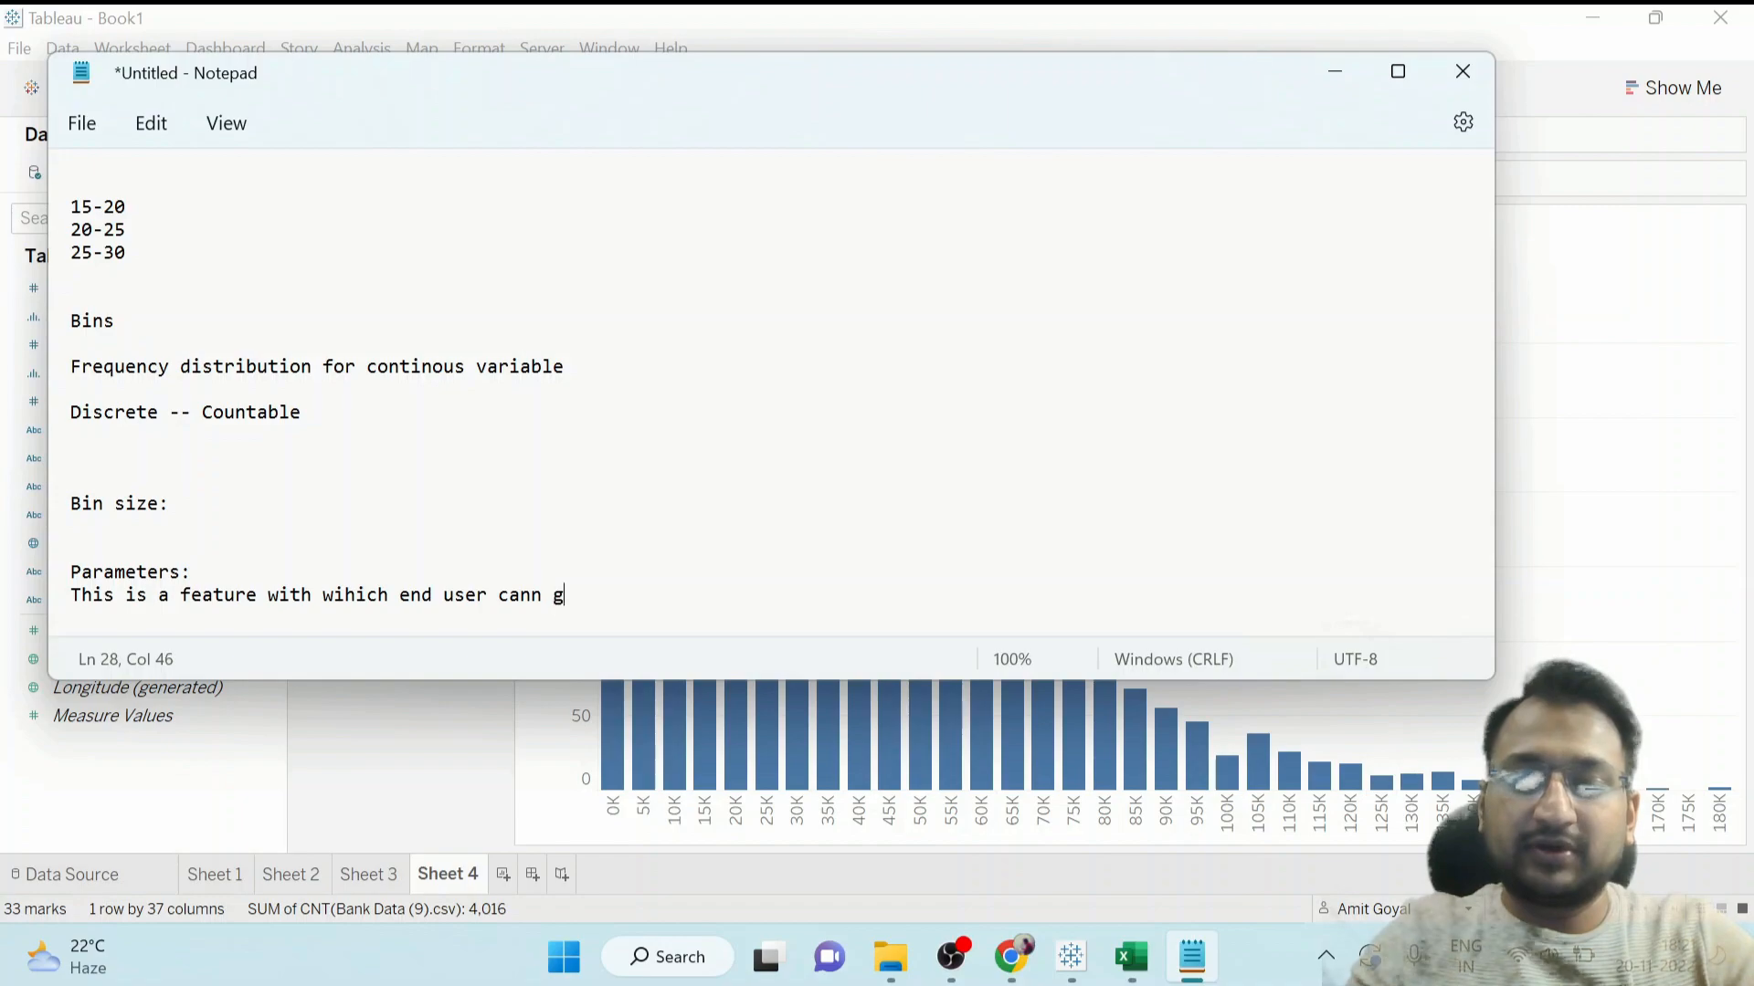
type("e input")
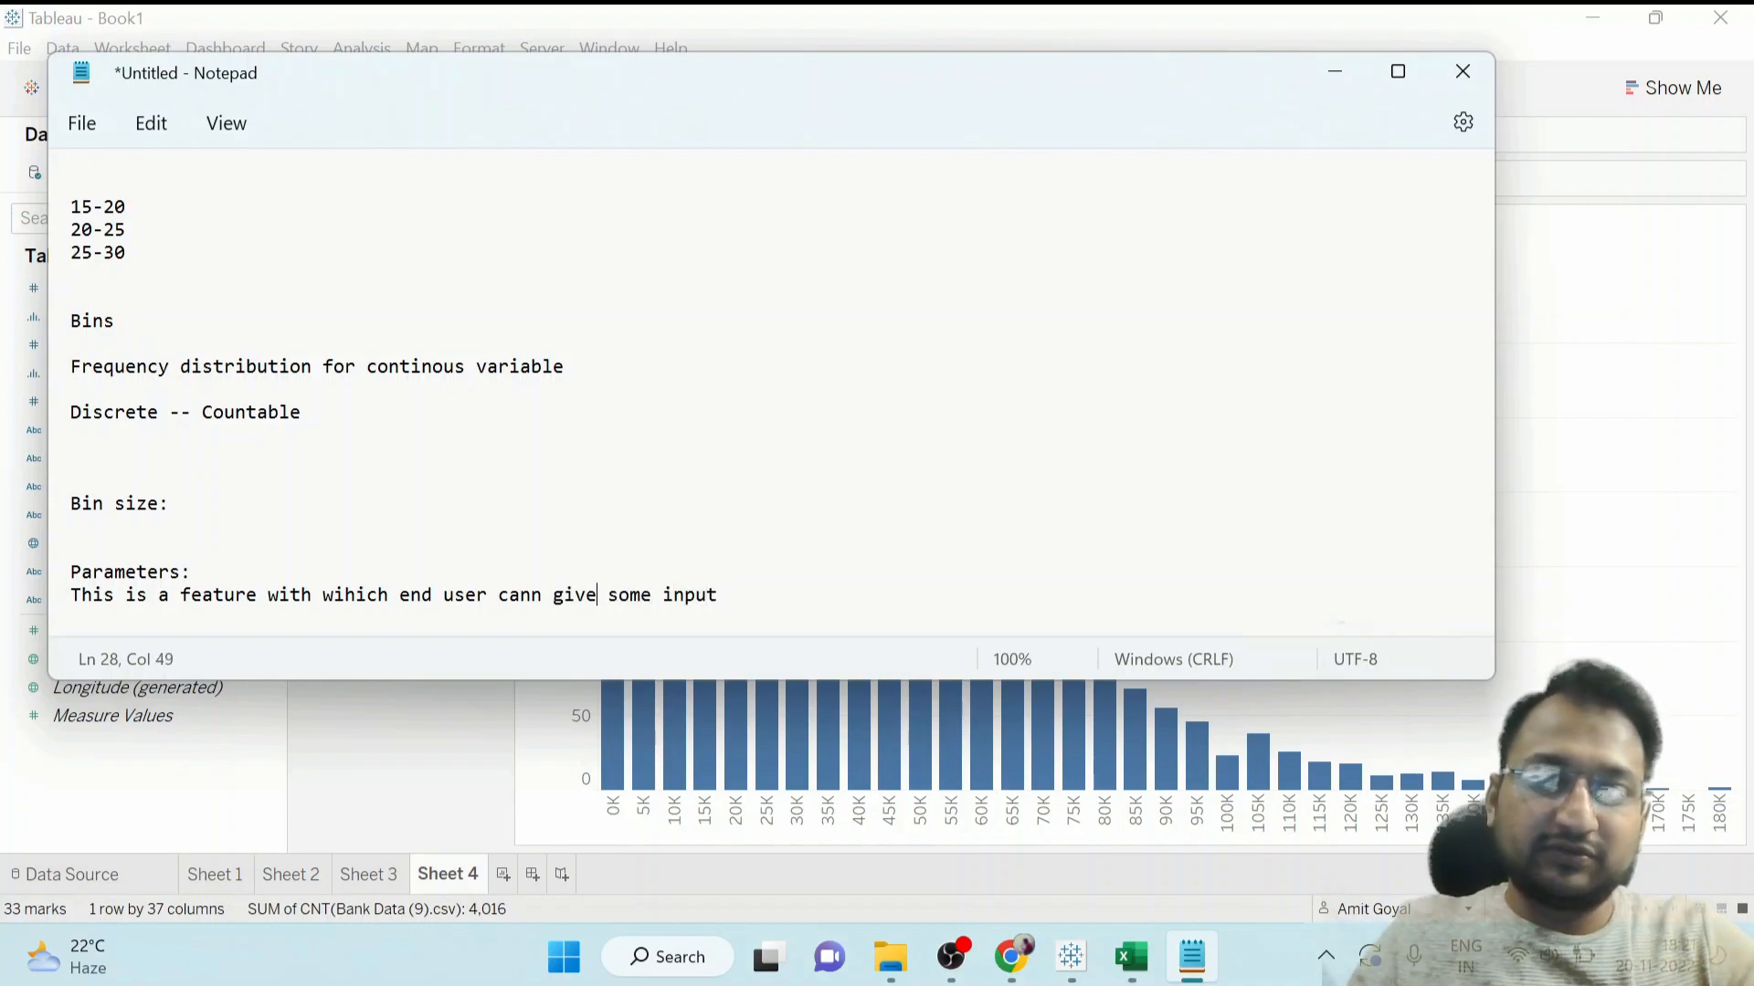
key("BackSpace")
key("ctrl+End")
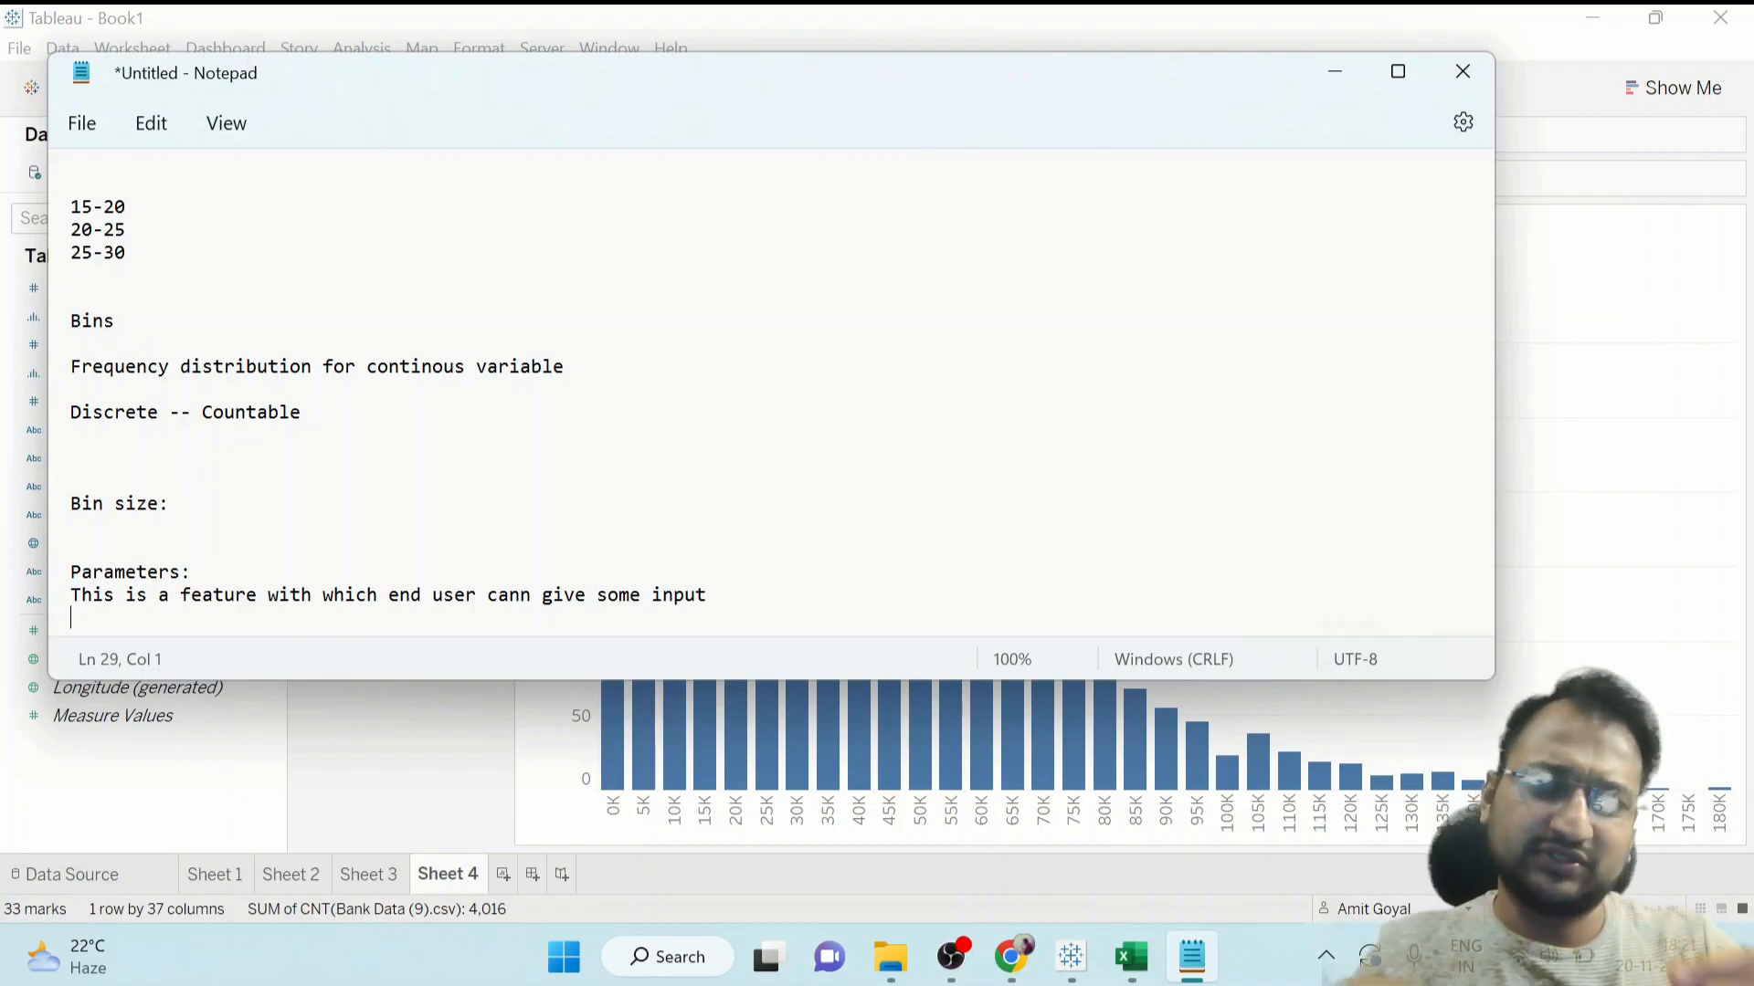
Leave a blank line under the parameter description and write "Create the parameter" on its own line.
key("Return")
key("Return")
key("Up")
key("Up")
key("Up")
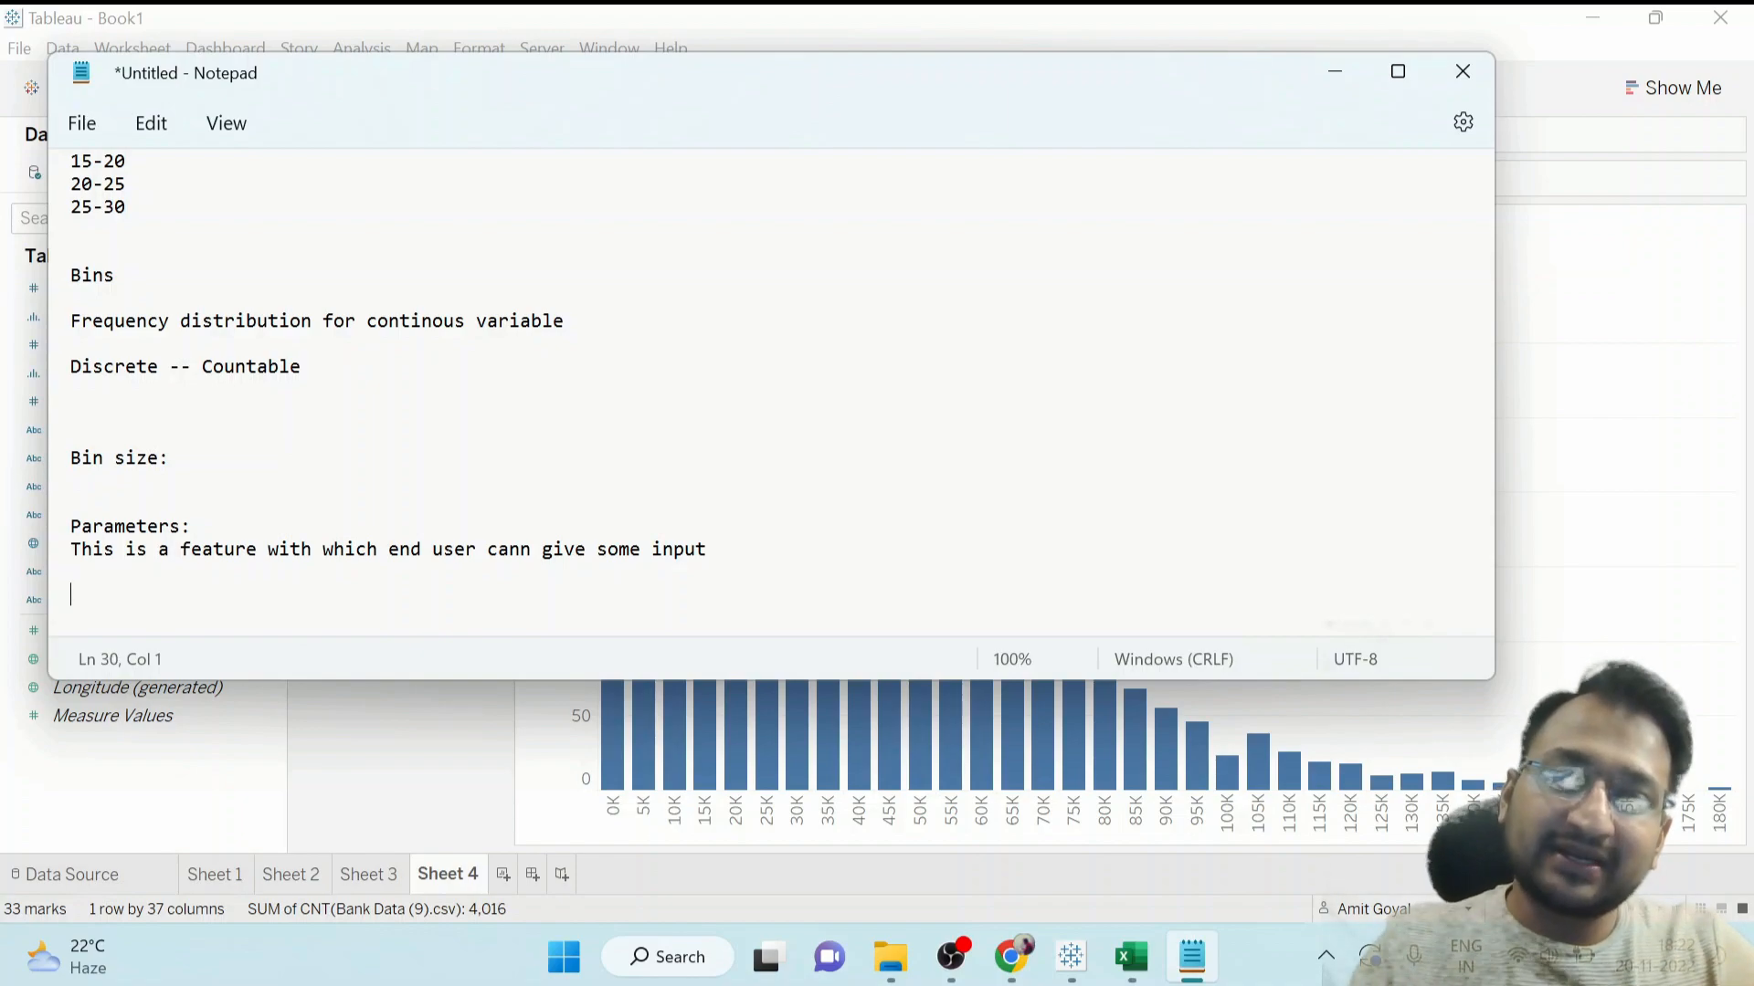
type("Create the")
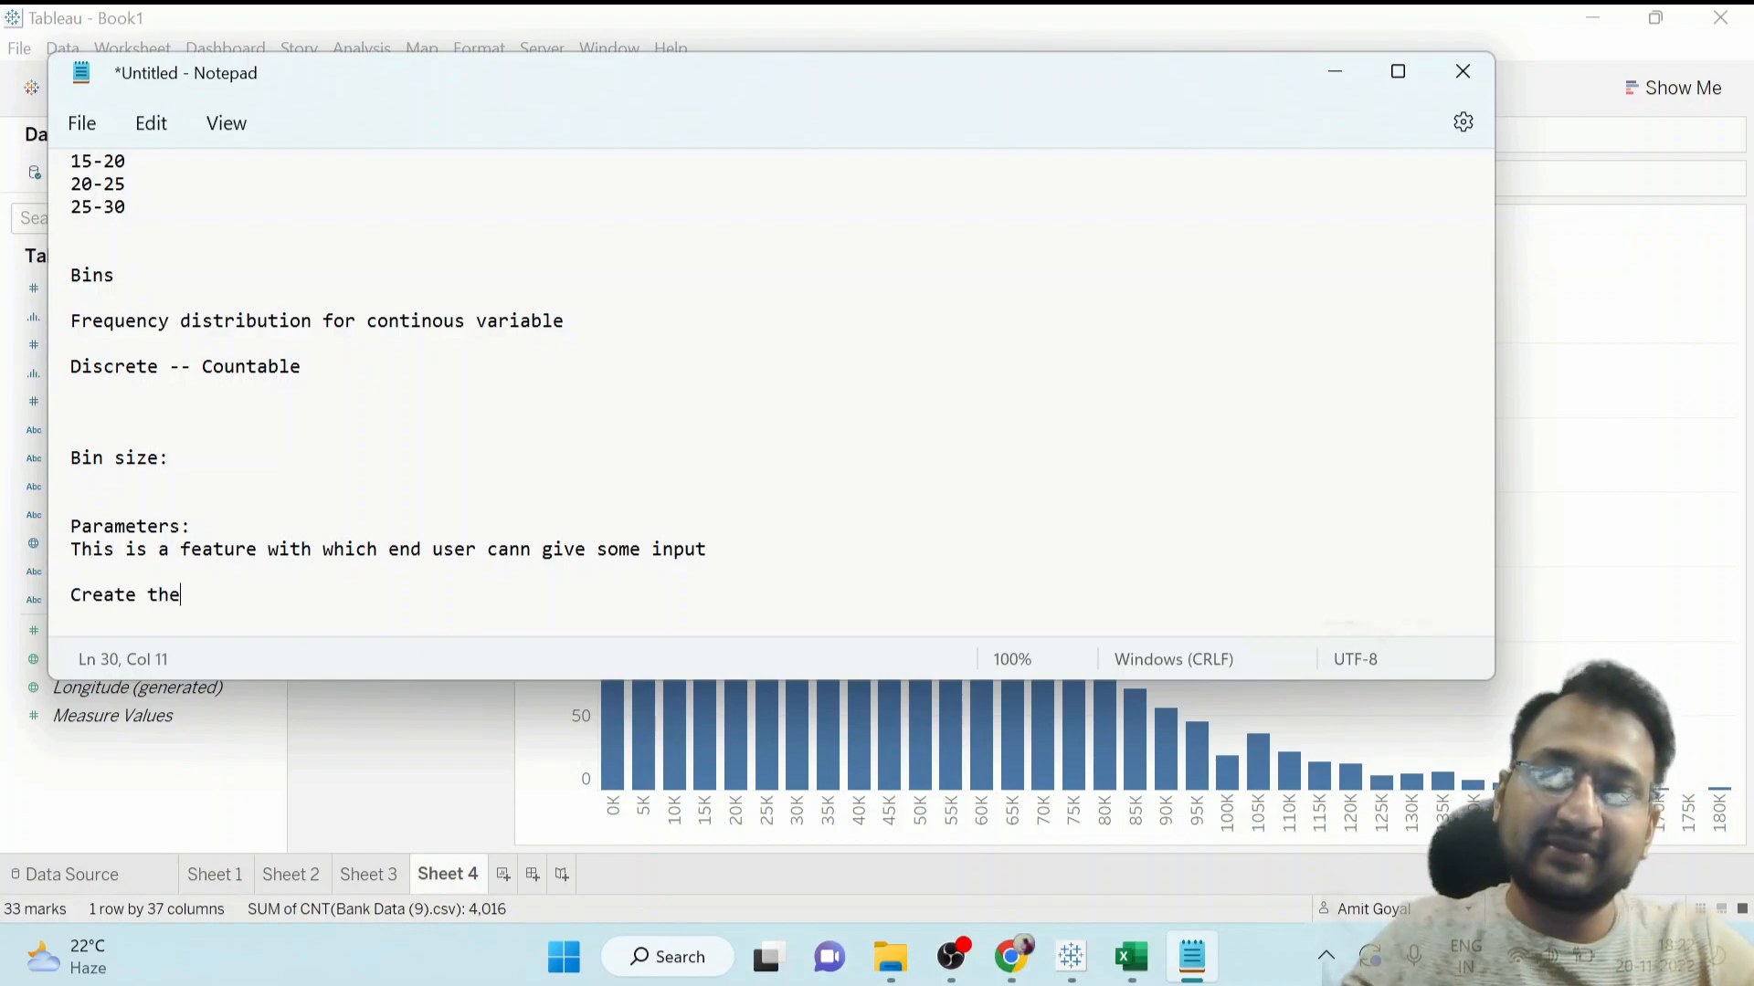
type(" paramet")
key("BackSpace")
key("BackSpace")
key("BackSpace")
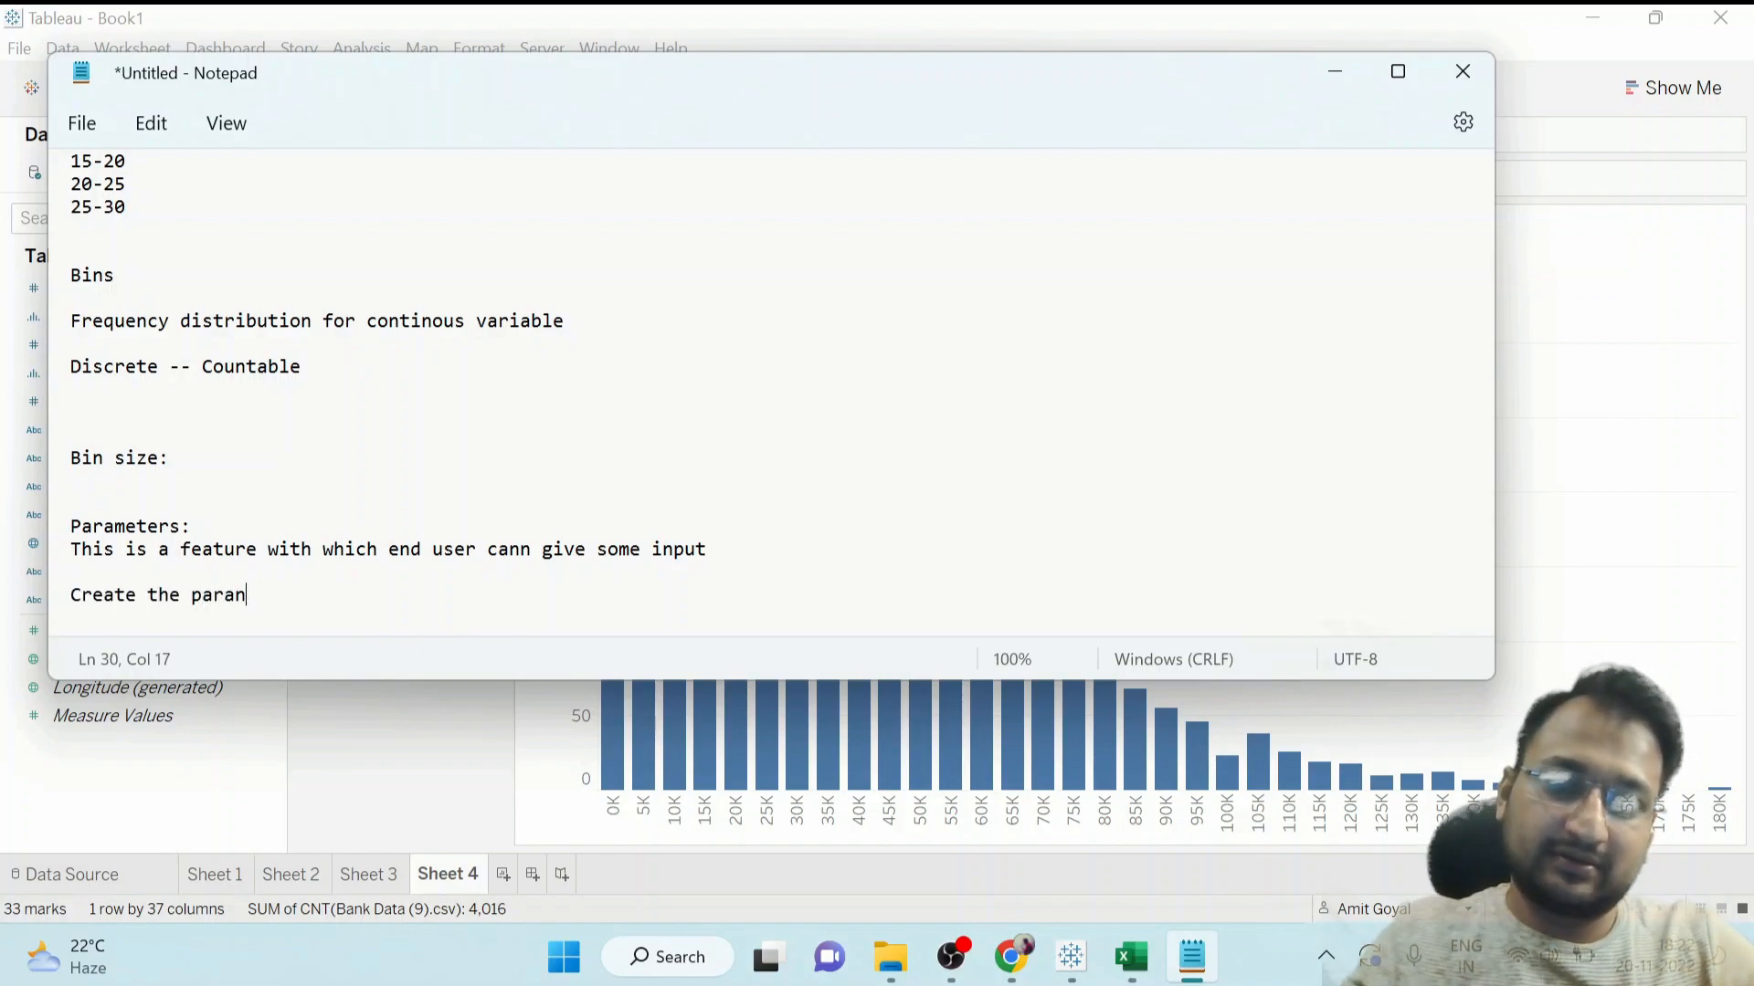
type("meter")
key("Return")
Add the lines "Show the parameter" and "Assign the parameter" to the notes, highlight all three instructions, and switch back to Tableau.
type("Sh")
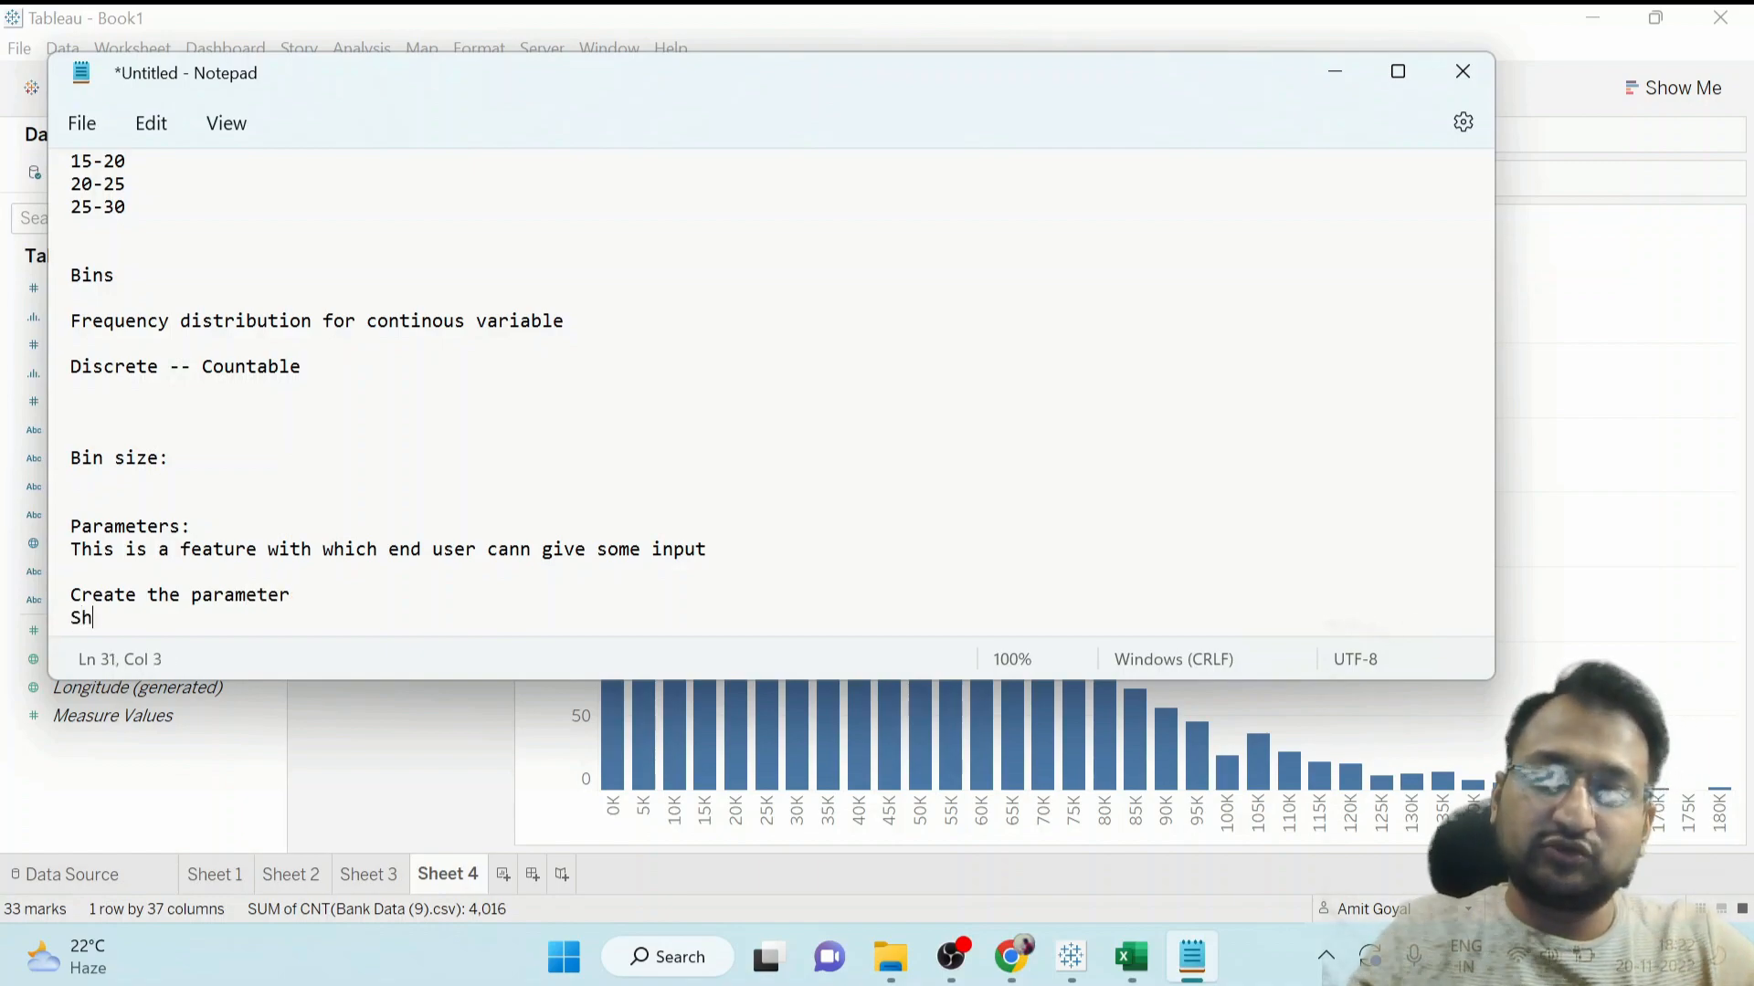
type("ow the parameter")
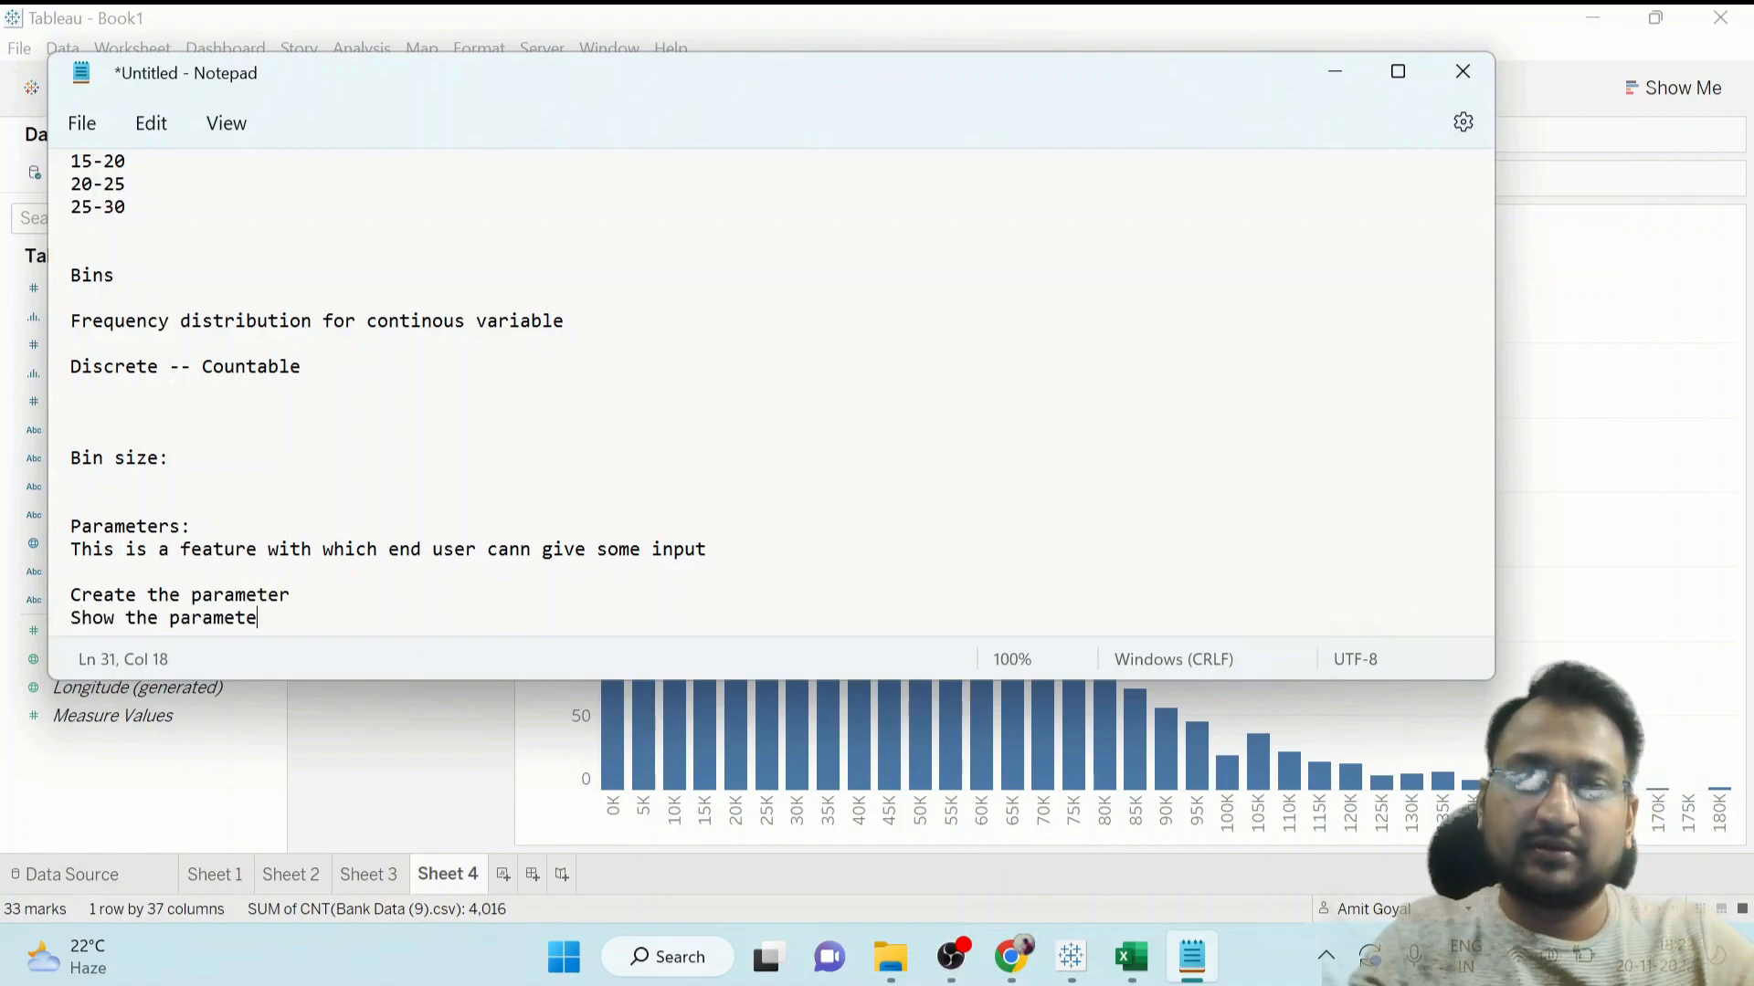
key("Return")
type("Assign t")
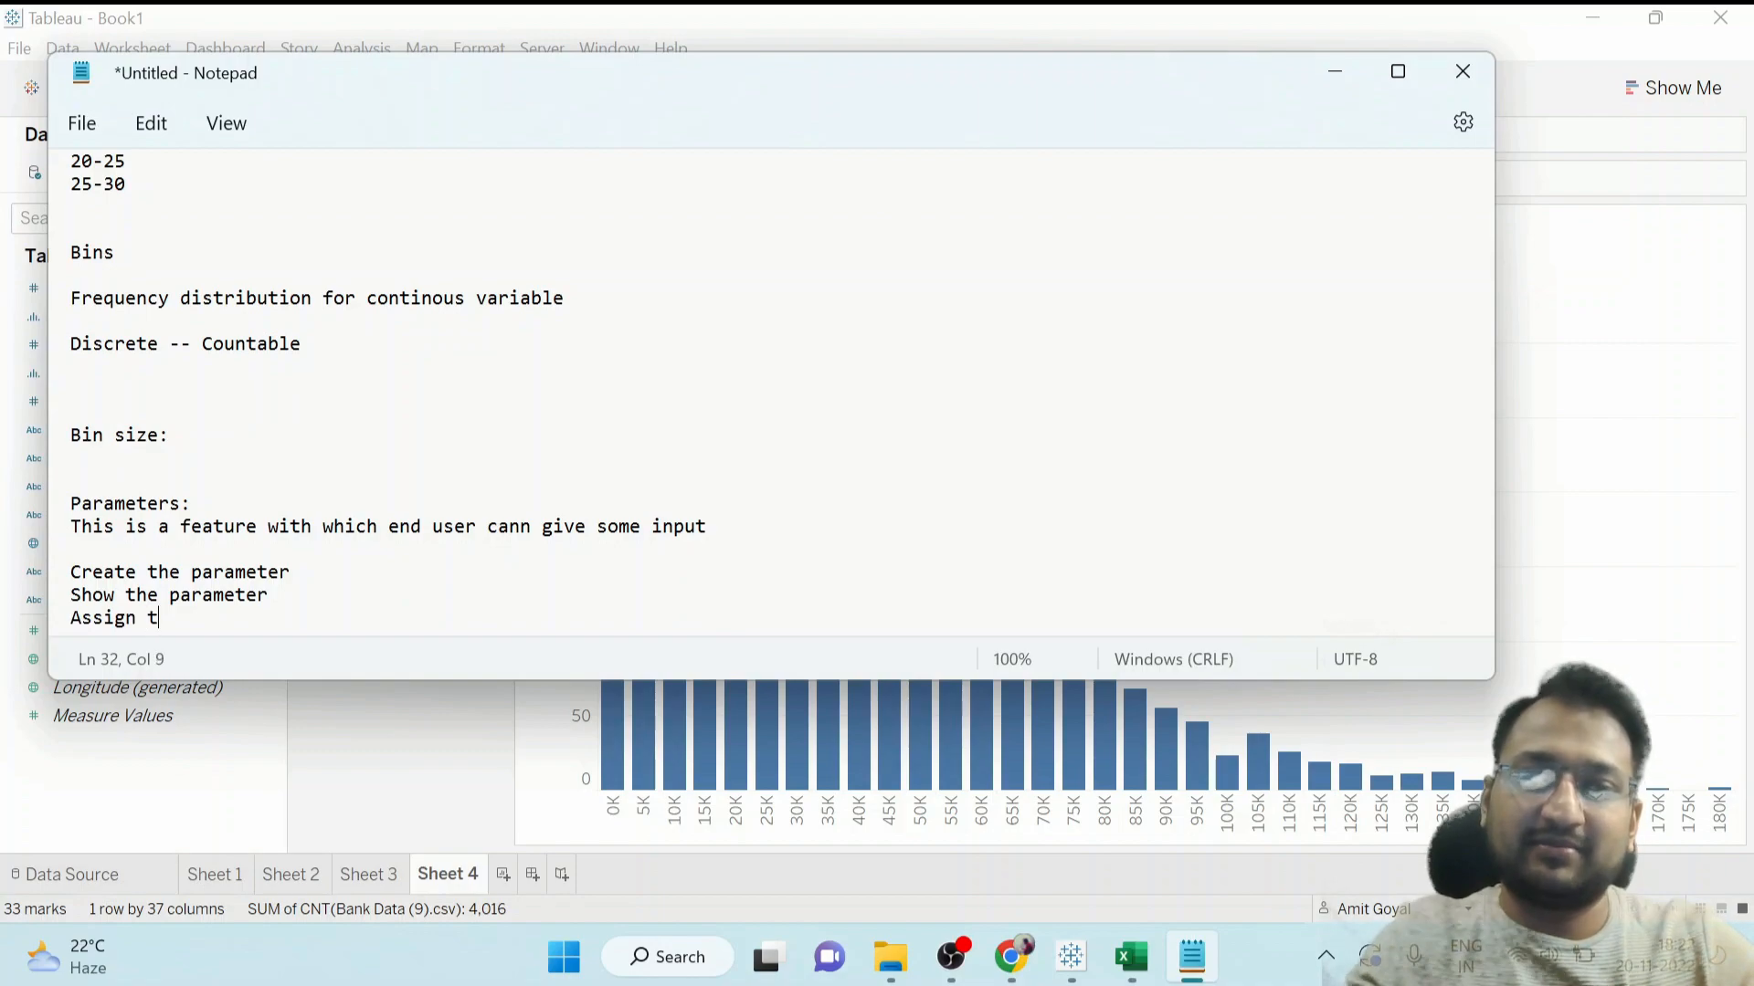
type("he parameter")
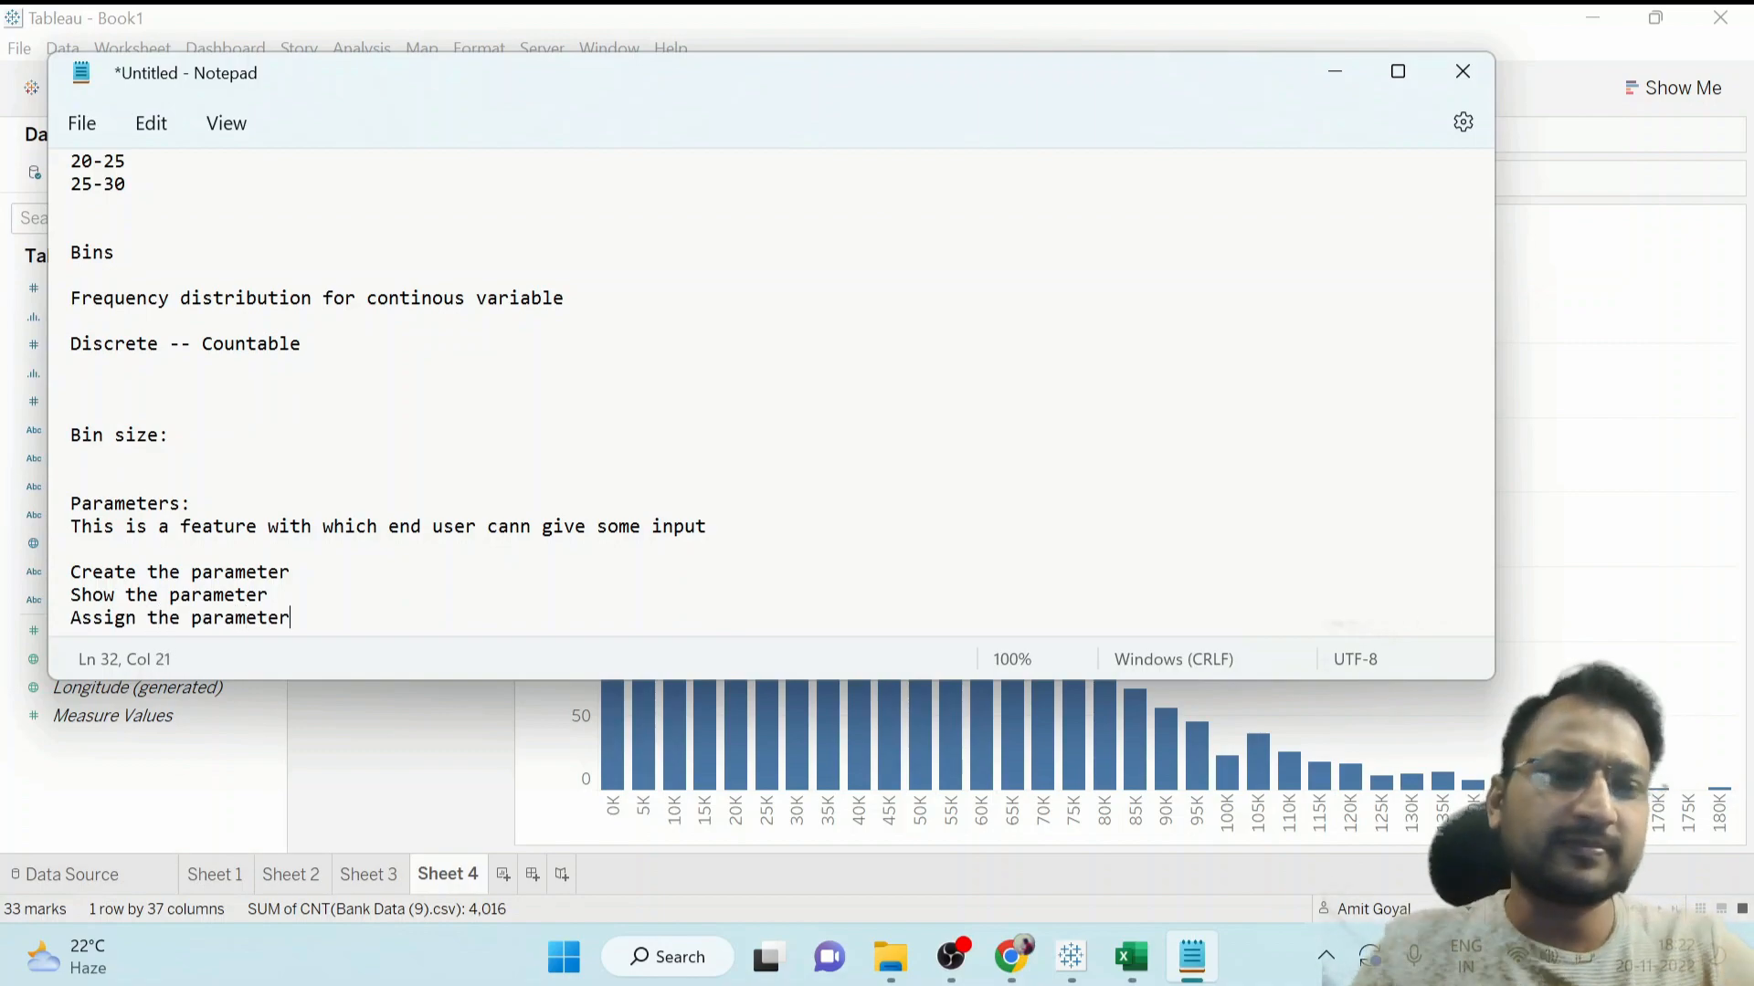
left_click_drag(291, 618, 55, 578)
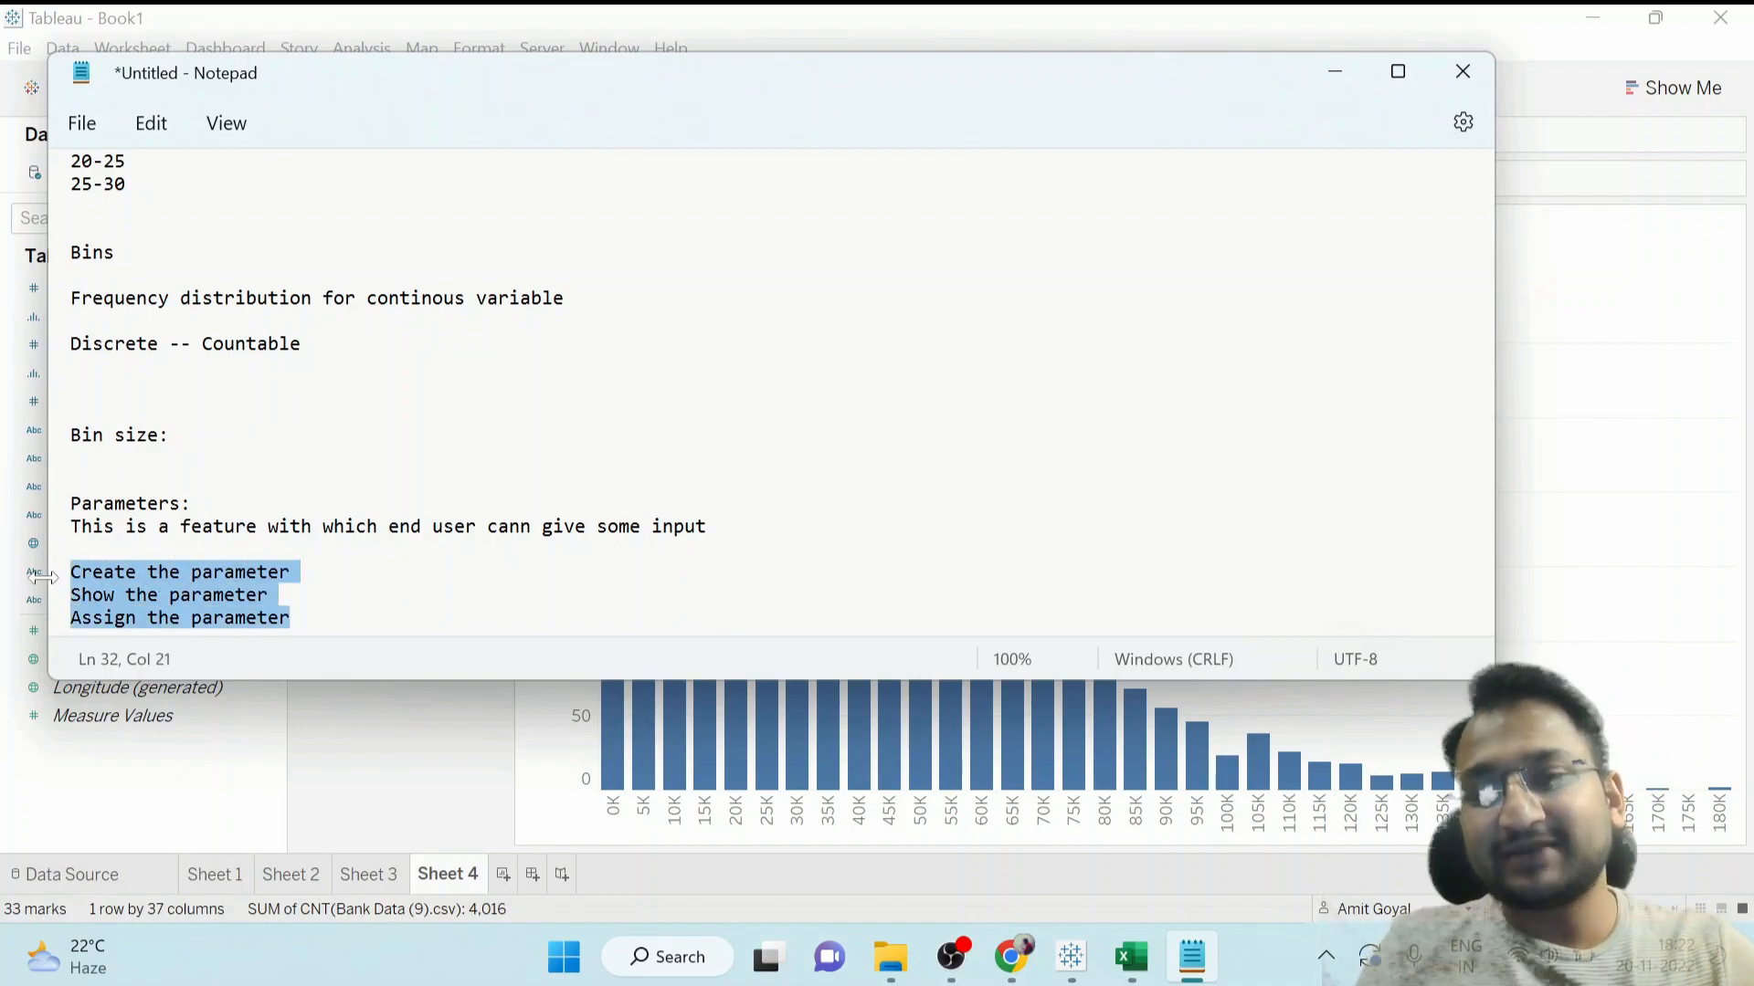
left_click(434, 749)
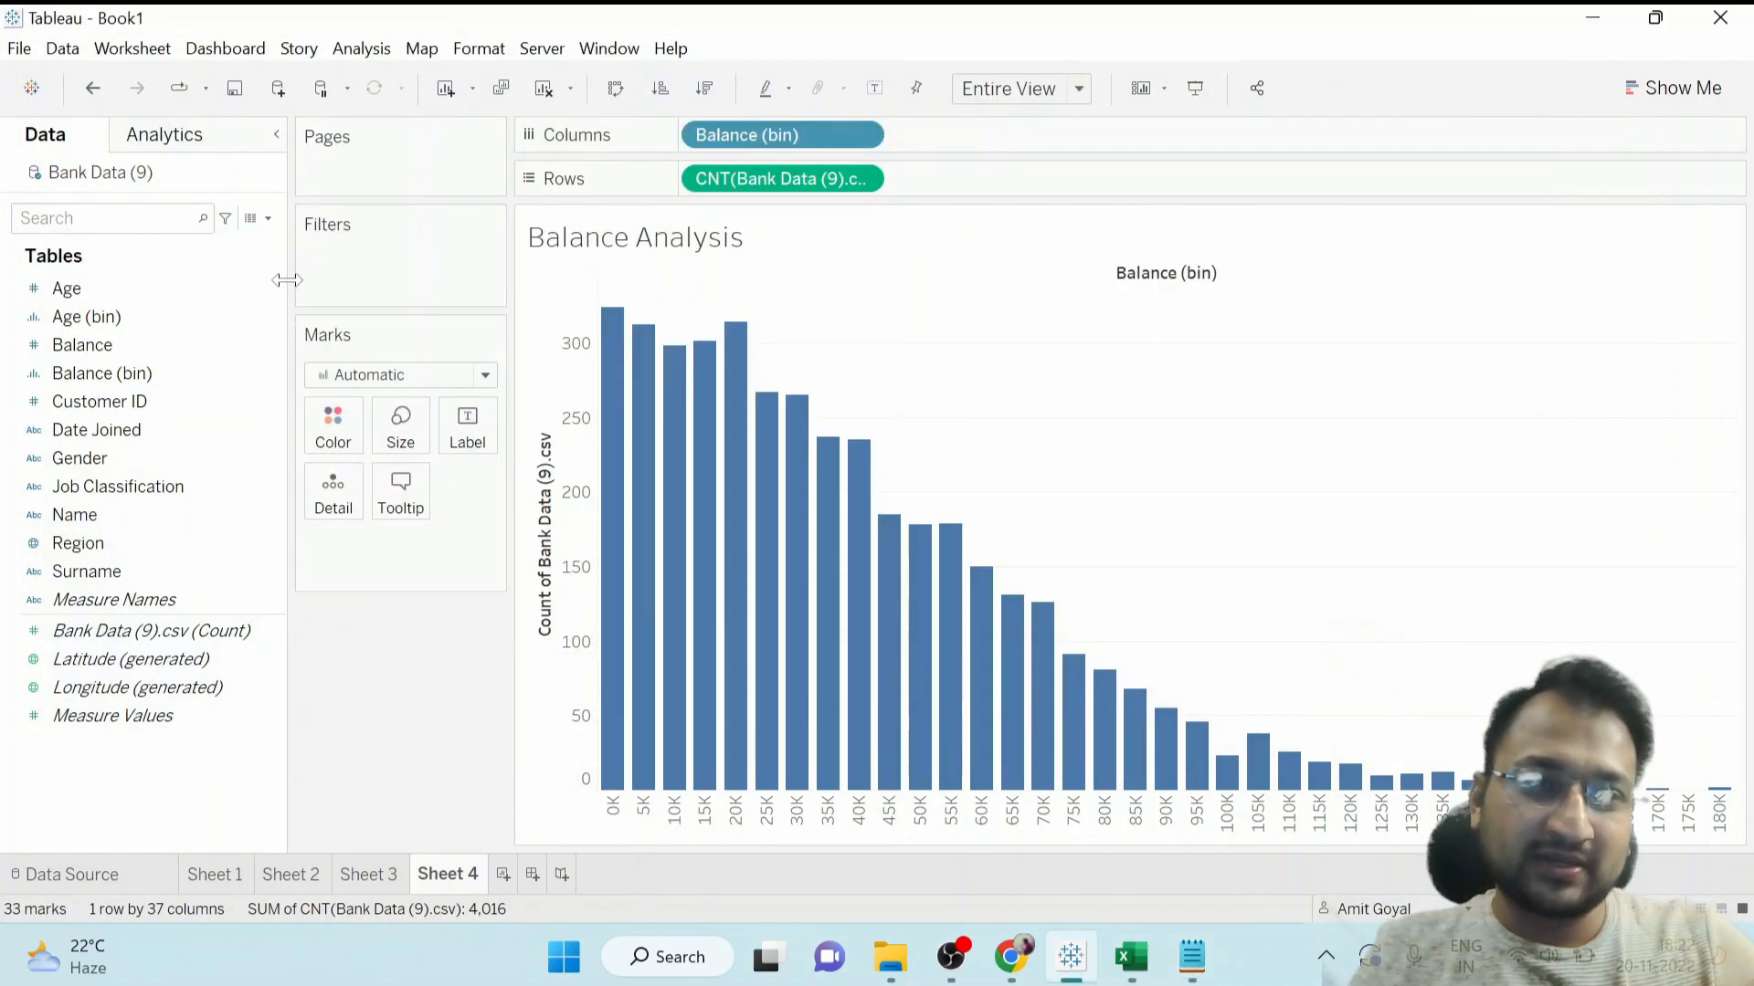
left_click(269, 220)
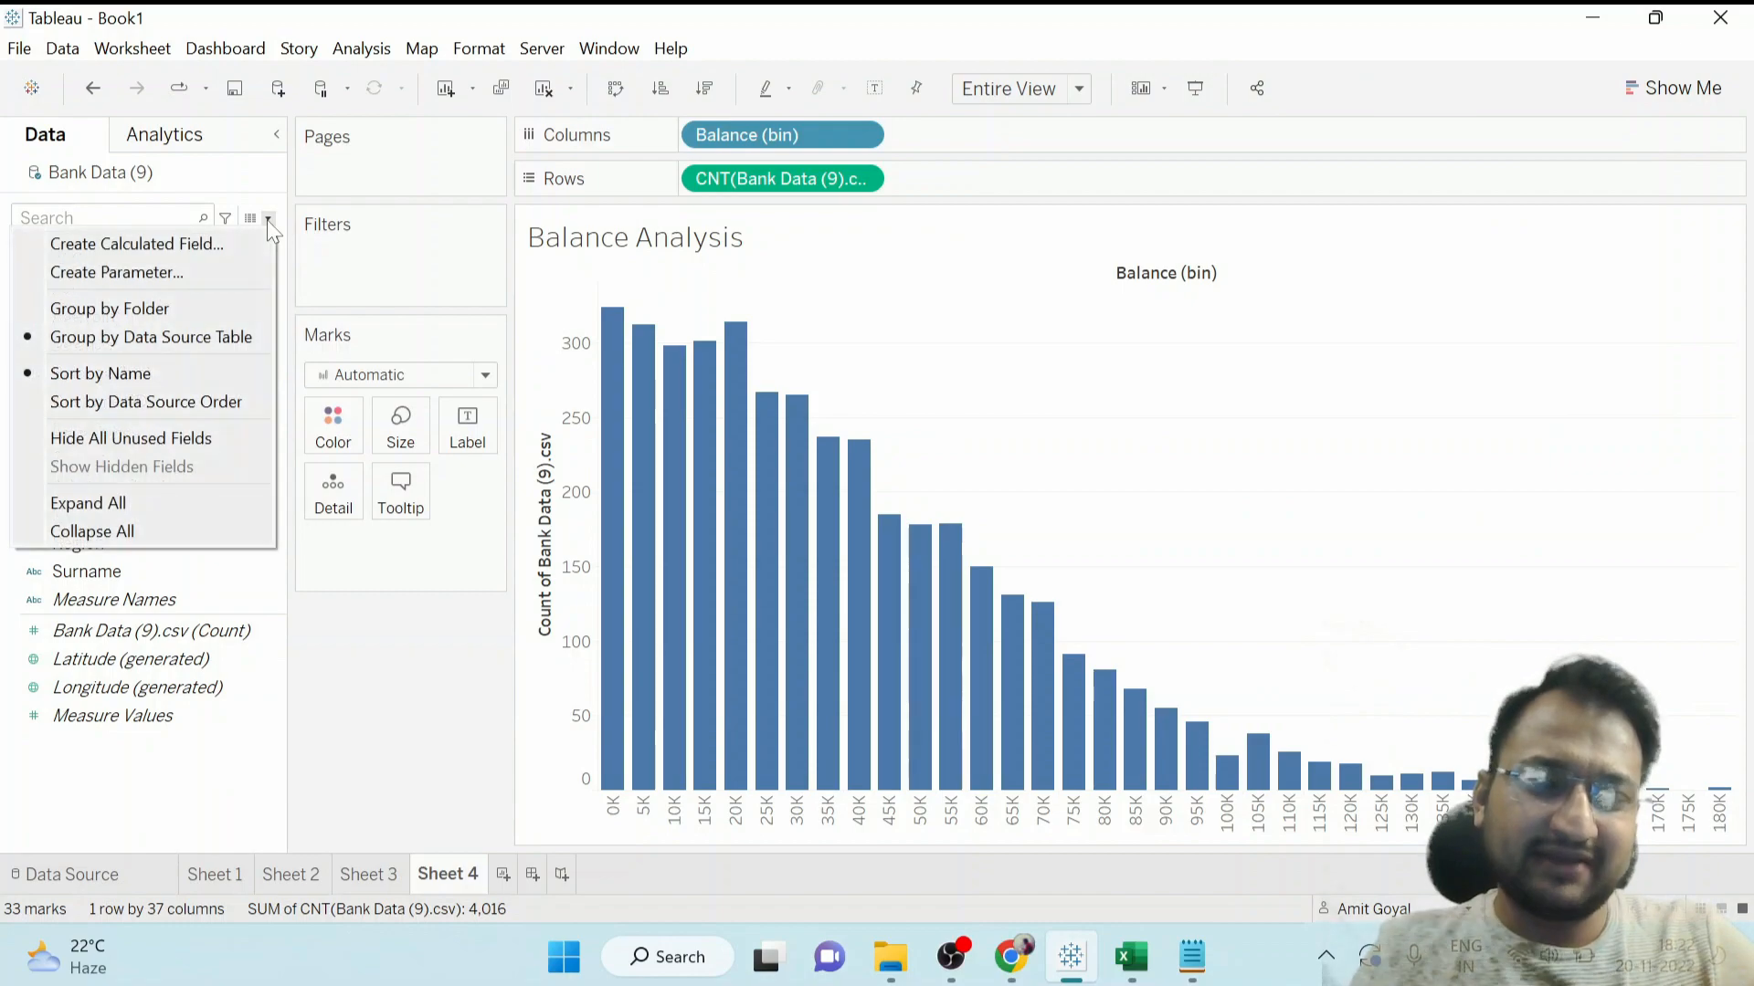
left_click(173, 279)
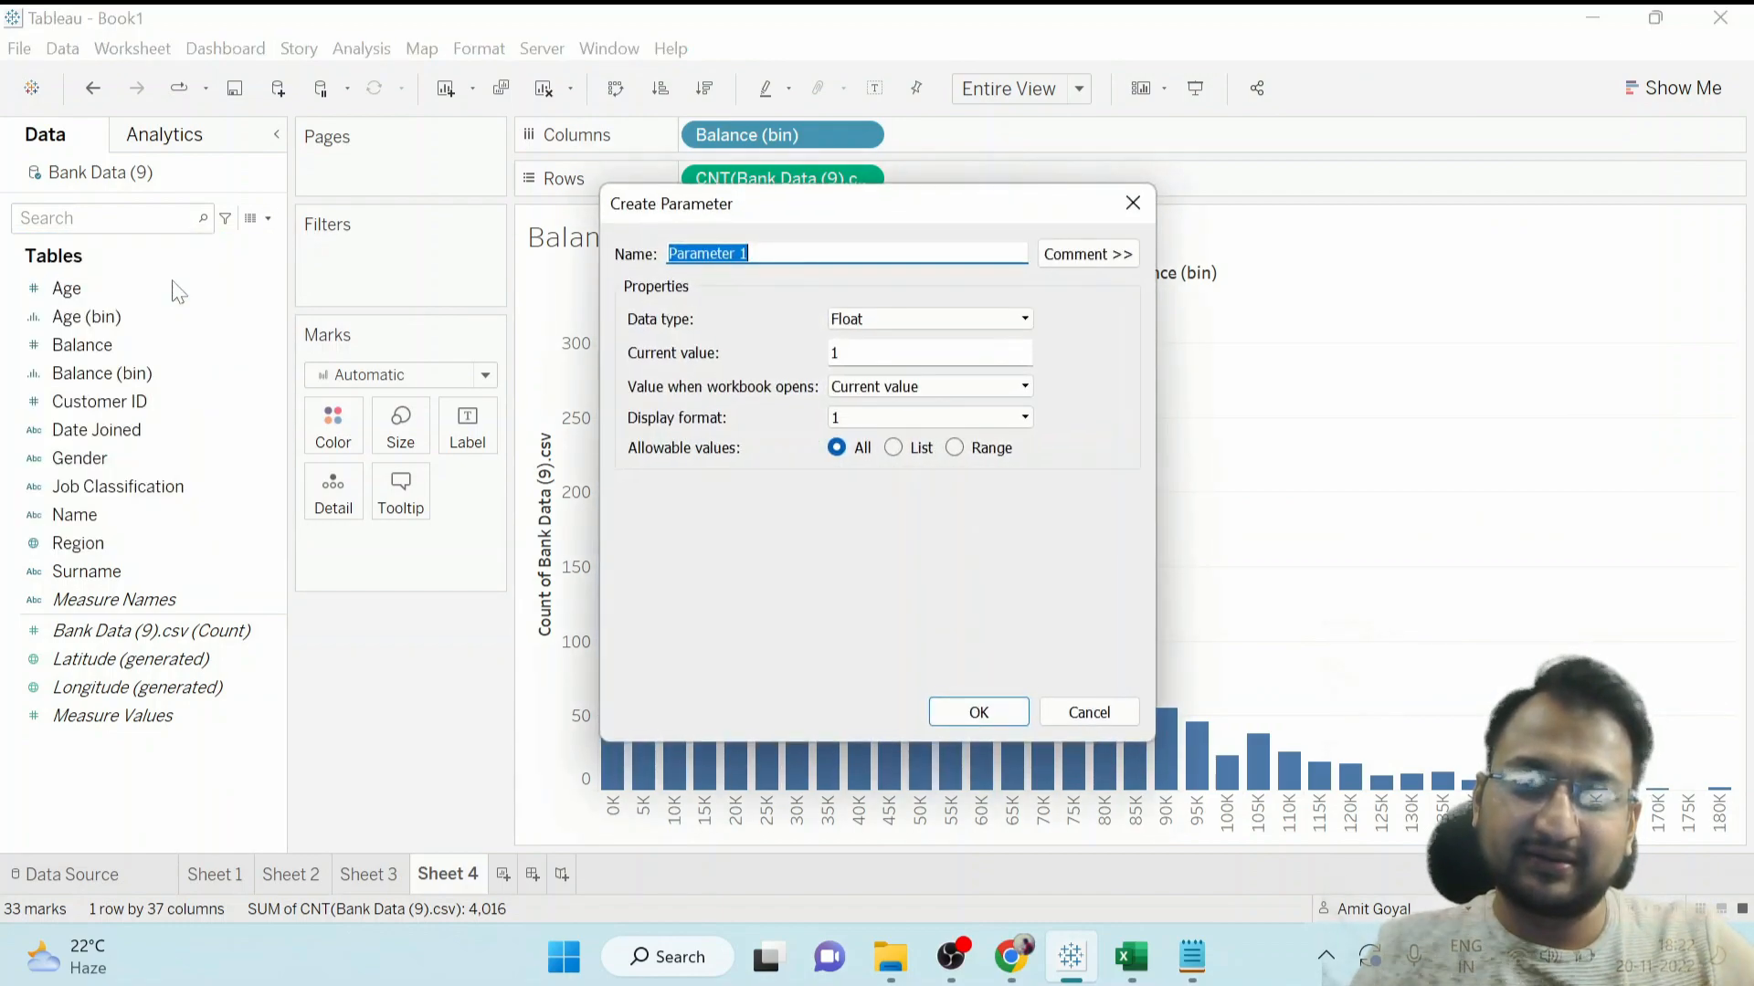
left_click(1133, 202)
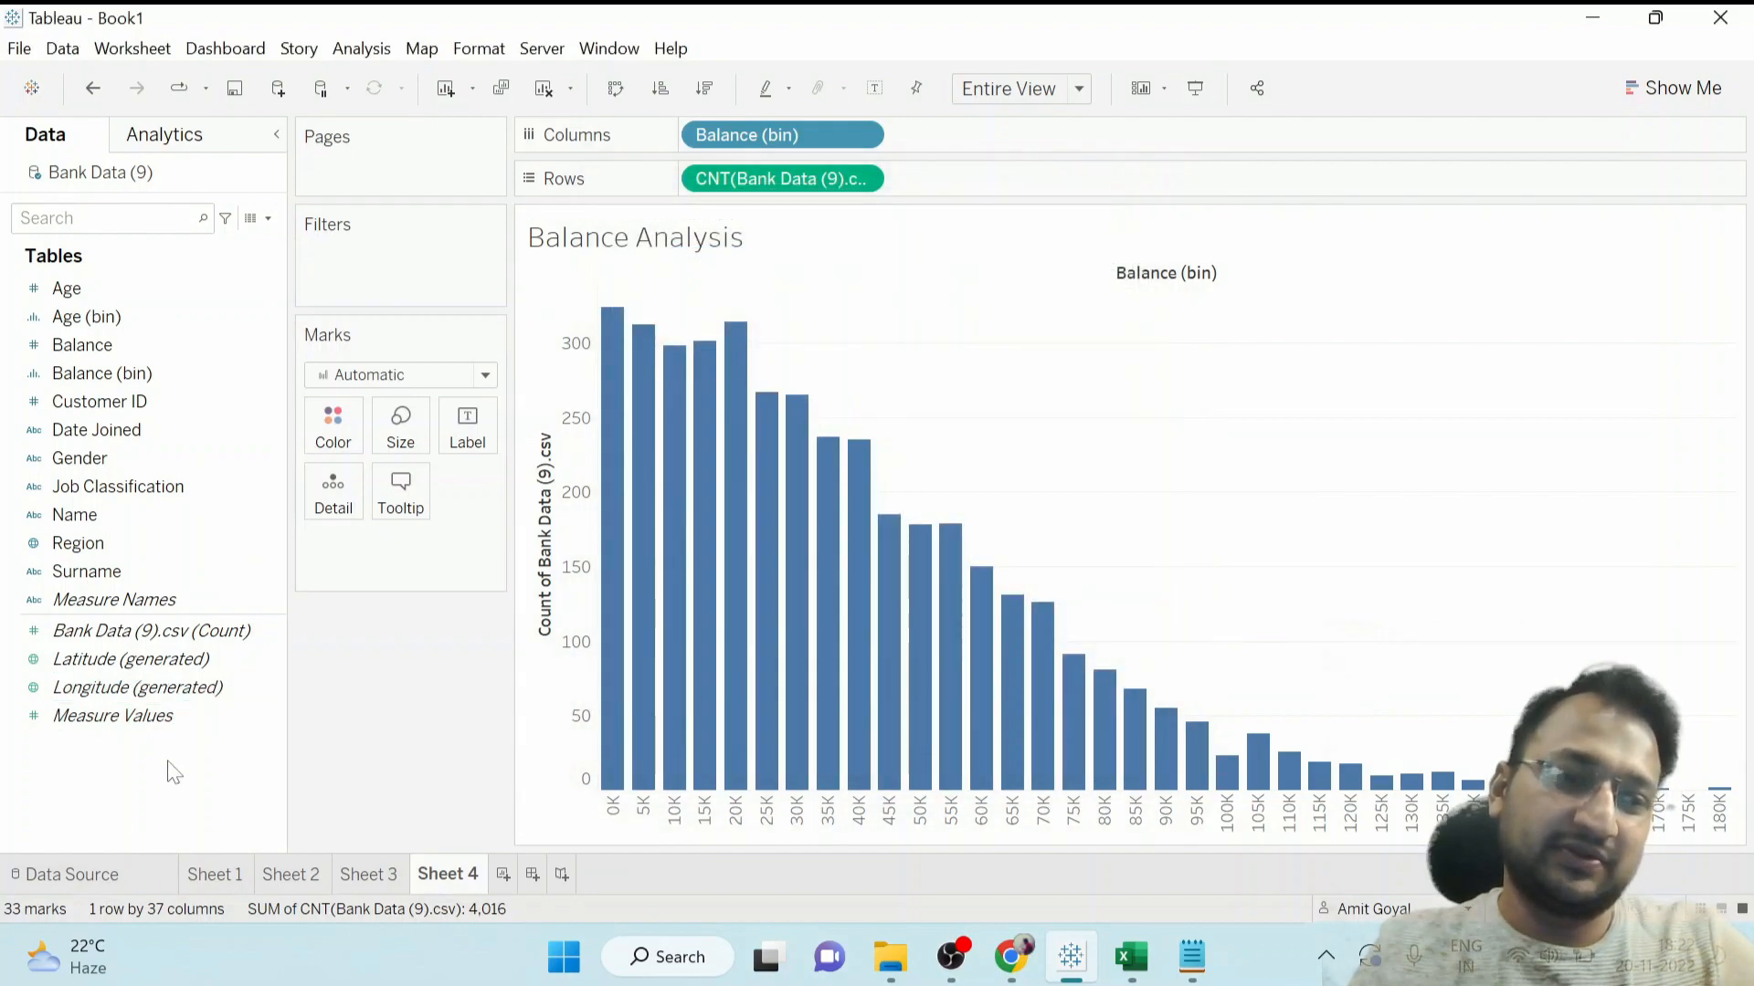
Create a parameter named "Balance Bin Parameter" with the Integer data type and all values allowed.
right_click(85, 790)
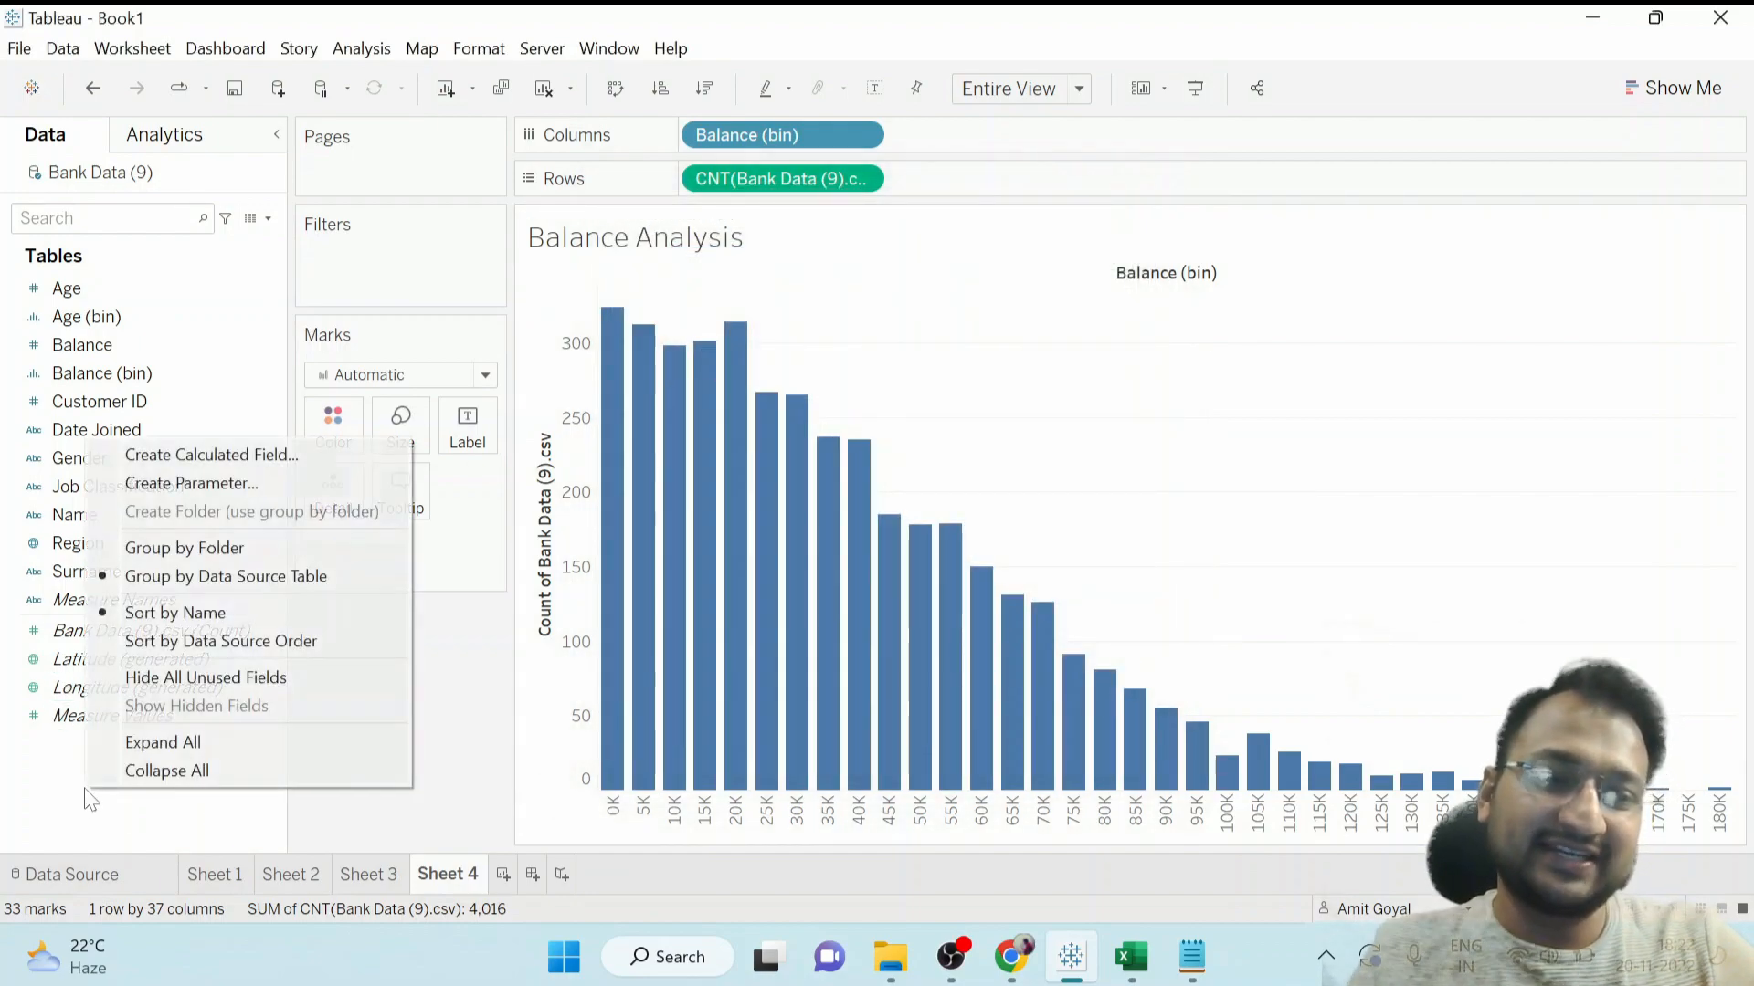
left_click(222, 481)
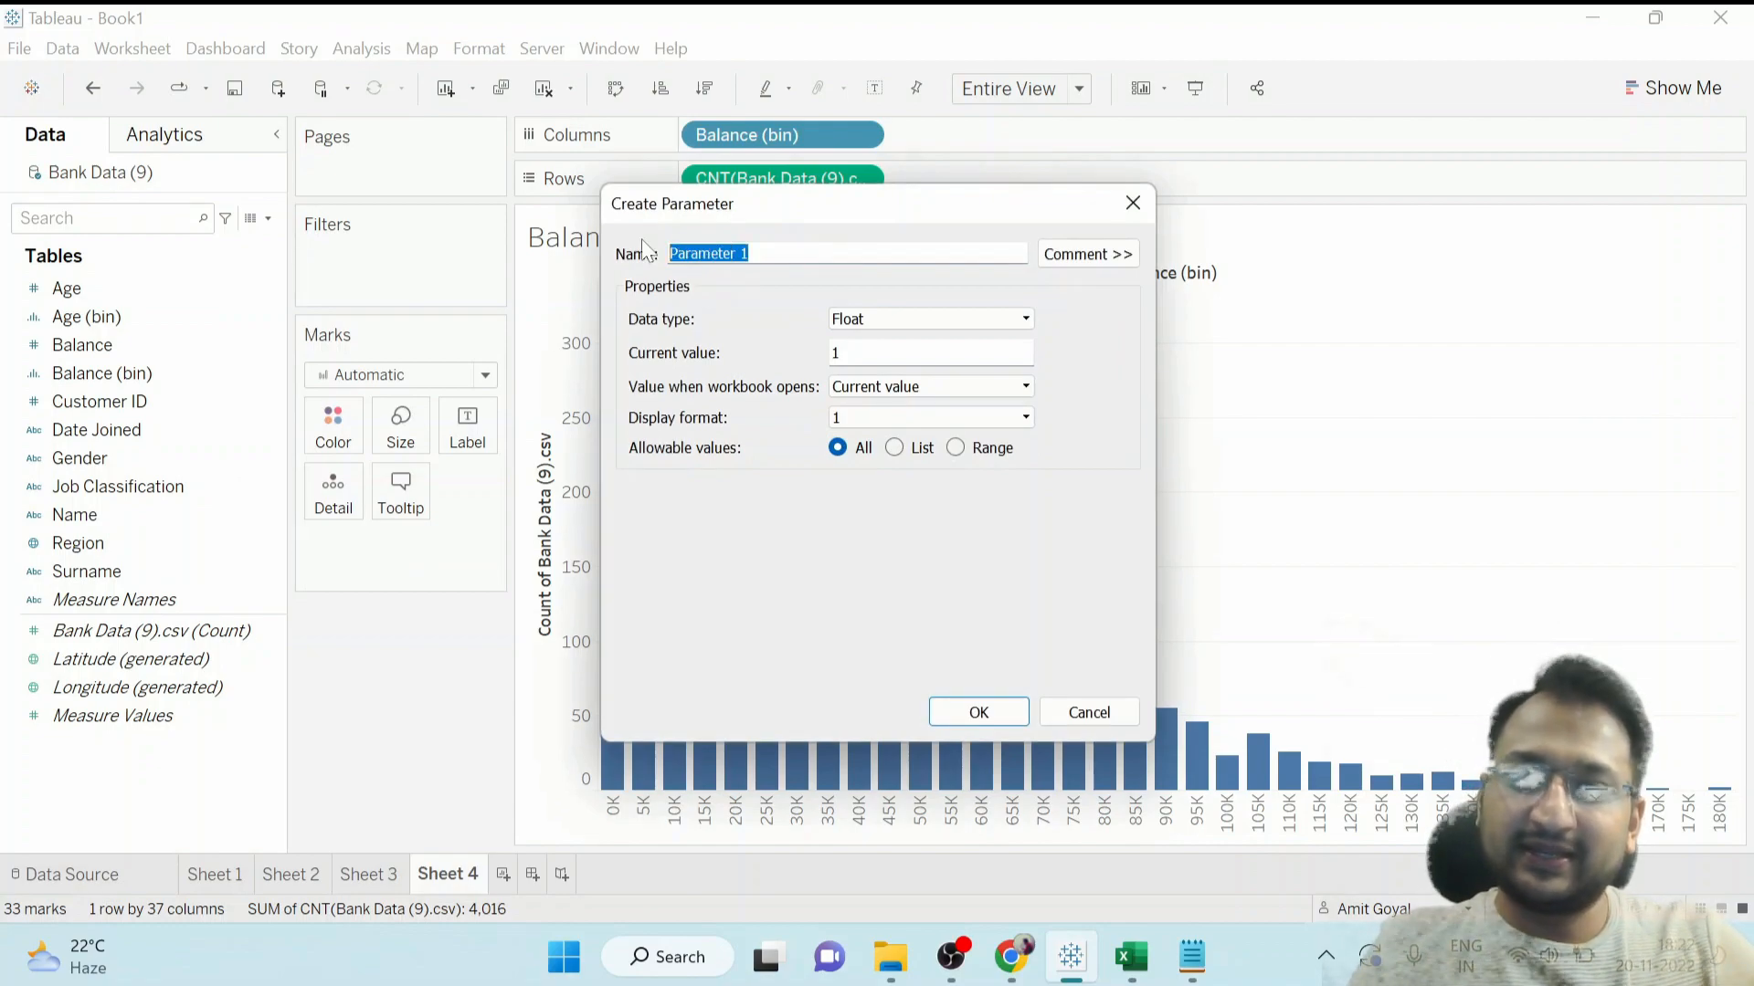
type("Balanc")
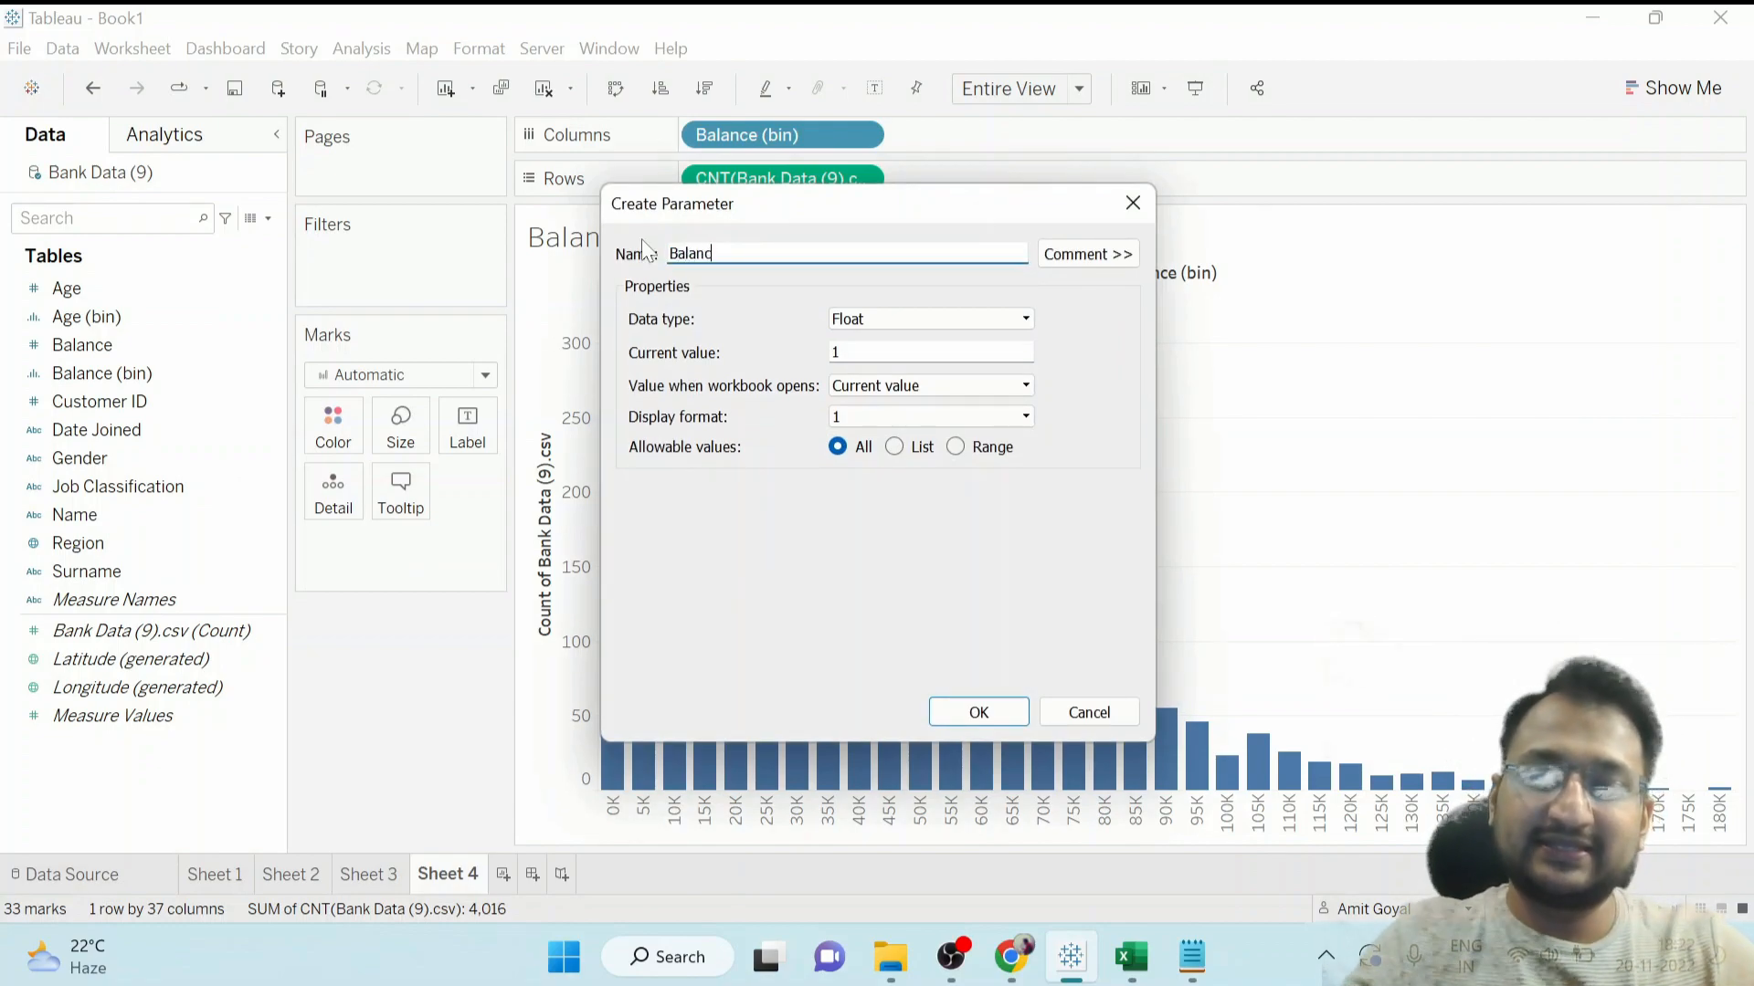
type("e Bin Parameter")
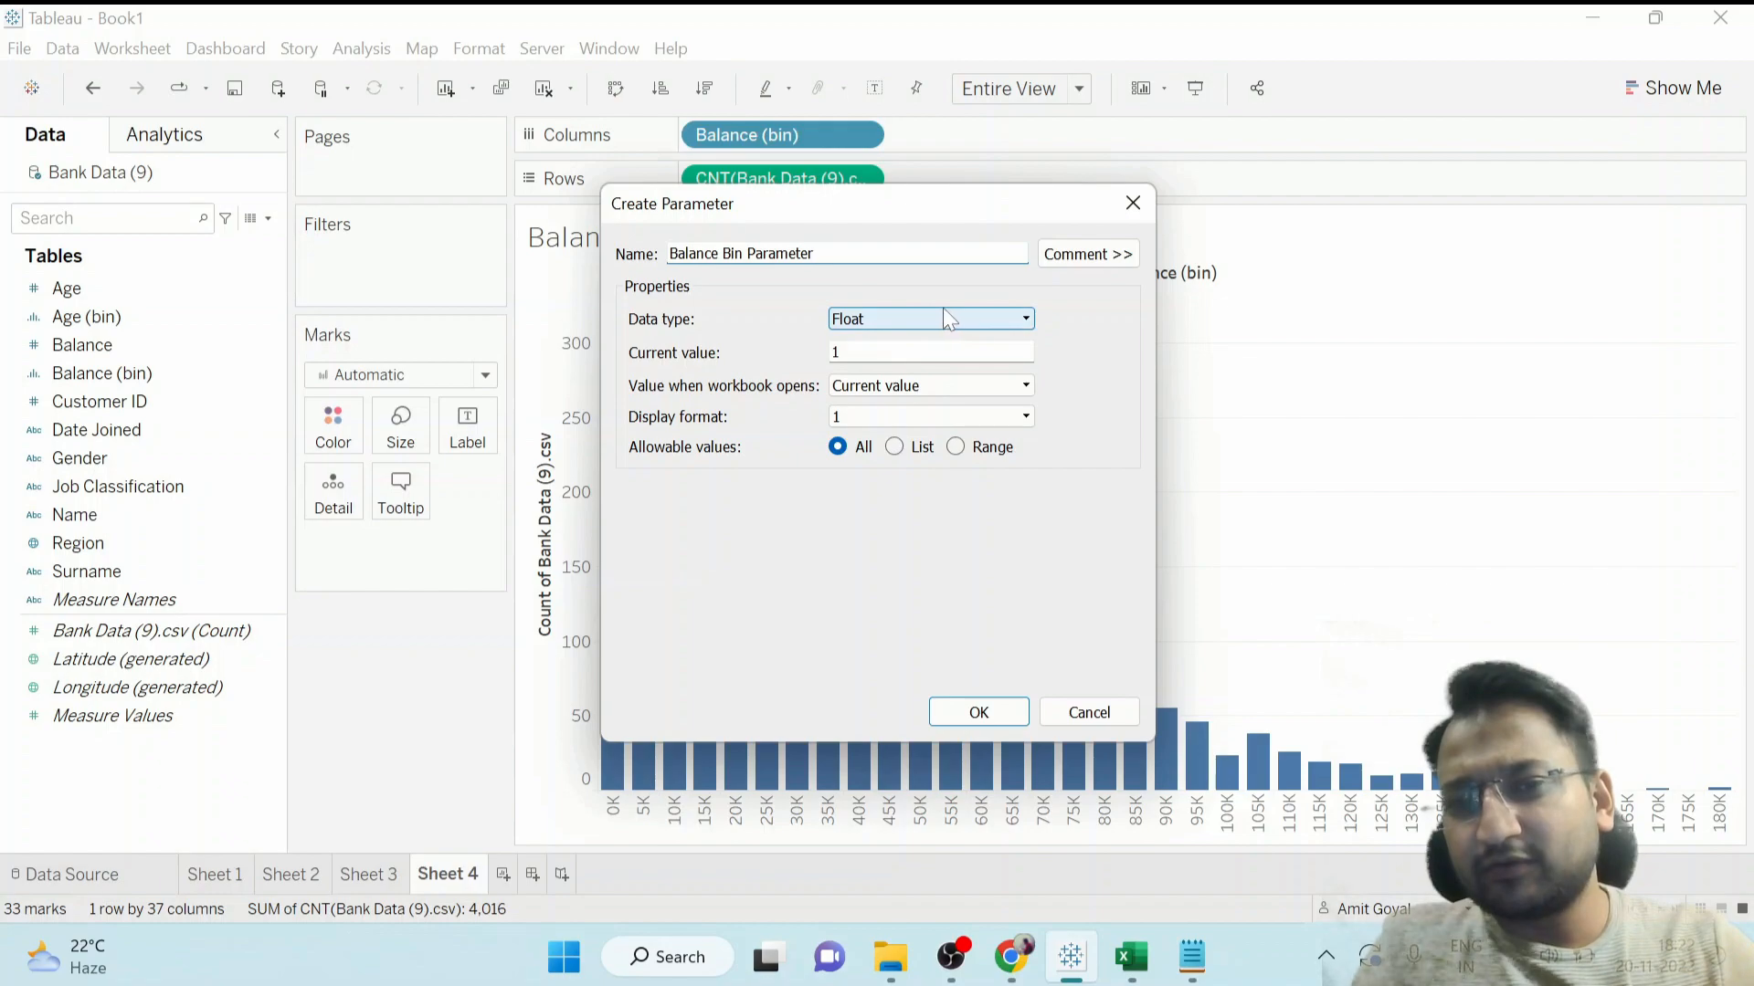
left_click(990, 315)
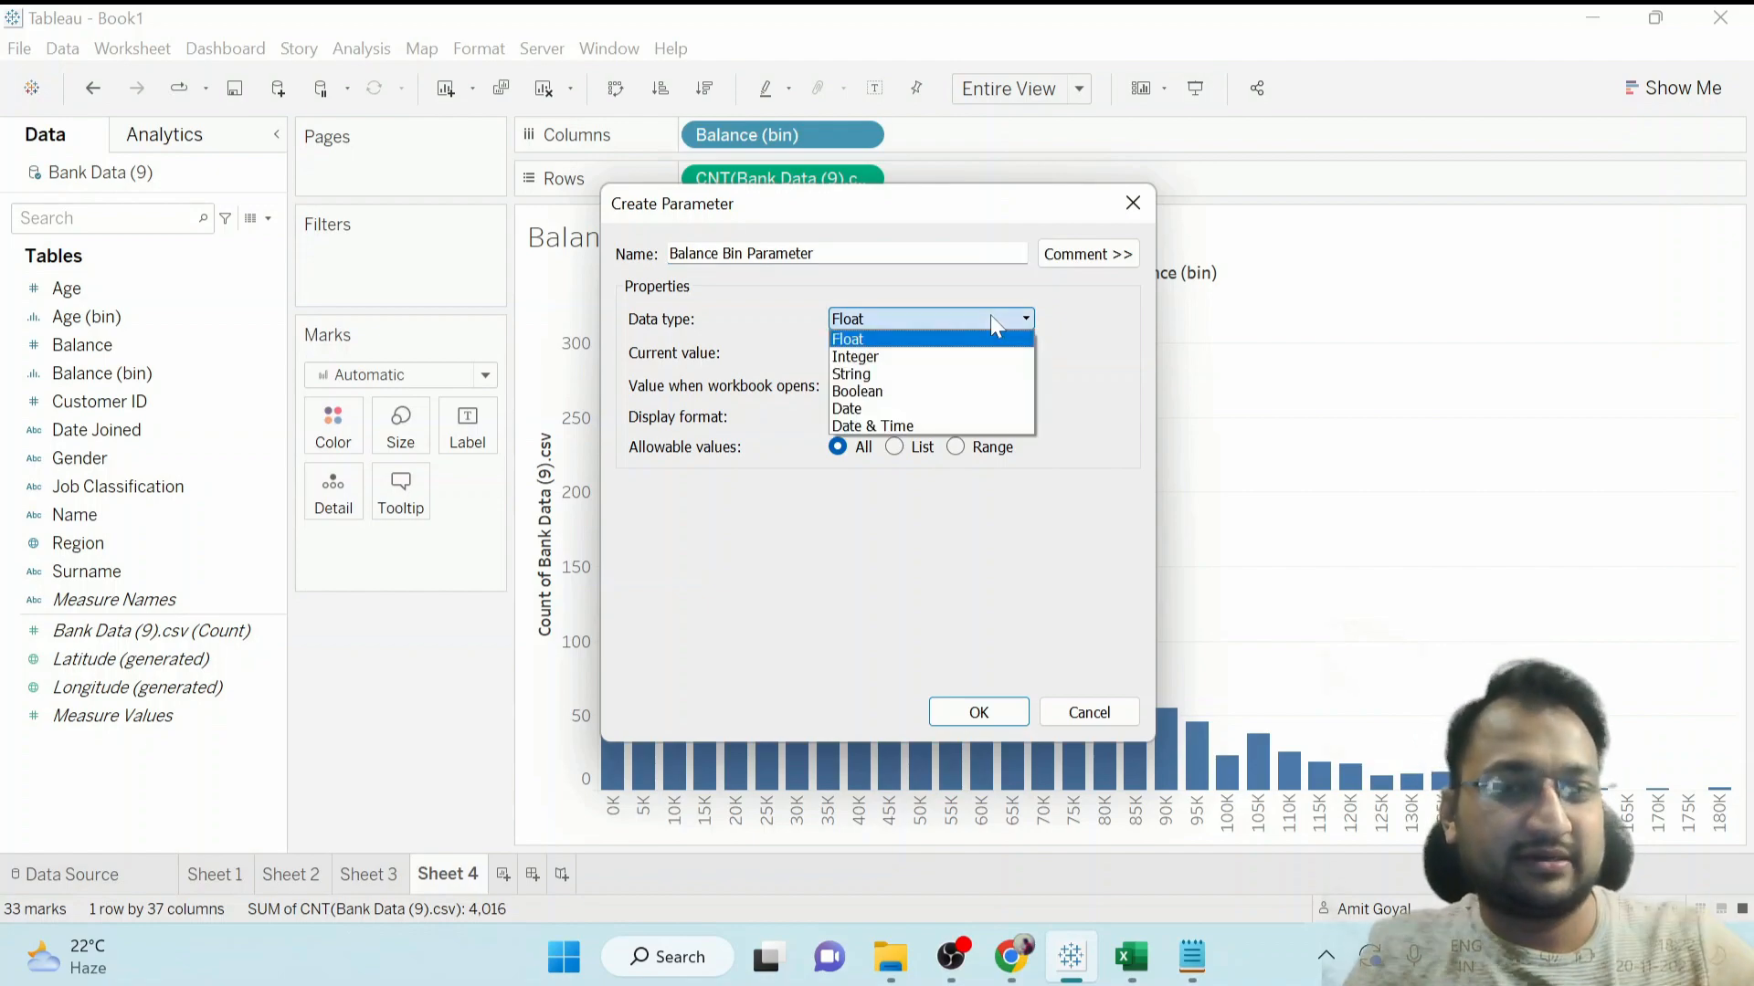
left_click(890, 357)
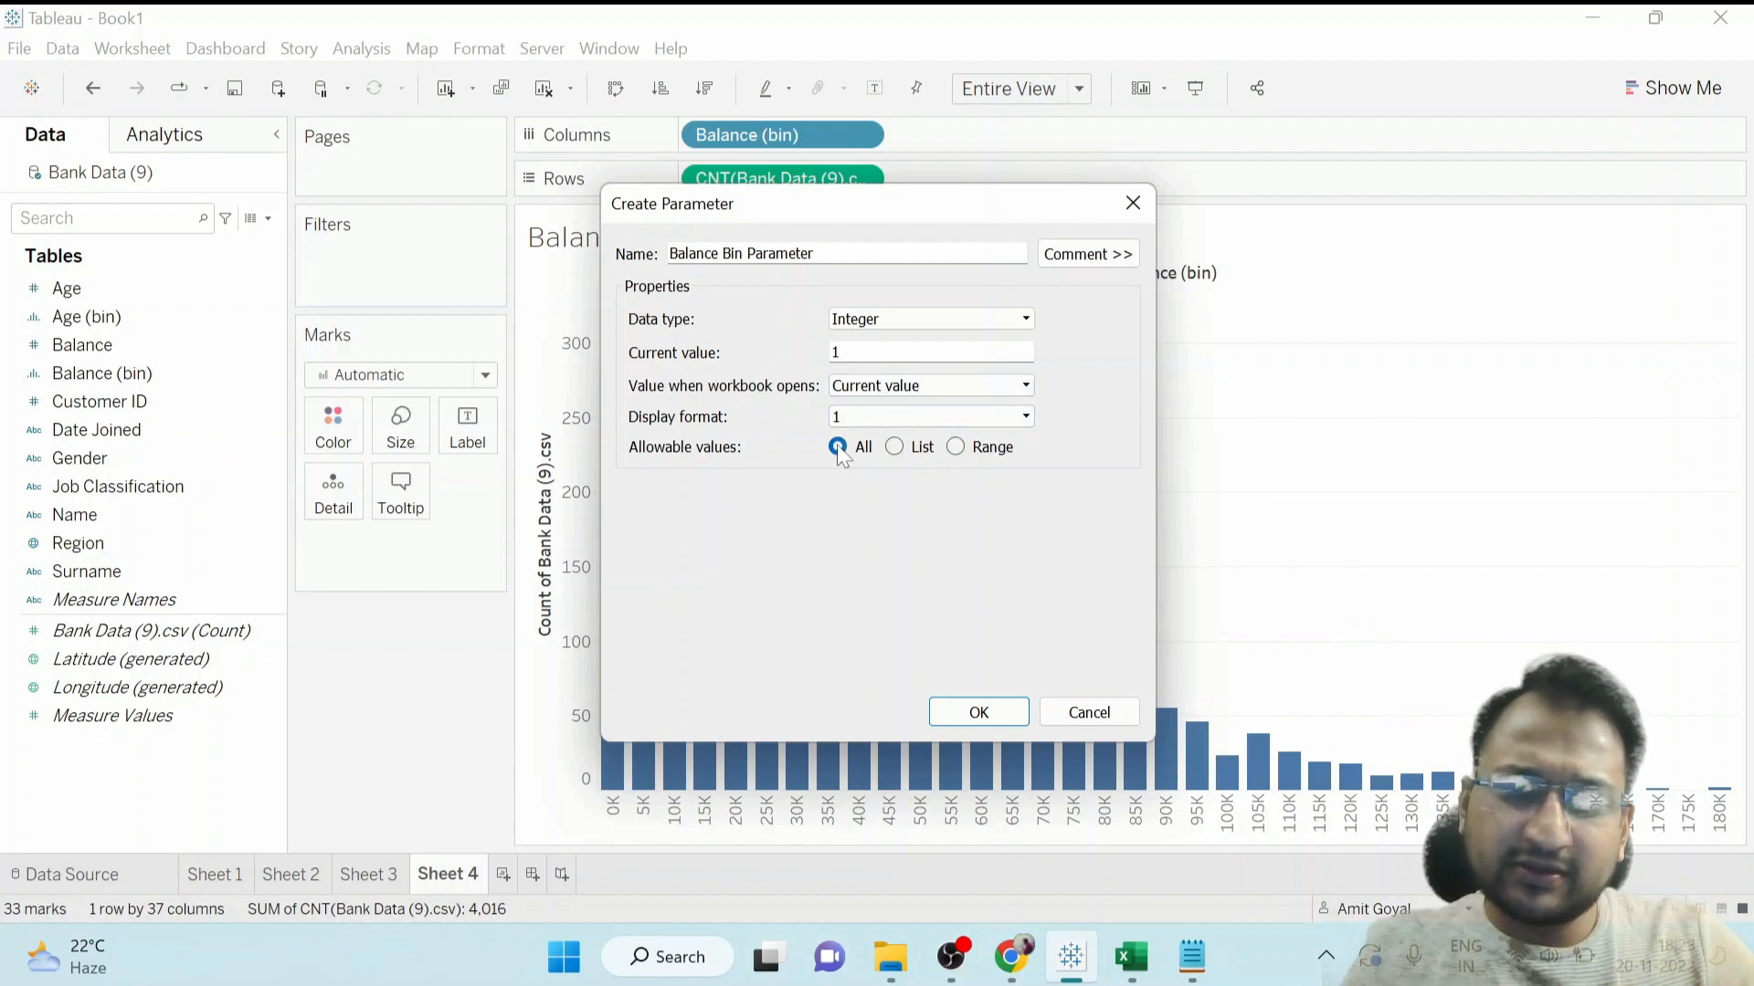
left_click(894, 446)
left_click(956, 447)
left_click(838, 447)
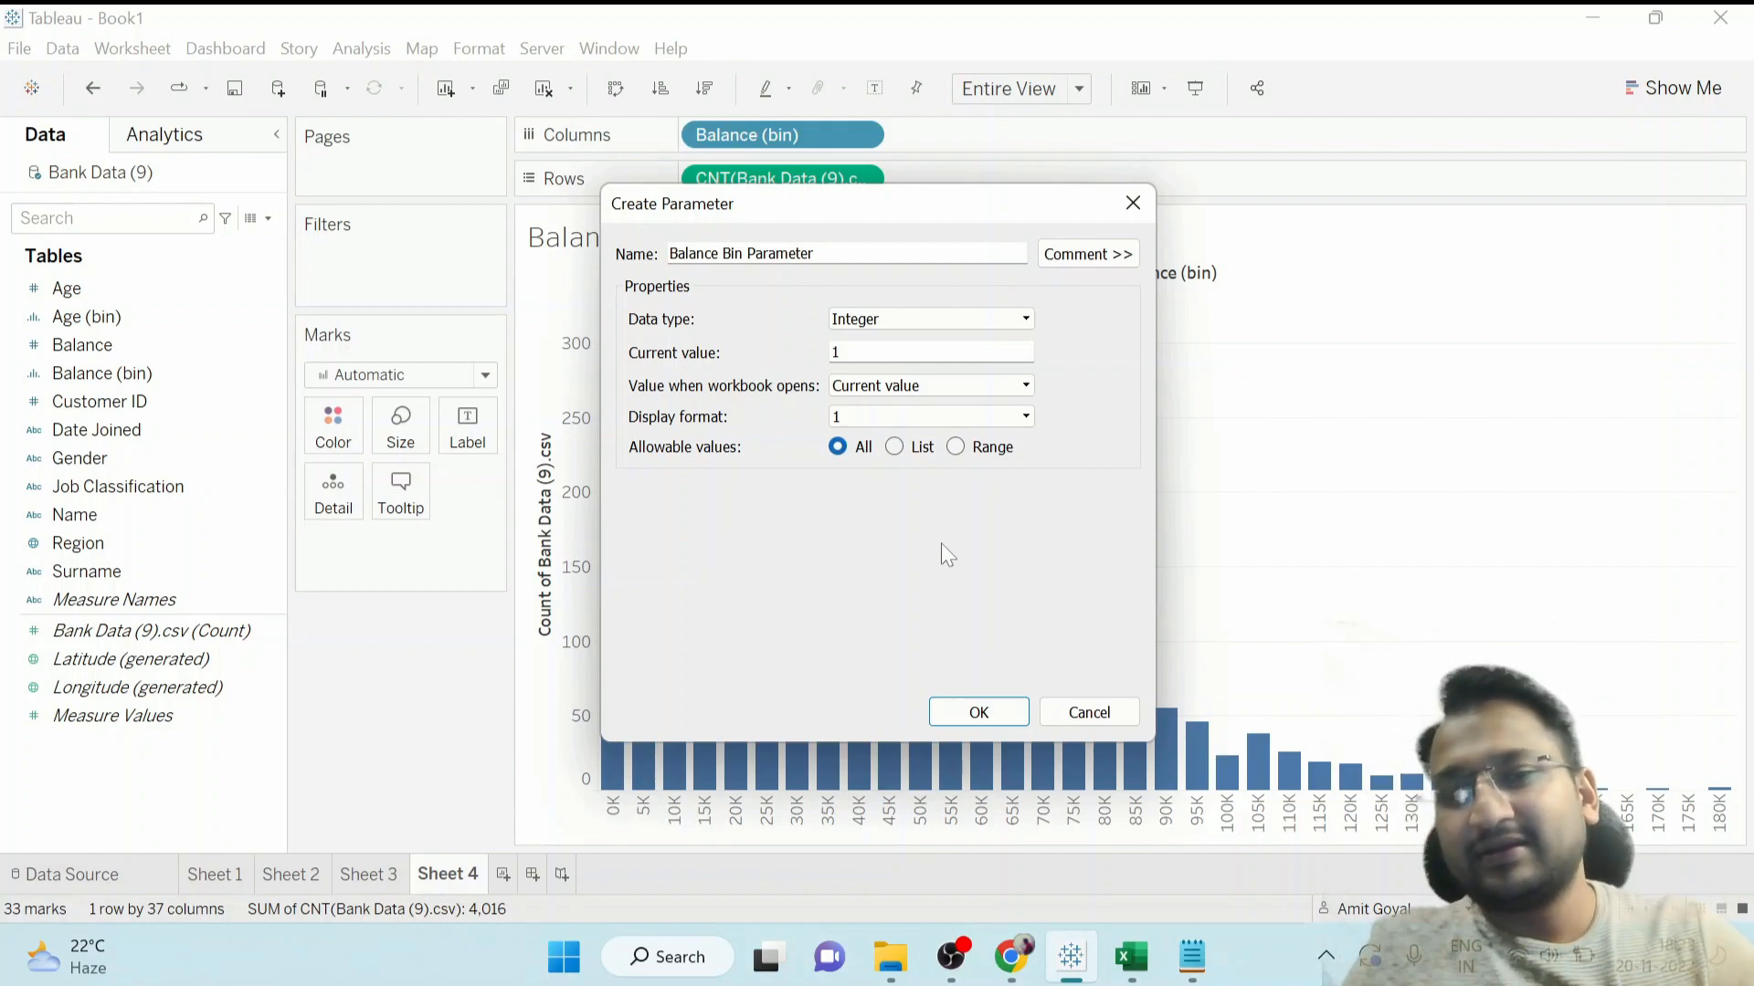
left_click(979, 715)
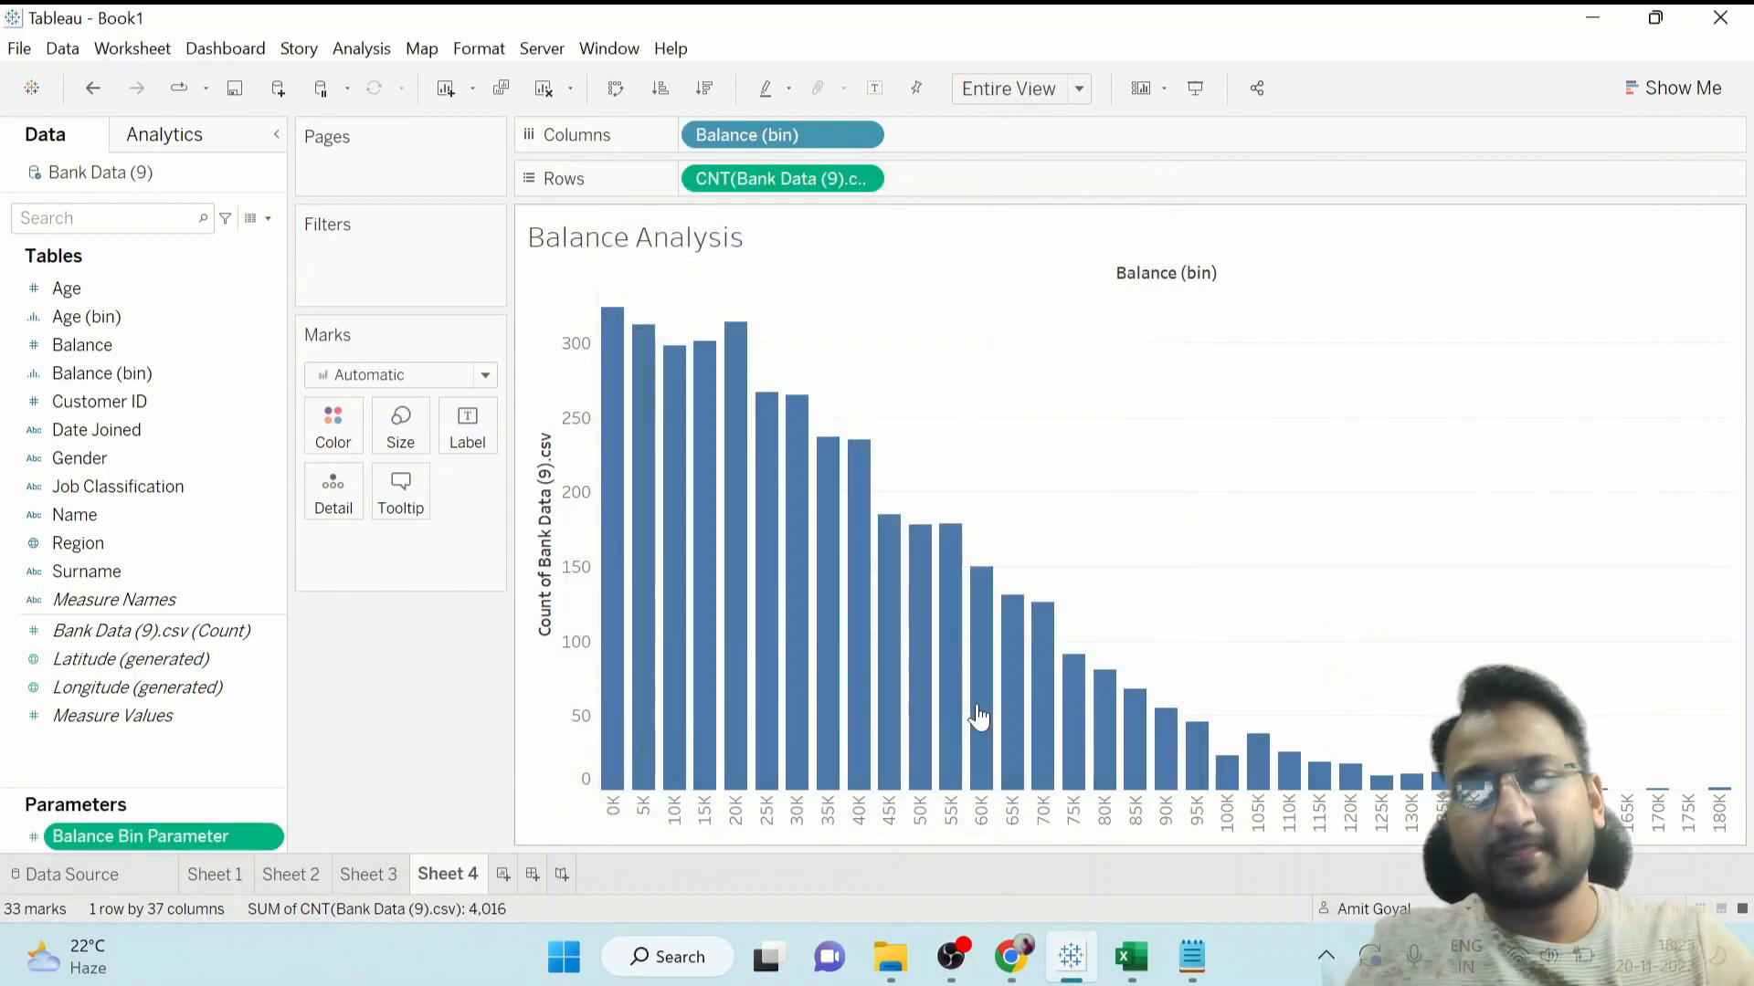
Show the Balance Bin Parameter control on the Balance Analysis sheet and enter 1000 as its value.
right_click(153, 834)
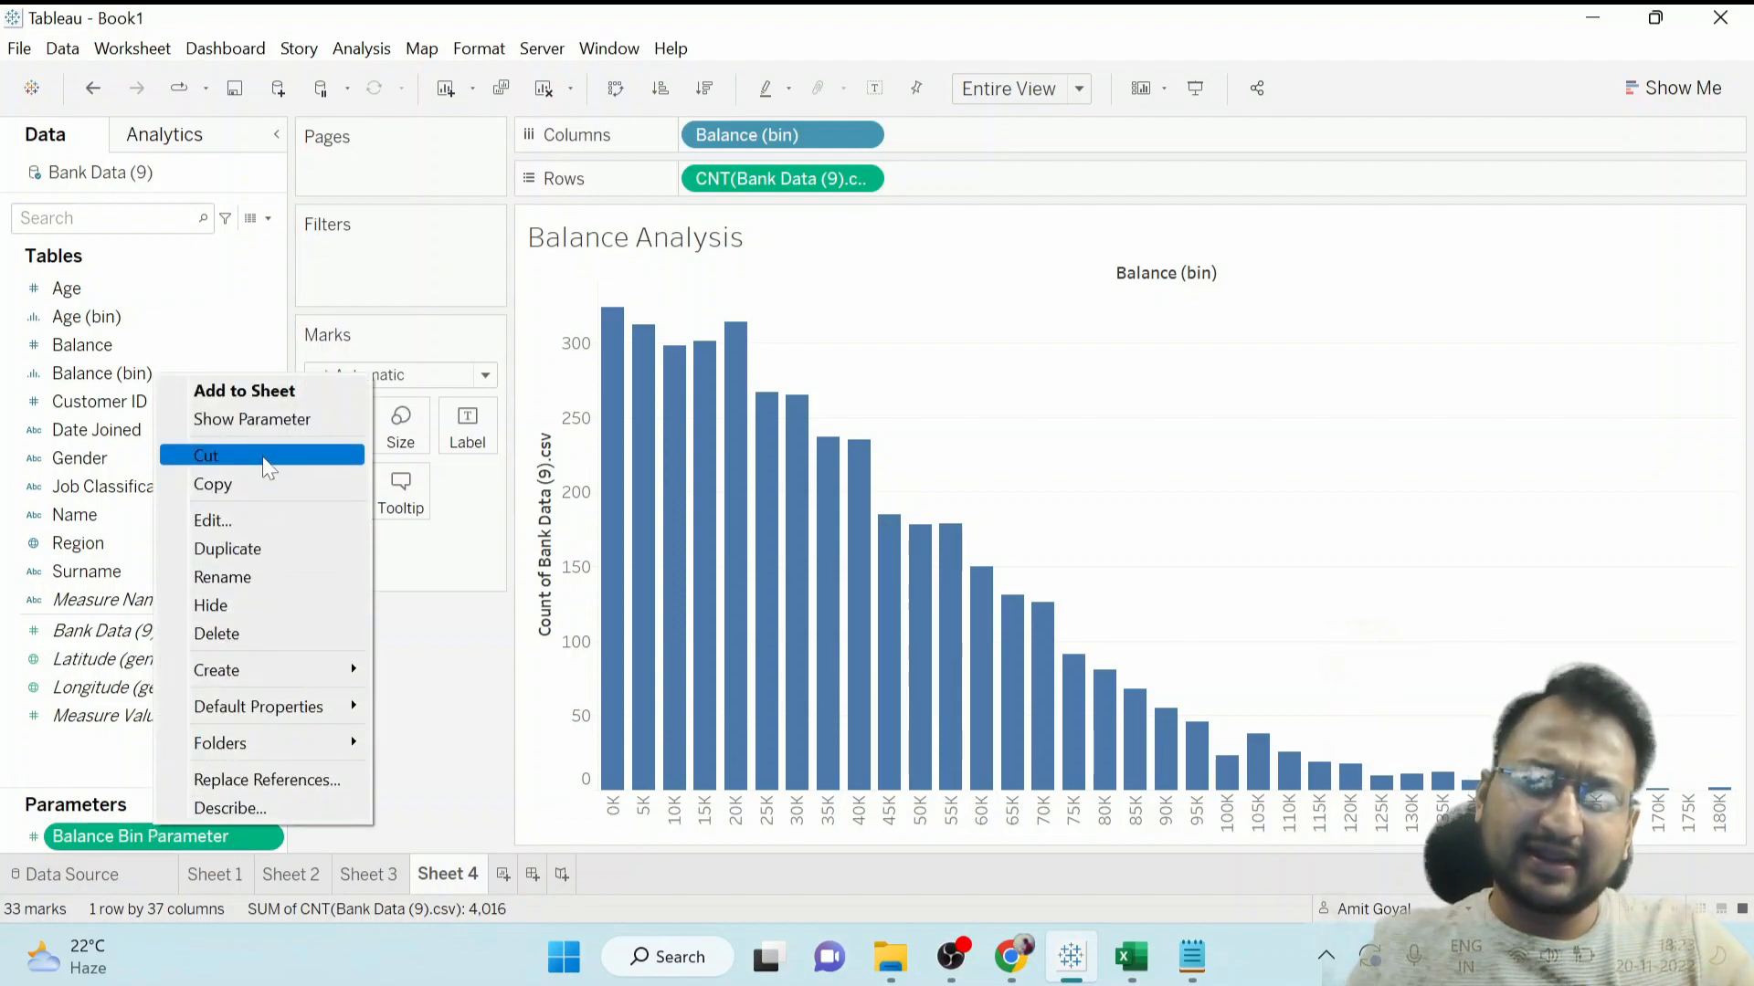
left_click(264, 420)
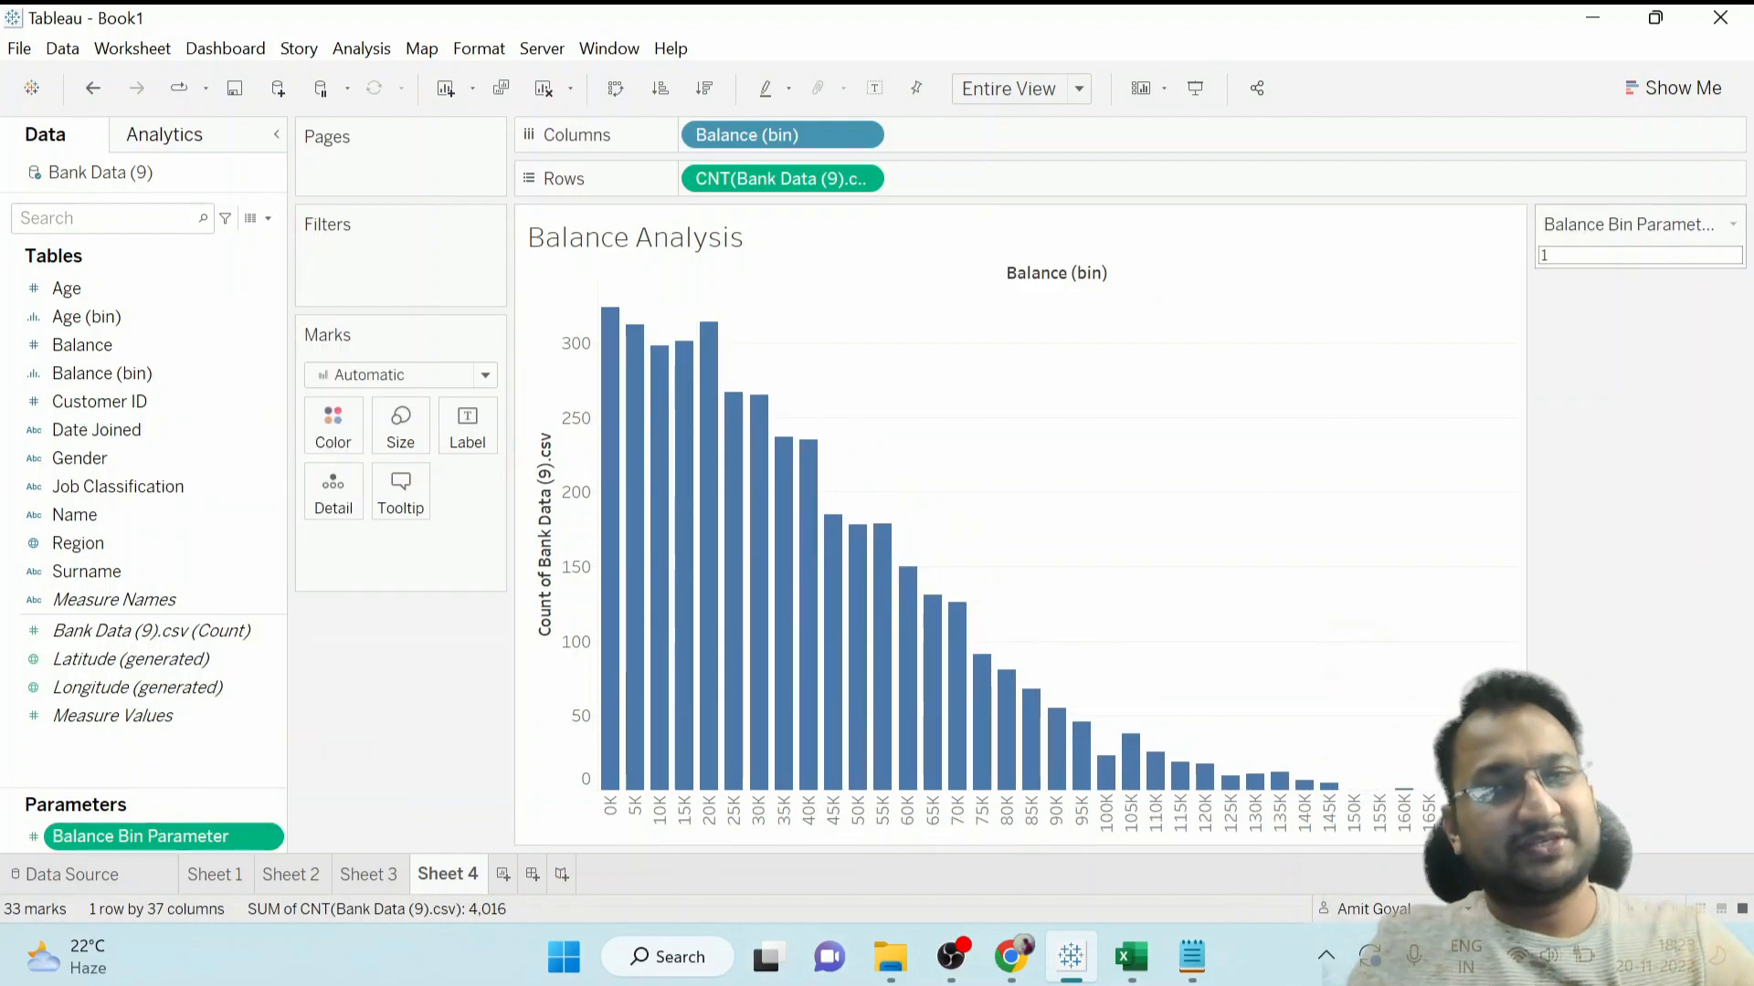
left_click(1543, 255)
type("1000")
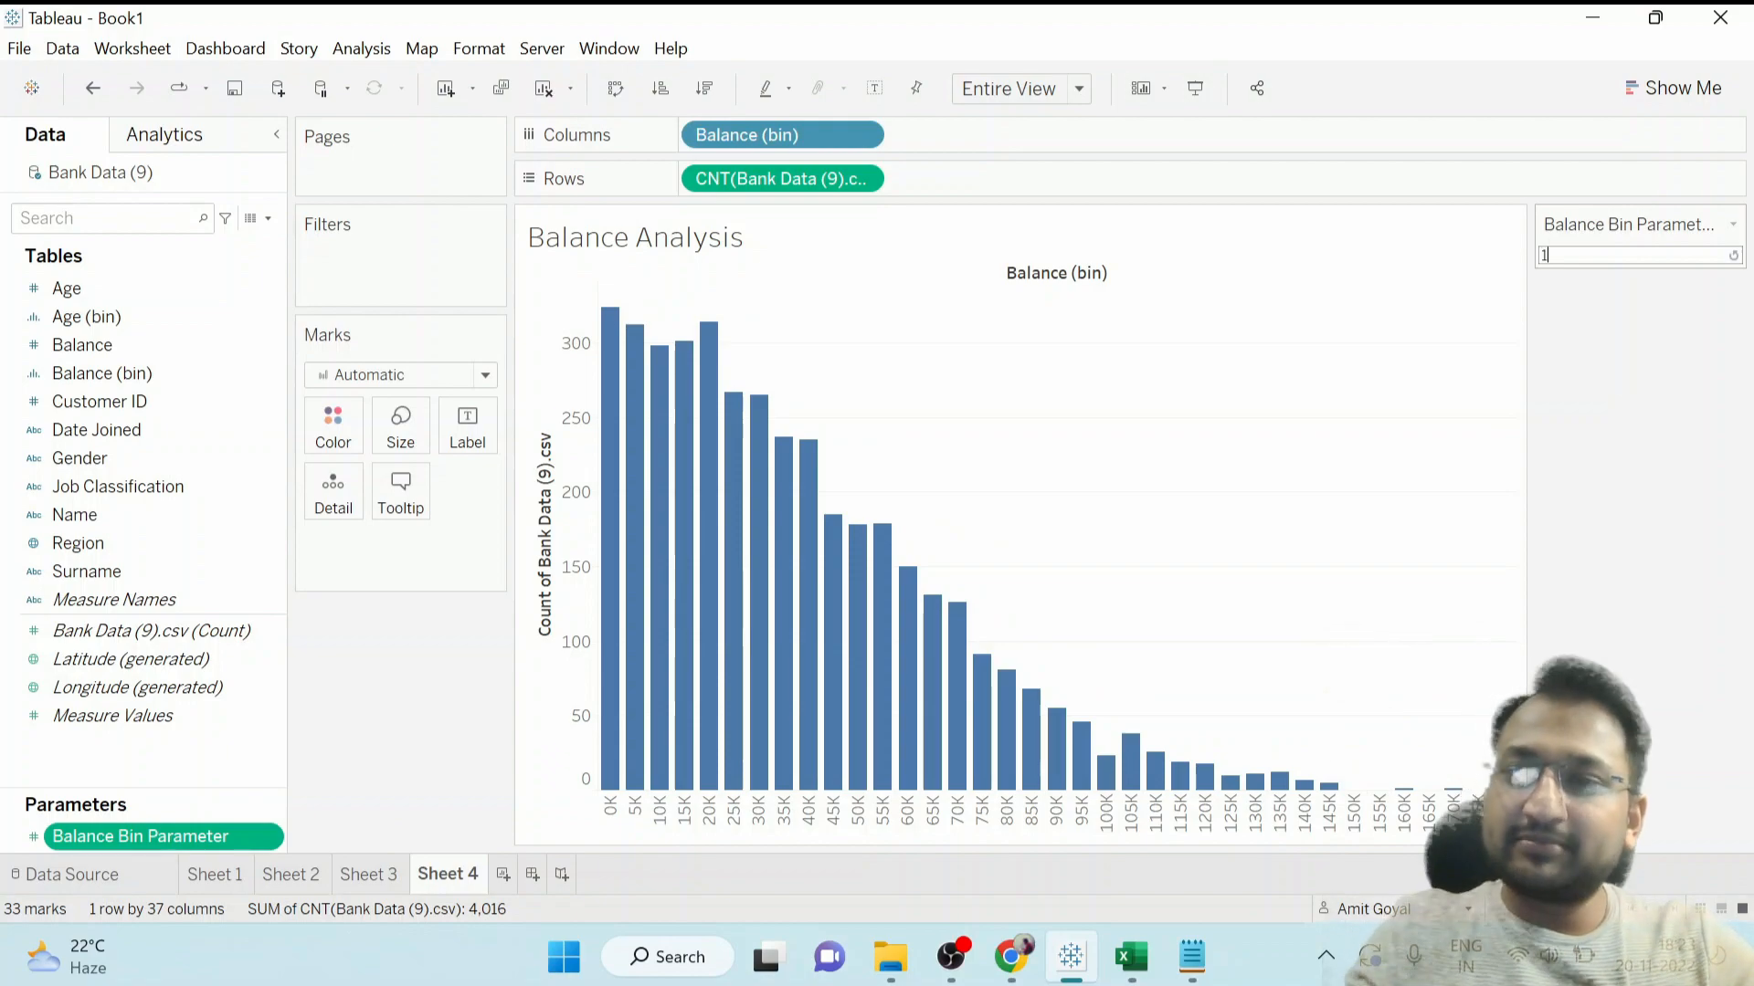
key("Return")
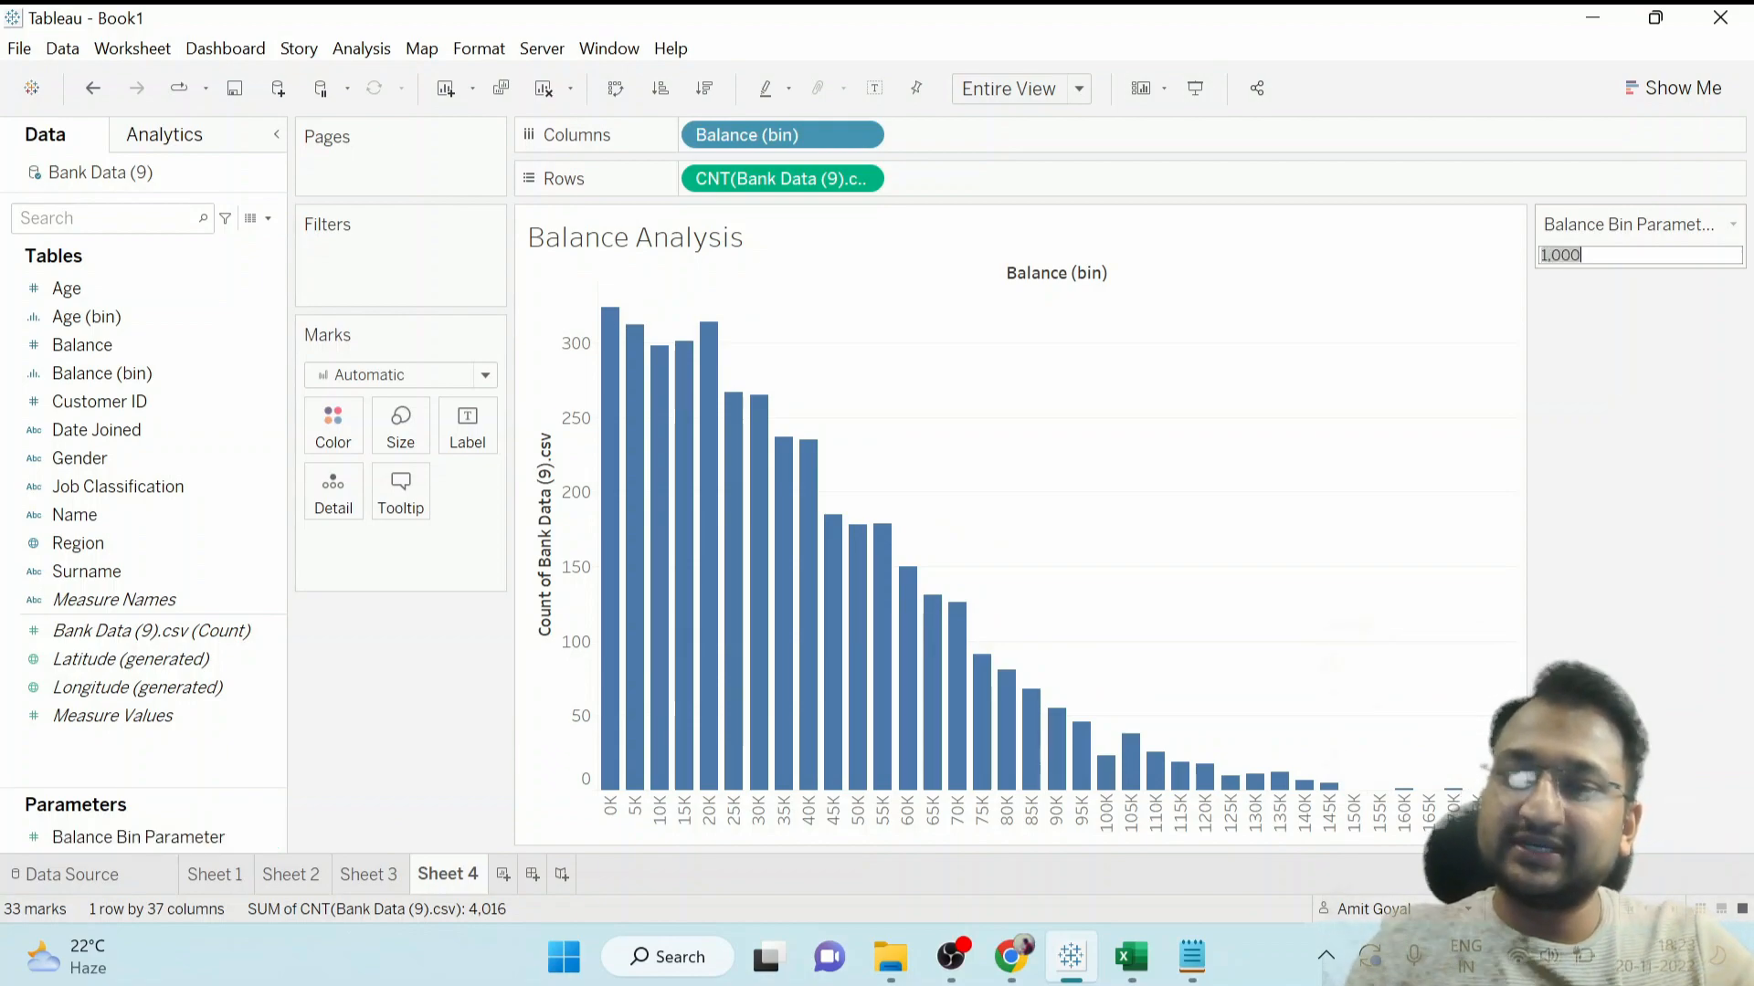
Try 50000 as the Balance Bin Parameter value and set it to 10,000.
type("50000")
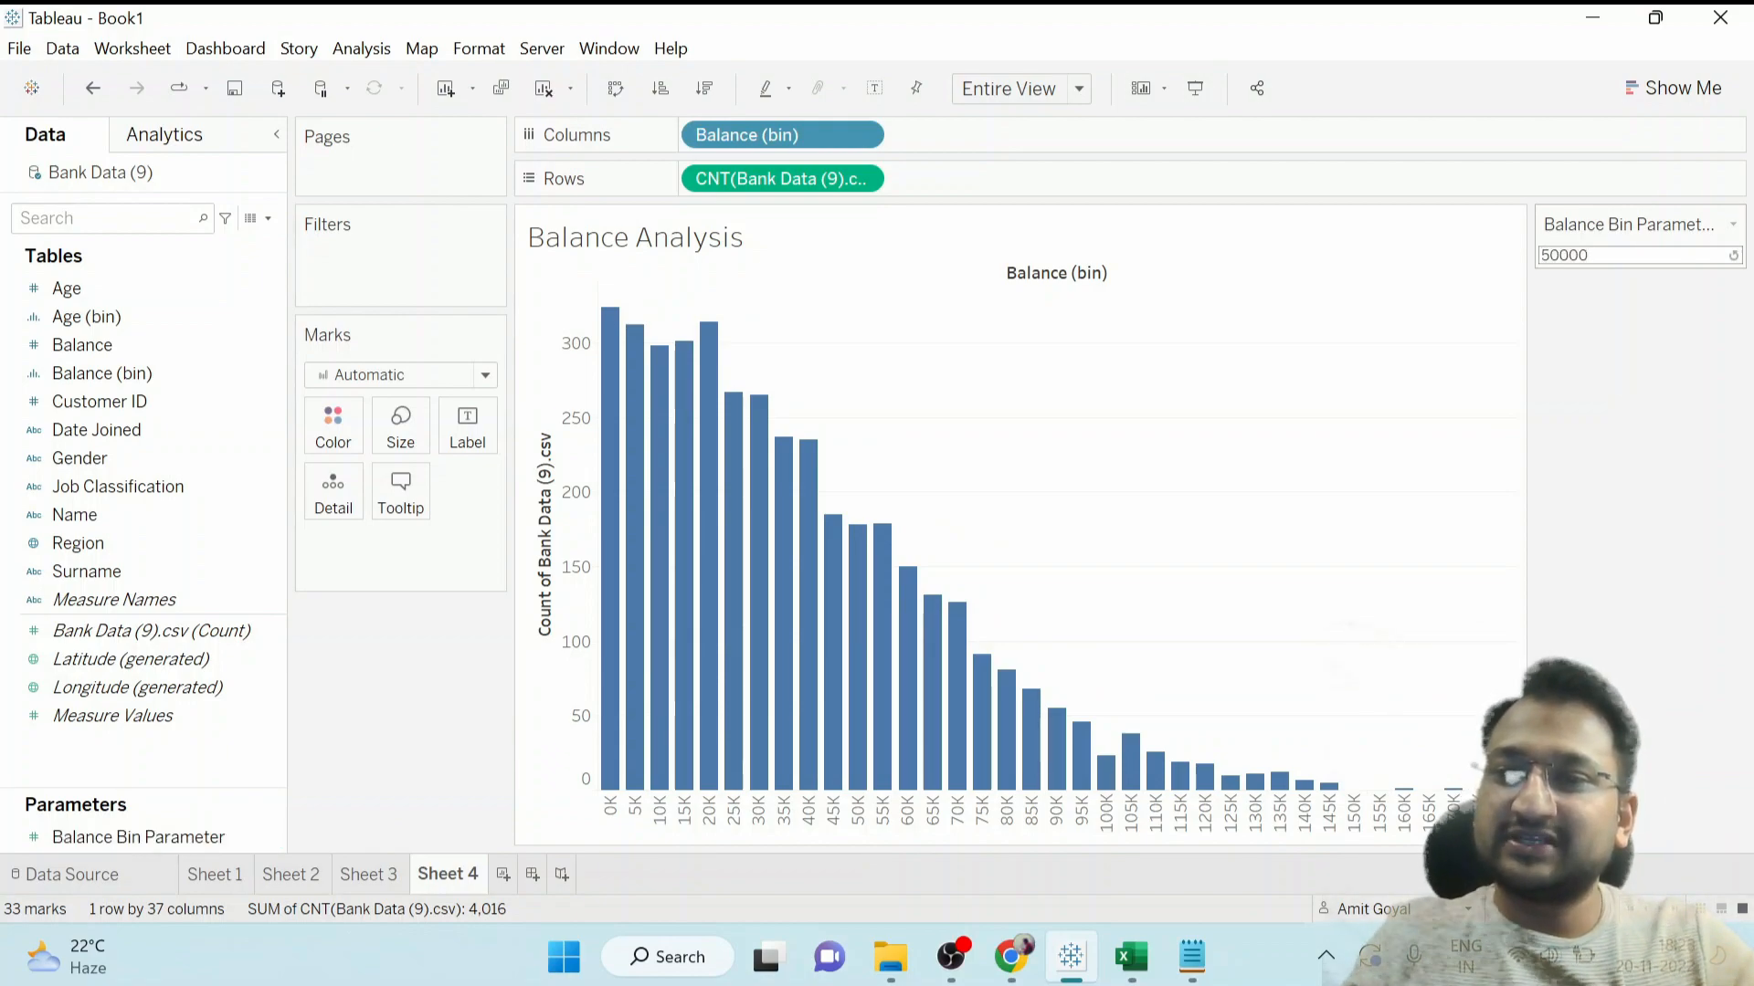
key("Return")
type("1")
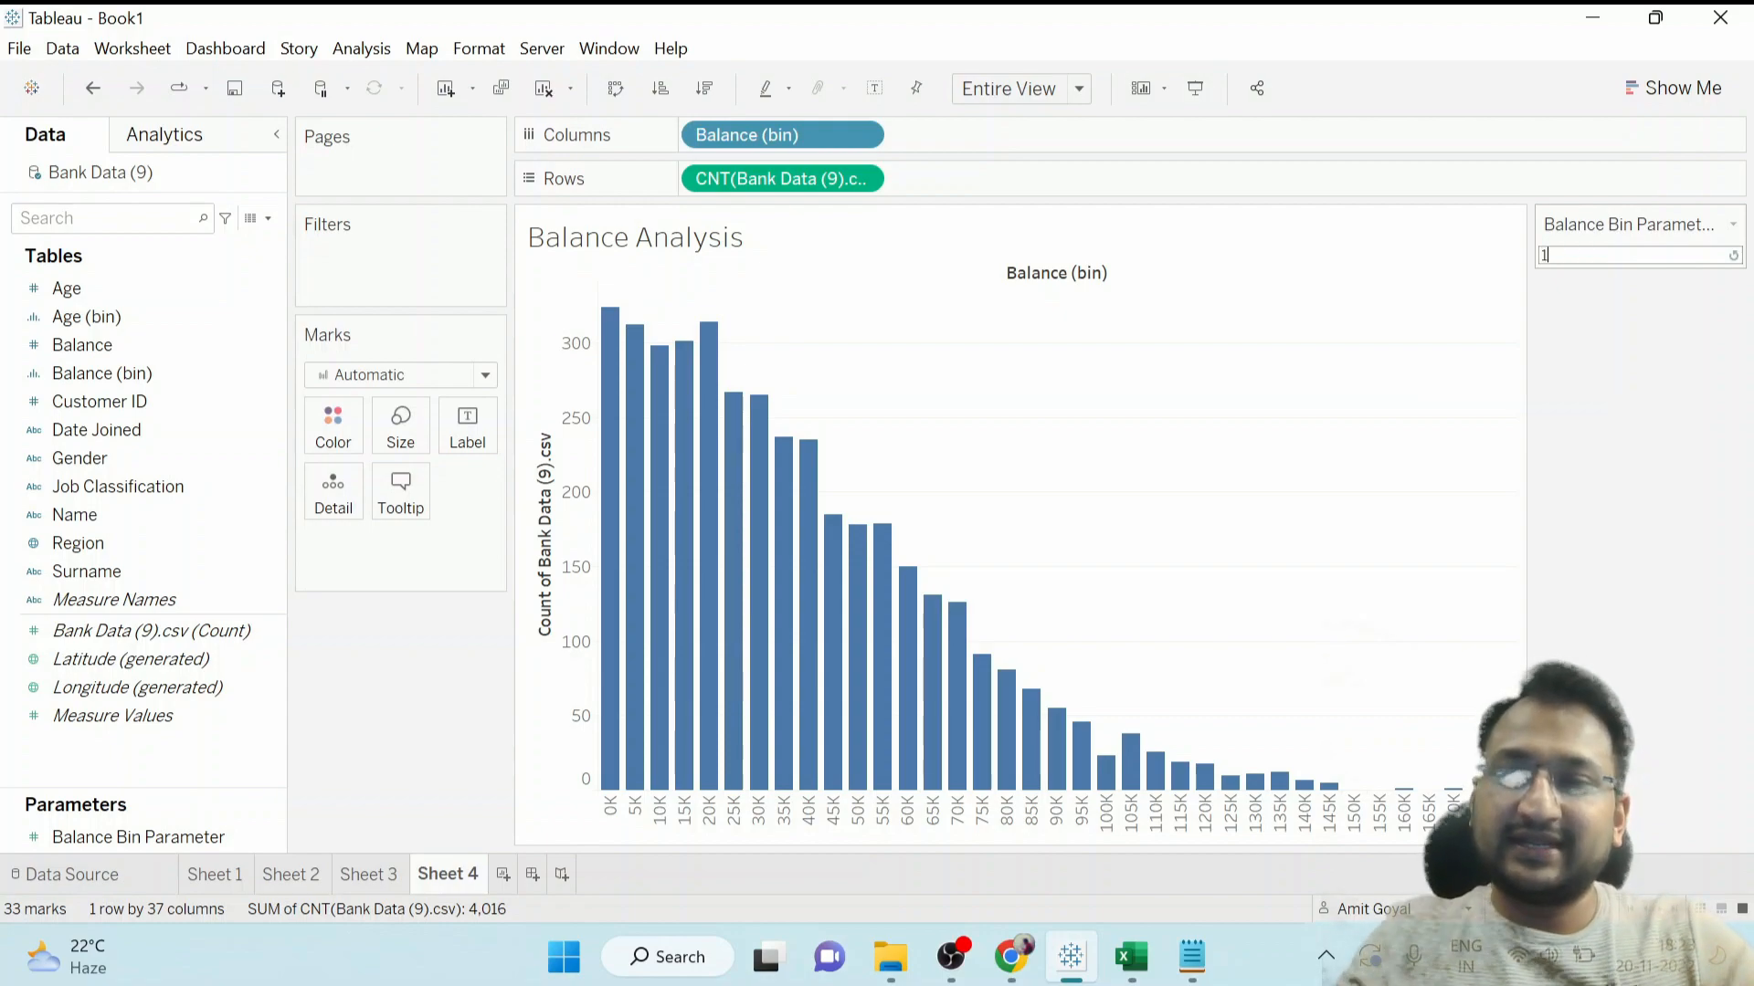
type("0,000")
key("Return")
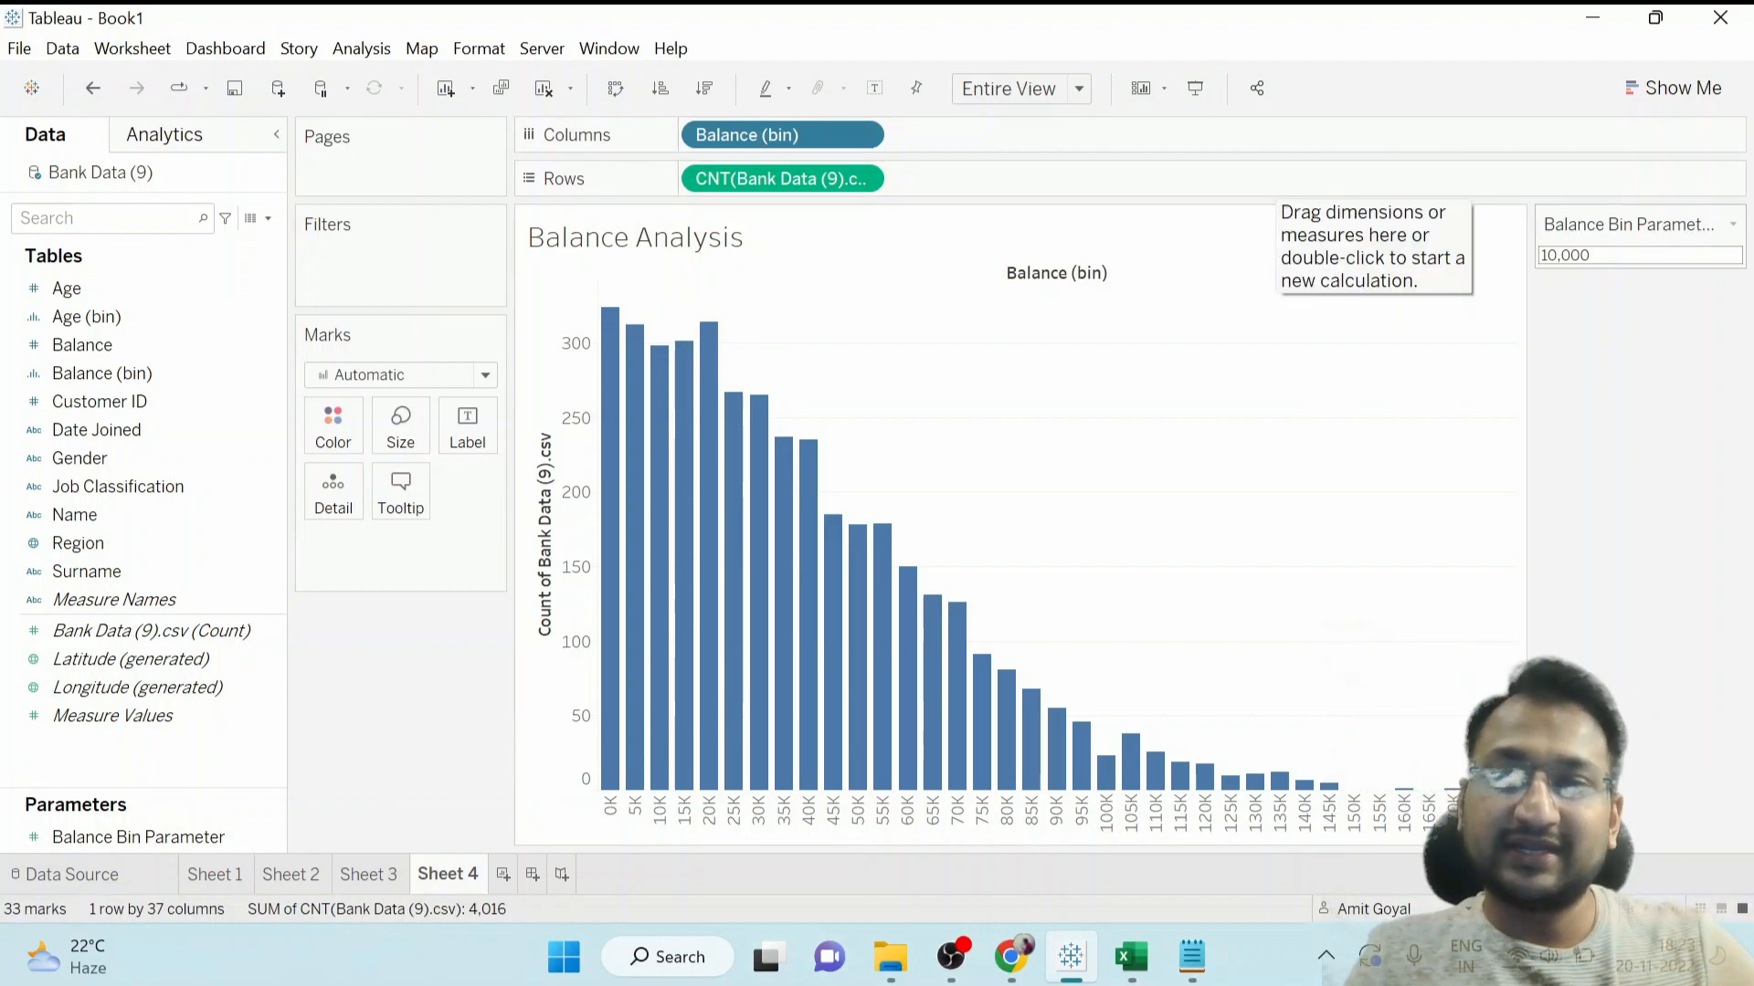
left_click(1590, 255)
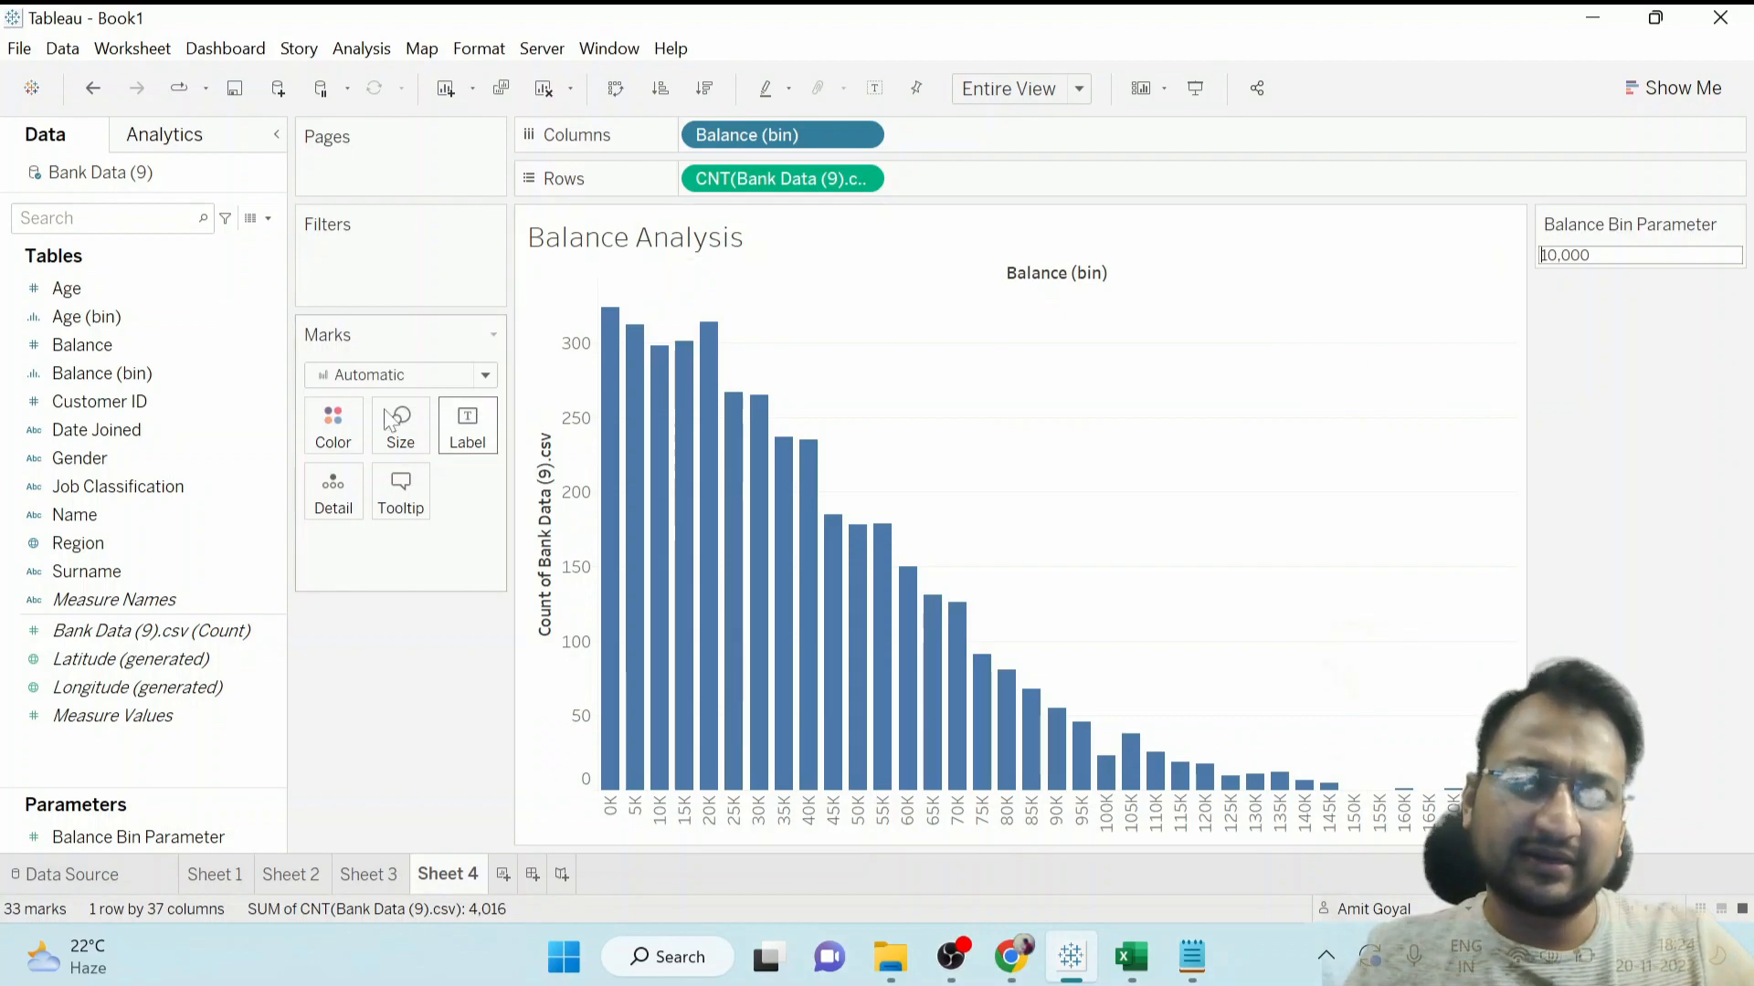
Edit the Balance (bin) field so that its bin size comes from Balance Bin Parameter.
left_click(151, 375)
right_click(149, 372)
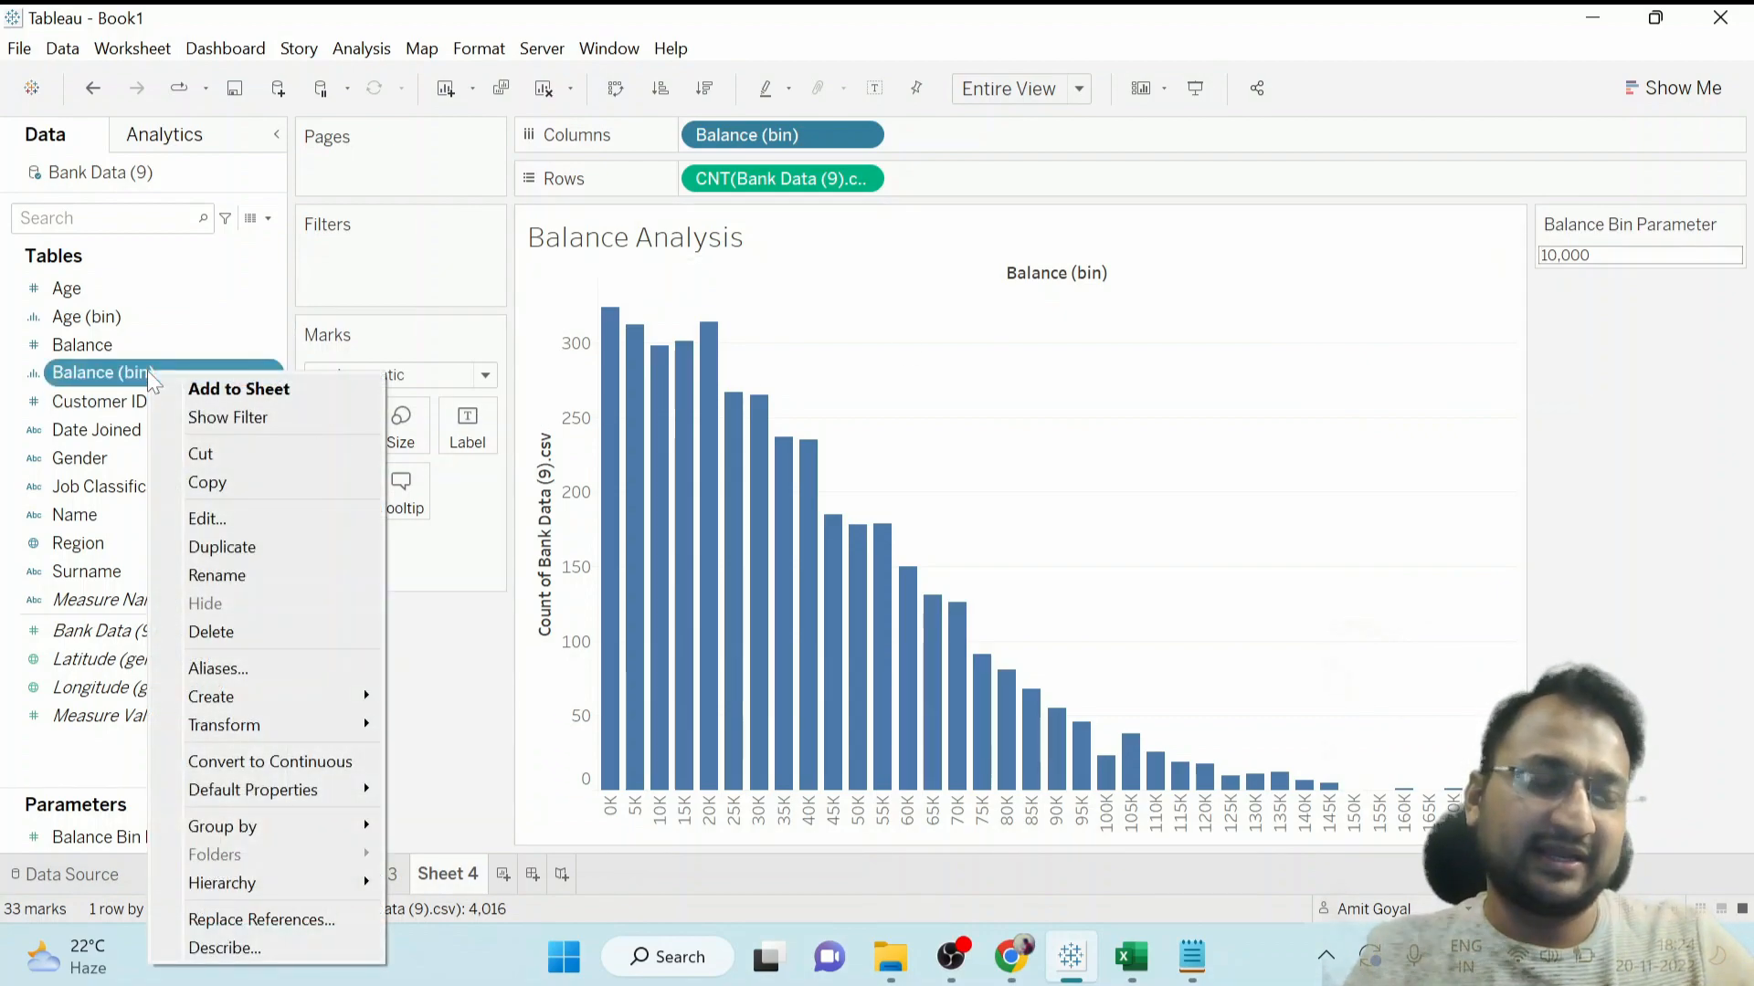
left_click(223, 518)
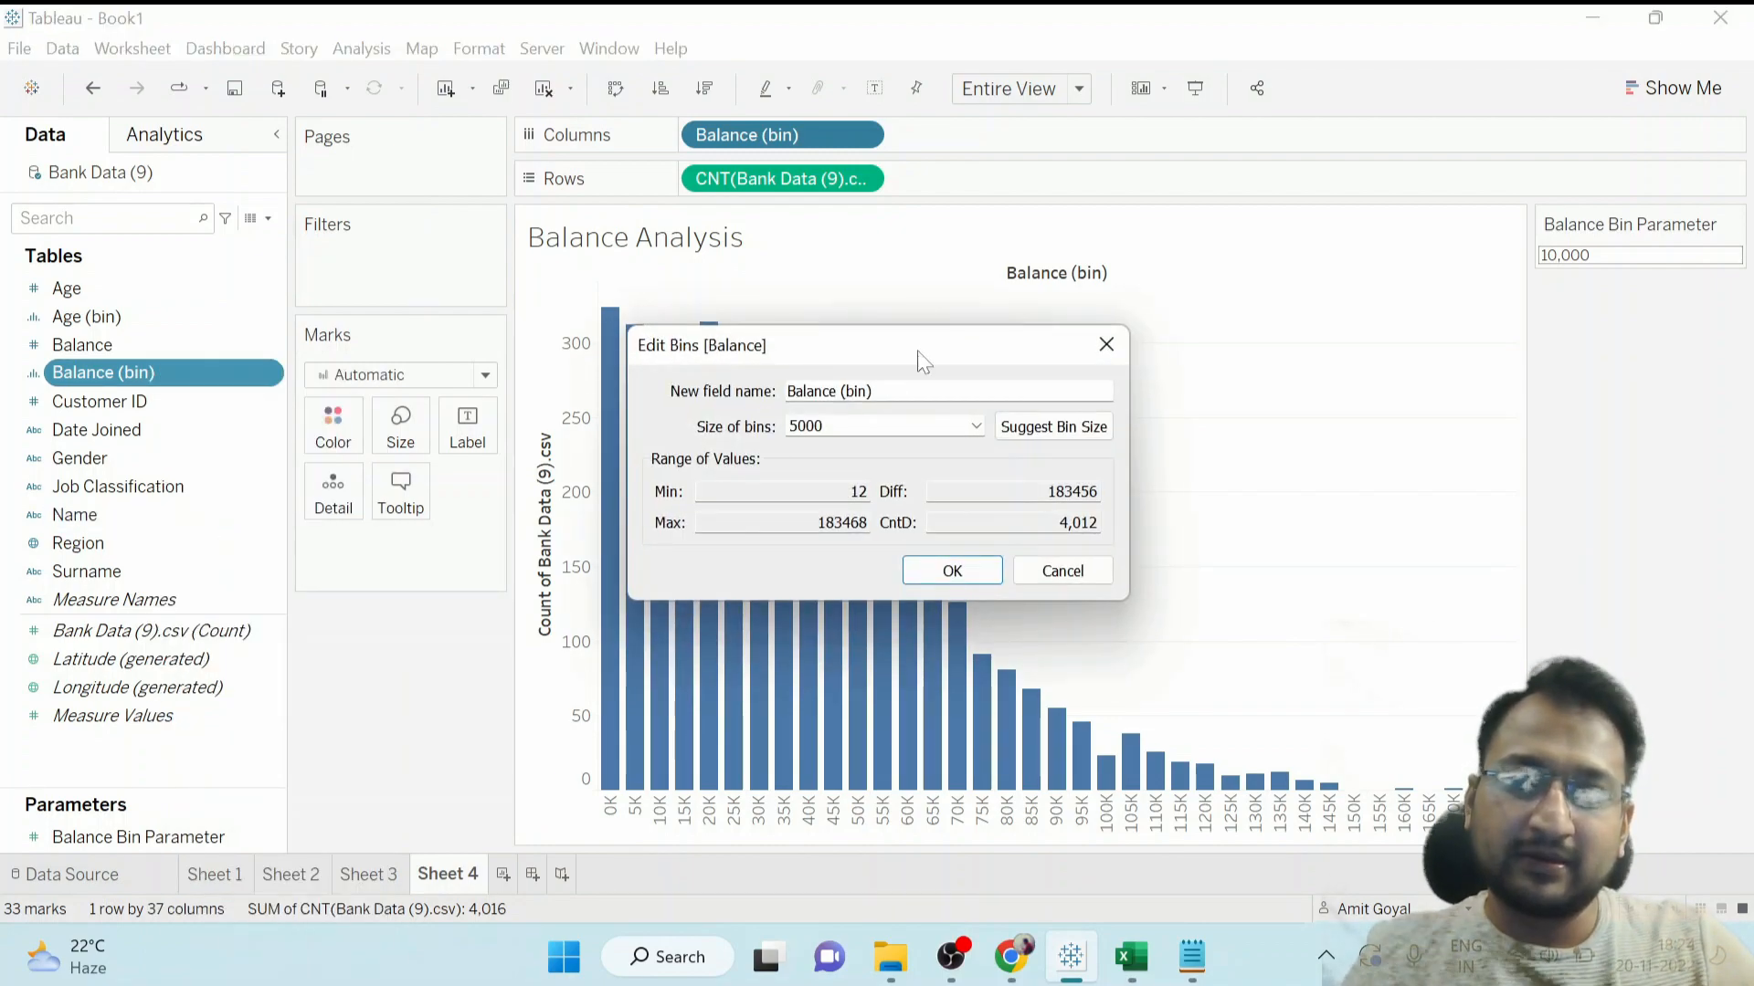
left_click_drag(920, 353, 909, 338)
key("ctrl+a")
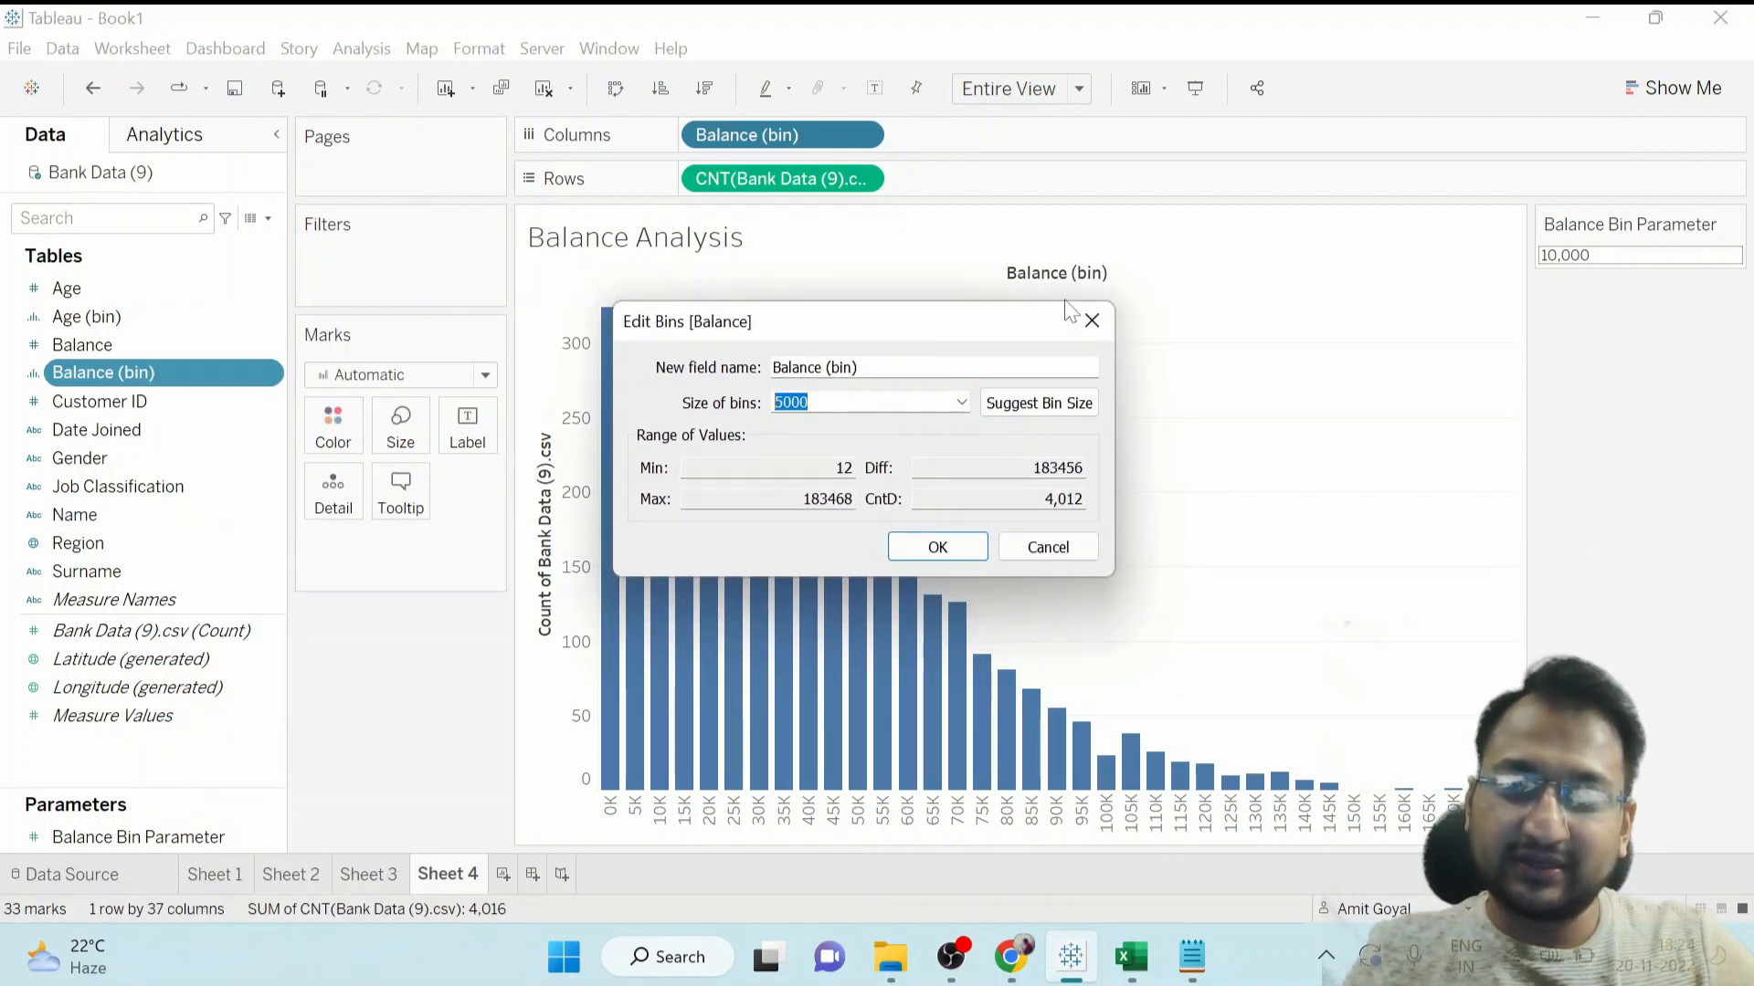
left_click(962, 403)
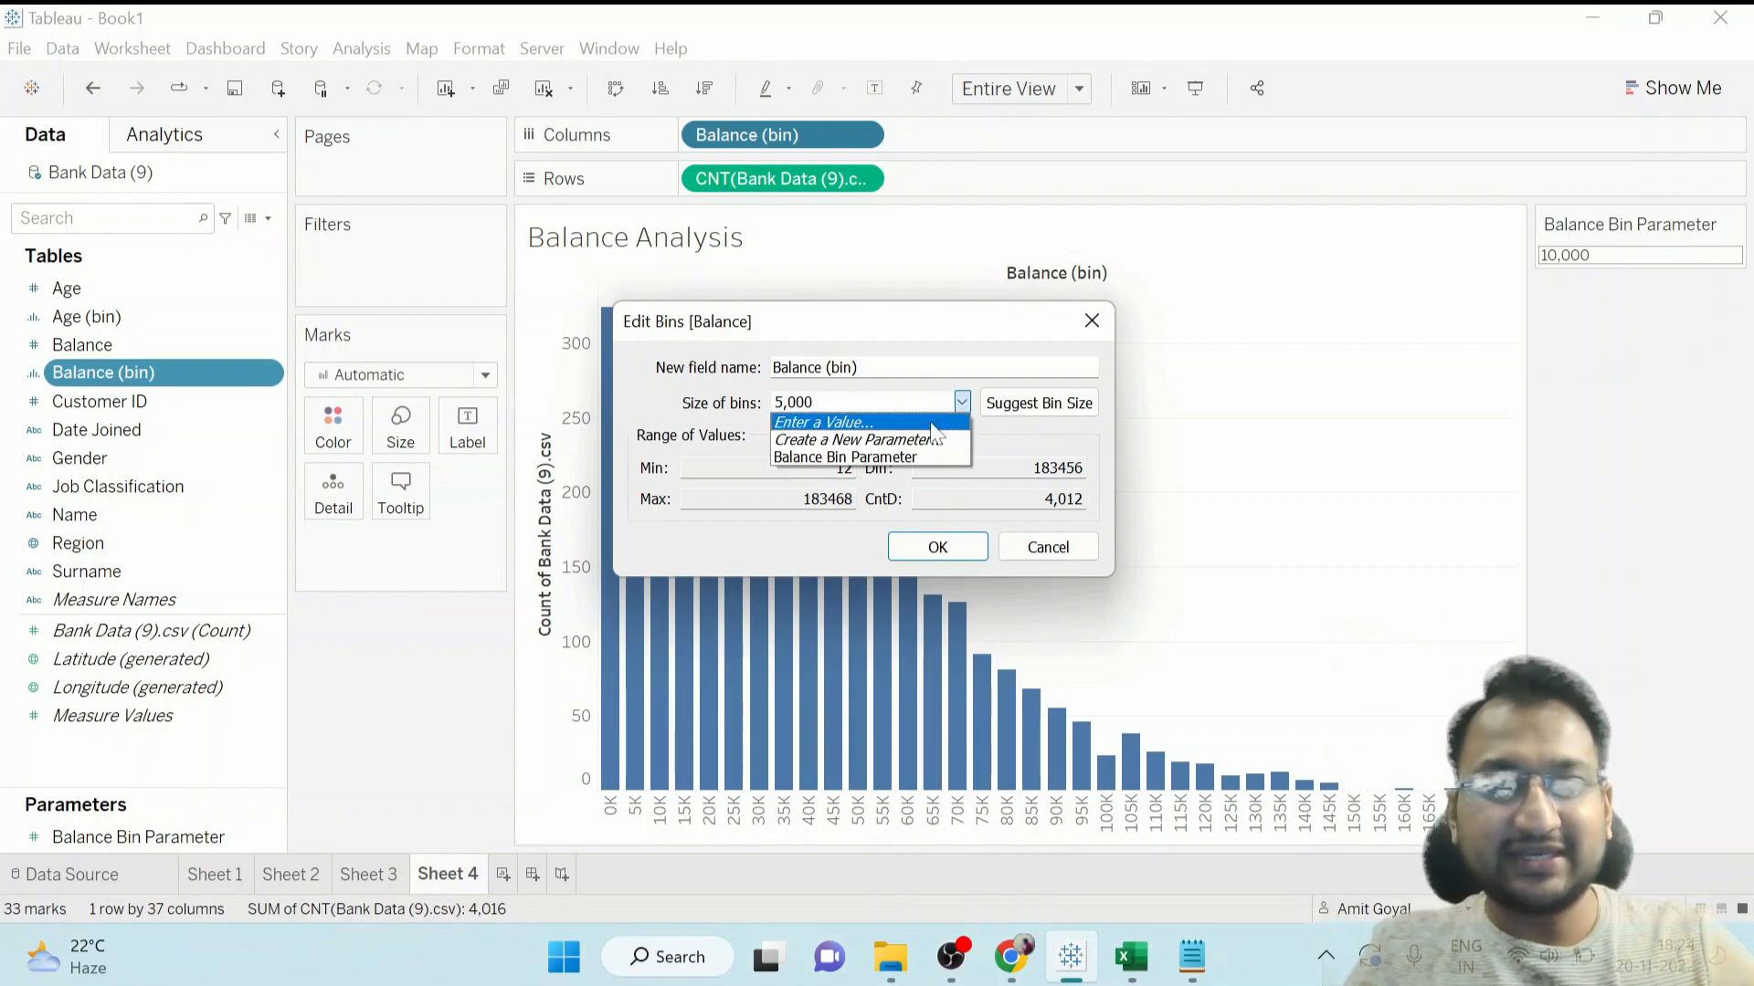
left_click(897, 462)
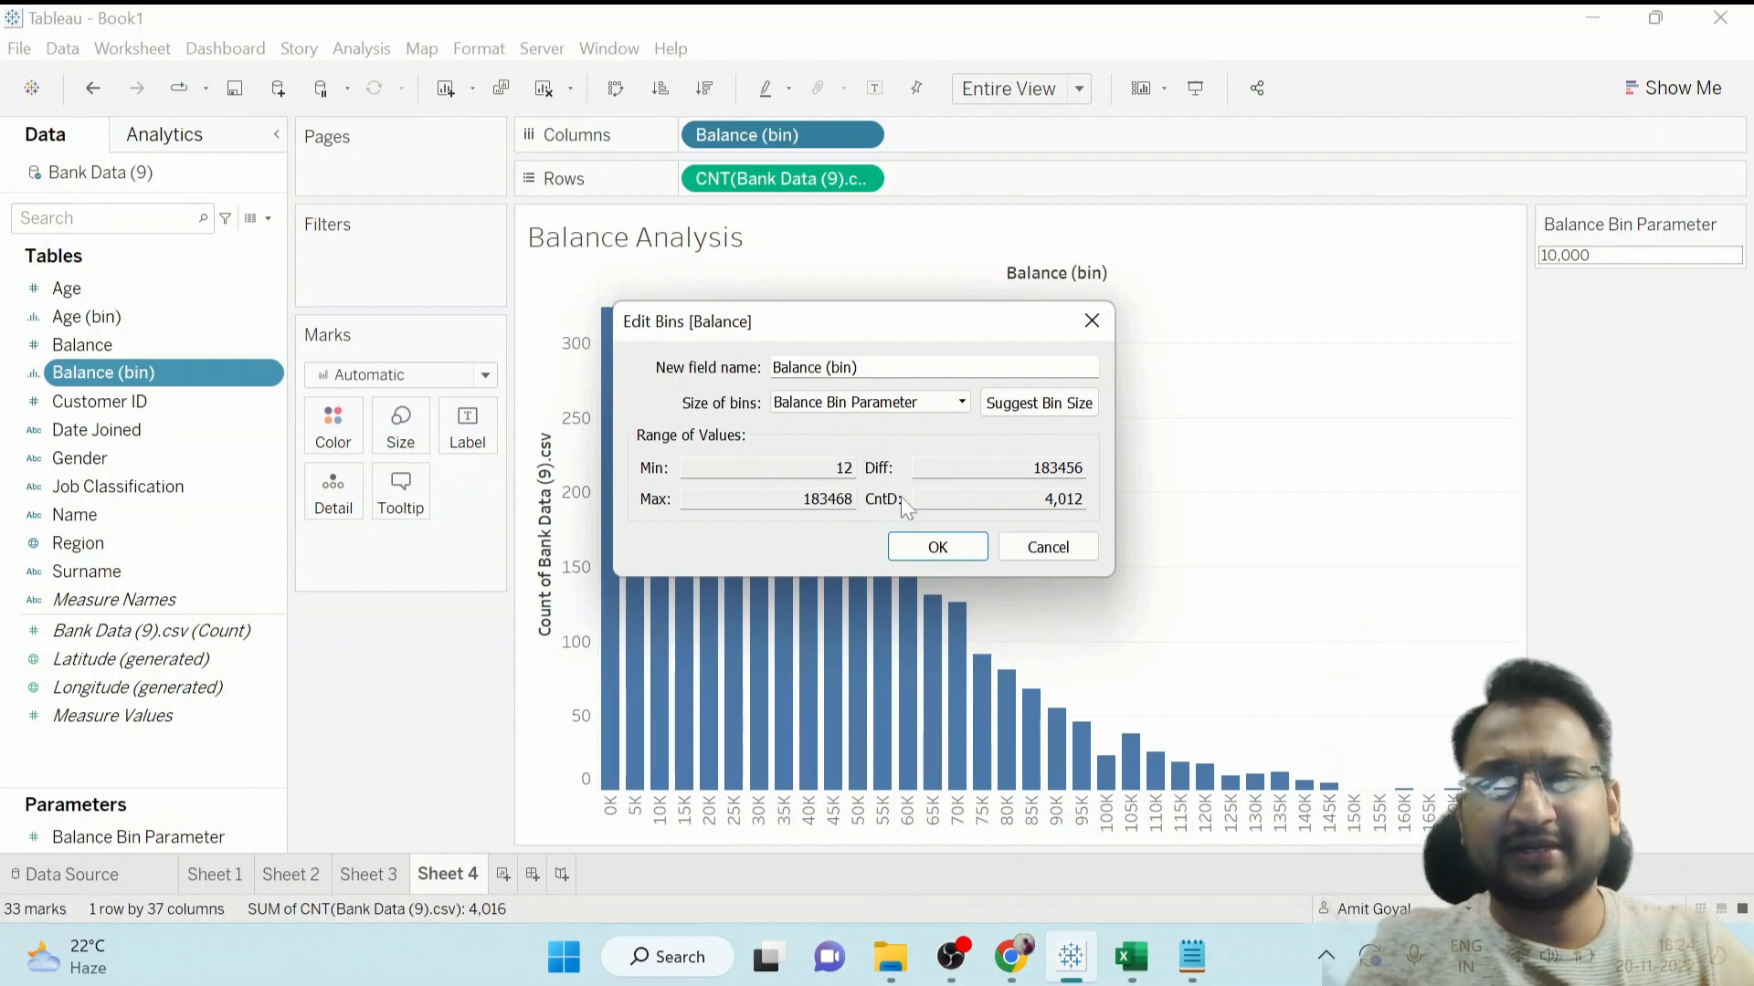
left_click(915, 549)
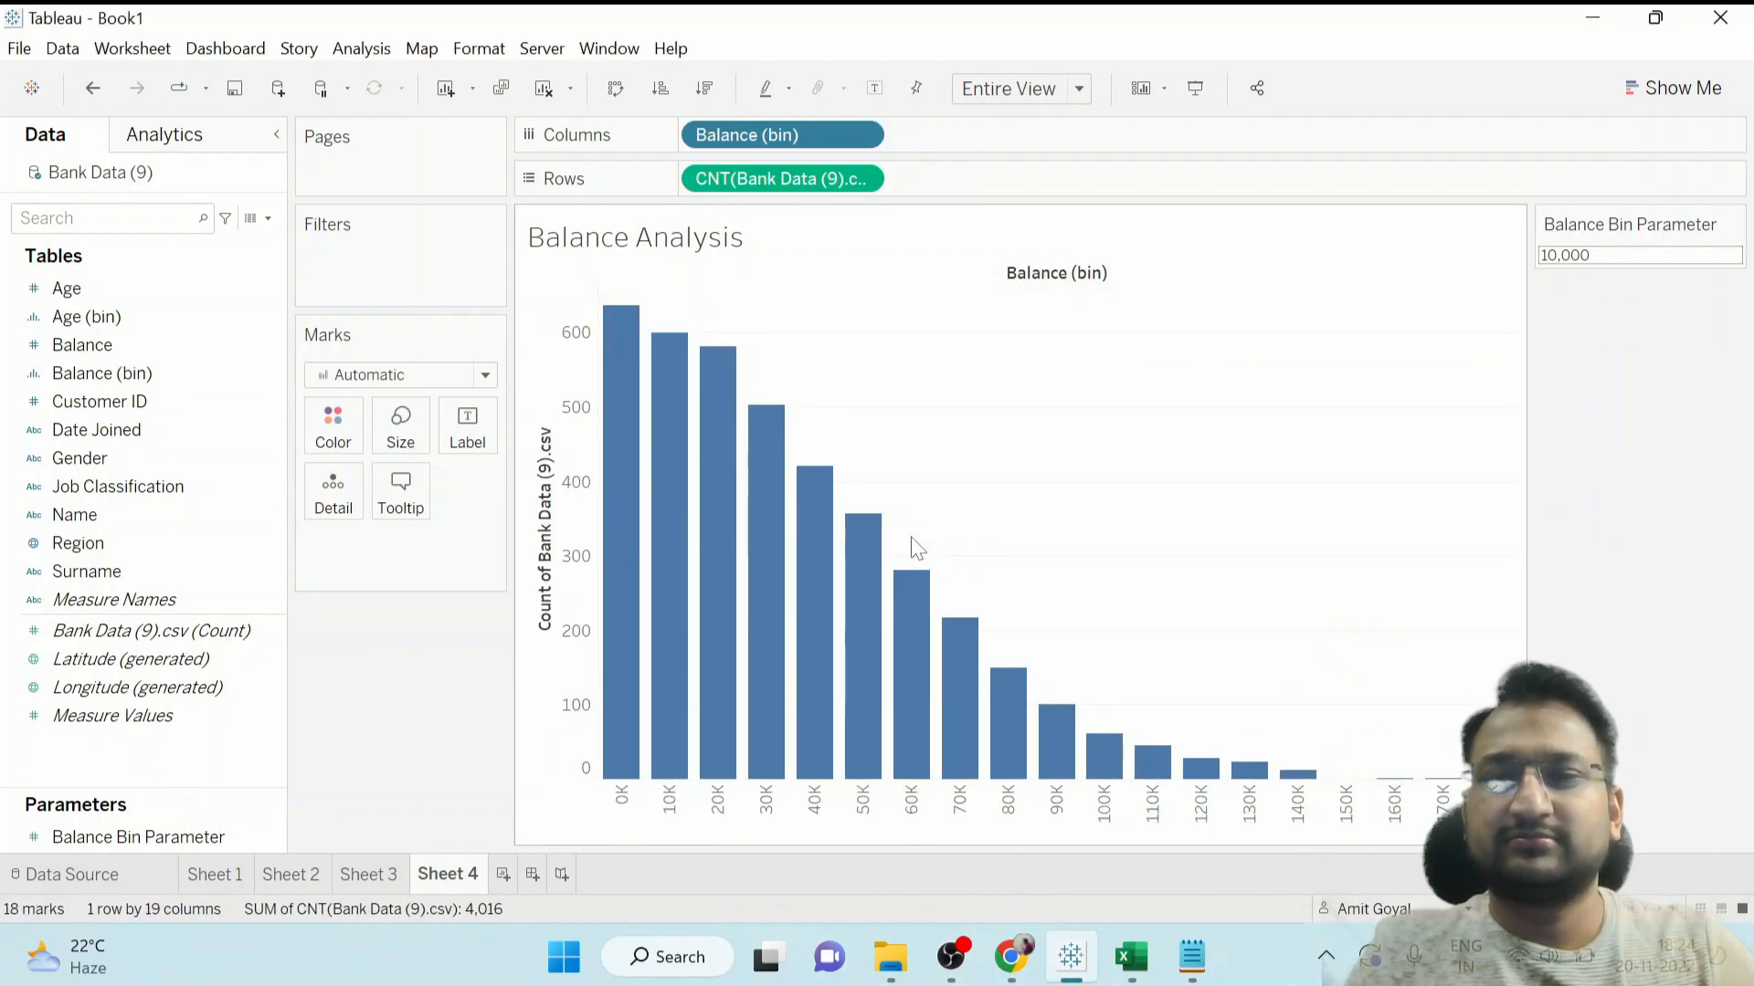
Try 7000 and 10000 as the Balance Bin Parameter value, finishing with 5000.
left_click(1565, 255)
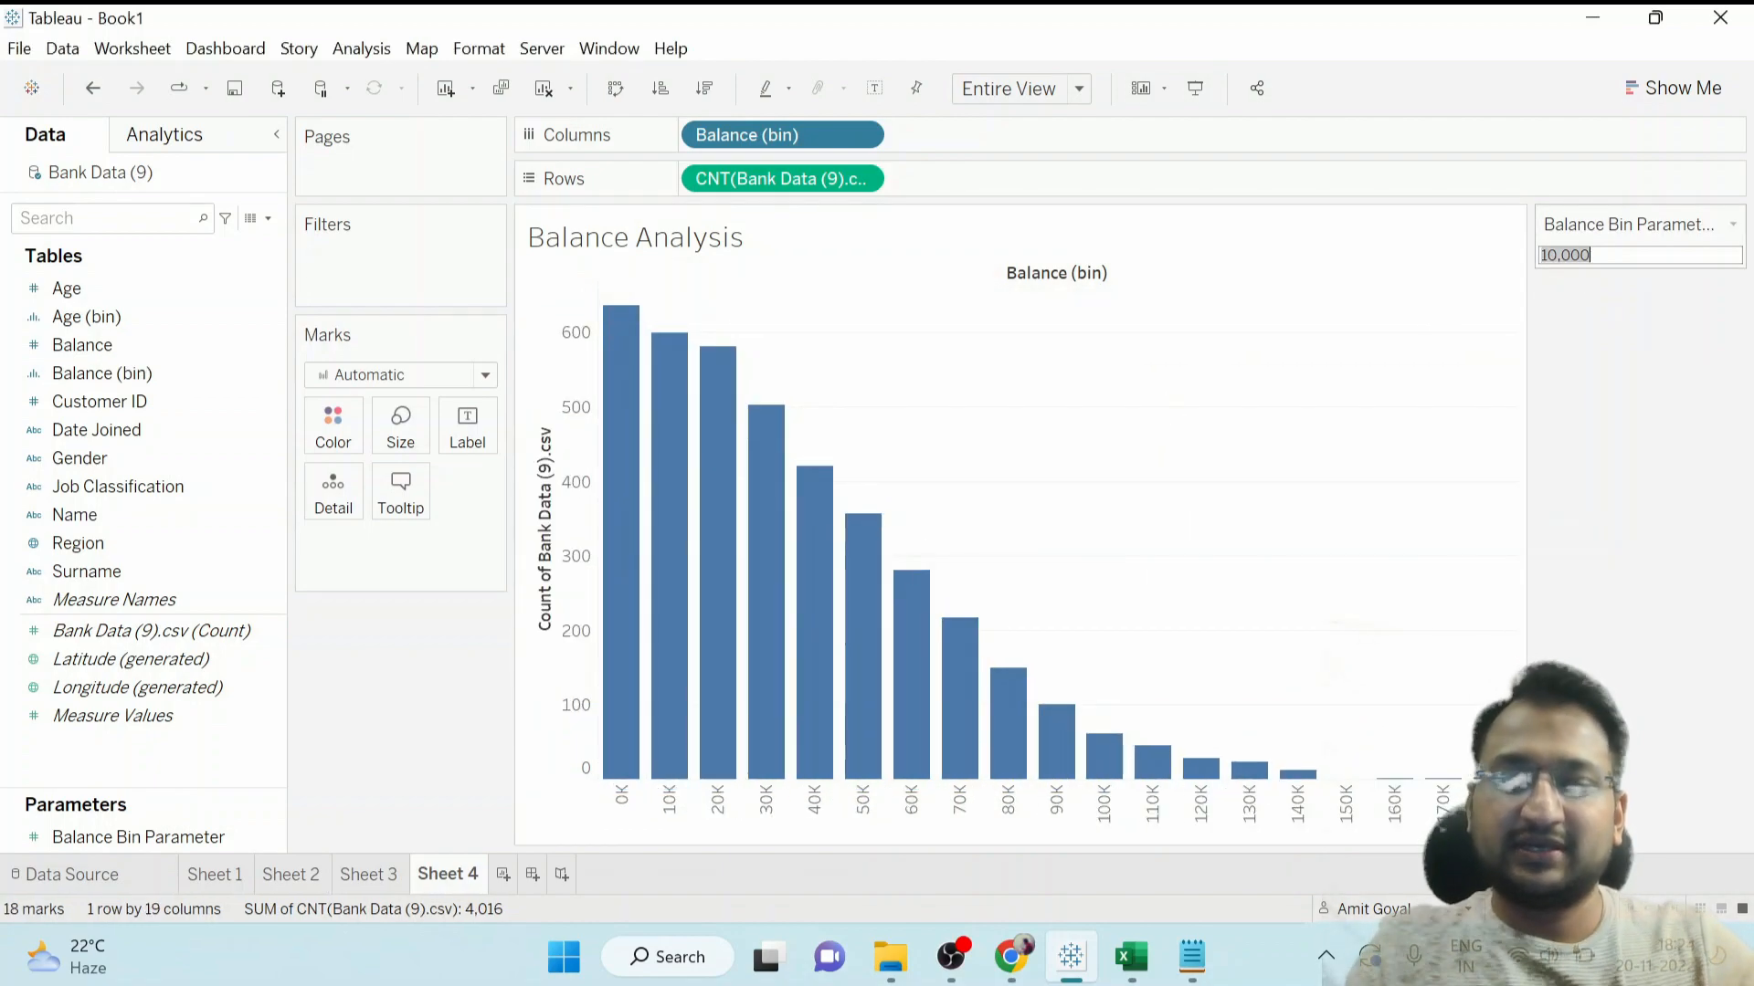
type("7000")
key("Return")
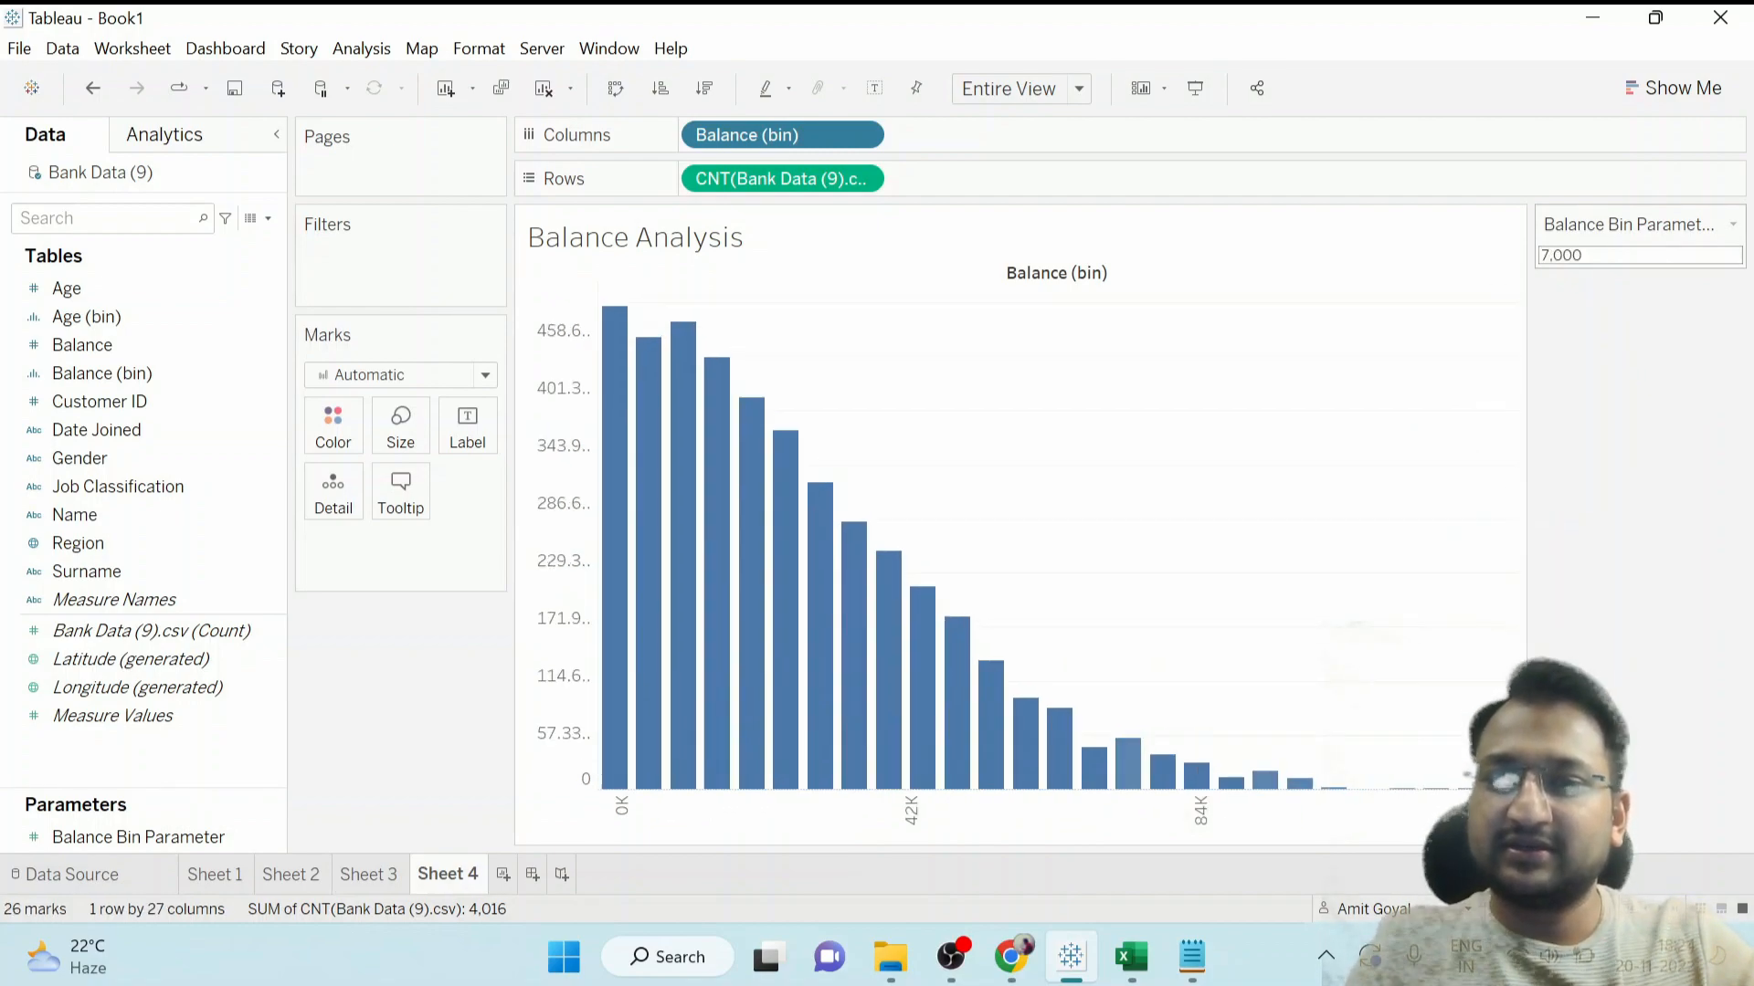
type("10000")
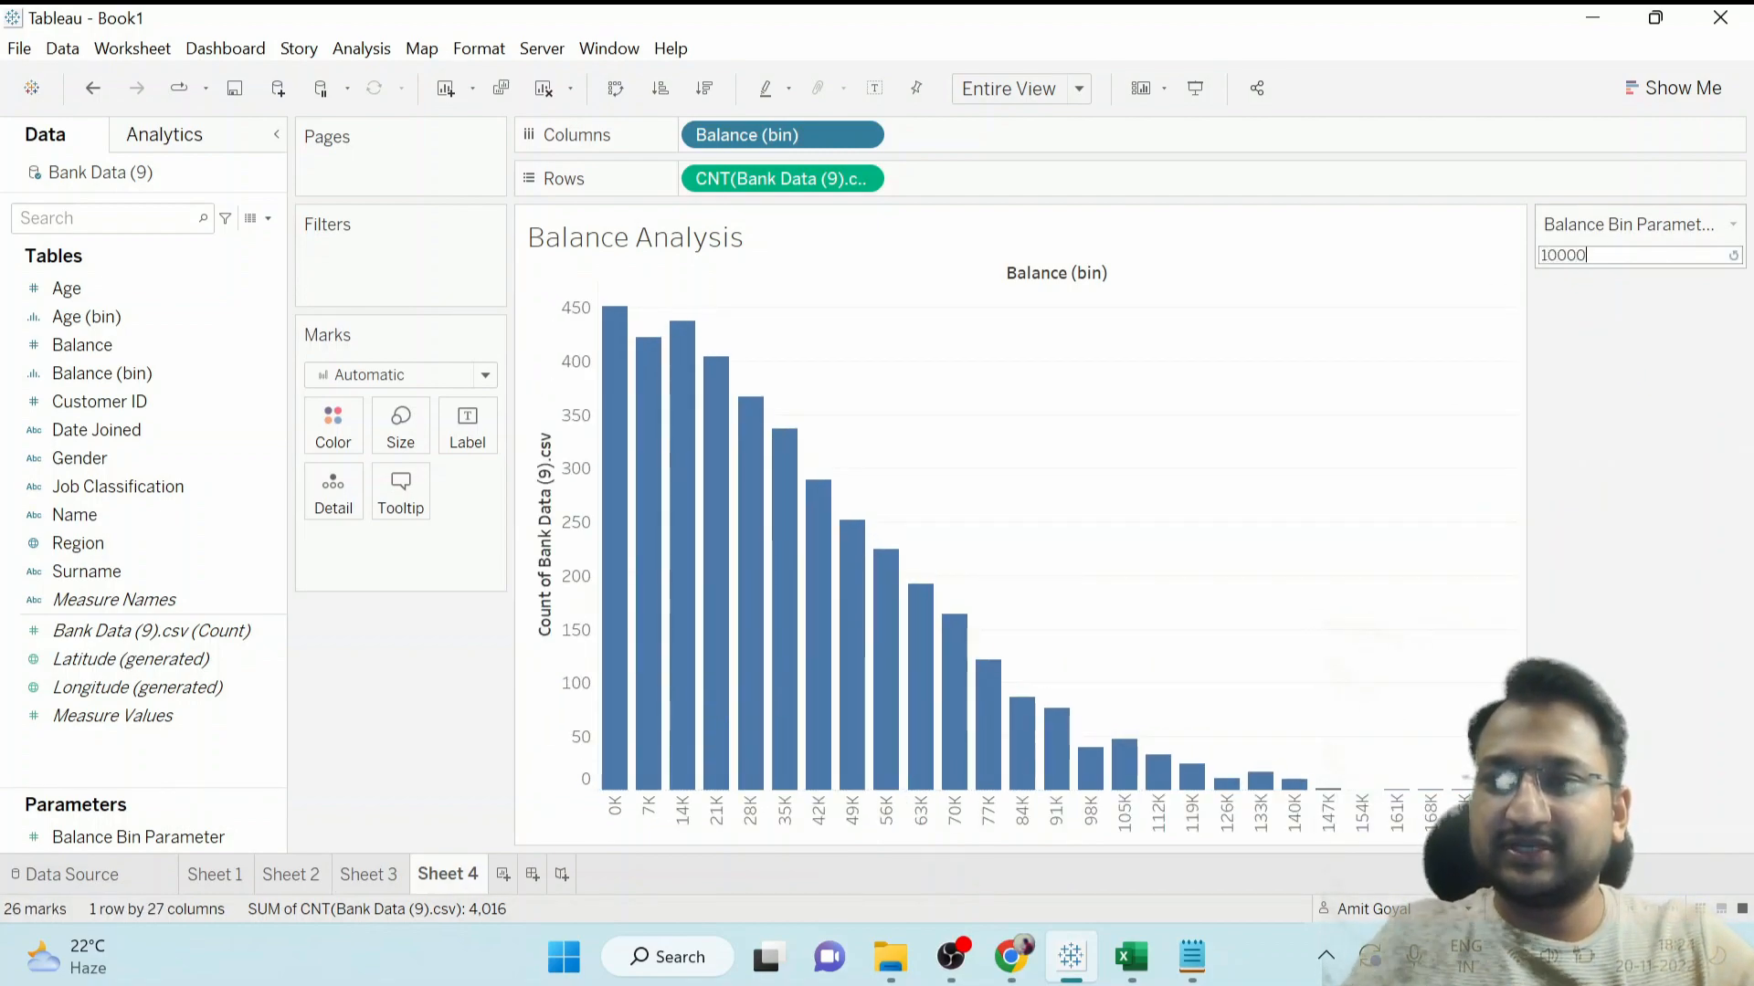
key("Return")
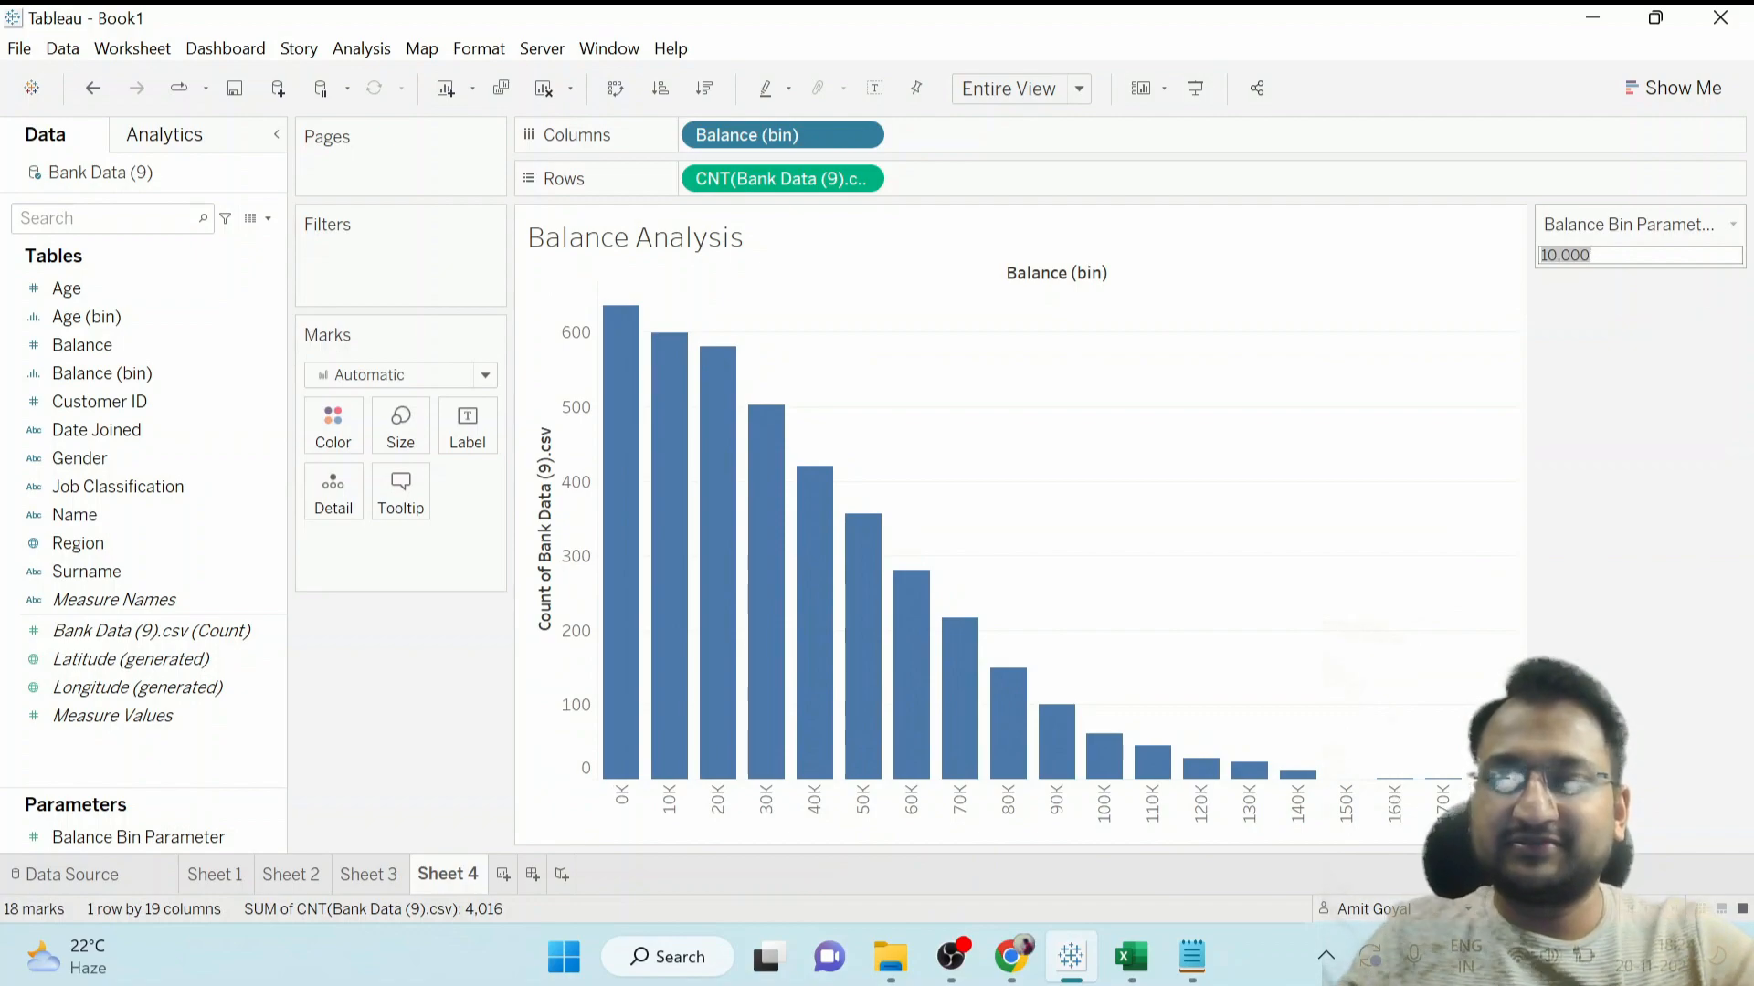
type("5000")
key("Return")
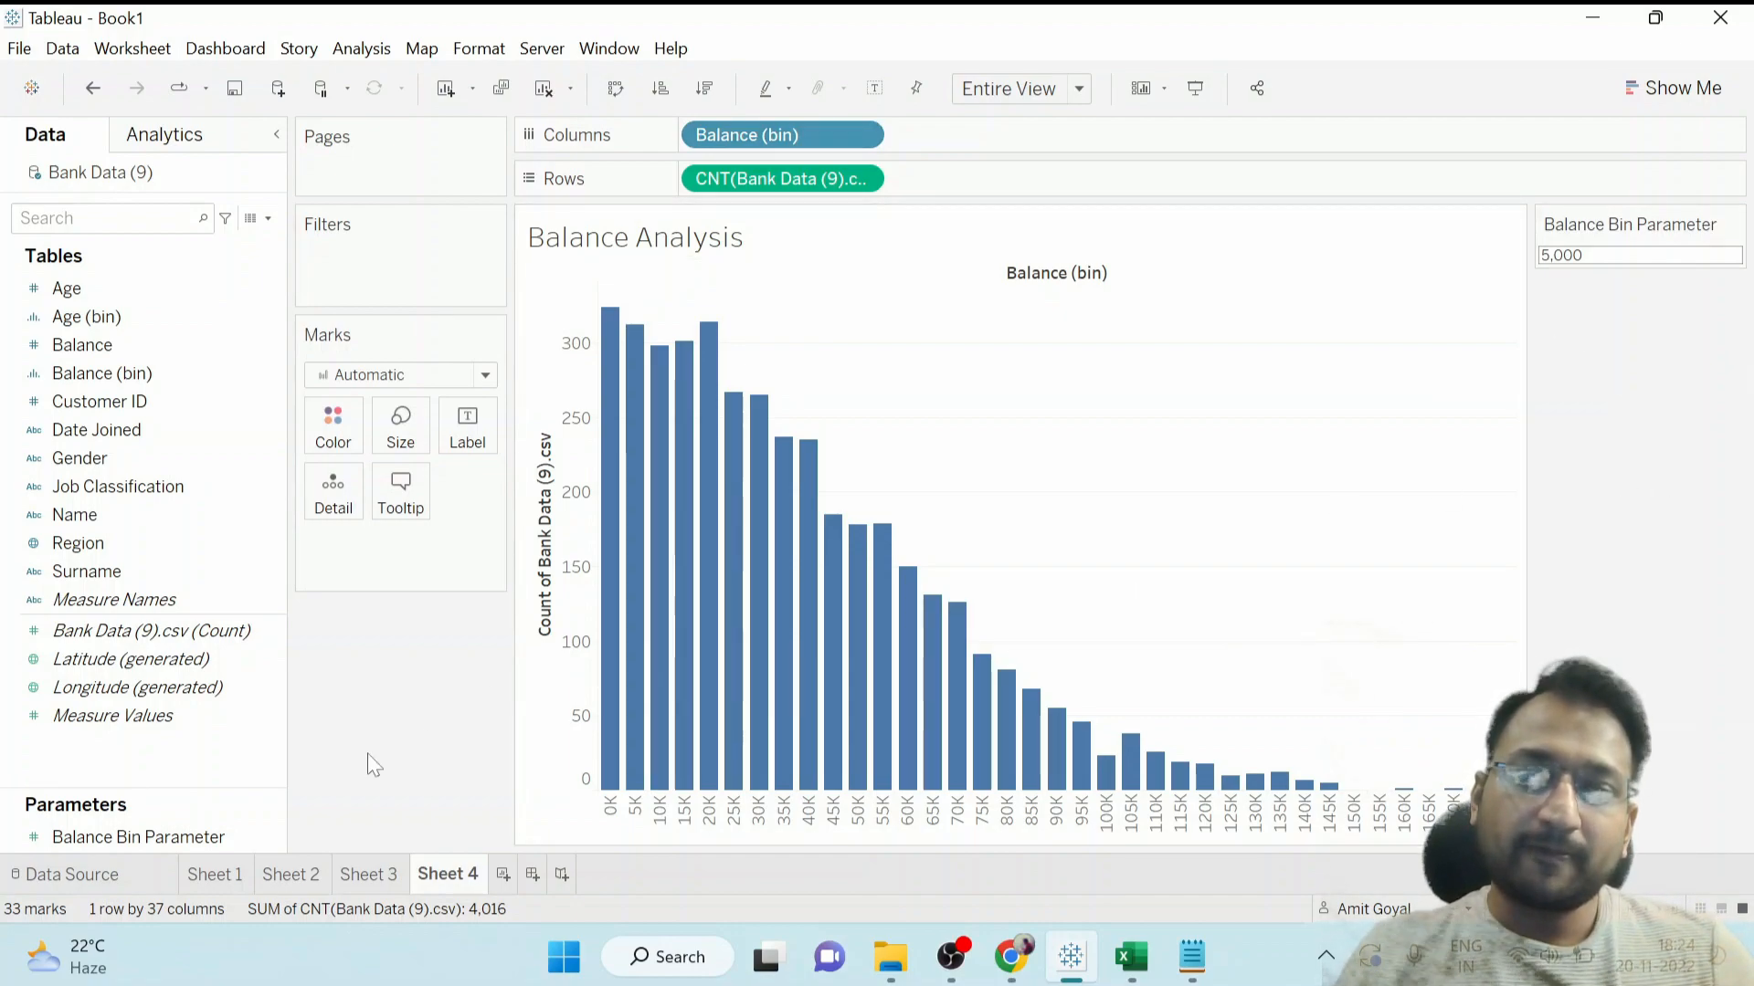
Edit Balance Bin Parameter to allow only a list of values and enter 5,000 as the first value.
left_click(171, 837)
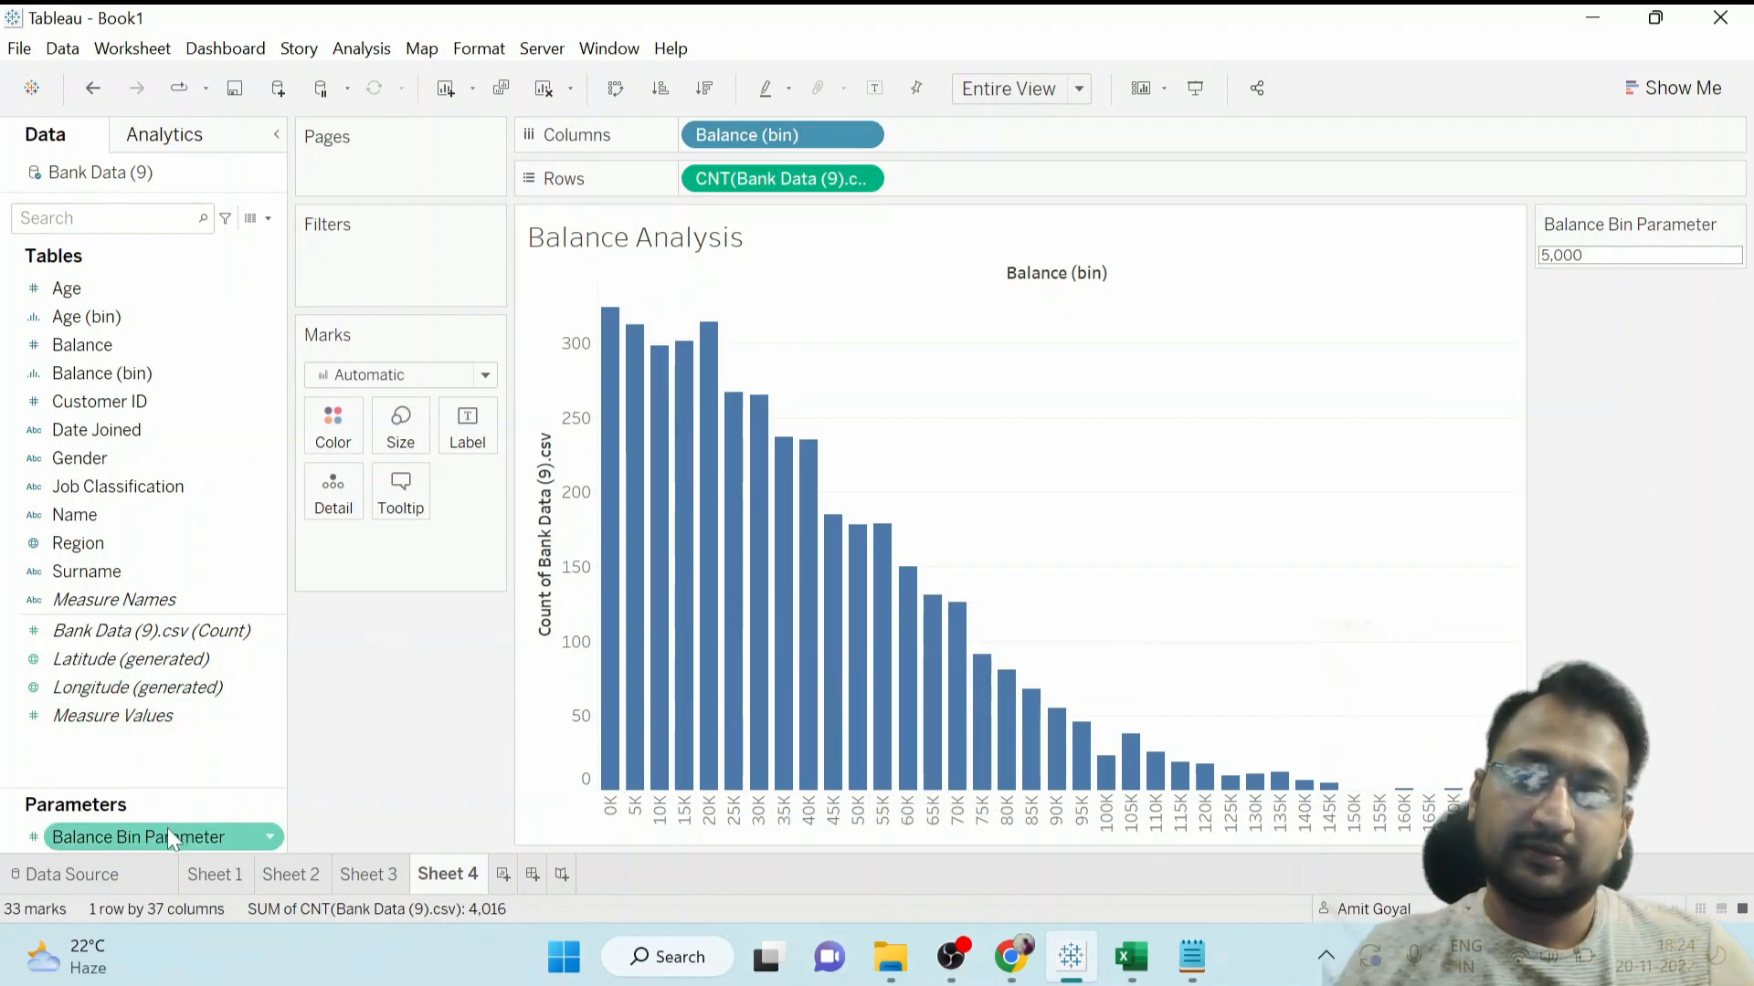
right_click(167, 827)
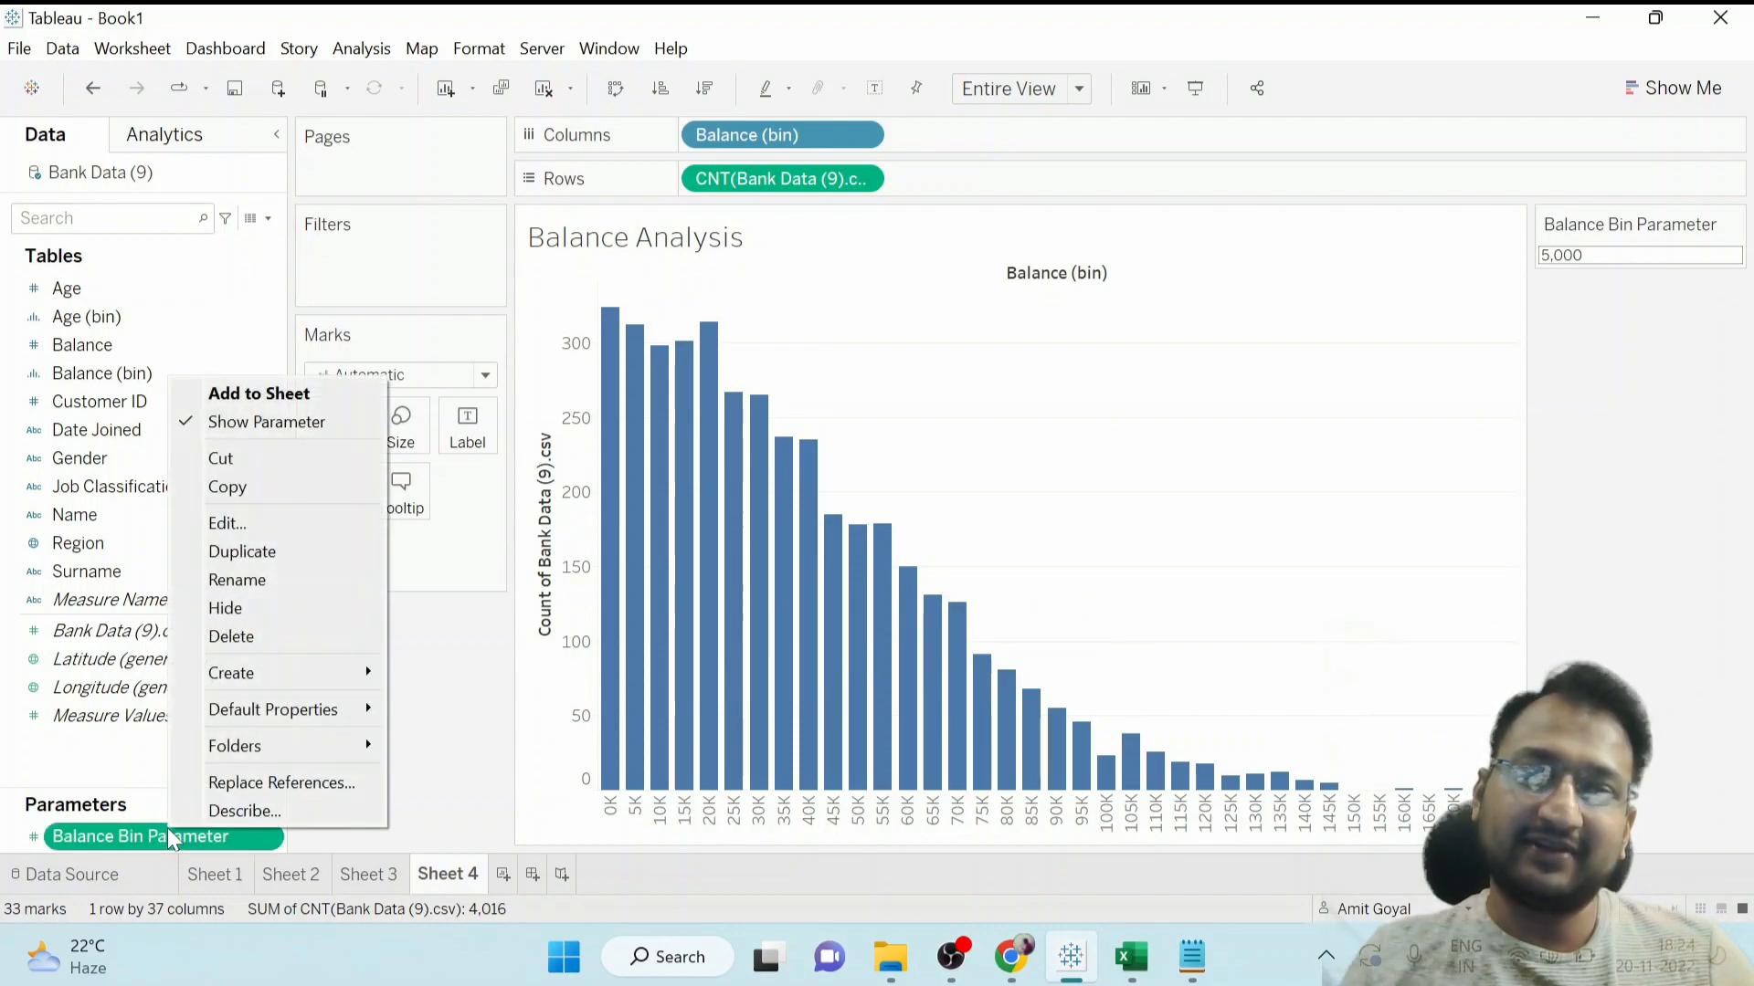
left_click(245, 537)
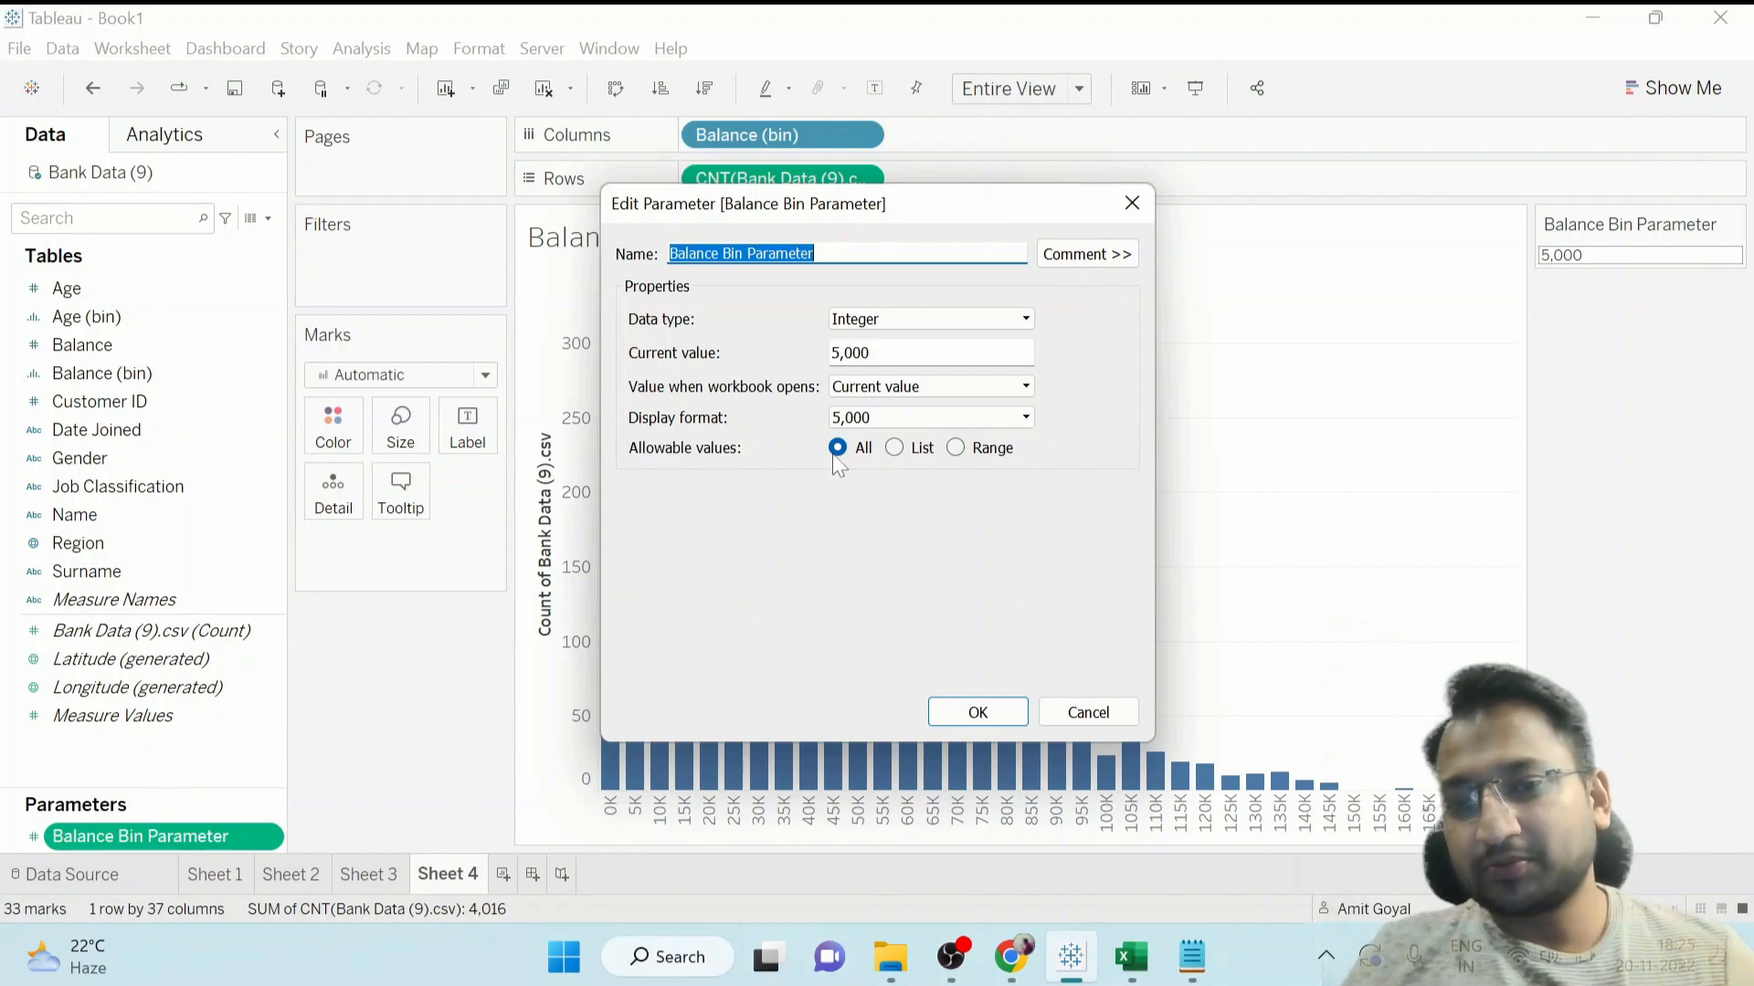
left_click(894, 448)
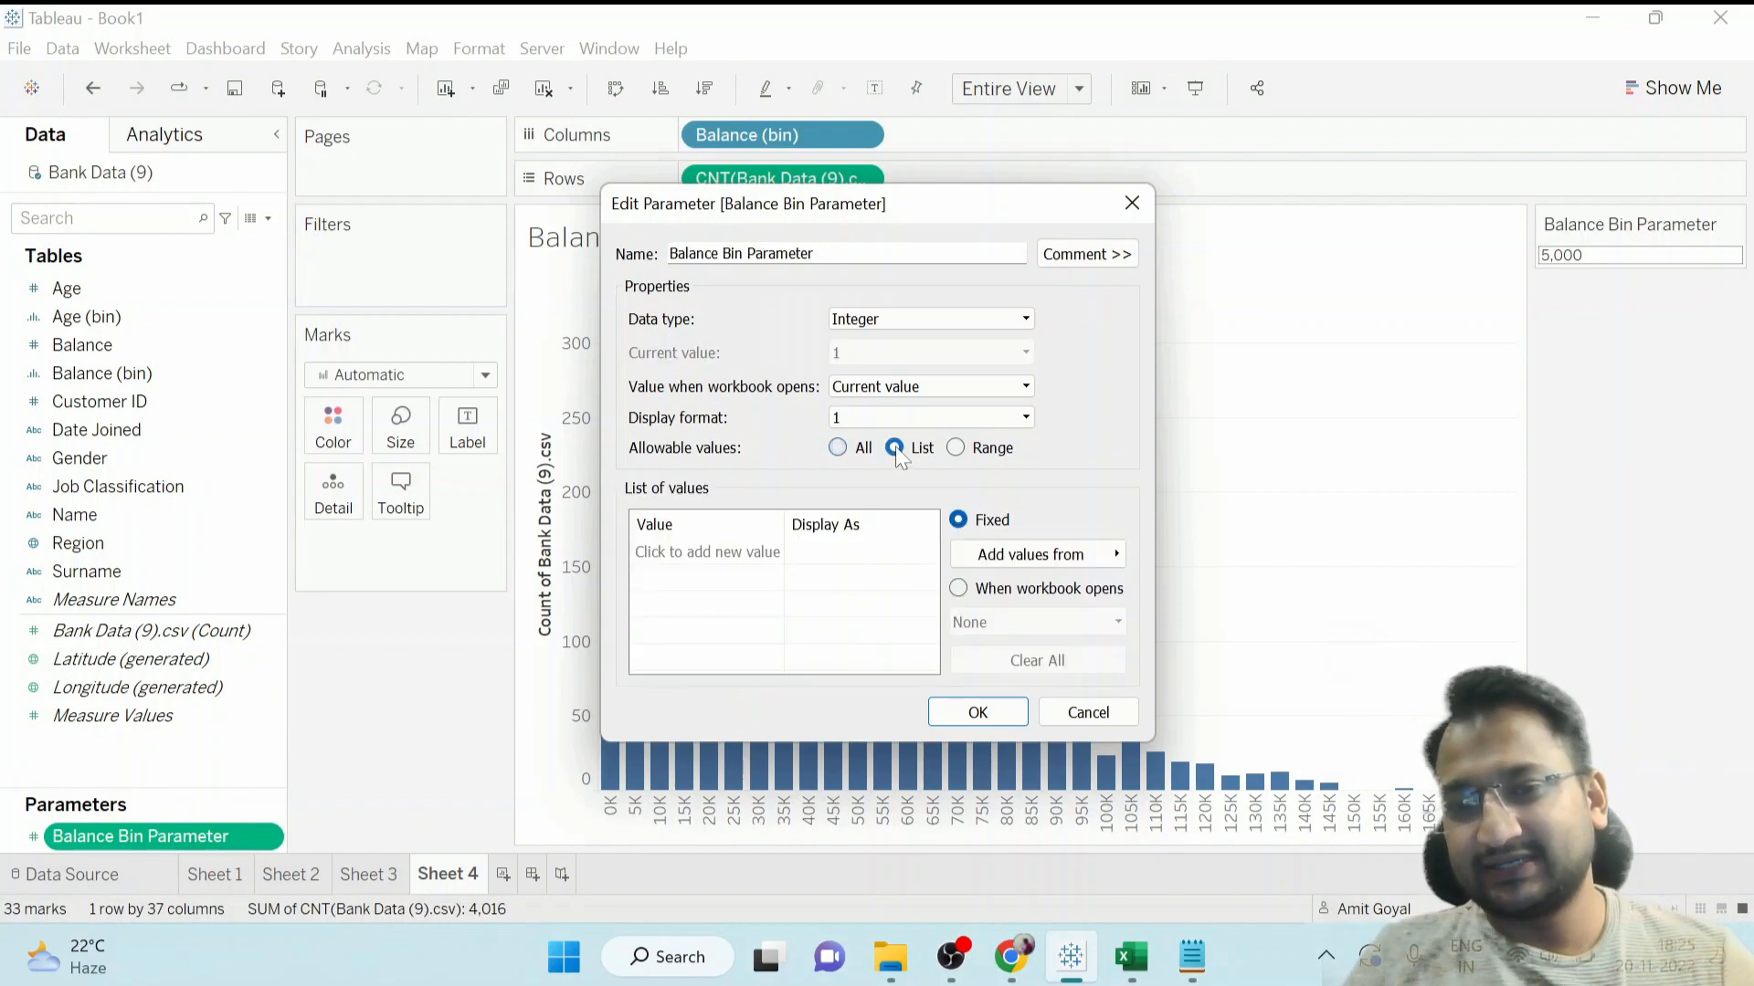
left_click(727, 555)
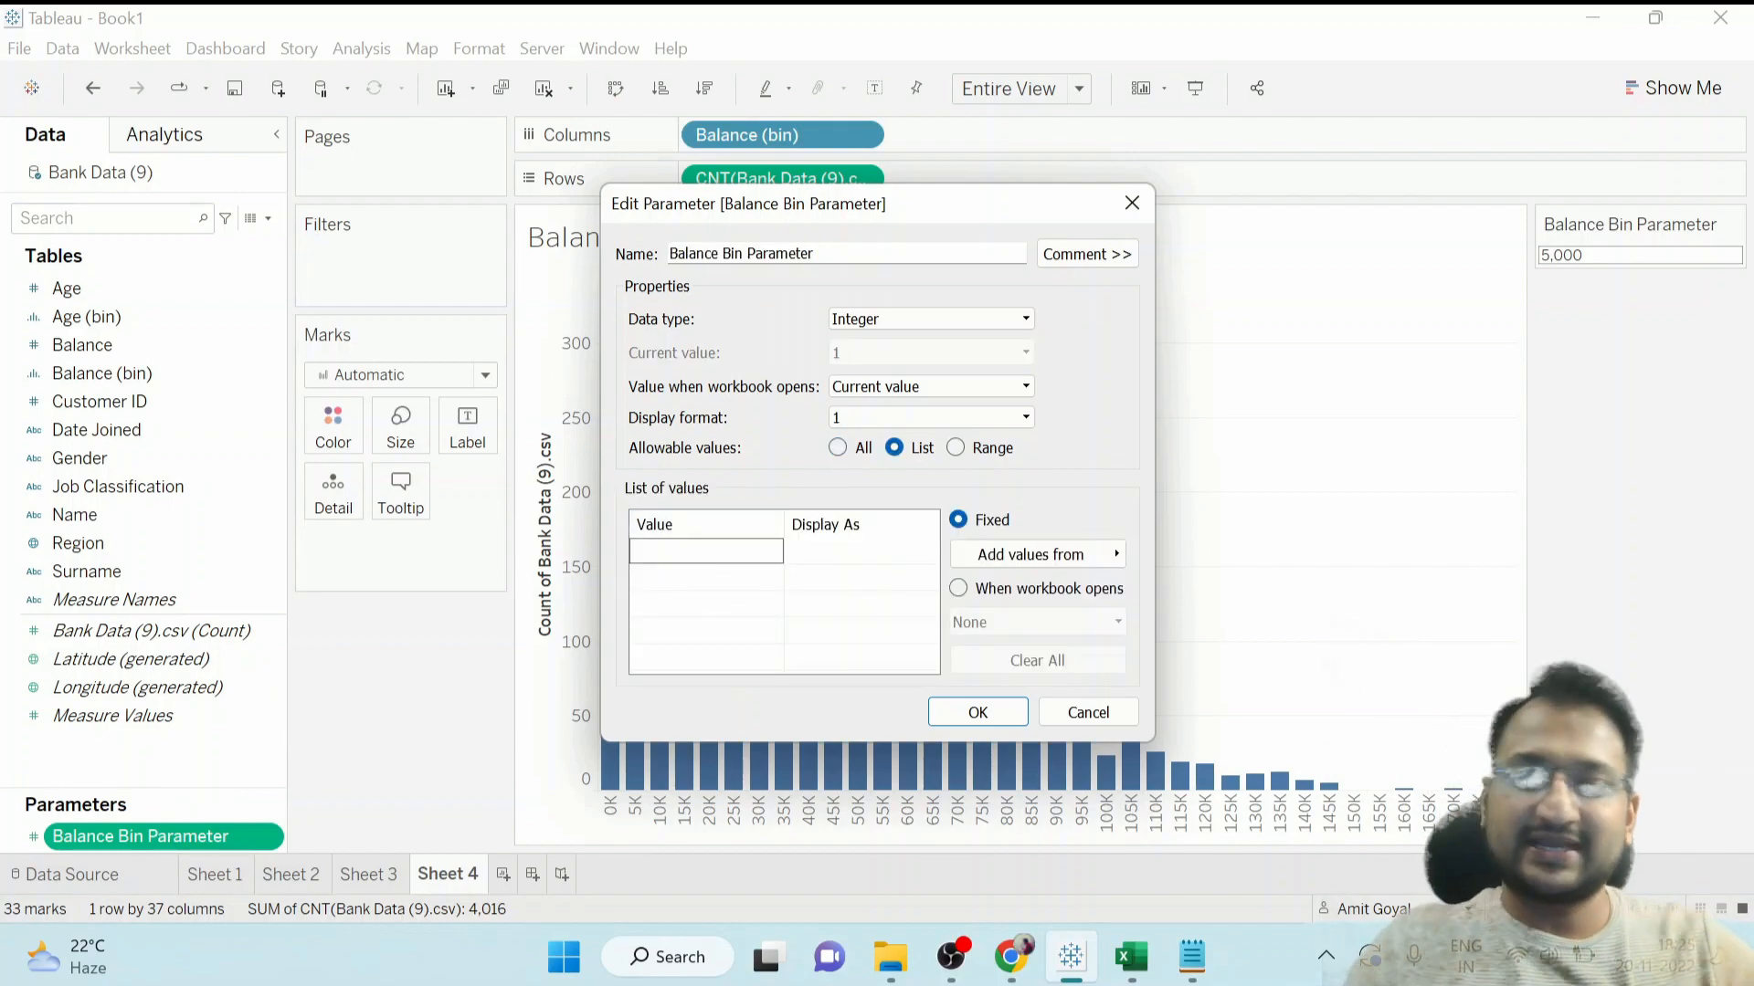
type("5000")
key("Return")
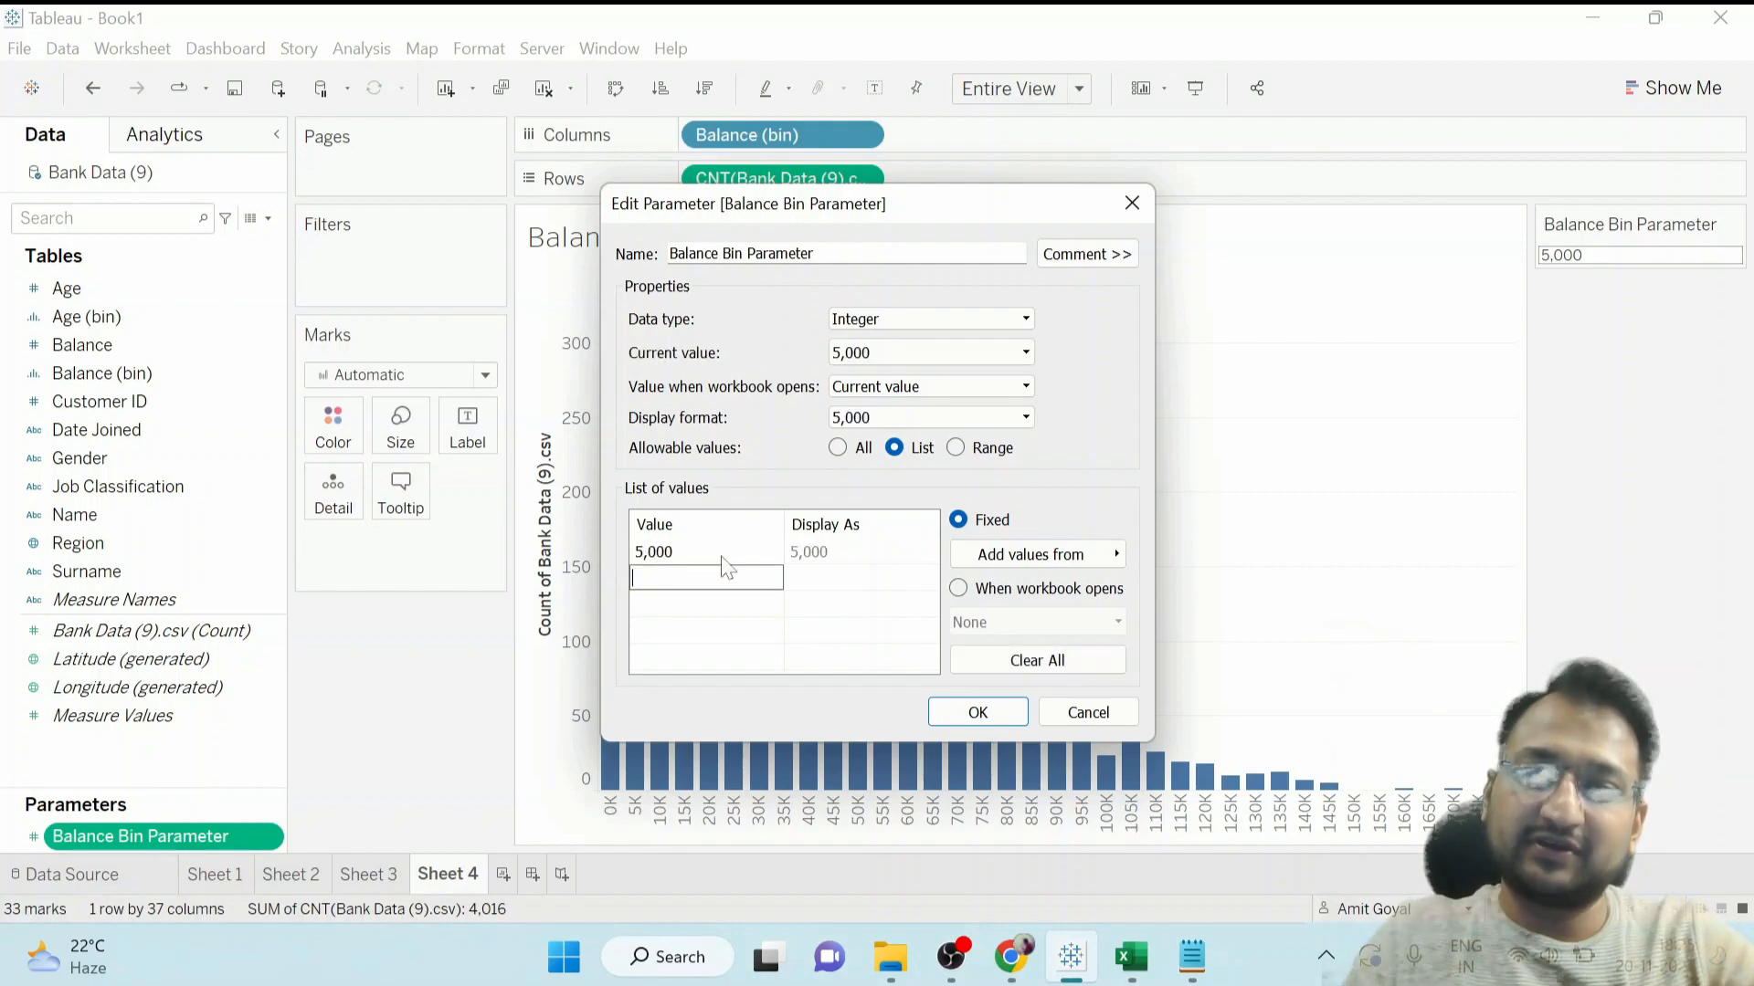
Add 7,000, 10,000 and 12,000 to the parameter's list of values and apply the edit.
type("7,000")
key("Return")
type("10,000")
key("Return")
type("12000")
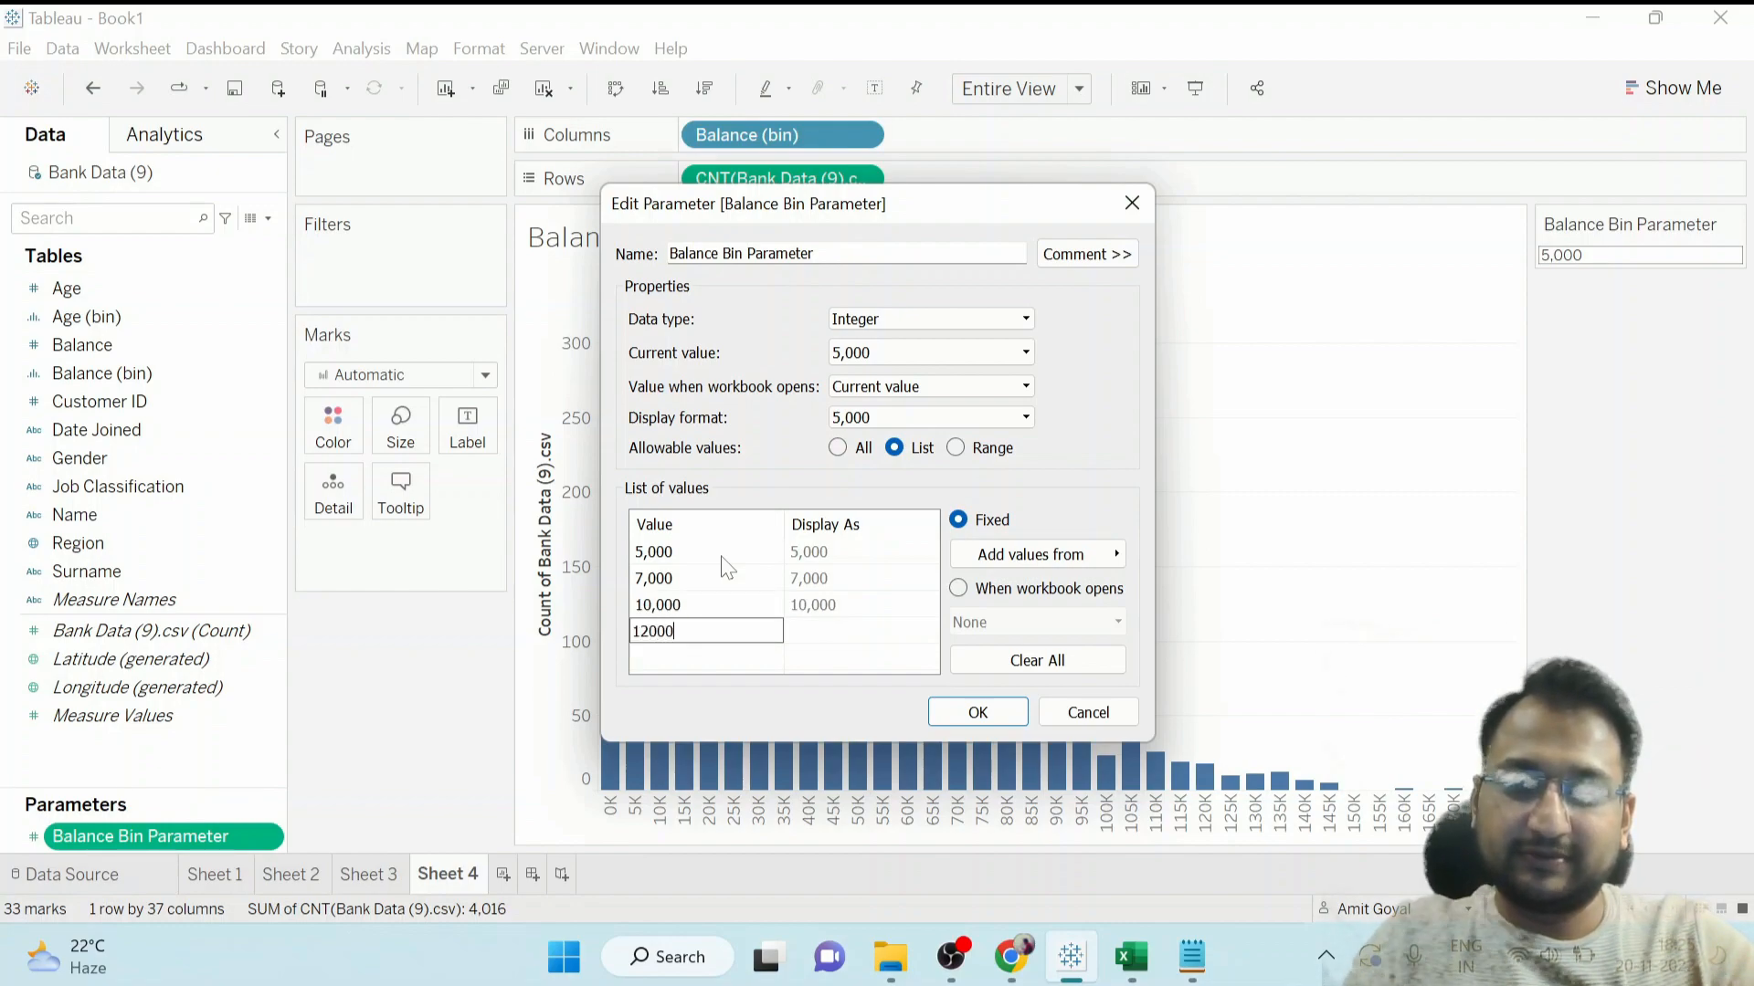
key("Return")
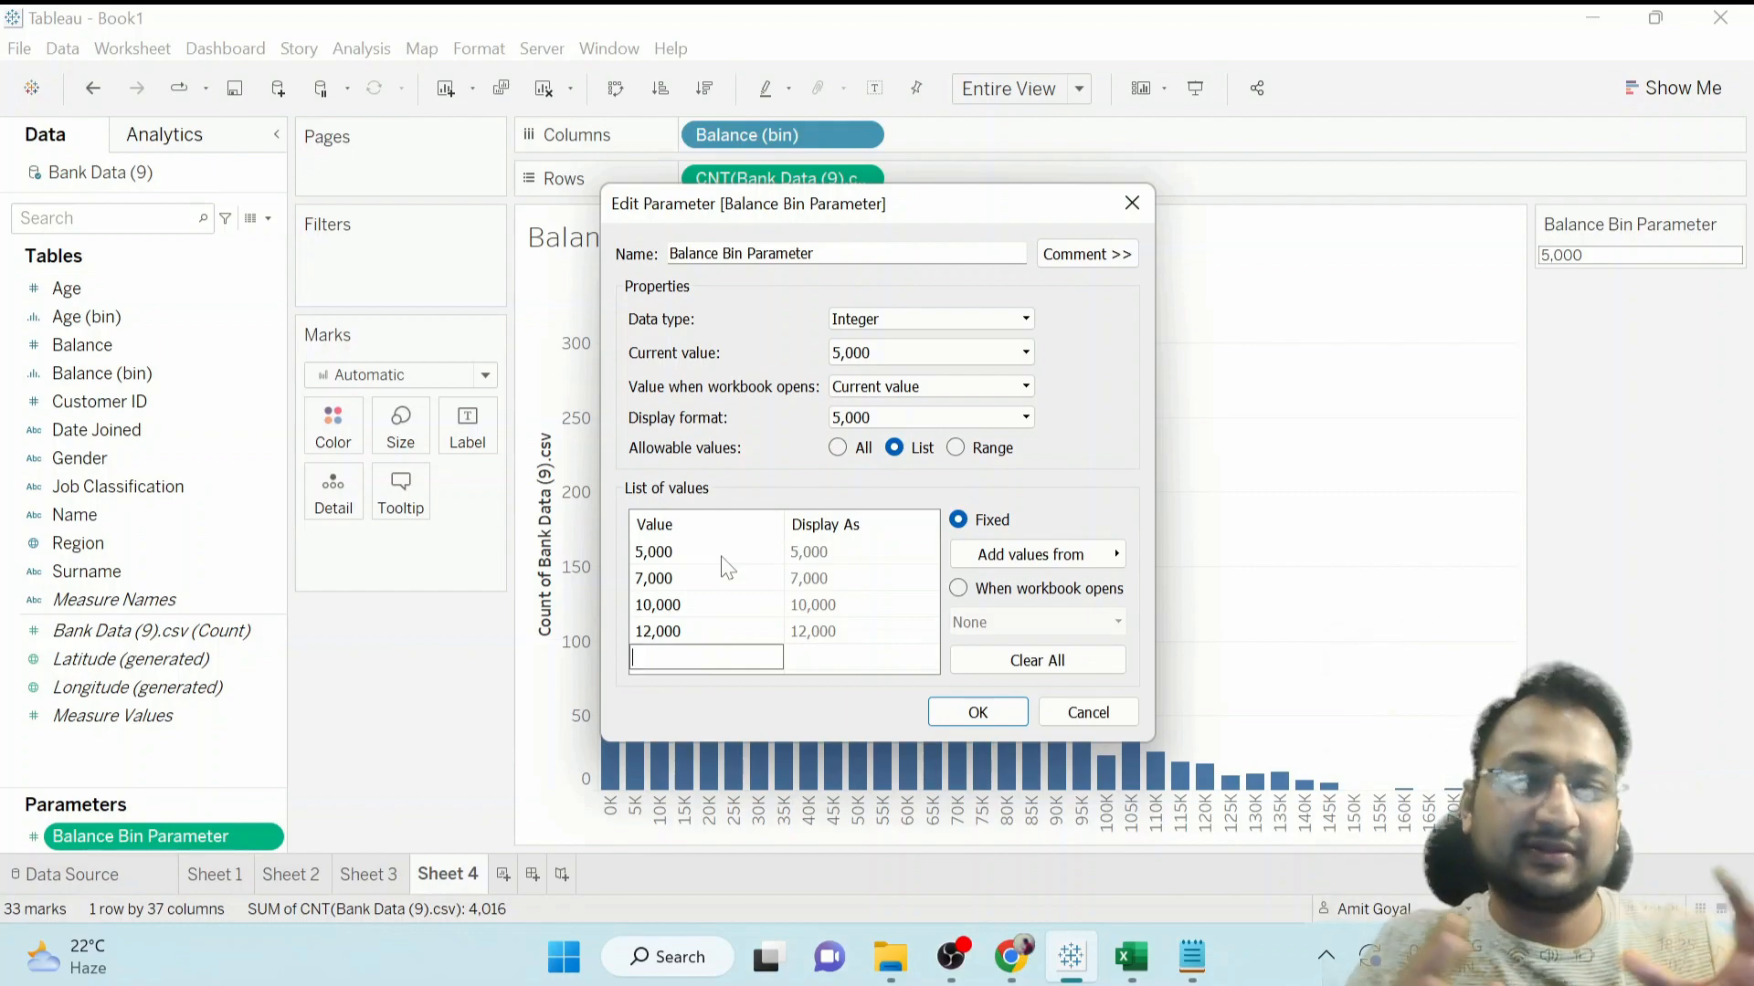
left_click(978, 714)
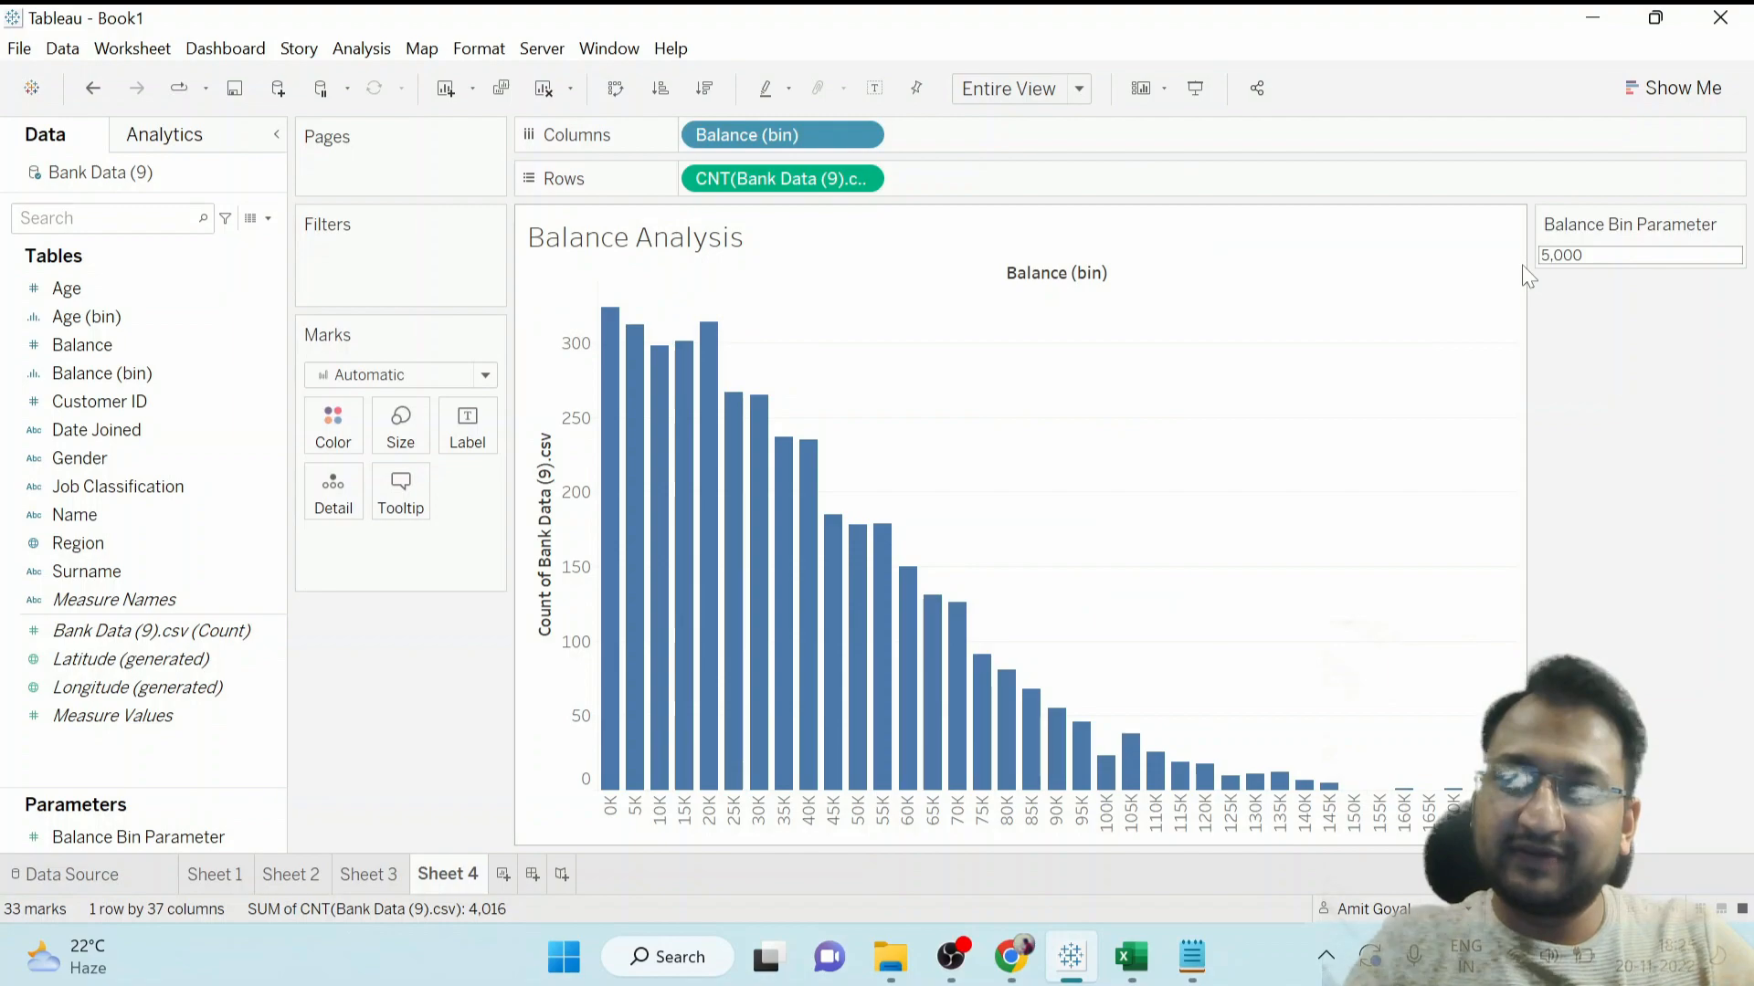
Enter 5000 as the Balance Bin Parameter value in the control beside the histogram.
left_click(1601, 256)
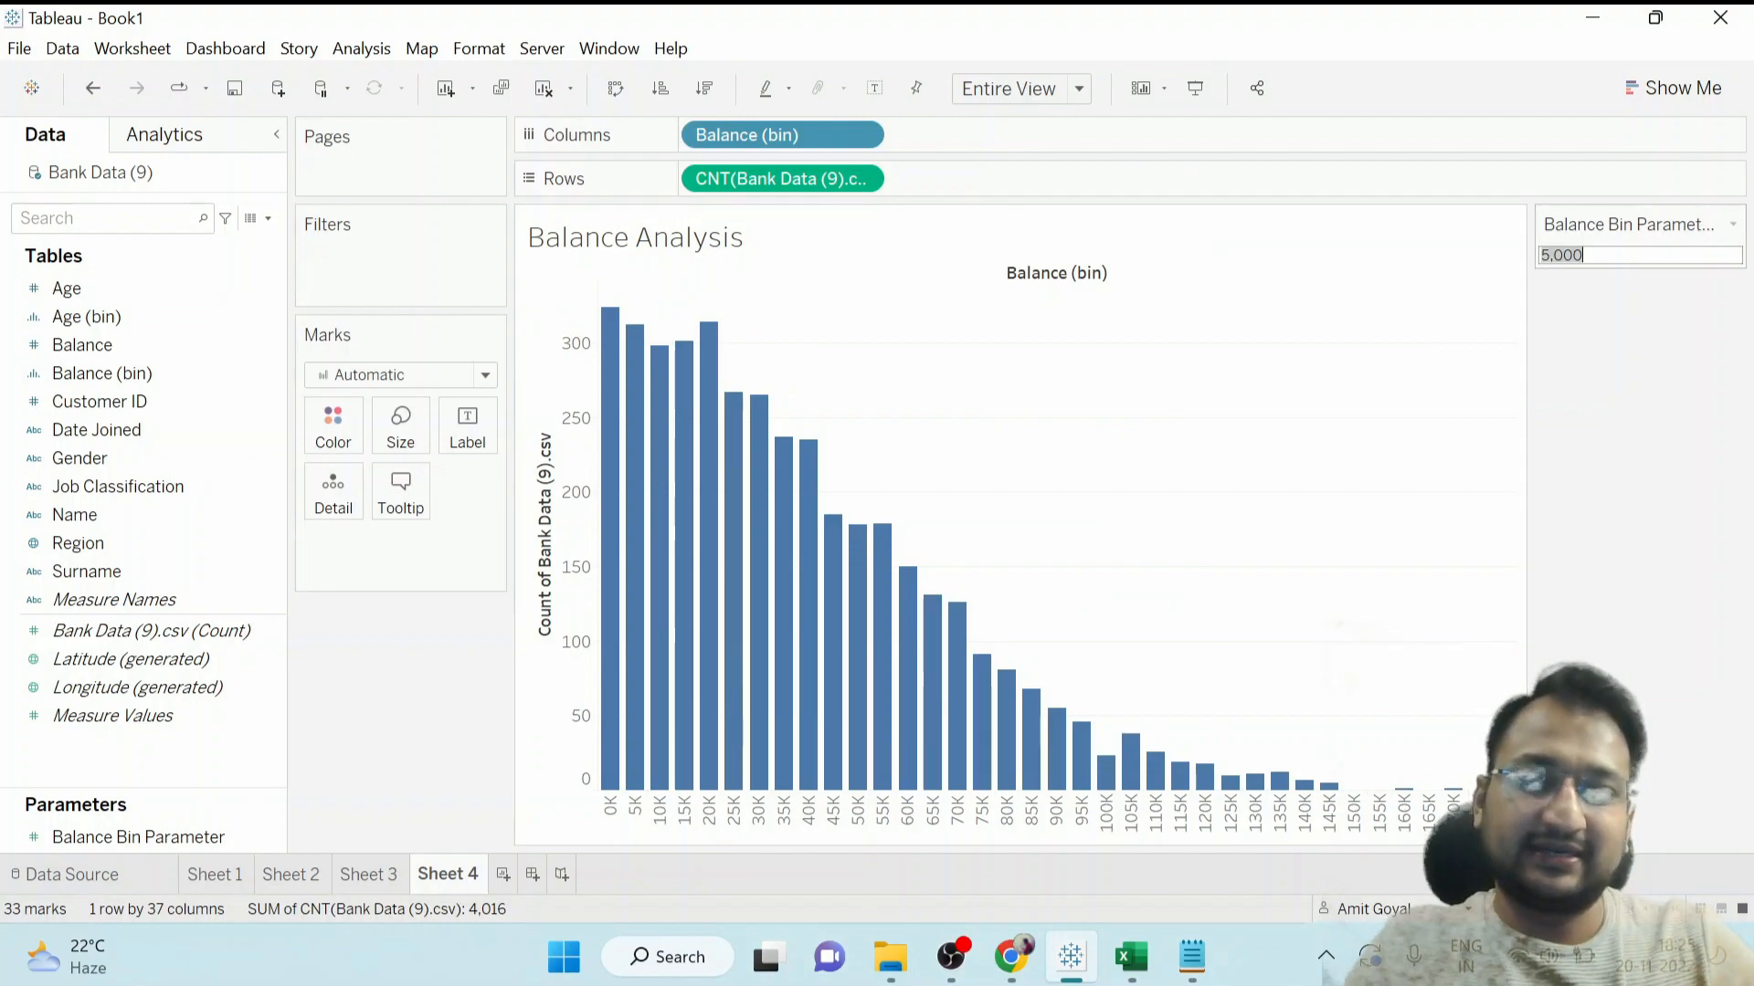
type("5000")
key("Return")
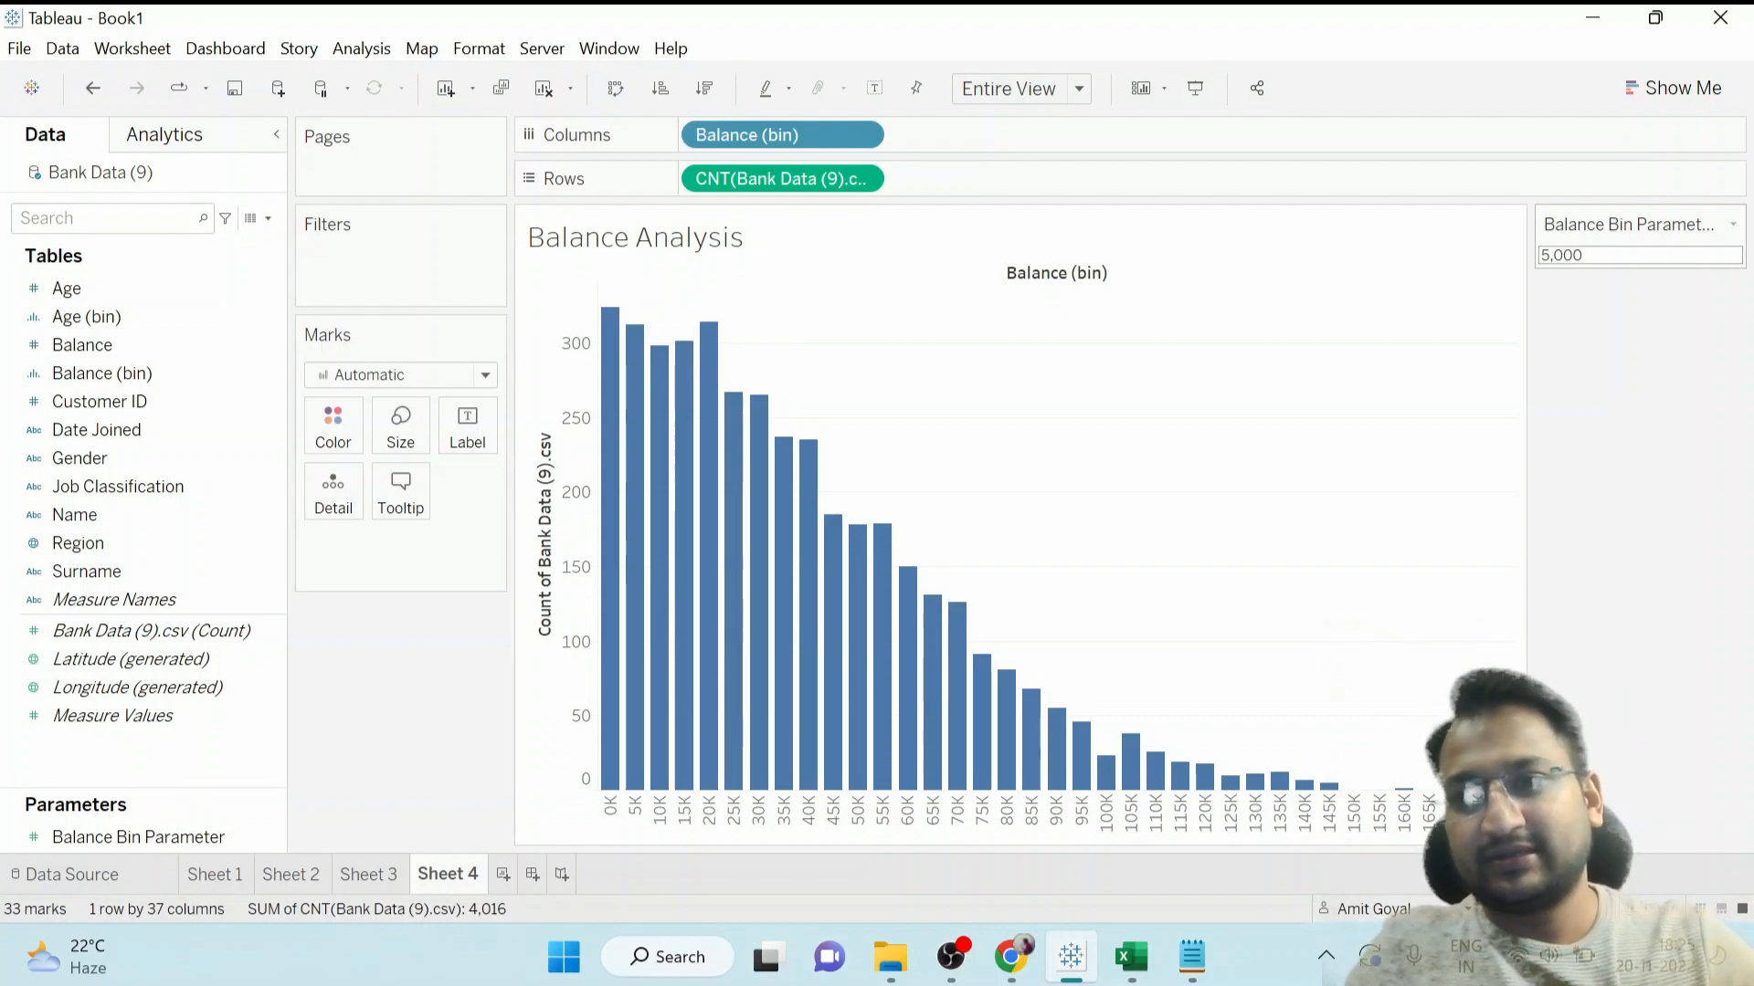
Display the Balance Bin Parameter control as a single value list and try the values 10,000, 12,000 and 7,000.
left_click(1733, 225)
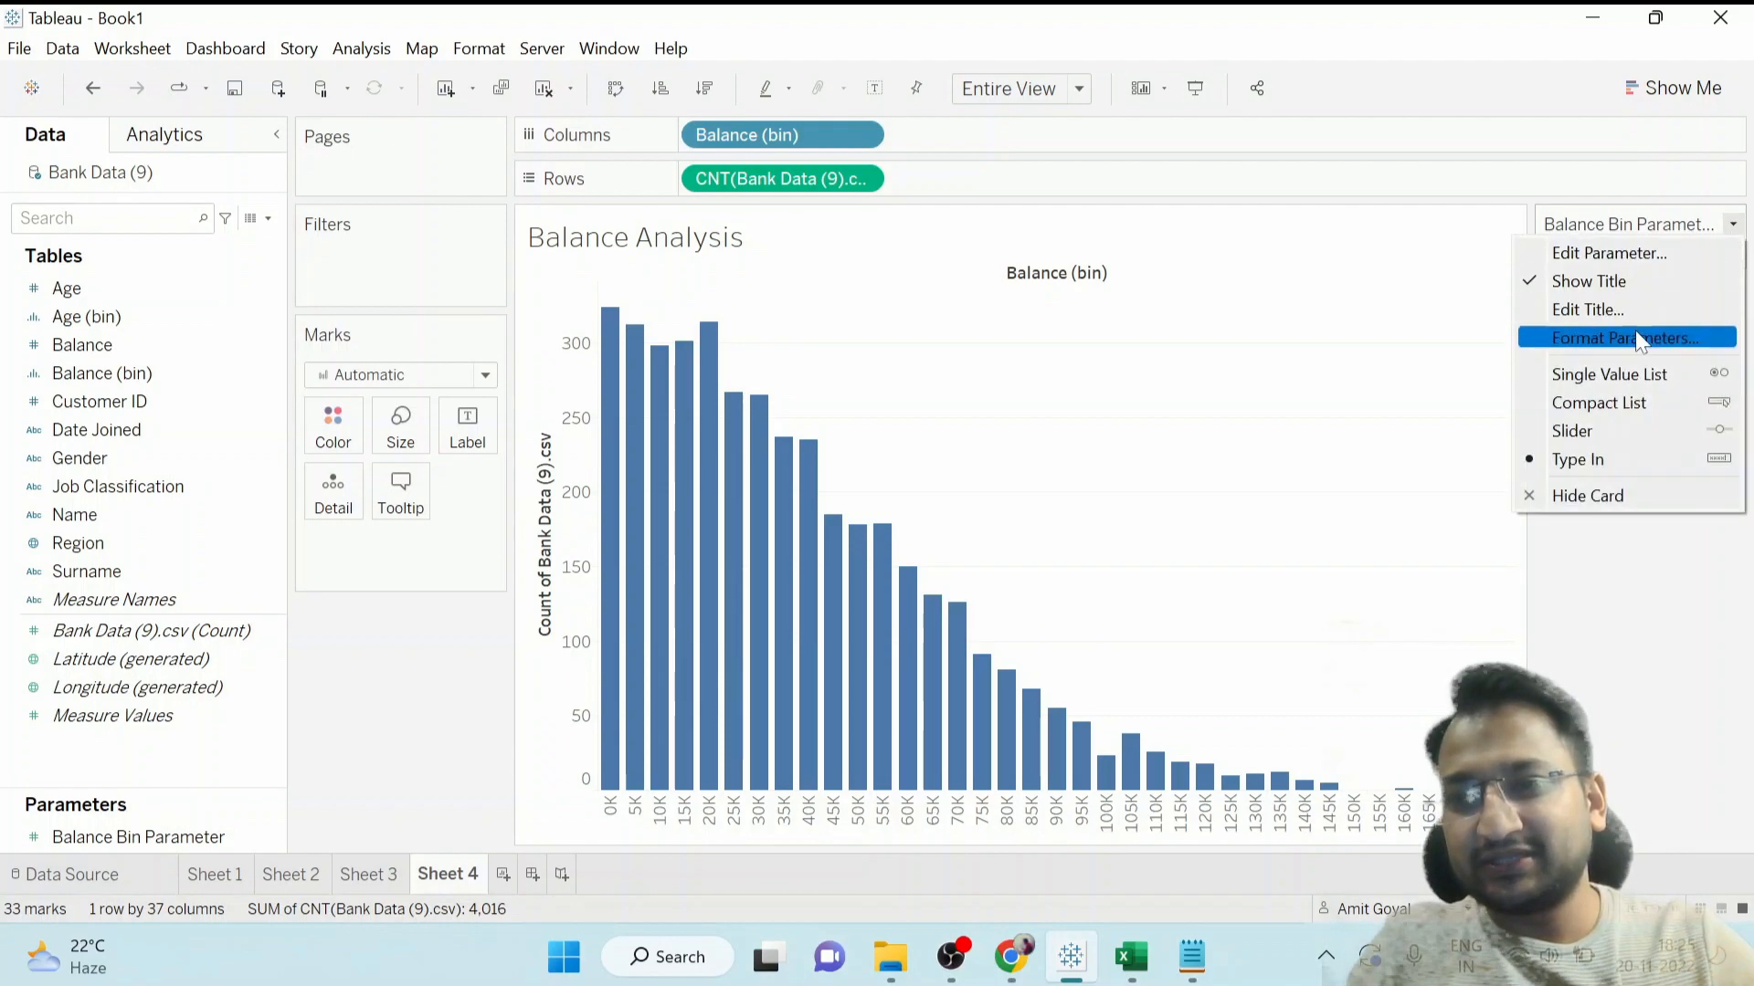
left_click(1630, 375)
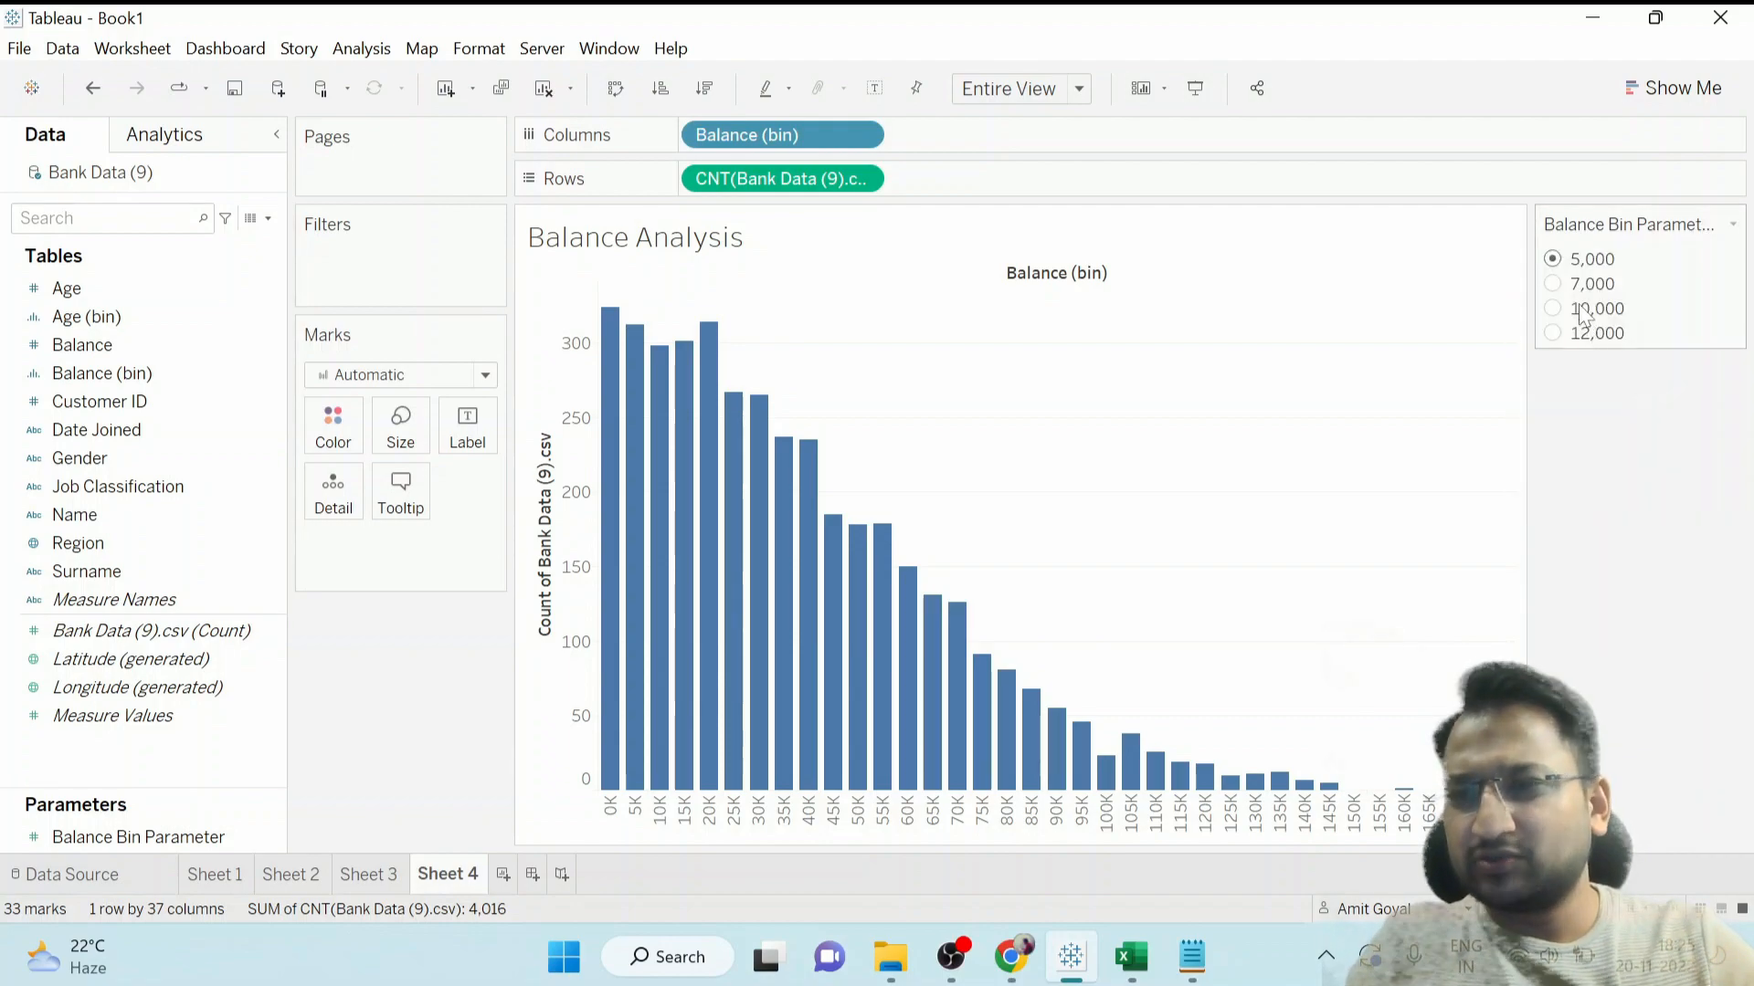
left_click(1555, 311)
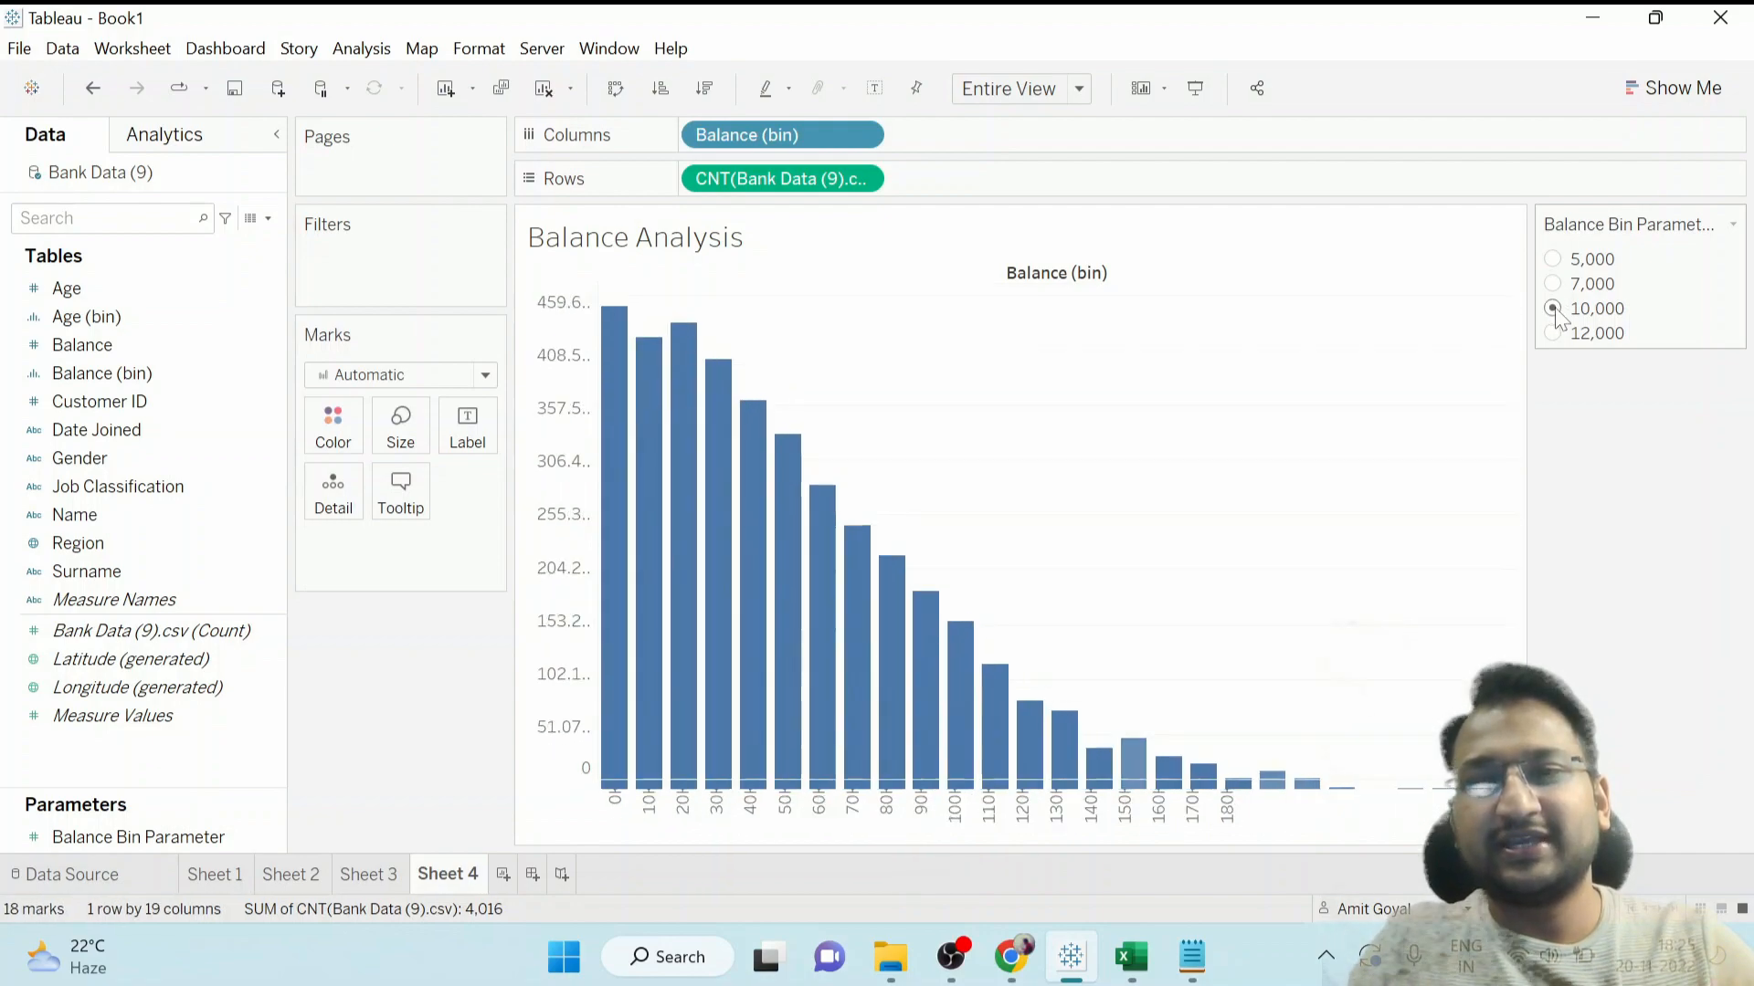
left_click(1554, 334)
left_click(1554, 285)
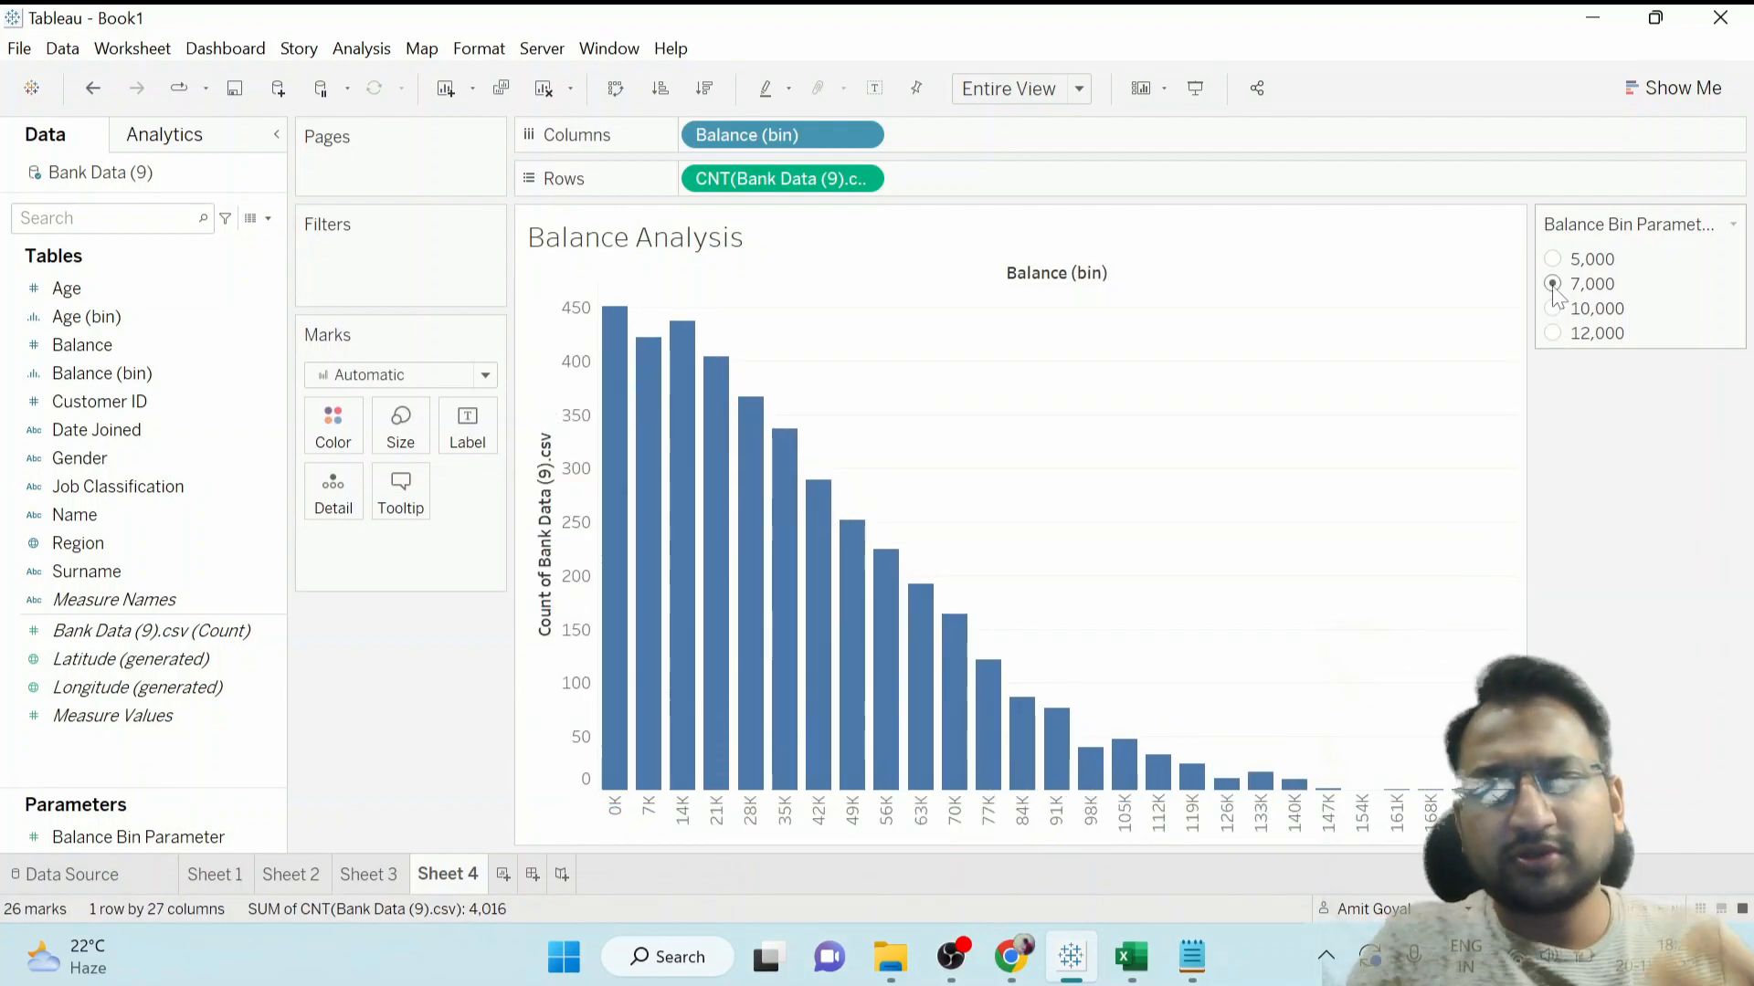
Change the Balance Bin Parameter control to a compact list and choose 10,000, followed by 5,000.
left_click(1733, 224)
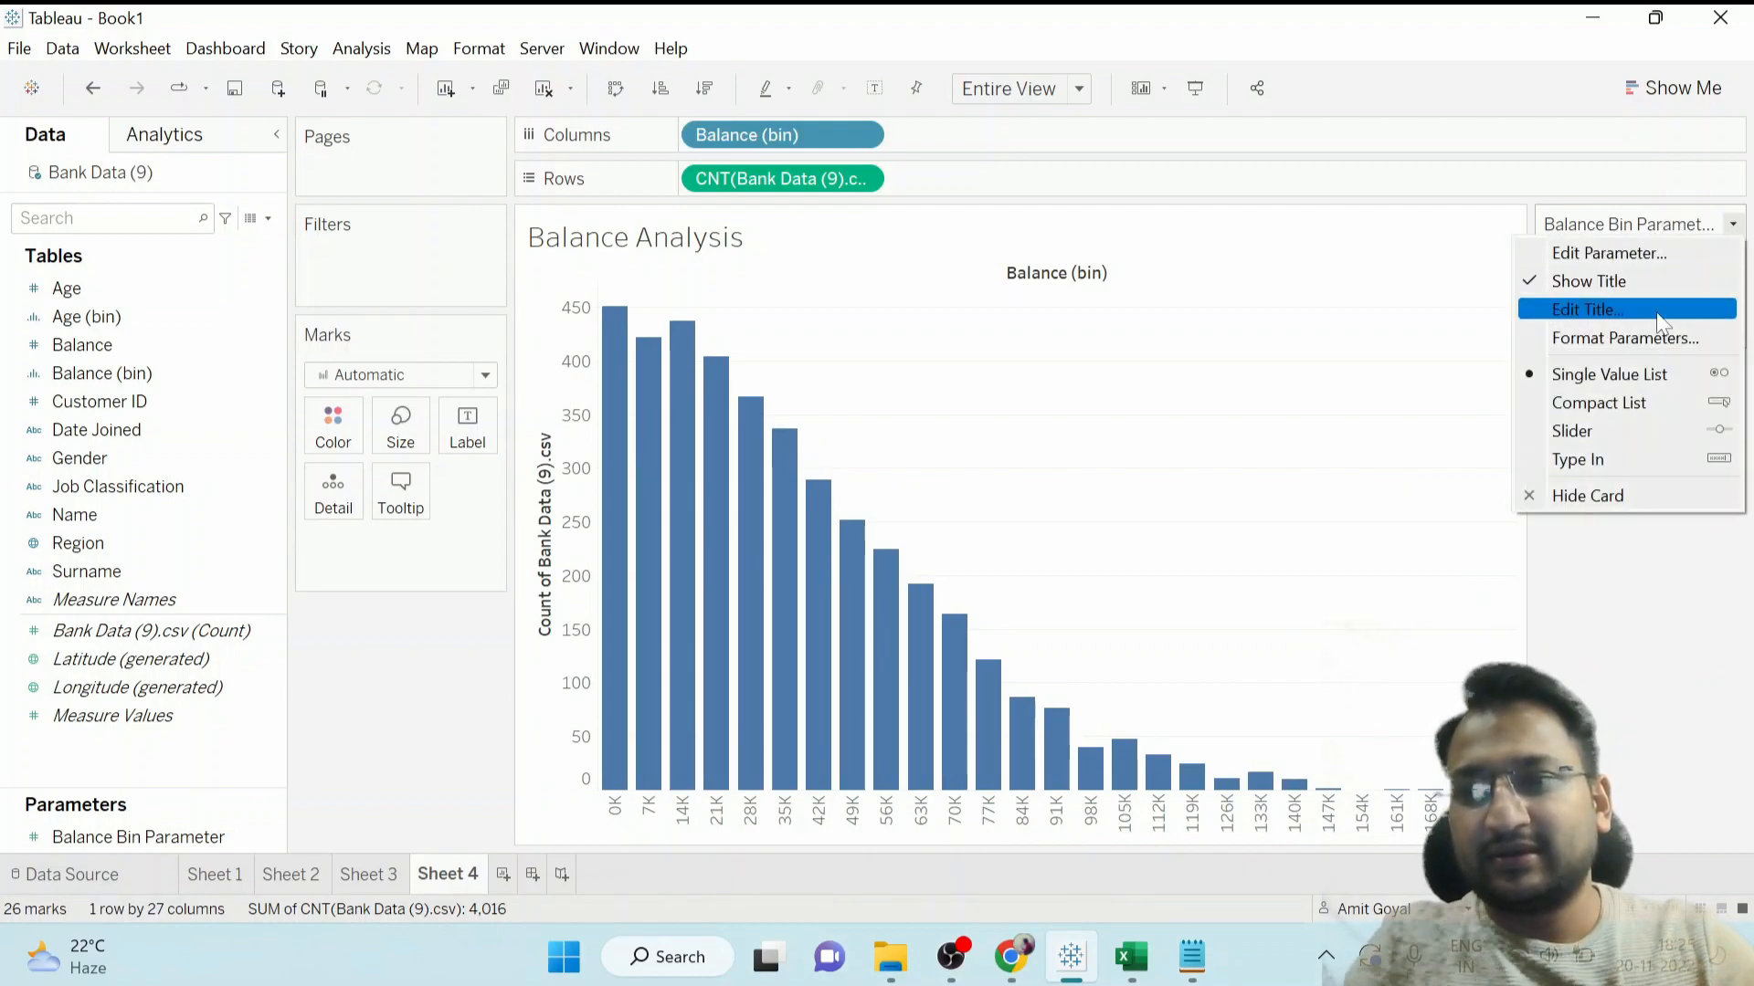
left_click(1626, 411)
left_click(1730, 256)
left_click(1594, 326)
left_click(1608, 256)
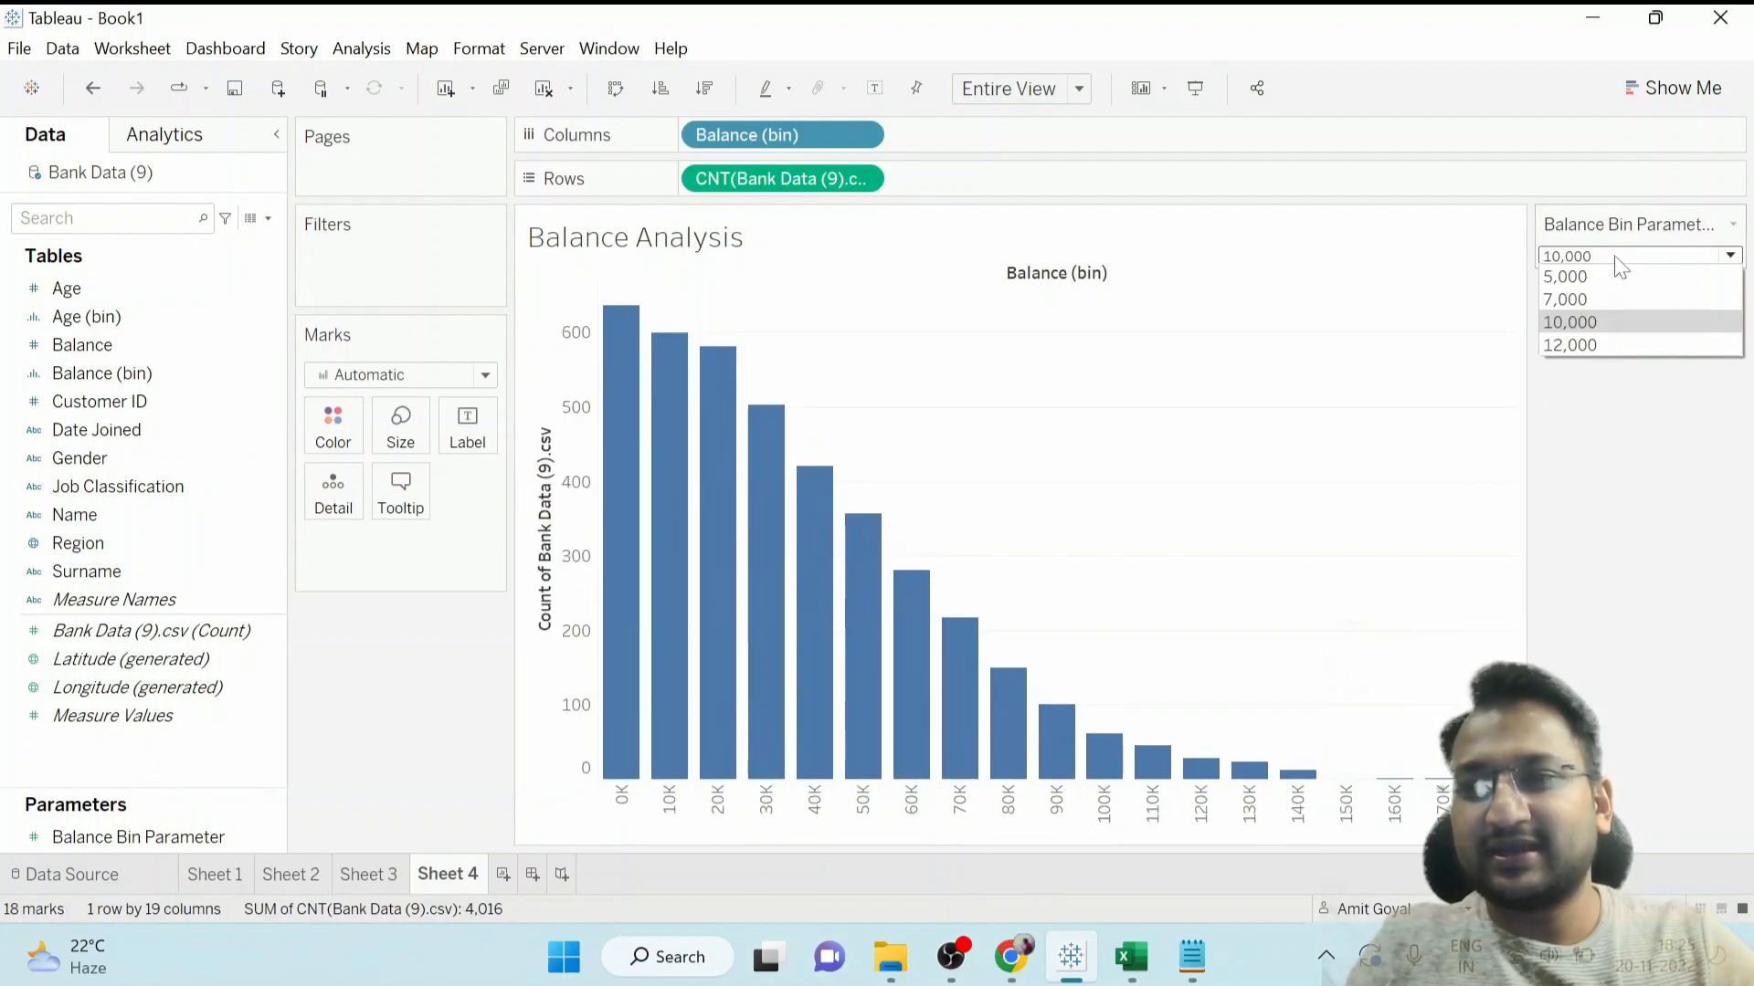
left_click(1600, 274)
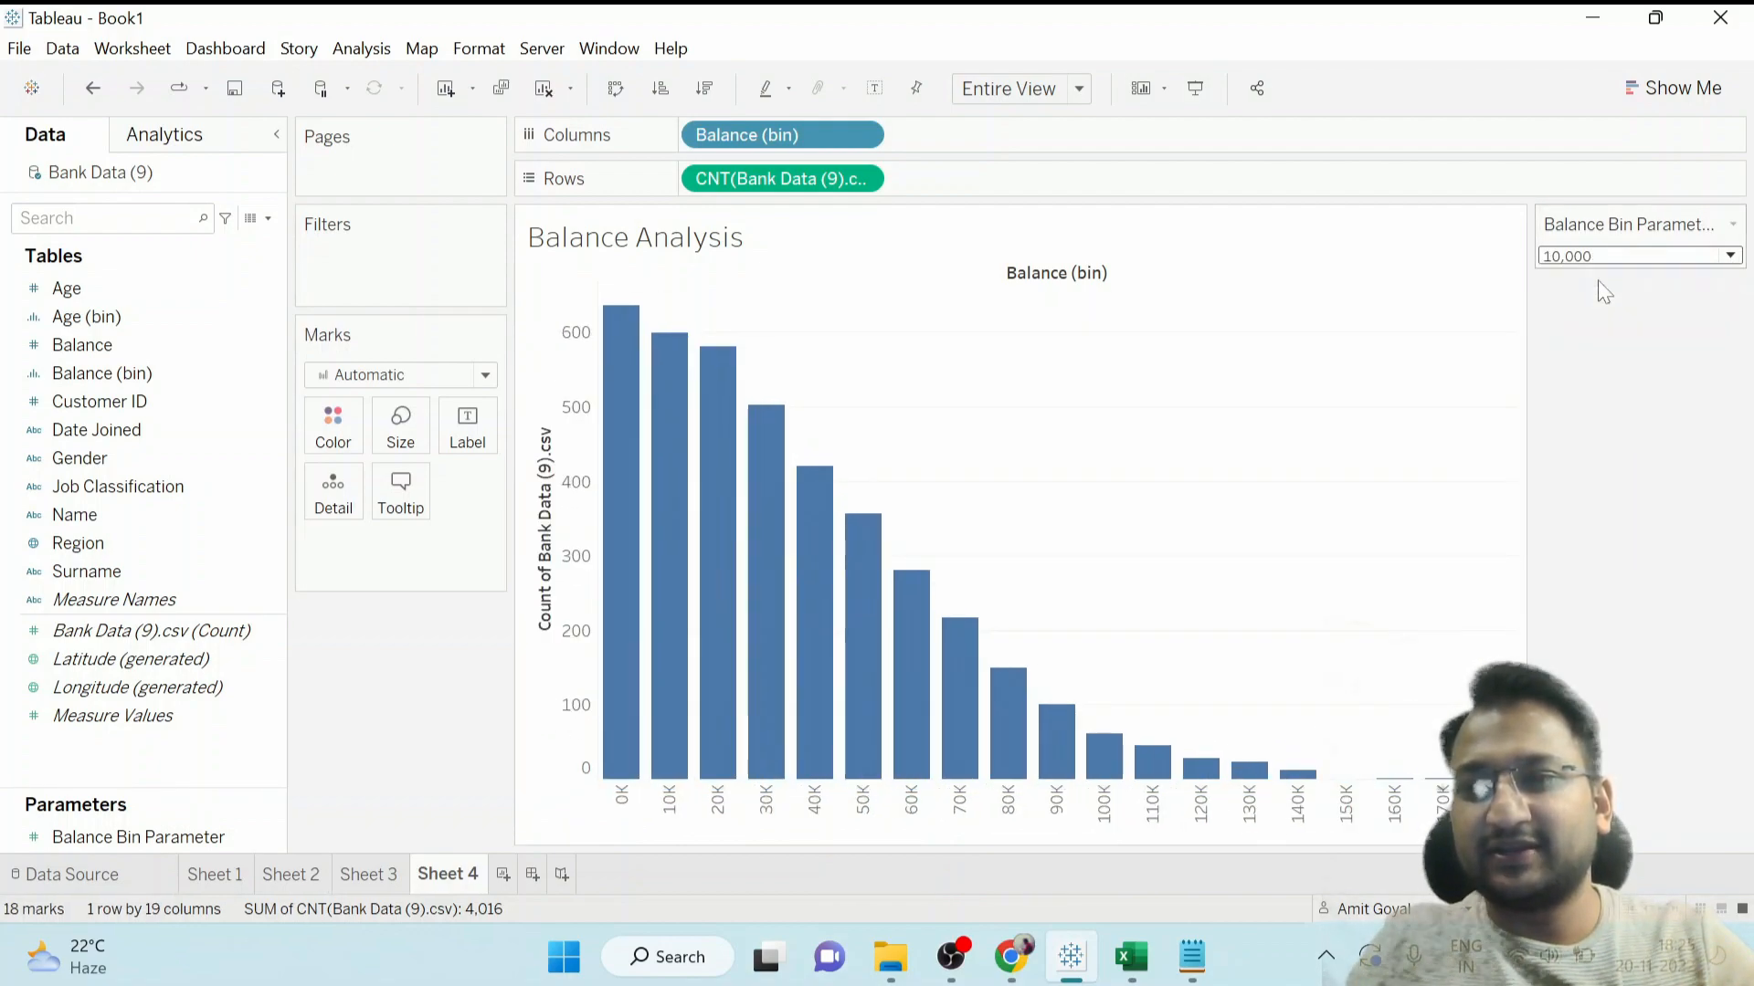
Try the Balance Bin Parameter control as a slider, stepping it up to 12,000, and change it to the Type In style.
left_click(1733, 225)
left_click(1590, 430)
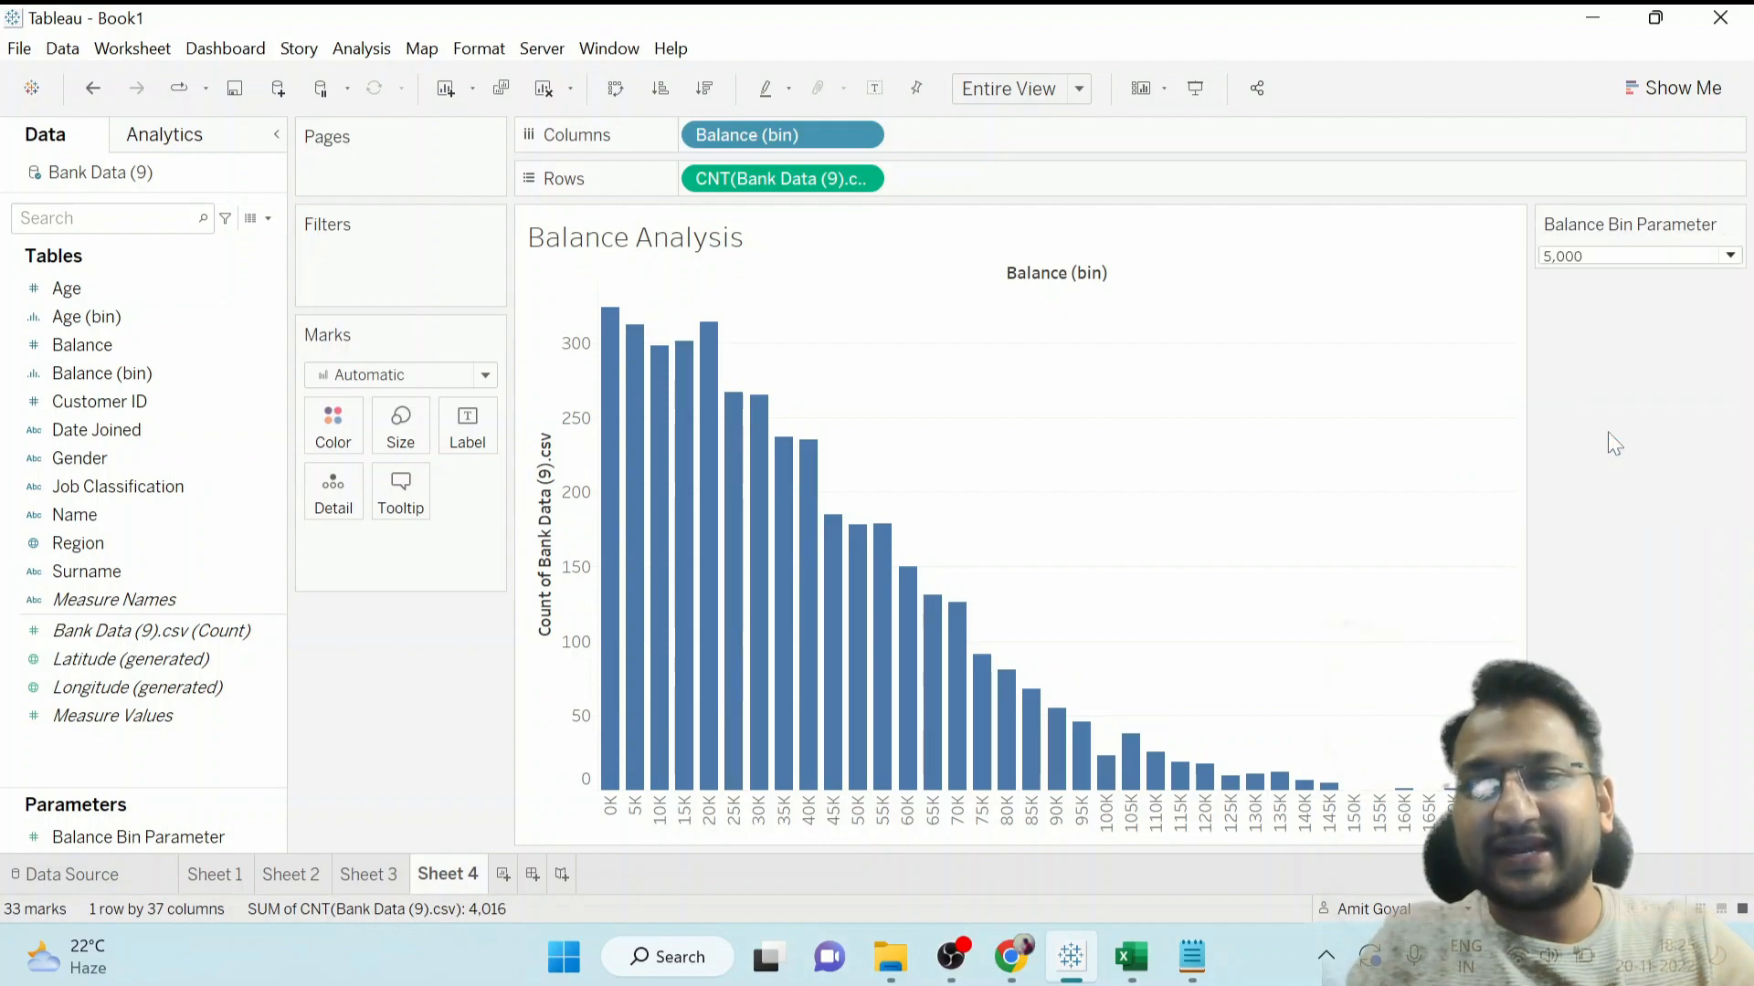
left_click(1735, 274)
left_click(1734, 274)
left_click(1735, 274)
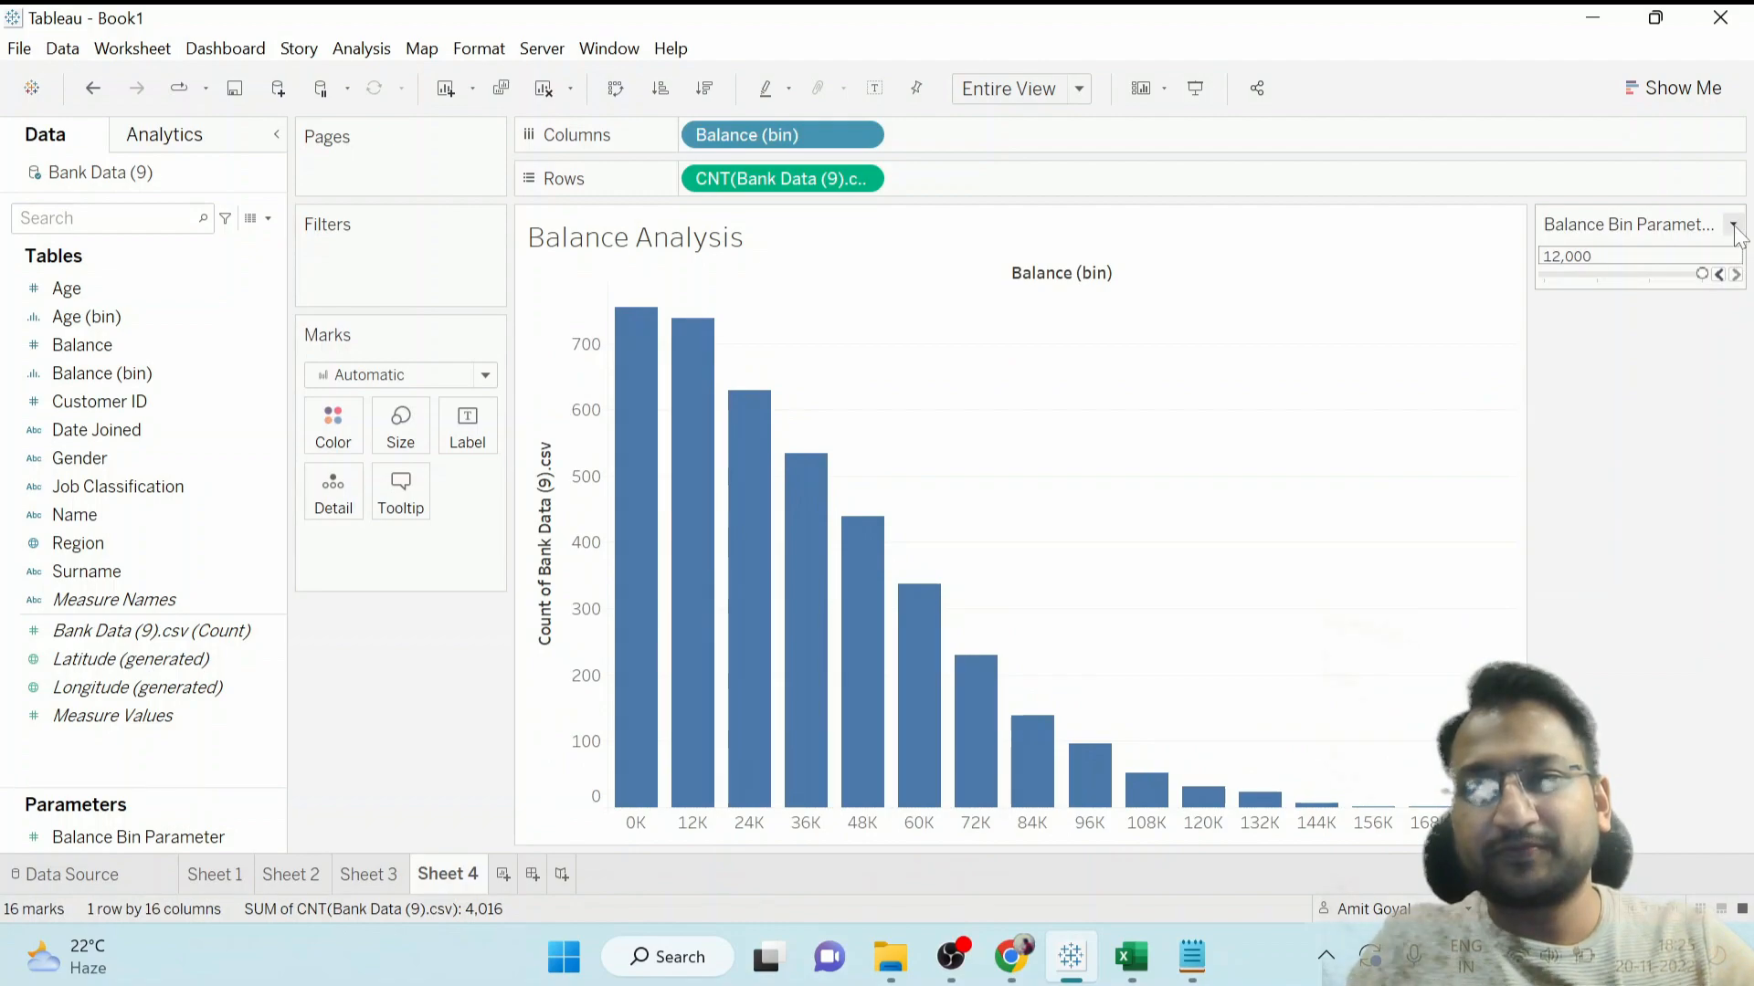
left_click(1732, 225)
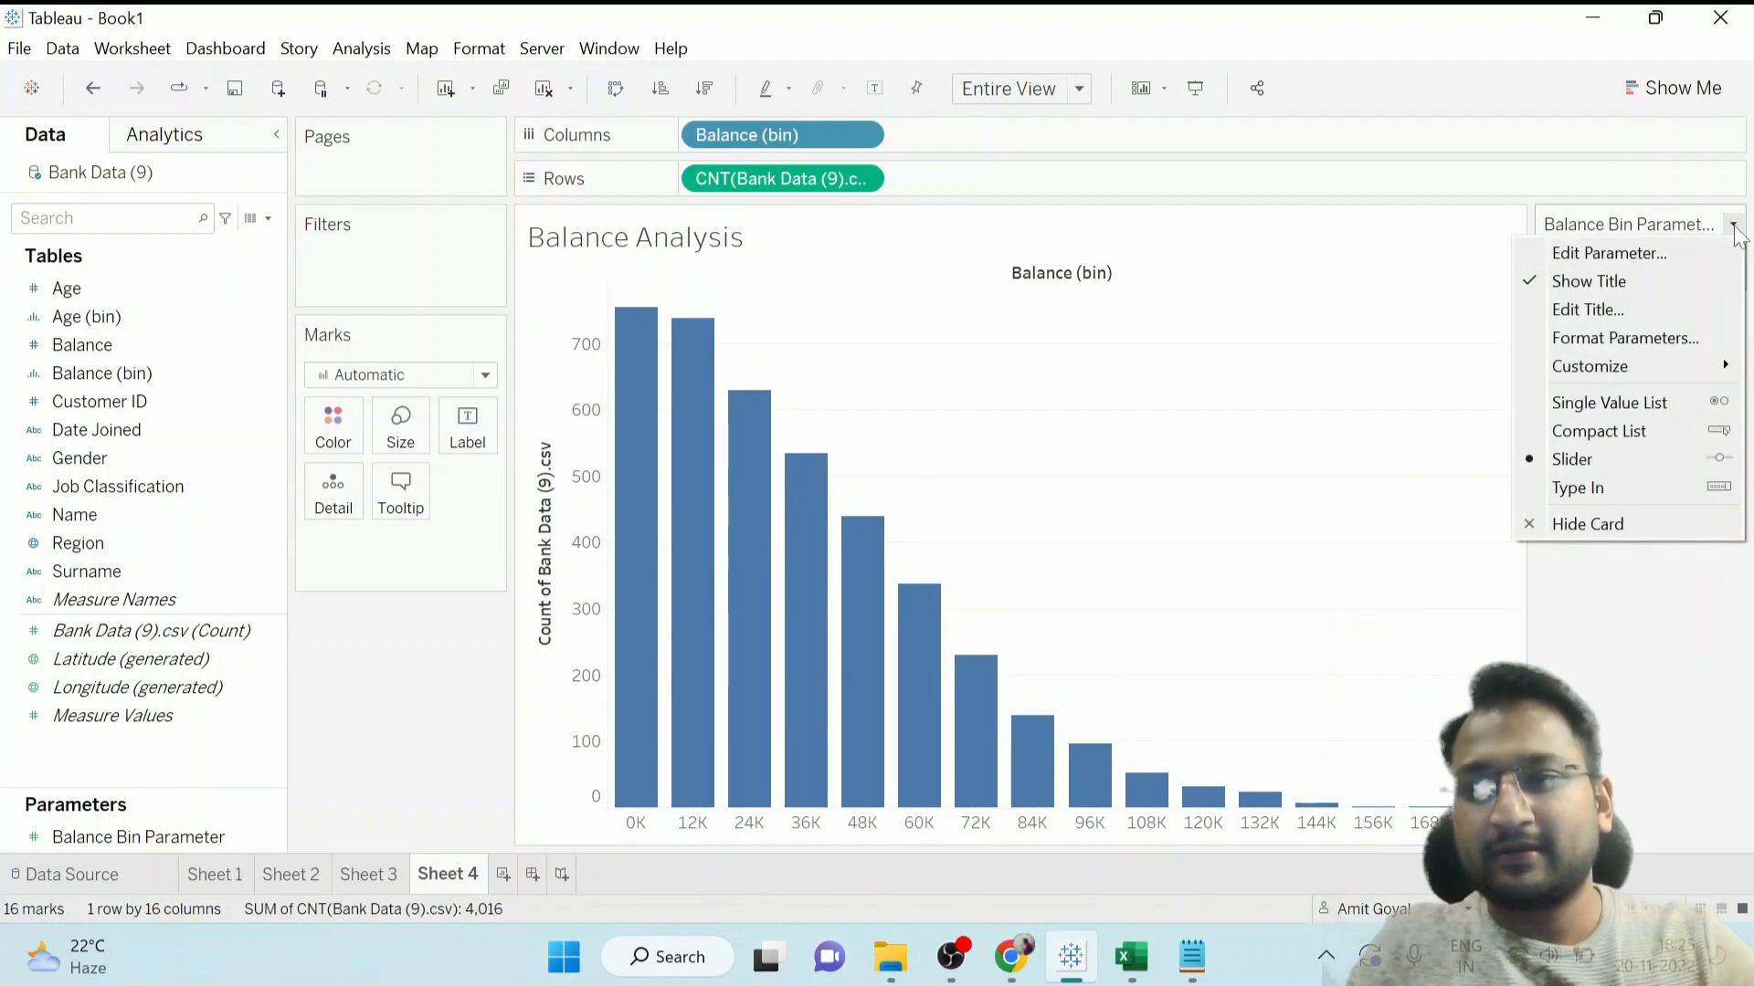
left_click(1639, 482)
Set the Balance Bin Parameter control to a single value list, trying 10,000 and 7,000 before selecting 5,000.
left_click(1733, 224)
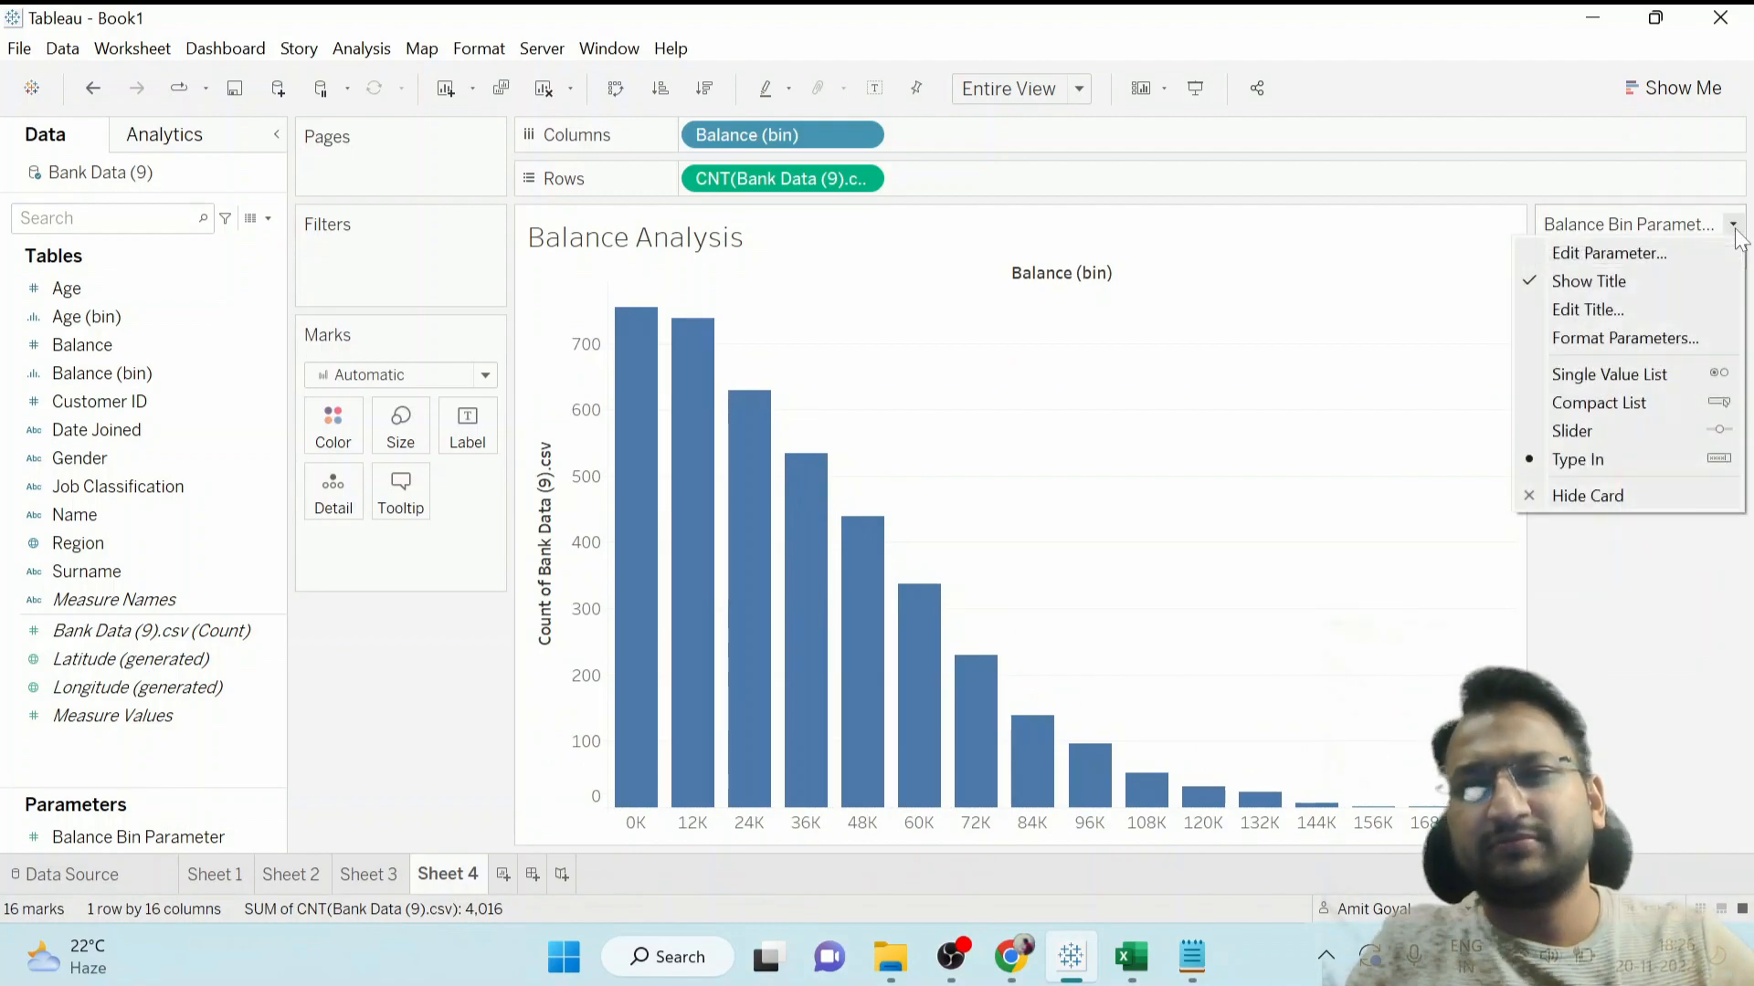
left_click(1653, 375)
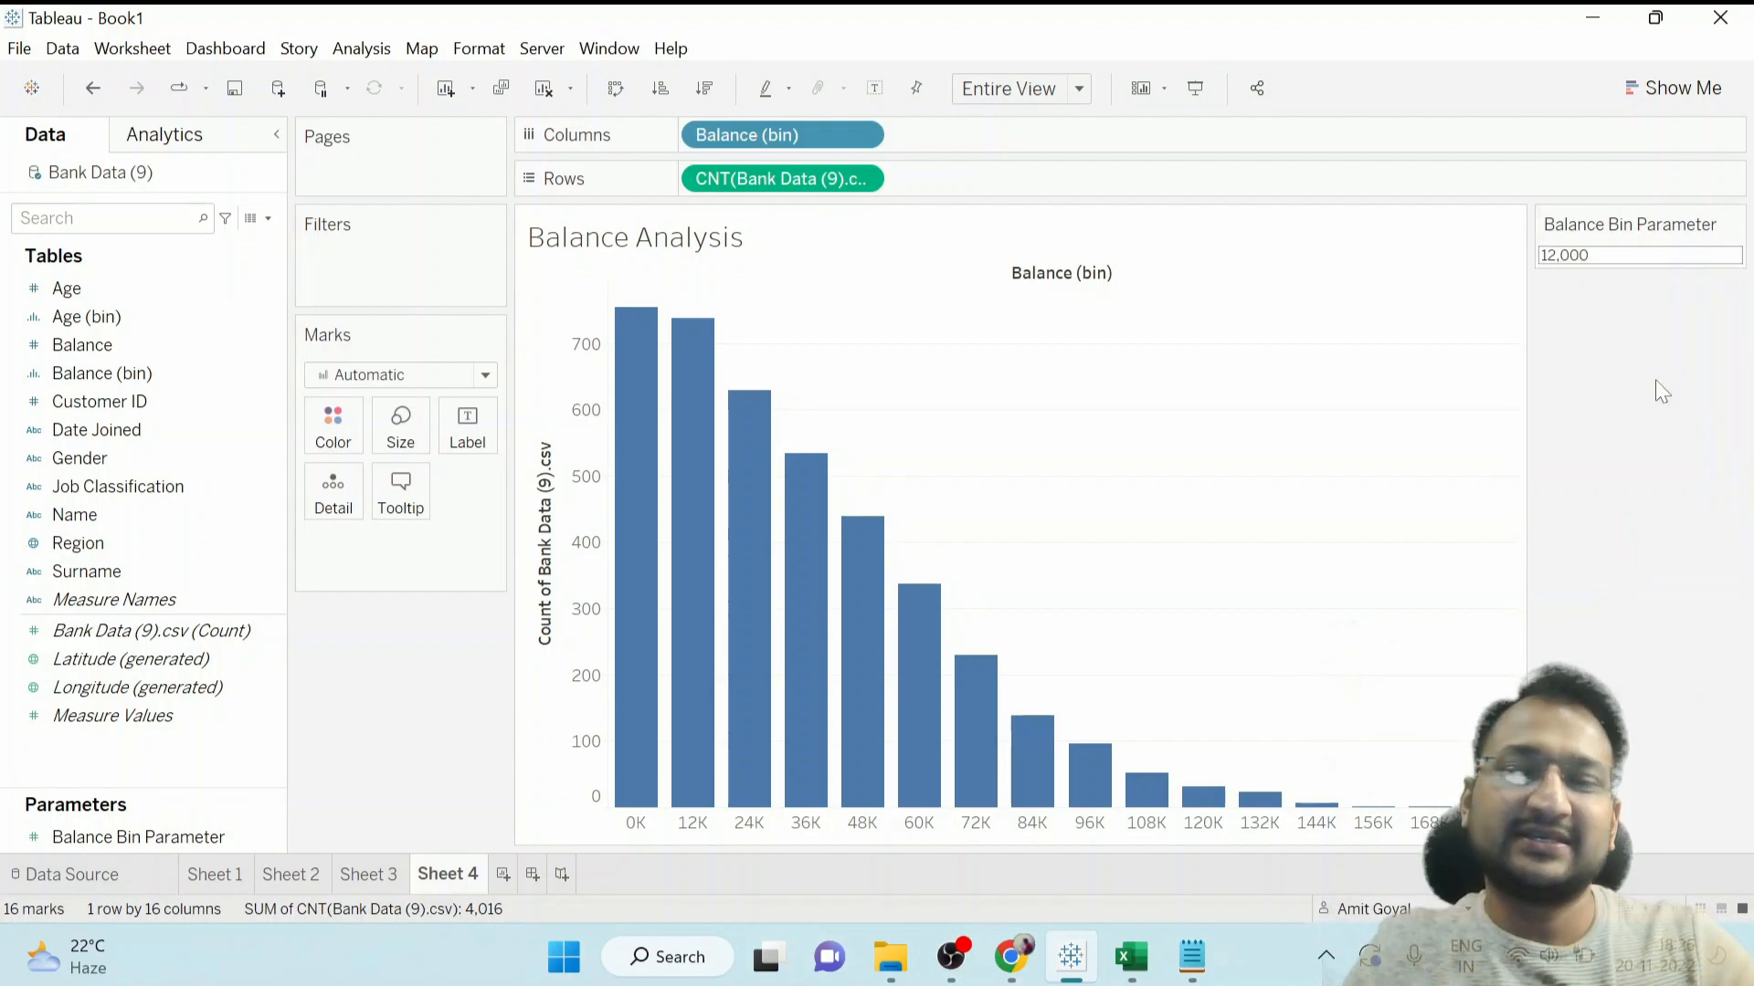
left_click(1551, 309)
left_click(1552, 283)
left_click(1553, 260)
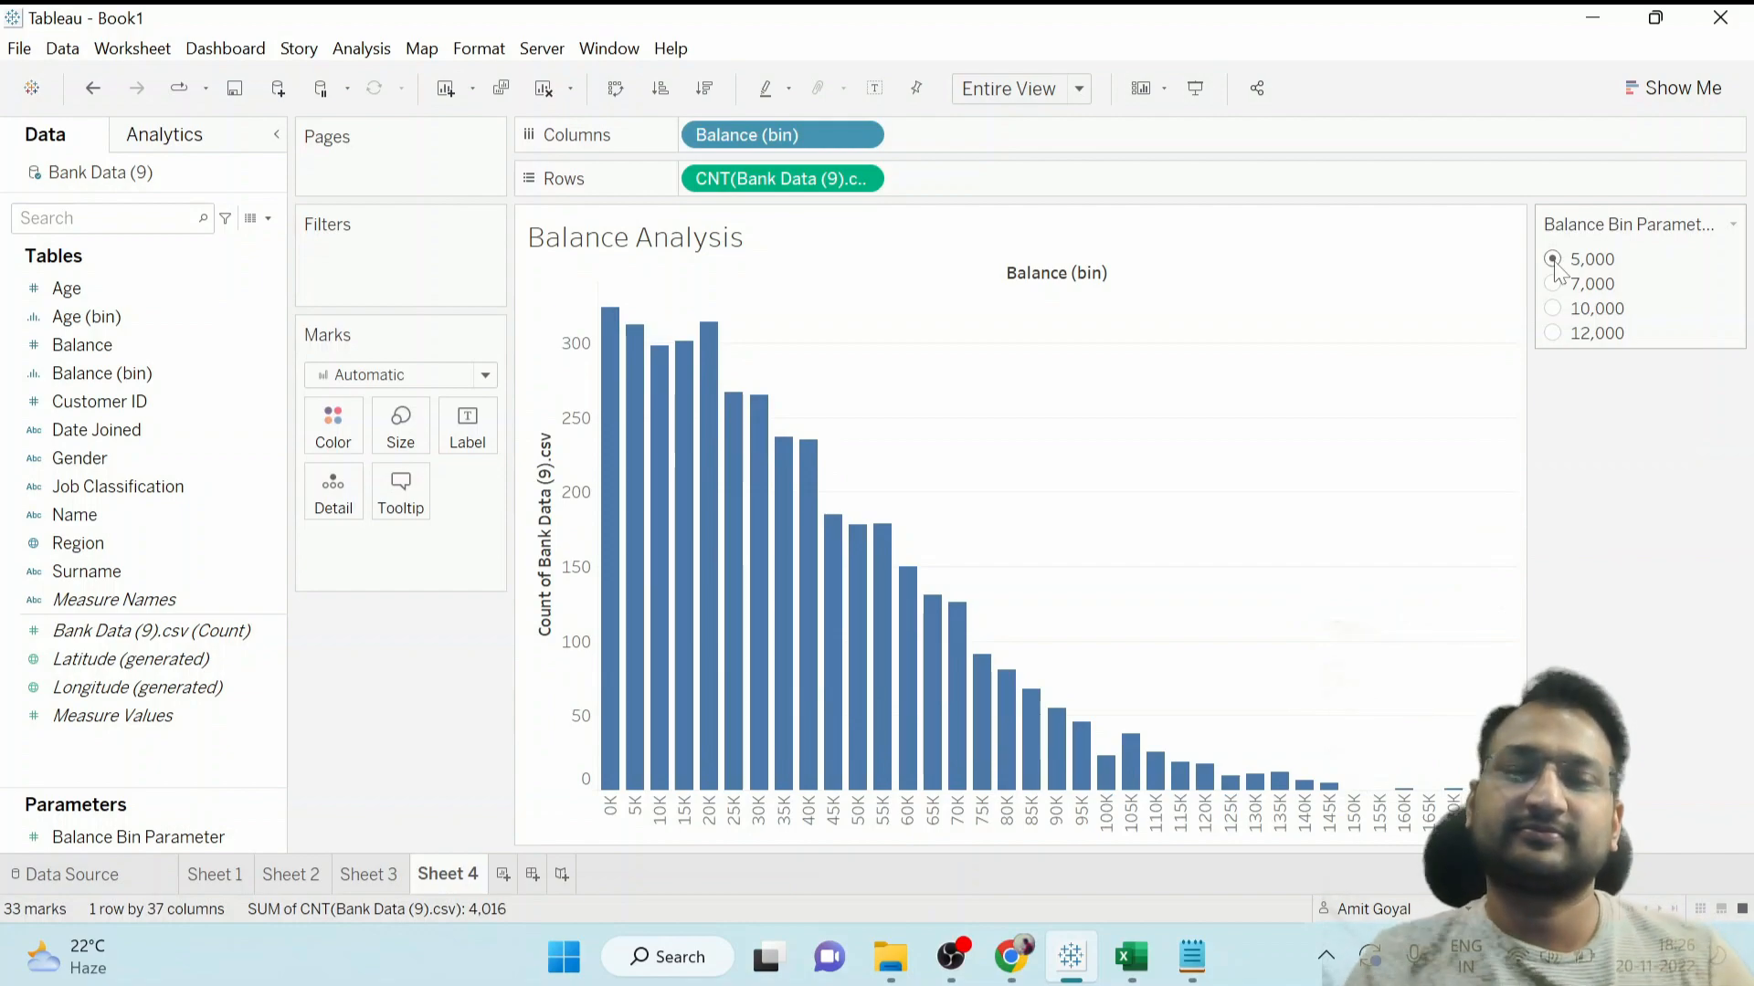
Change the Balance Bin Parameter's allowable values to a range from 5,000 to 12,000 with a step size of 1000.
right_click(177, 836)
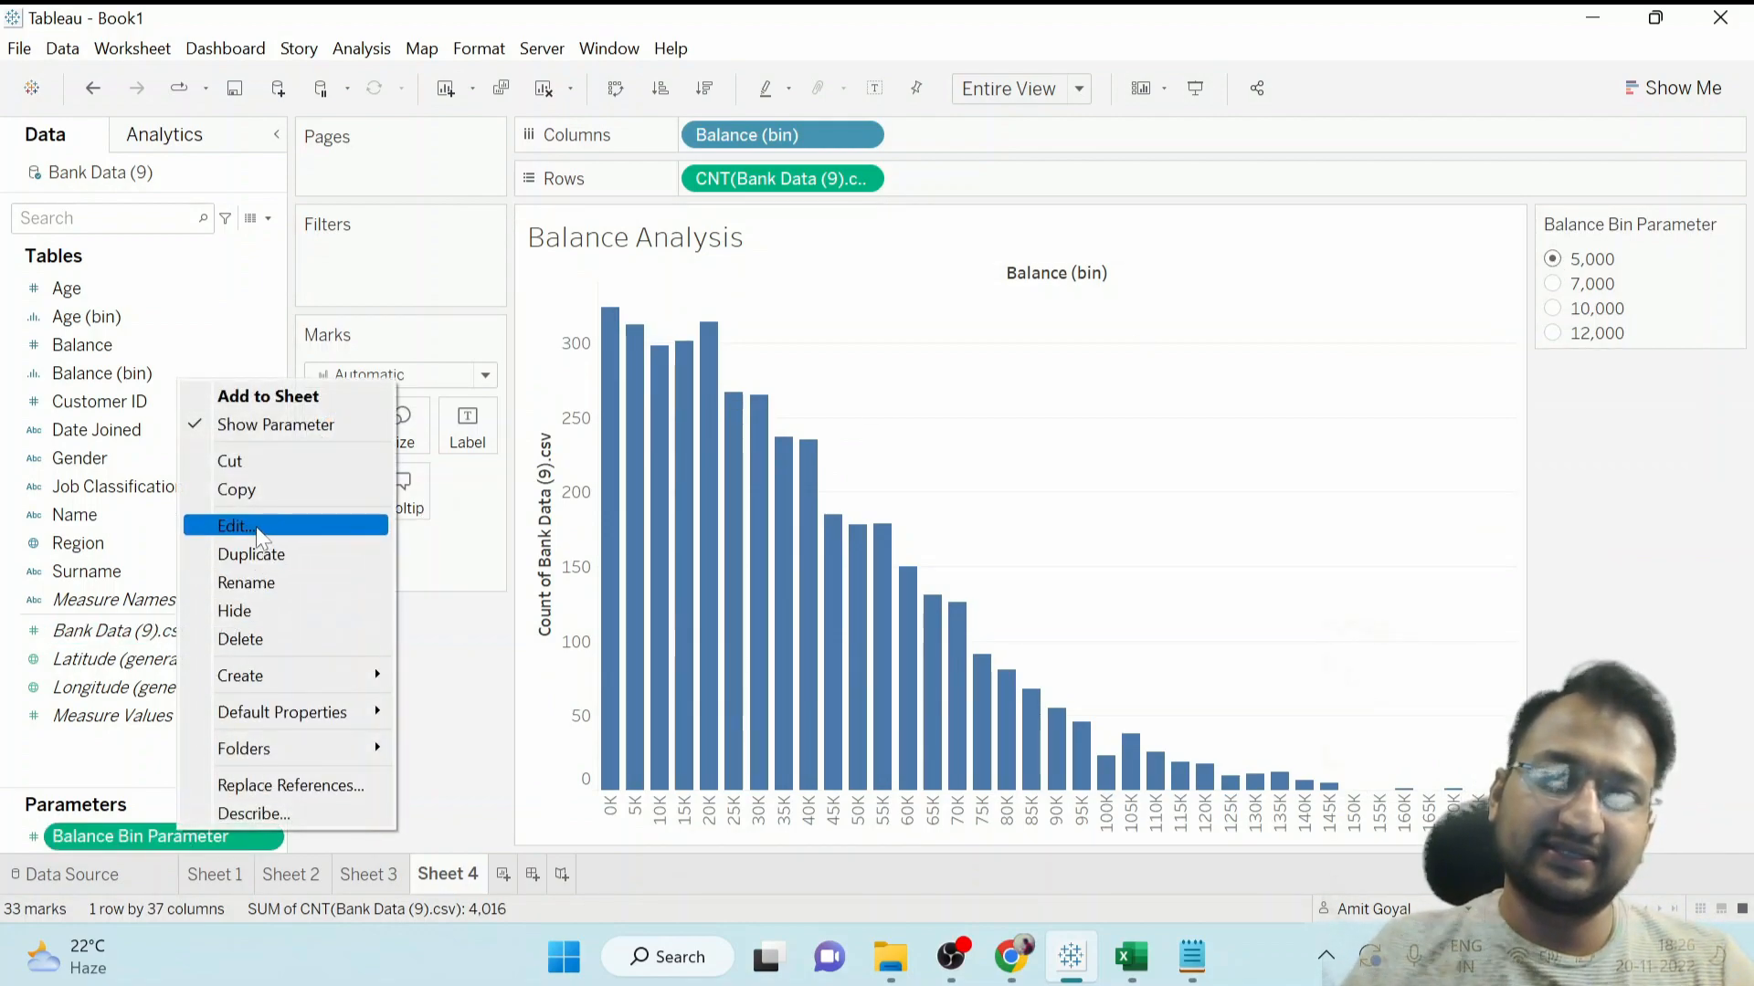
left_click(256, 526)
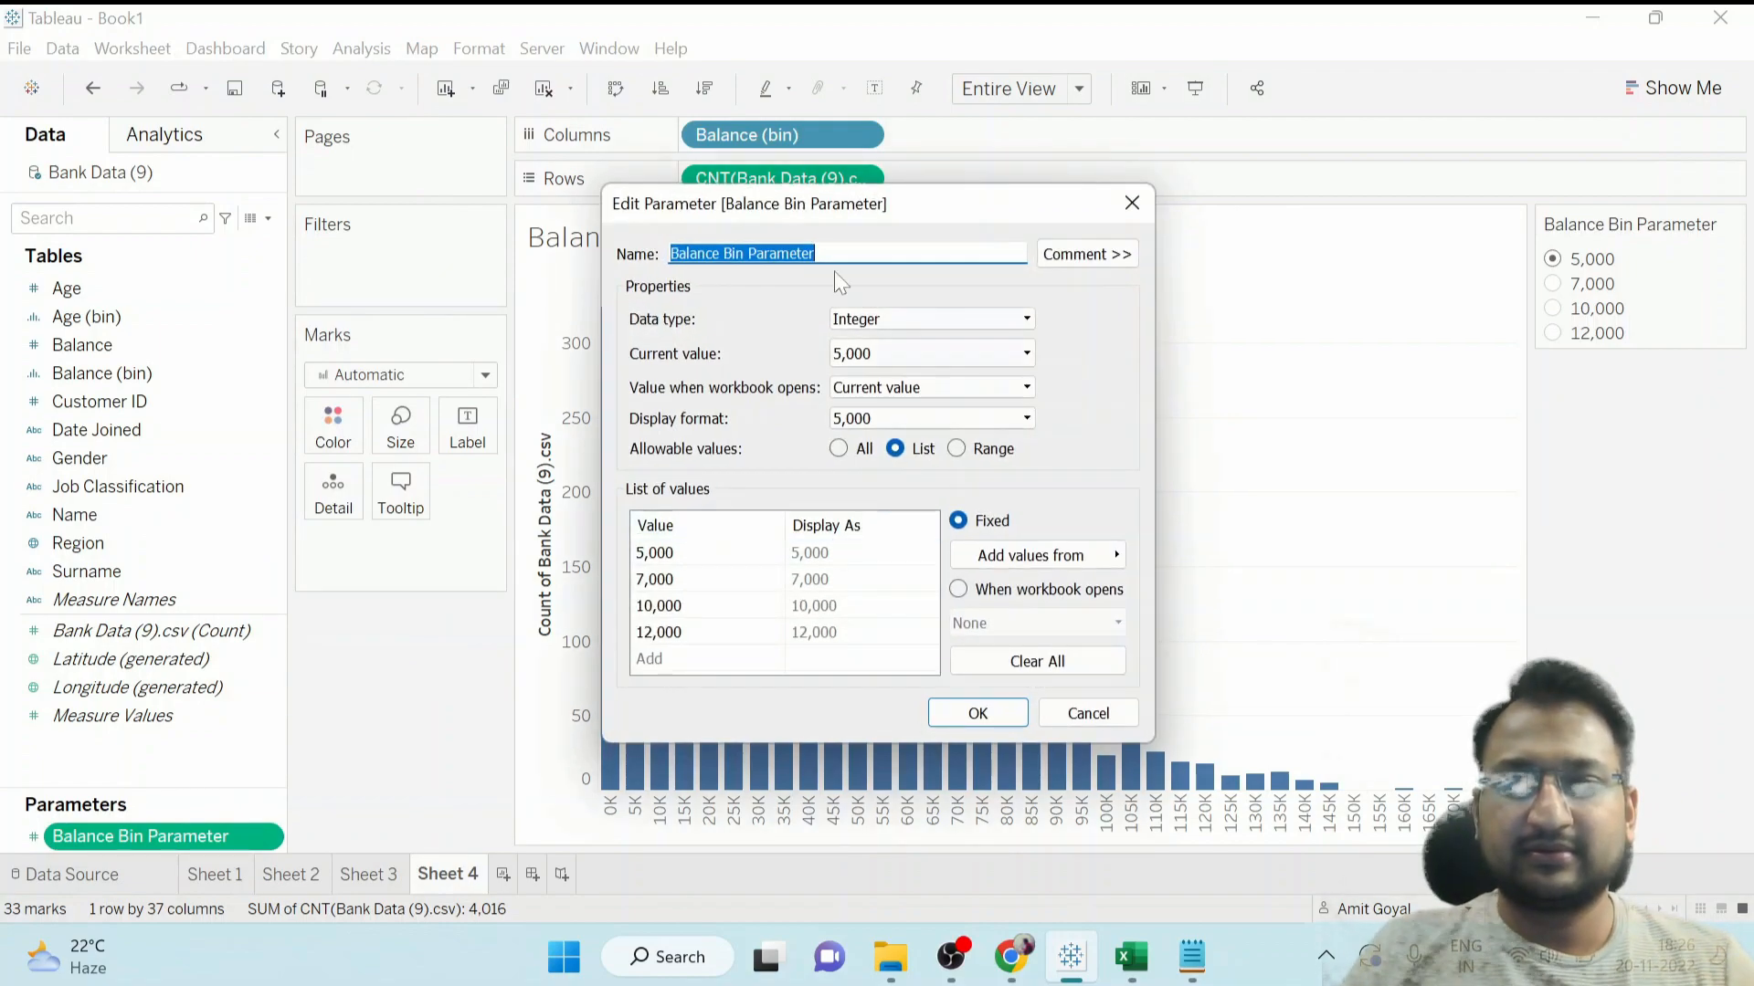
left_click(956, 448)
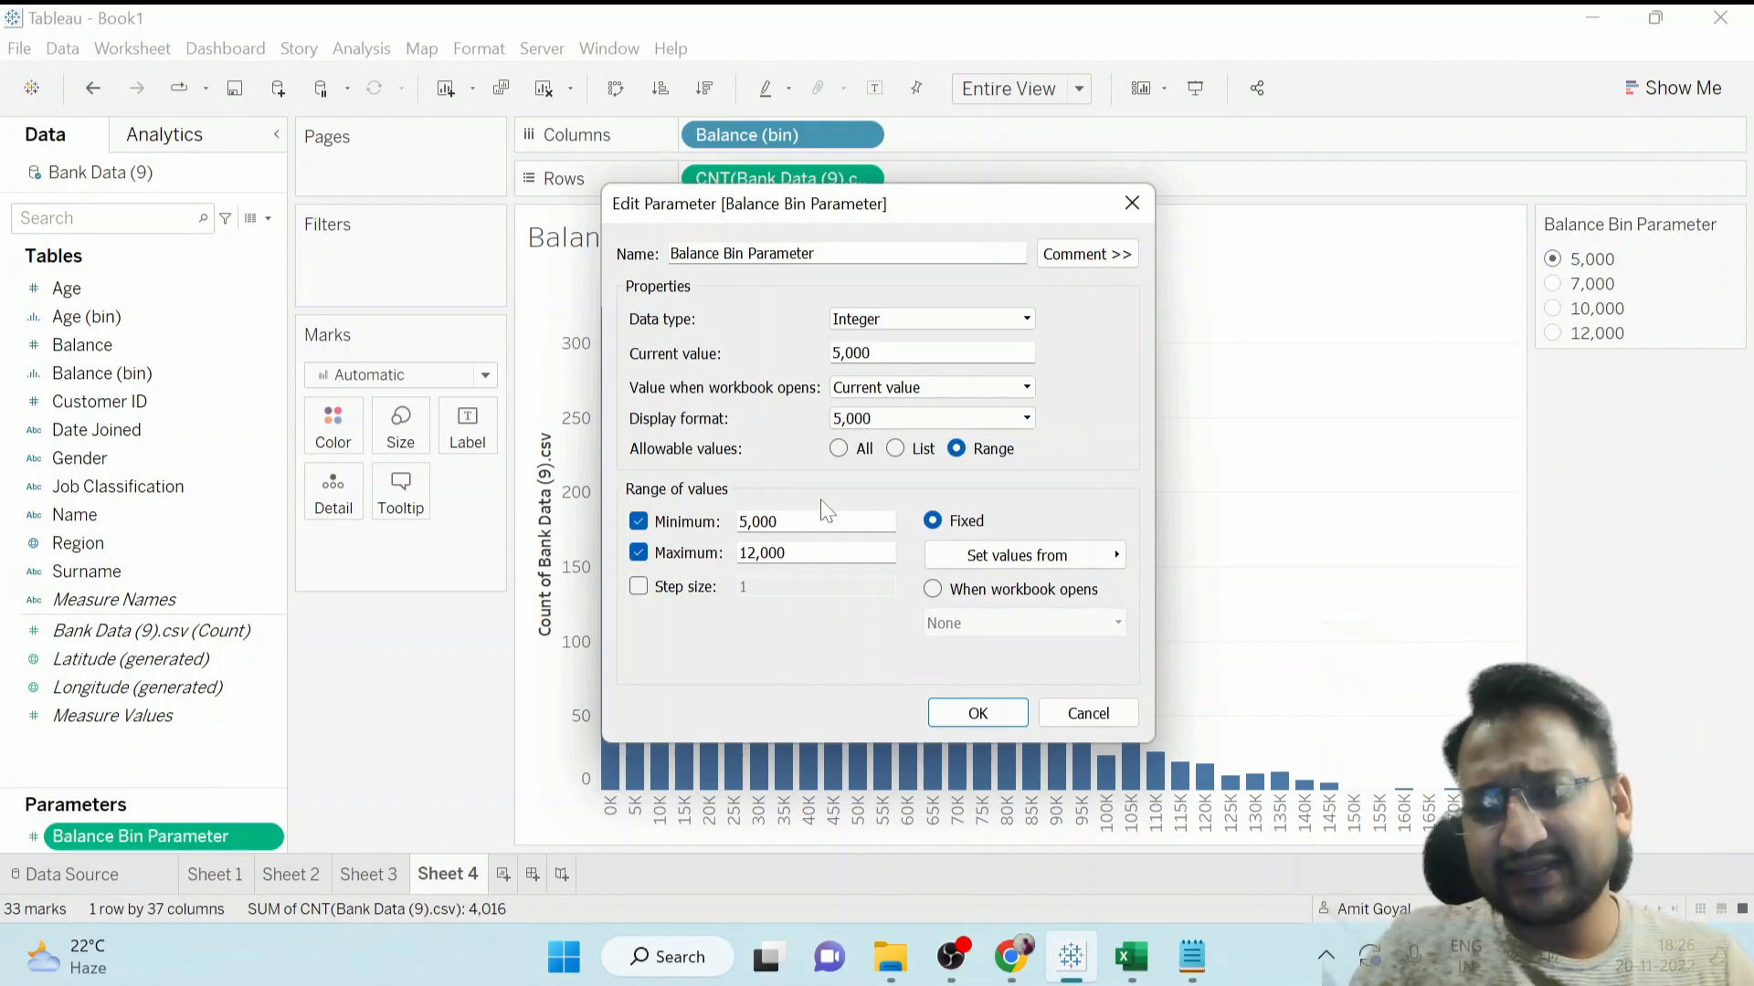
left_click_drag(784, 521, 723, 558)
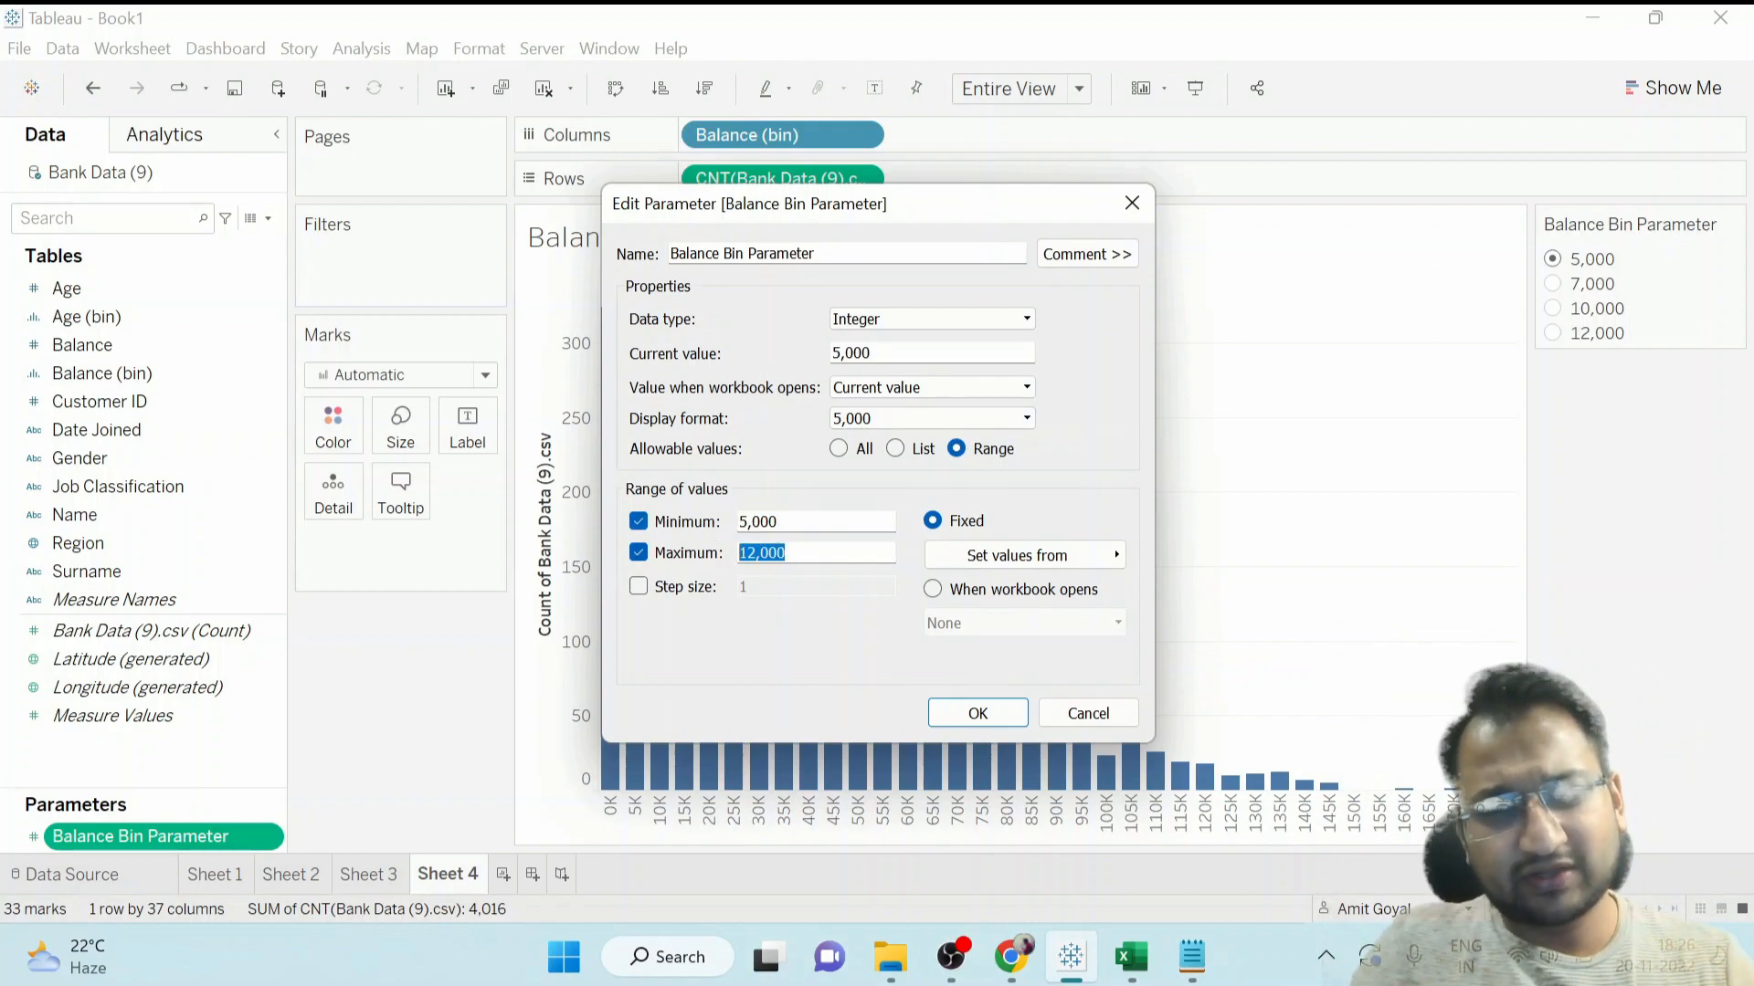
left_click(637, 585)
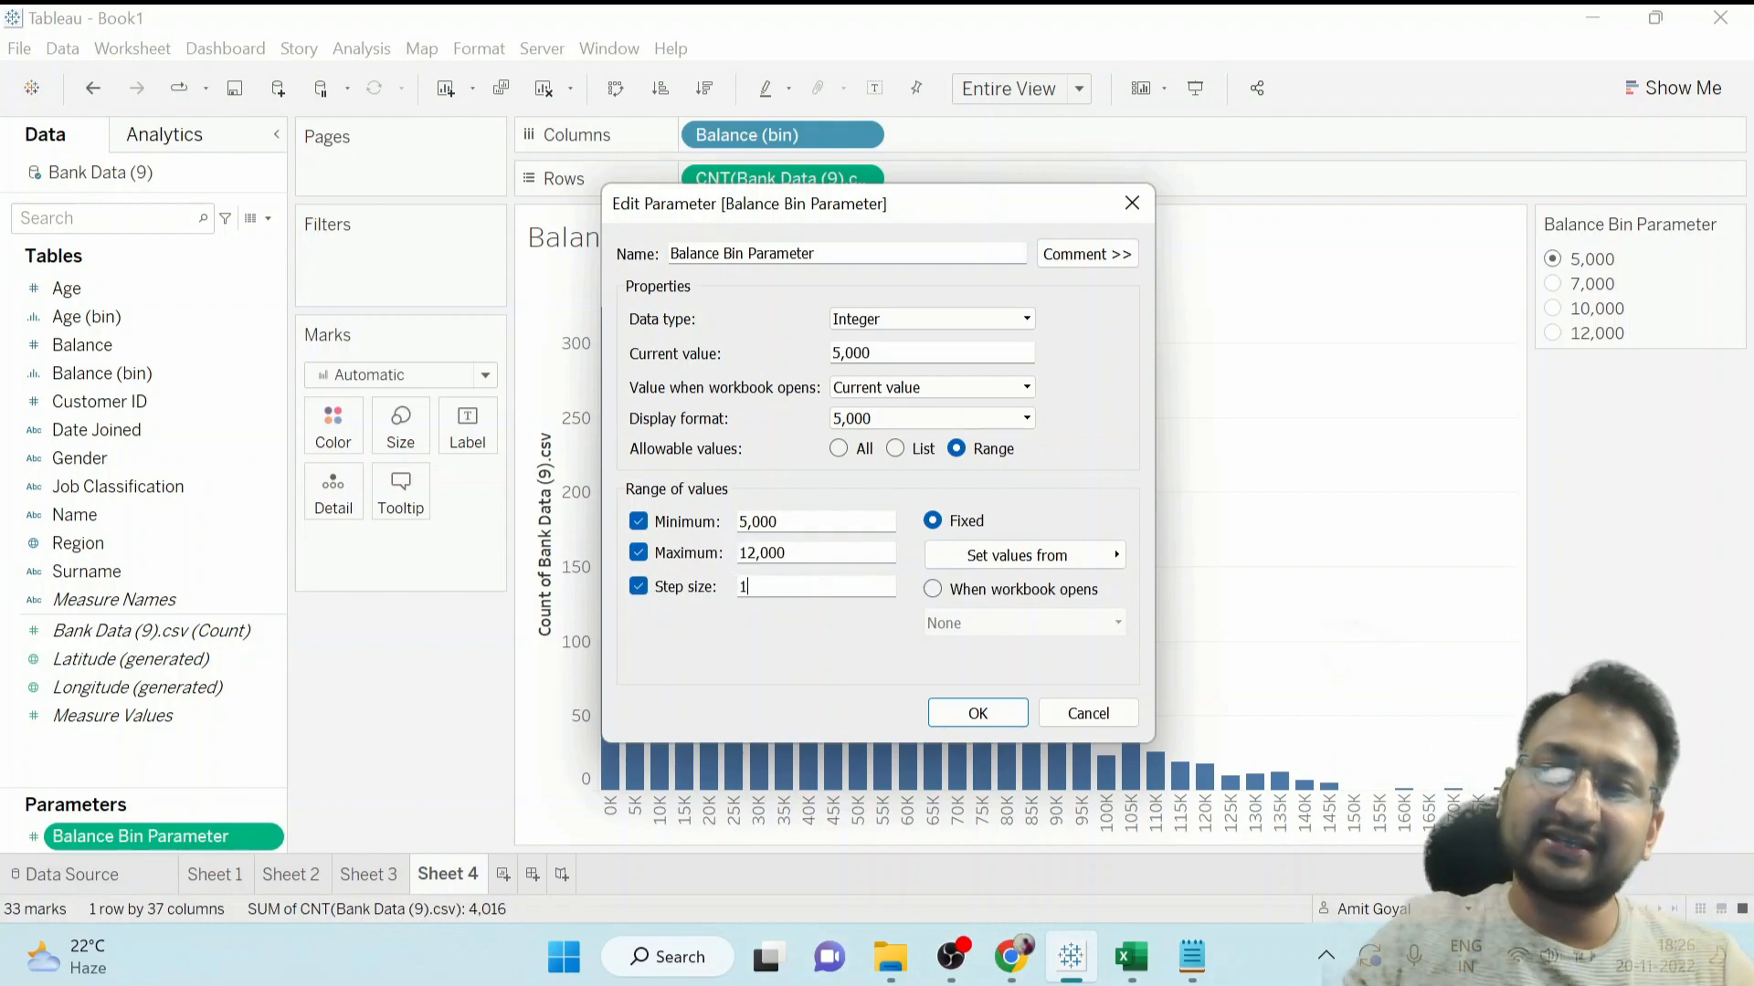
type("000")
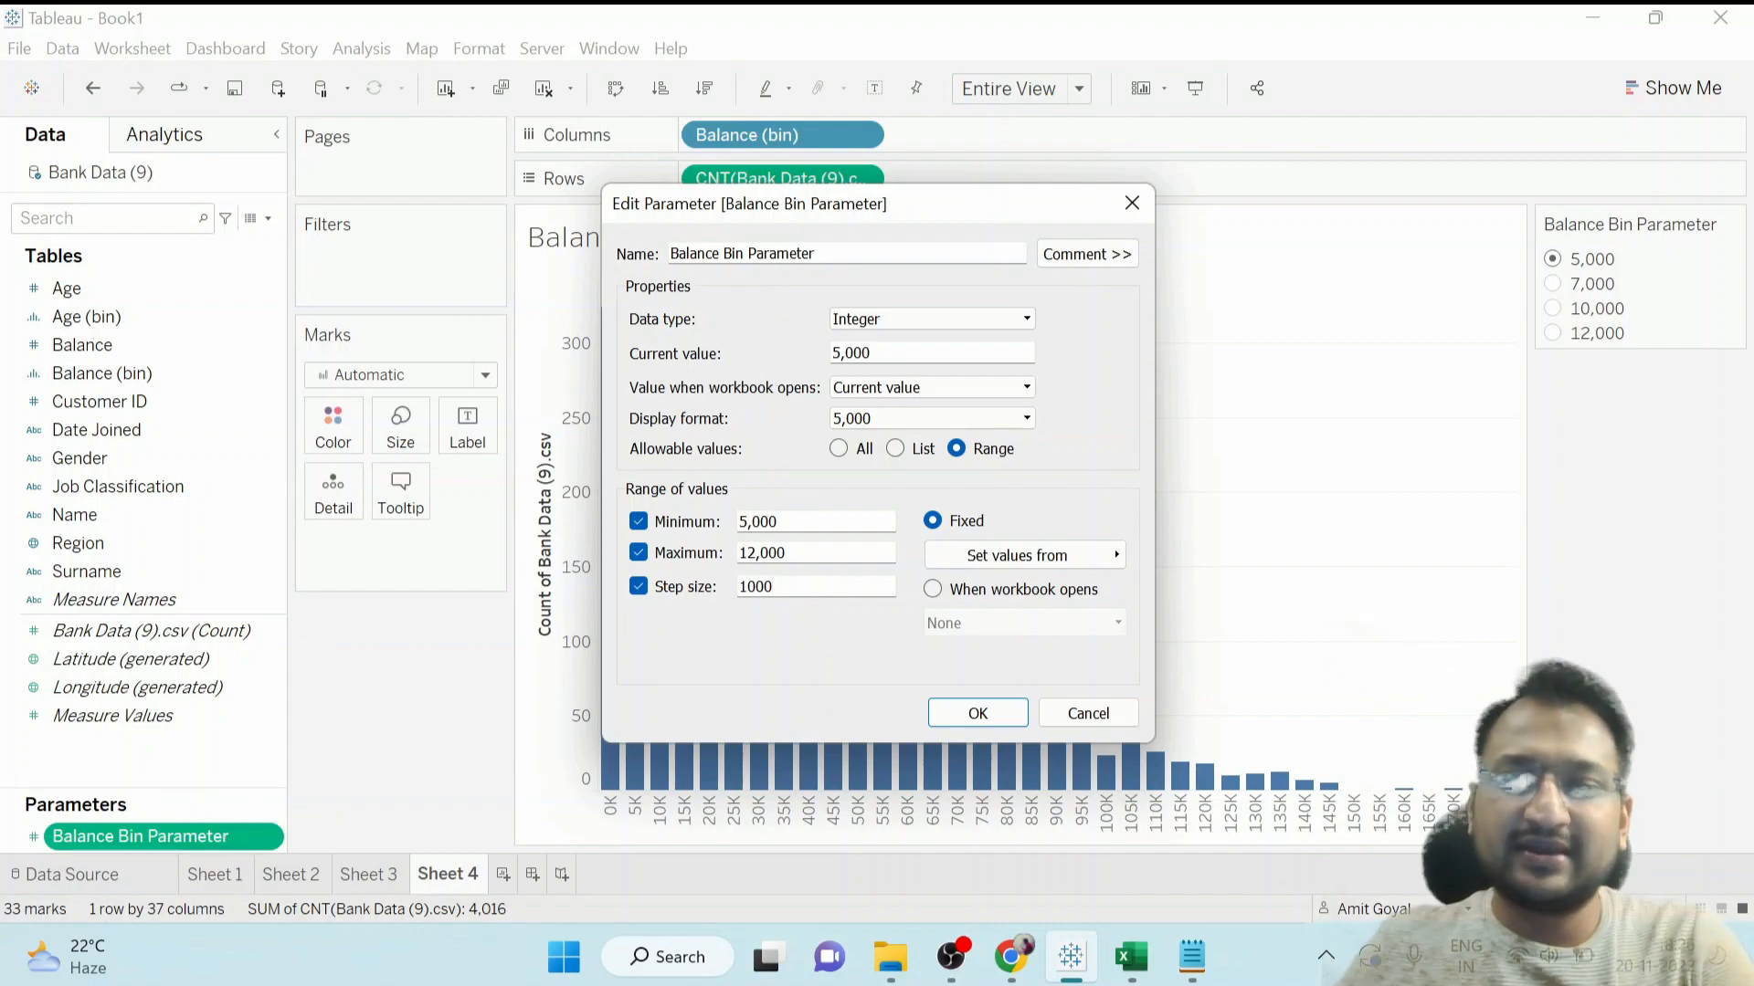
left_click(994, 718)
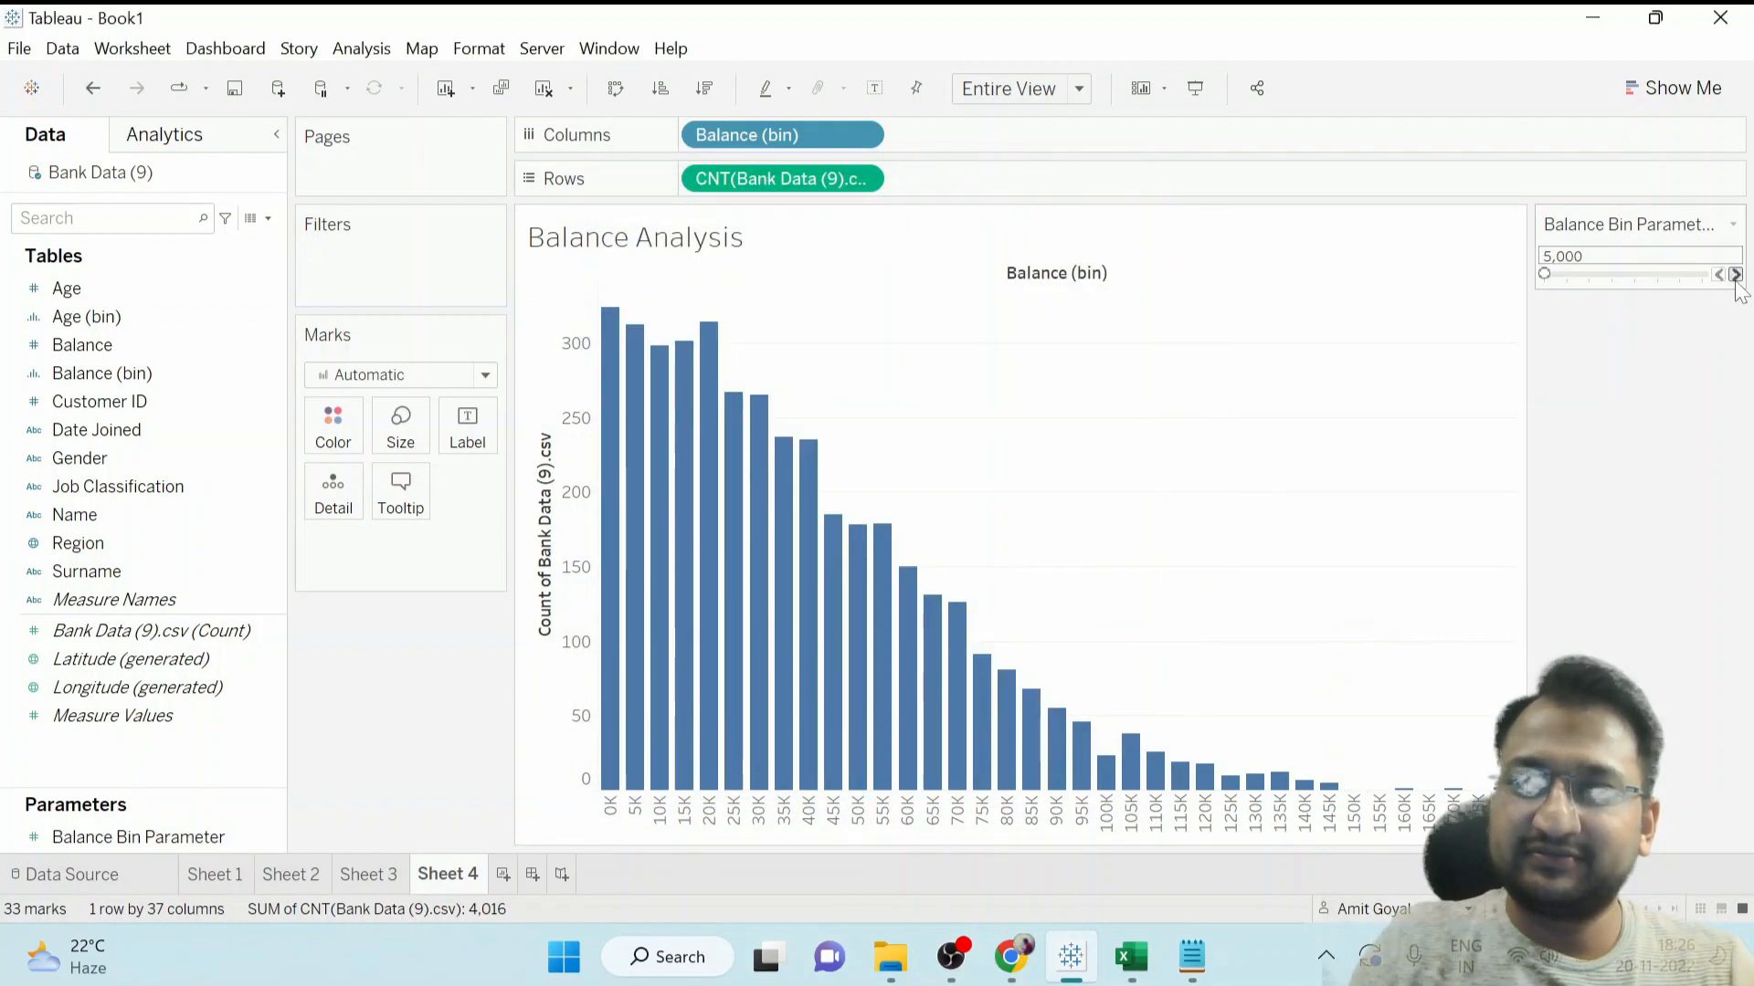
Step the Balance Bin Parameter slider up to 9,000.
left_click(1735, 274)
left_click(1735, 274)
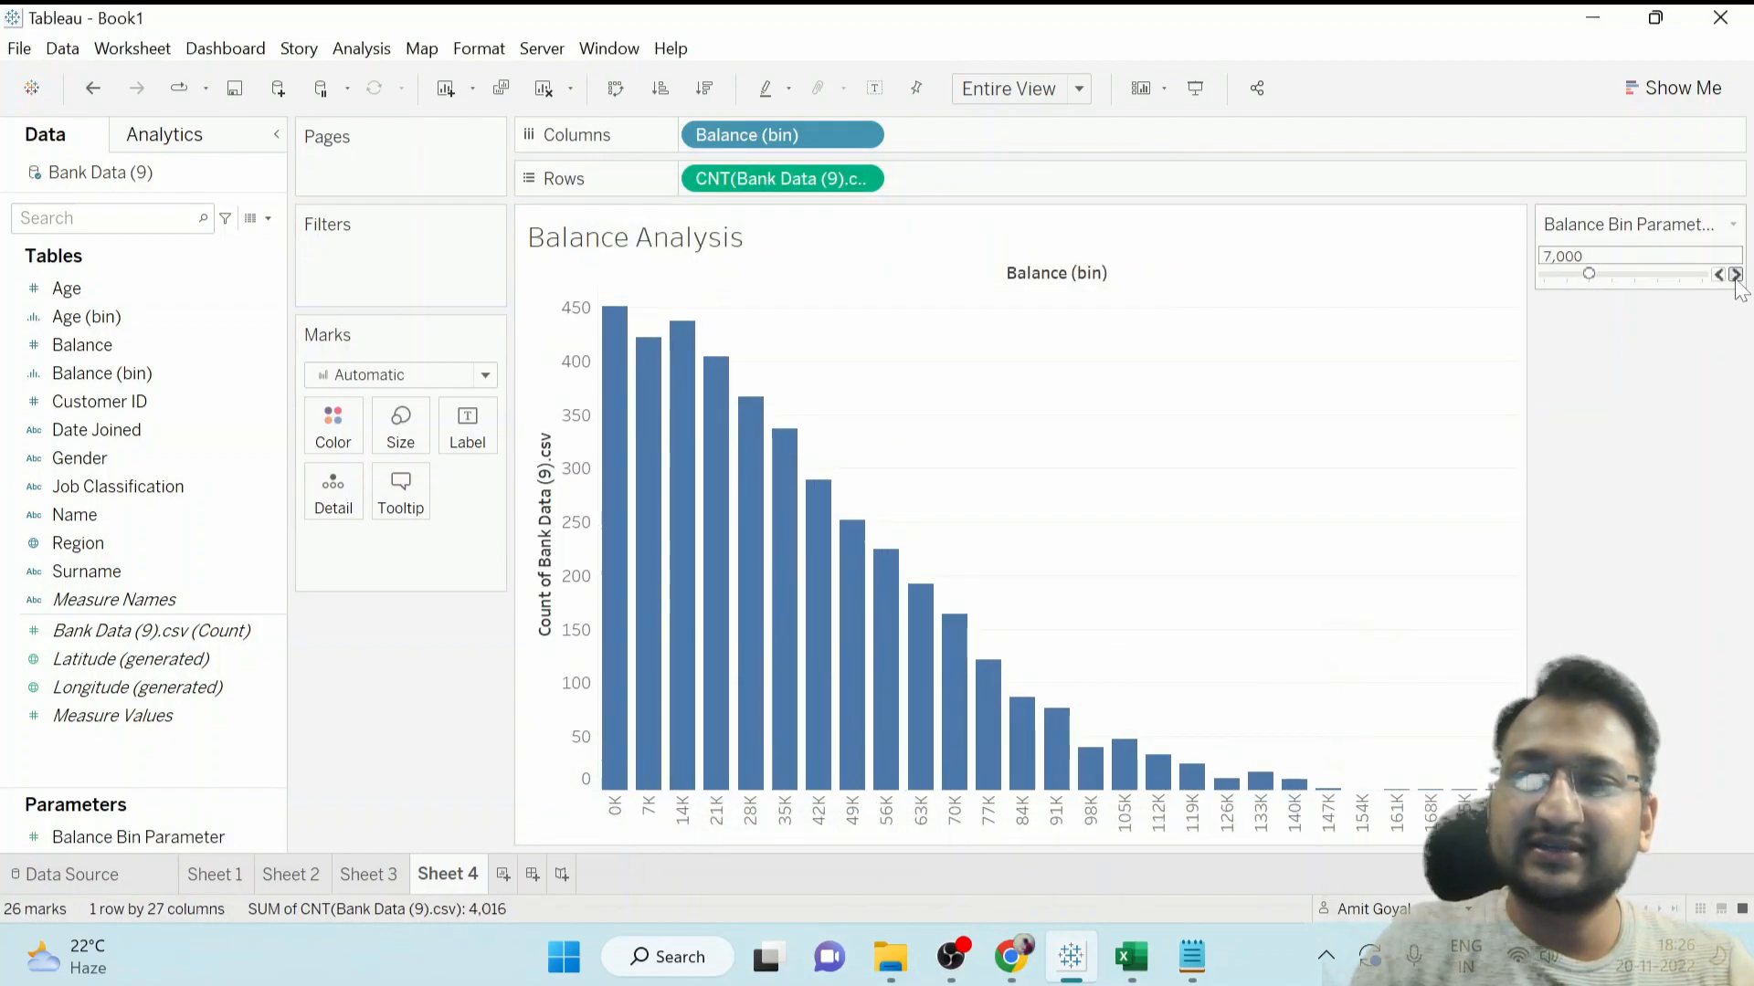
left_click(1735, 274)
left_click(1736, 274)
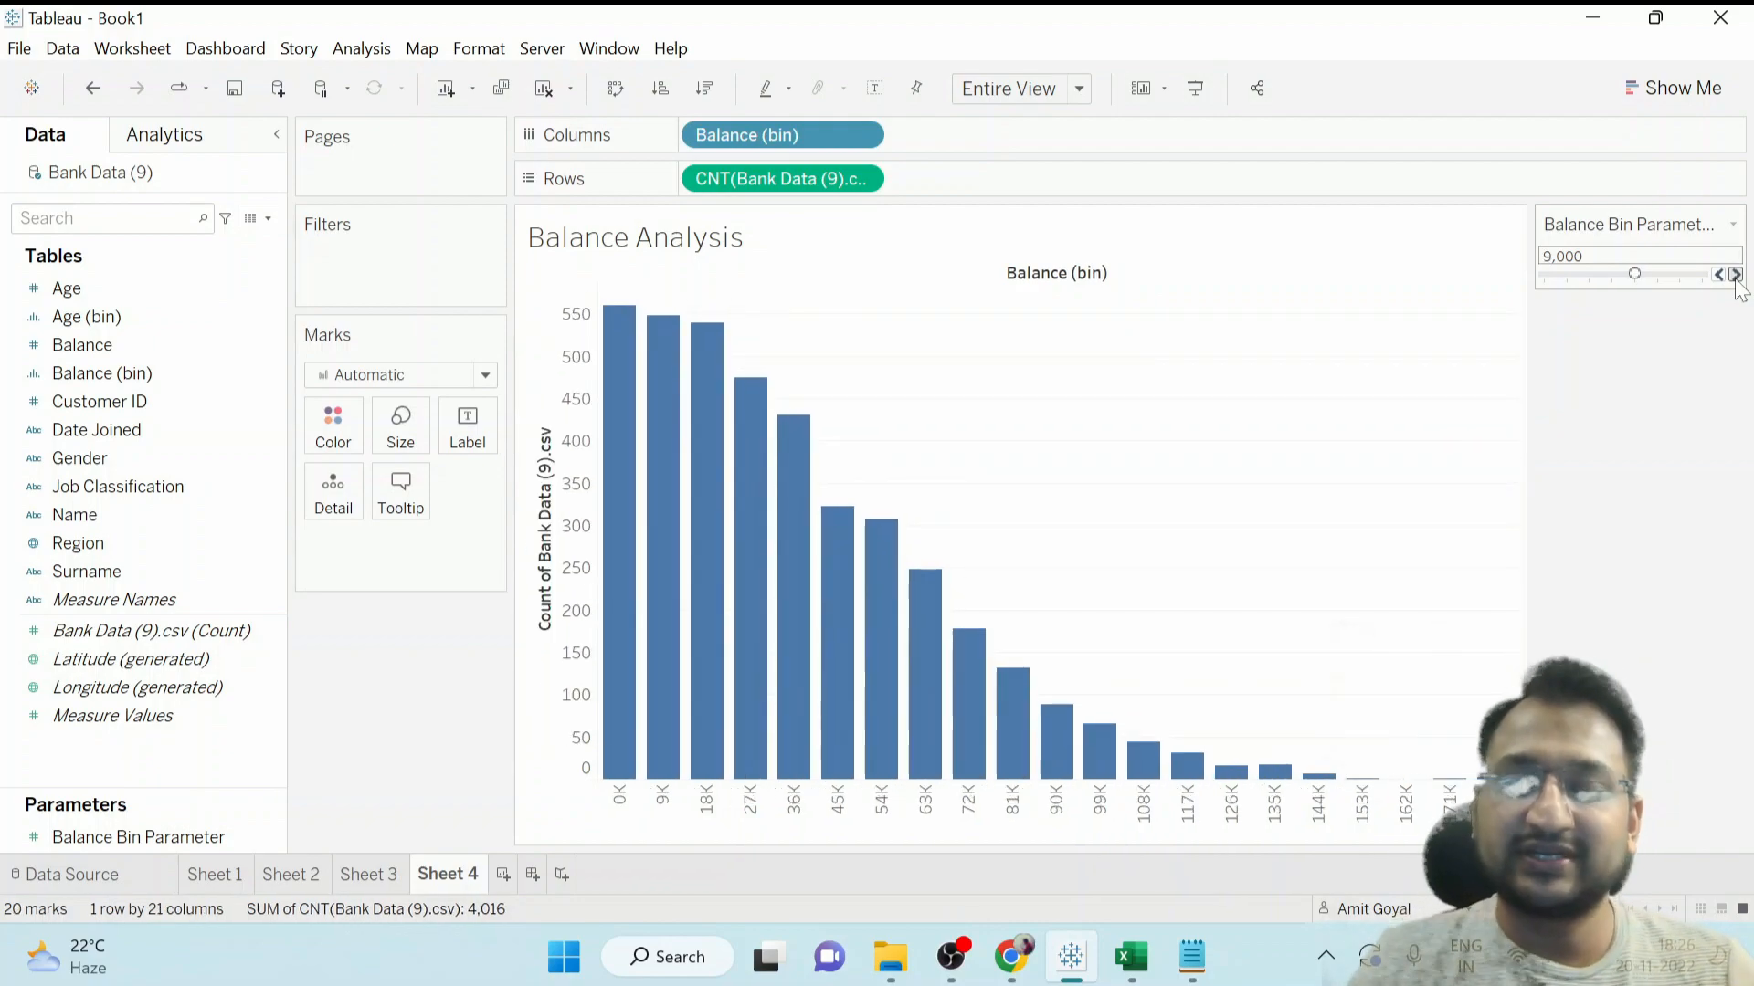
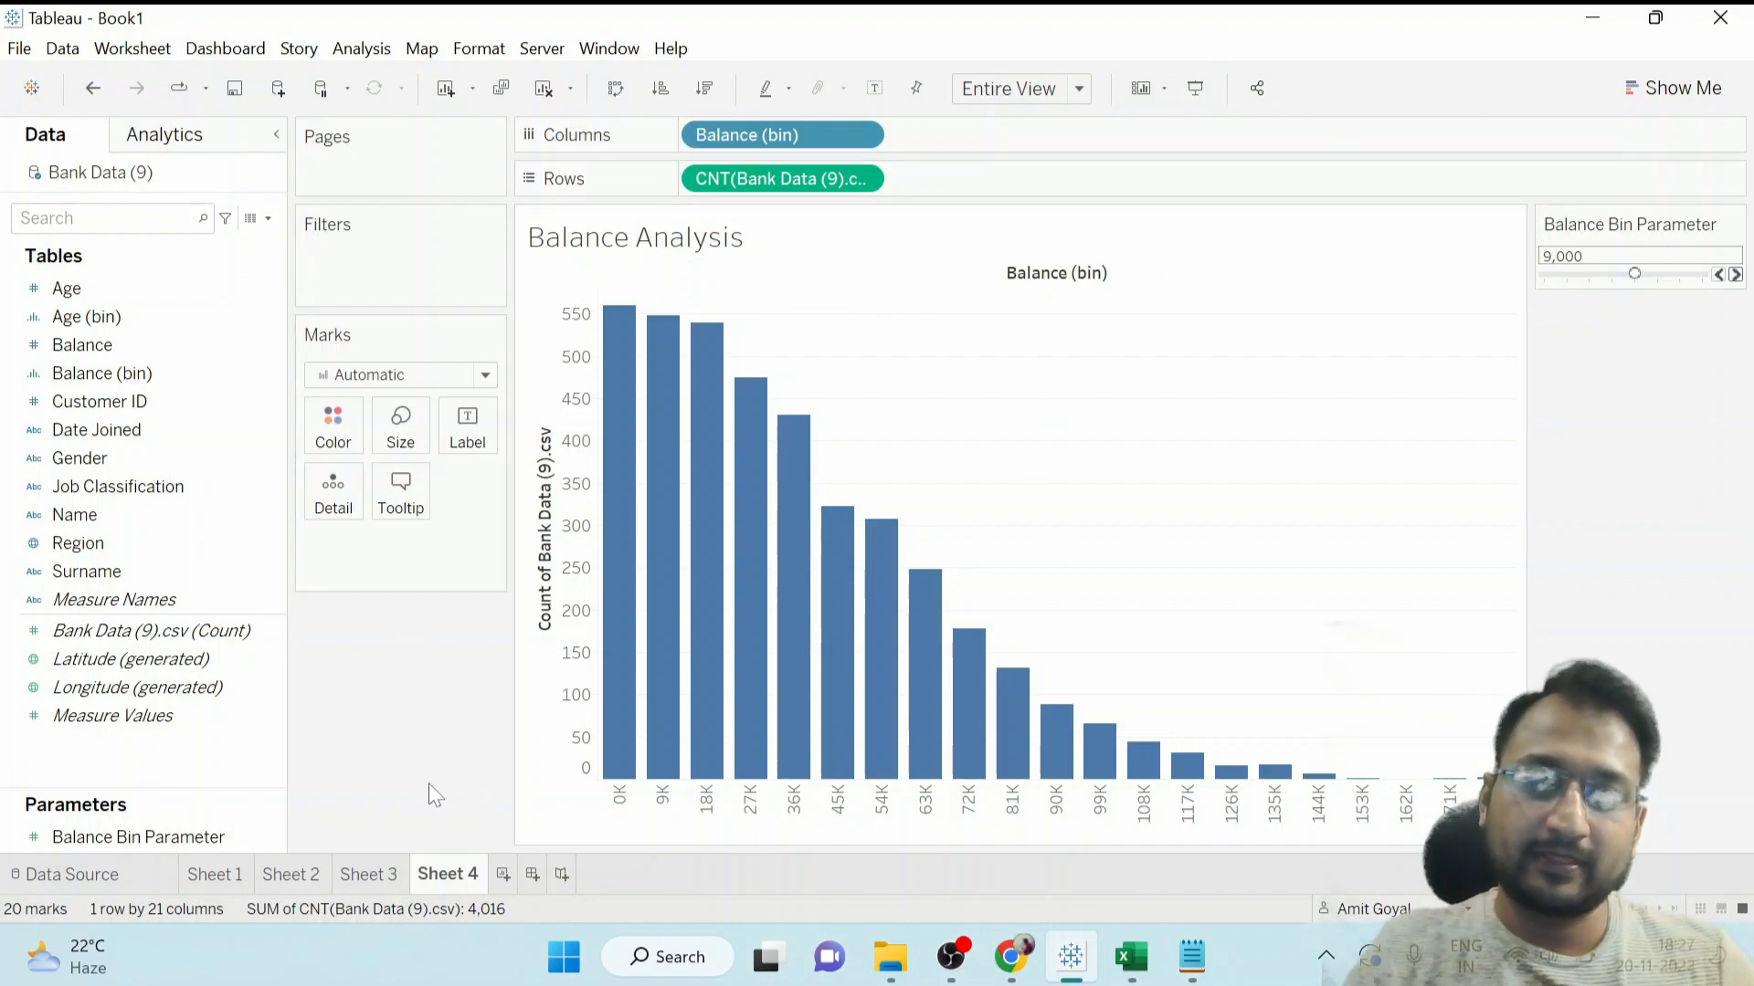
Add a new worksheet and title it "Job Classification Analysis".
left_click(503, 875)
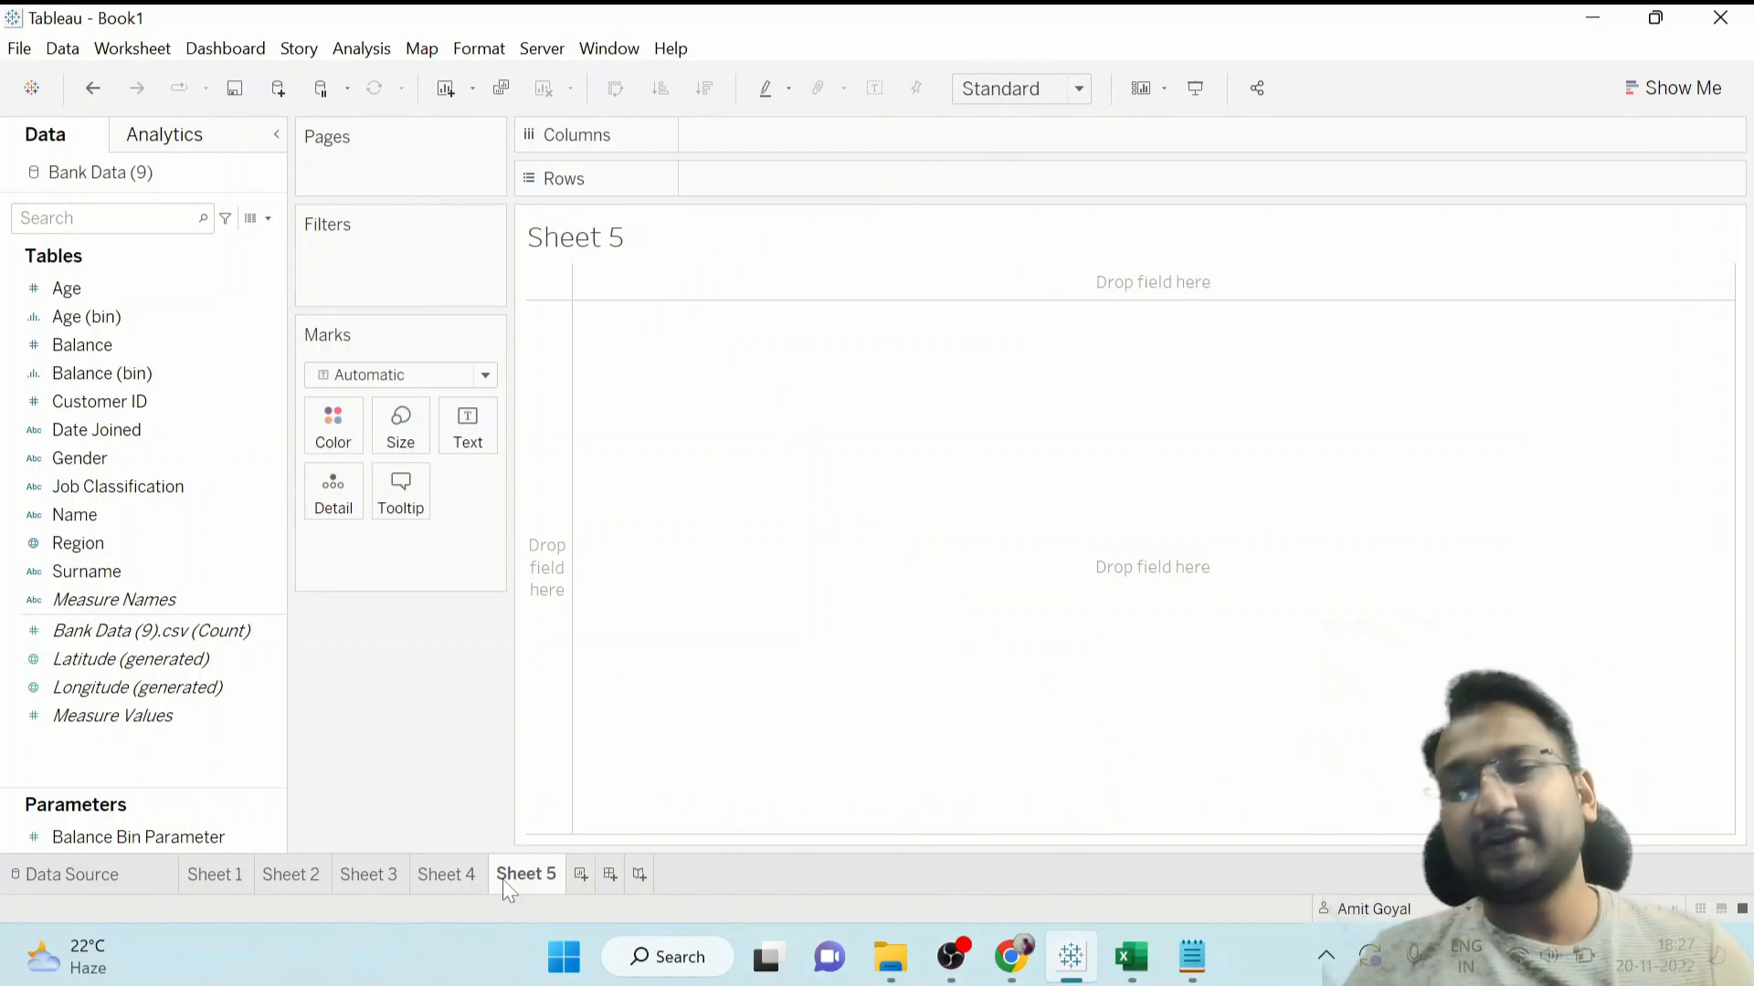
double_click(598, 252)
key("ctrl+a")
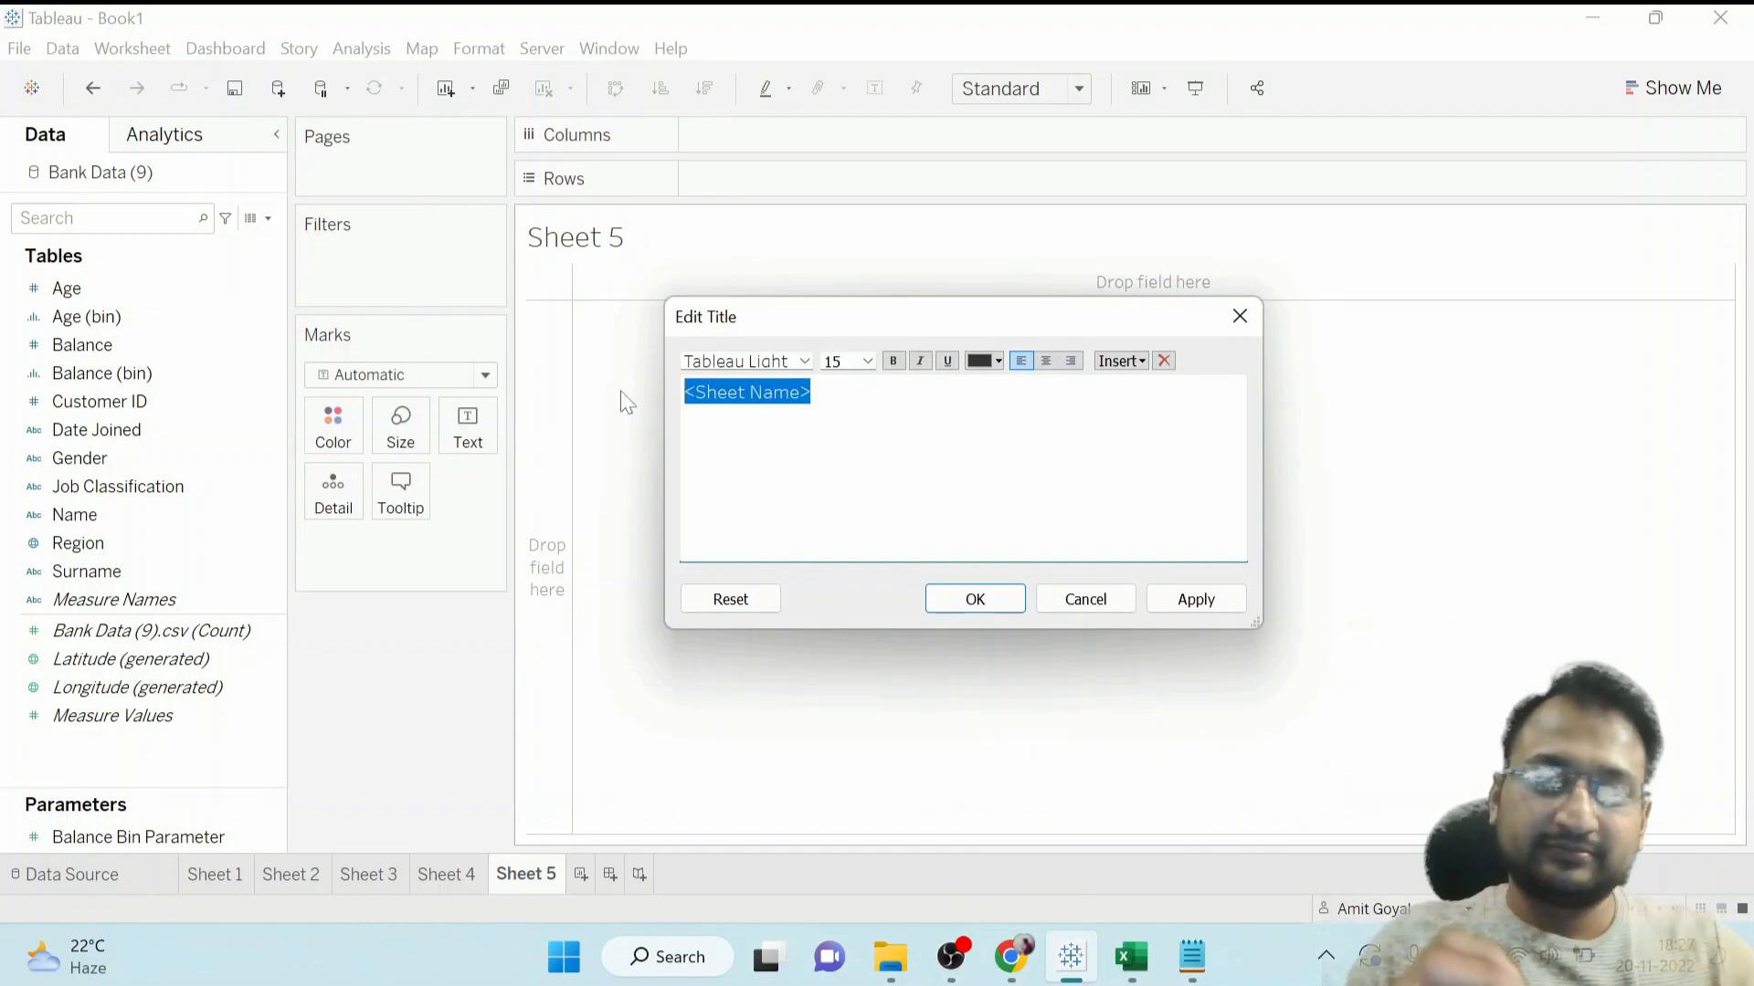
type("Job C")
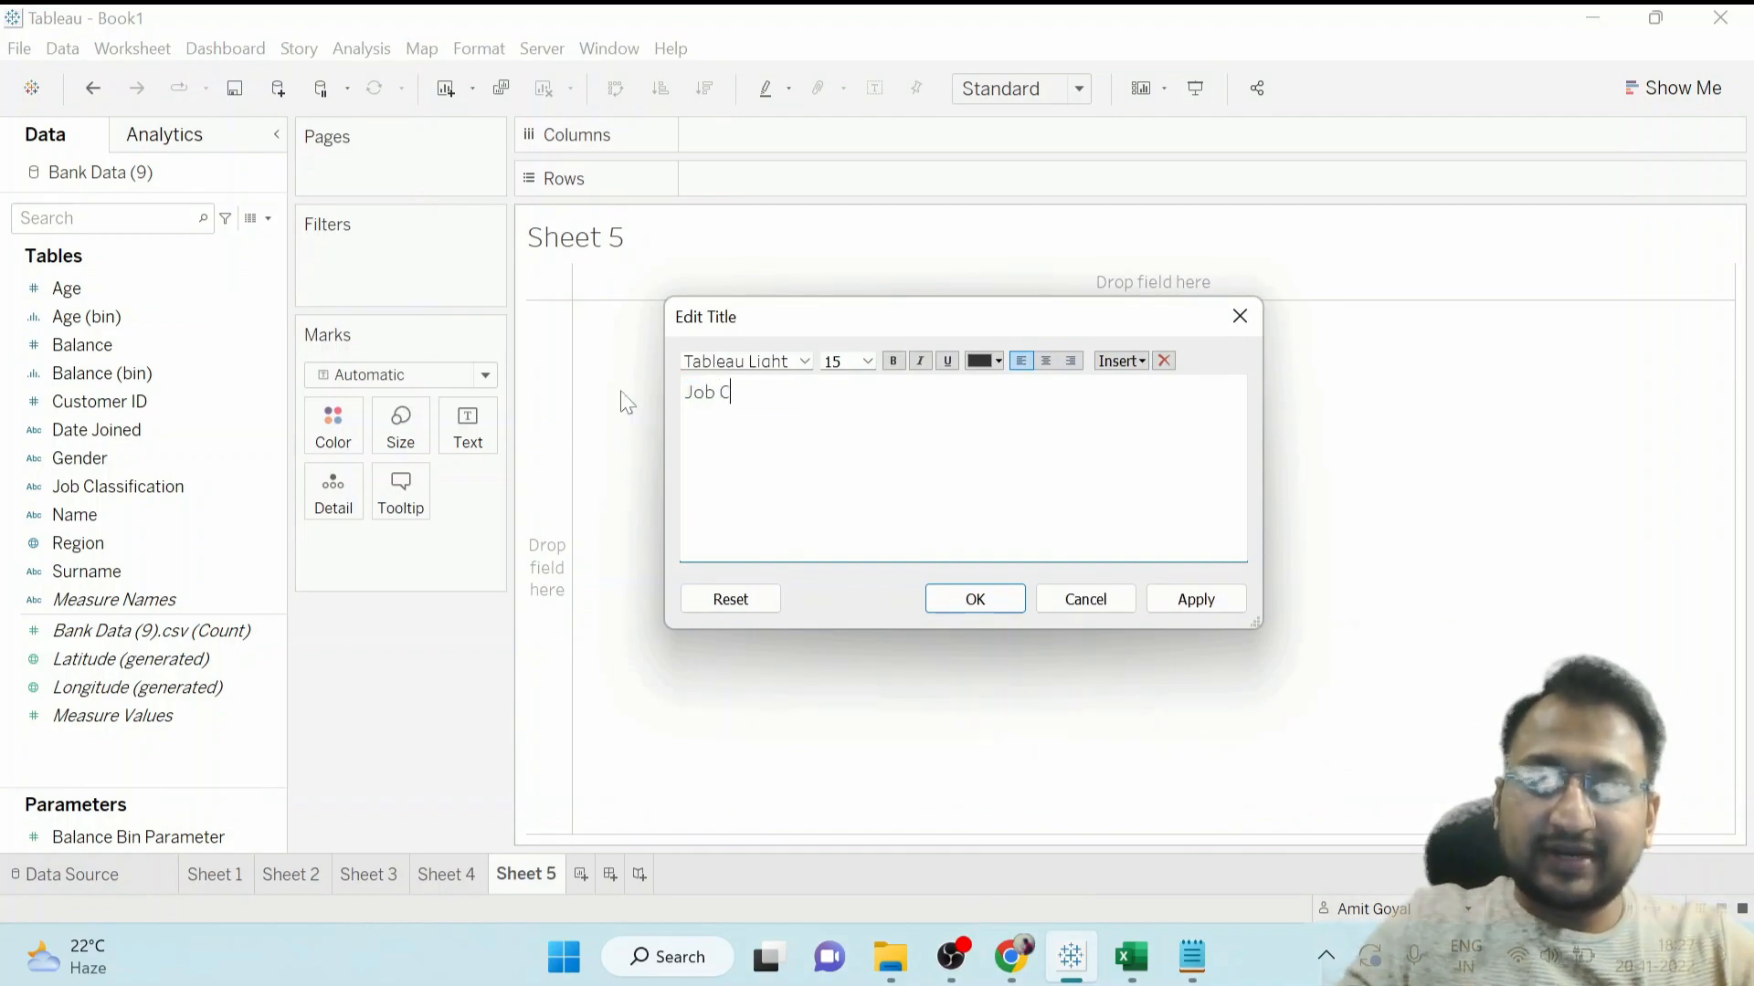
type("lassification Analysis")
left_click(1188, 601)
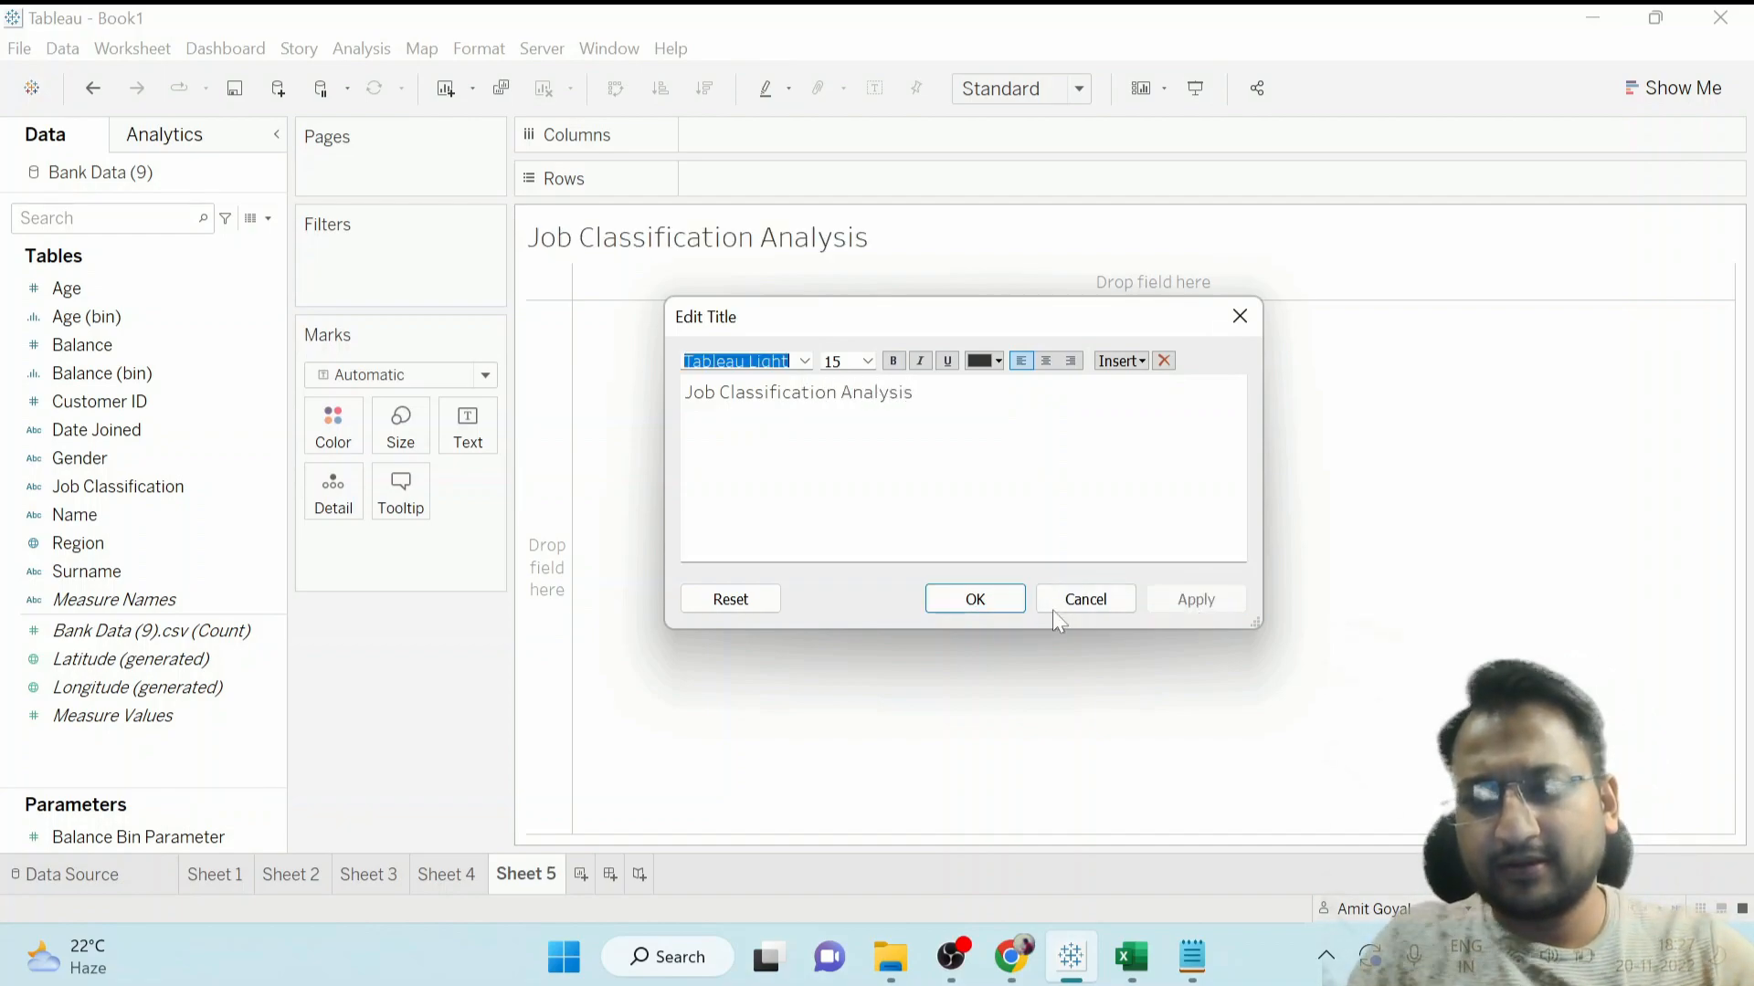
left_click(994, 603)
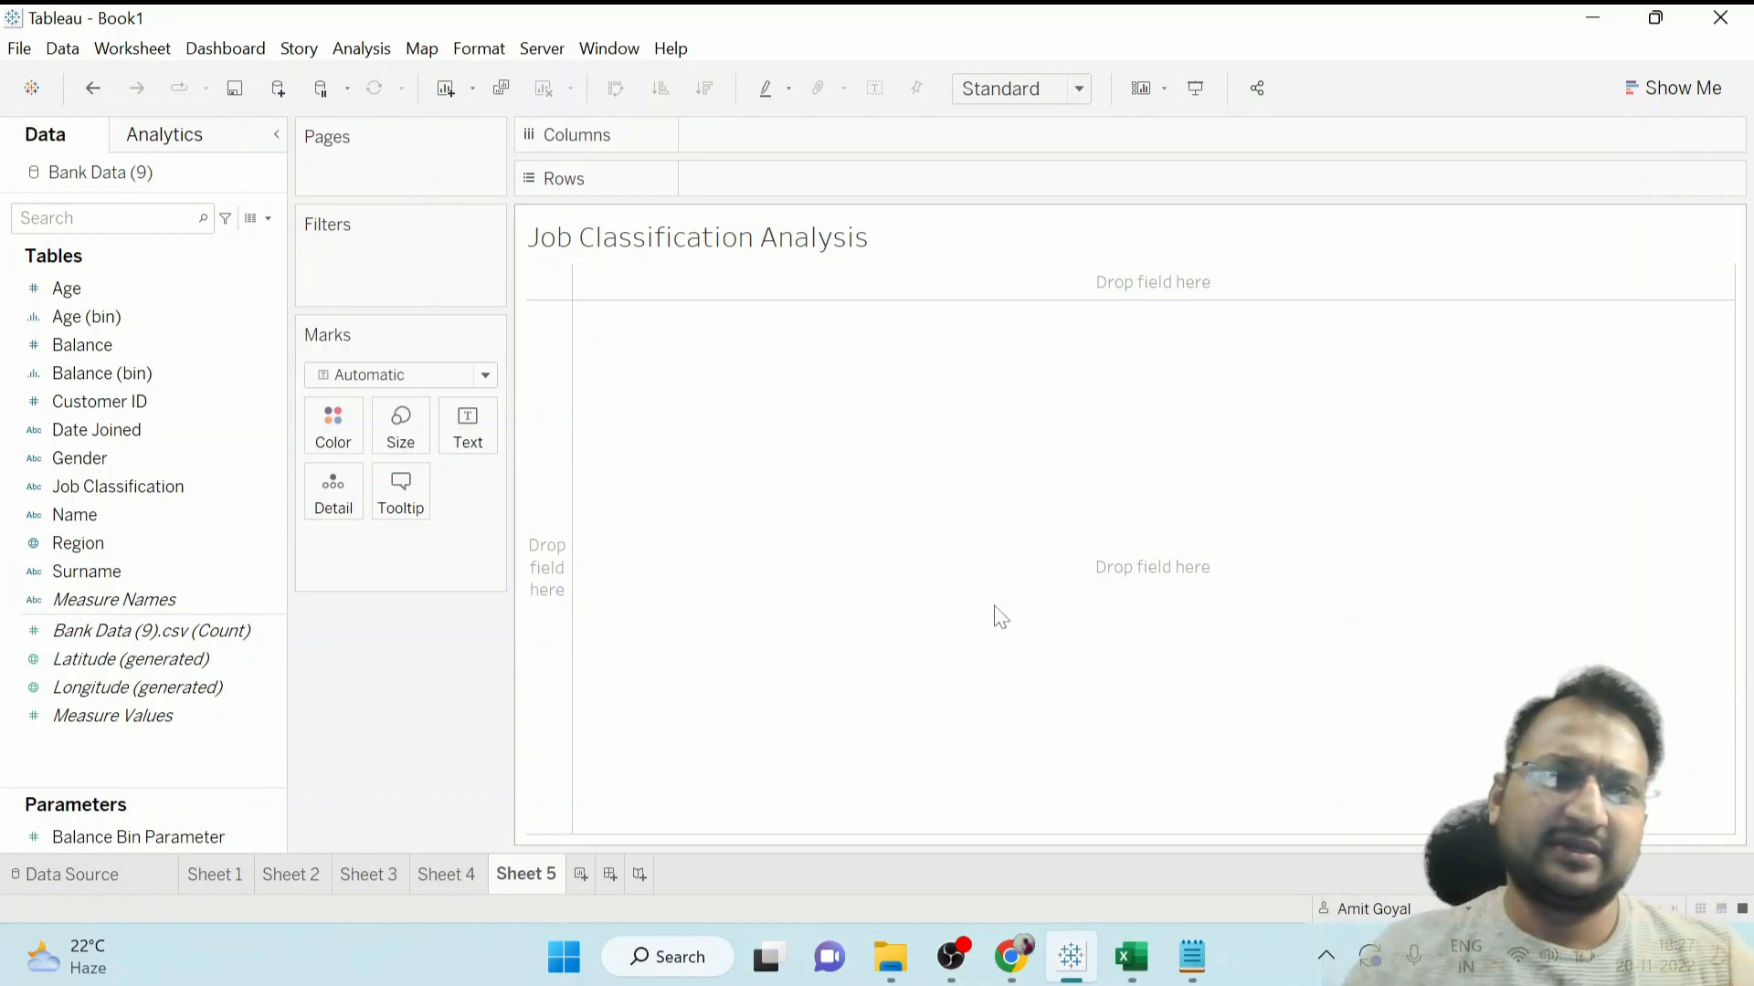
Build a bar chart of the Bank Data (9).csv count by Job Classification, with Job Classification as columns.
left_click_drag(110, 489, 771, 133)
left_click(223, 573)
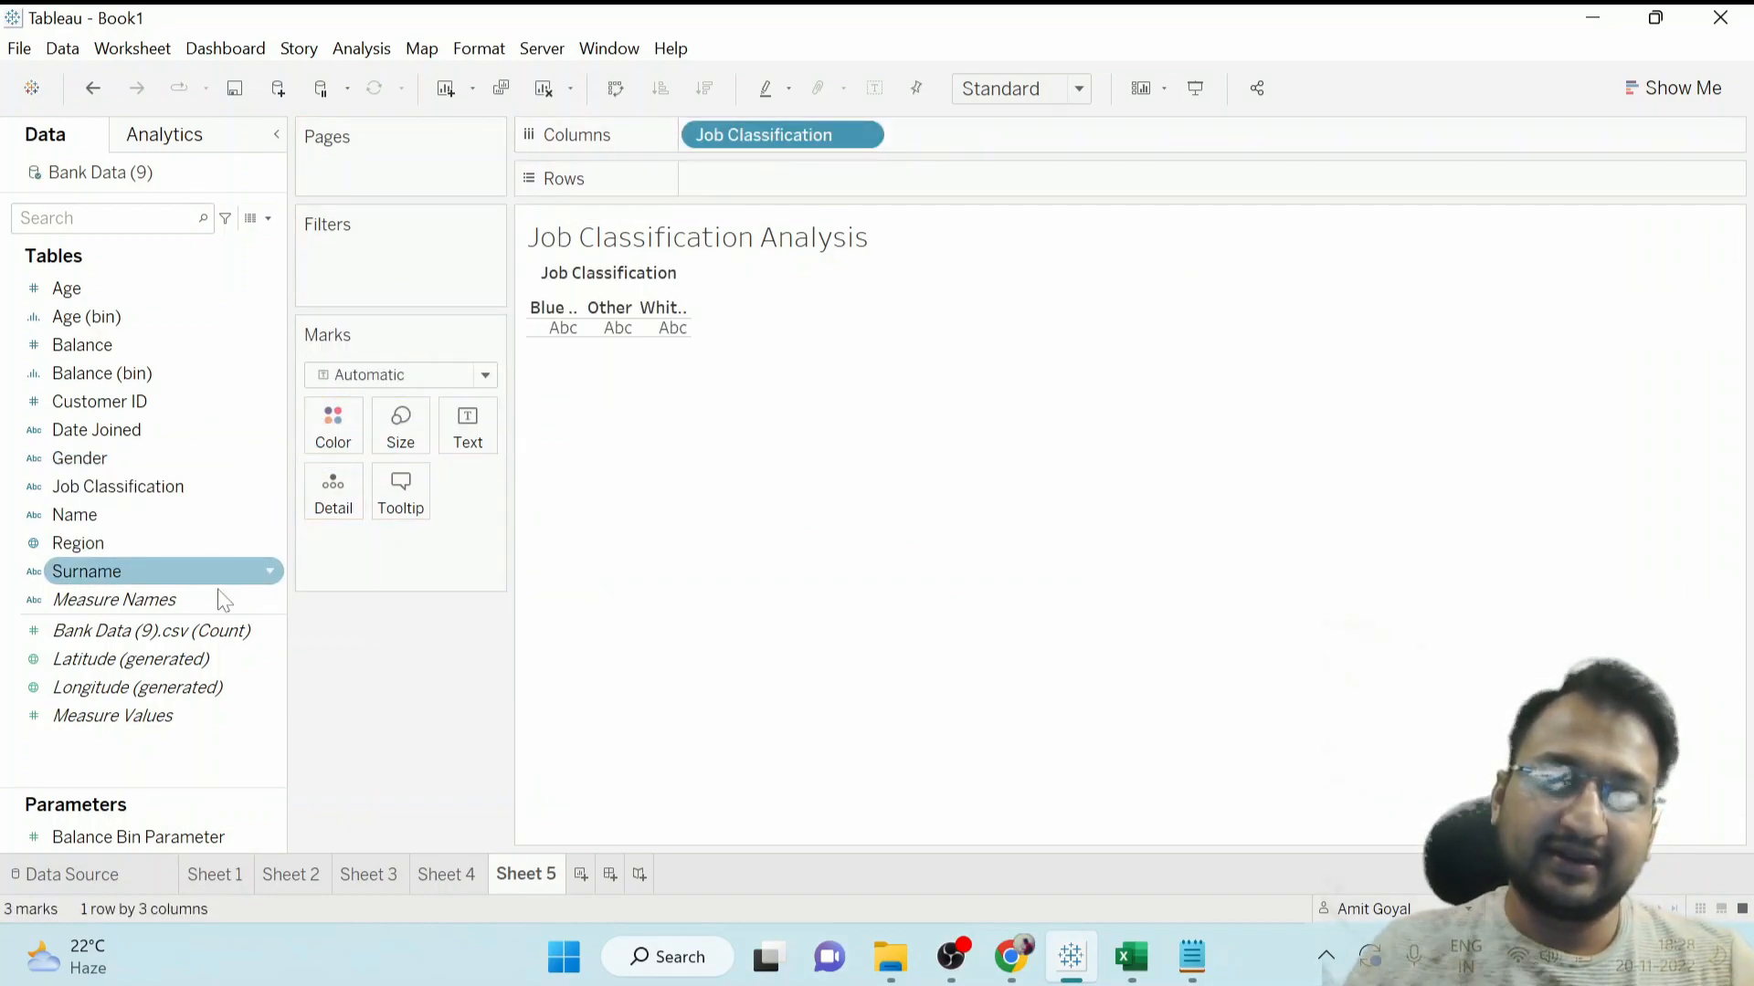
left_click(115, 635)
left_click_drag(113, 647, 757, 192)
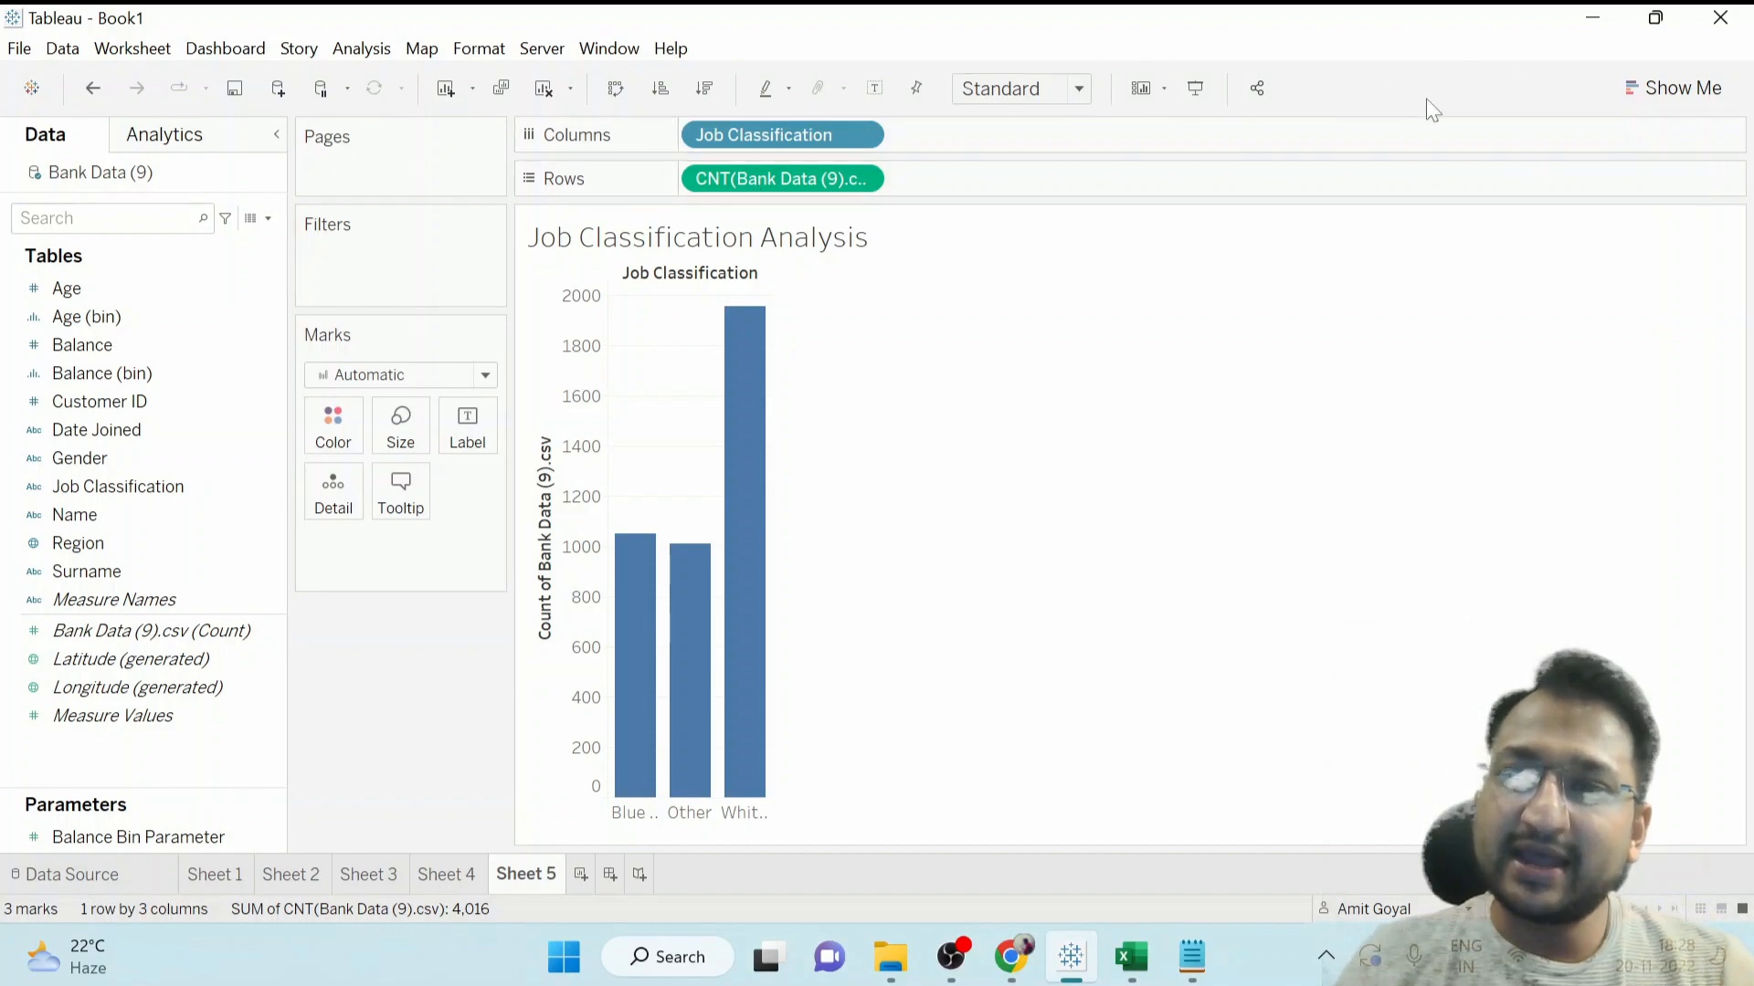
Convert the Job Classification bar chart to a treemap and fit it to Entire View.
left_click(1670, 89)
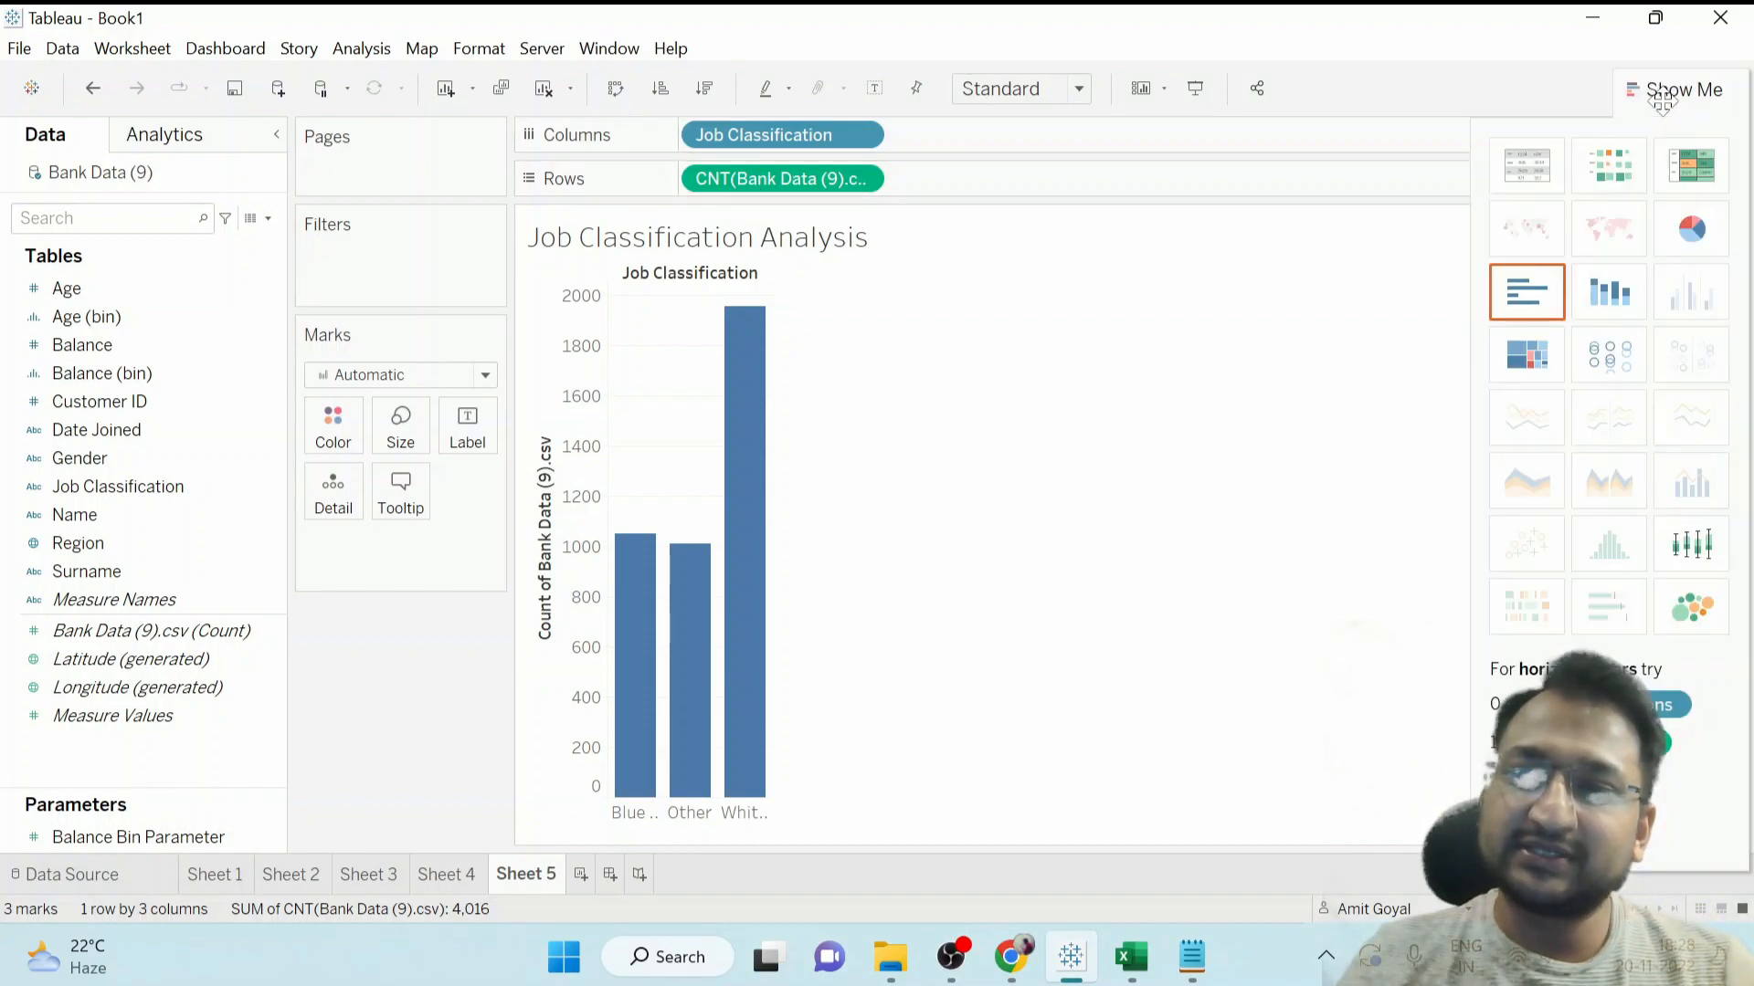
left_click(1526, 370)
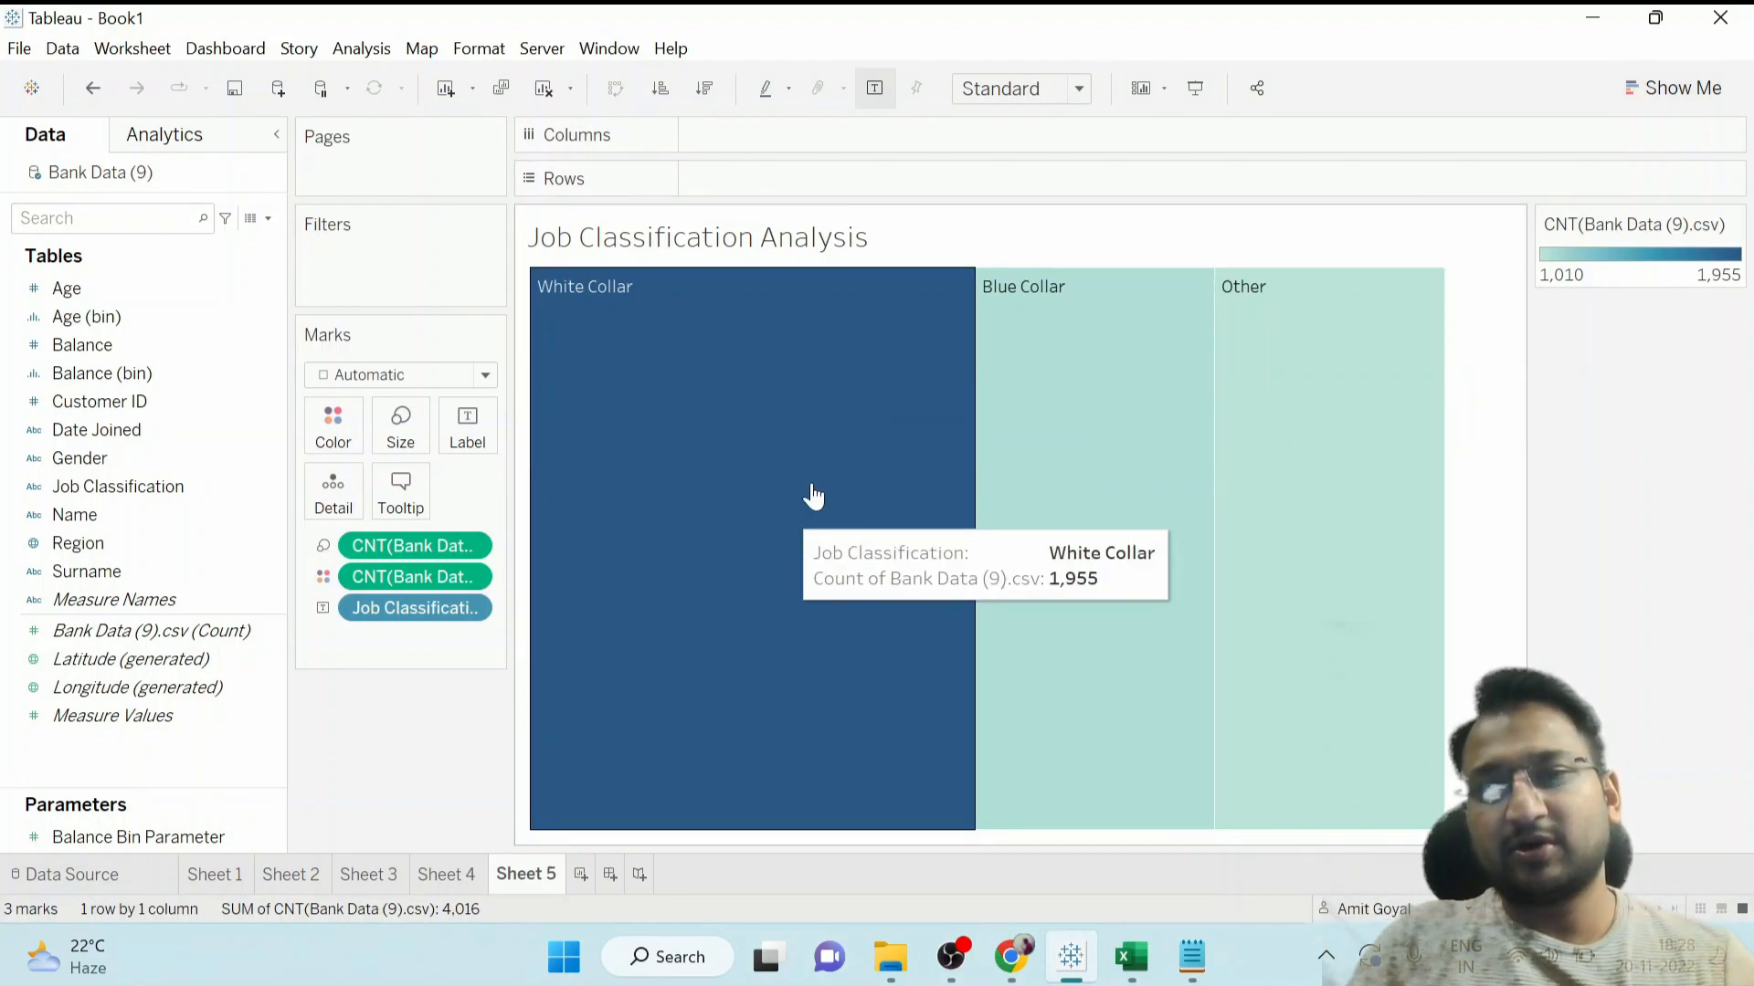
mouse_move(1106, 467)
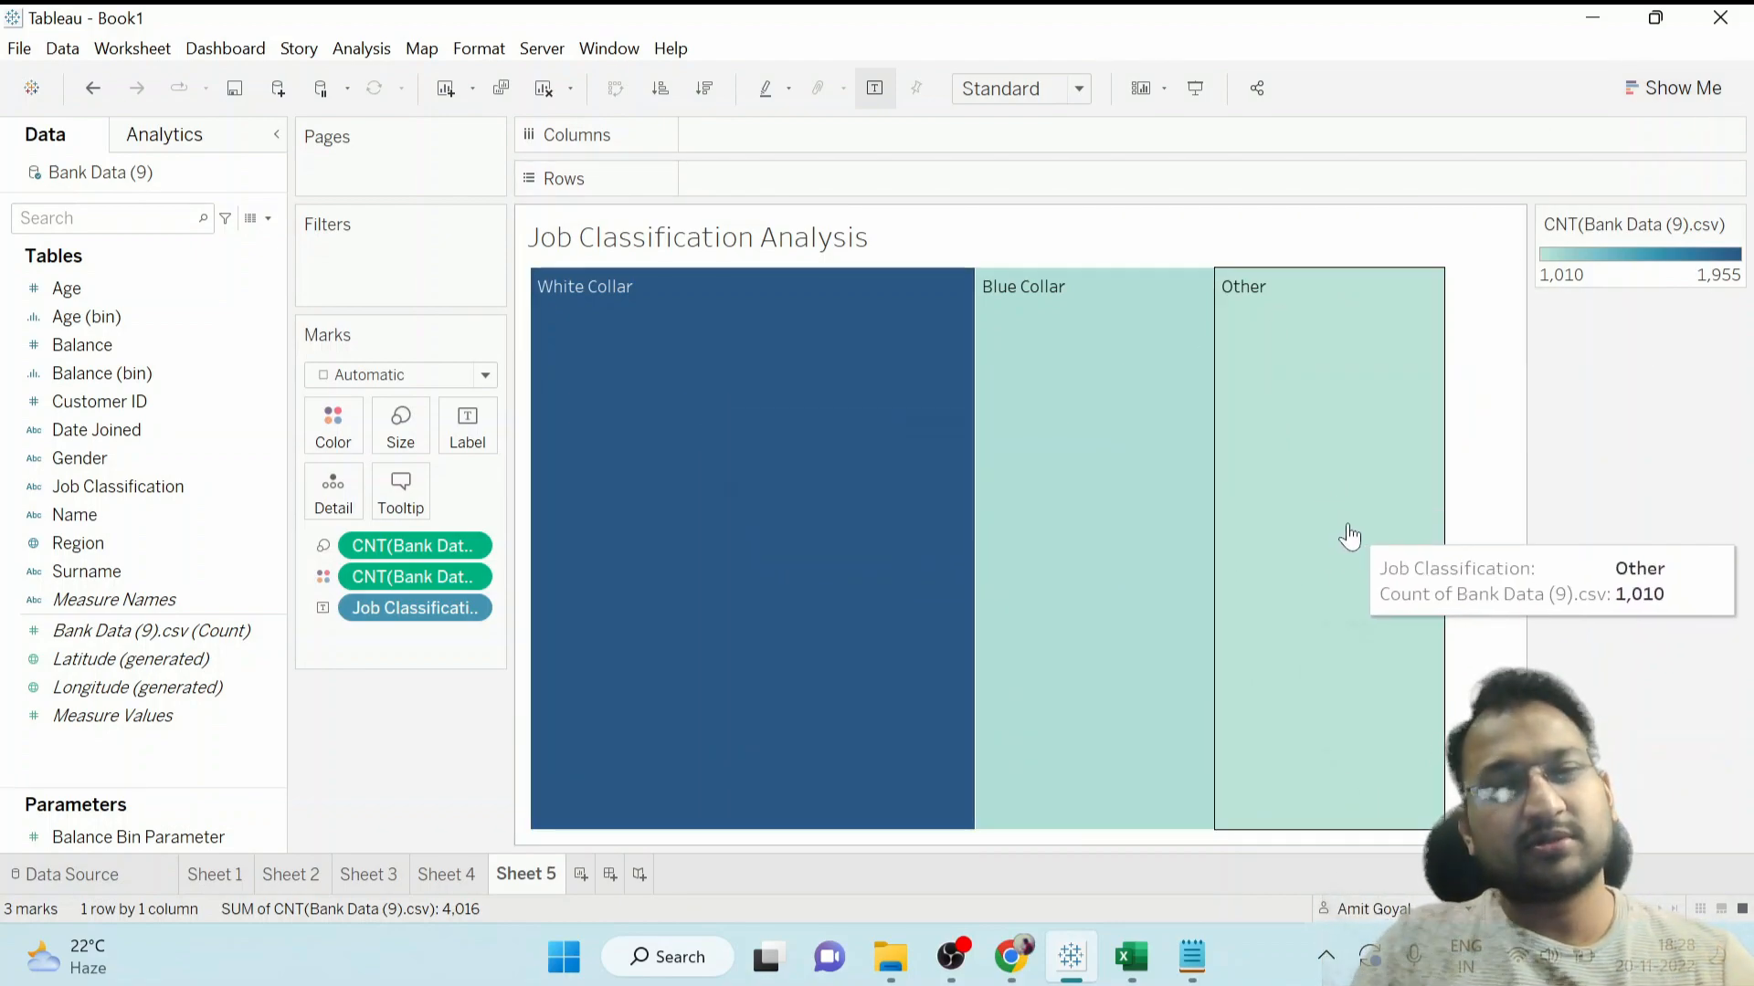
left_click(1019, 89)
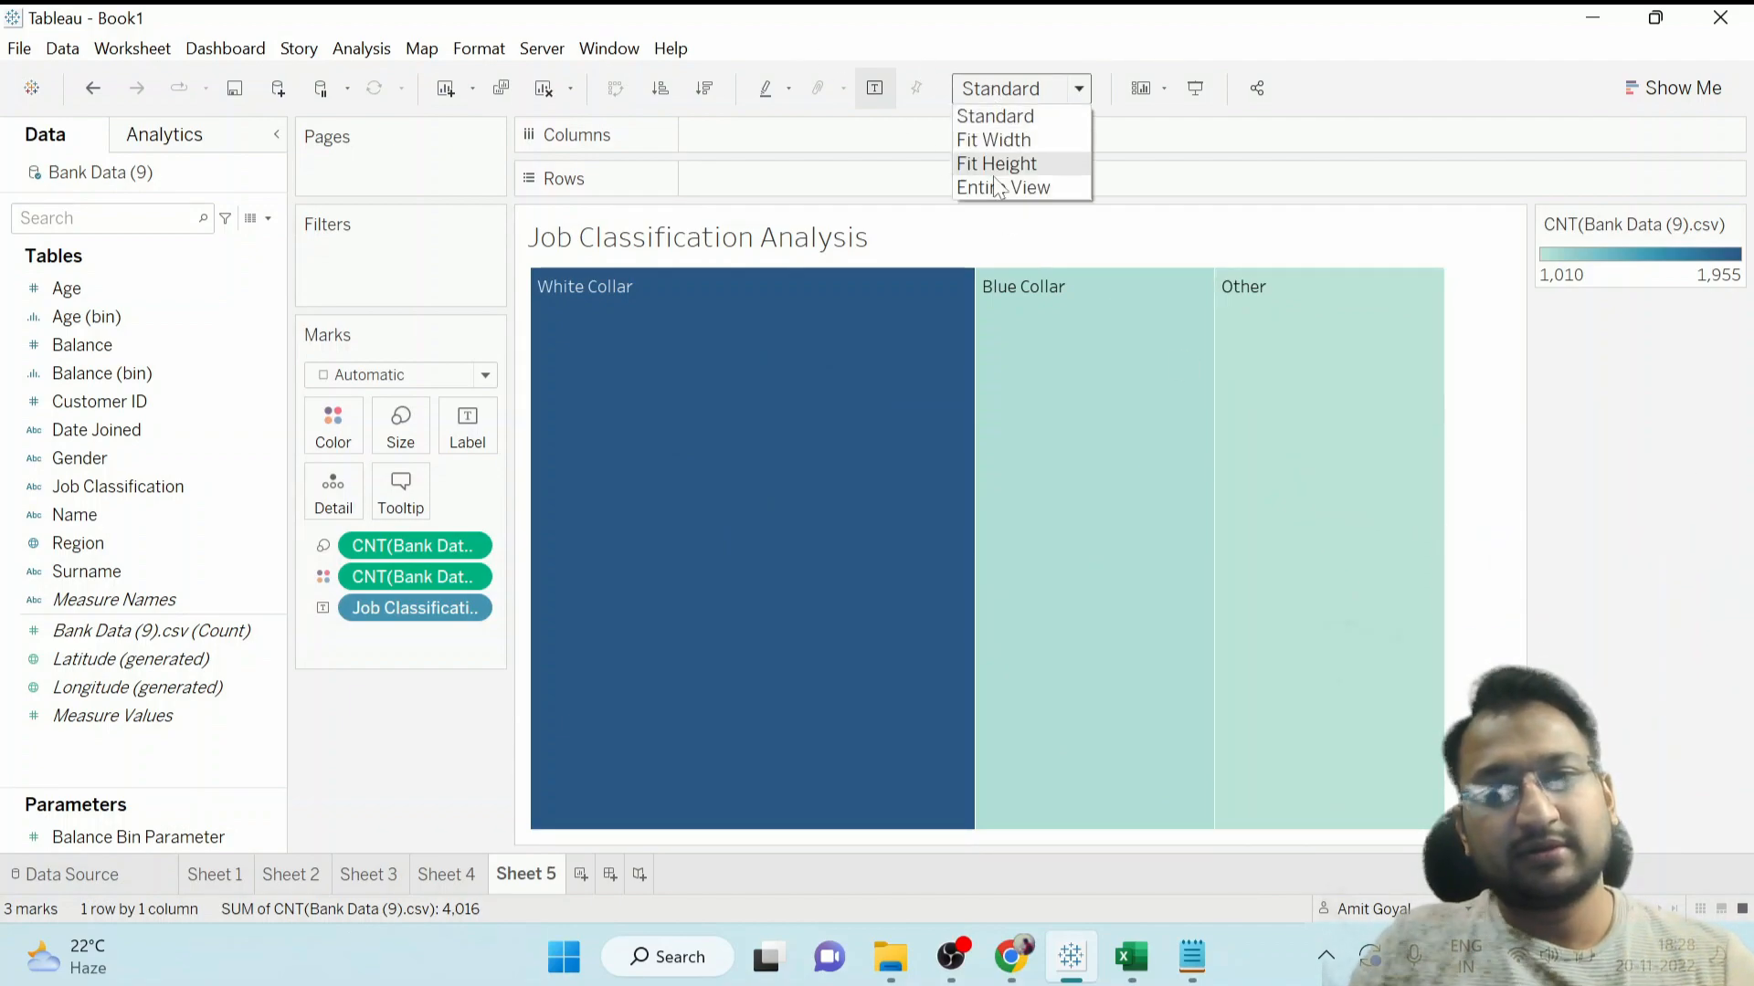
left_click(998, 187)
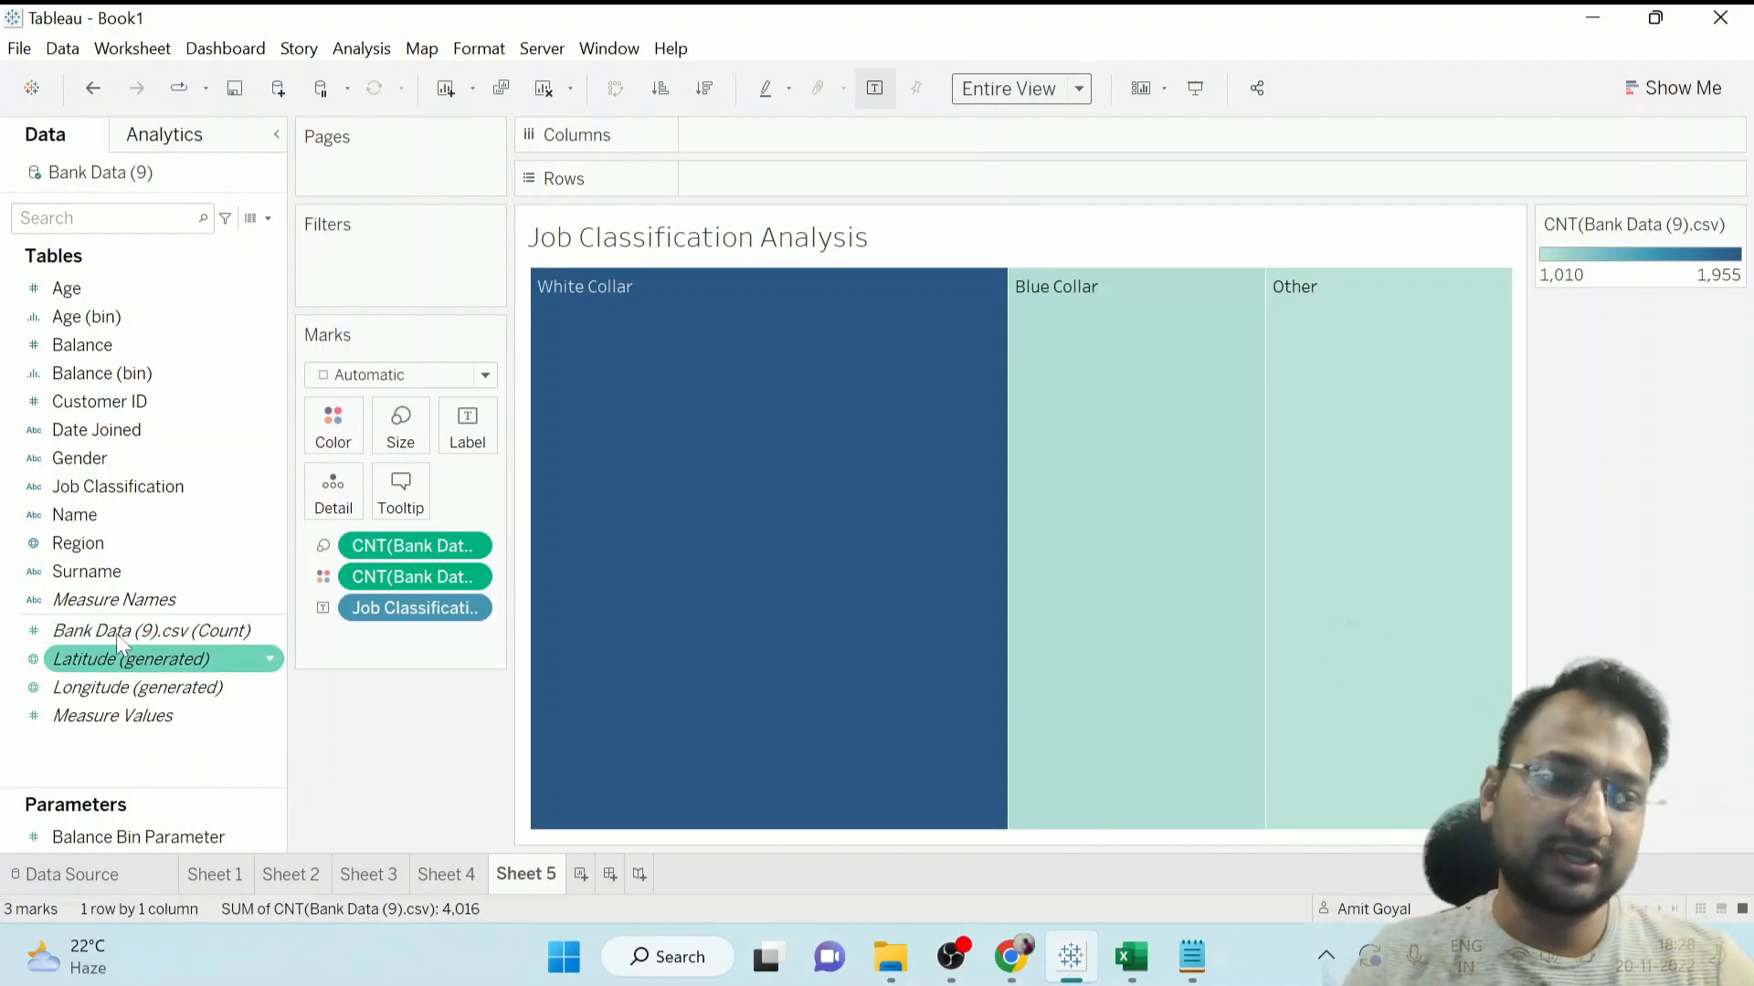
Label the treemap with the Bank Data (9).csv count, calculated as Percent of Total.
left_click_drag(119, 630, 470, 431)
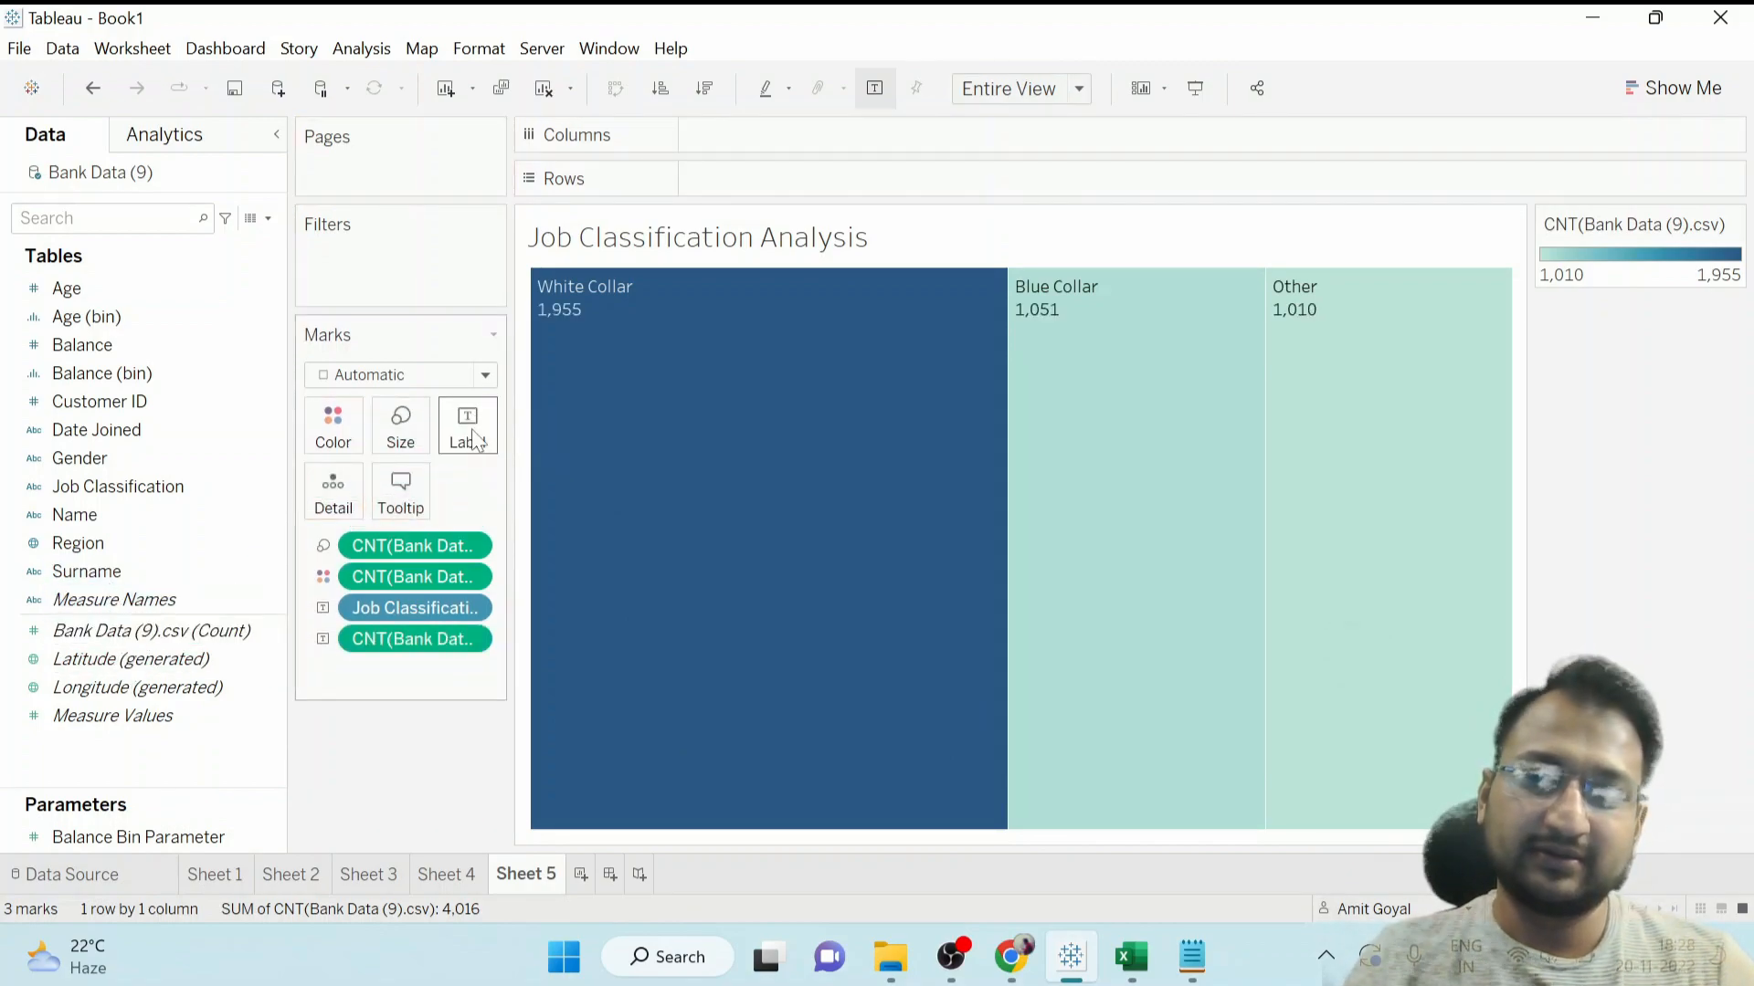
right_click(387, 642)
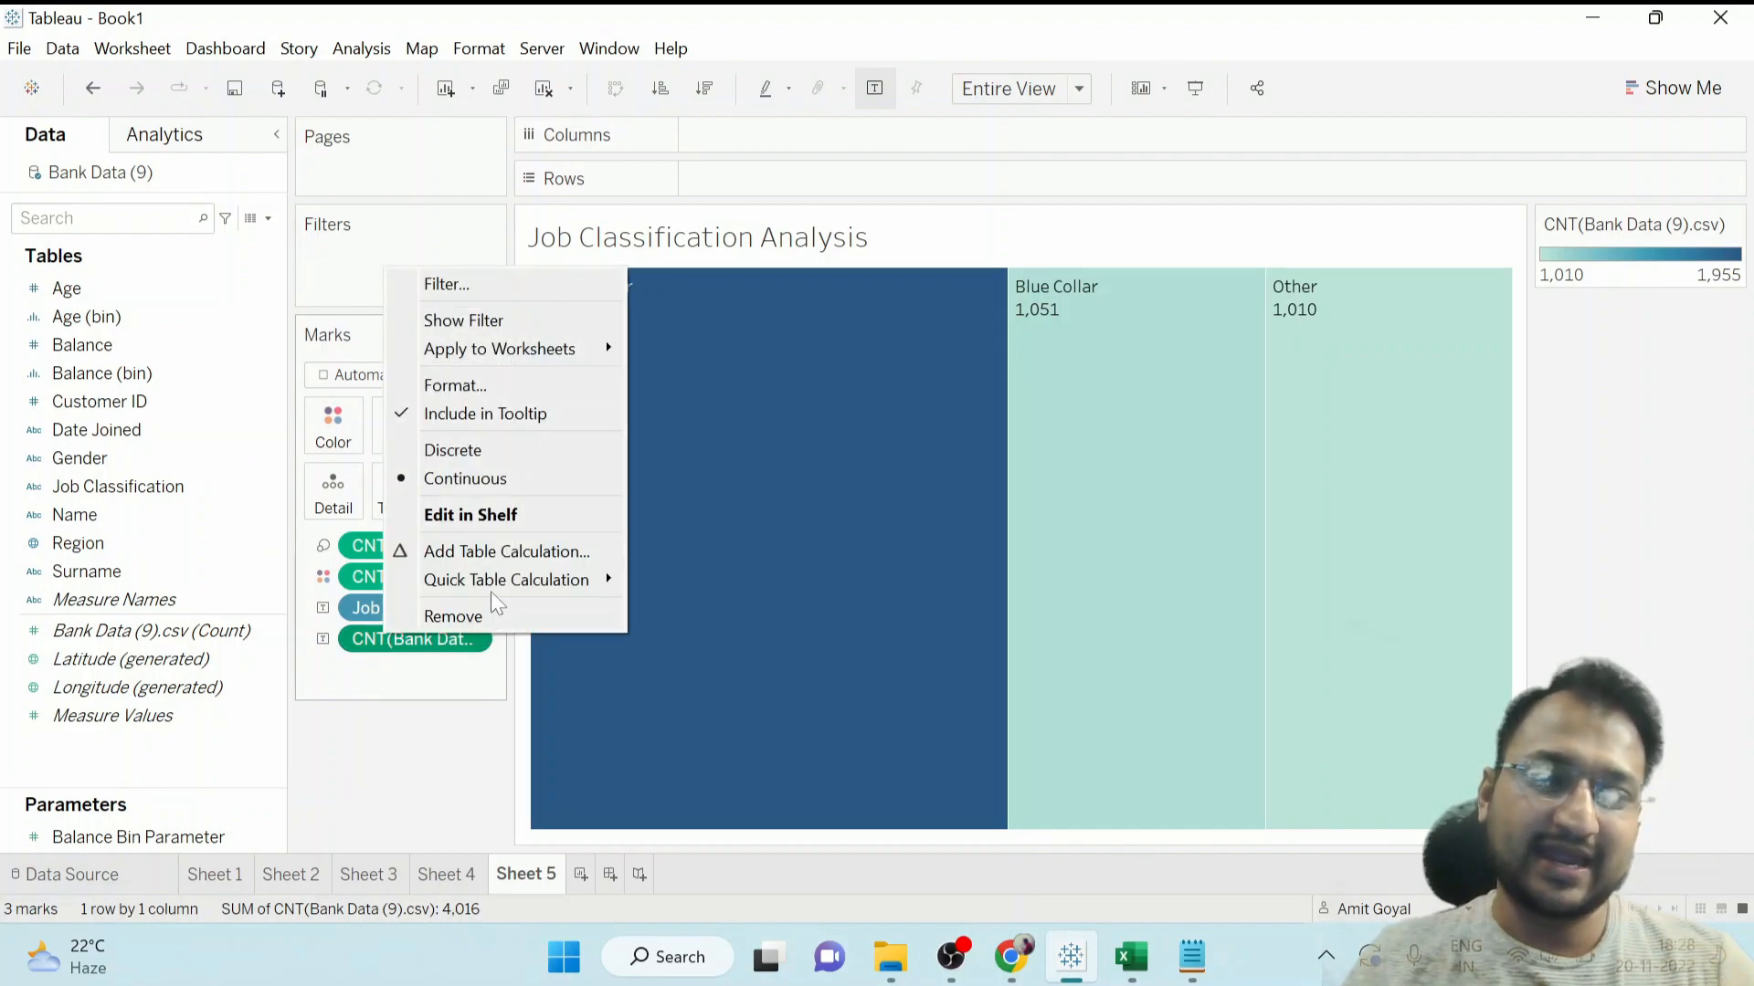
mouse_move(495, 592)
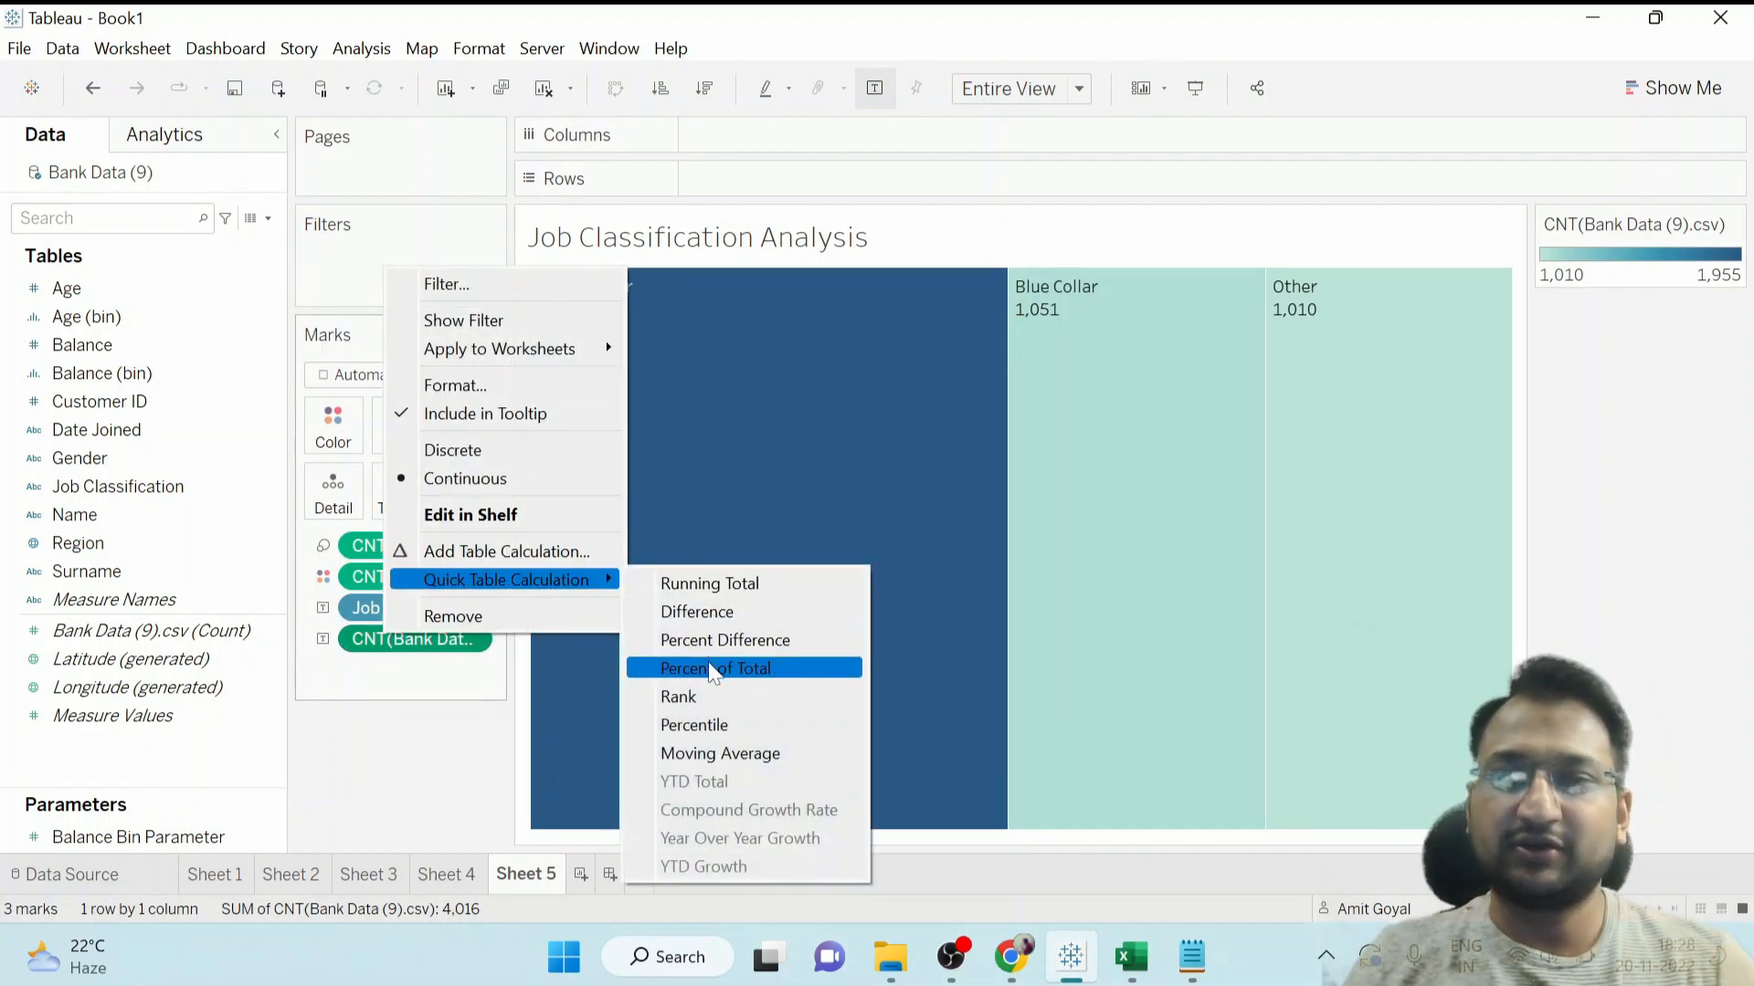
left_click(710, 666)
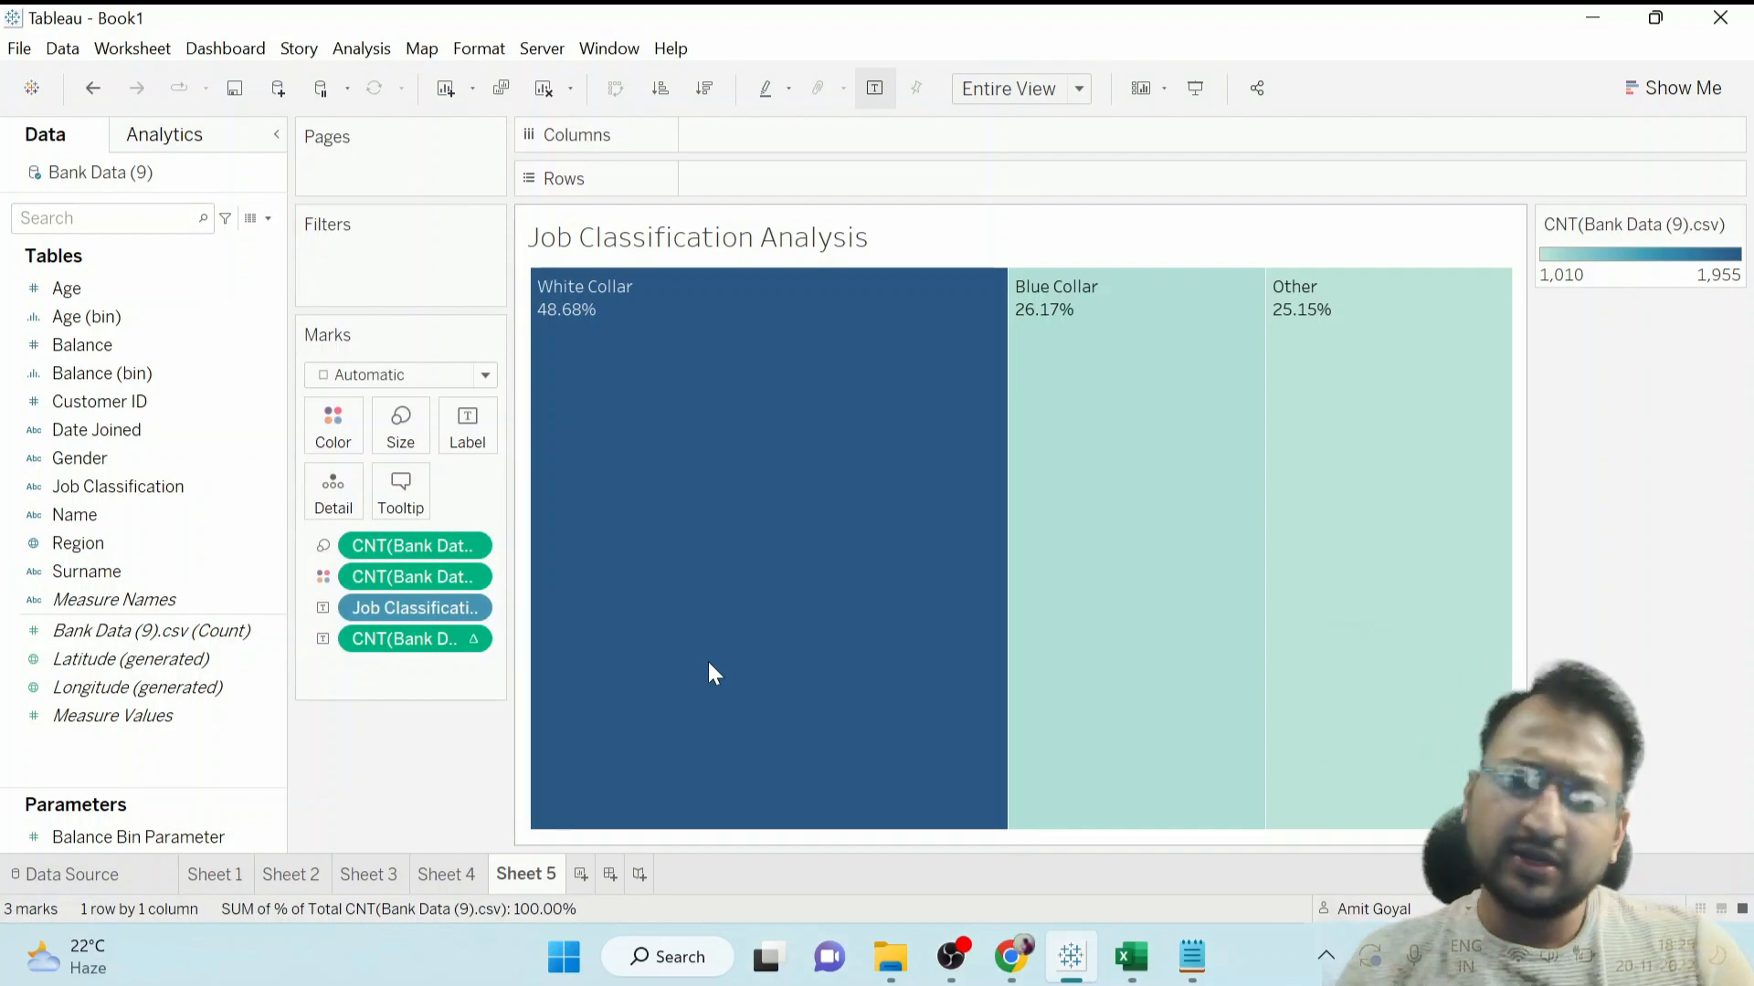
Look through Sheet 1 to Sheet 5 to review the finished analyses.
left_click(206, 886)
left_click(264, 877)
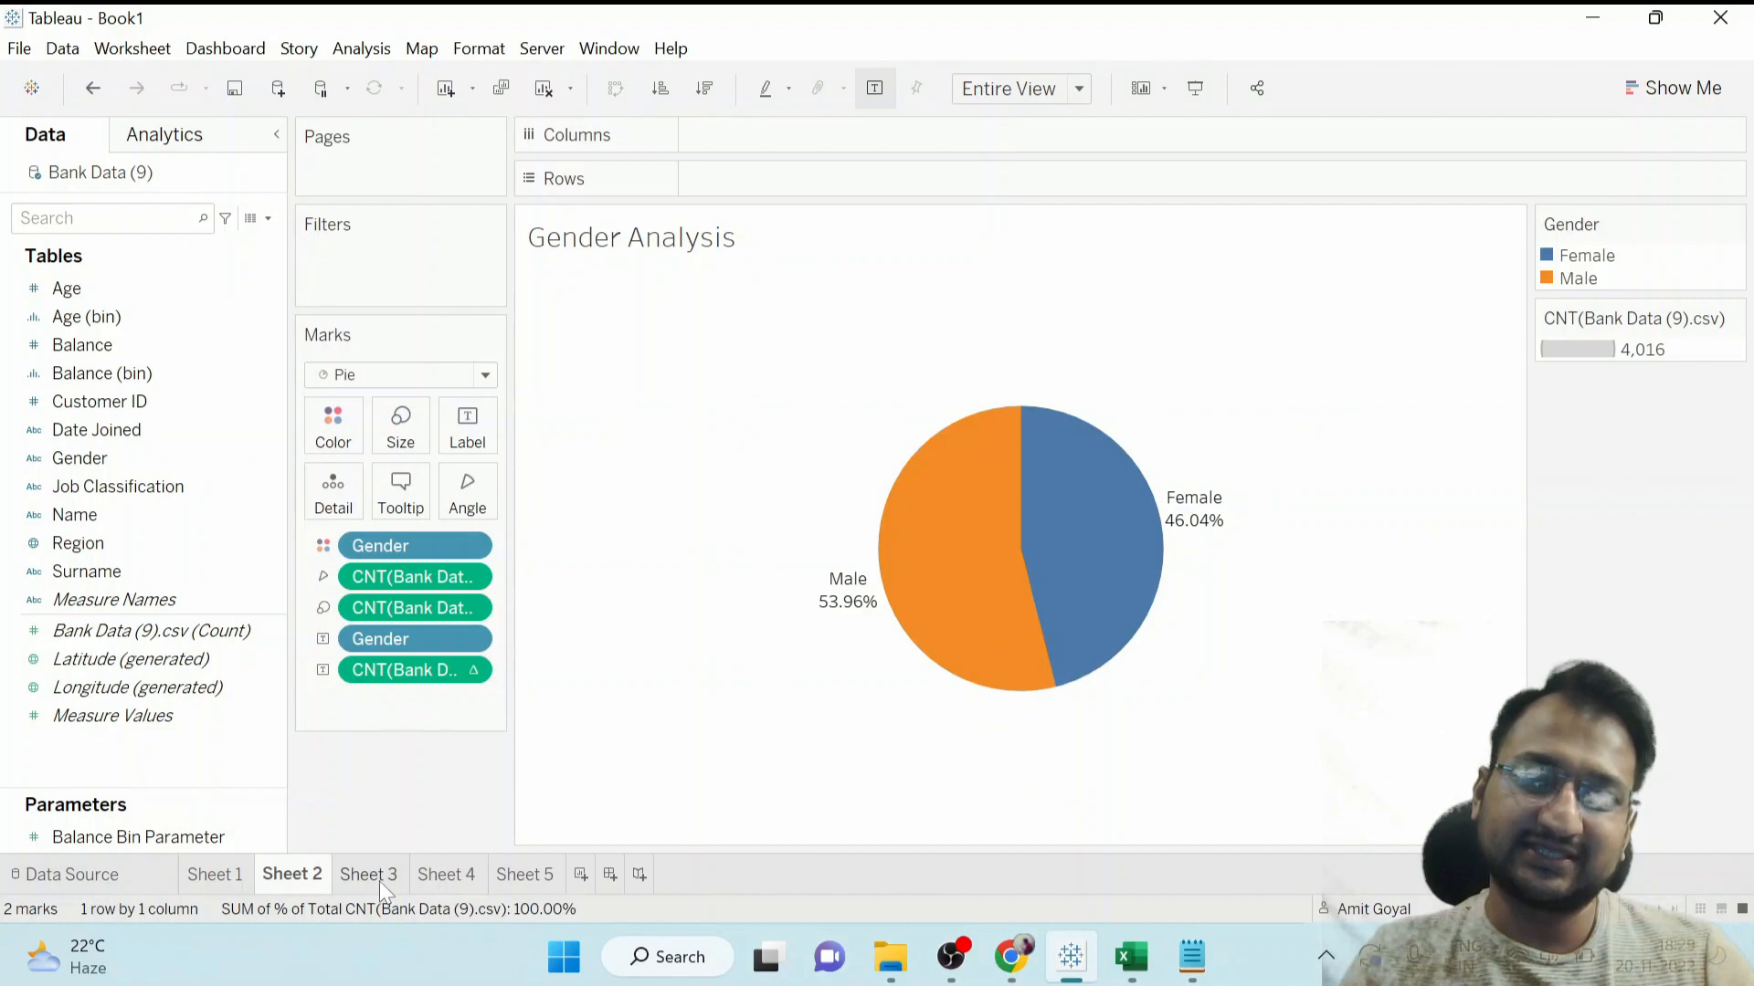
left_click(370, 876)
left_click(433, 878)
left_click(519, 879)
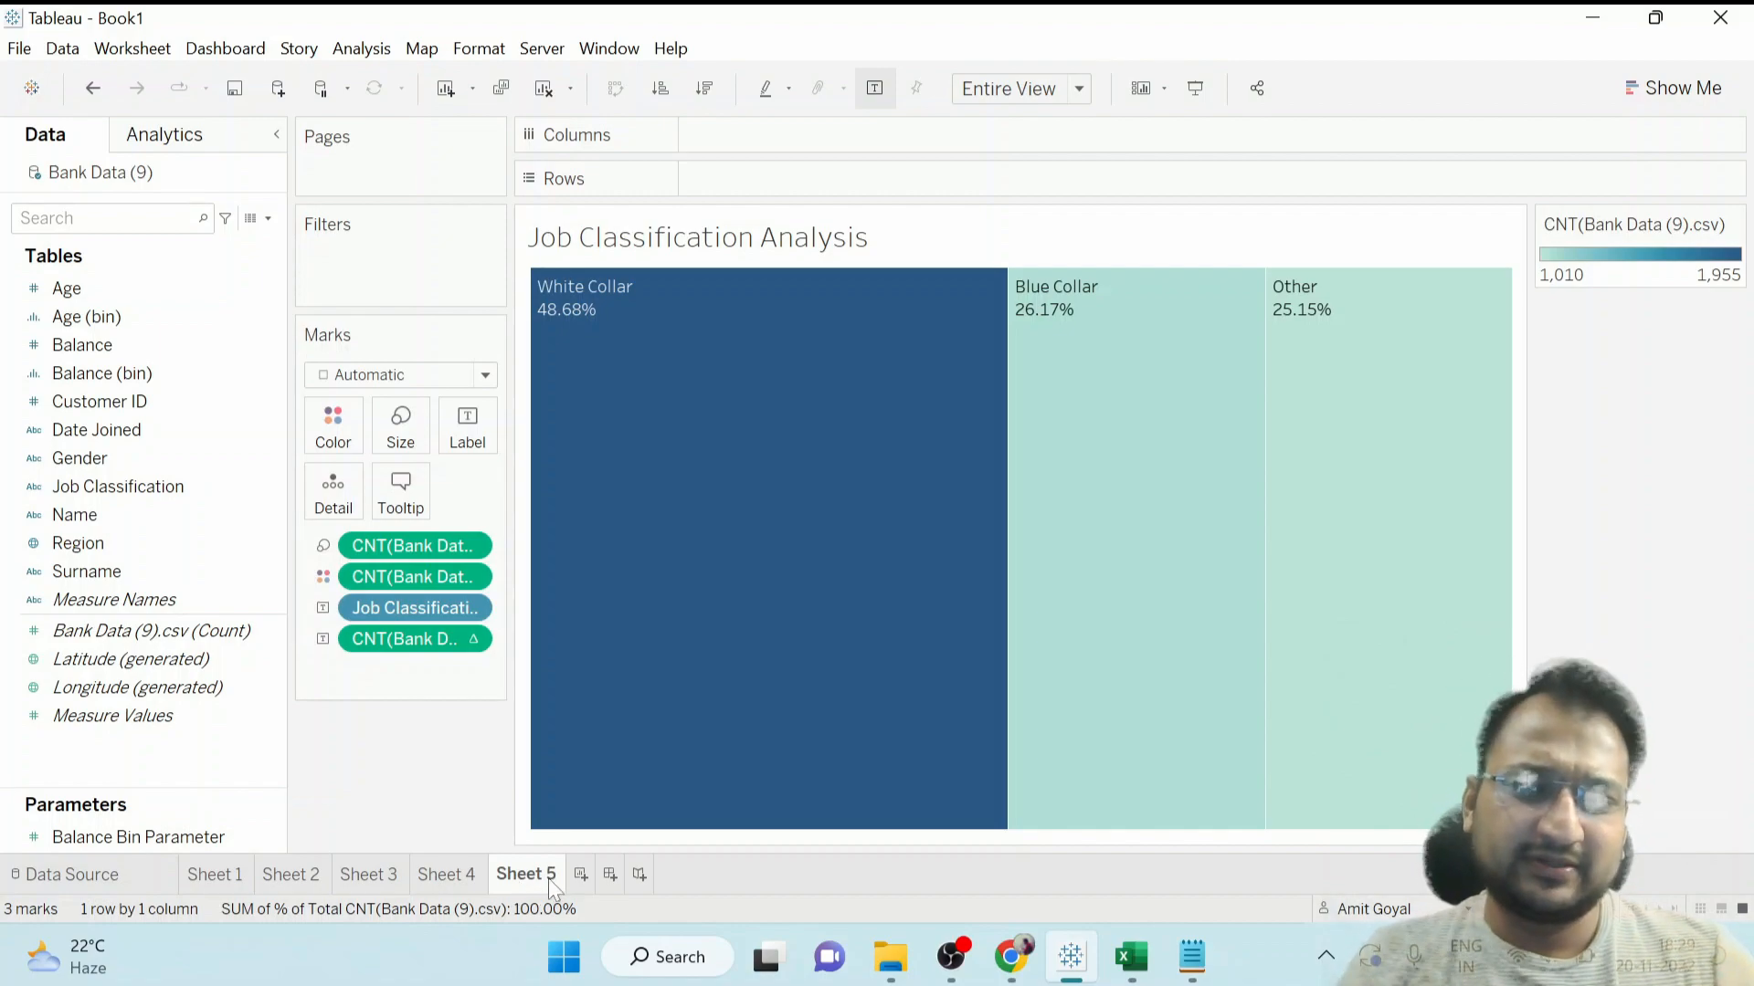
Create a new dashboard and set its size to Automatic.
left_click(610, 875)
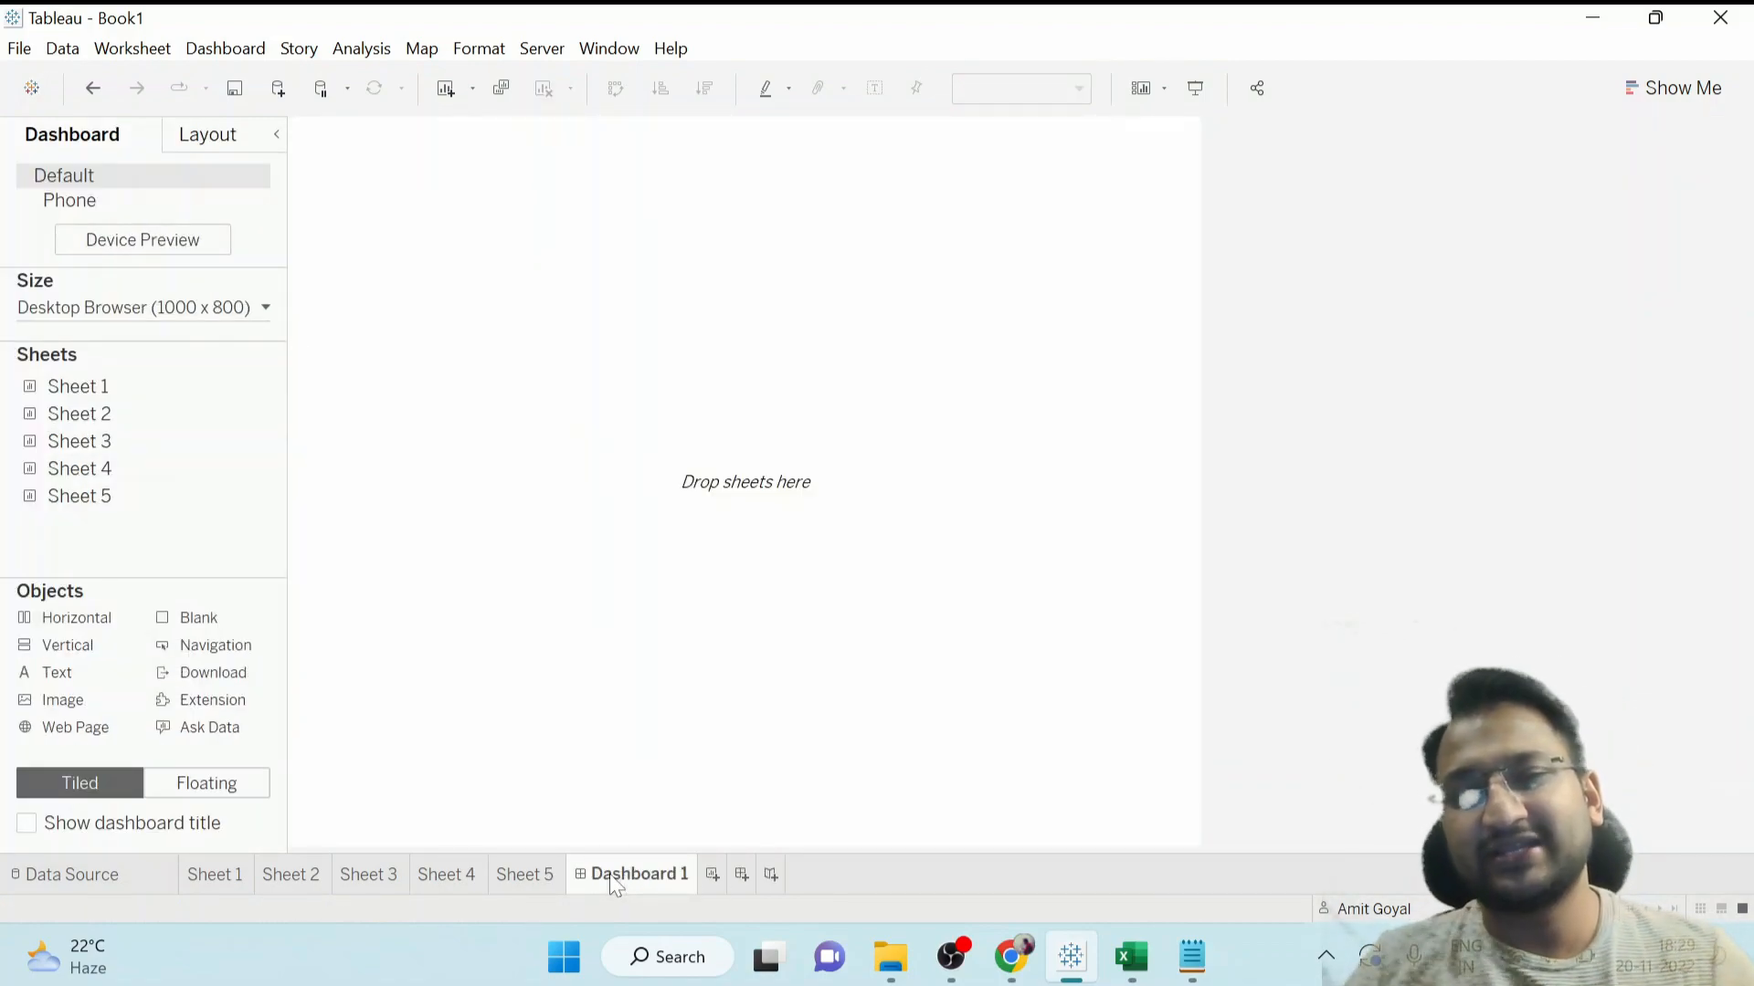
left_click(125, 310)
left_click(131, 347)
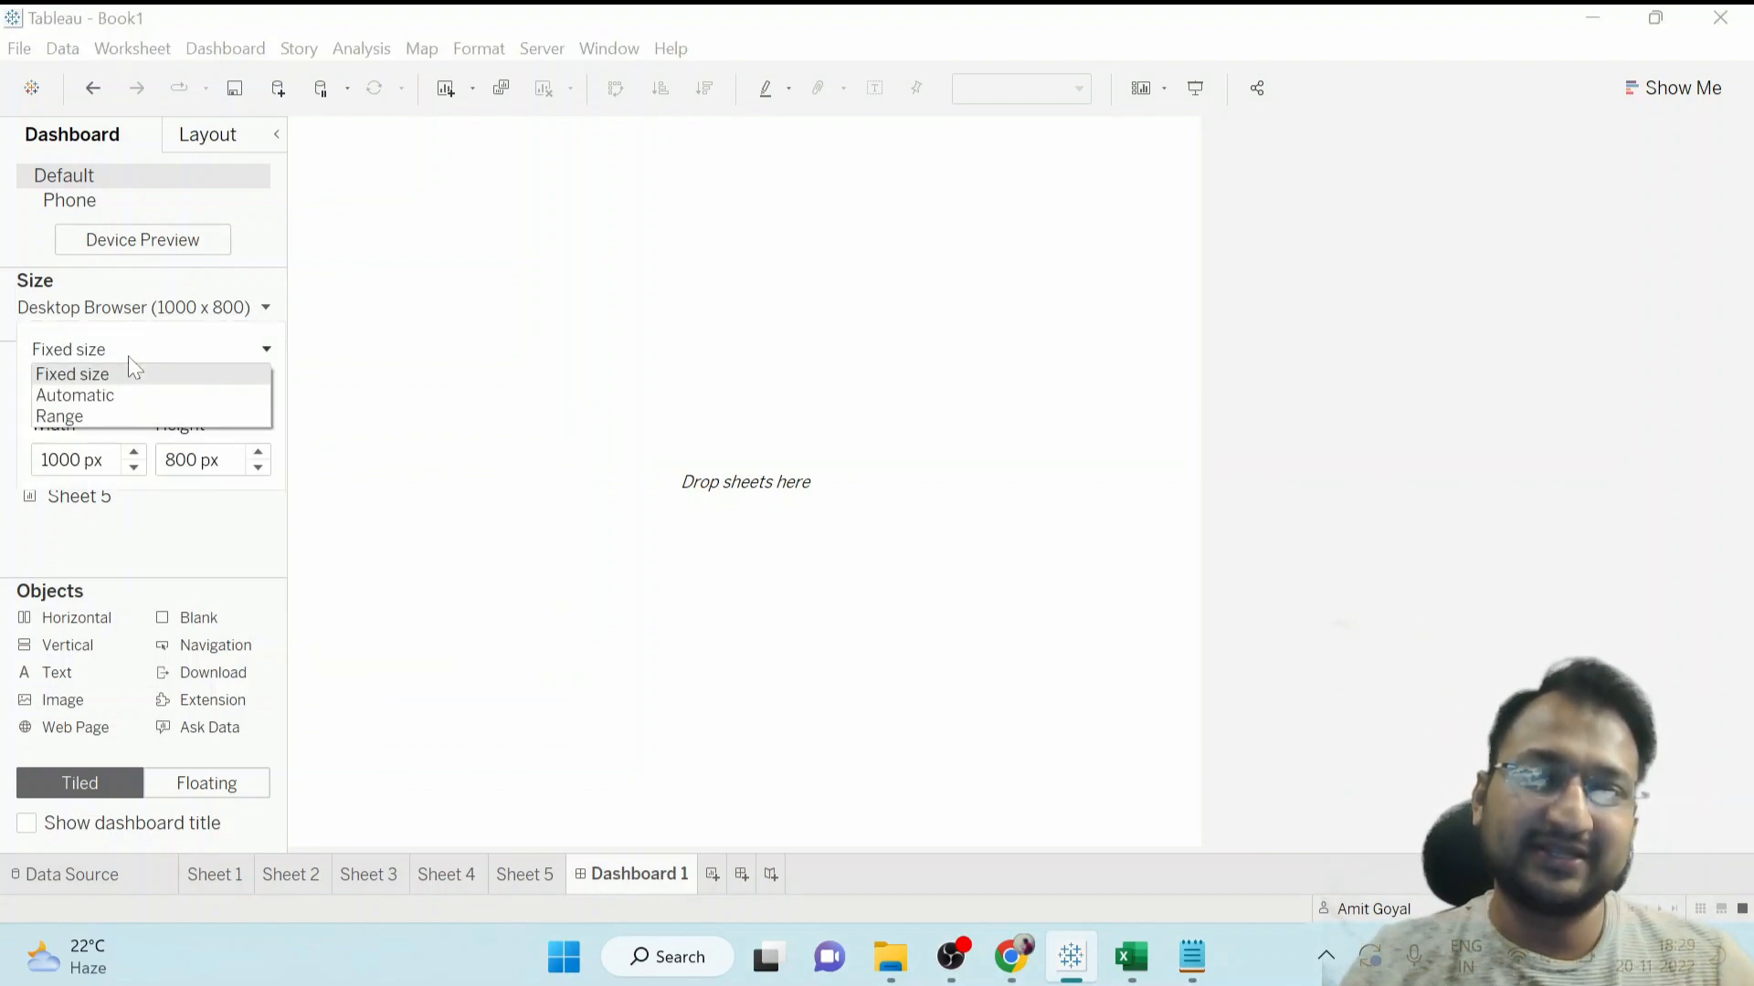
left_click(114, 405)
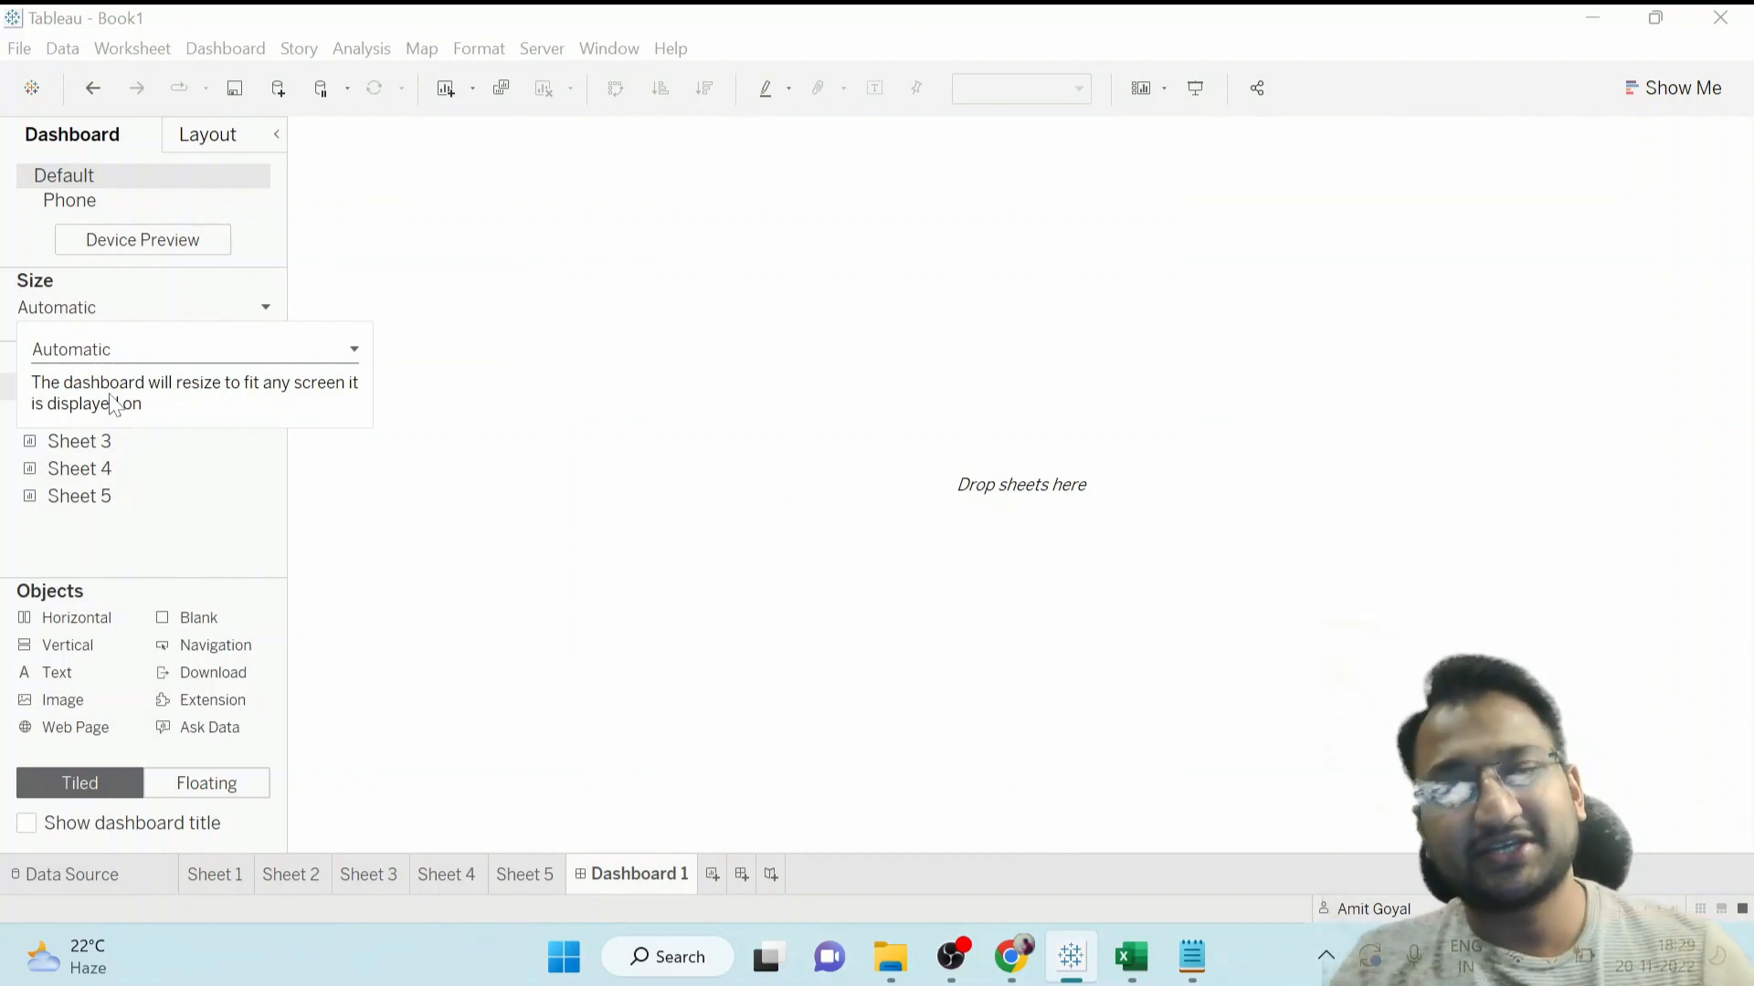
left_click(102, 548)
Place Sheet 1 on the dashboard and add Sheet 2 to the right of the region map.
left_click_drag(83, 393, 388, 418)
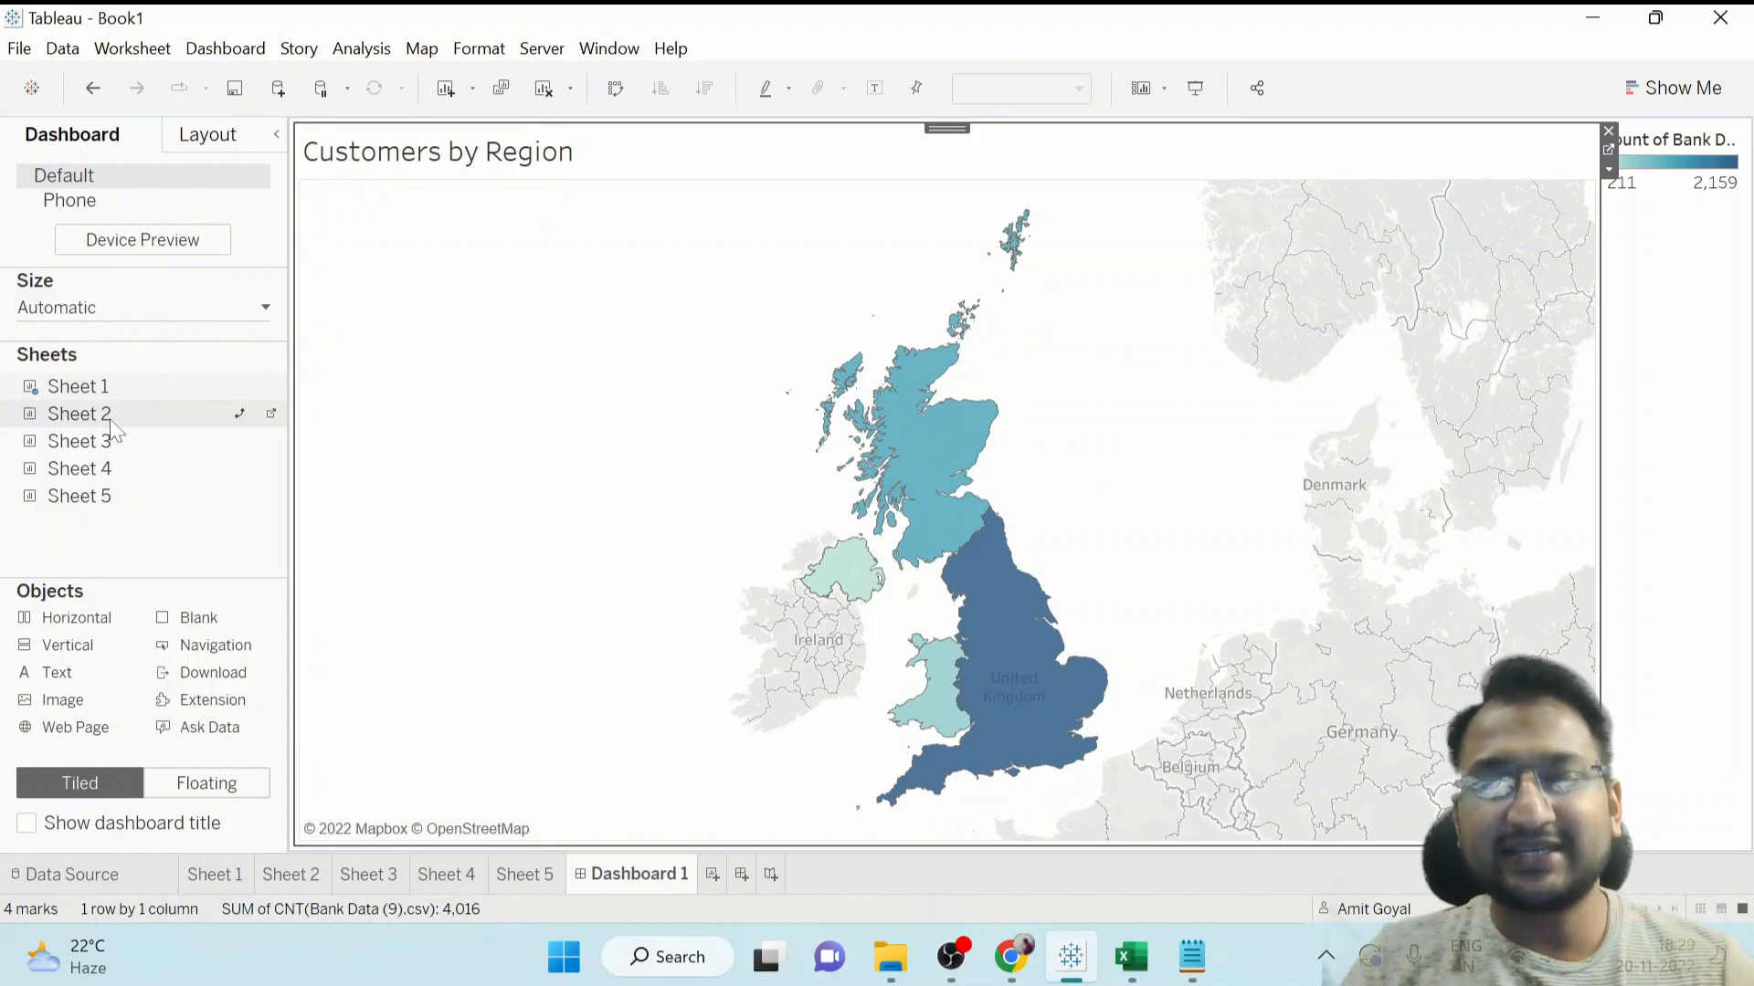
left_click_drag(126, 418, 729, 322)
left_click_drag(969, 324, 1192, 376)
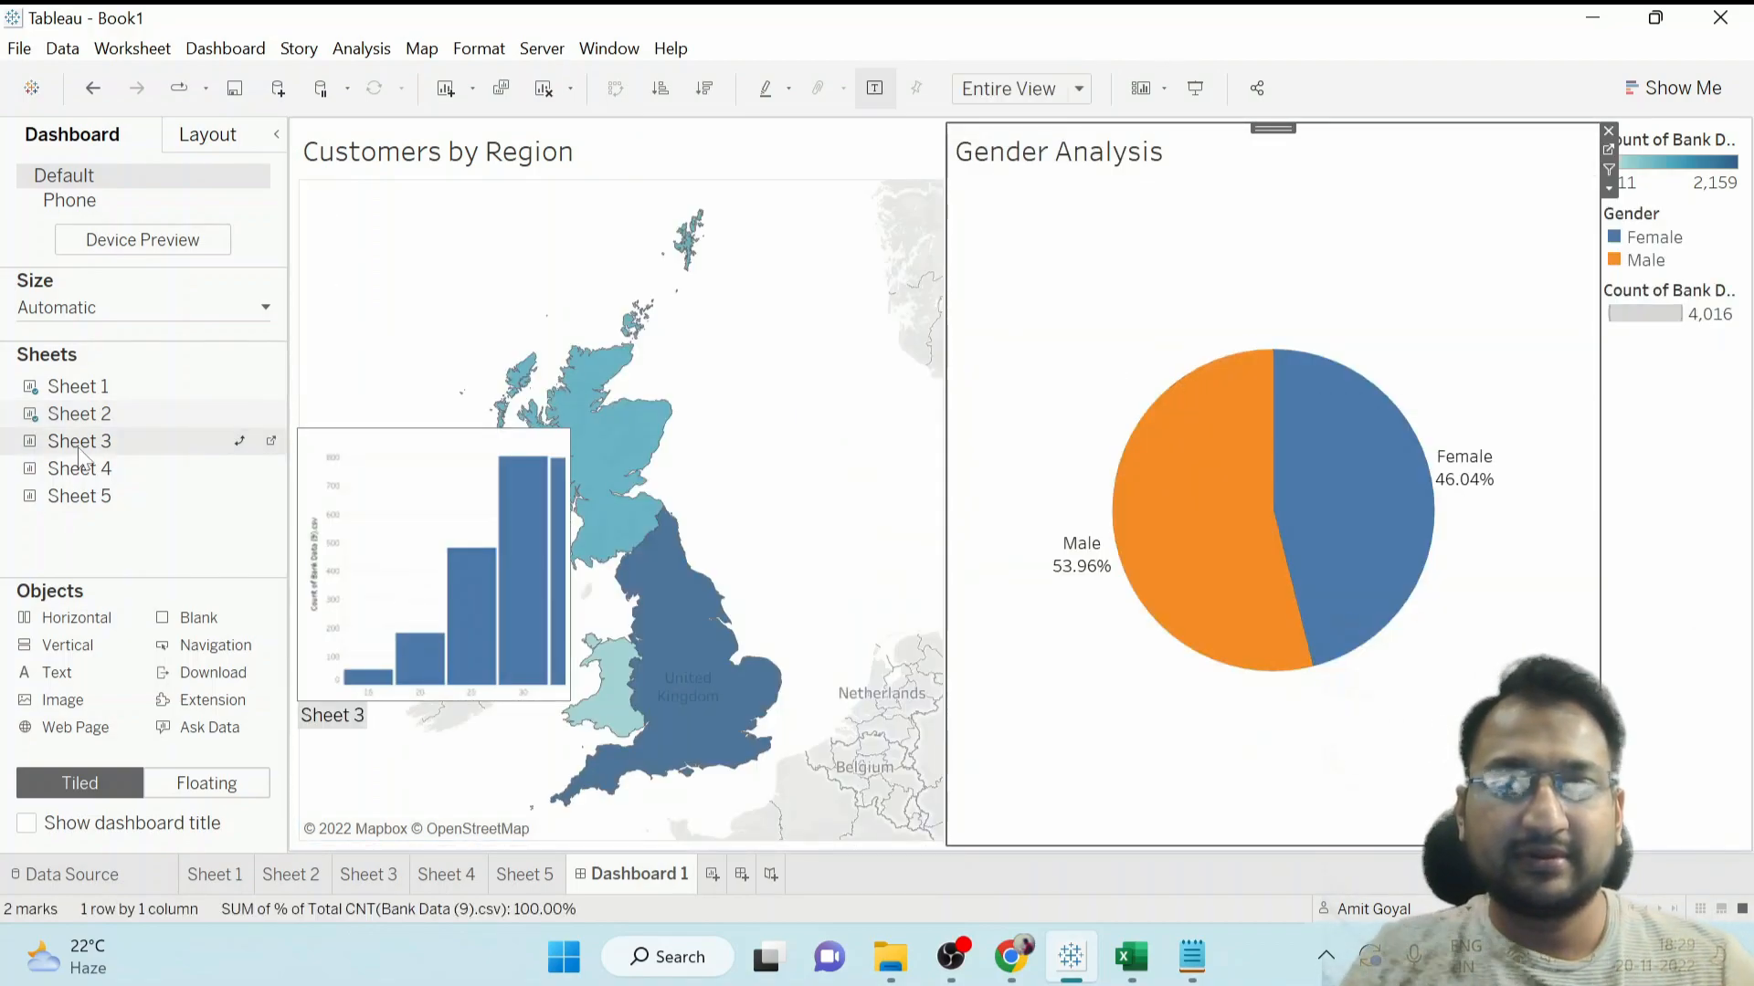
Add Sheet 3 below the region map and place Sheet 4 beside the Age histogram, also beneath the map.
left_click_drag(78, 449, 205, 481)
left_click_drag(329, 516, 554, 573)
left_click_drag(117, 463, 944, 692)
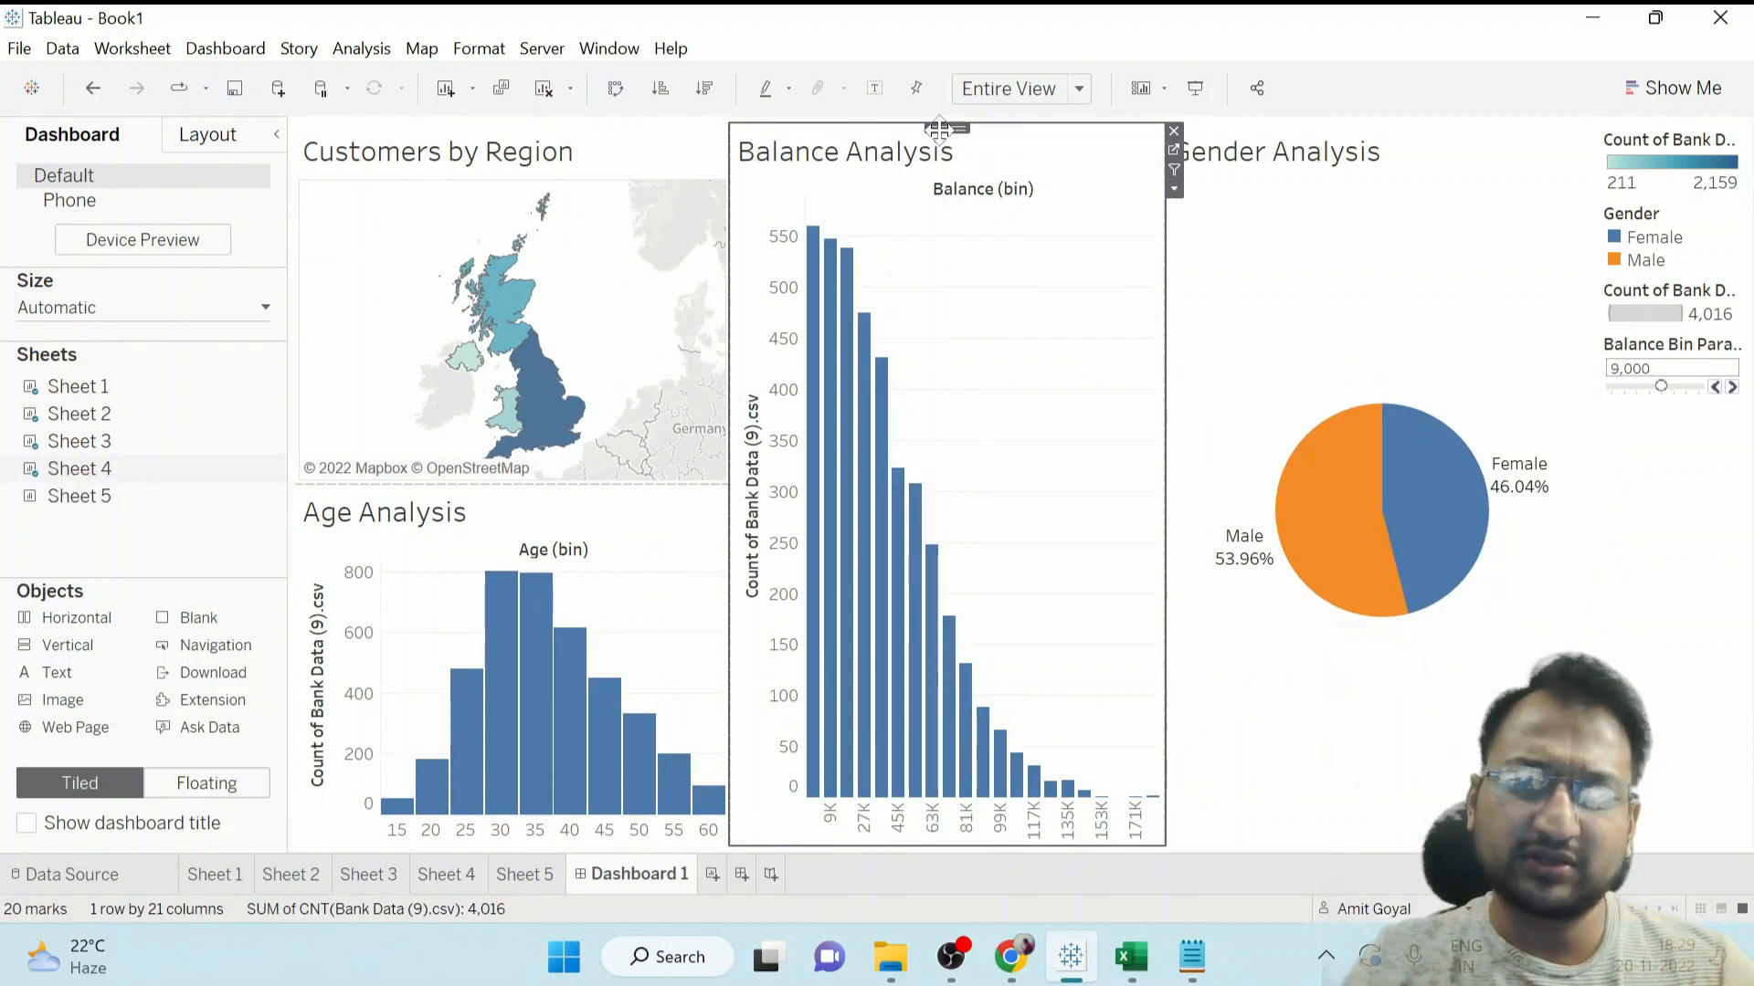
left_click_drag(946, 129, 934, 225)
left_click_drag(907, 686, 702, 685)
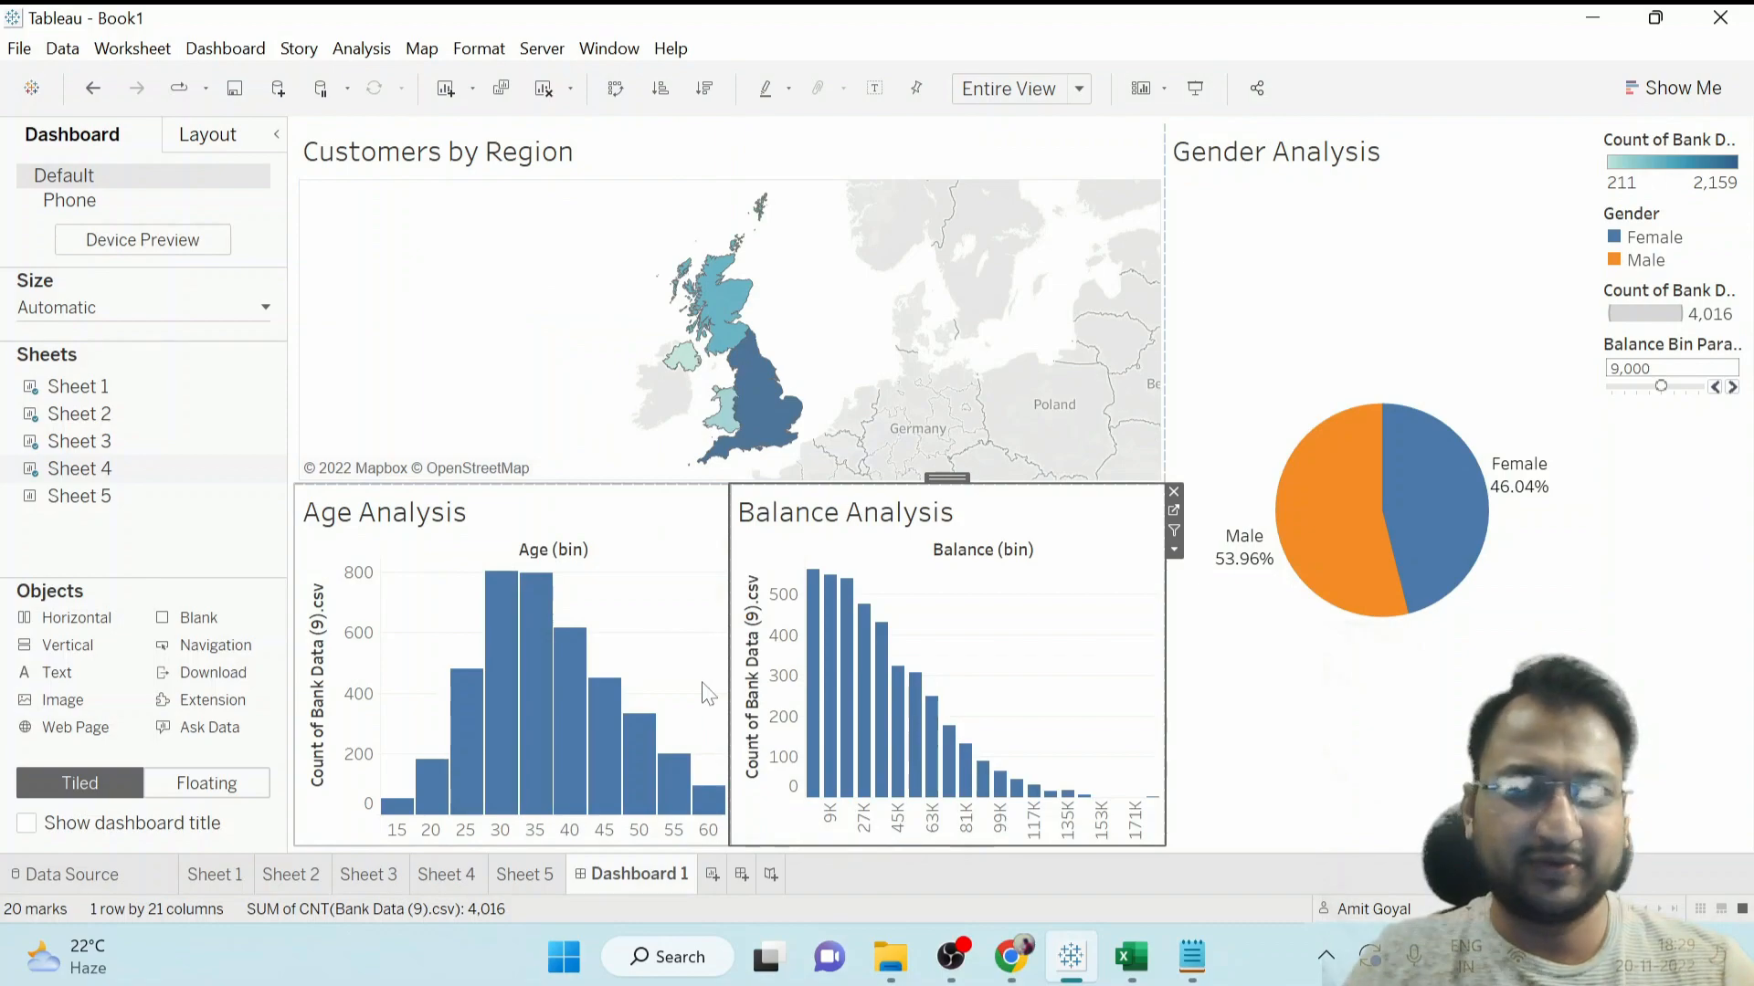
Add Sheet 5 below the gender pie chart and narrow the region map so both upper charts are about equally wide.
left_click_drag(115, 499, 1330, 731)
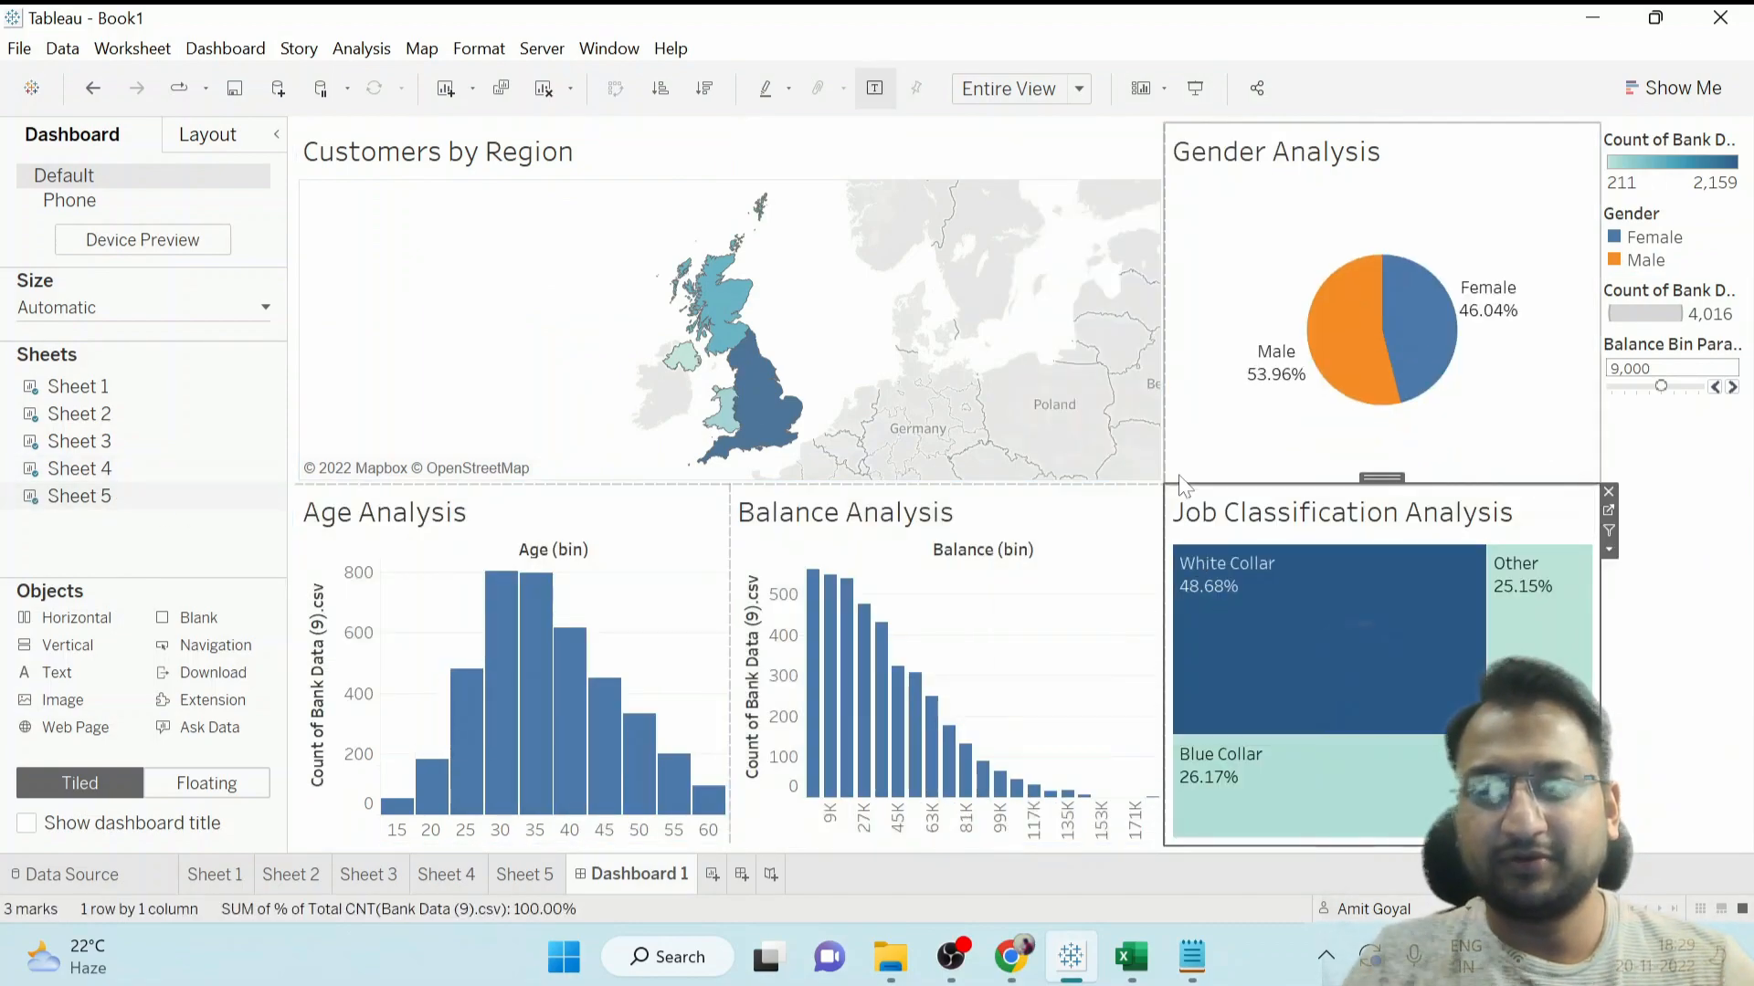
left_click(955, 174)
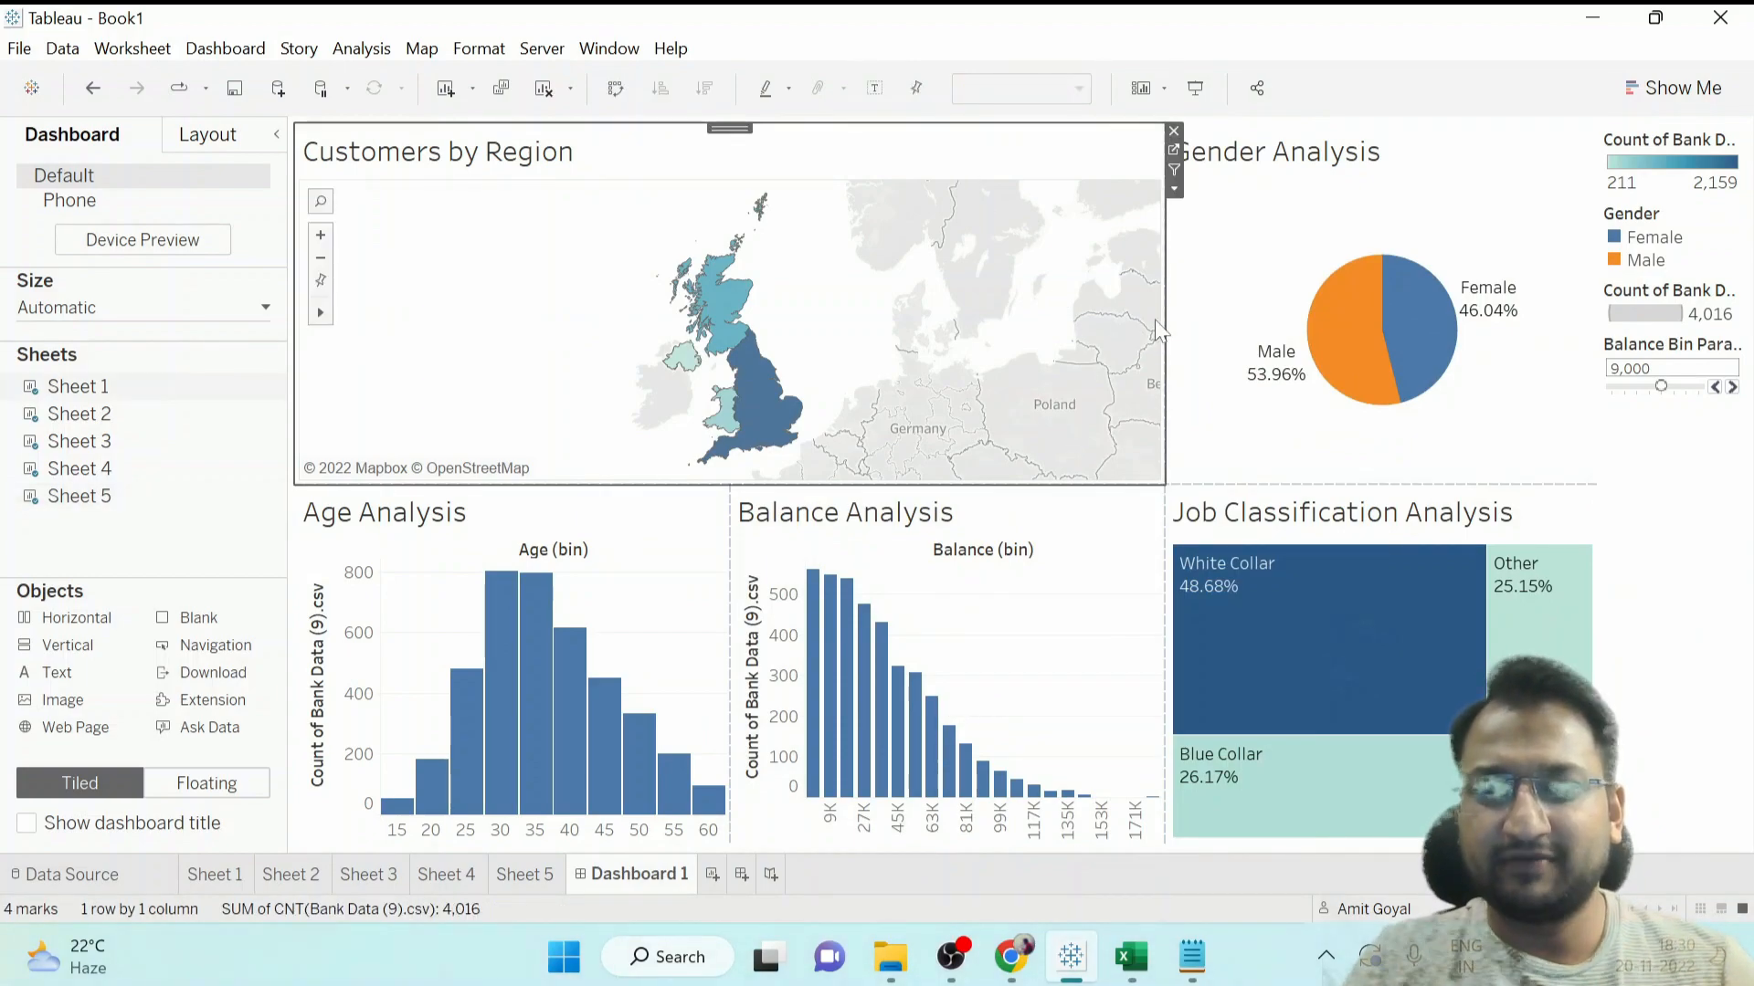
left_click_drag(1164, 315, 945, 302)
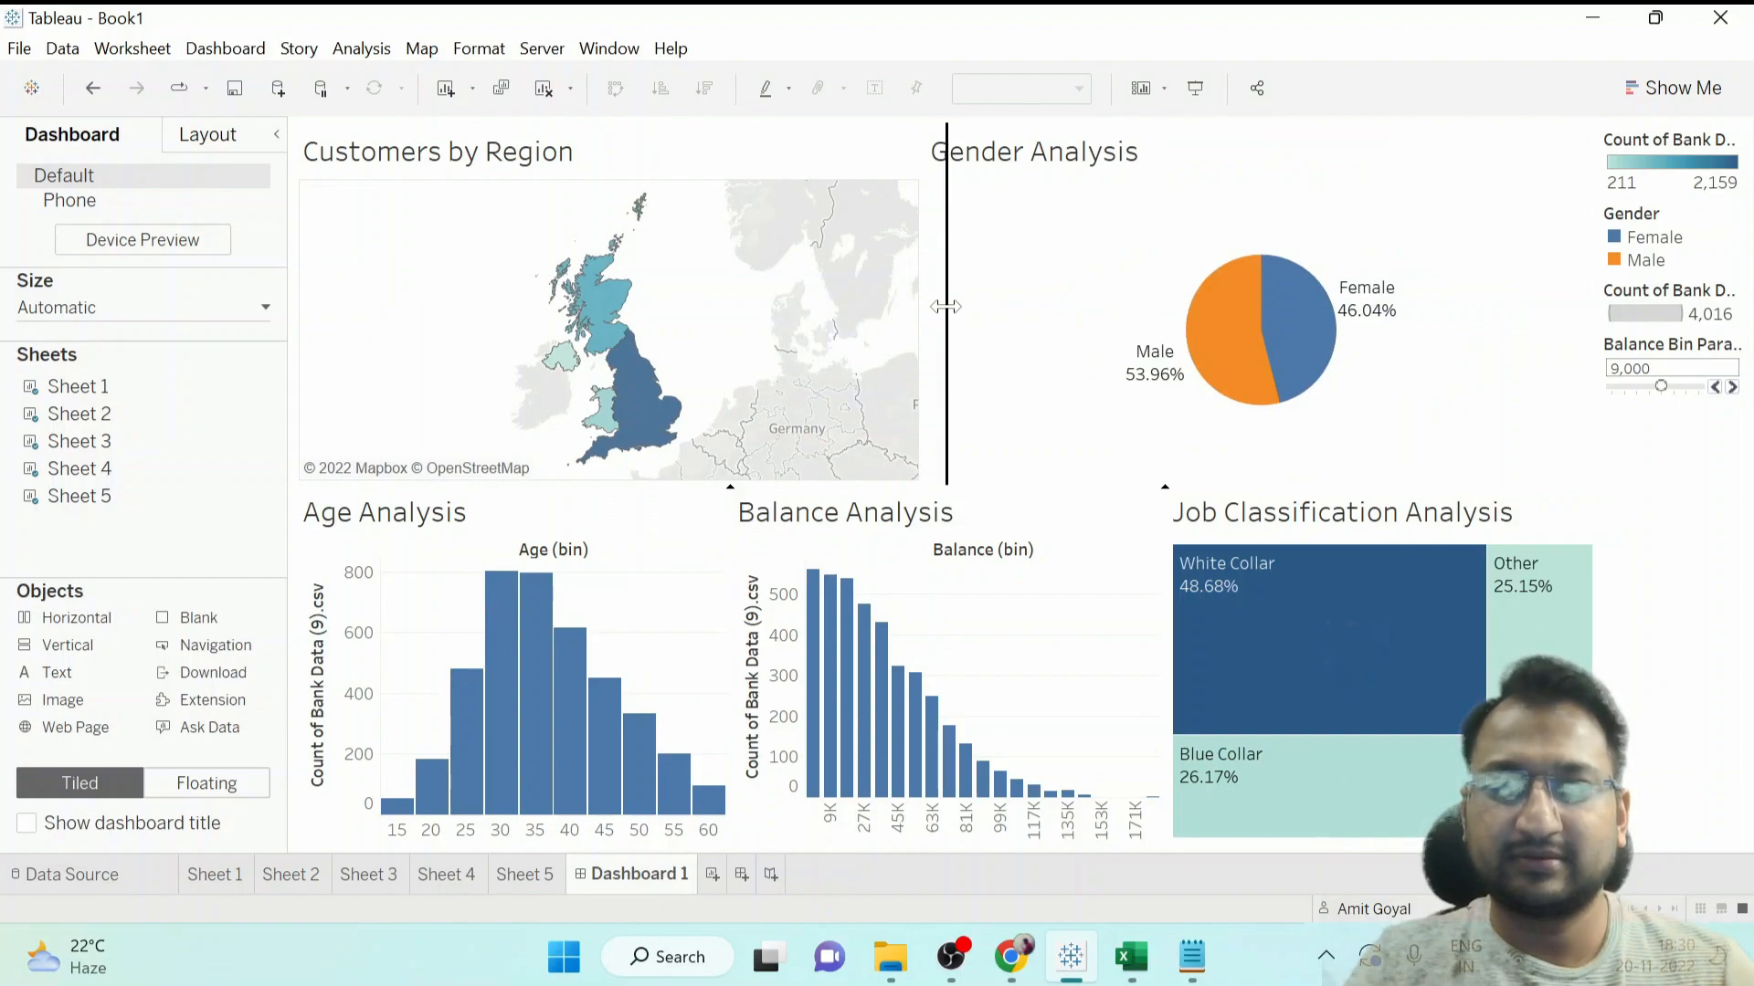
left_click(781, 158)
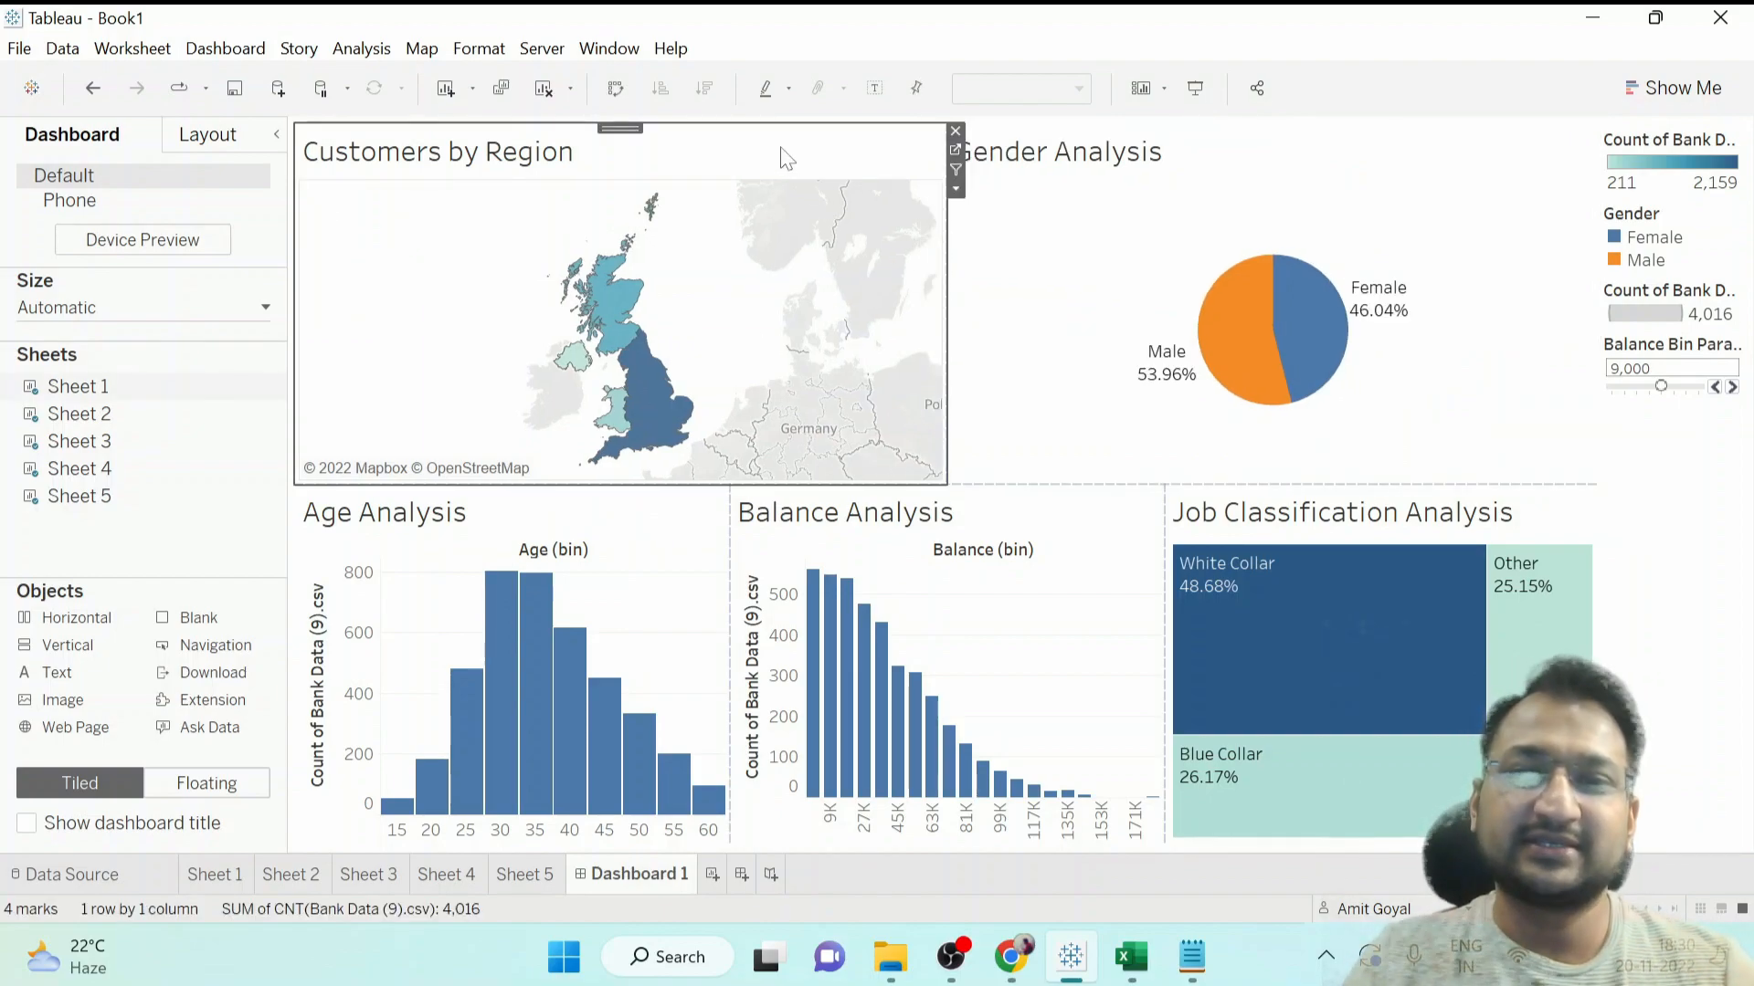
left_click(1019, 165)
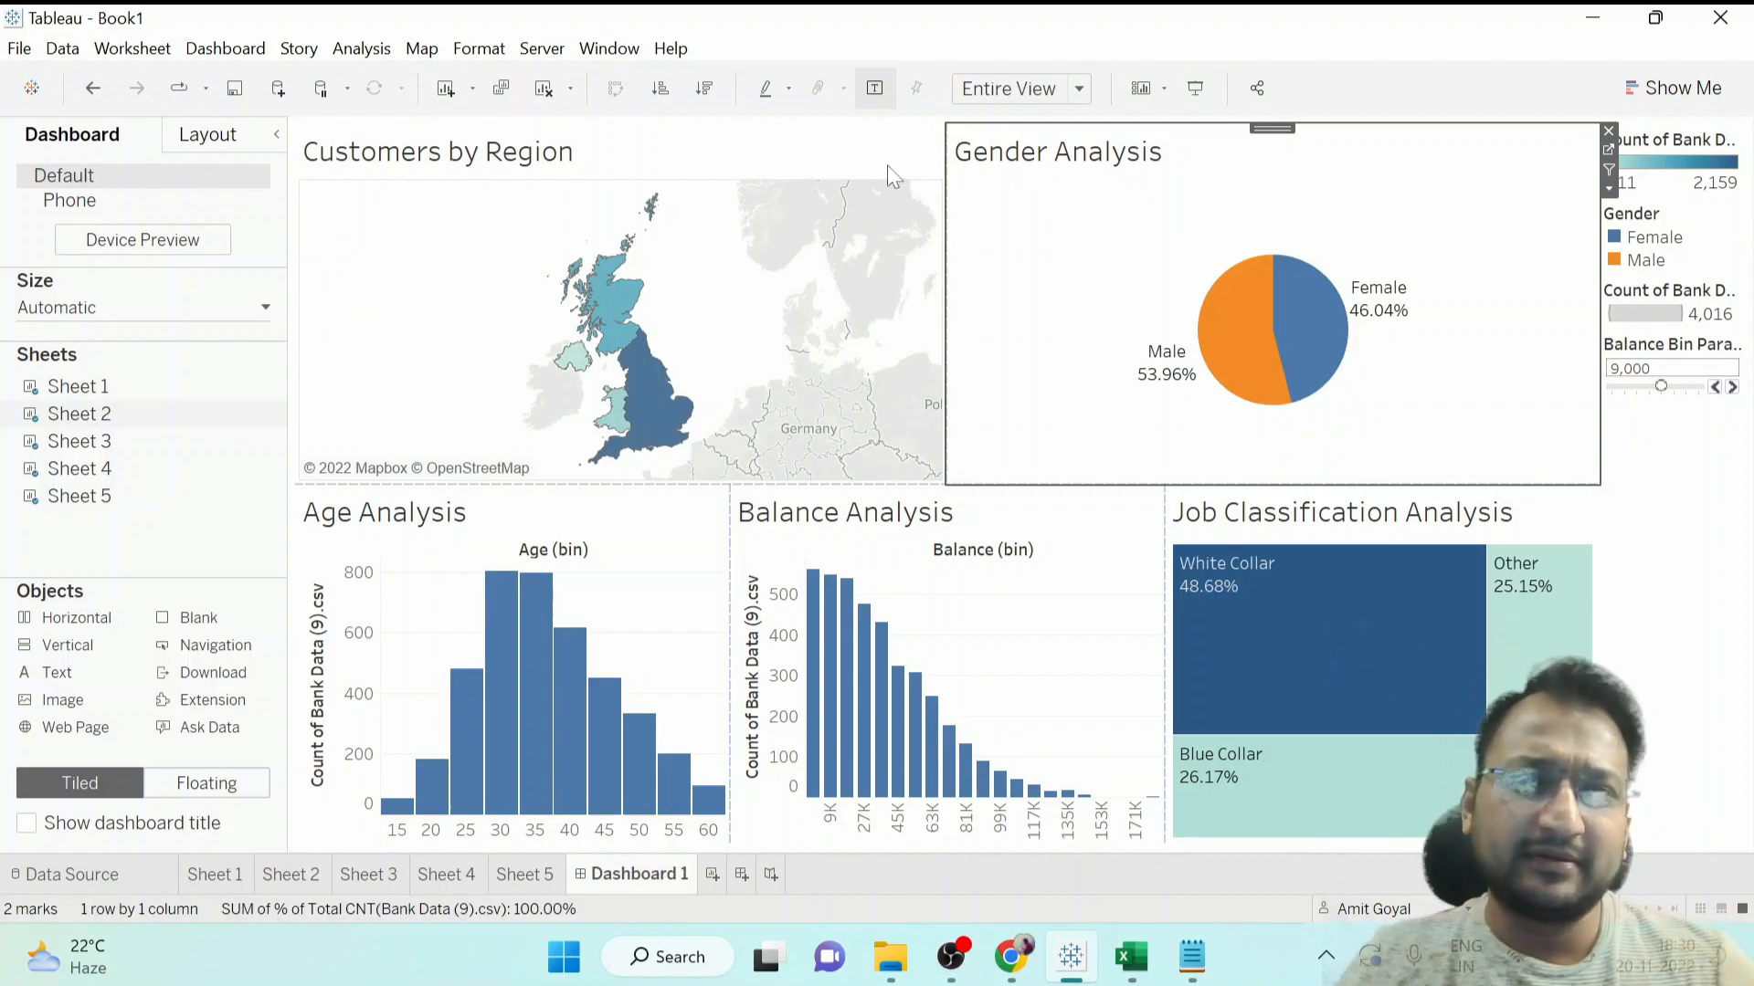
Give the Customers by Region map and the Gender Analysis chart a solid black border in the second line thickness.
left_click(781, 168)
left_click(207, 137)
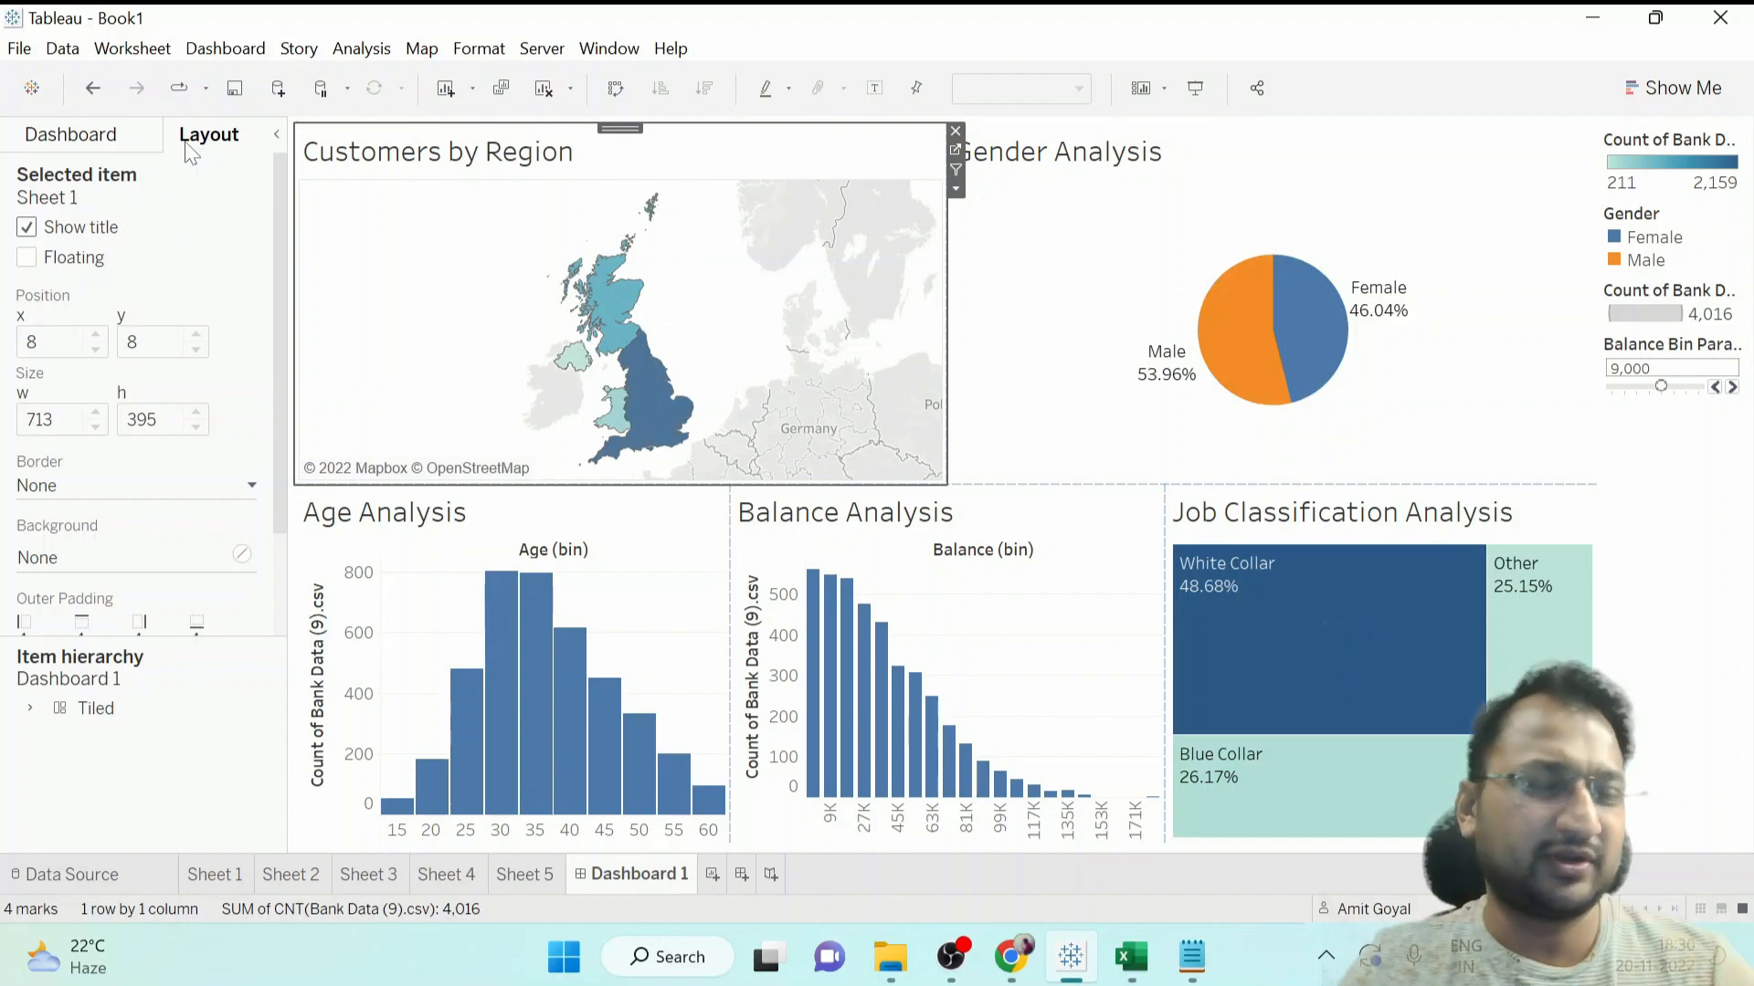
left_click(121, 495)
left_click(91, 639)
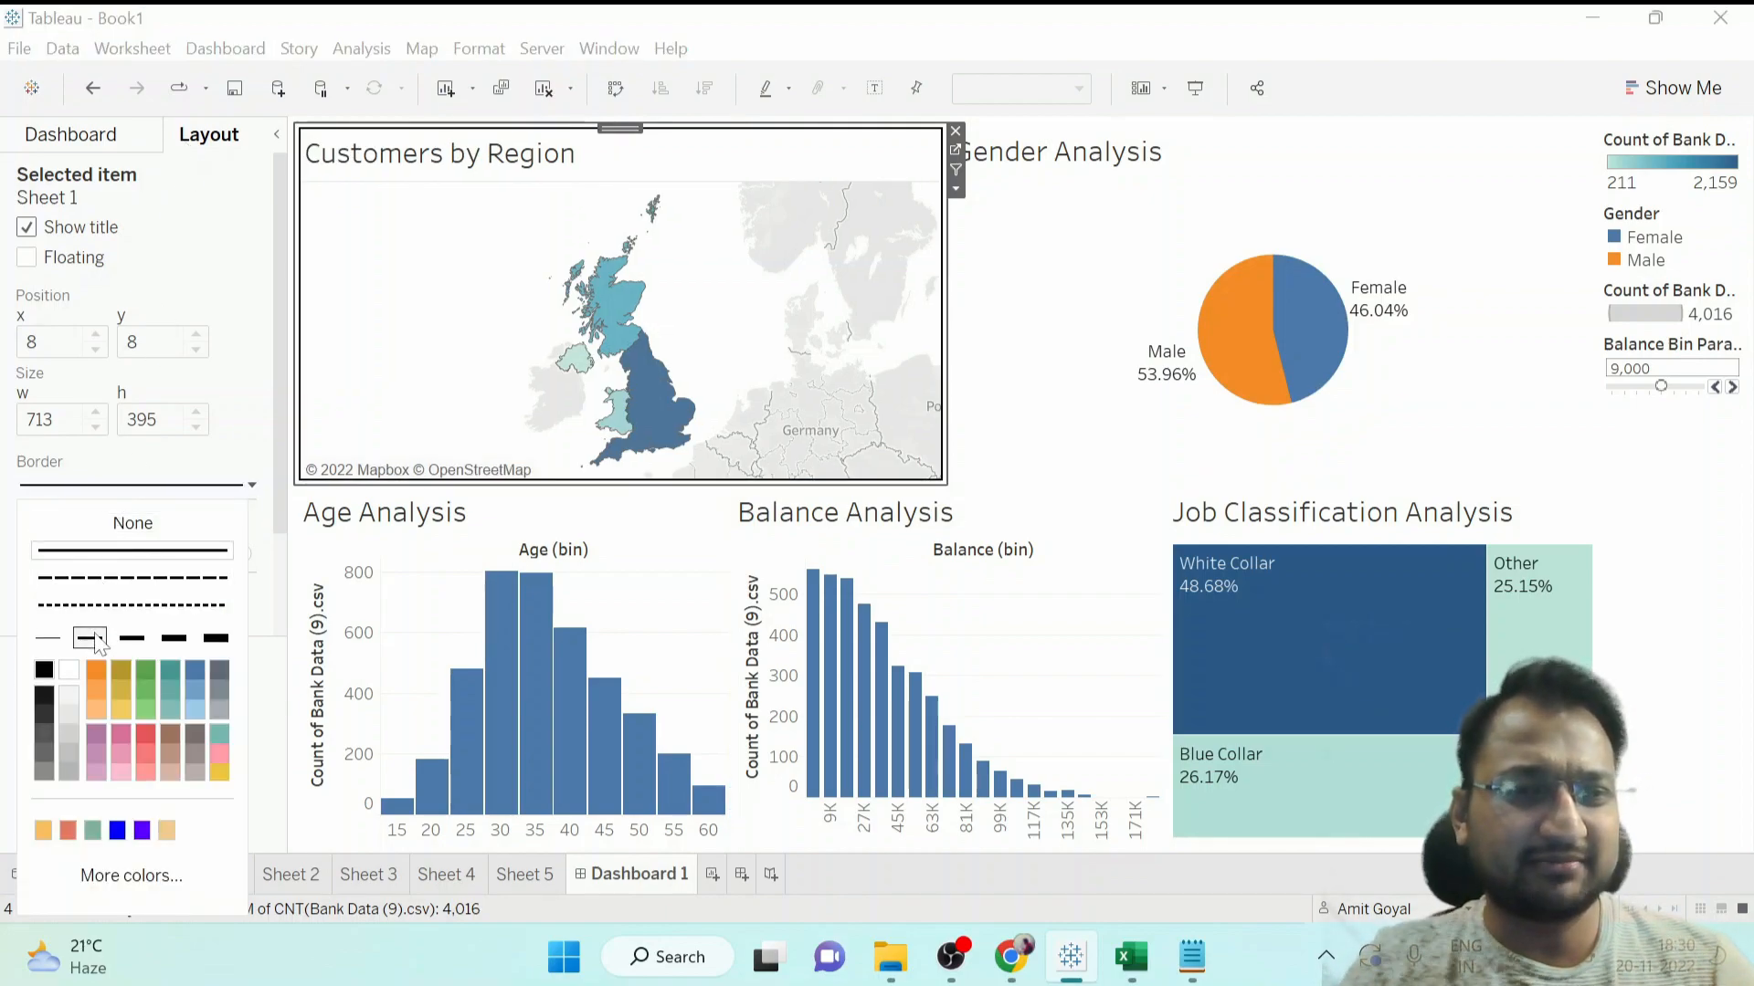
left_click(1130, 198)
left_click(169, 487)
left_click(90, 645)
Apply the same solid black border in the second line thickness to the Age, Balance and Job Classification charts.
left_click(568, 509)
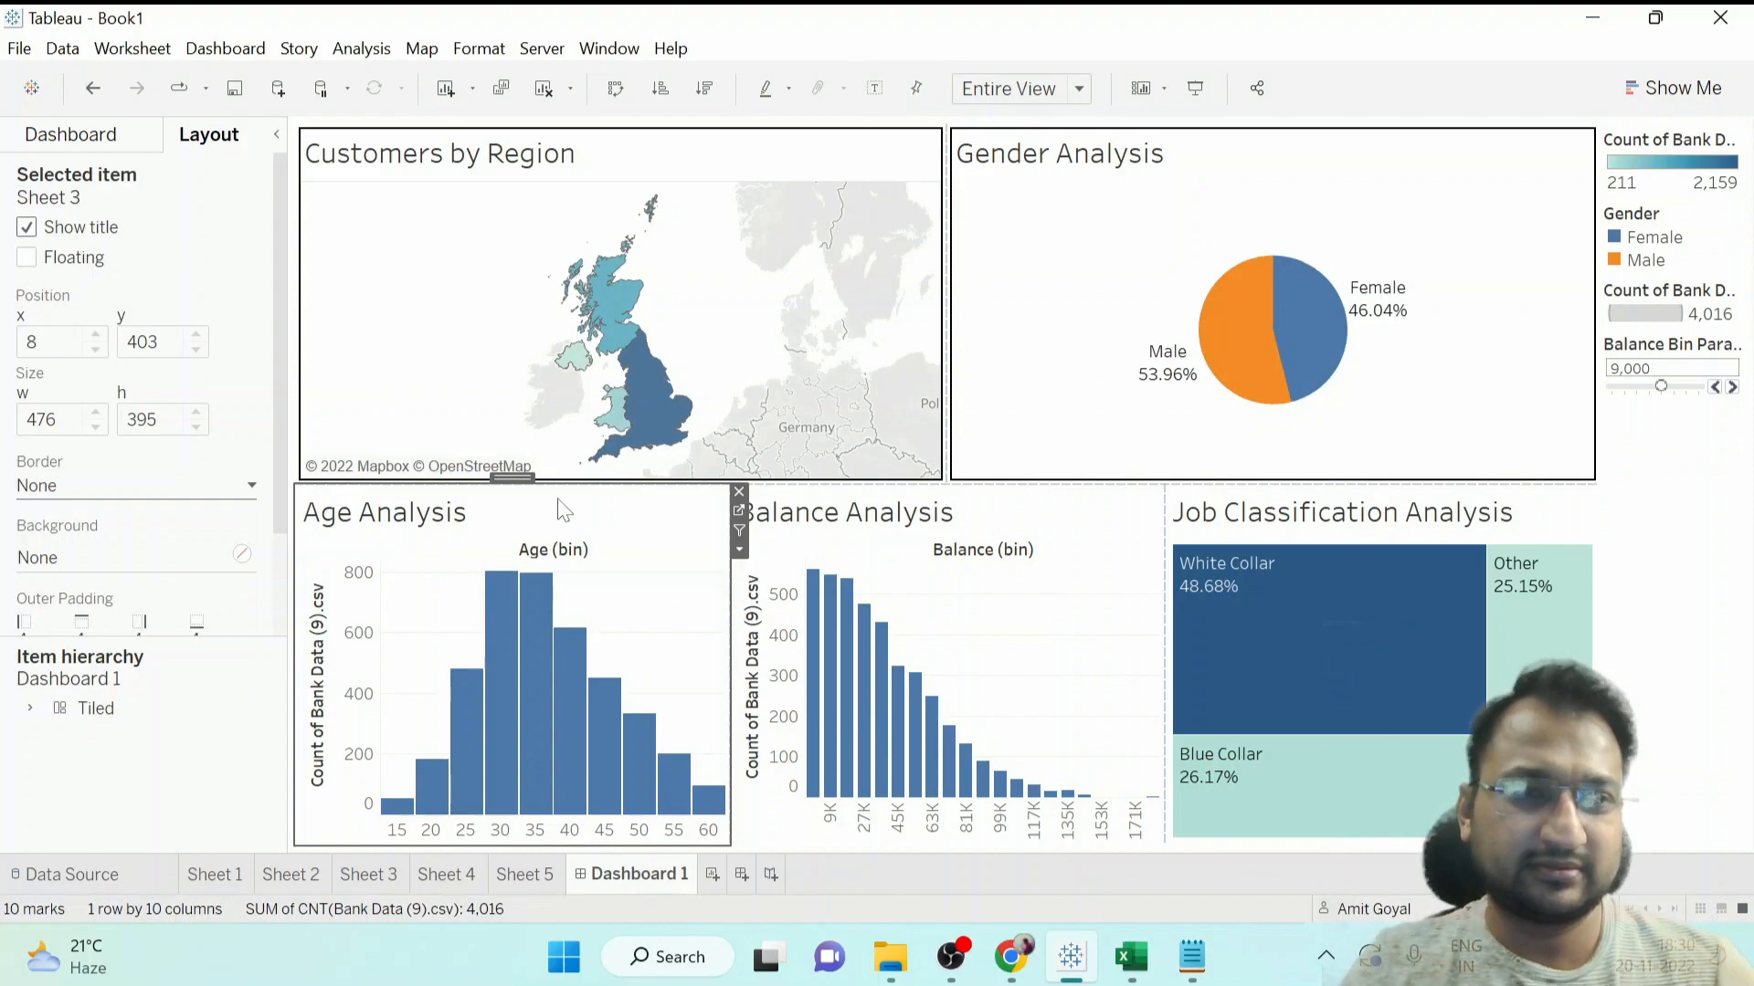
left_click(157, 500)
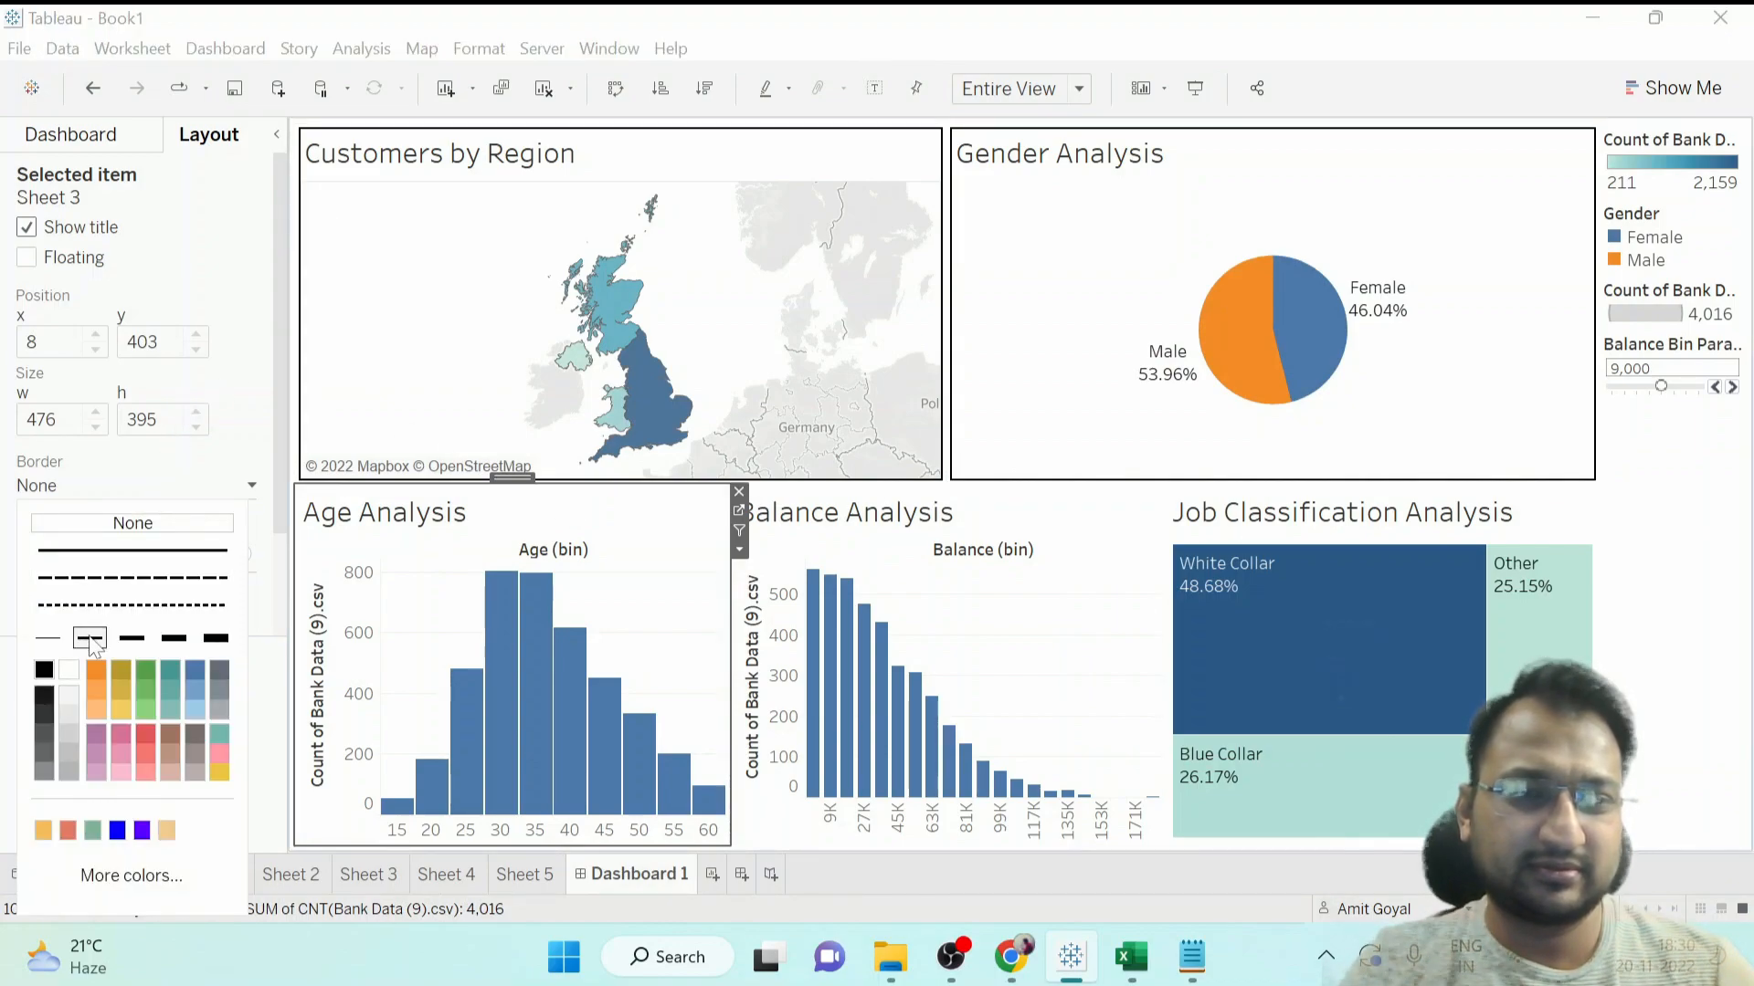
left_click(90, 643)
left_click(891, 517)
left_click(119, 503)
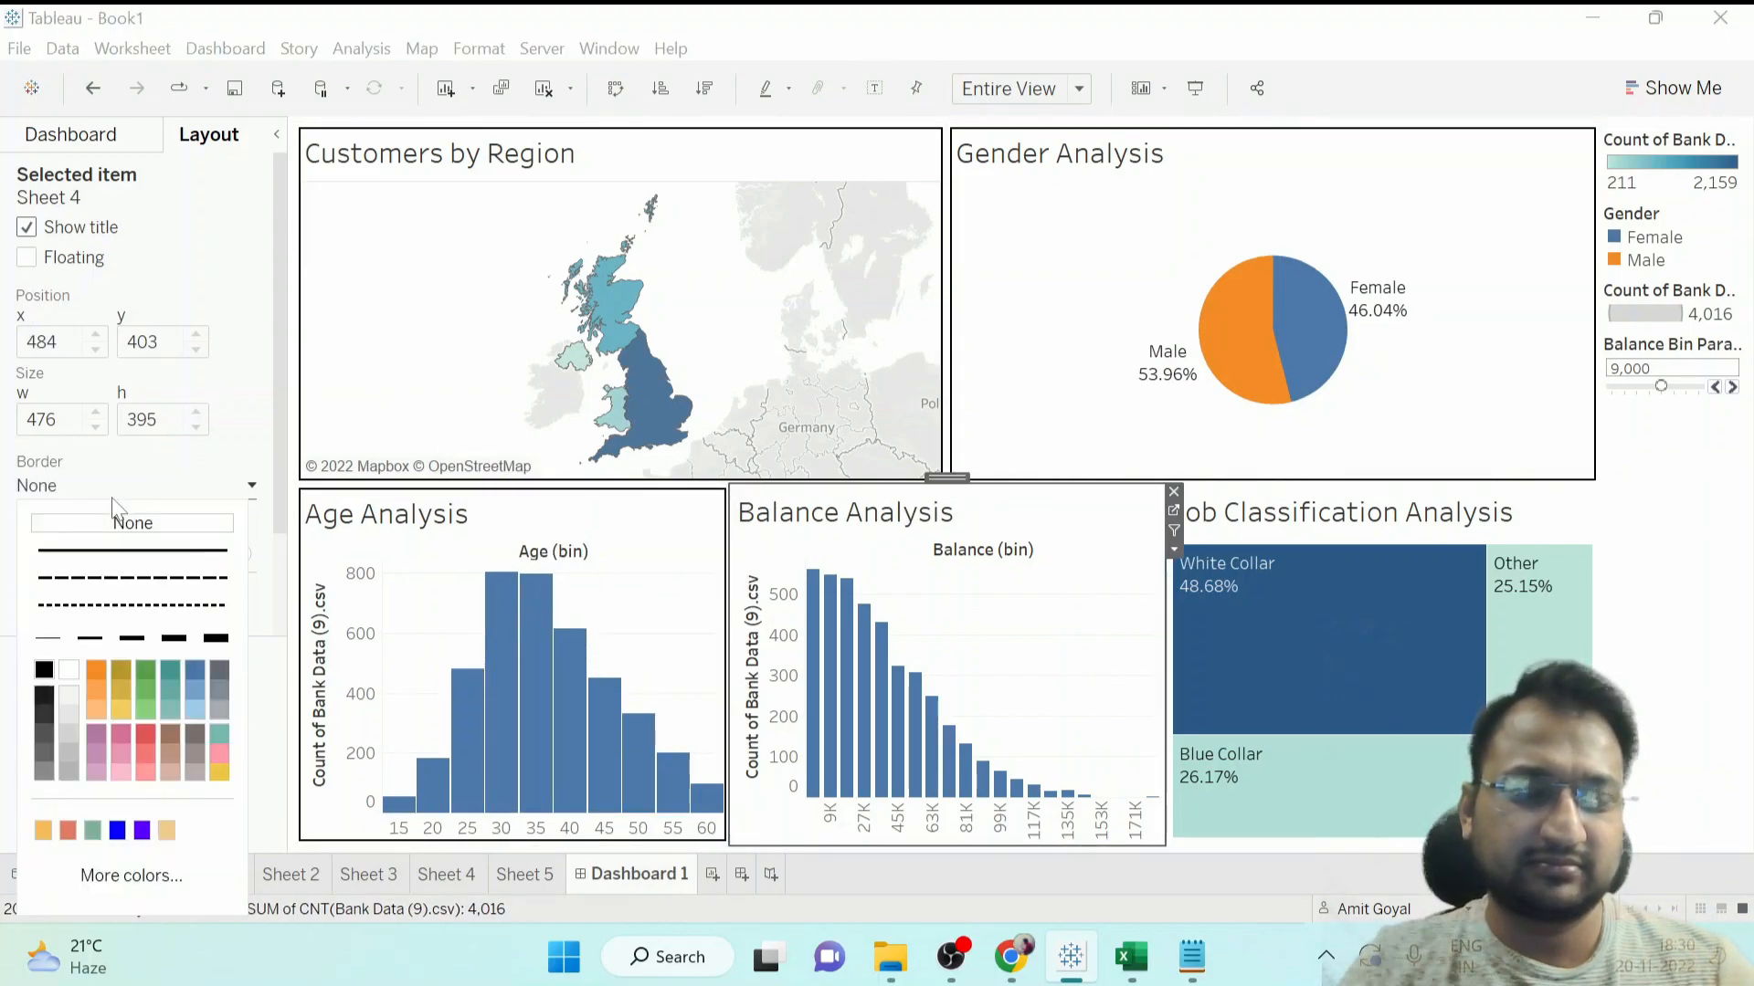
left_click(89, 639)
left_click(1278, 526)
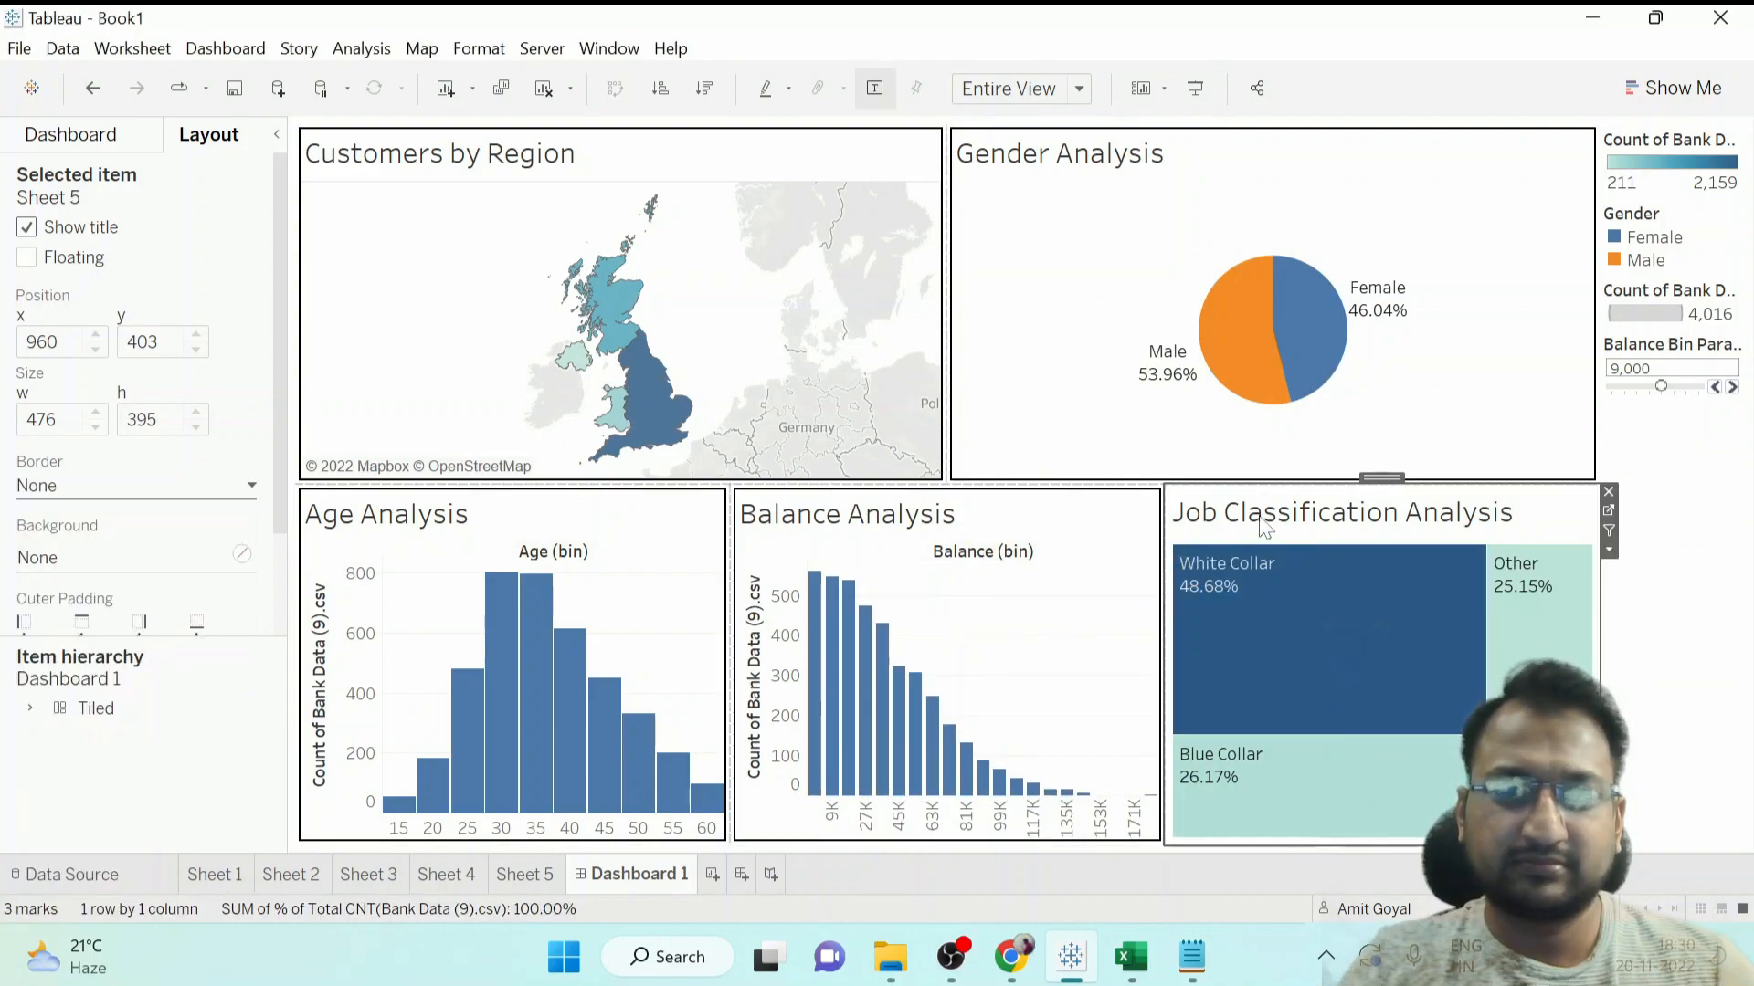
left_click(128, 503)
left_click(89, 637)
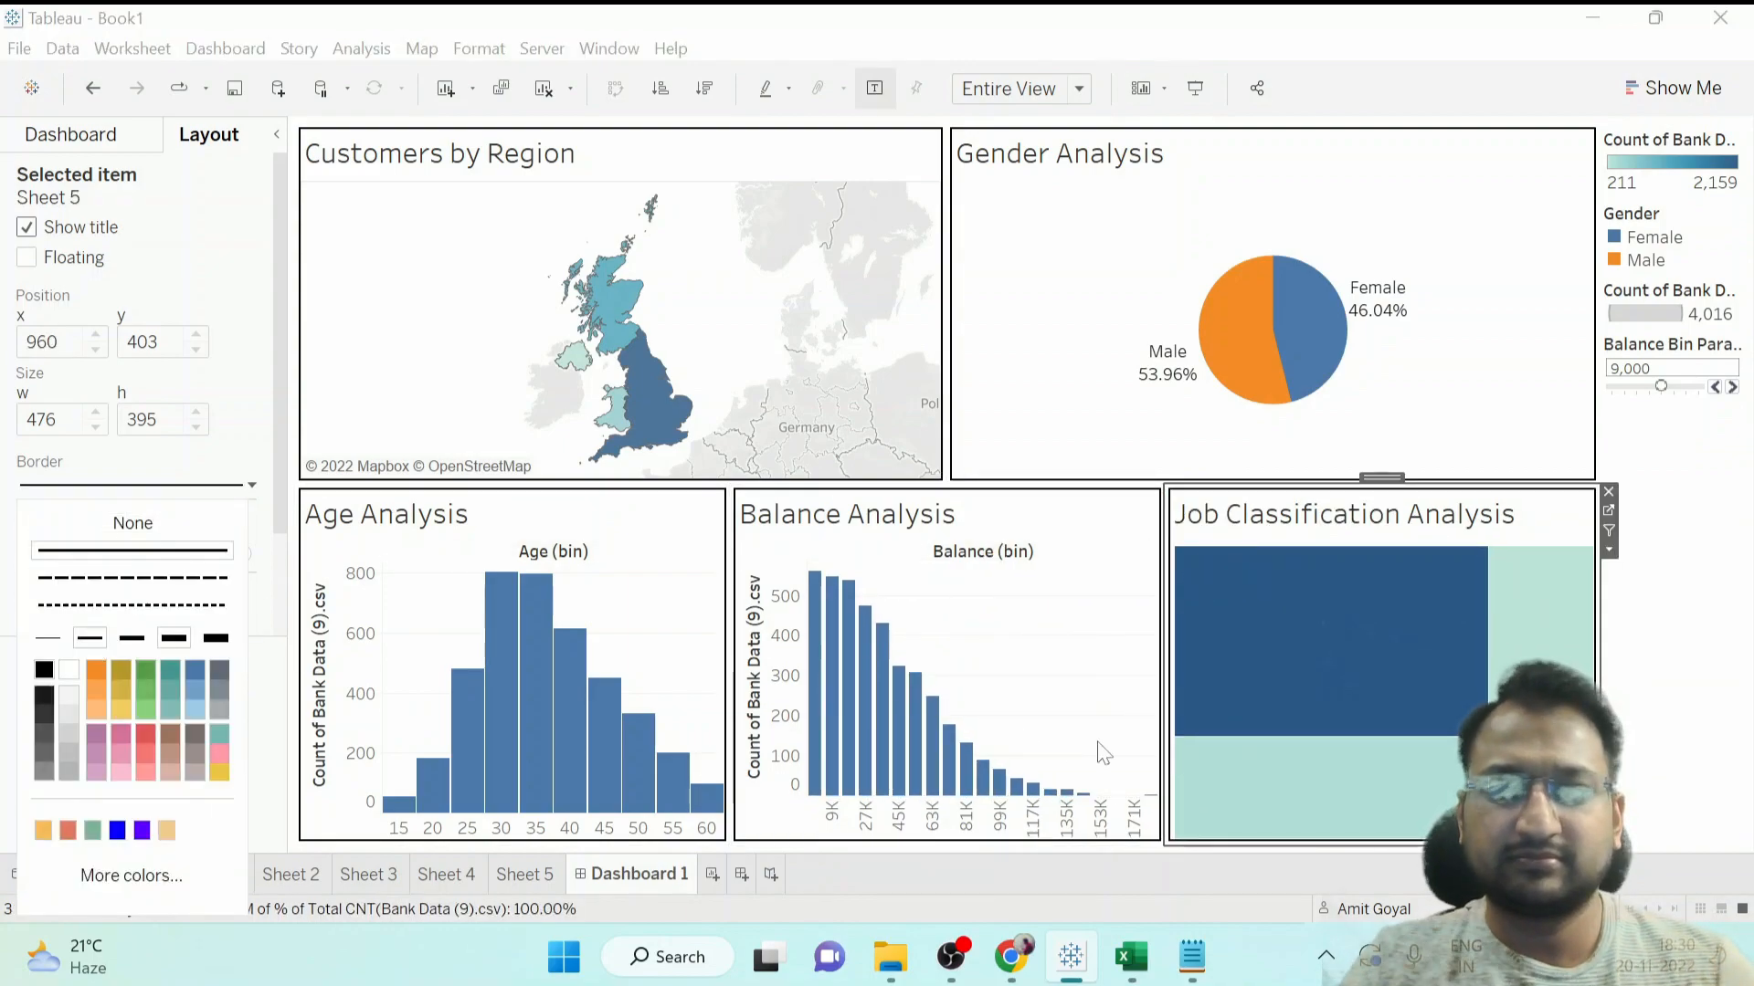
left_click(1638, 705)
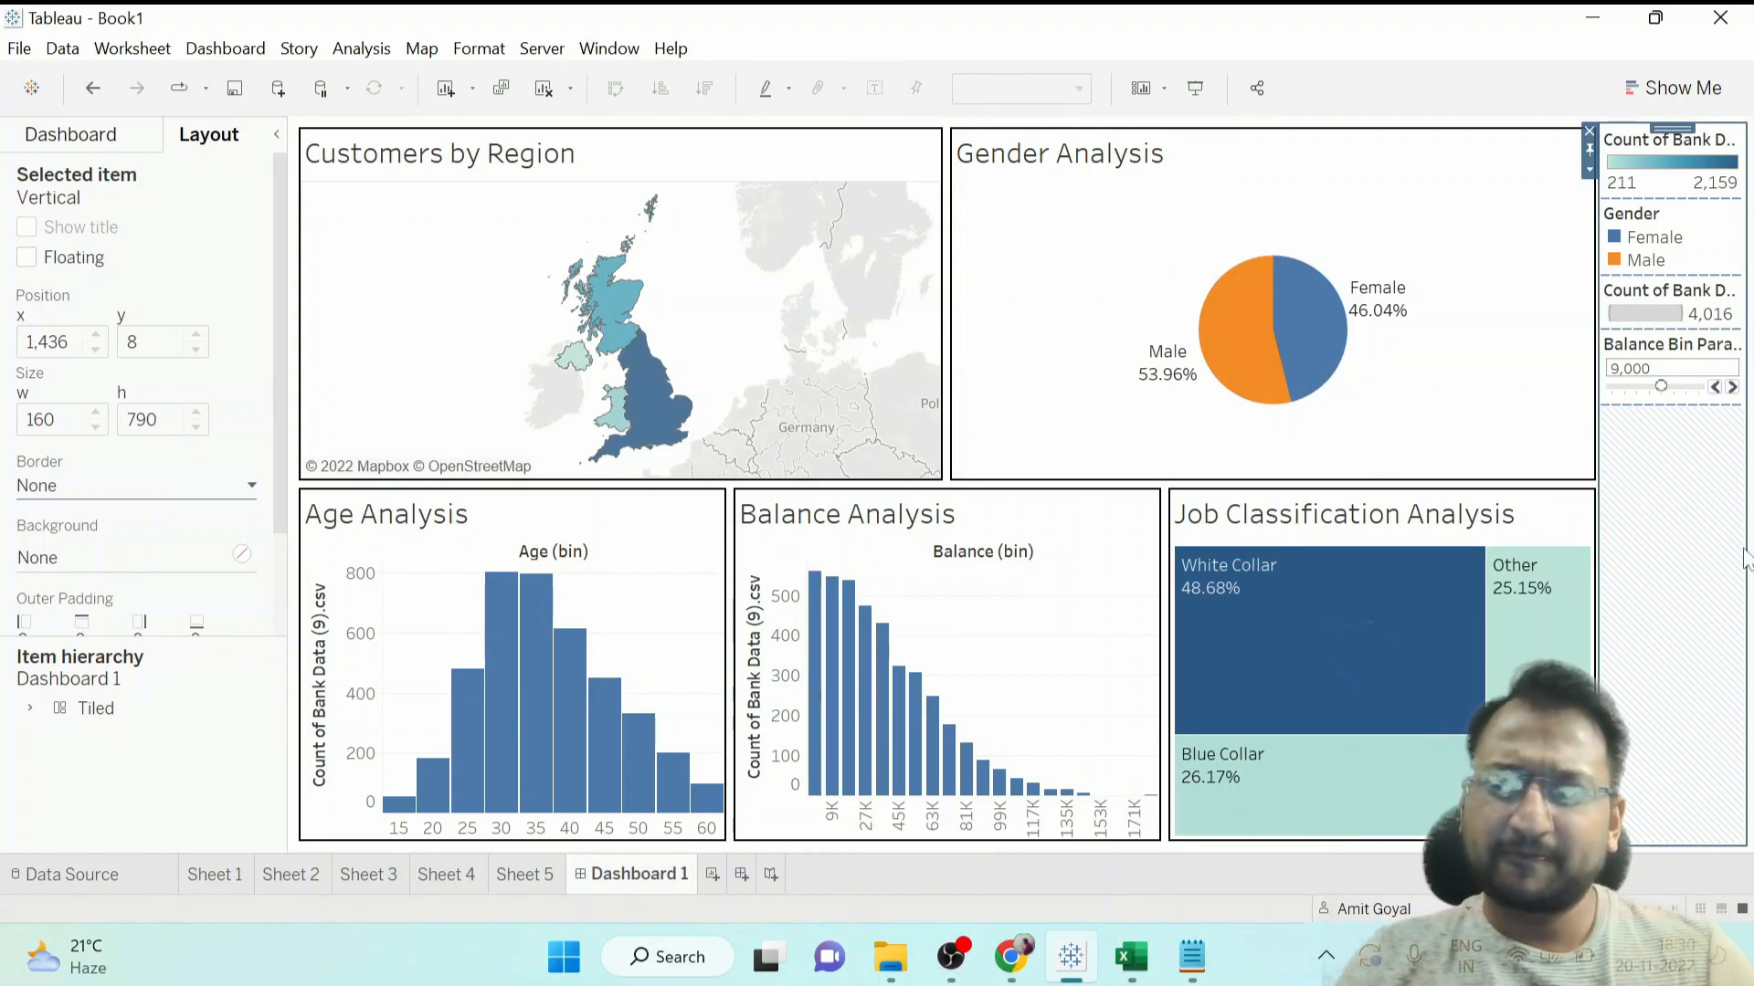
Enlarge the pie's mark size on the Gender Analysis source sheet and return to Dashboard 1.
left_click(1521, 214)
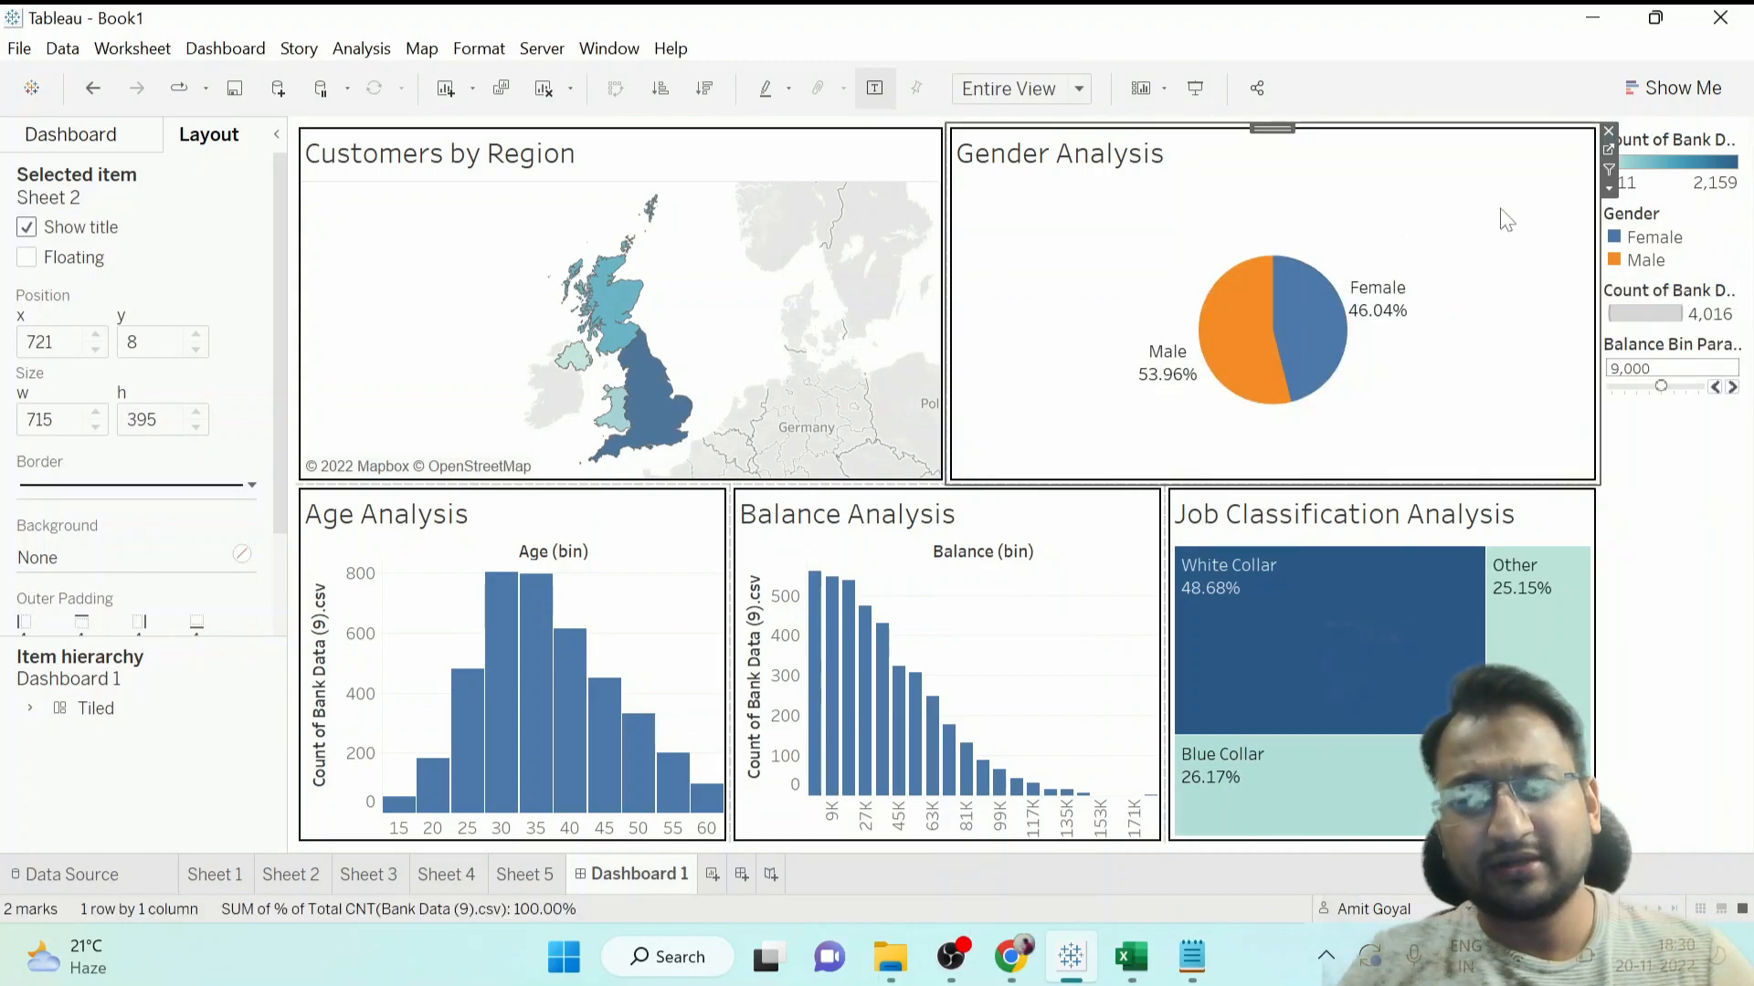
left_click(1609, 151)
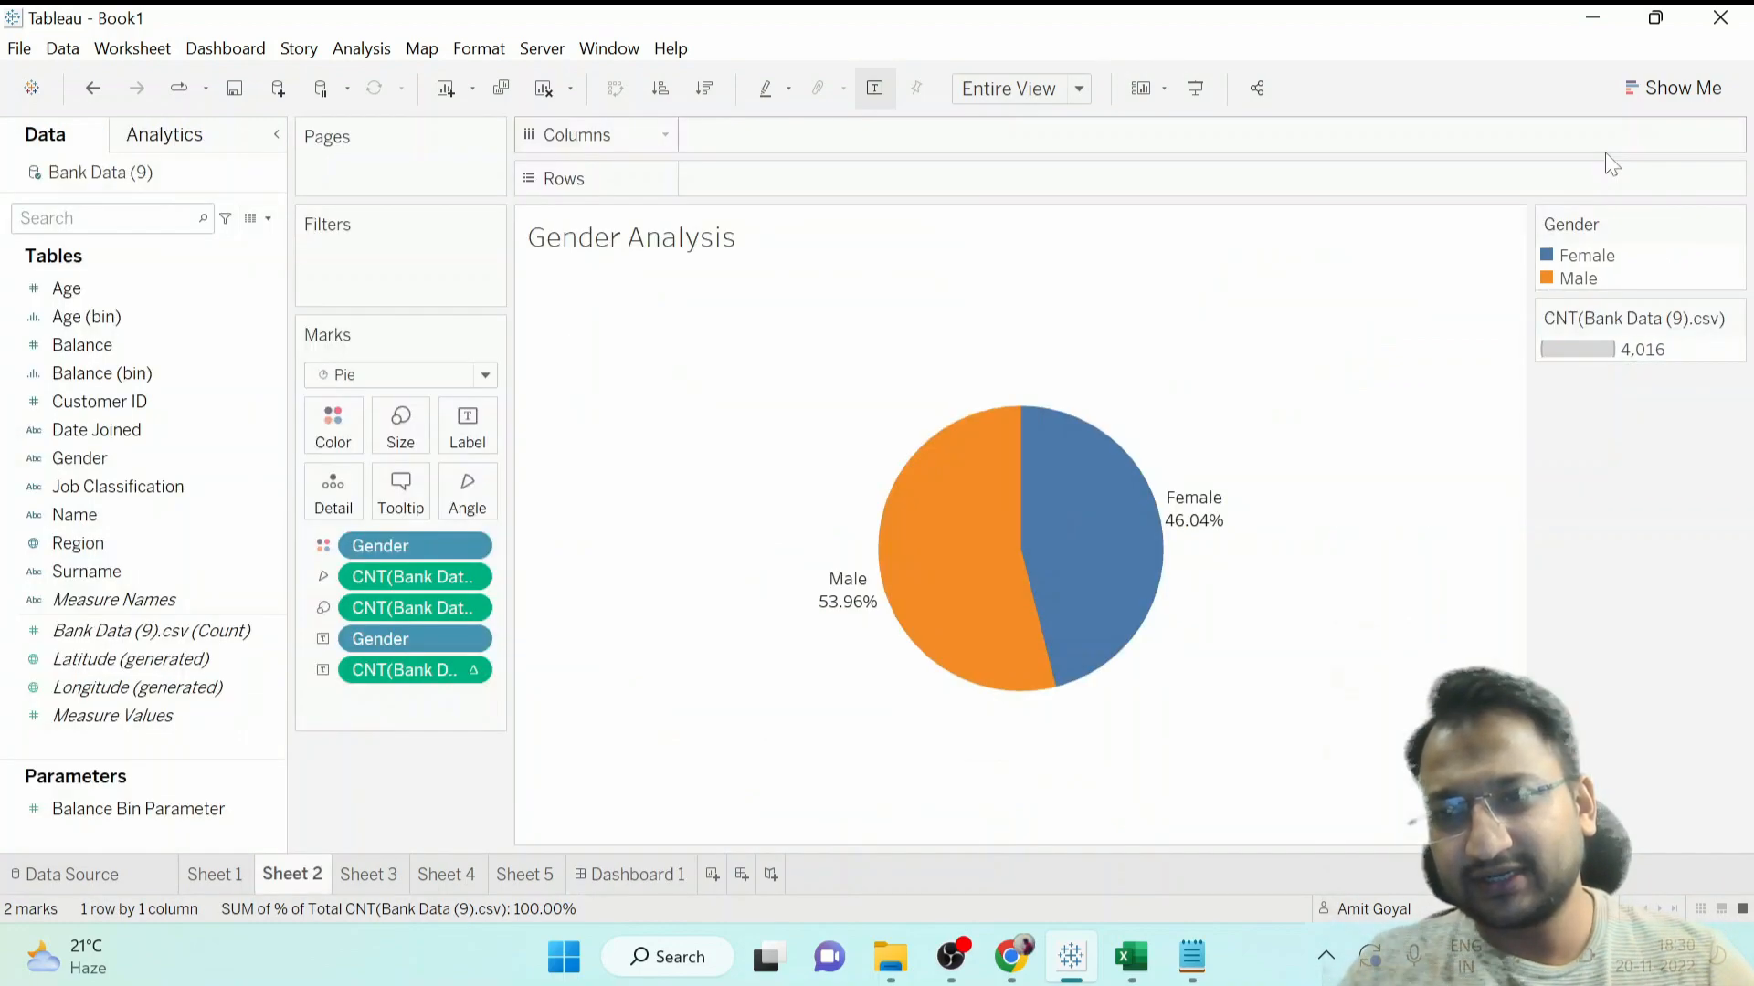
left_click(400, 428)
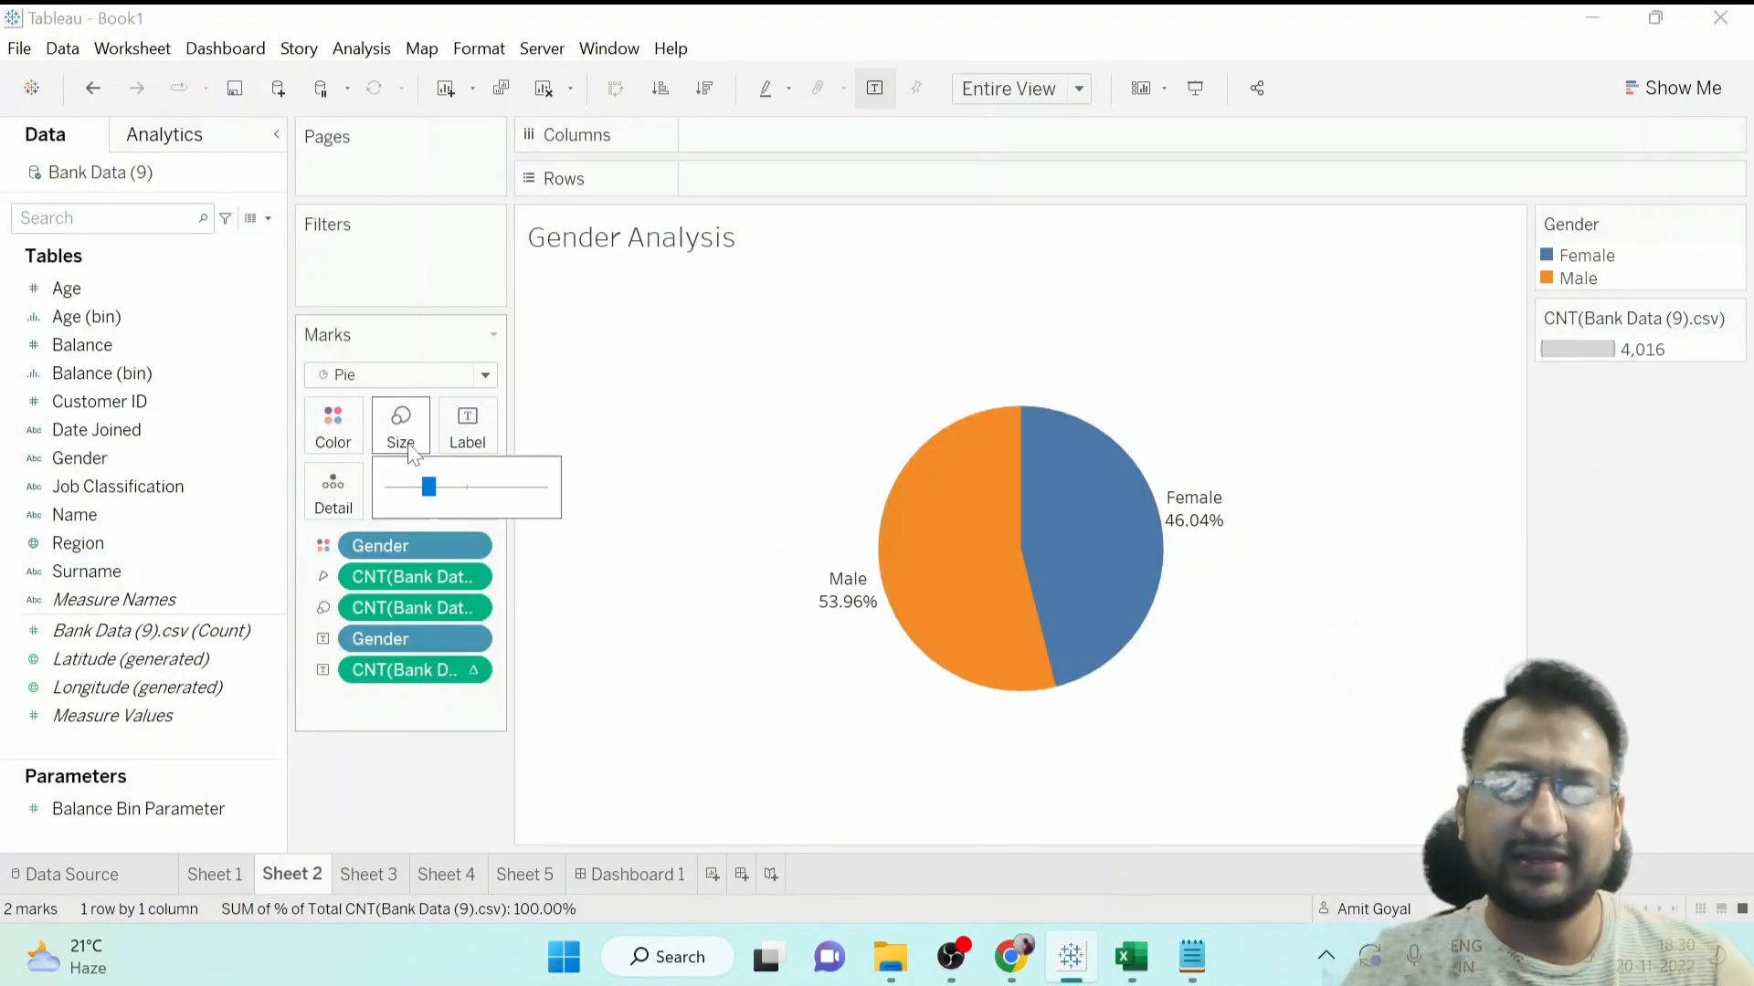
left_click(461, 487)
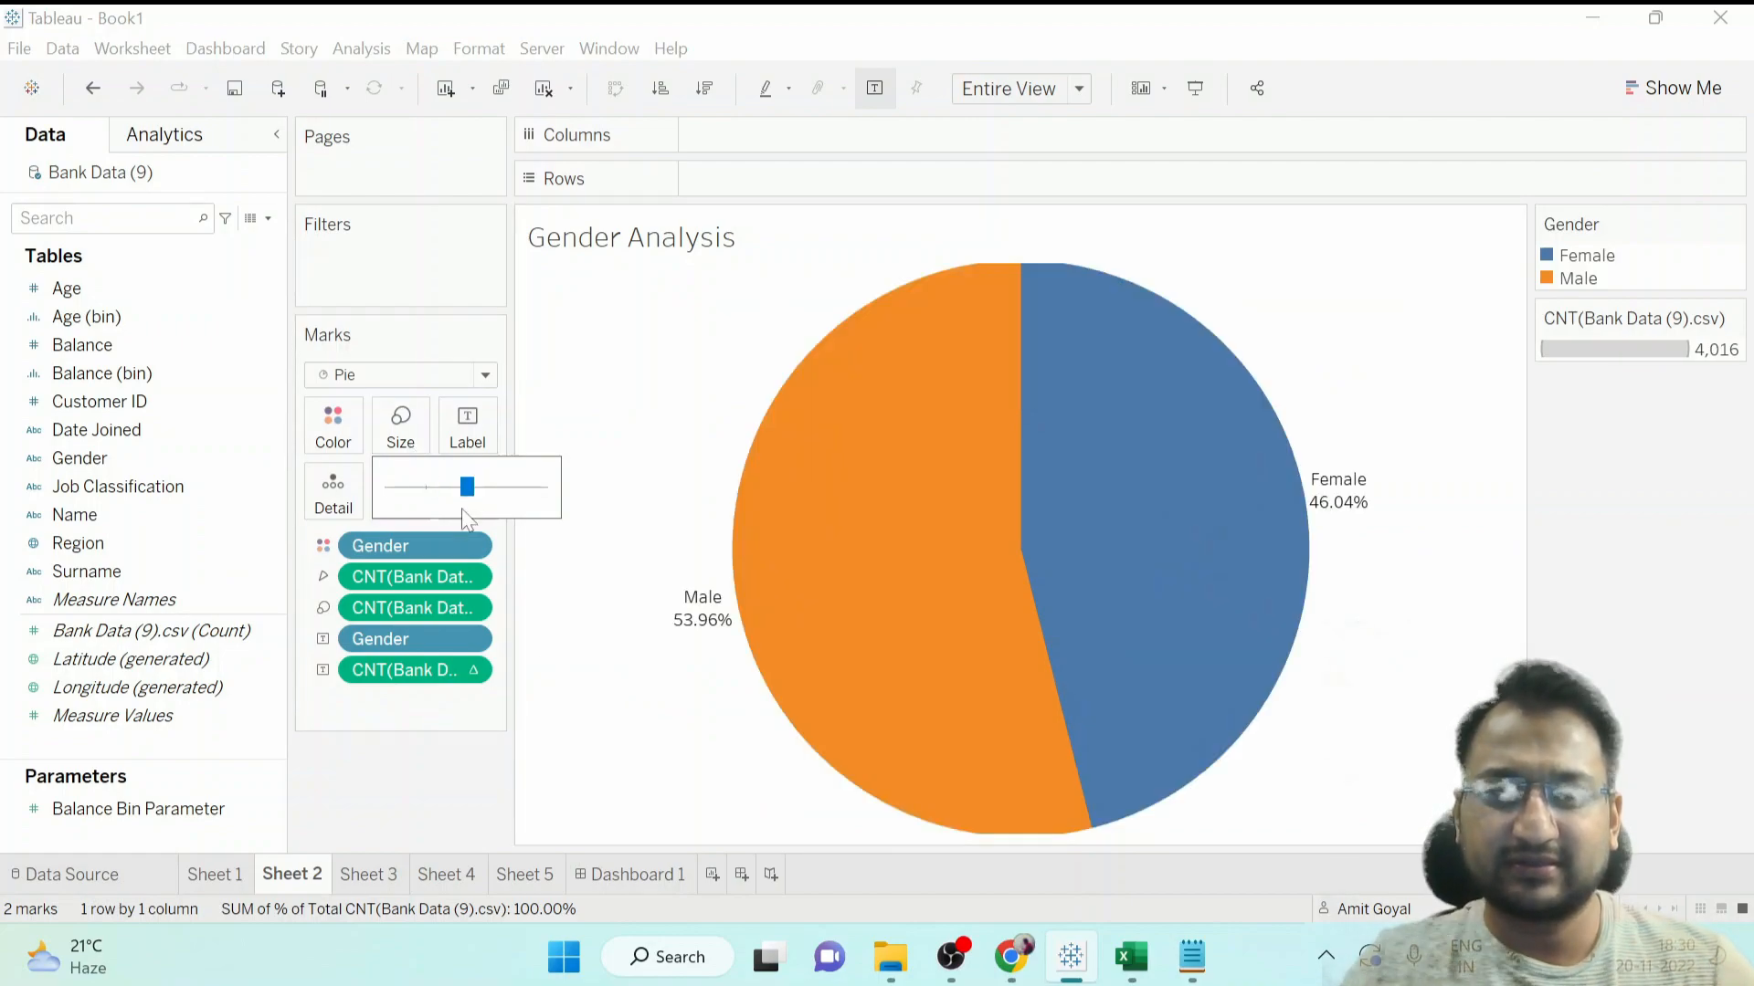
left_click(455, 491)
left_click(647, 880)
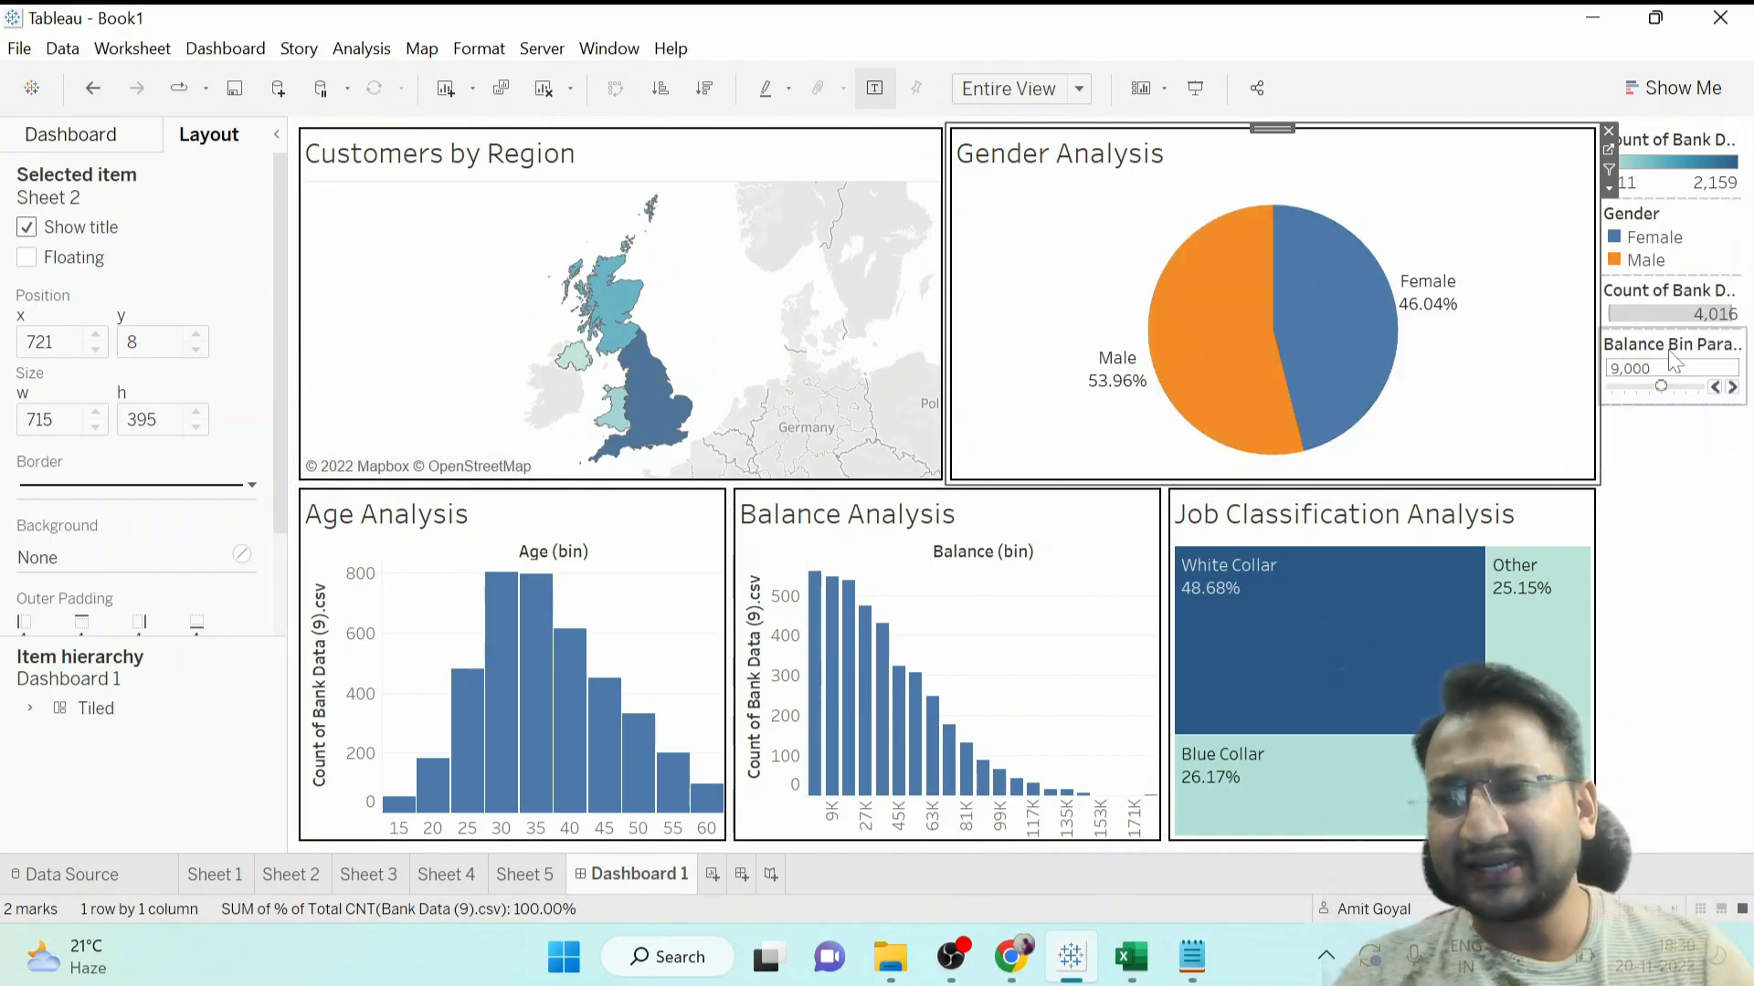
Remove the Gender legend from the dashboard and place the map's count color legend directly below the region map.
left_click(1664, 235)
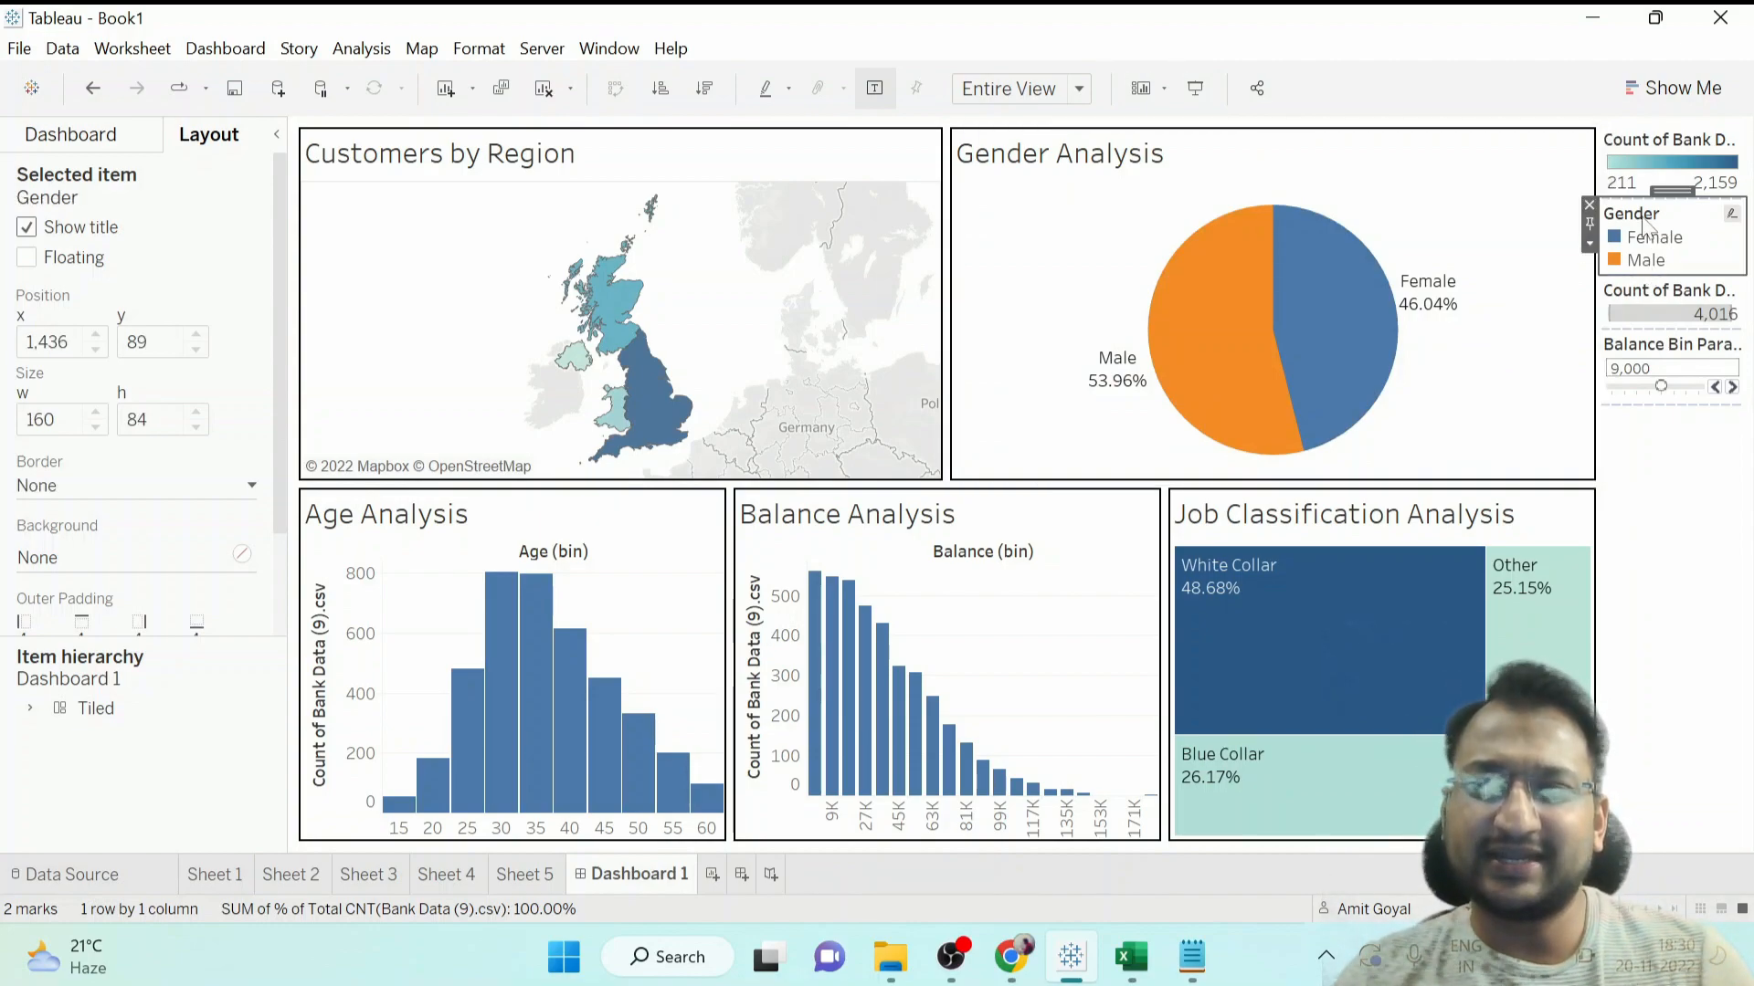
mouse_move(1154, 360)
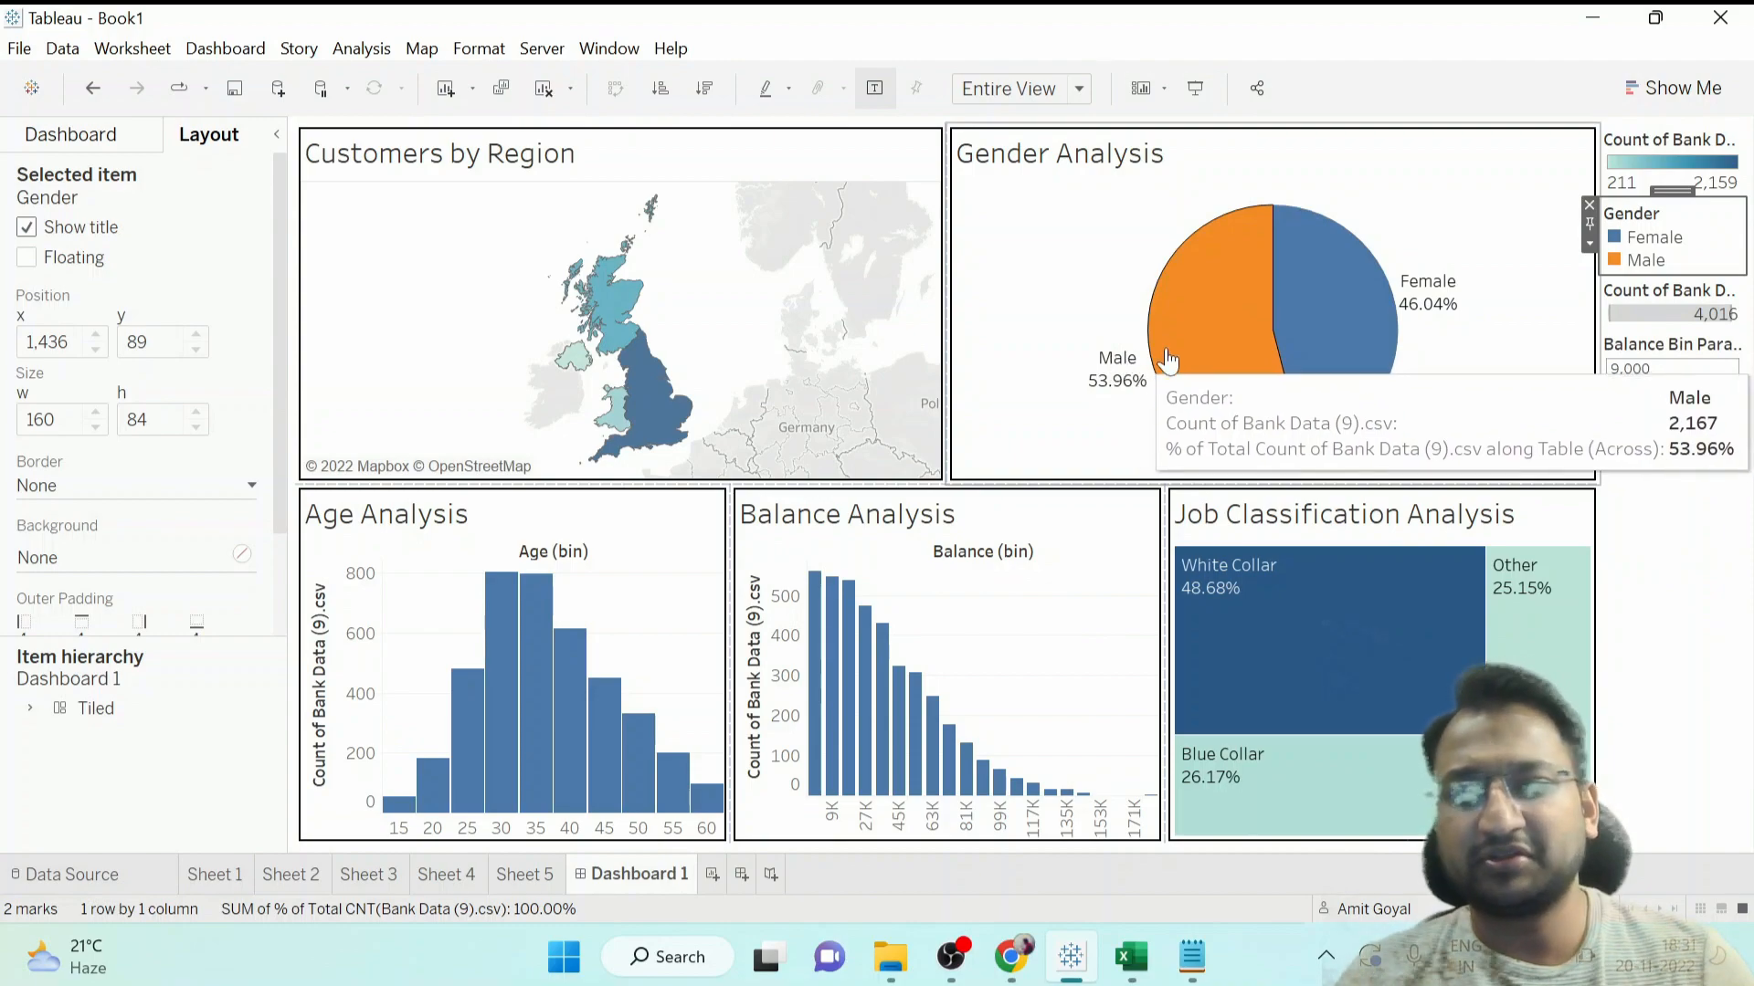
left_click(1589, 205)
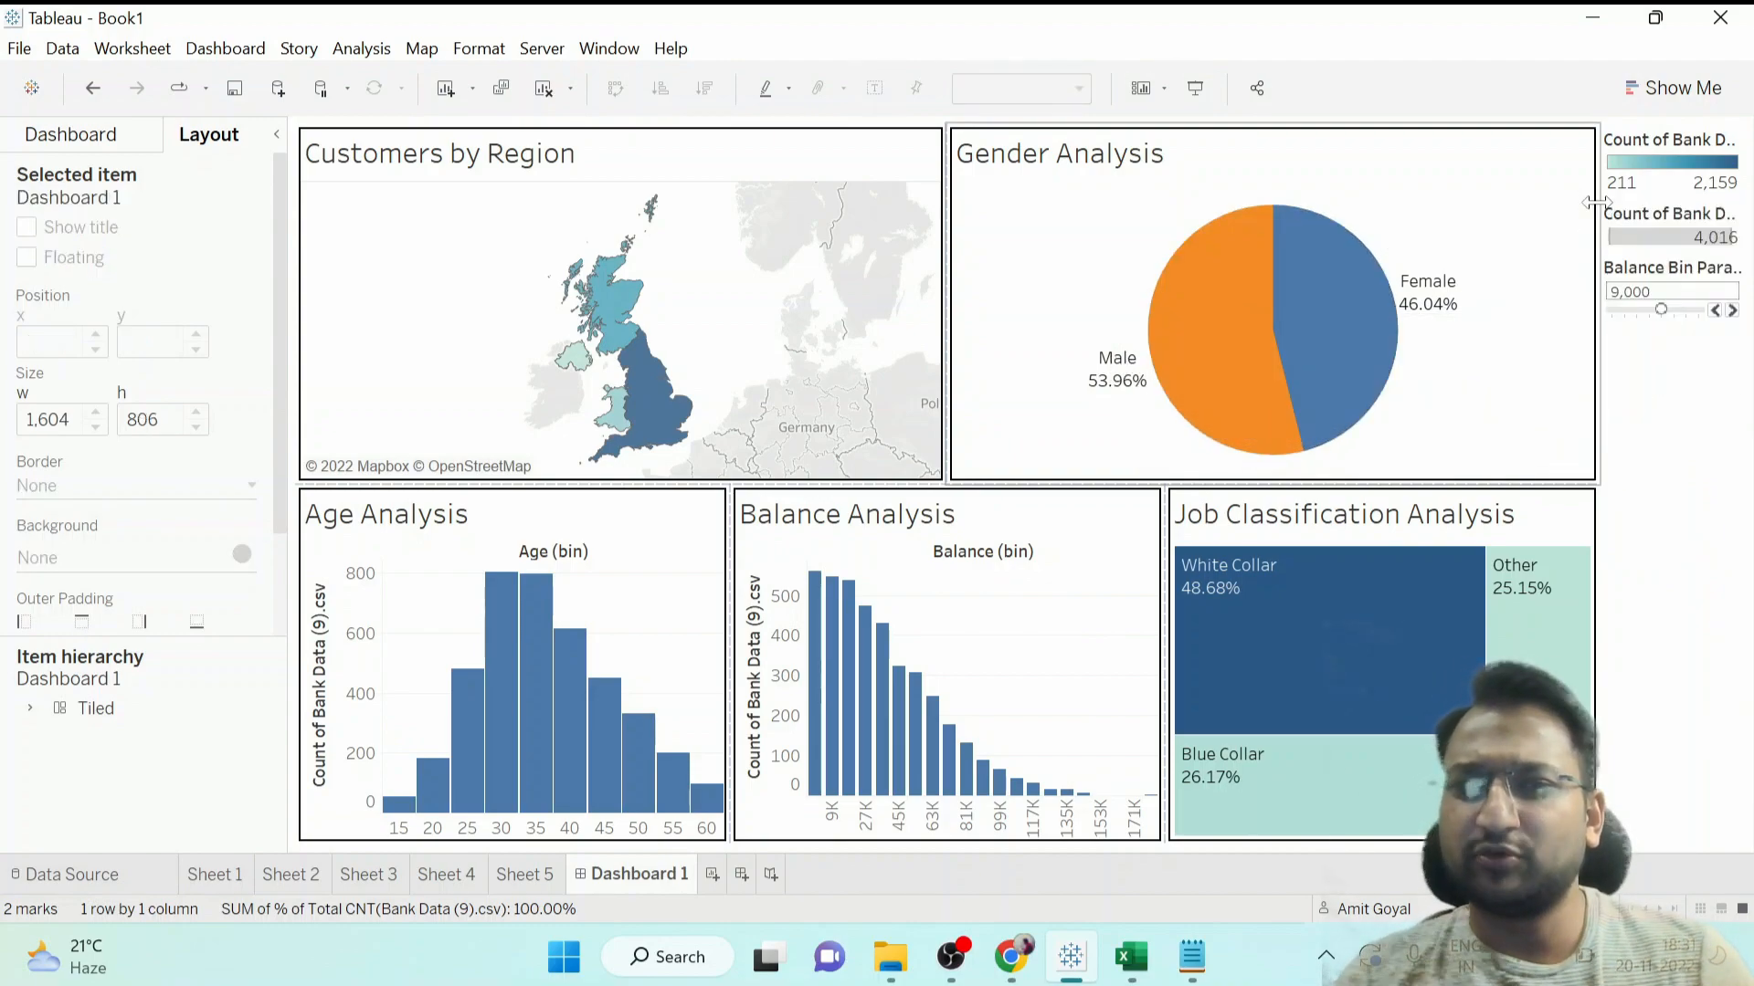
left_click(1659, 140)
left_click_drag(1672, 128, 744, 447)
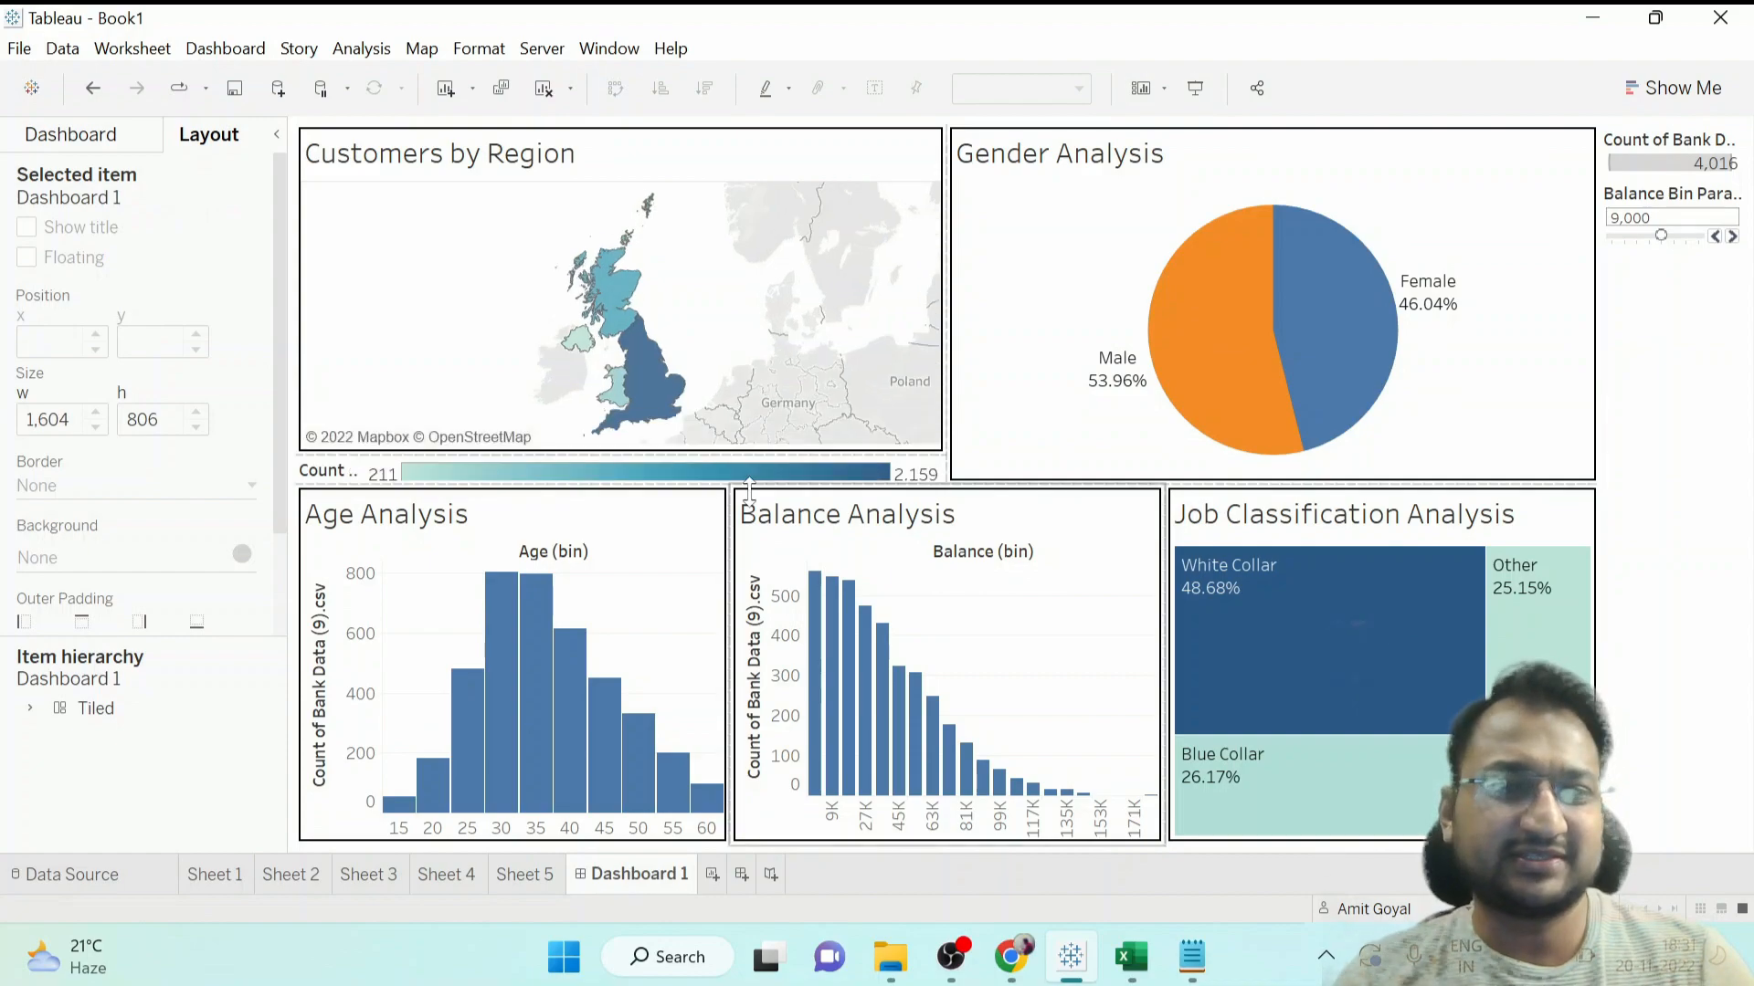
Place the Balance Bin Parameter control as a thin strip beneath the Balance histogram and remove the remaining count size legend.
left_click(1655, 210)
left_click_drag(1674, 171, 1028, 525)
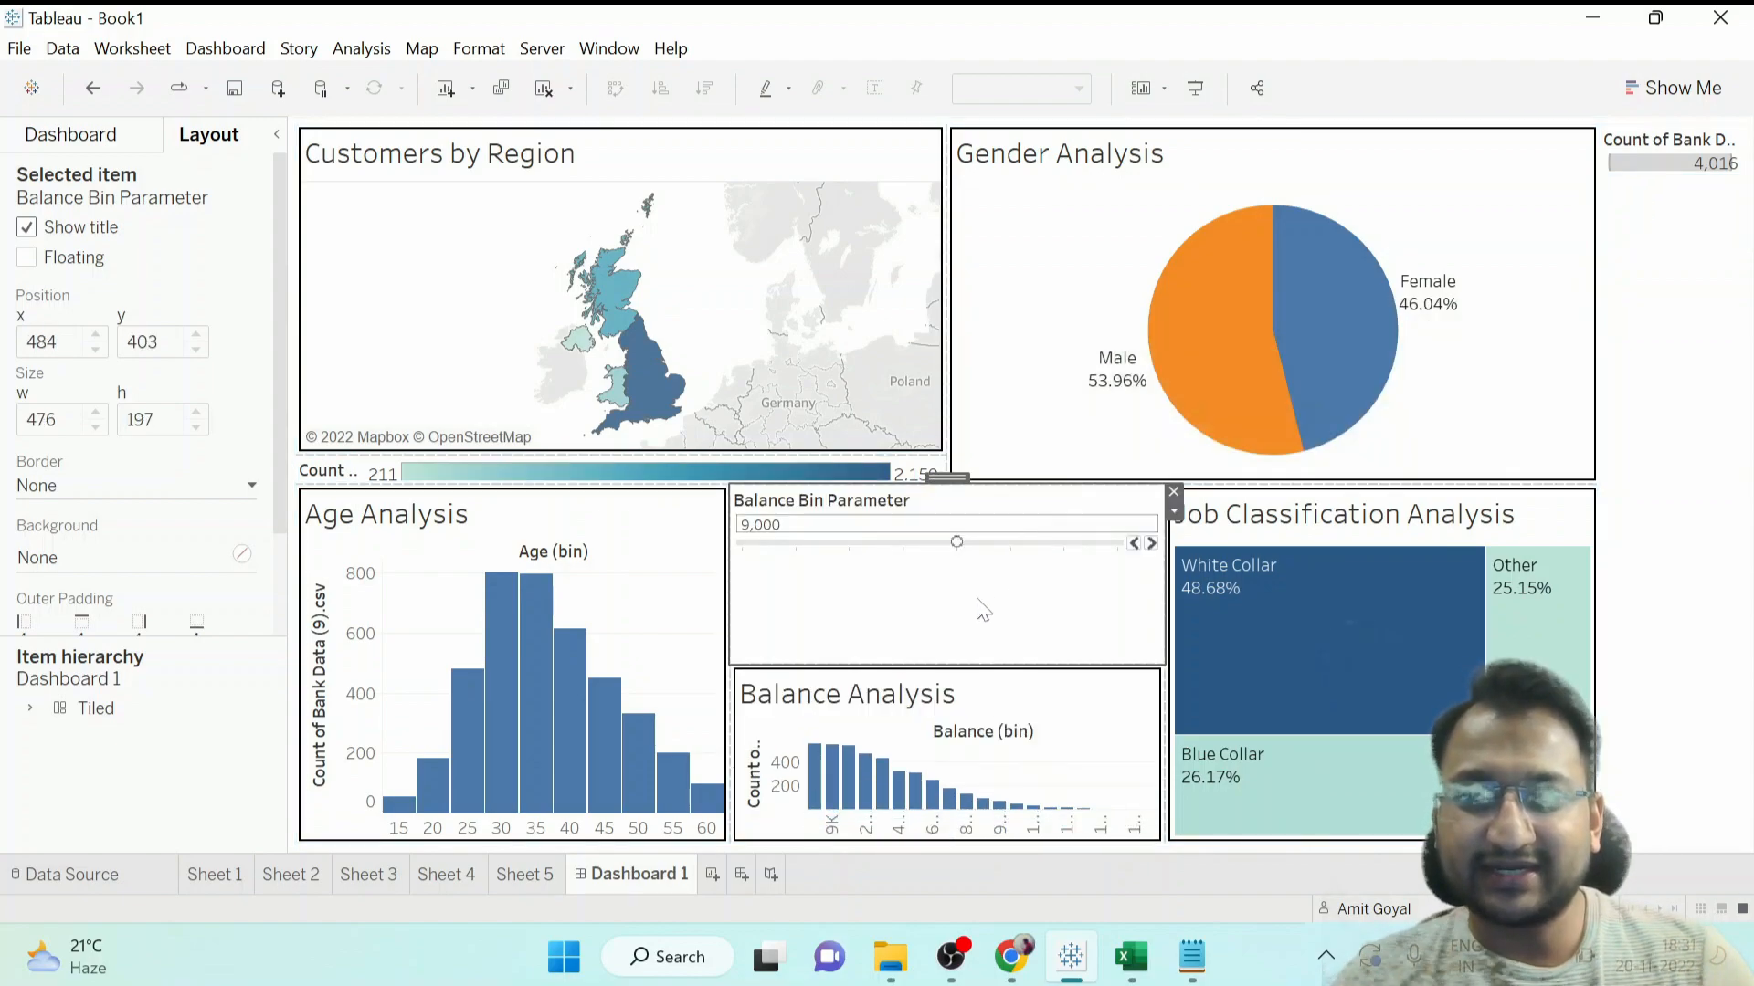
left_click_drag(950, 476, 970, 721)
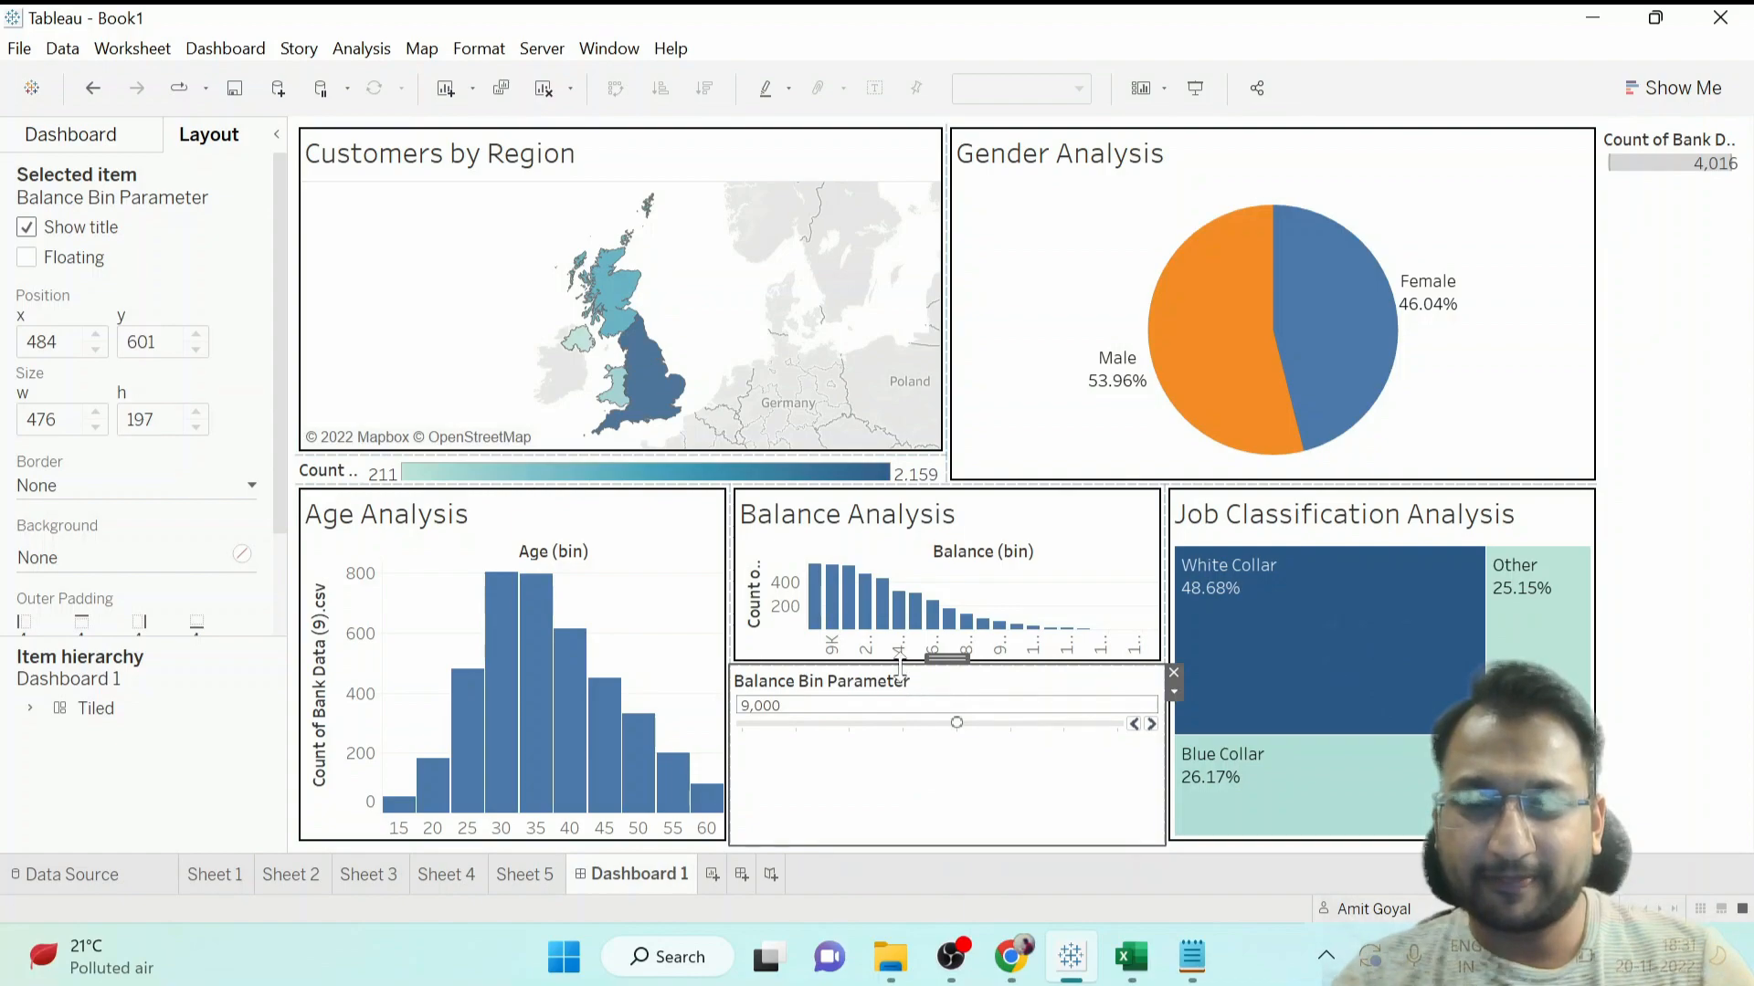
left_click_drag(898, 667, 908, 834)
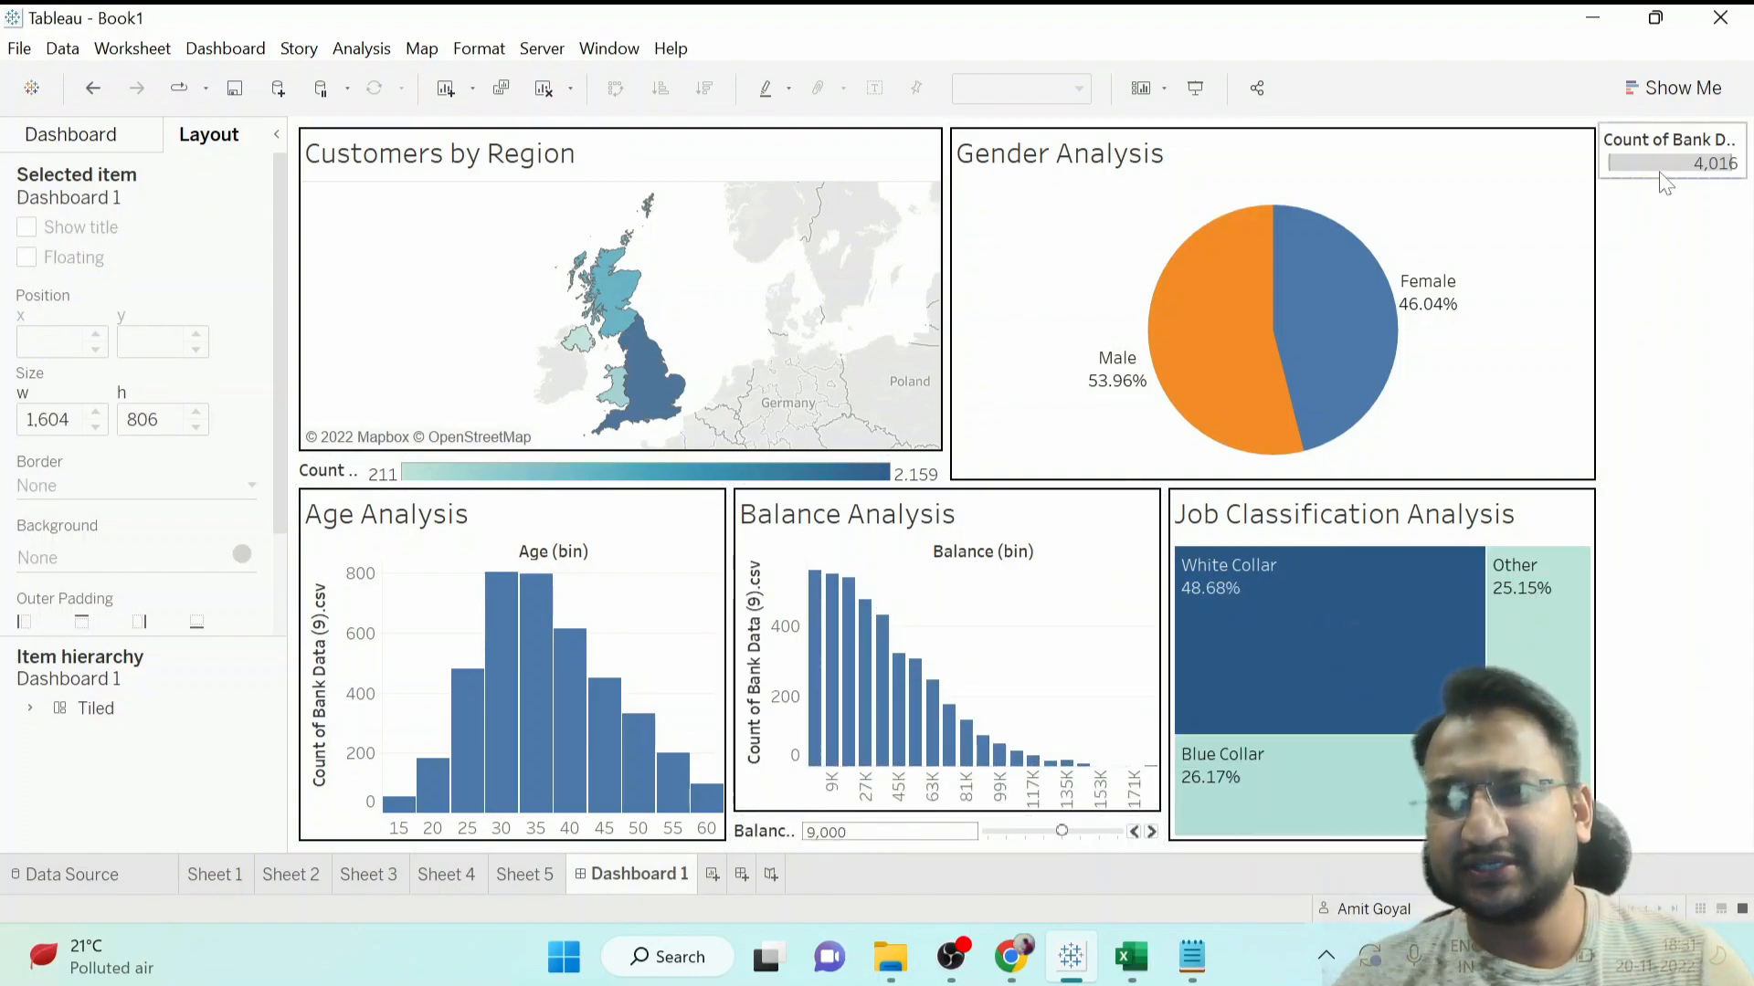
left_click(1635, 152)
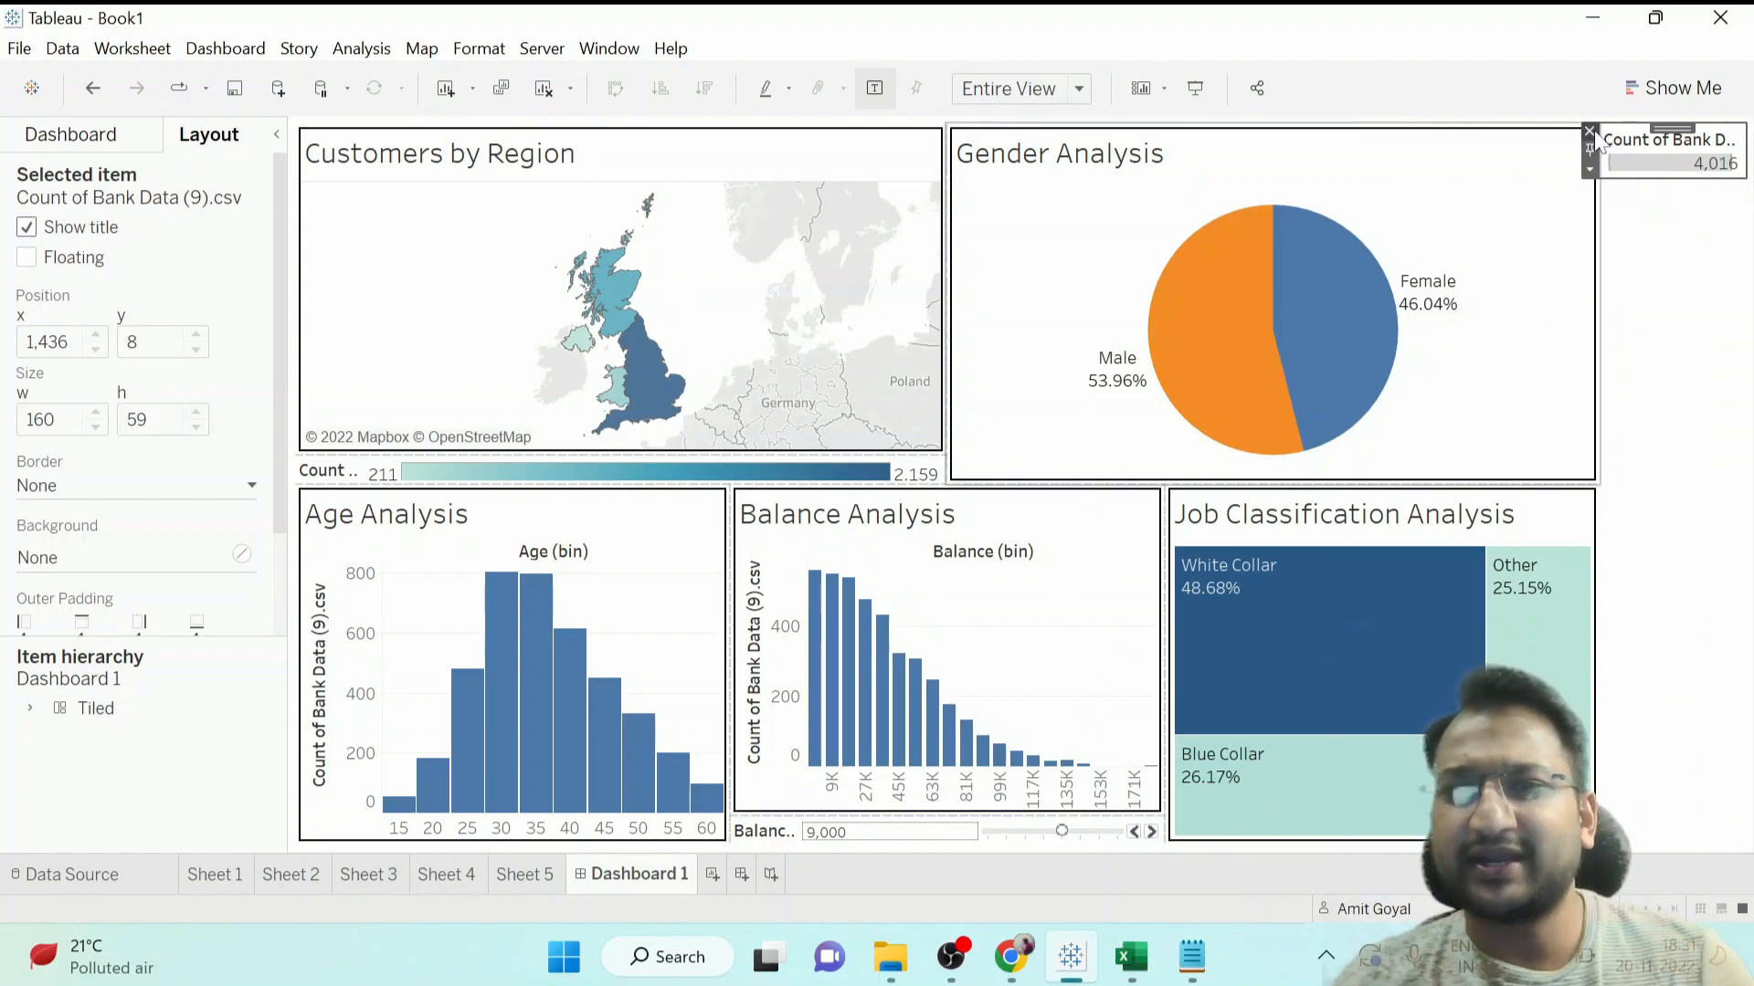
left_click(1589, 131)
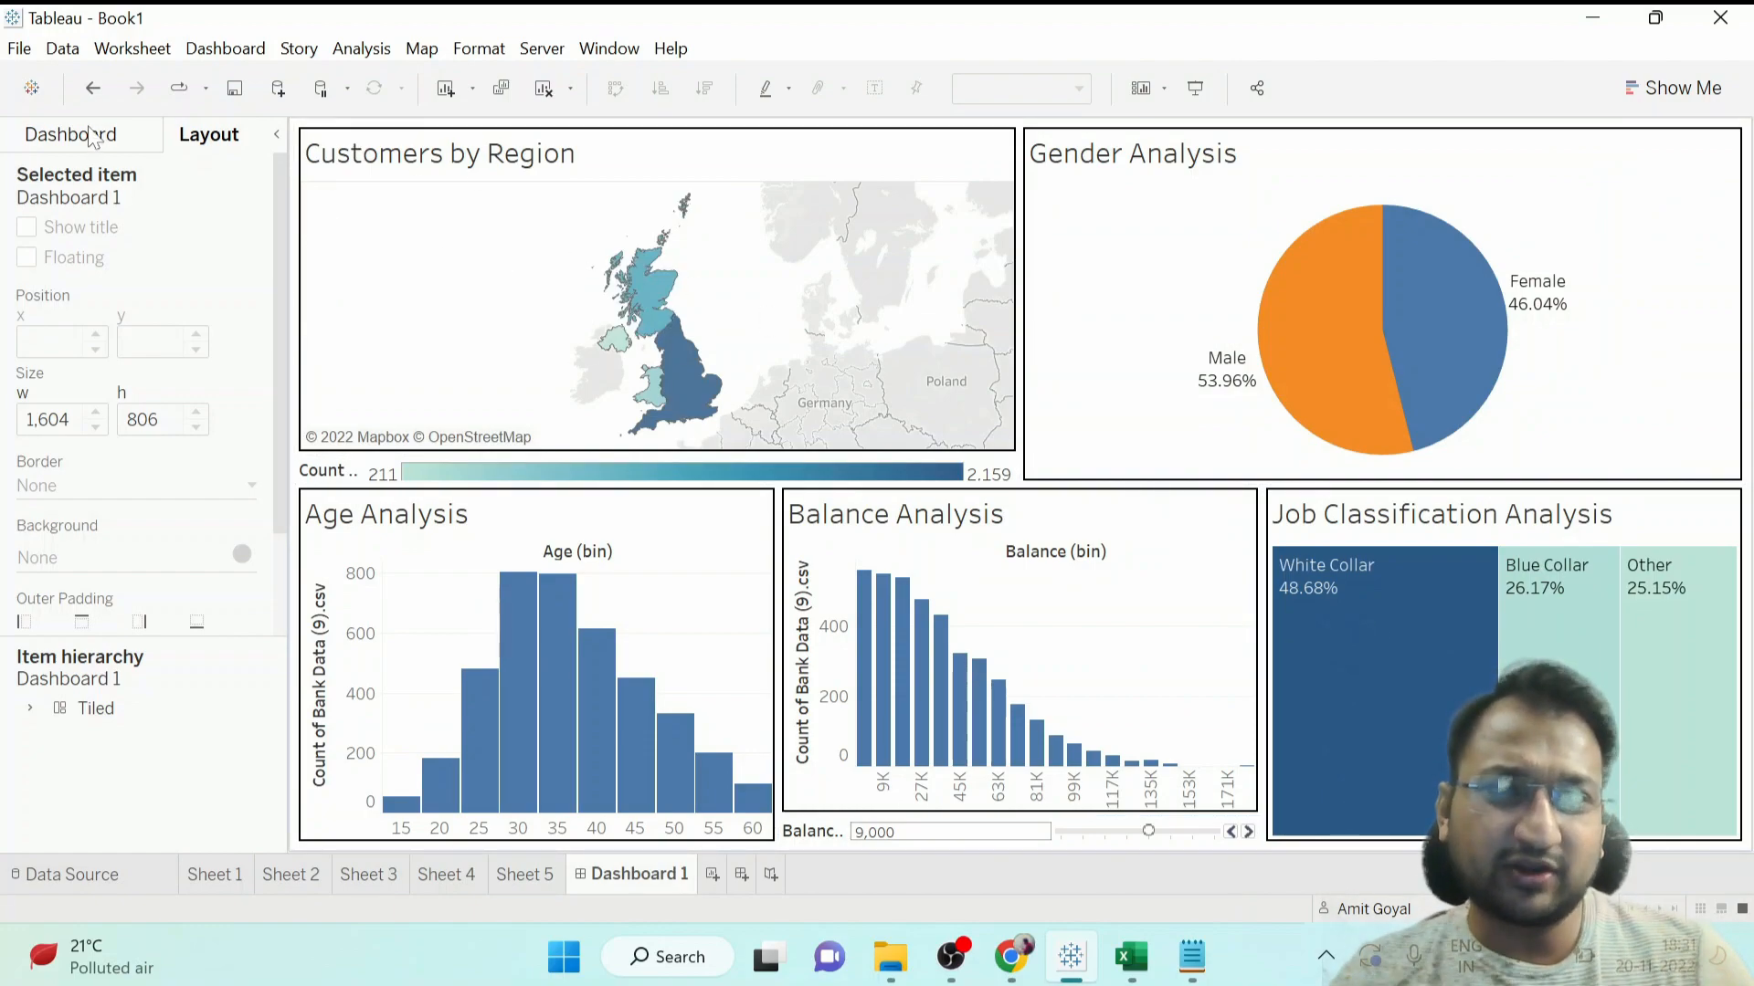
Show the dashboard title and replace its text with "UK Bank Customer Report".
left_click(92, 137)
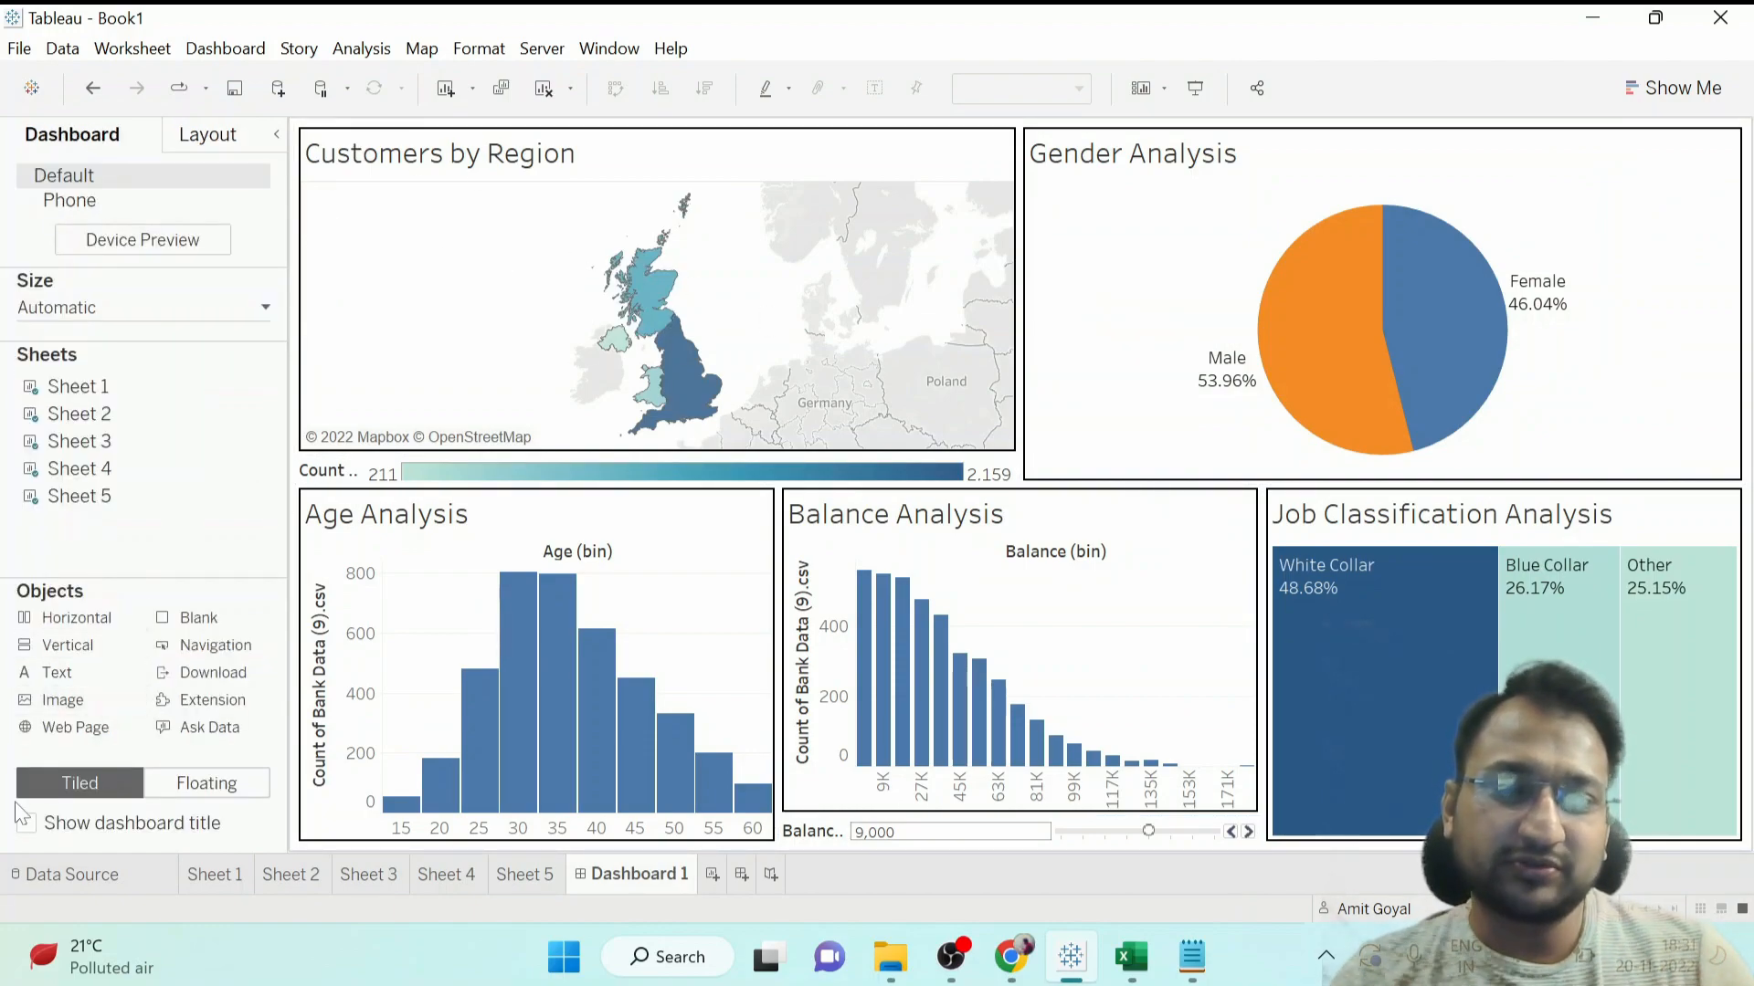
left_click(27, 823)
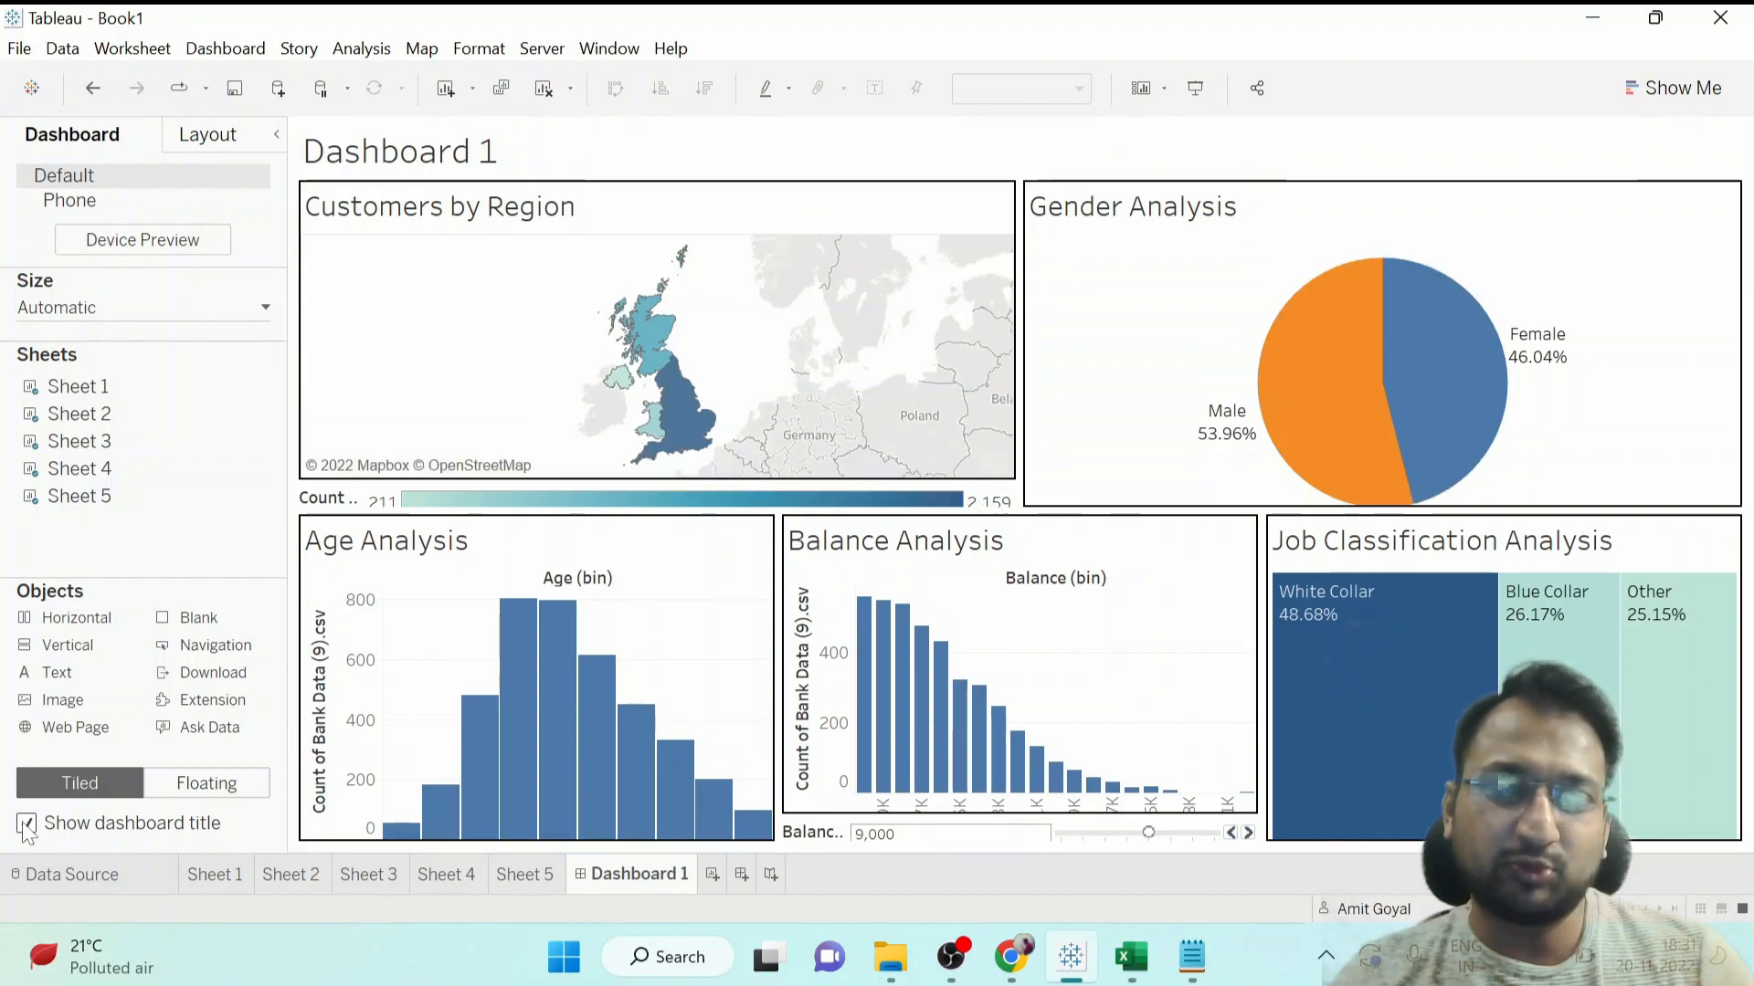
double_click(423, 166)
key("ctrl+a")
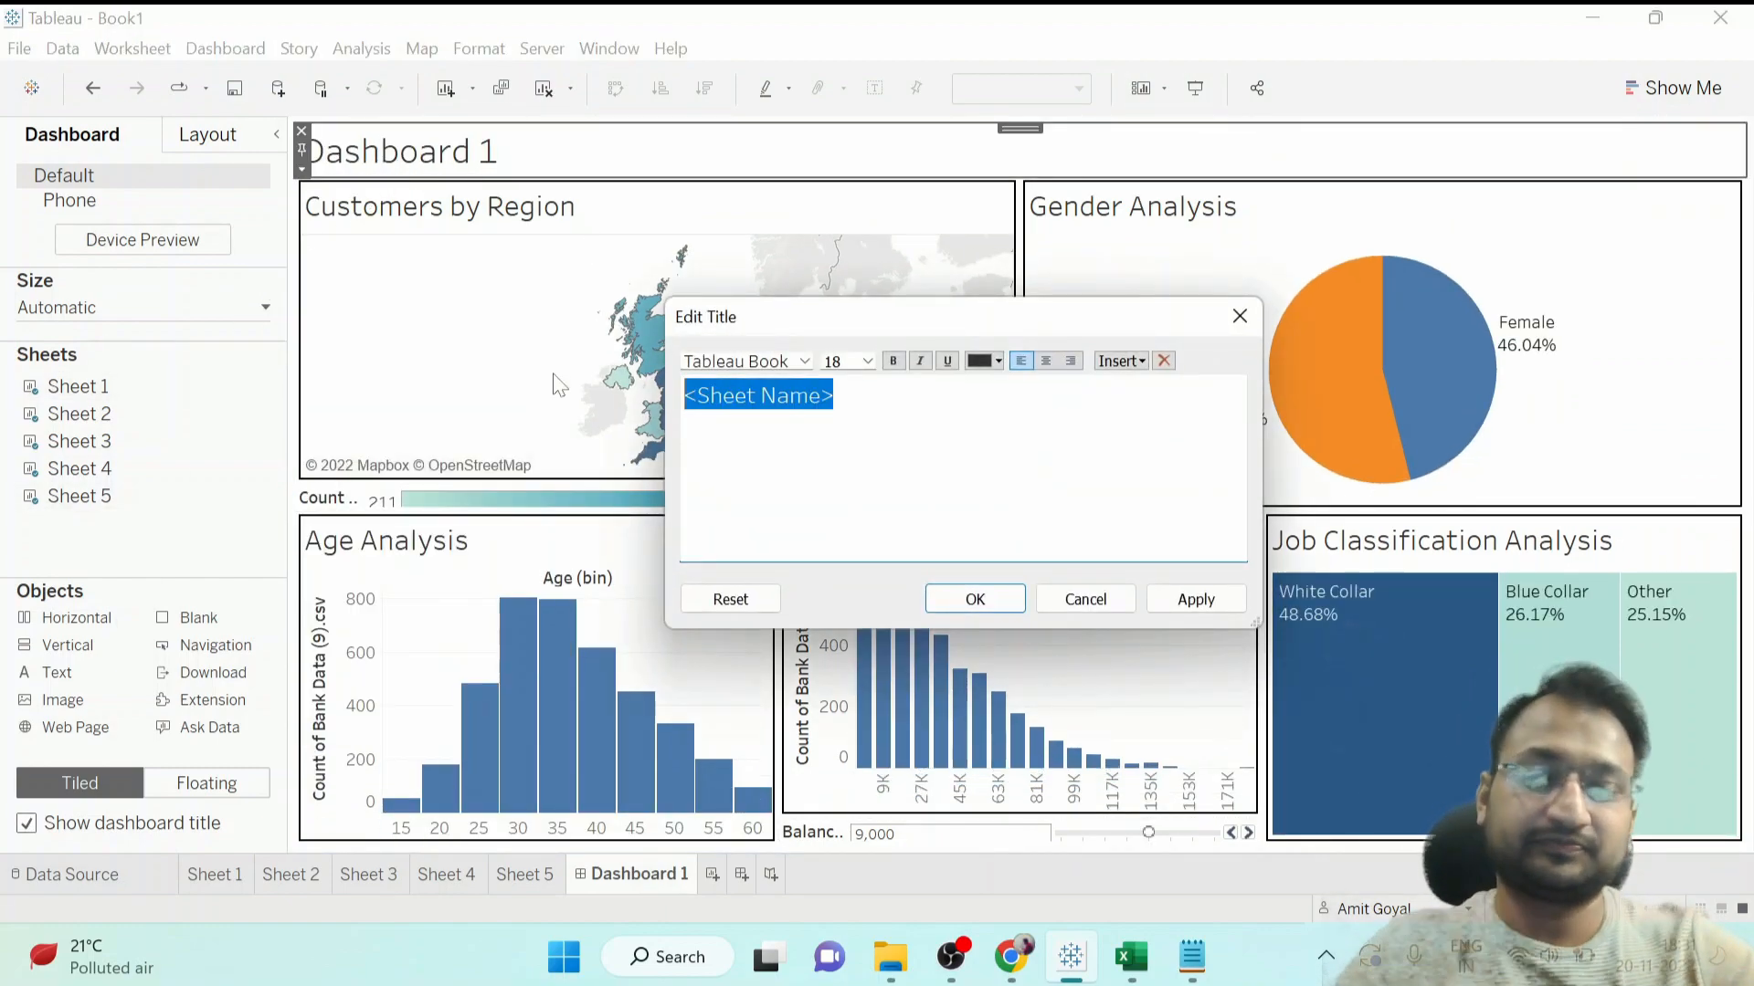
type("UK Bank ")
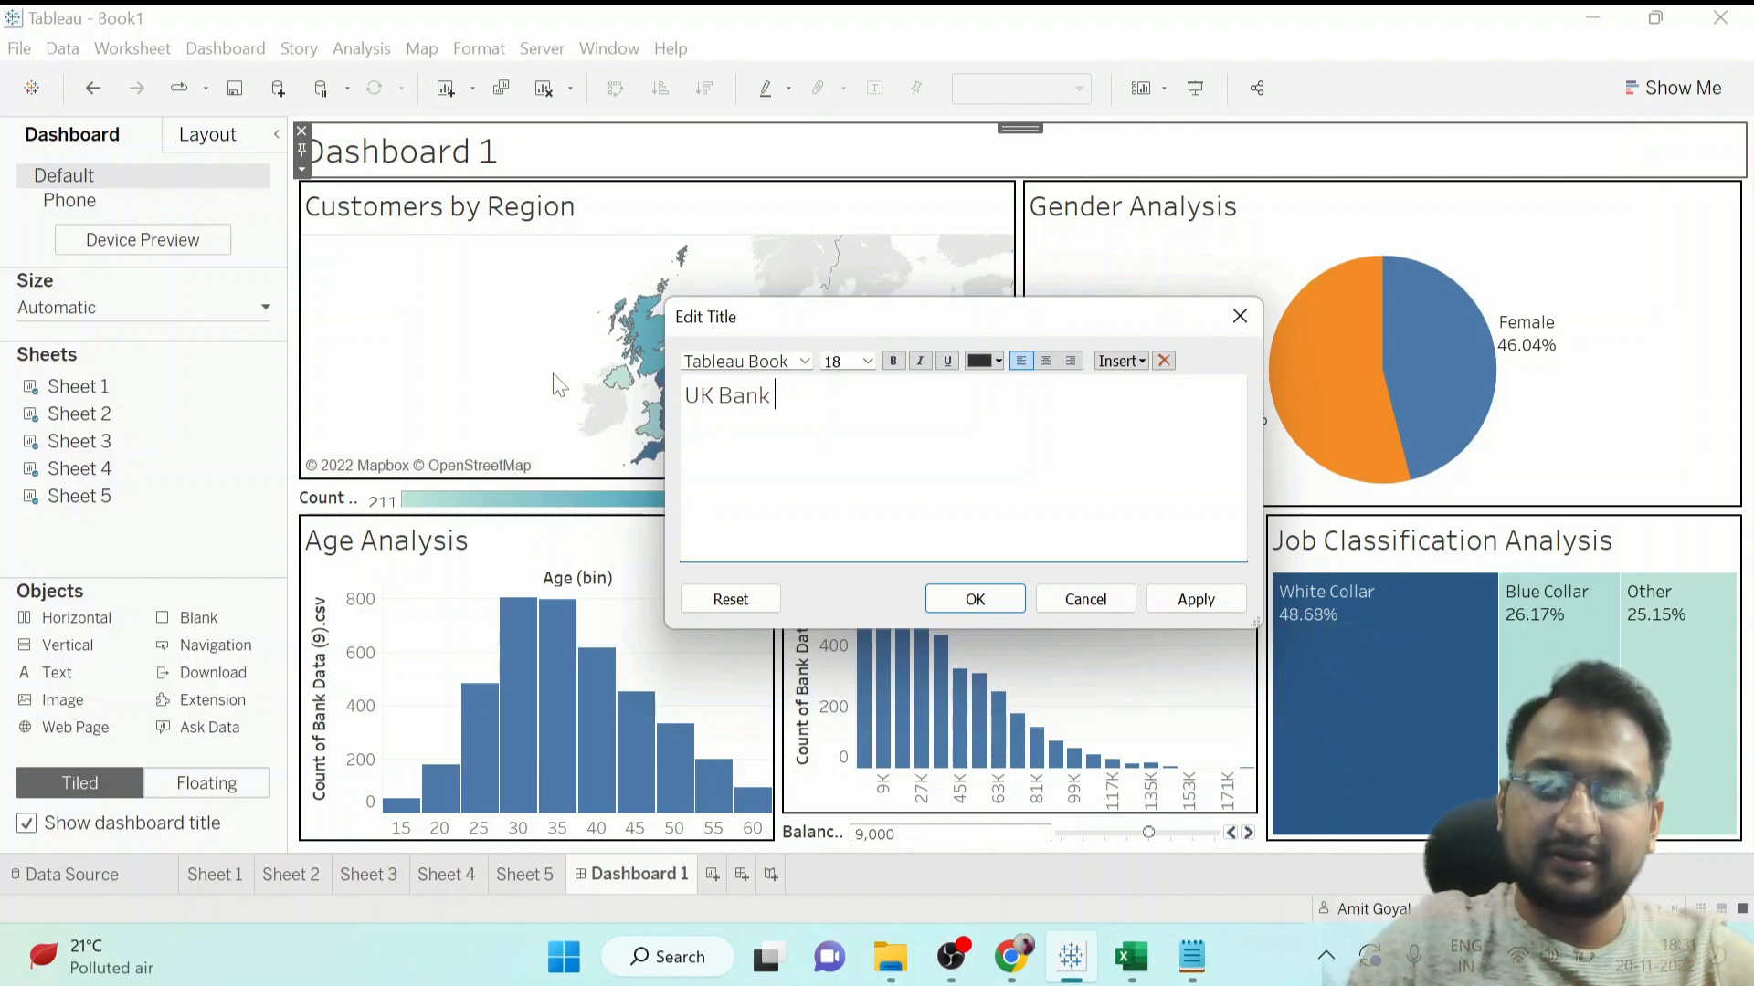
type("Customer Report")
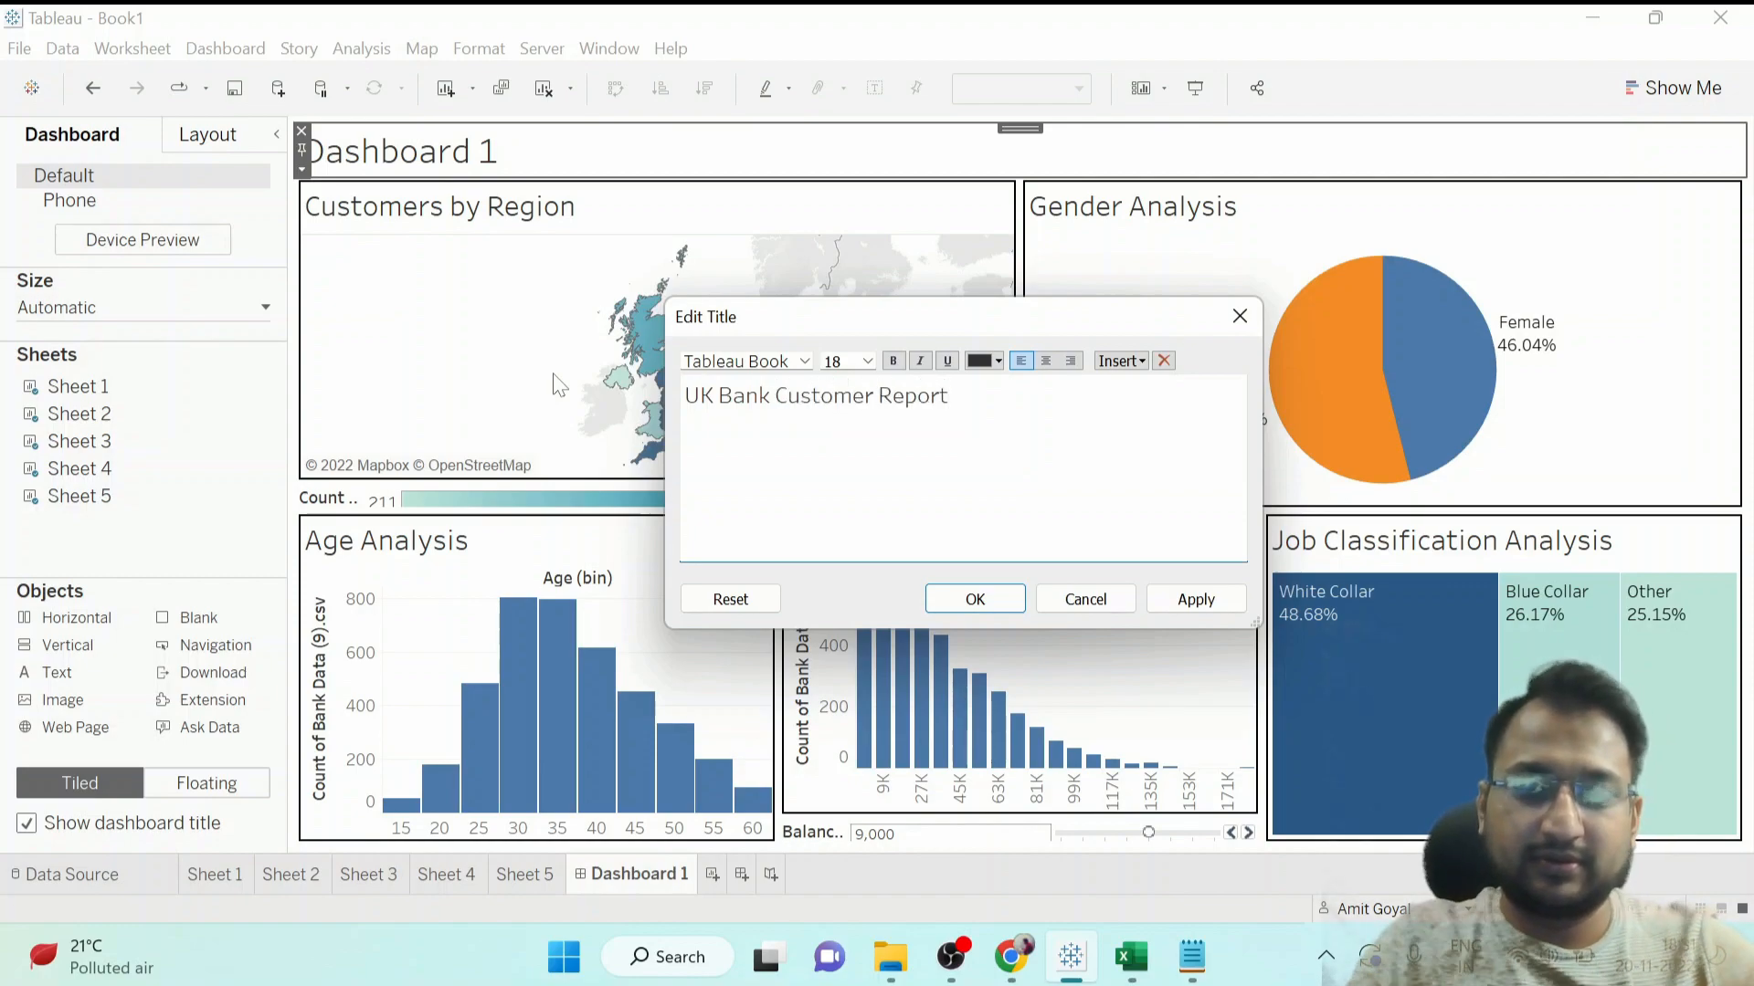
Format the dashboard title text as centered, bold, red Tableau Medium and apply it.
key("ctrl+a")
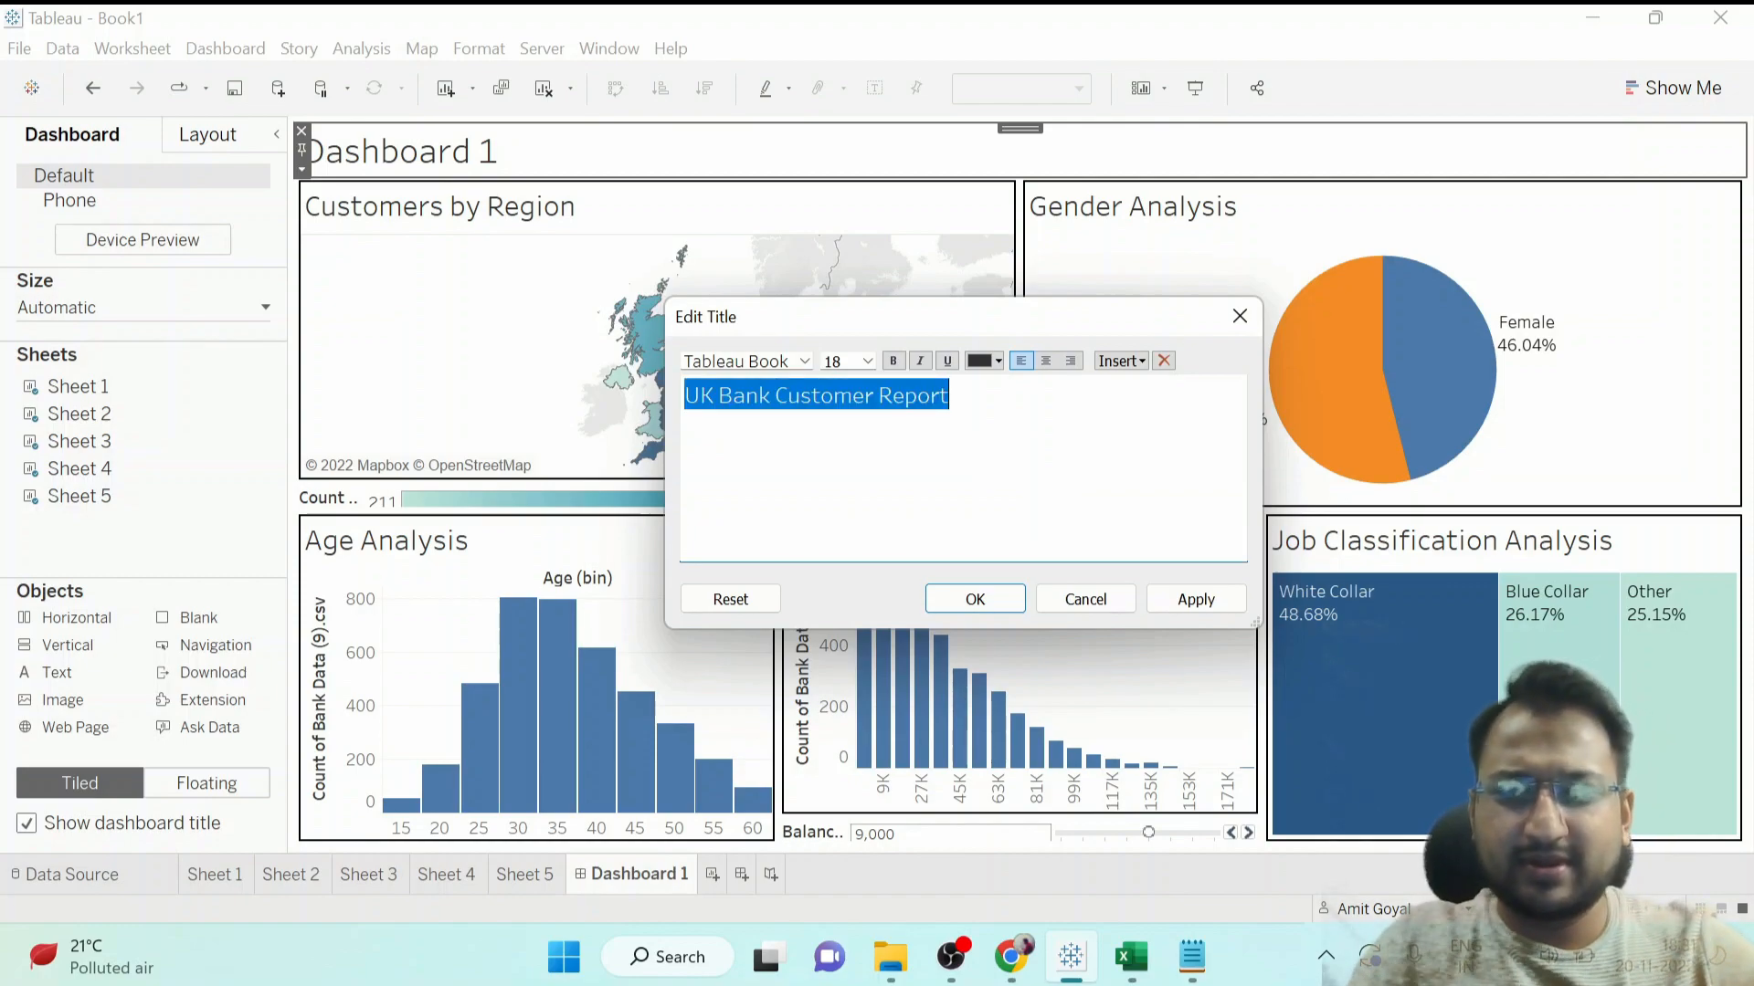
left_click(1046, 361)
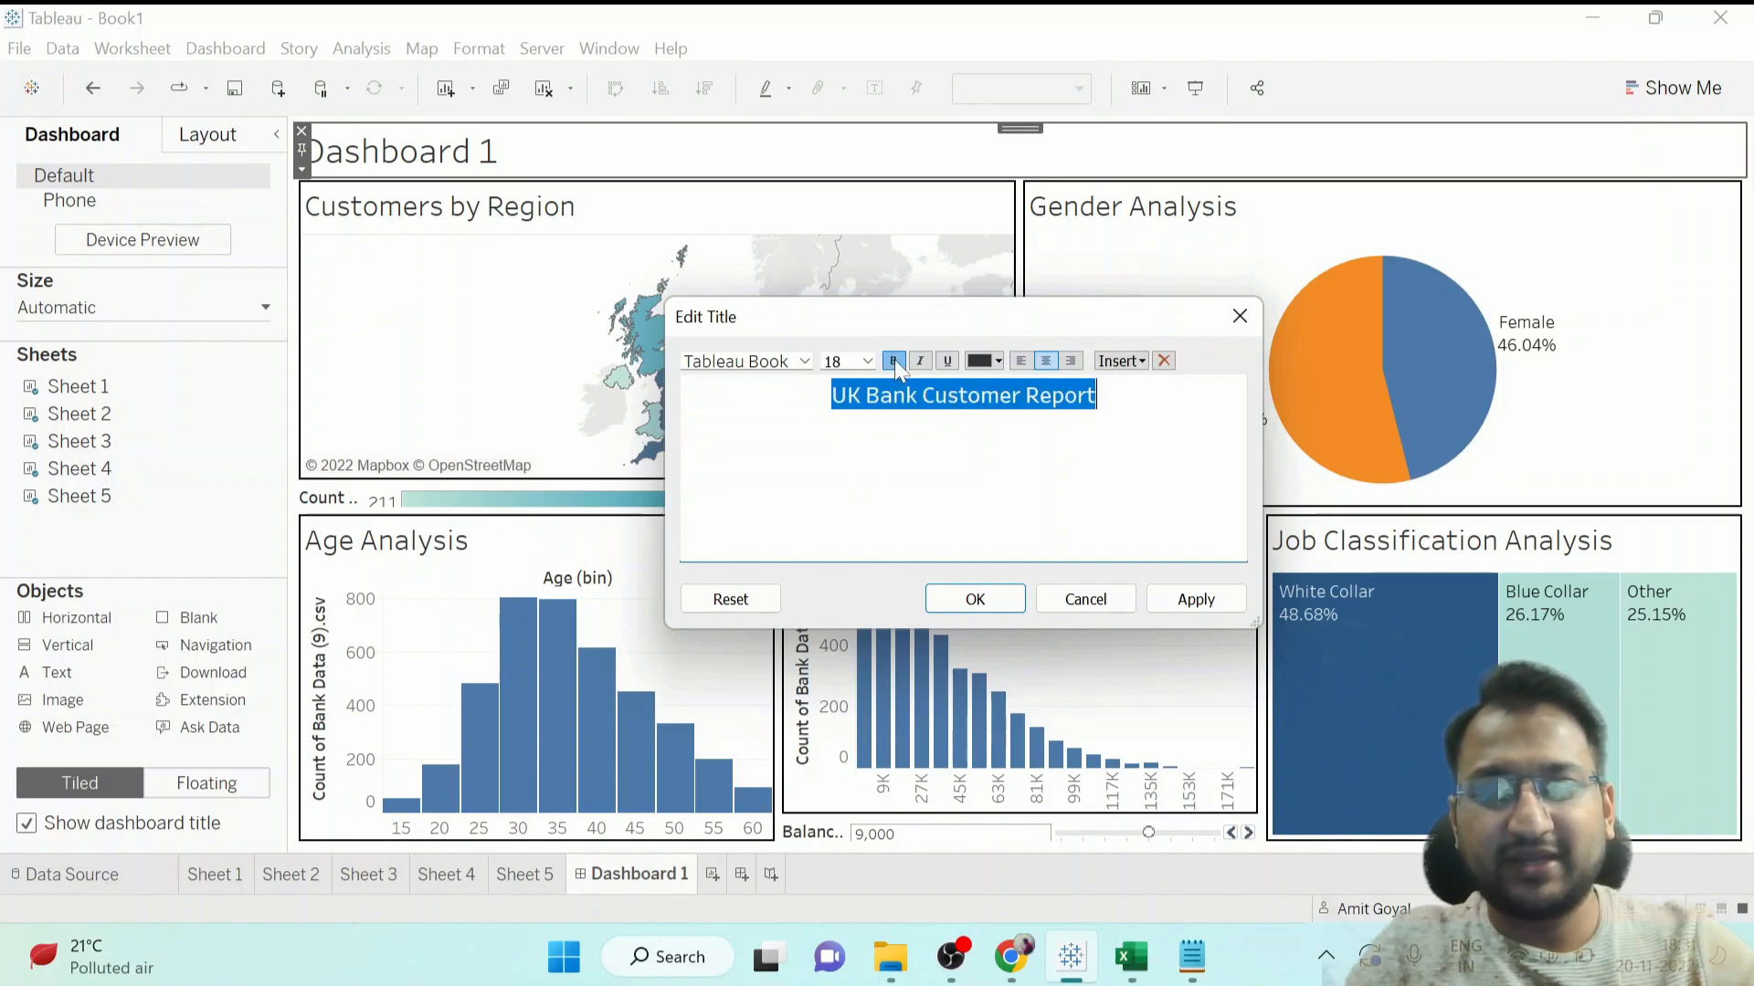
left_click(867, 362)
left_click(806, 362)
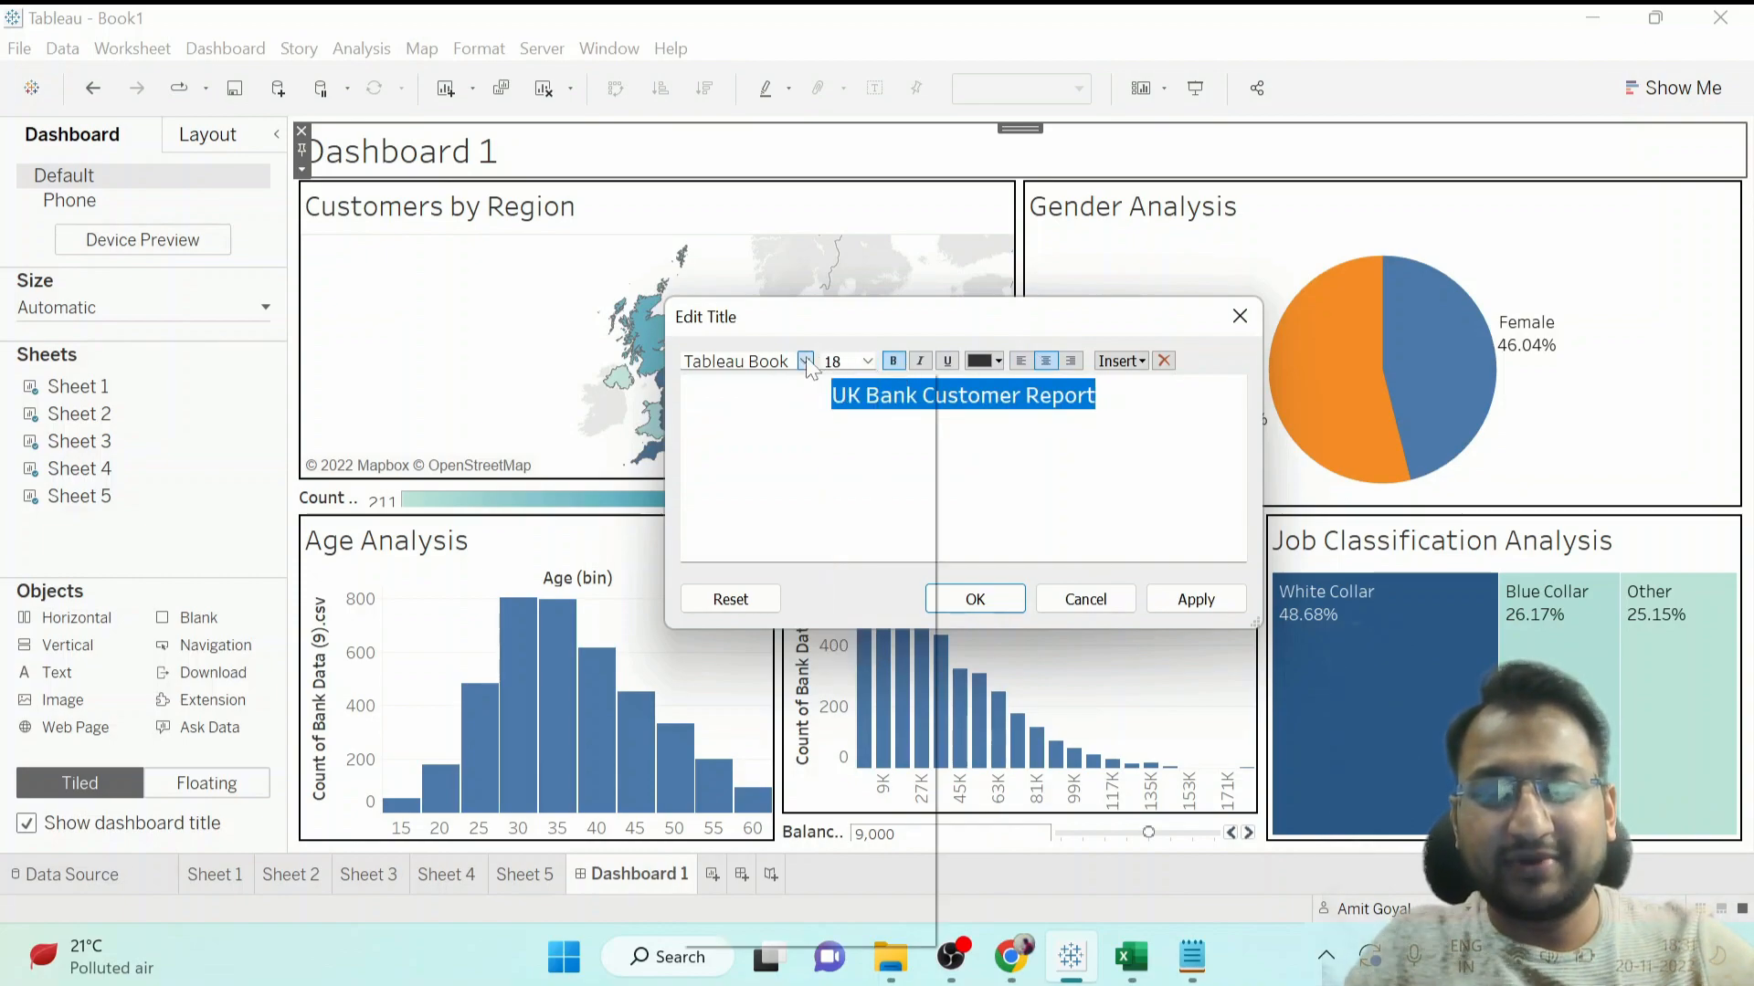
left_click(806, 361)
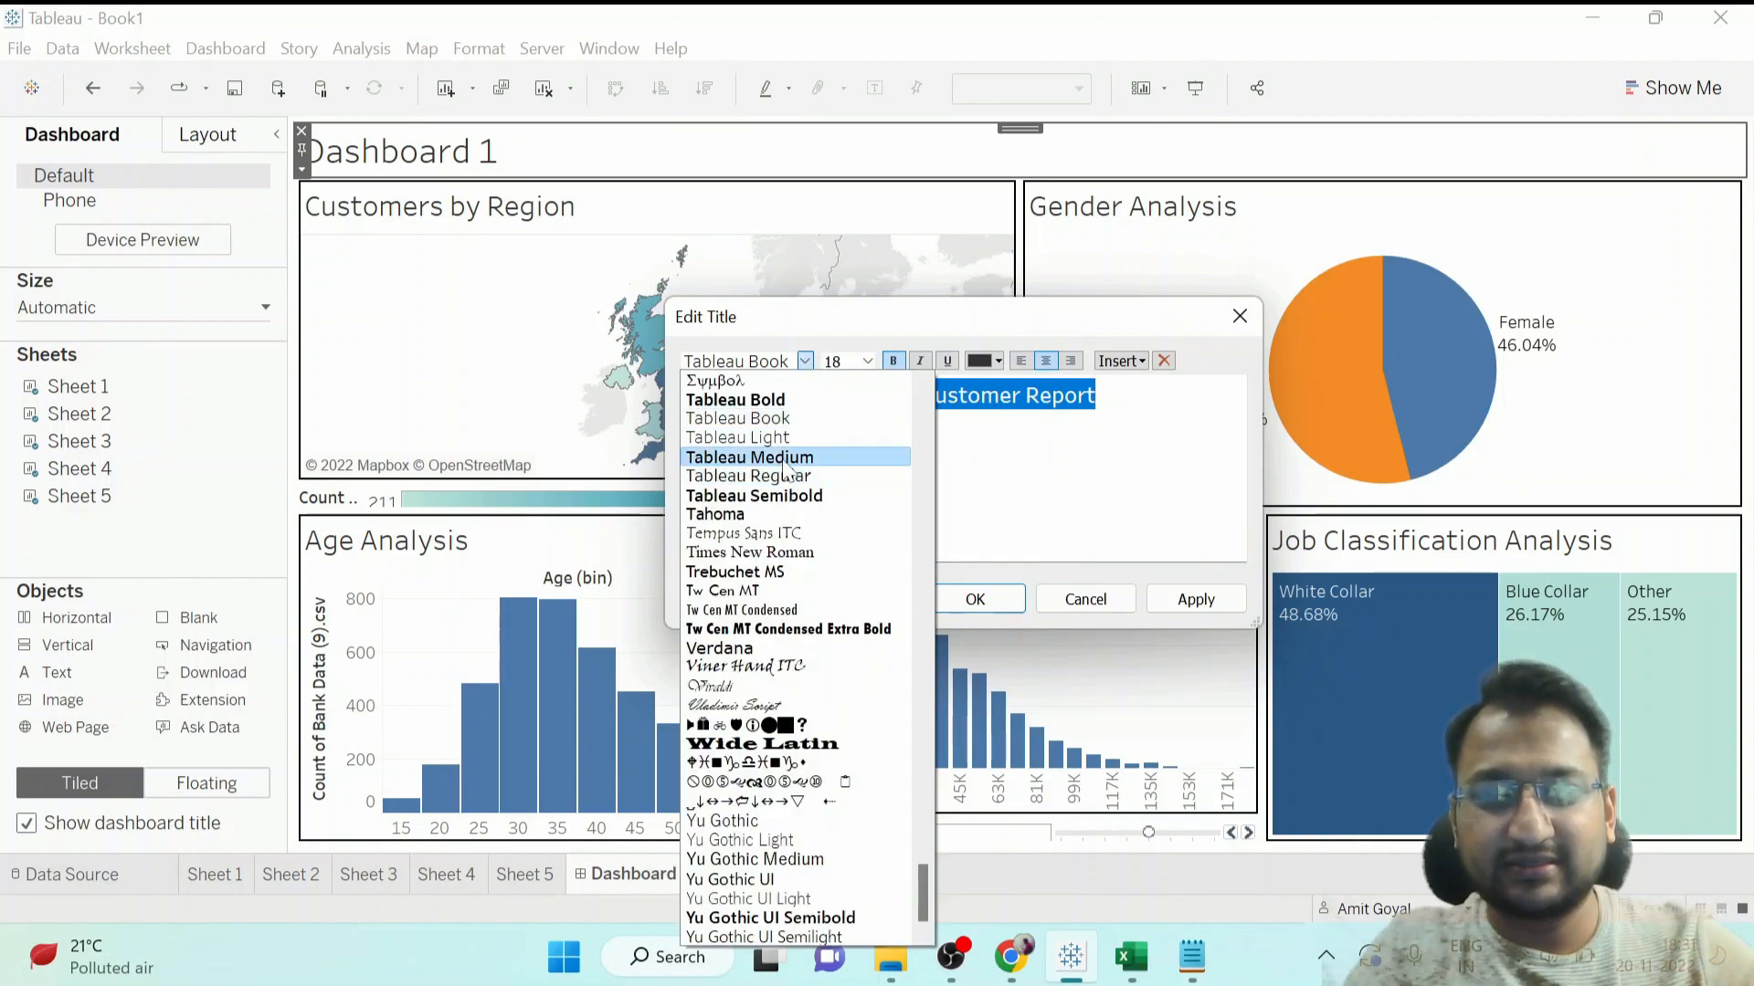
left_click(750, 457)
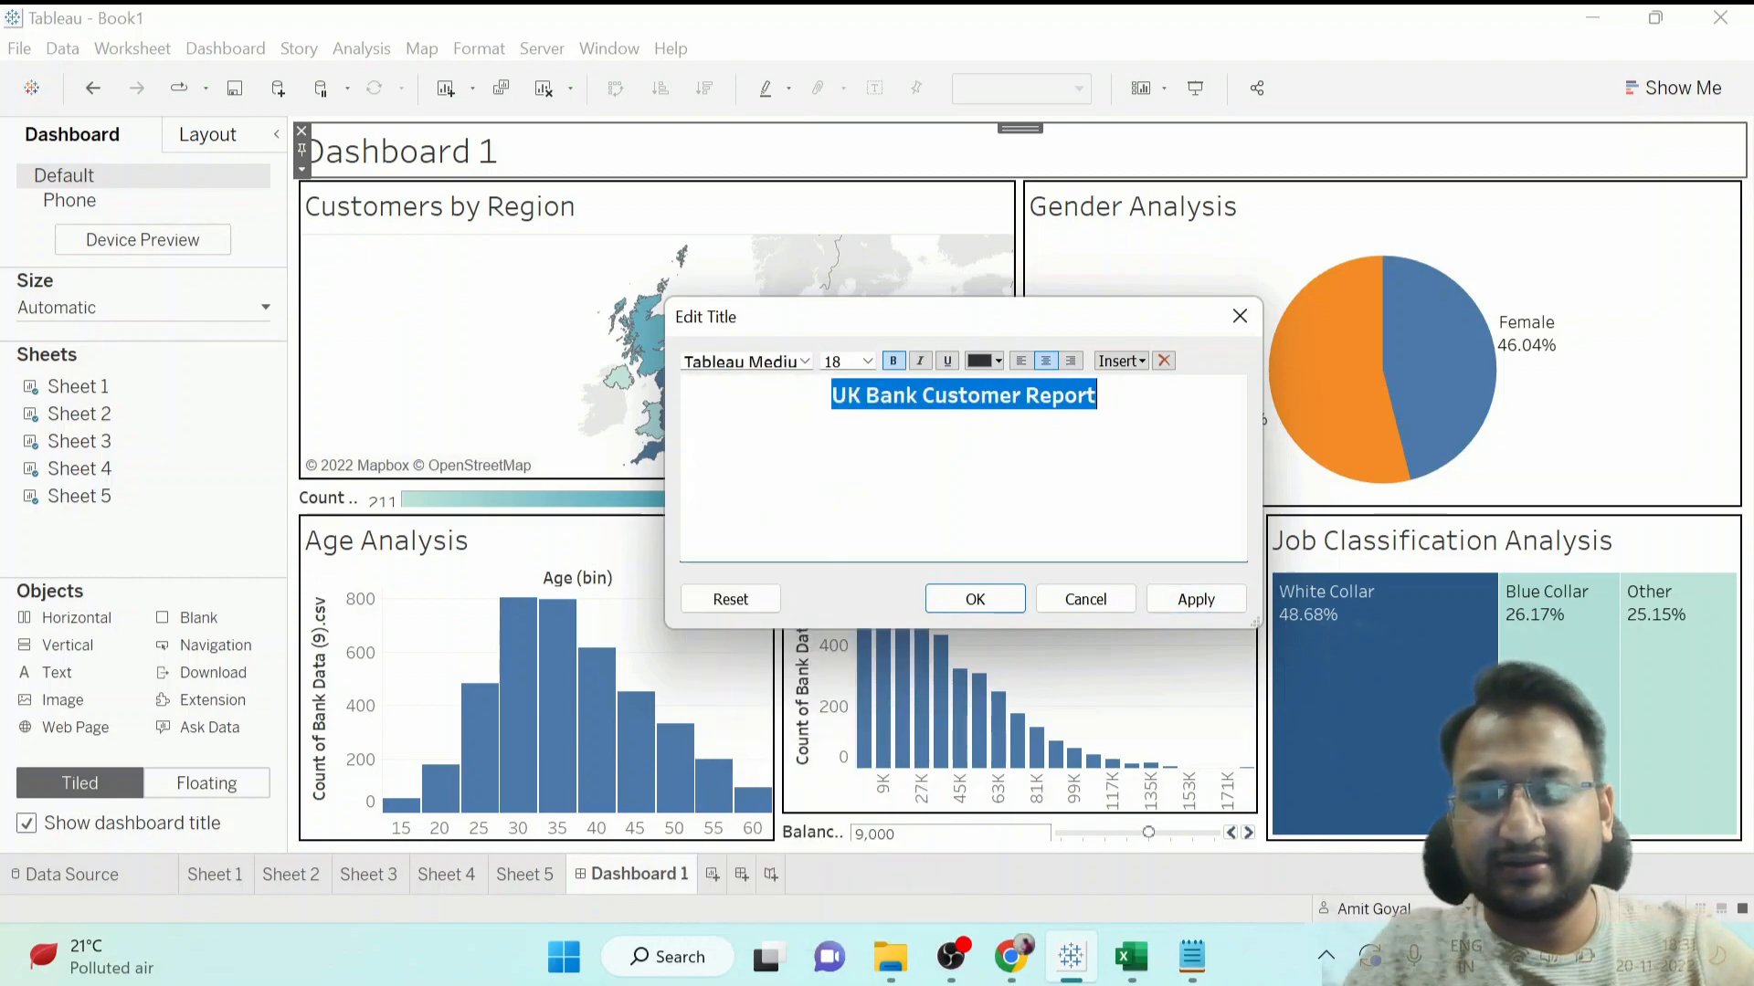
left_click(998, 362)
left_click(1074, 442)
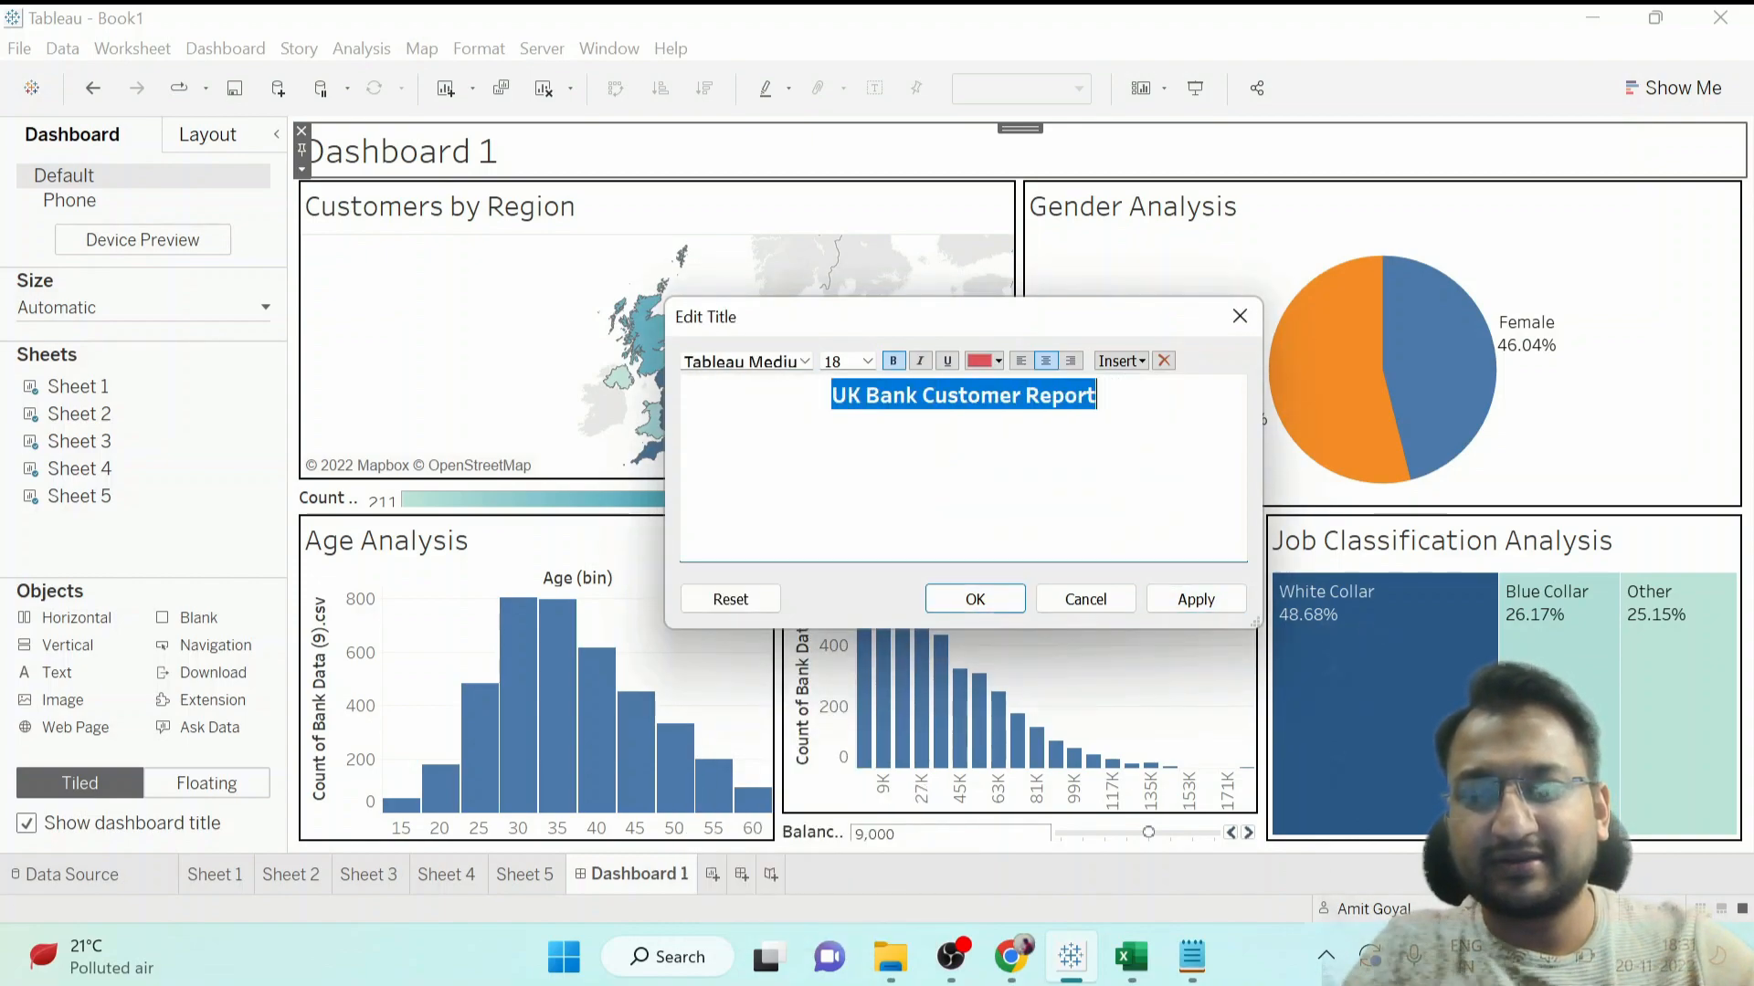
left_click(1181, 599)
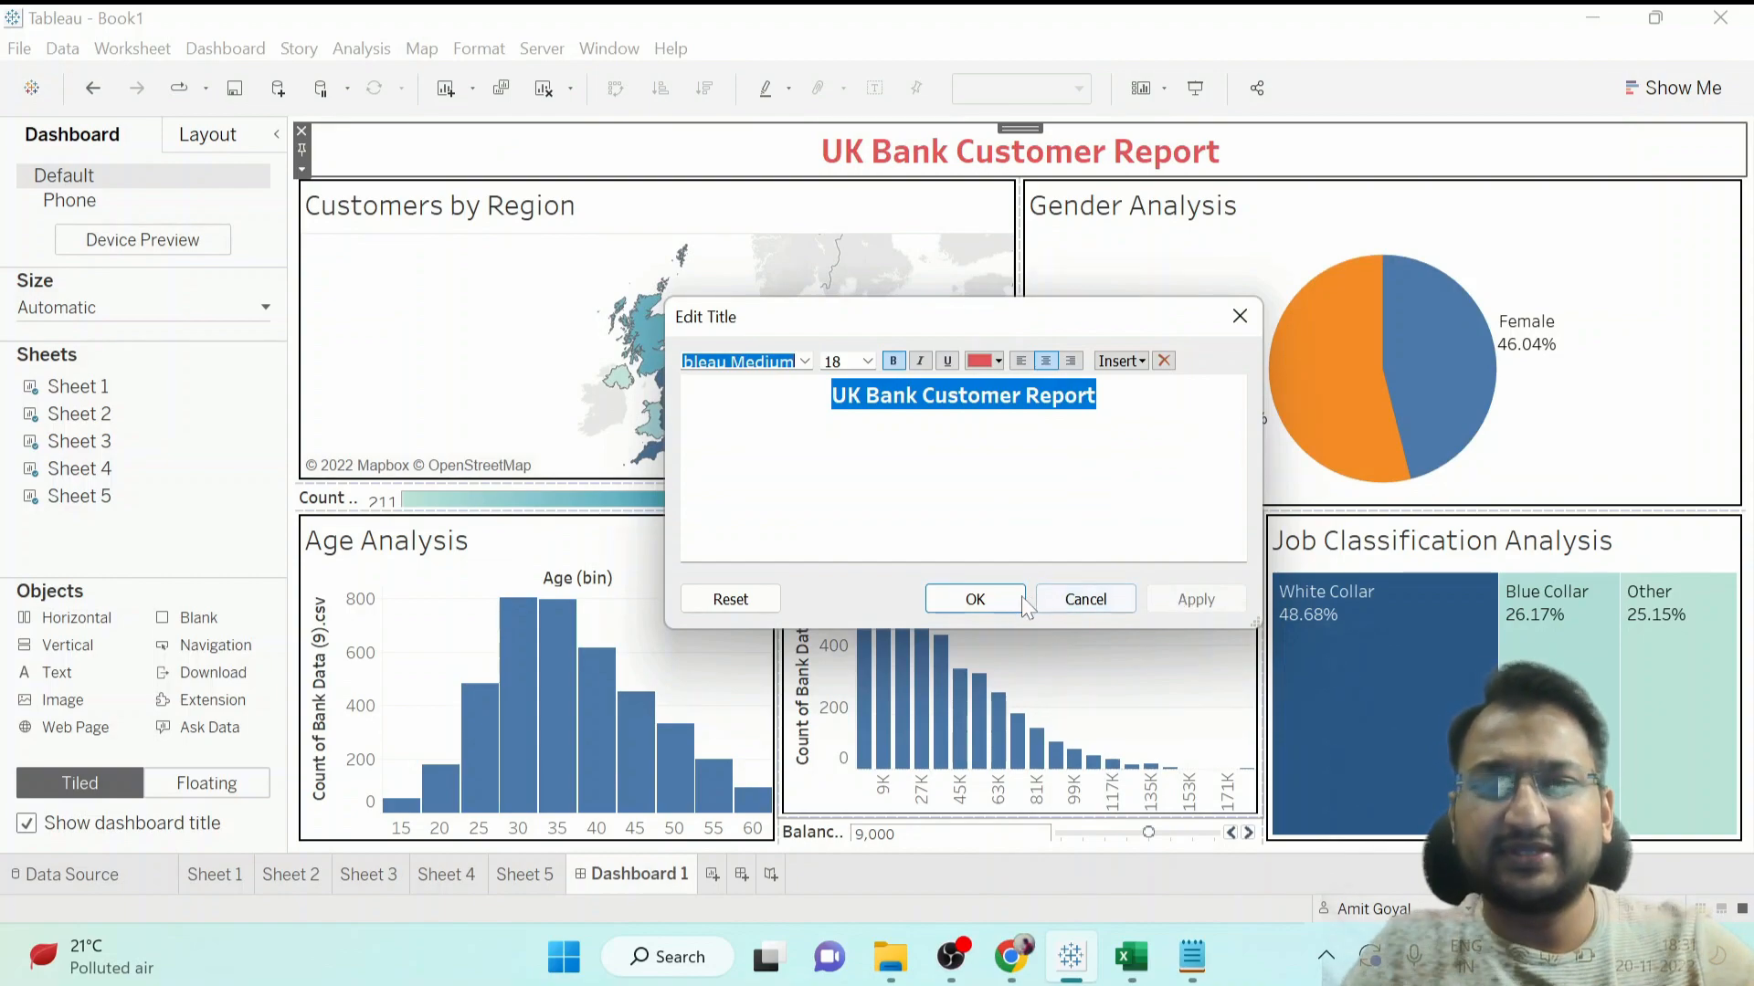
left_click(976, 599)
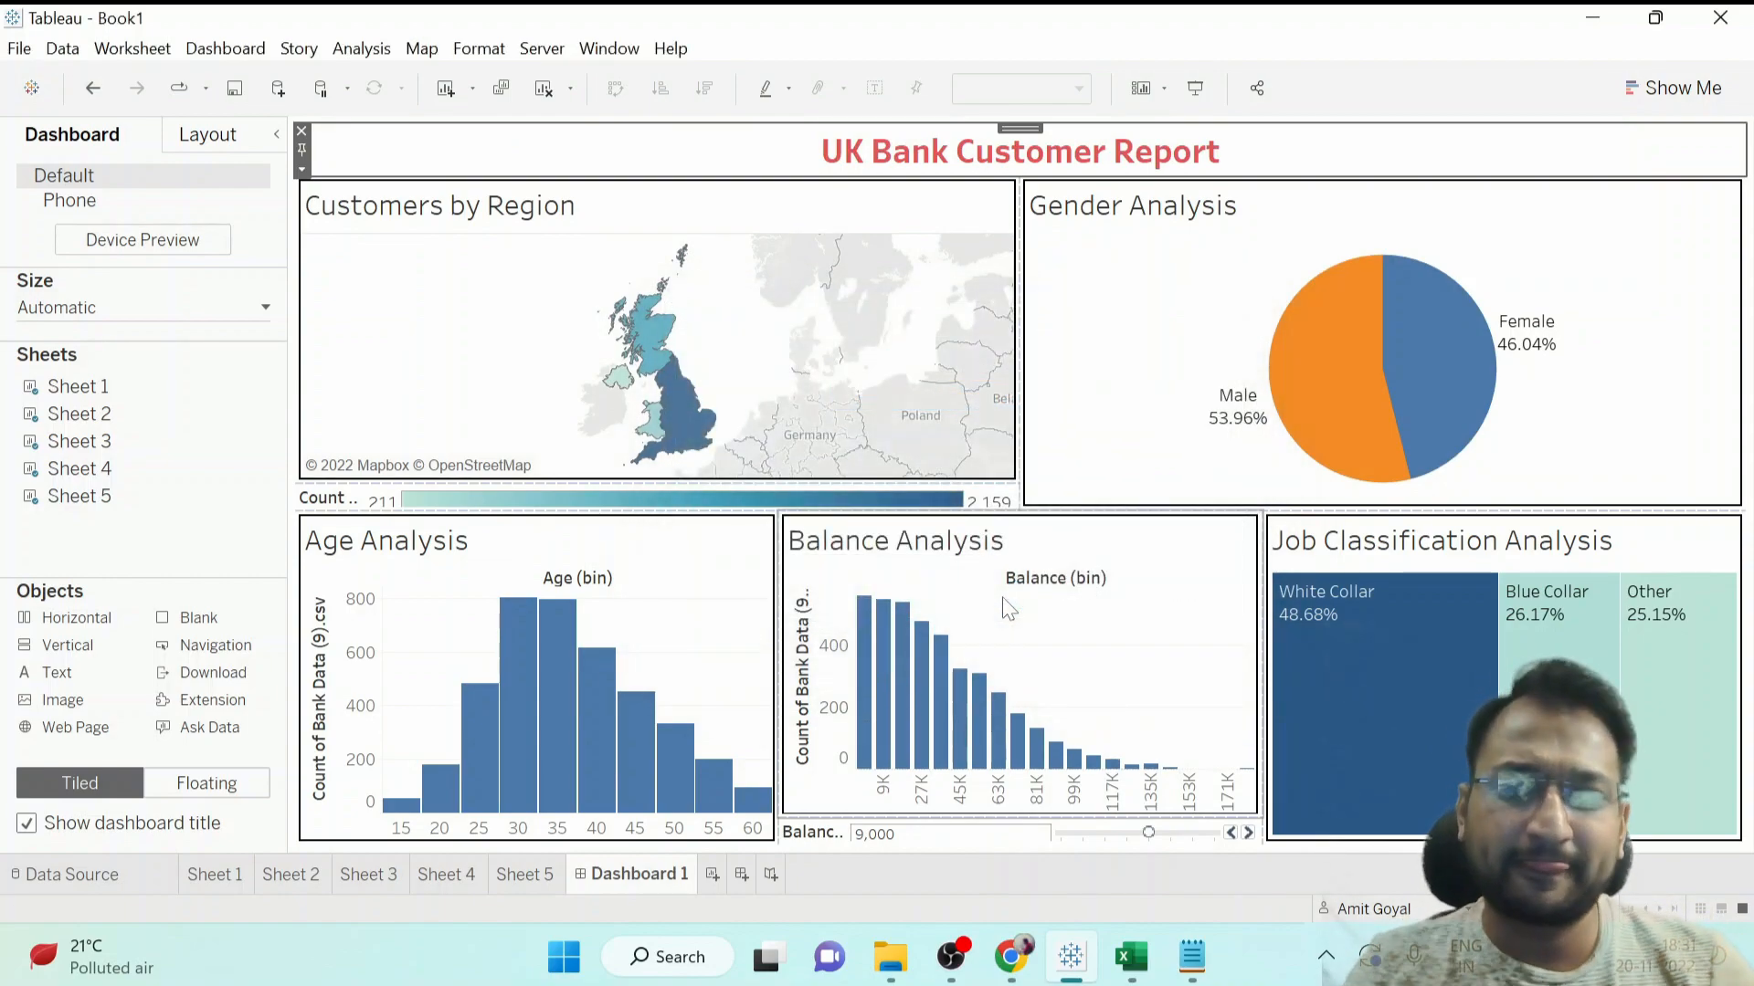
Set the dashboard's default shading to a light beige color.
left_click(477, 50)
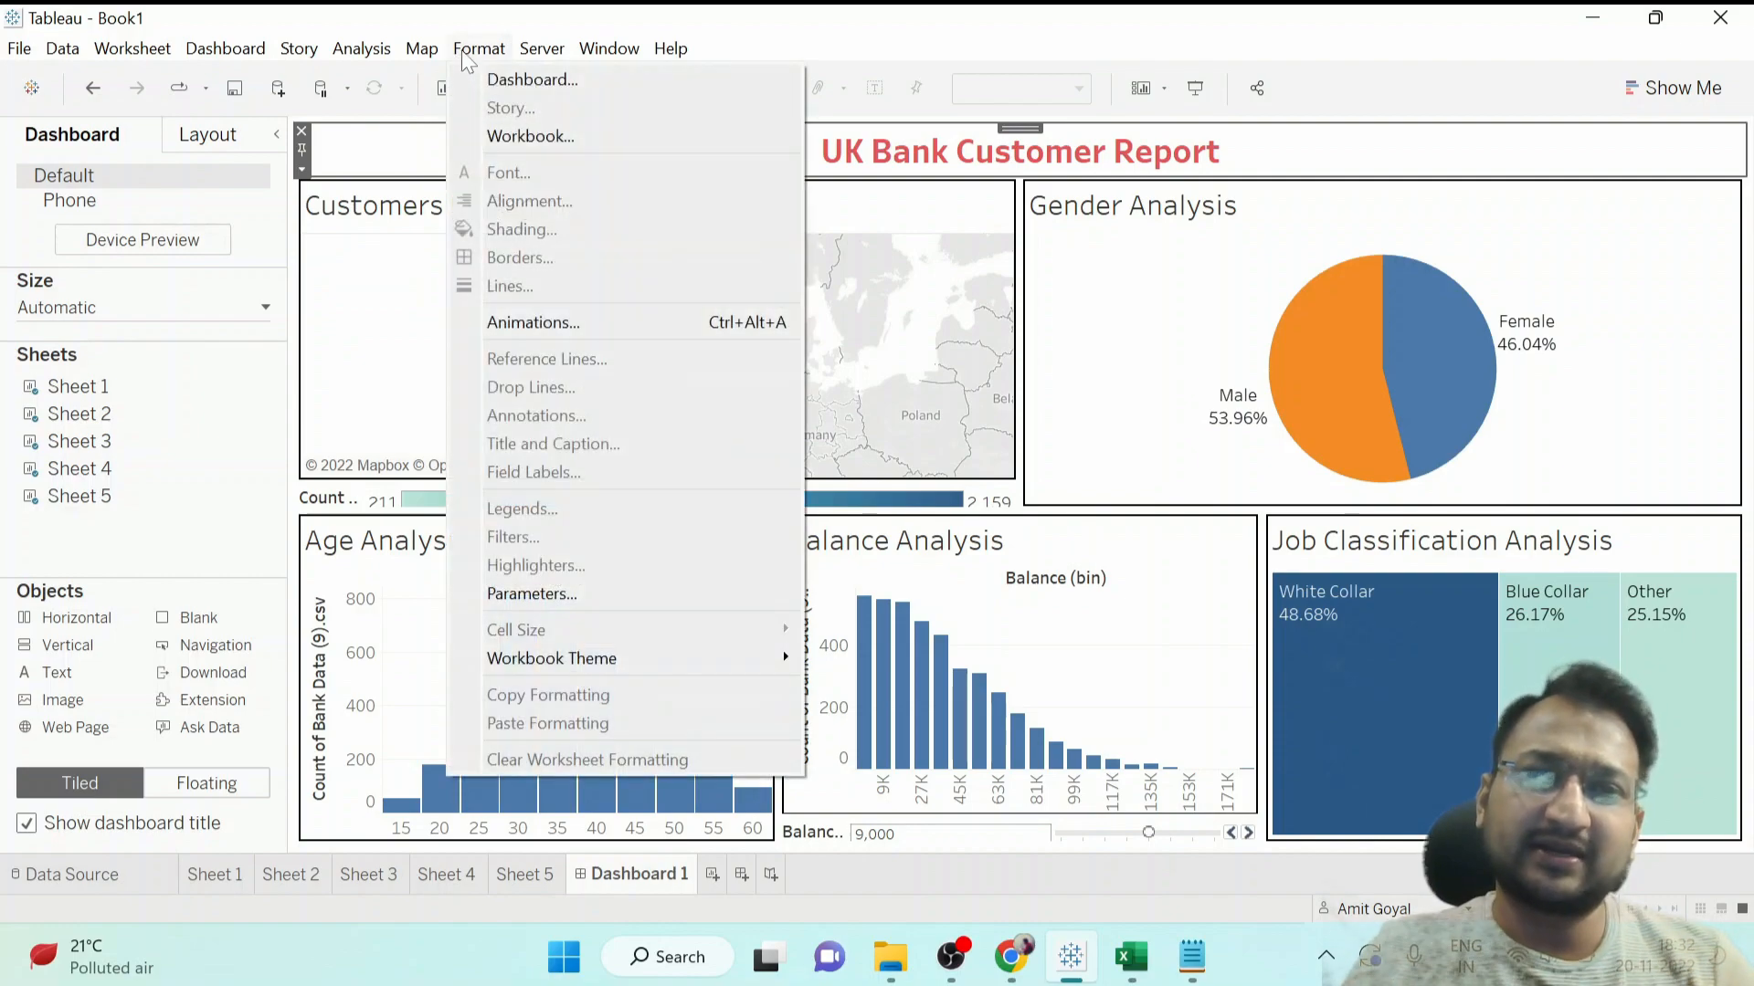
left_click(503, 84)
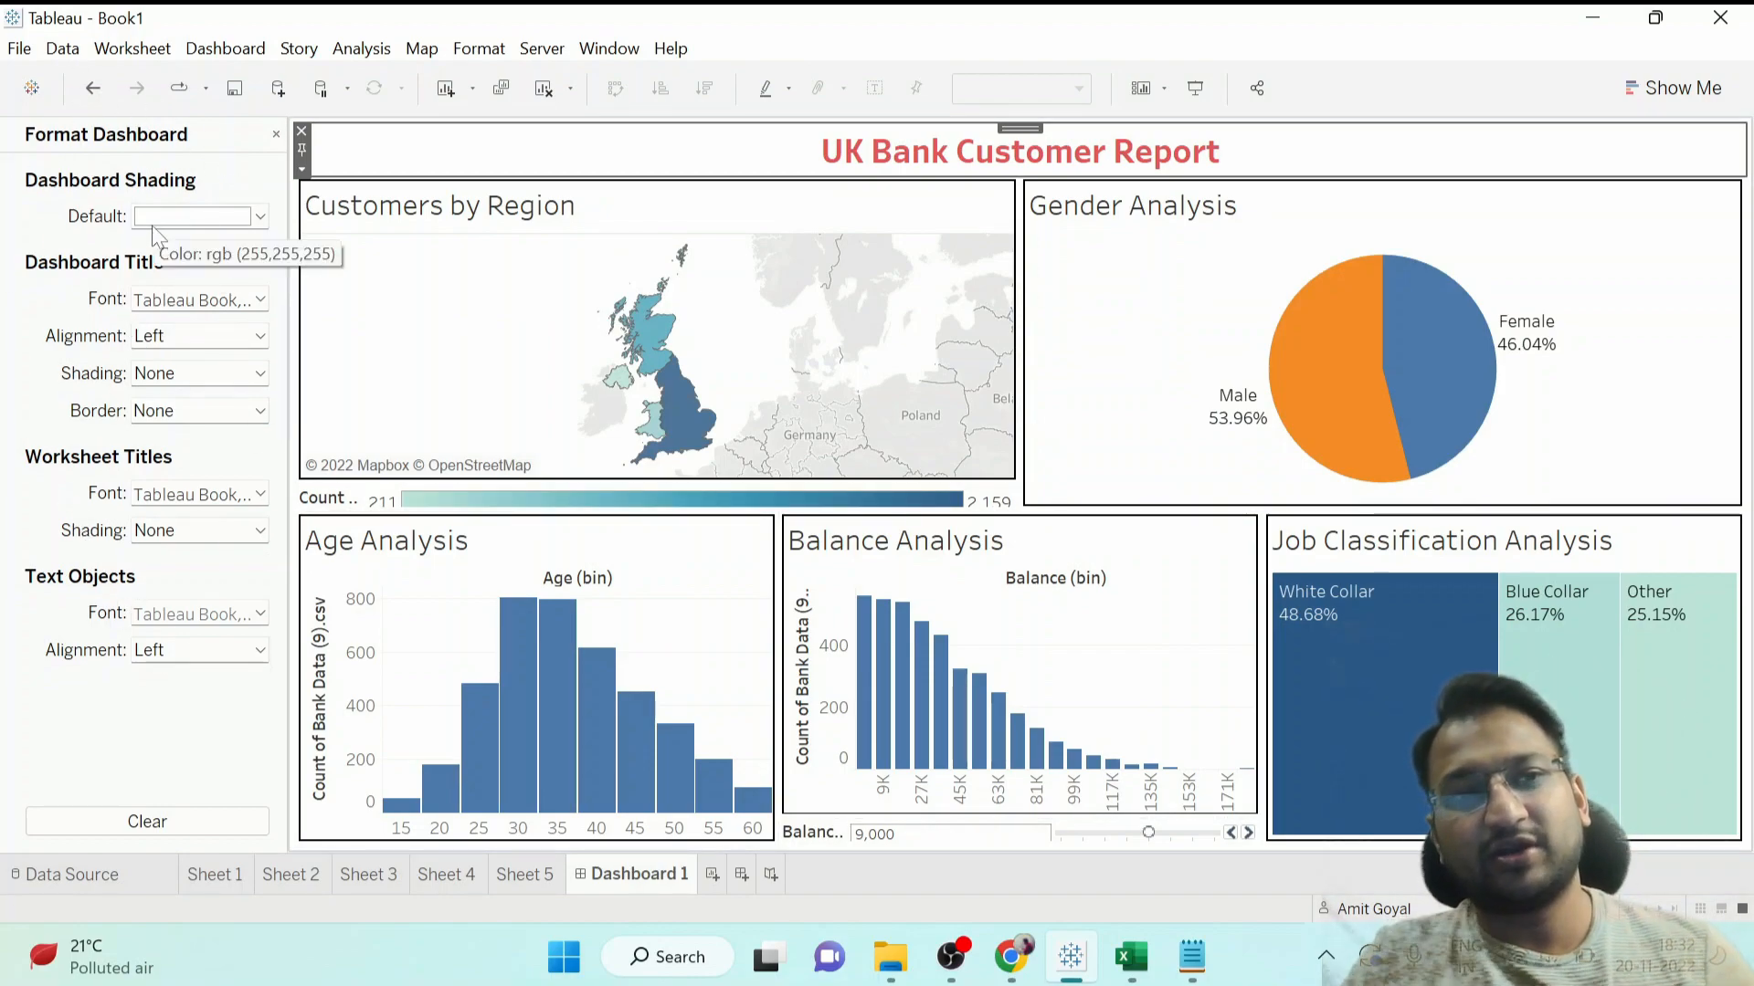
left_click(261, 216)
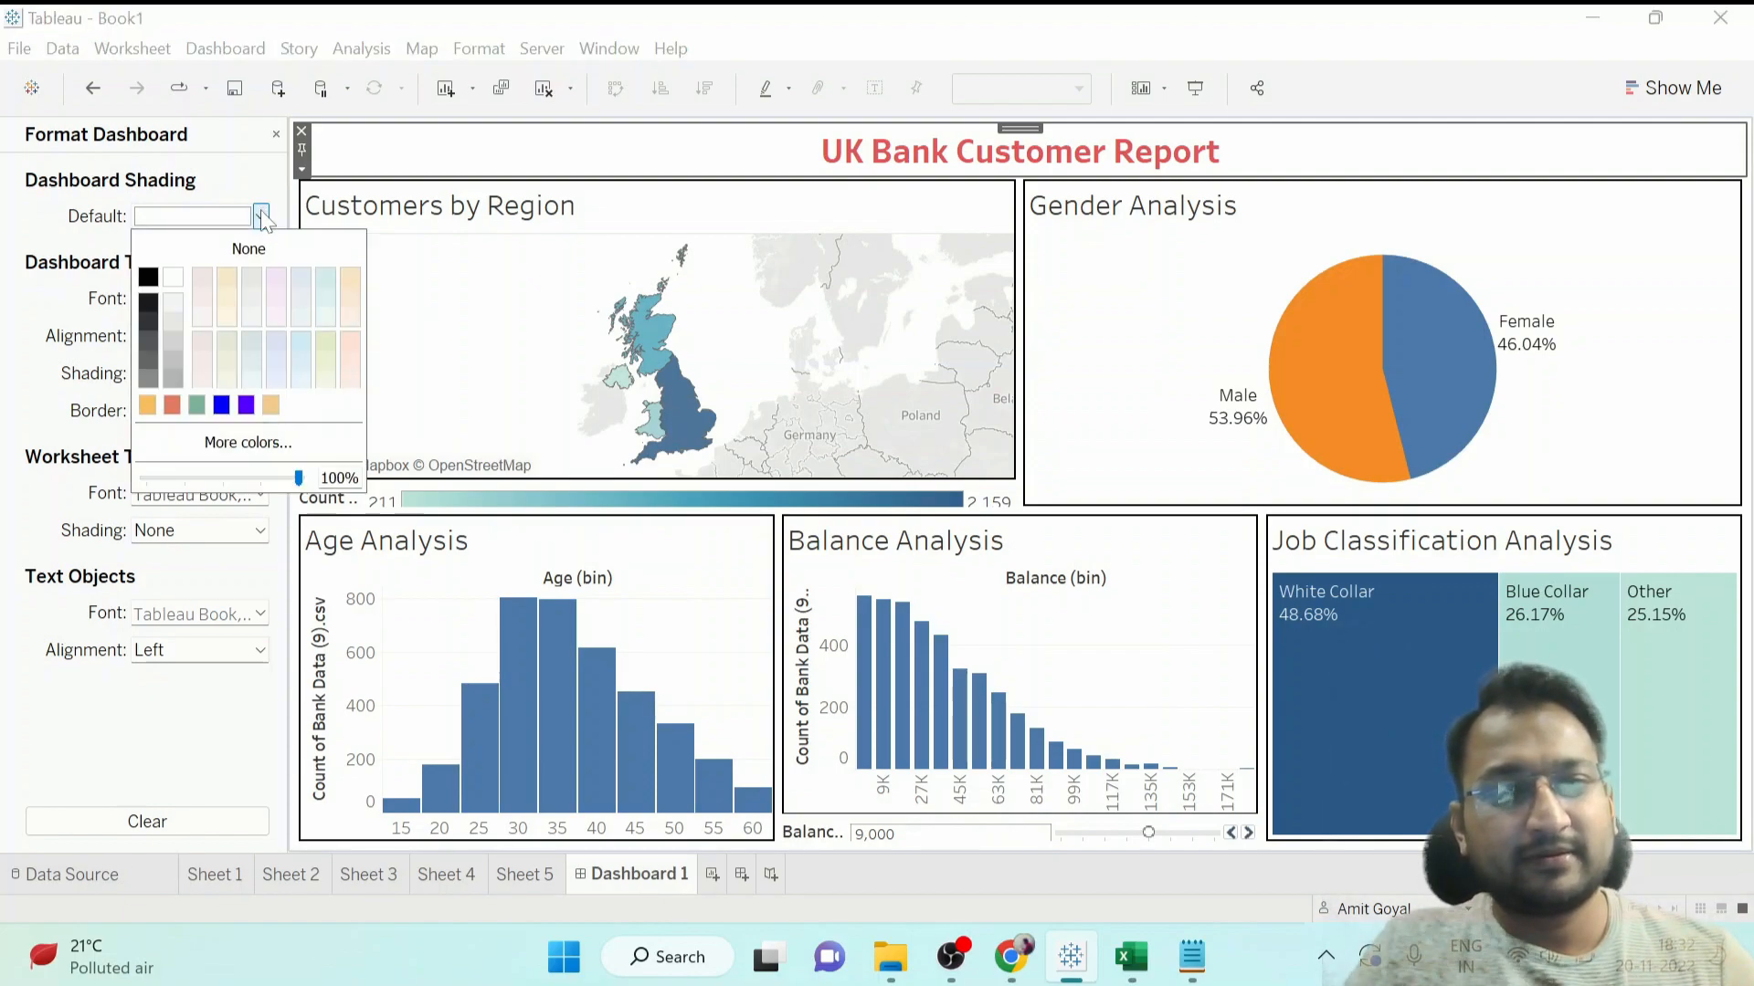
left_click(221, 272)
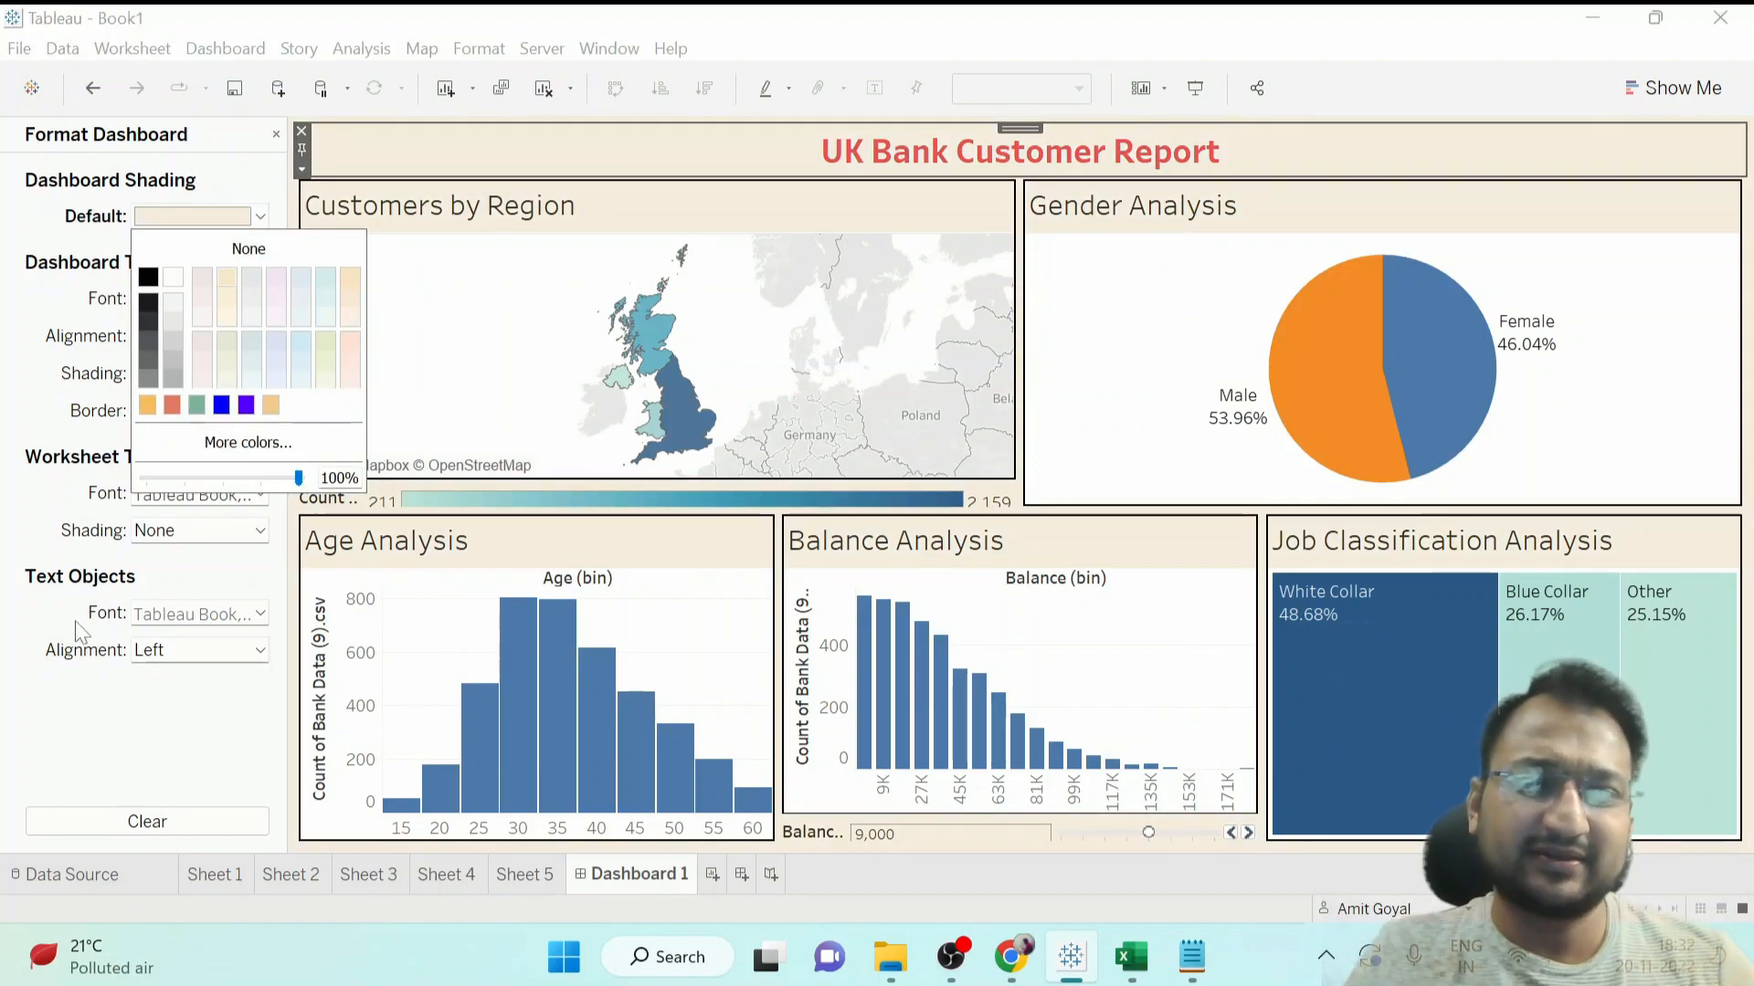
left_click(76, 733)
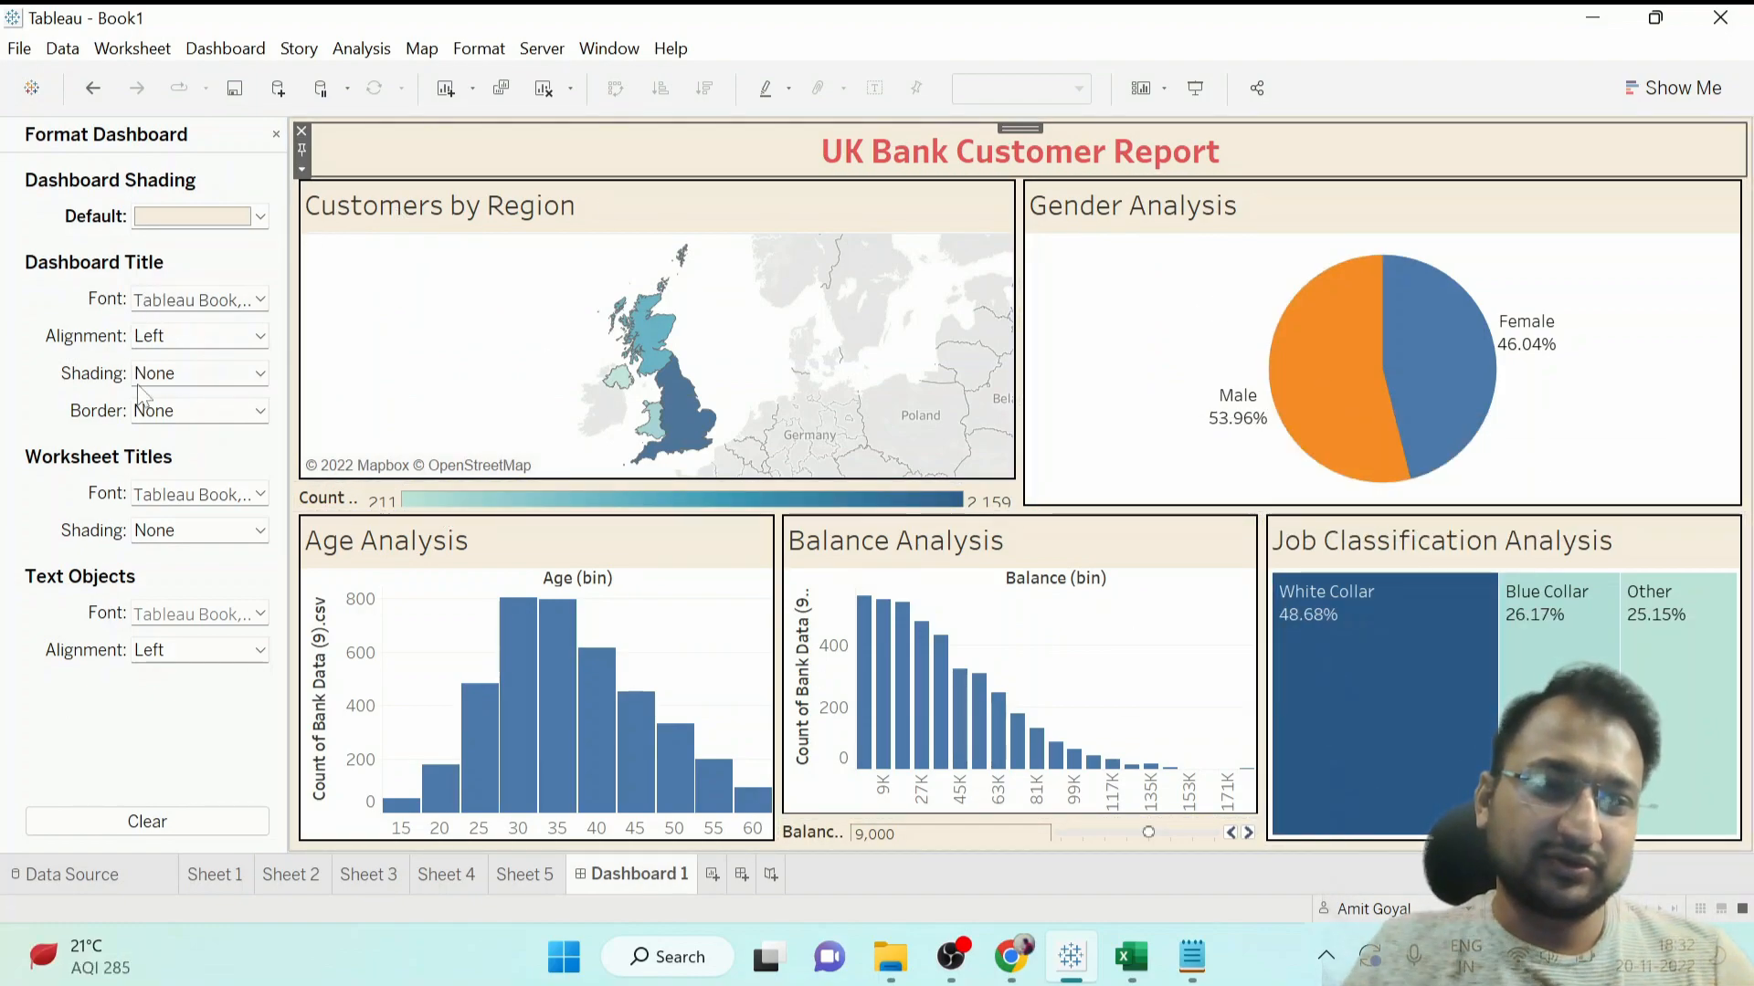
Set the font of all worksheet titles on the dashboard to size 12 and bold.
left_click(261, 495)
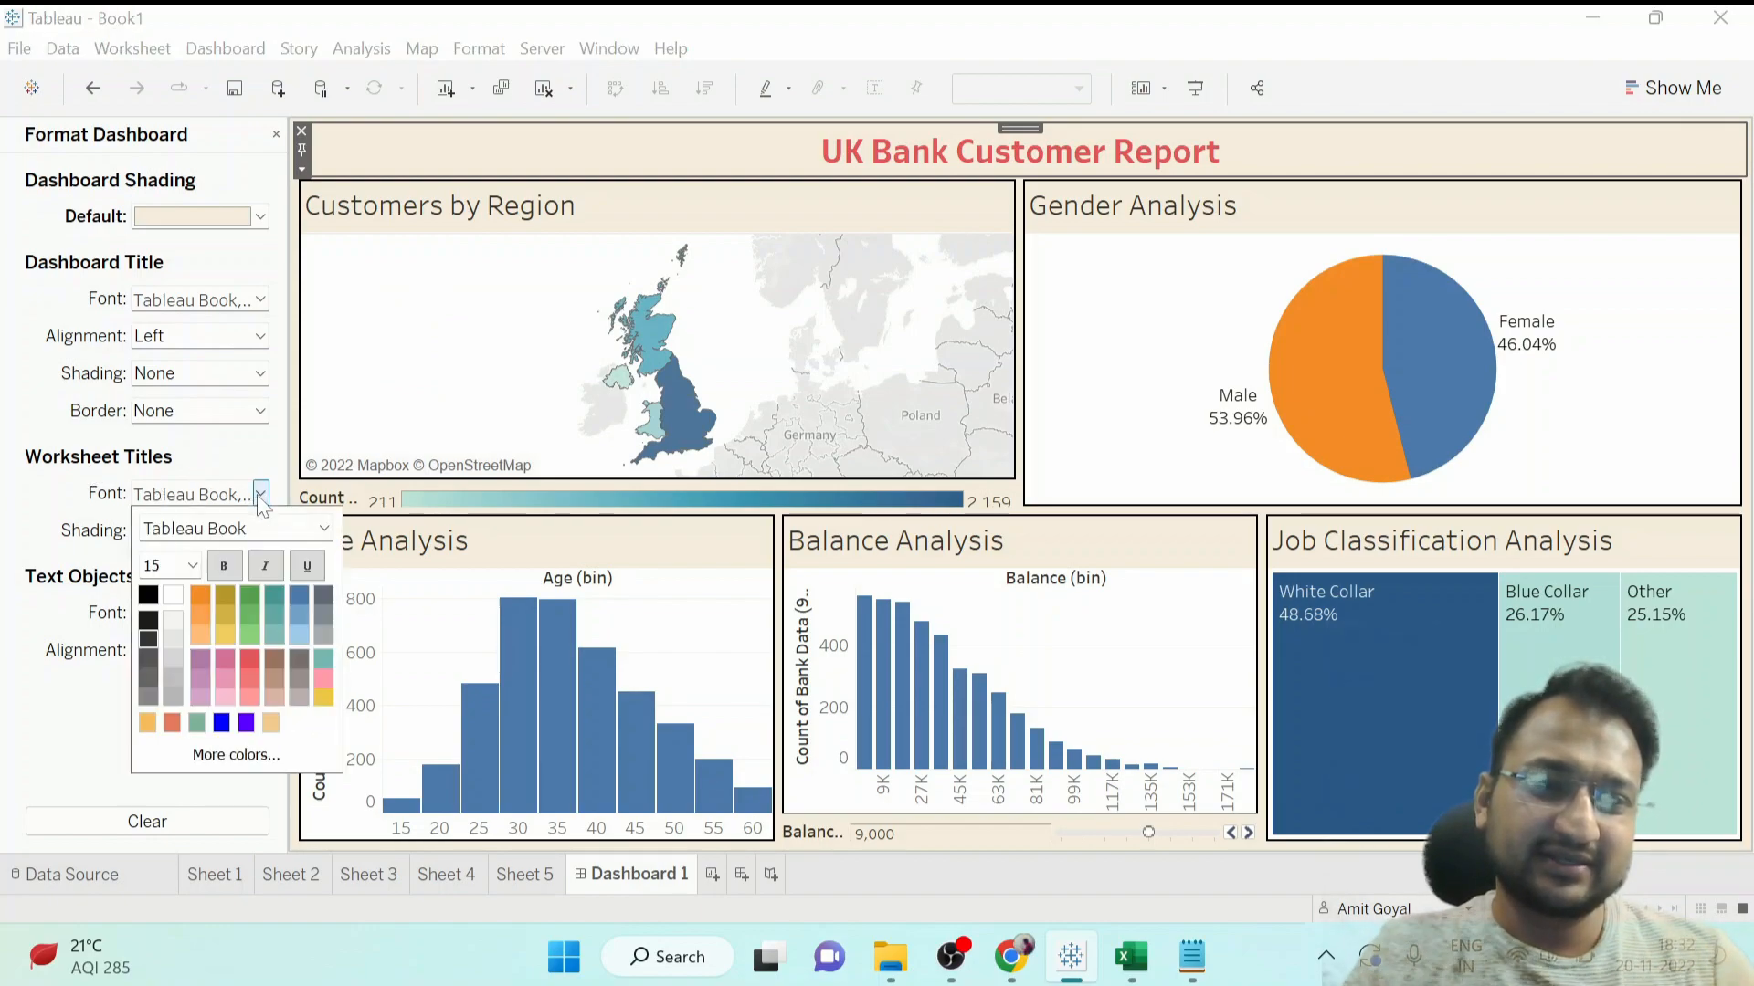
left_click(192, 565)
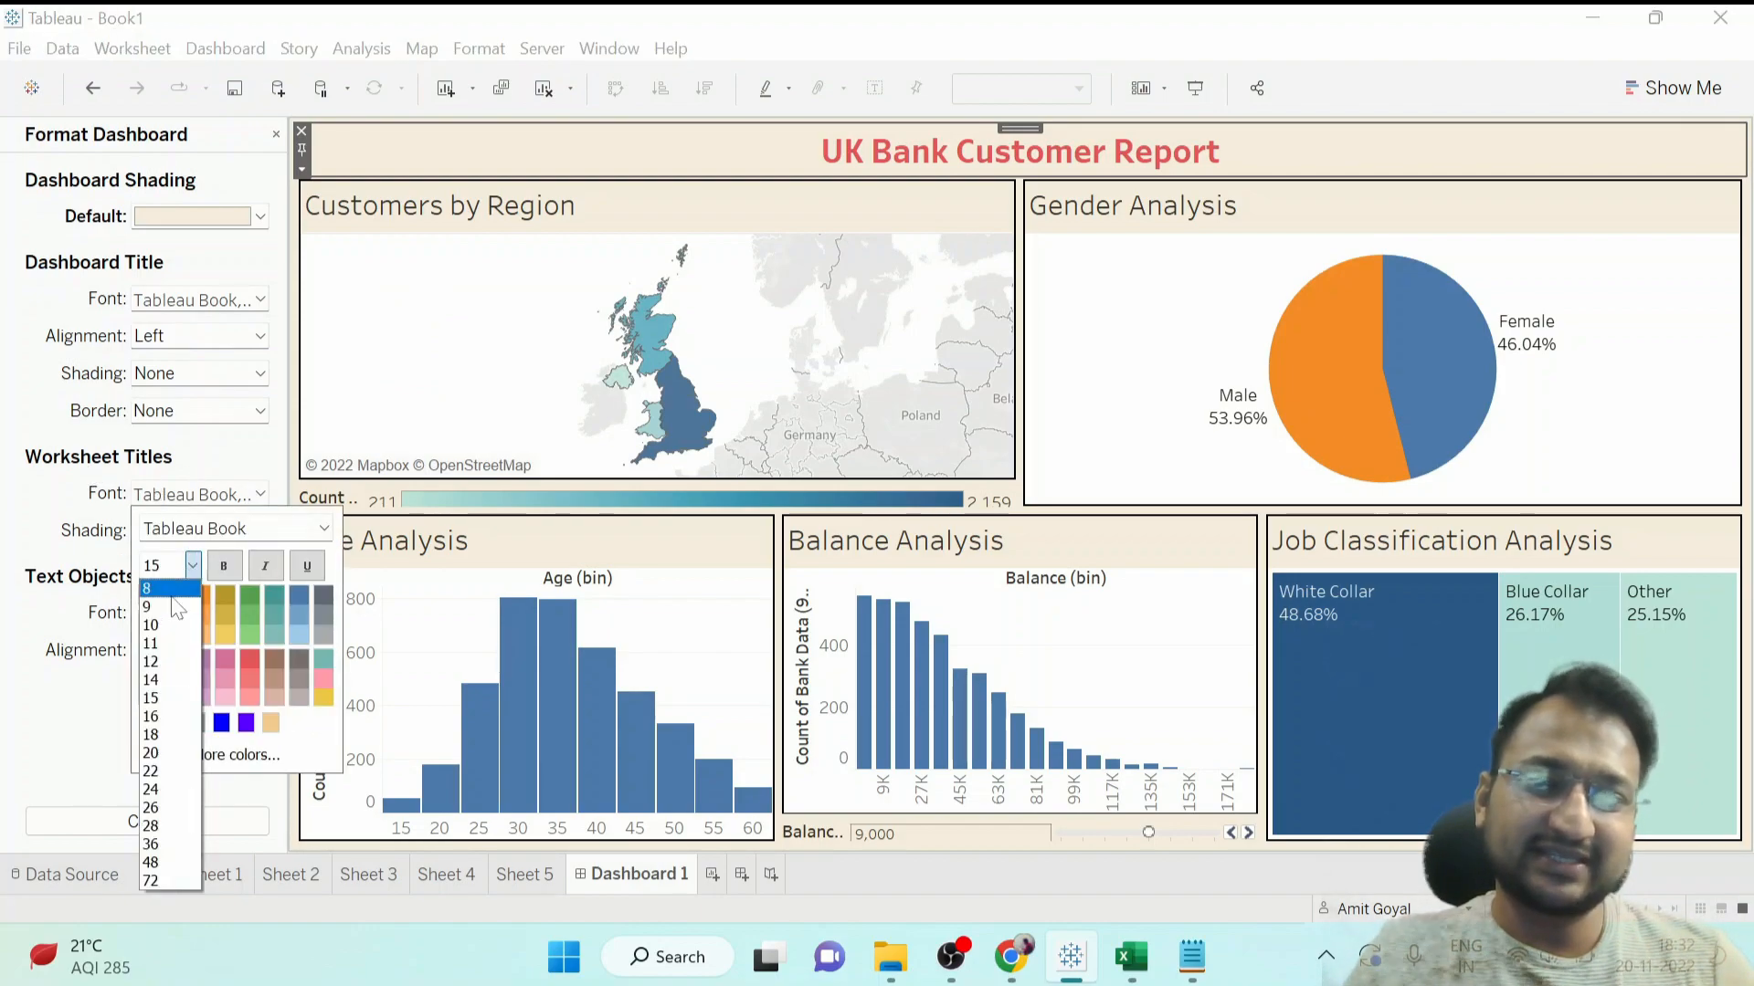
left_click(153, 660)
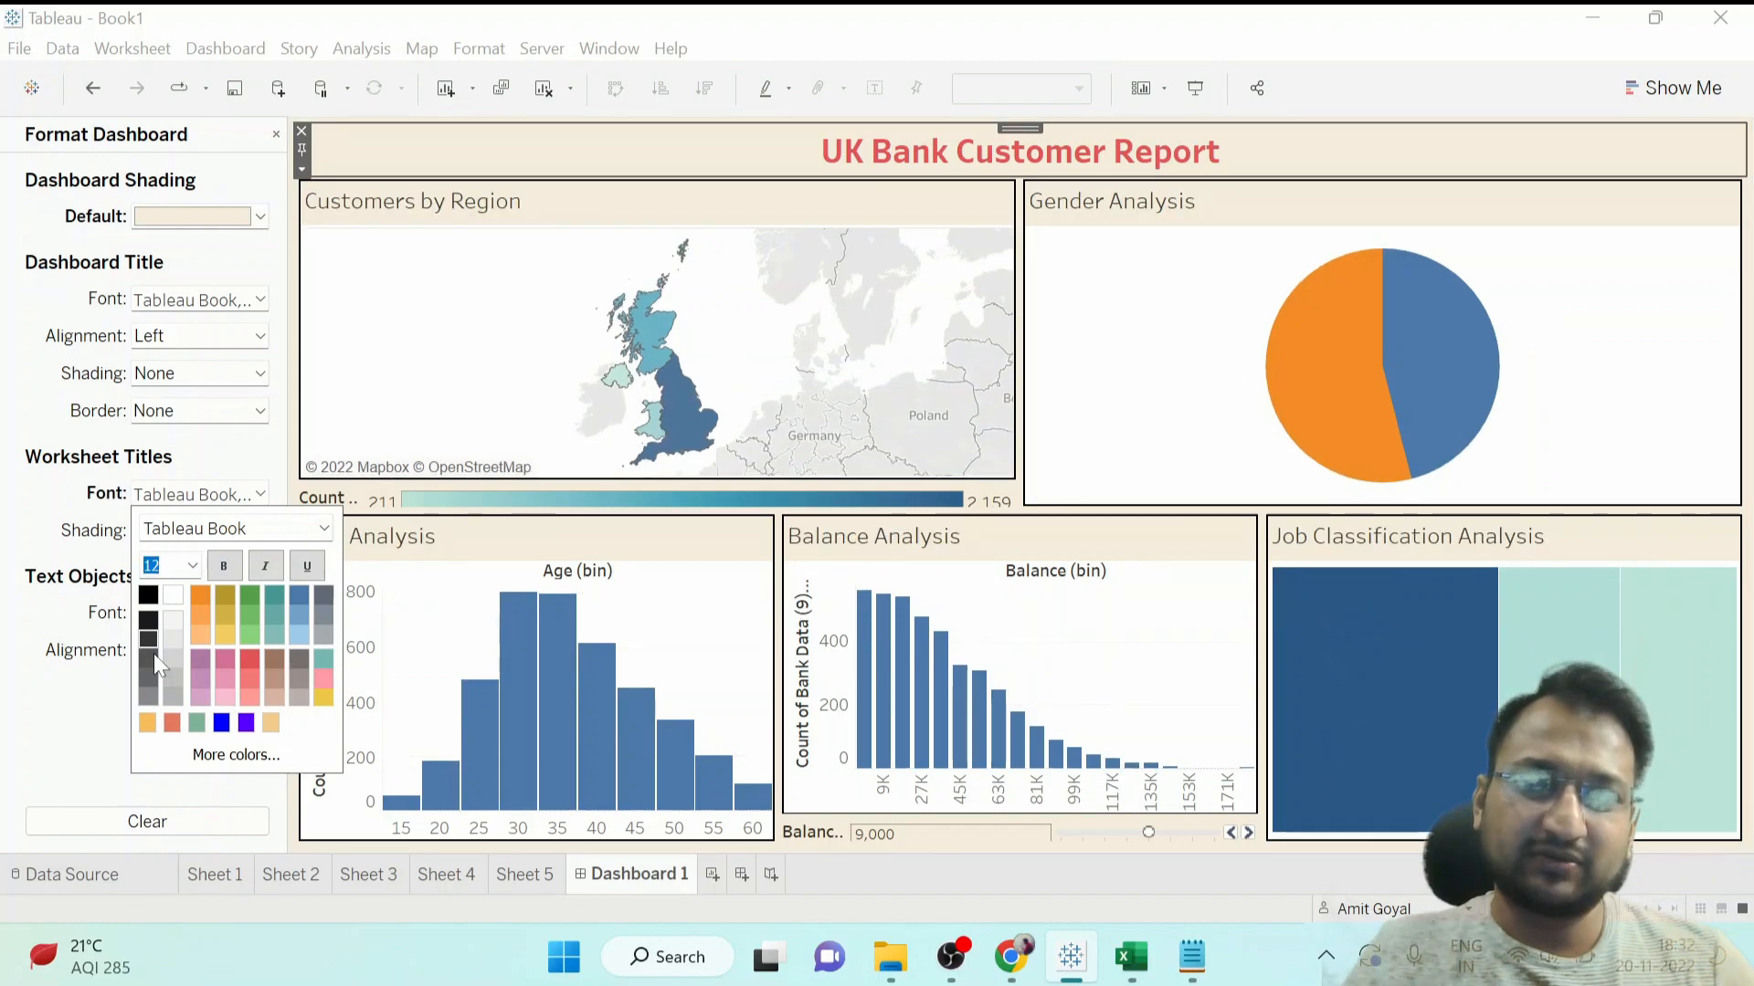
left_click(224, 565)
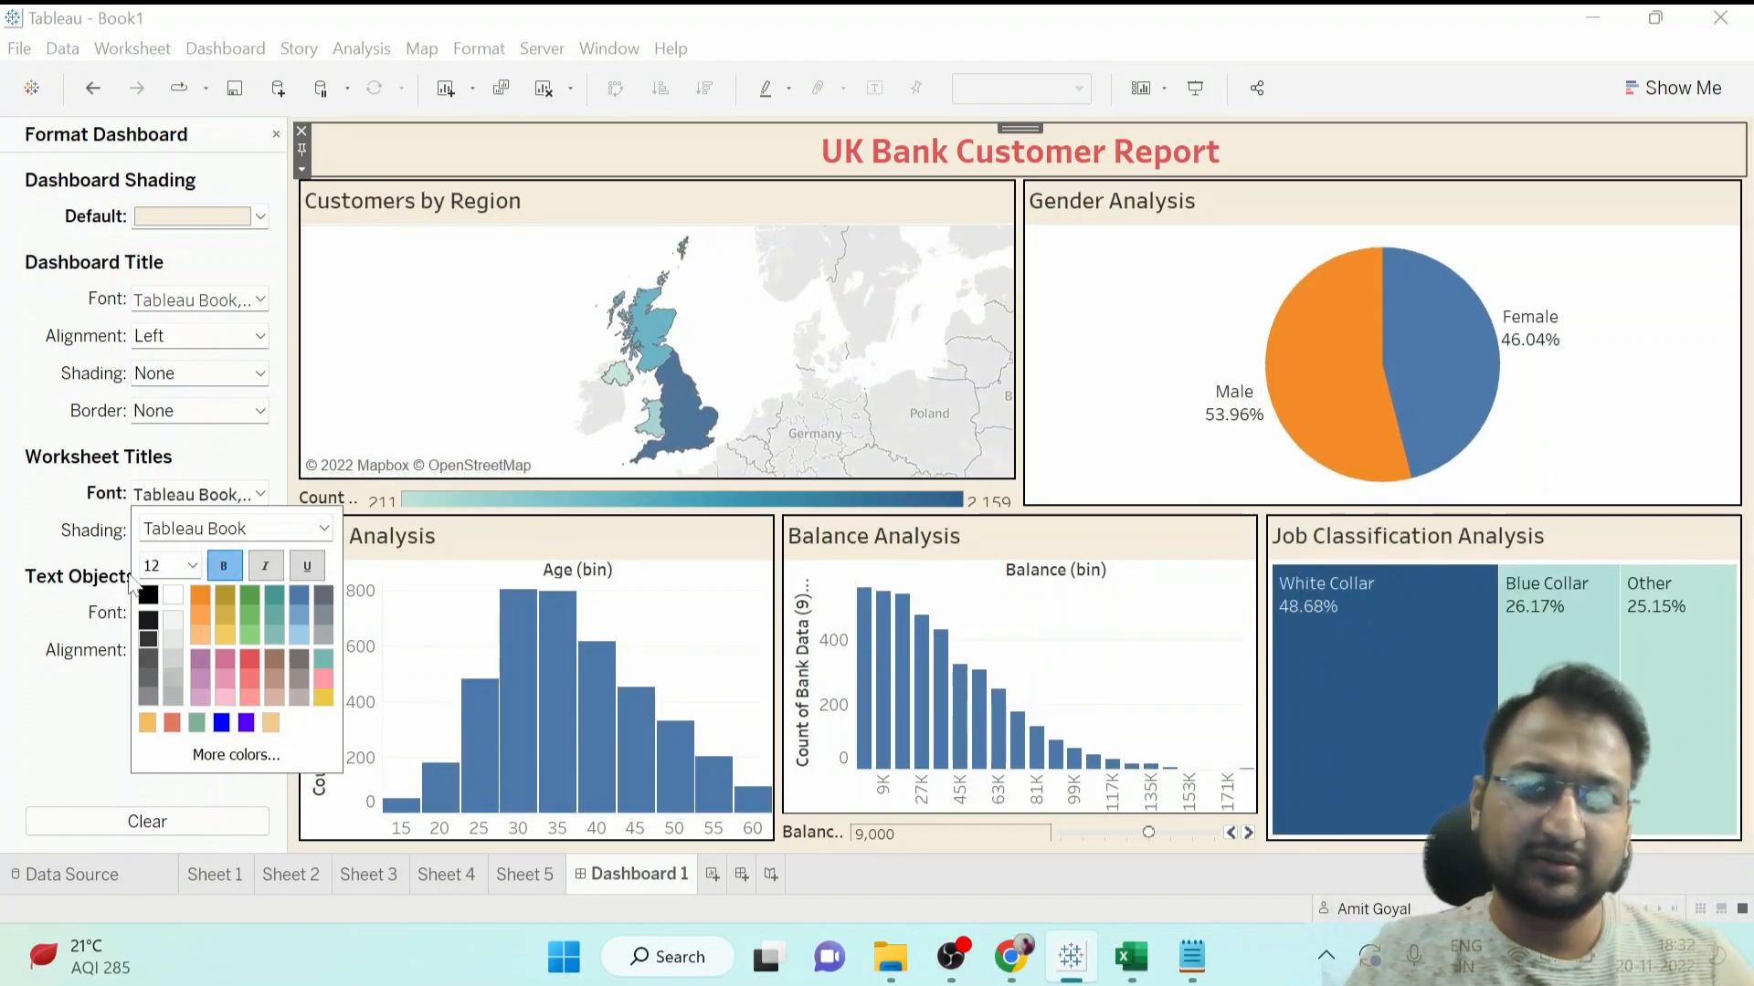
left_click(68, 639)
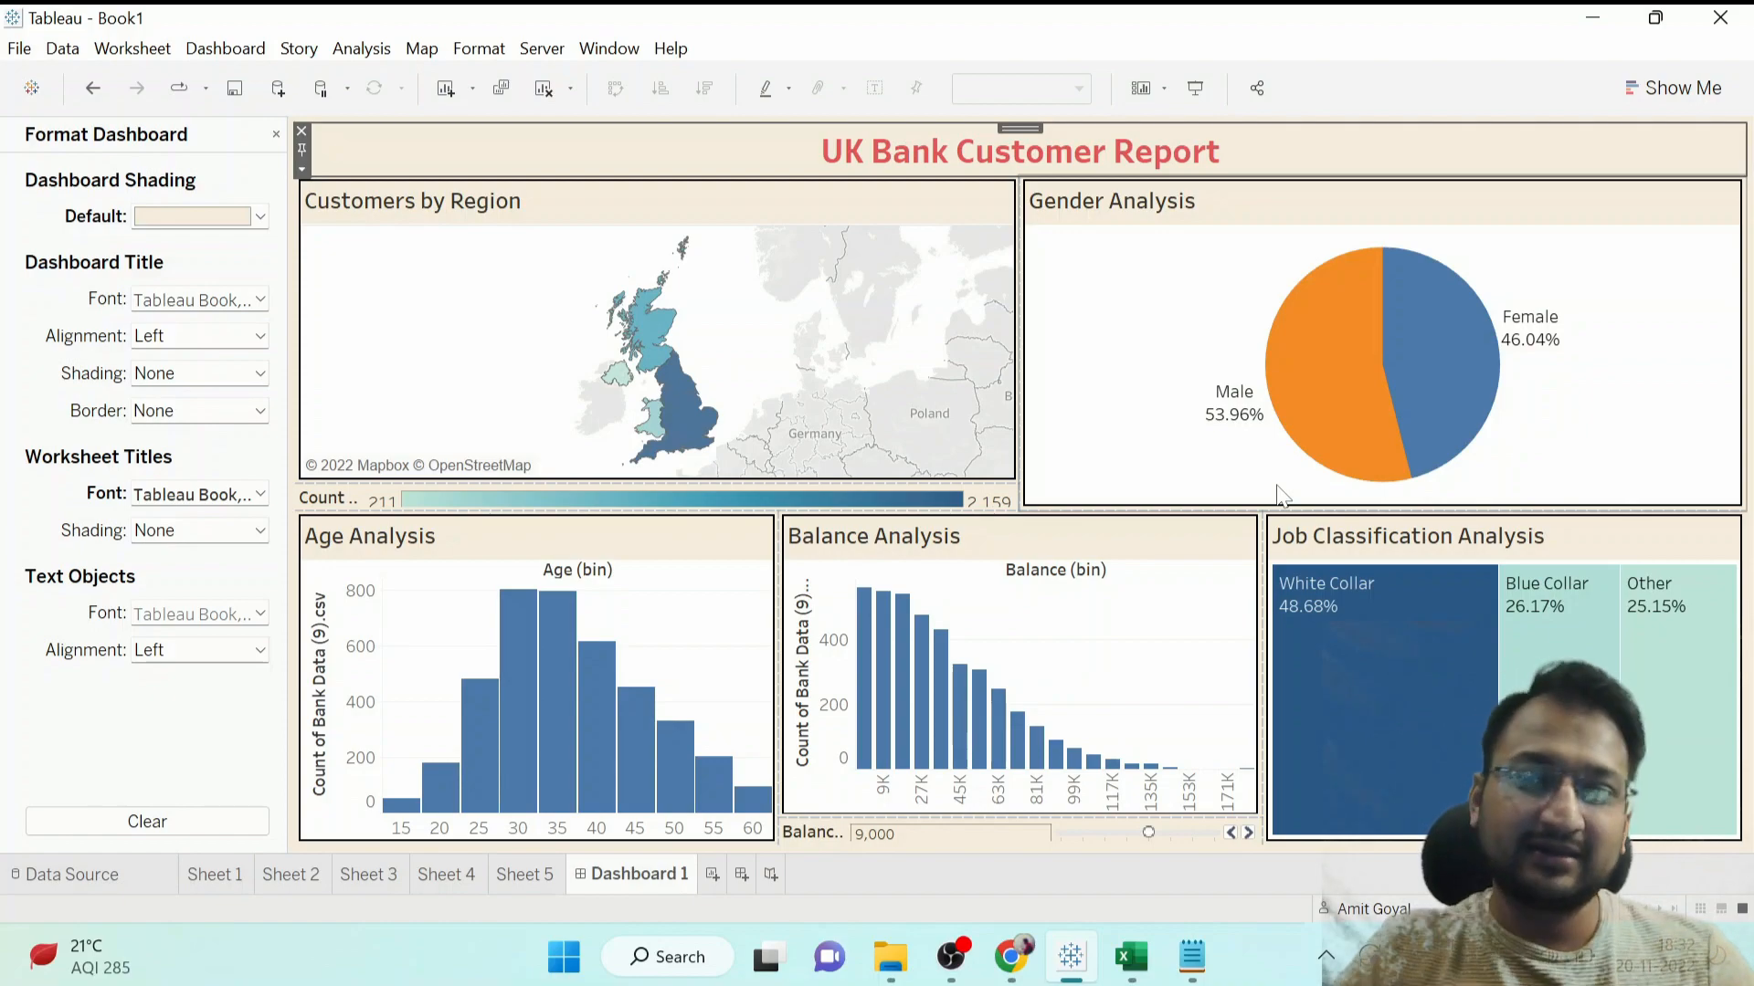
Set the worksheet shading of the Gender Analysis sheet to None.
right_click(1116, 287)
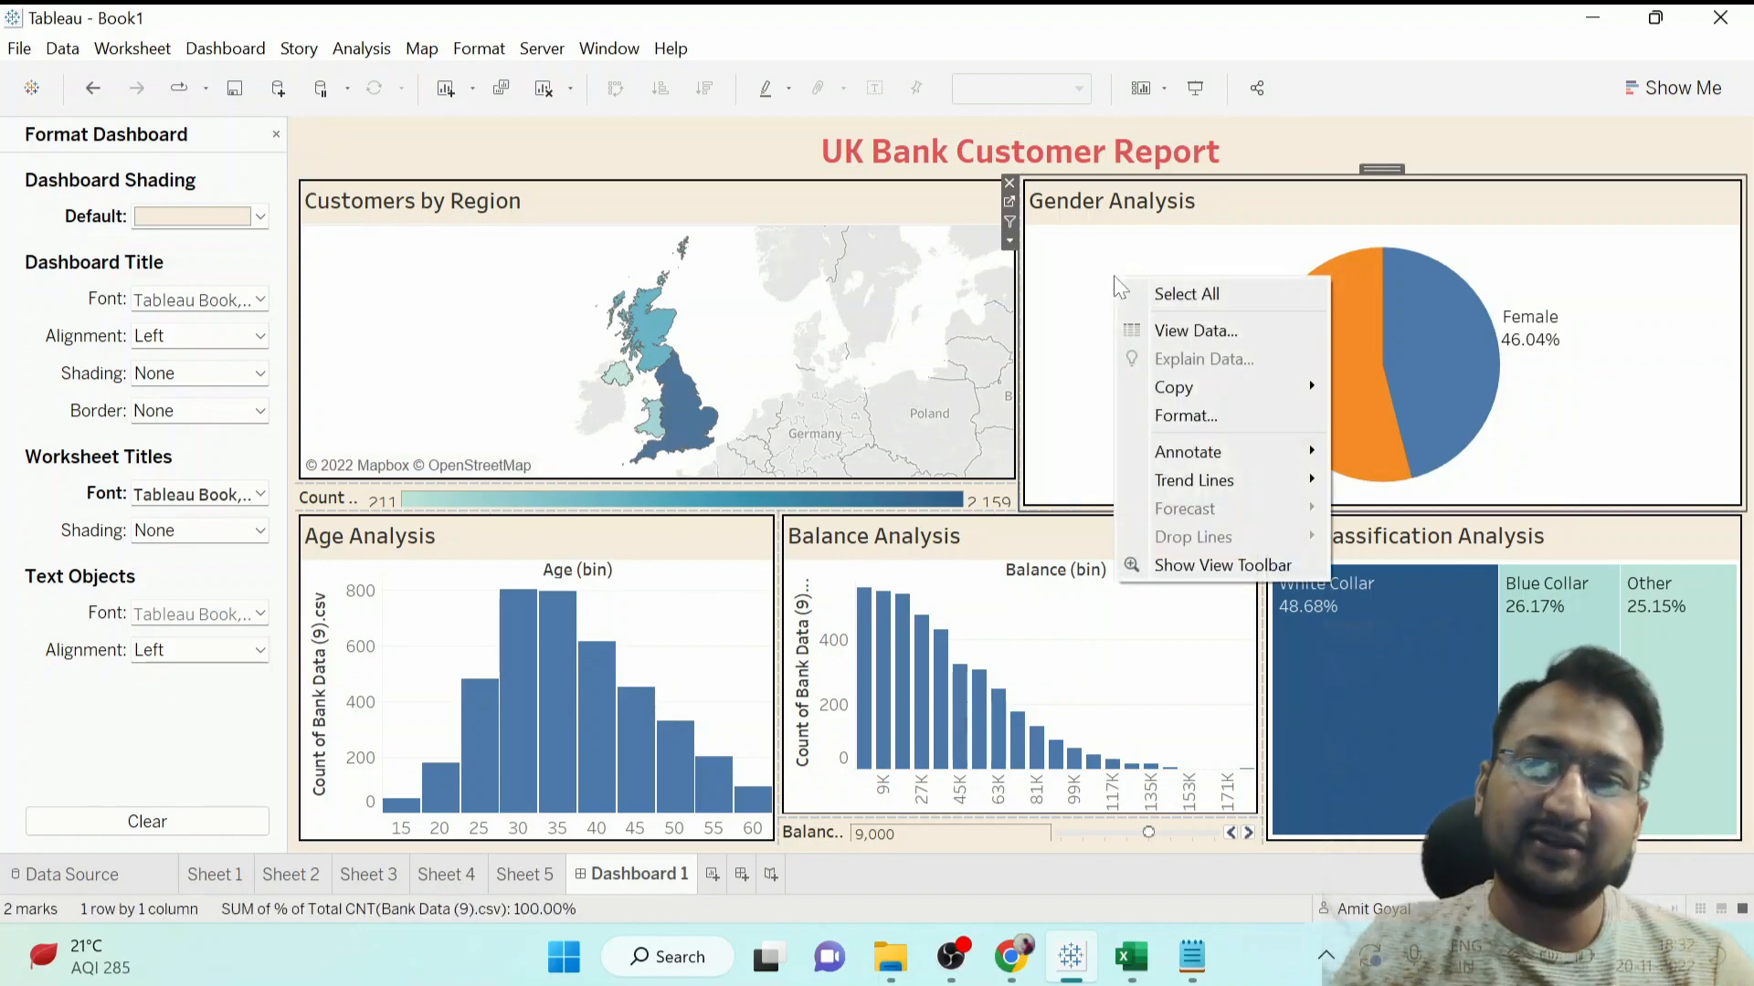
left_click(1185, 415)
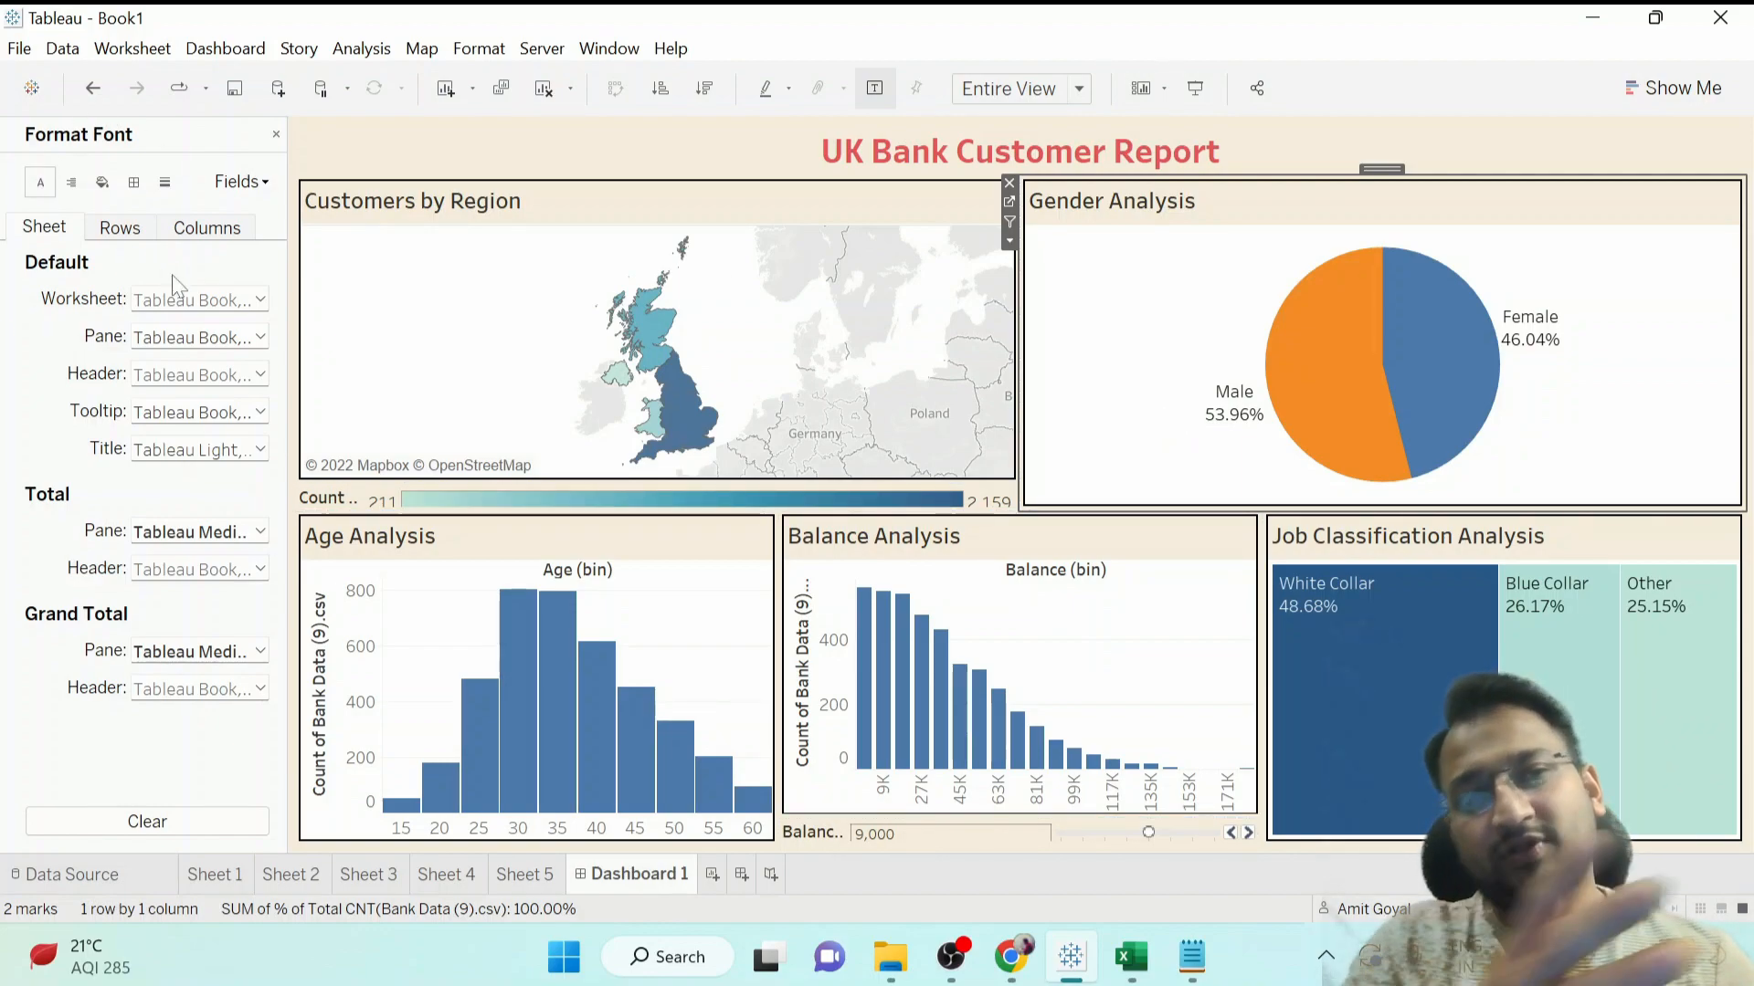
left_click(66, 188)
left_click(98, 187)
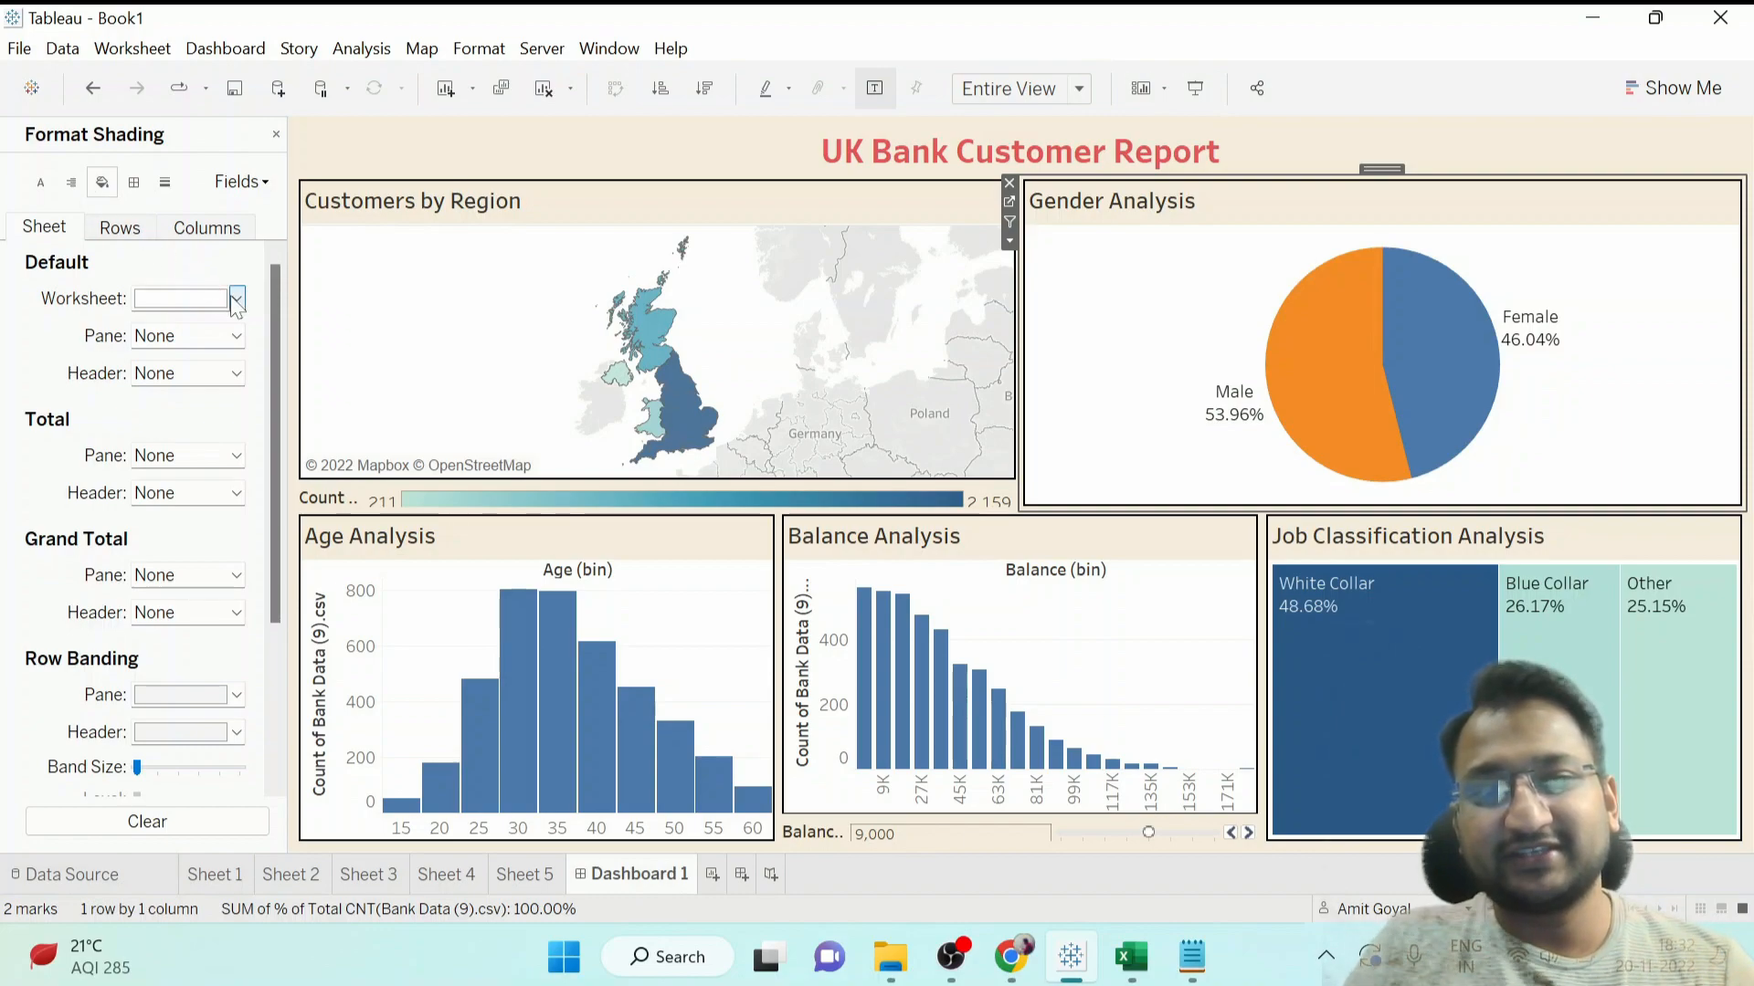
left_click(235, 300)
left_click(230, 331)
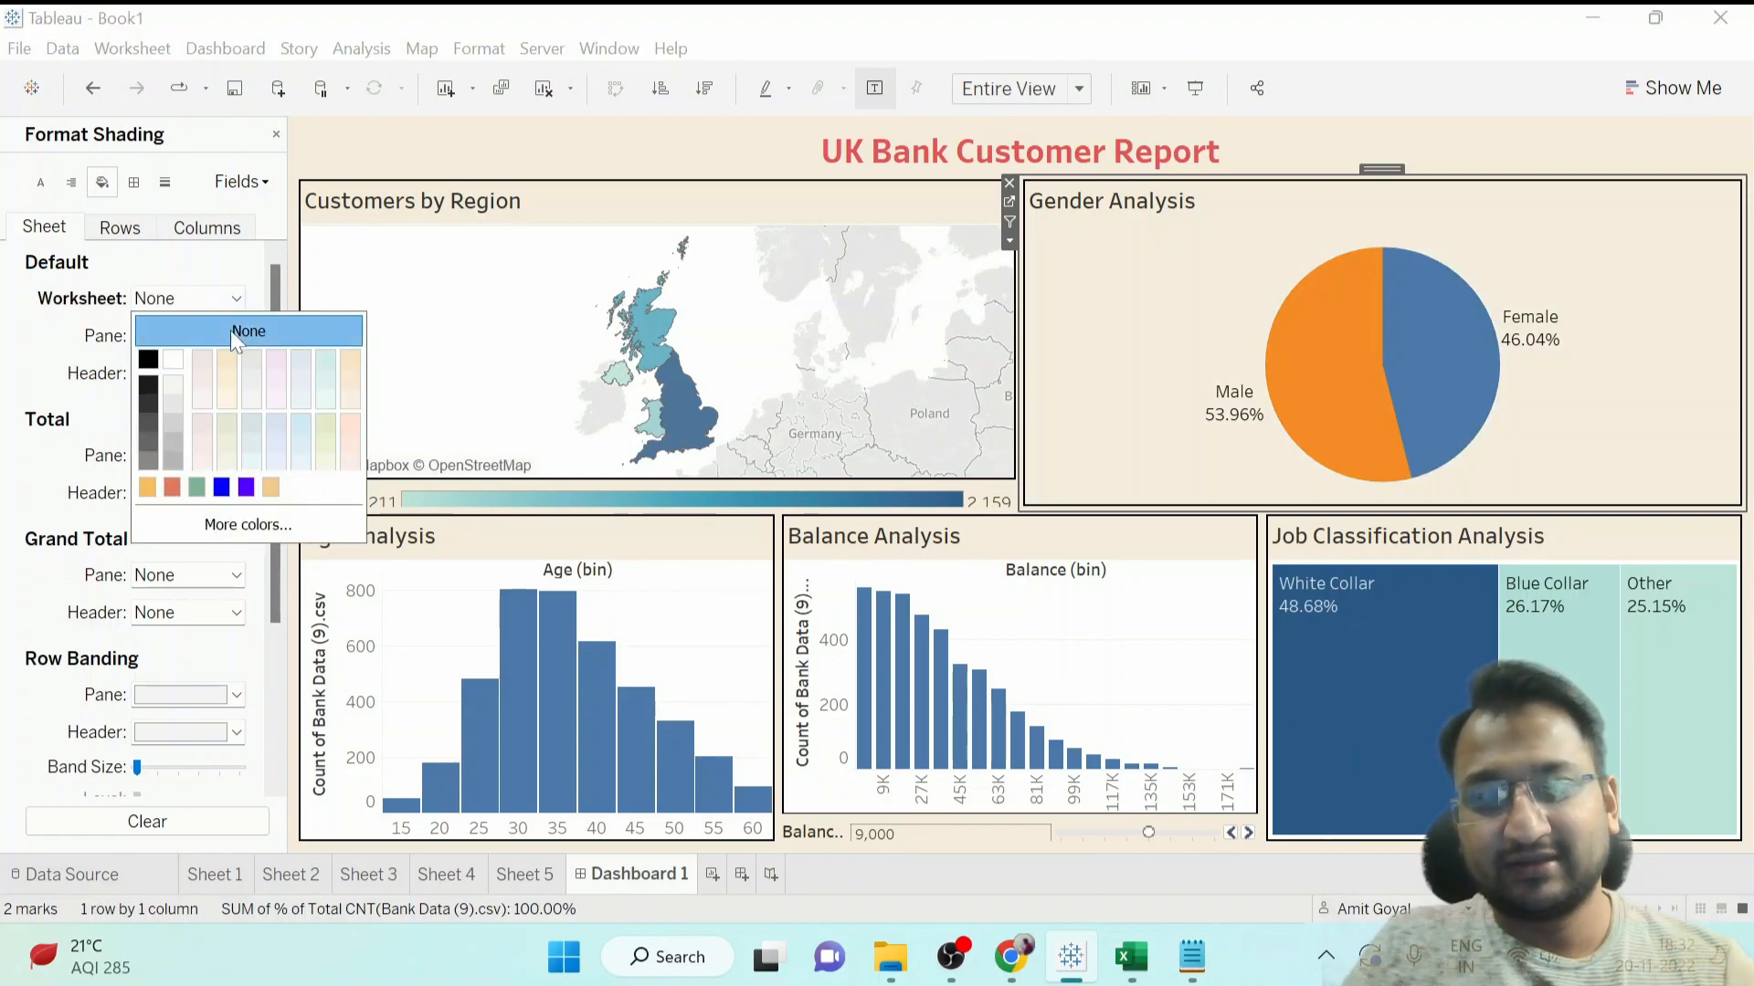
Set the worksheet shading of the Age Analysis, Balance Analysis and Job Classification Analysis sheets to None.
left_click(539, 552)
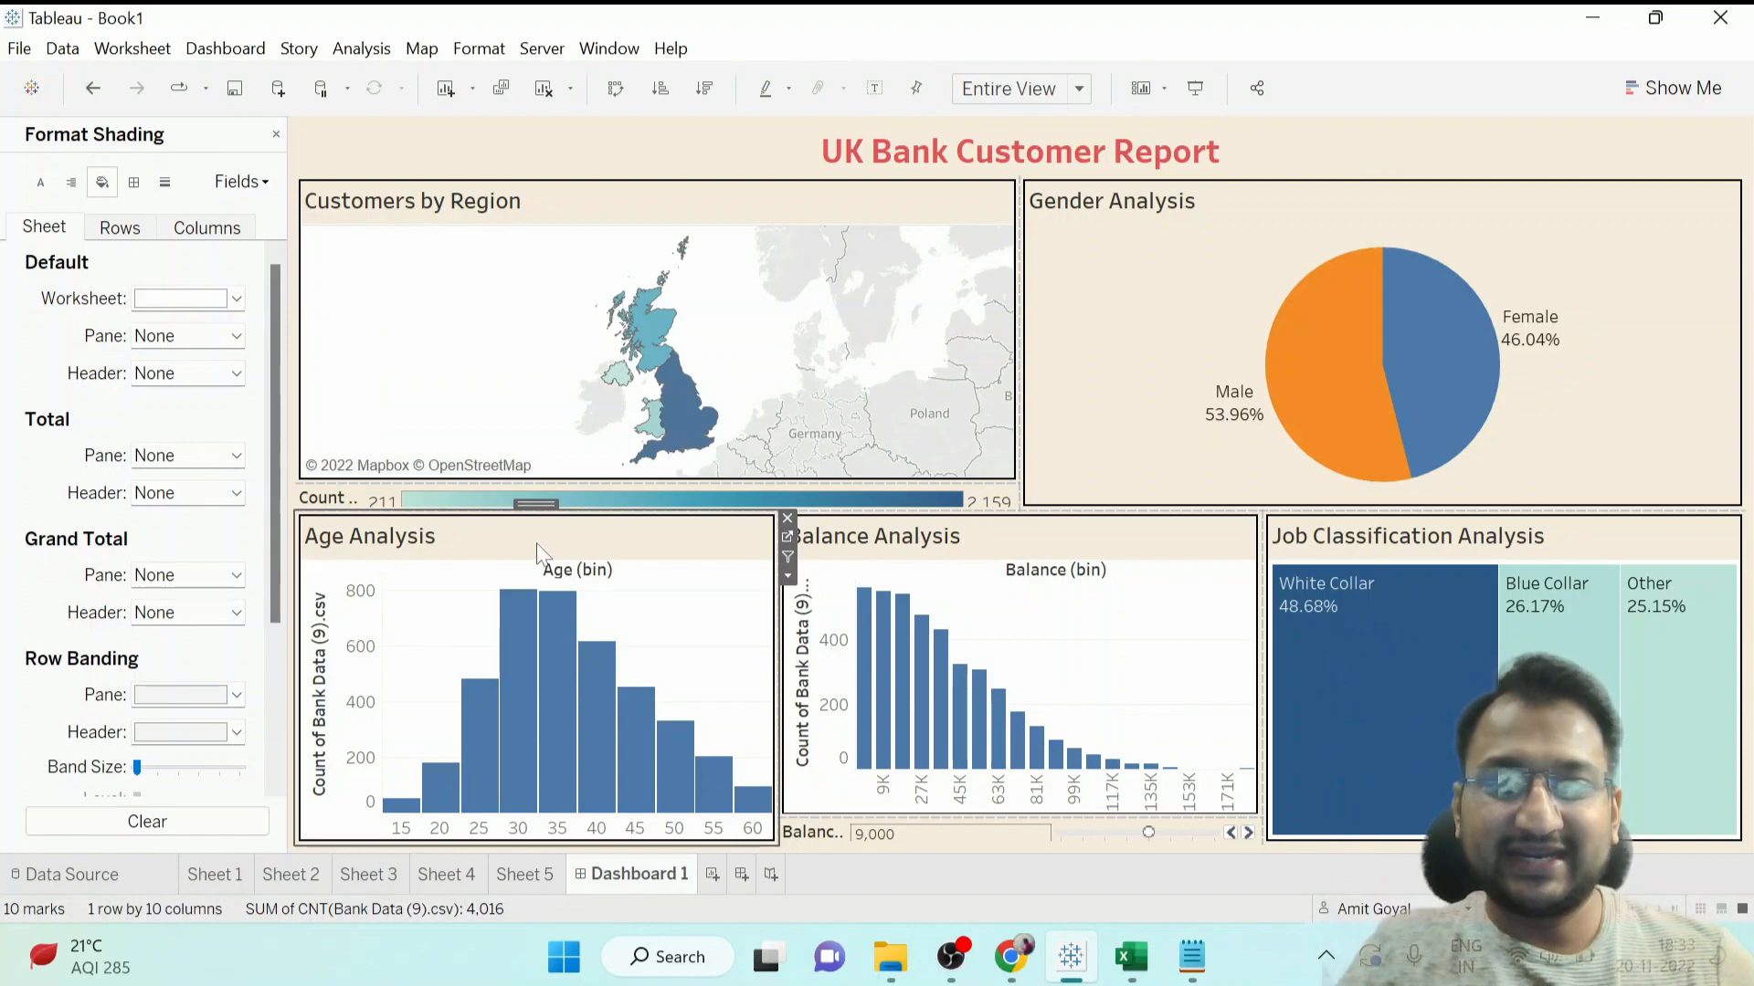
left_click(237, 298)
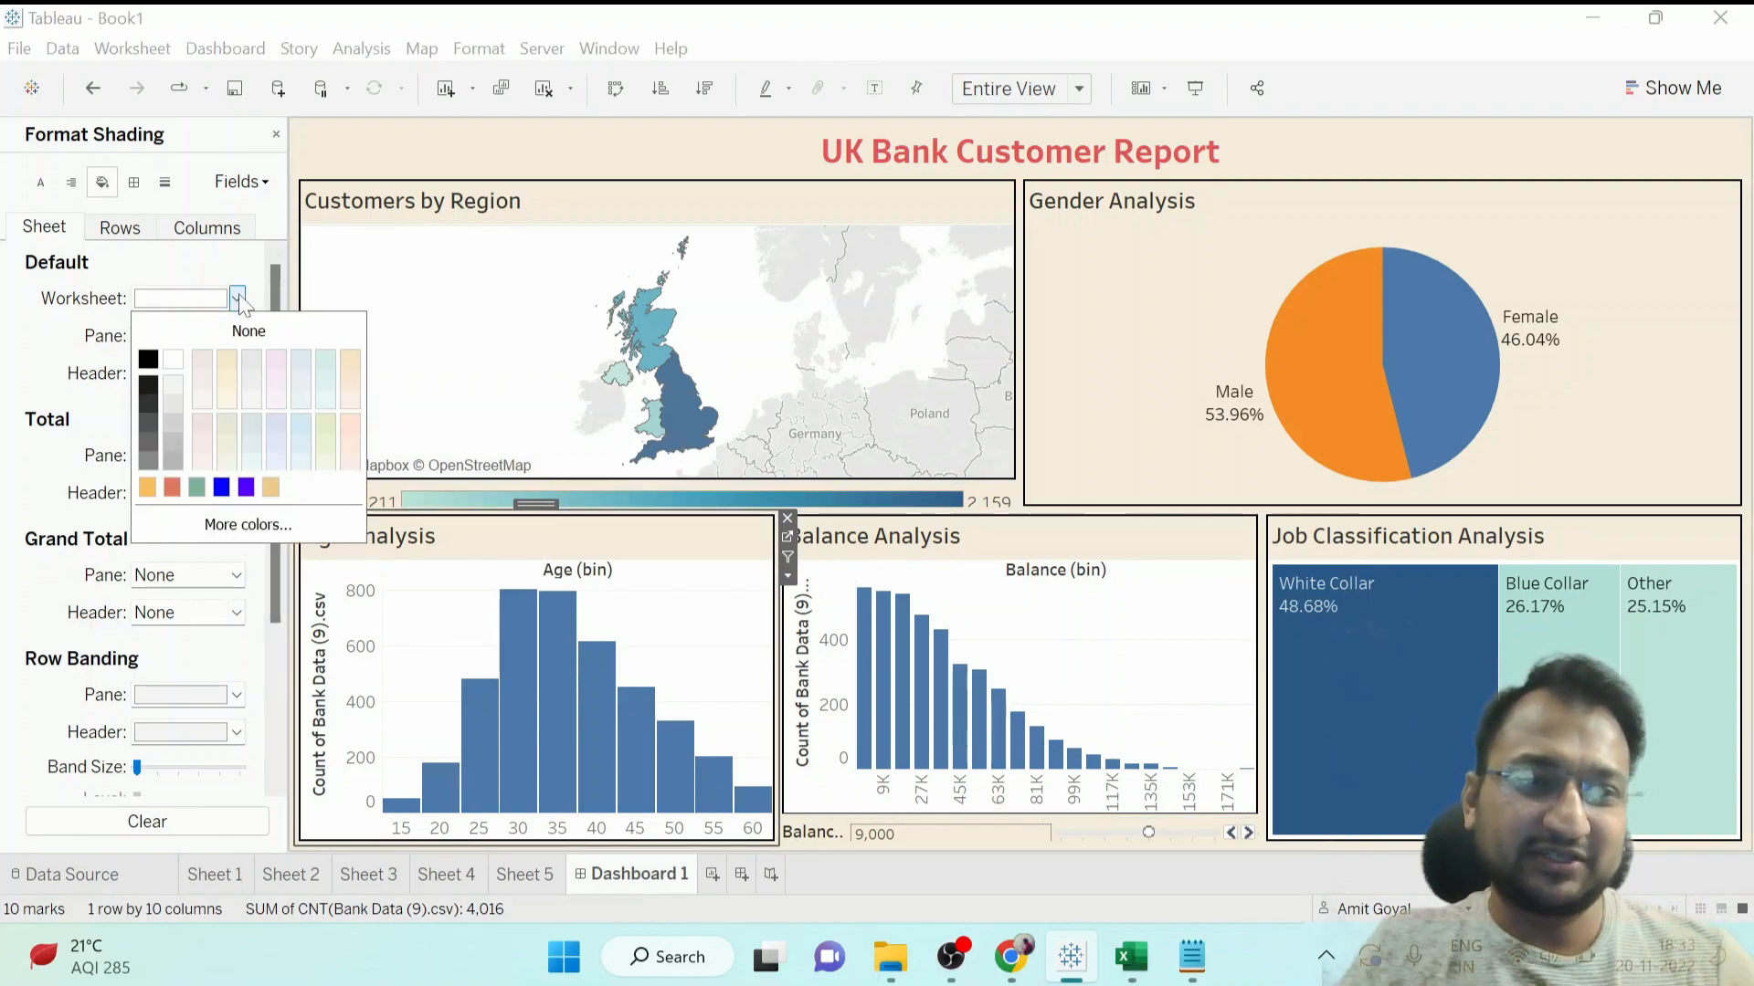
left_click(1006, 535)
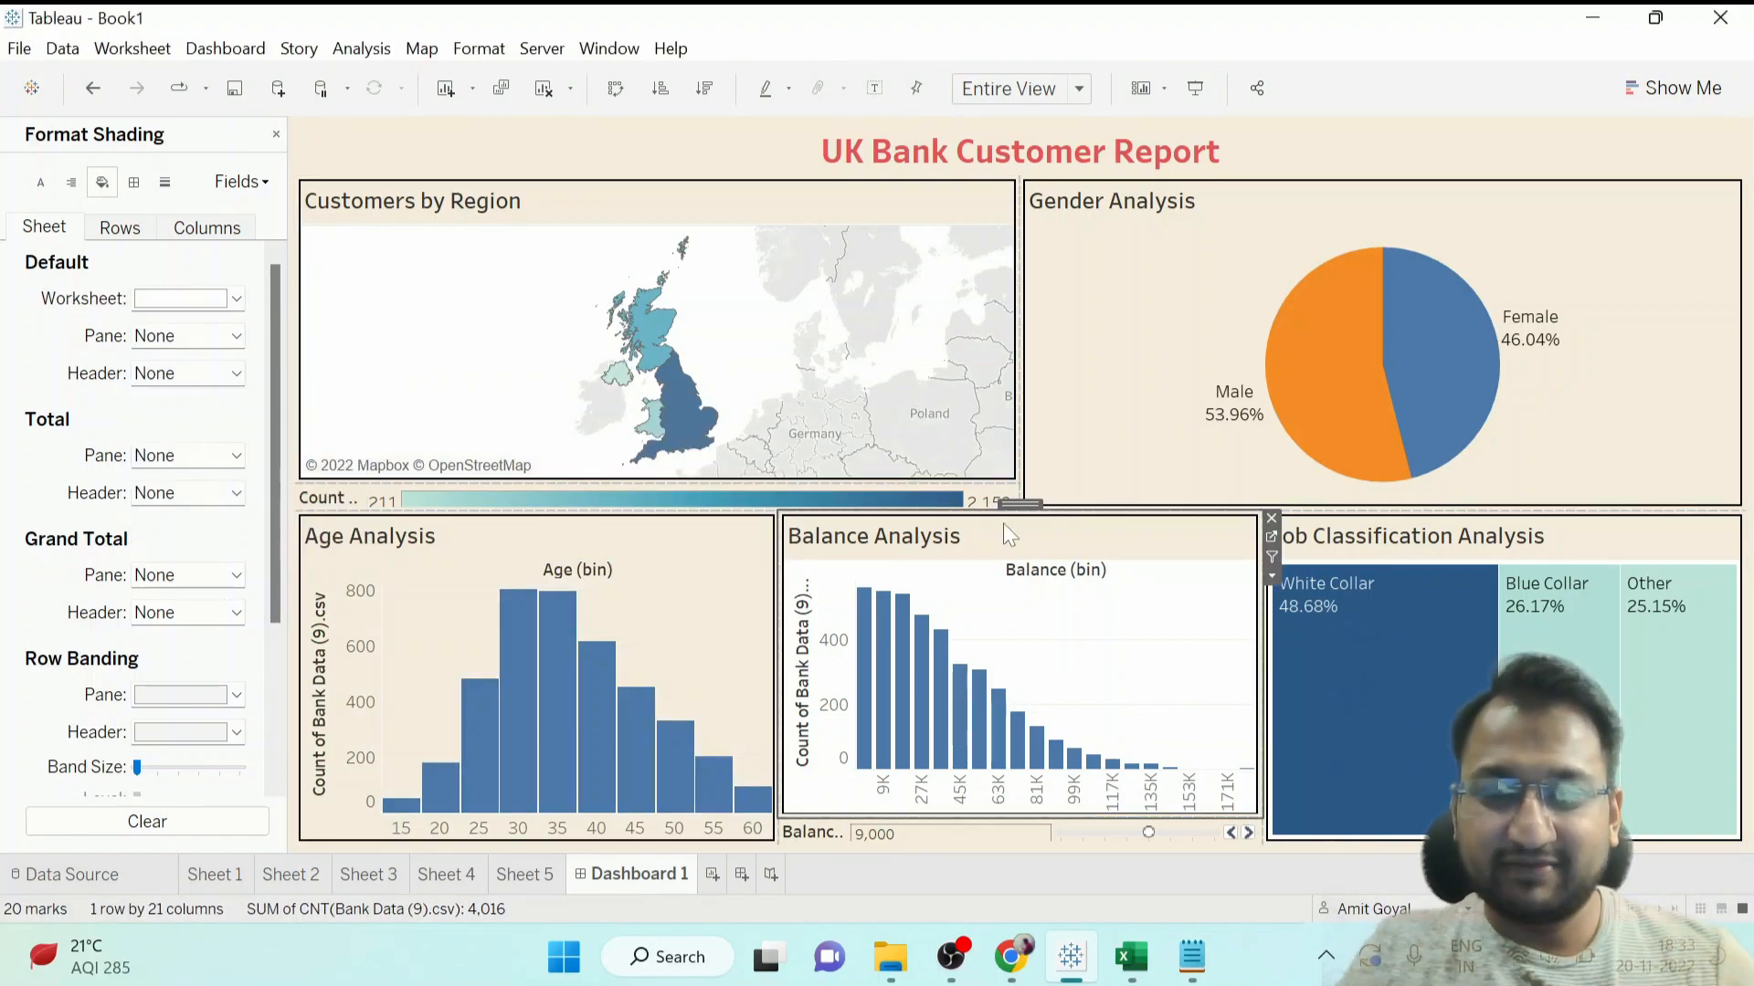
left_click(237, 299)
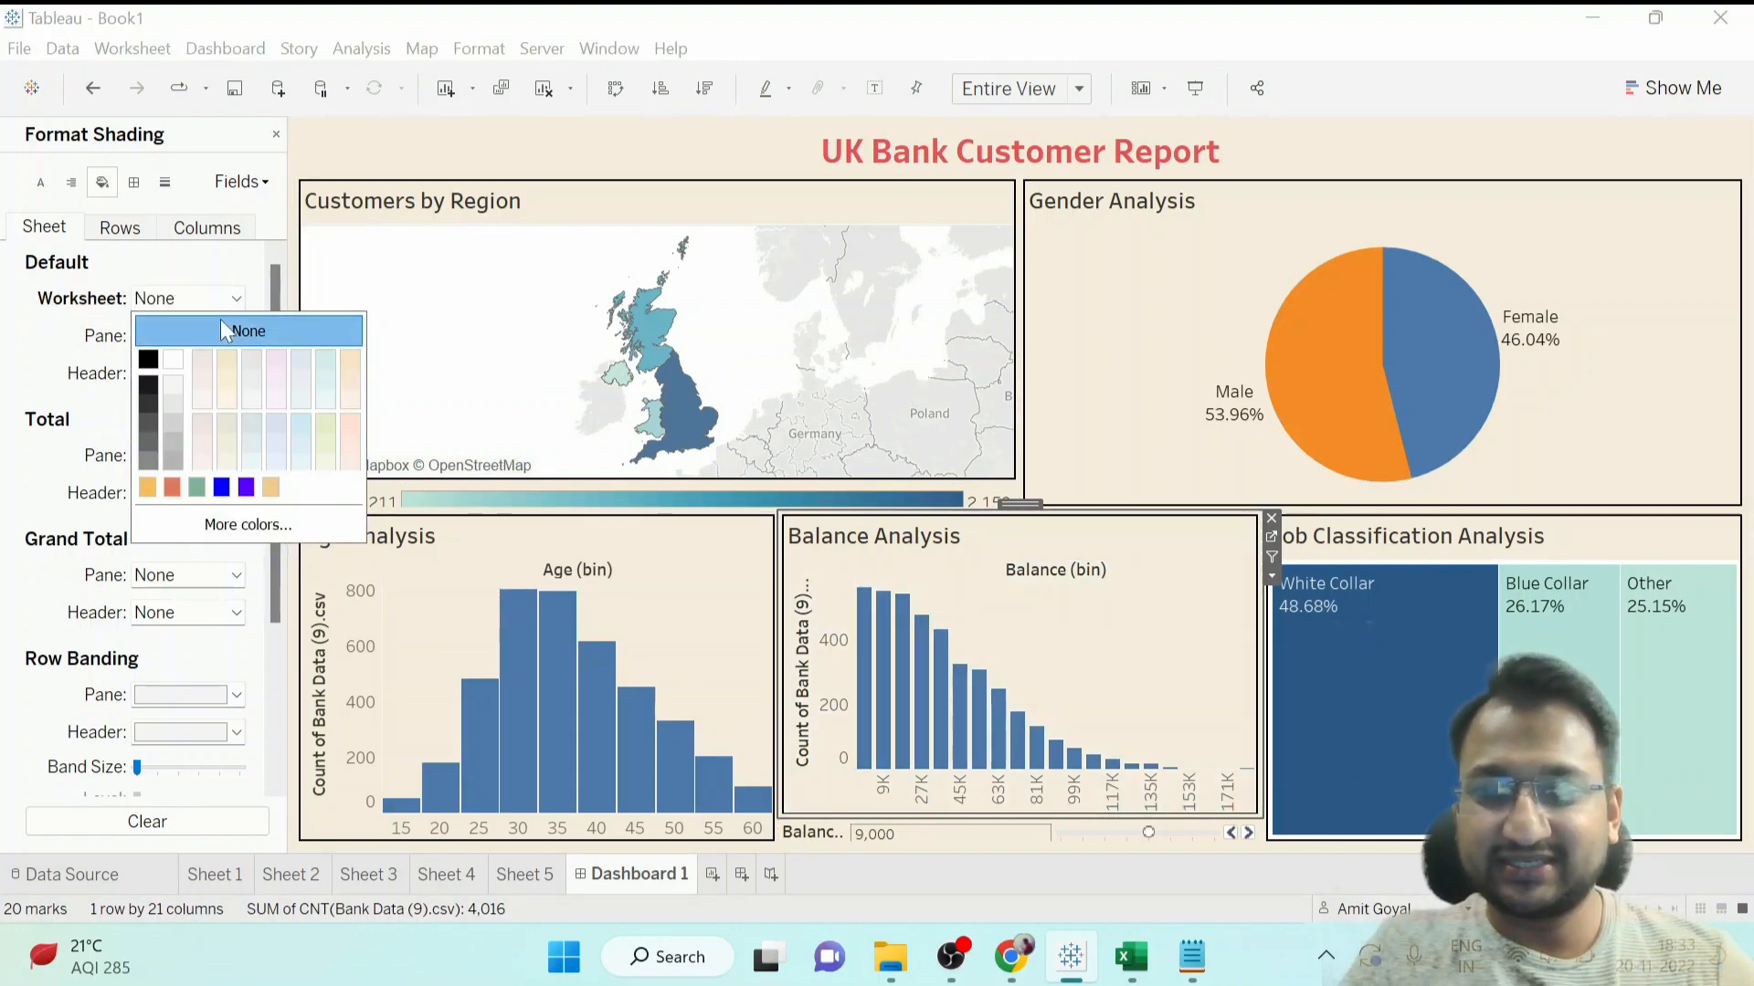
left_click(1443, 539)
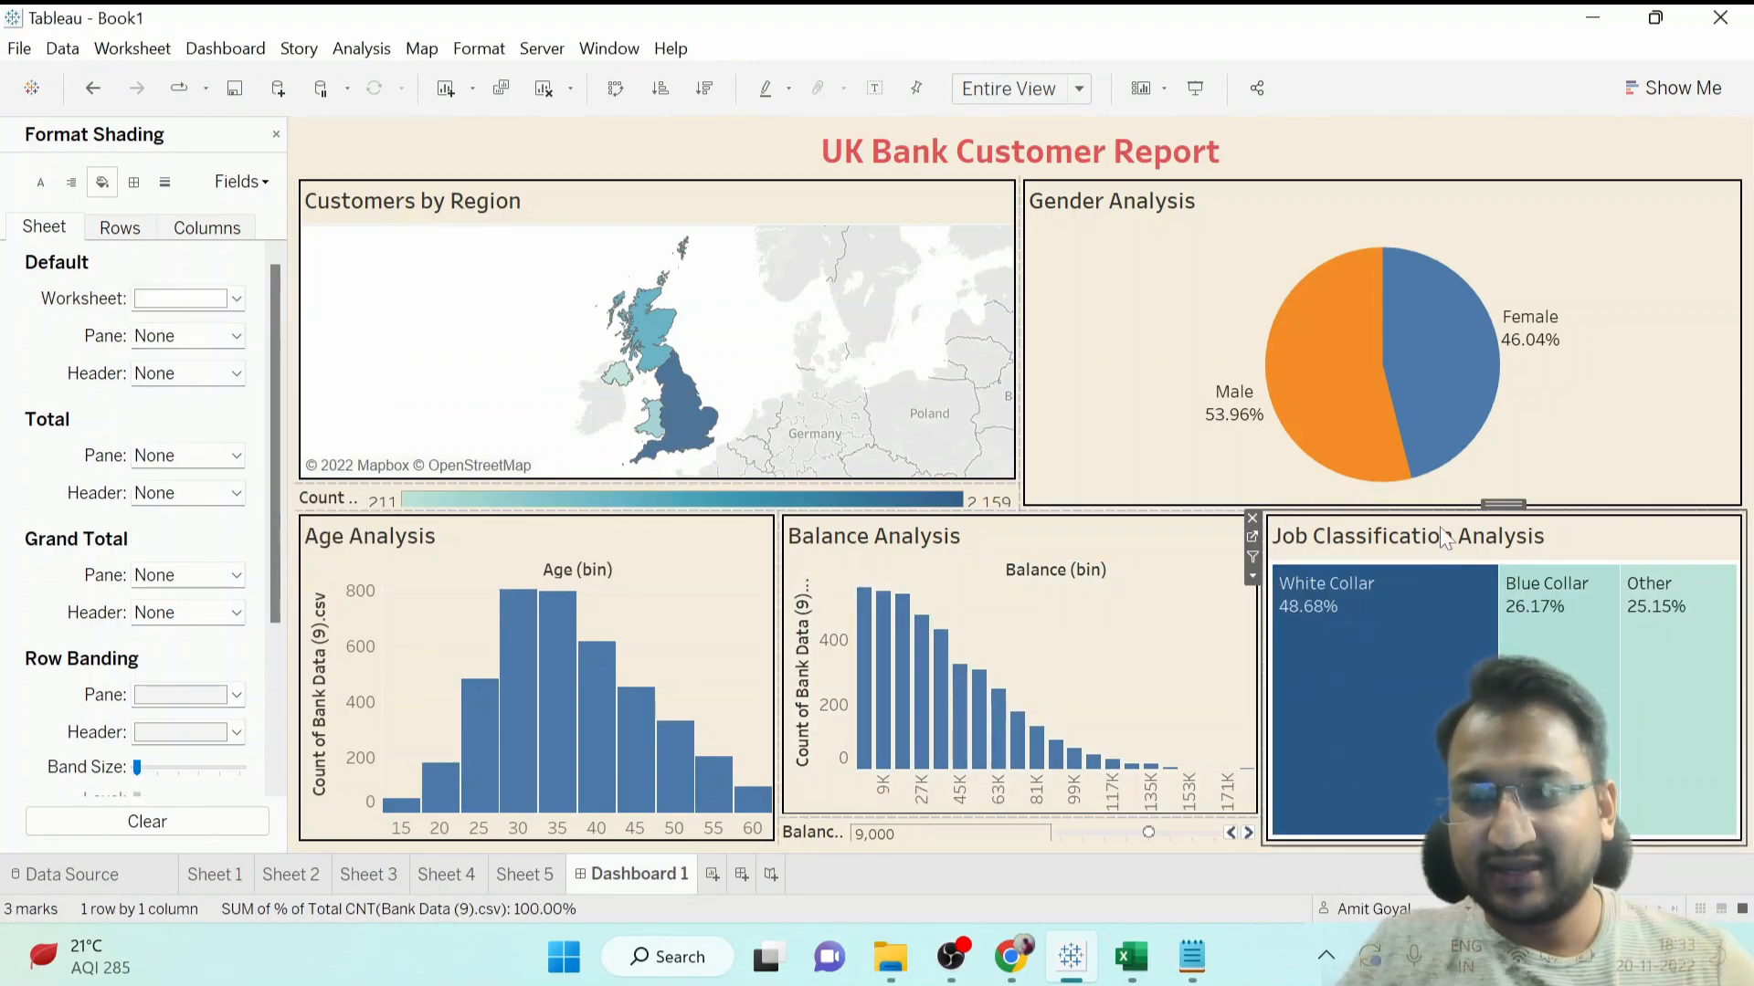
left_click(237, 299)
left_click(199, 332)
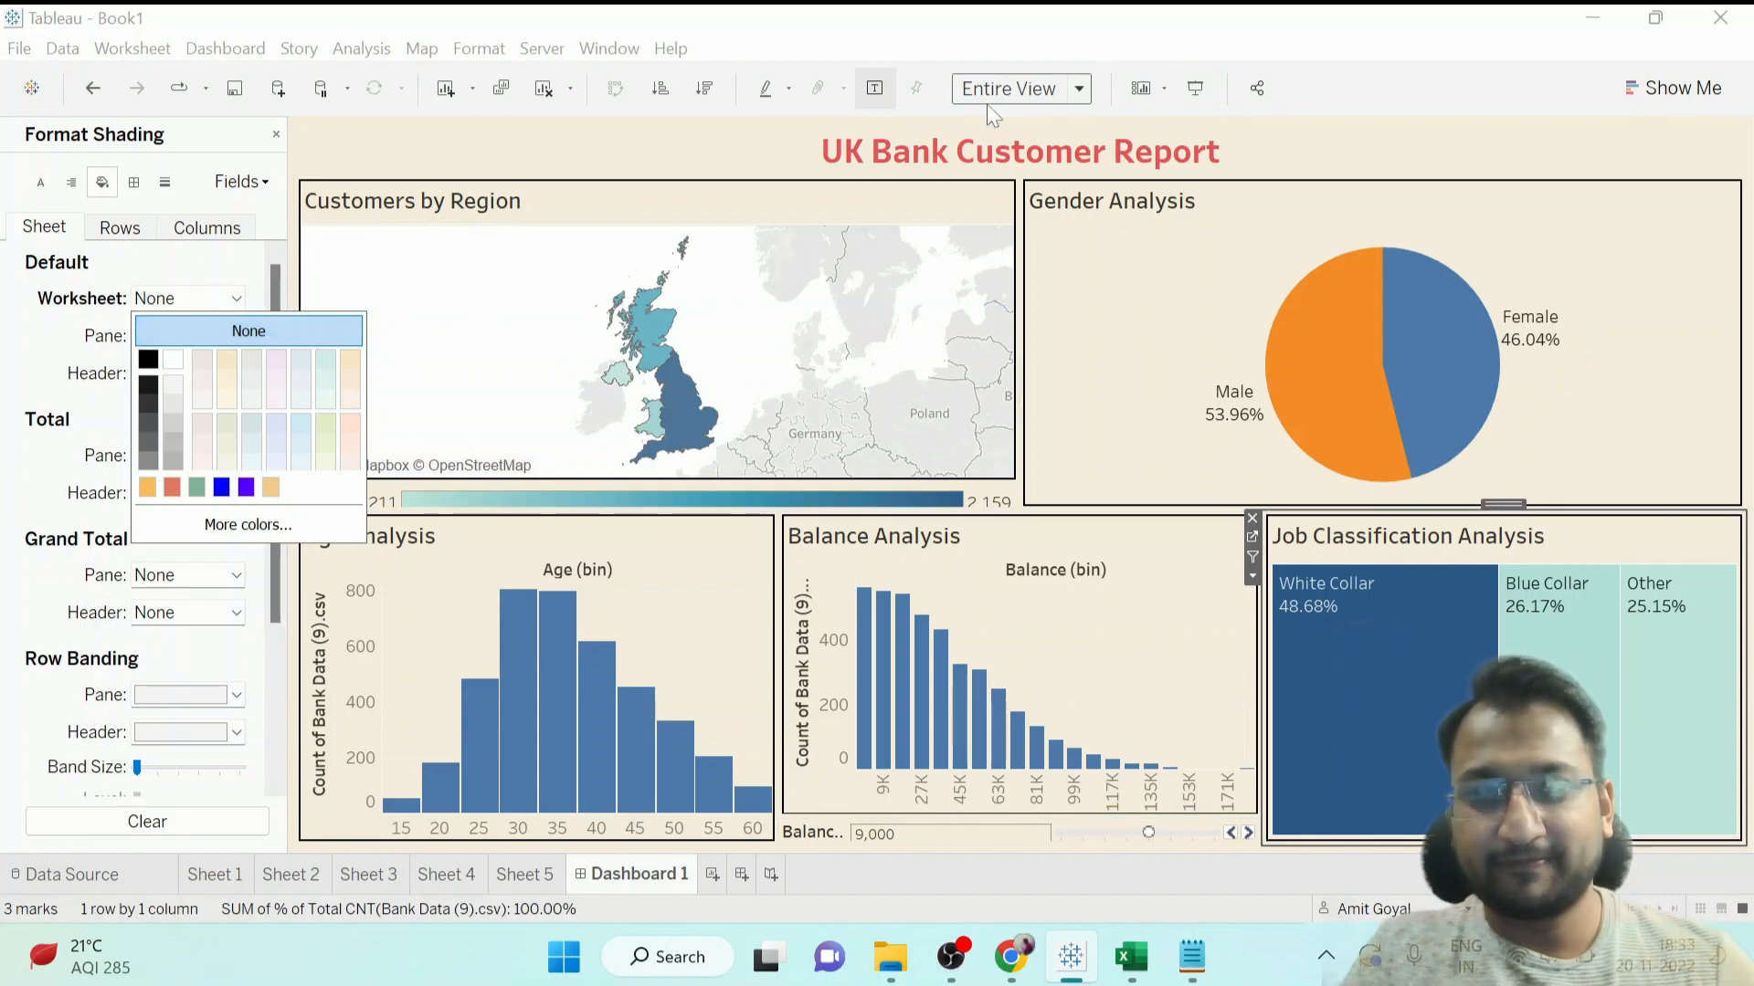
Change the Customers by Region map to a dark background map and close the formatting settings.
left_click(868, 206)
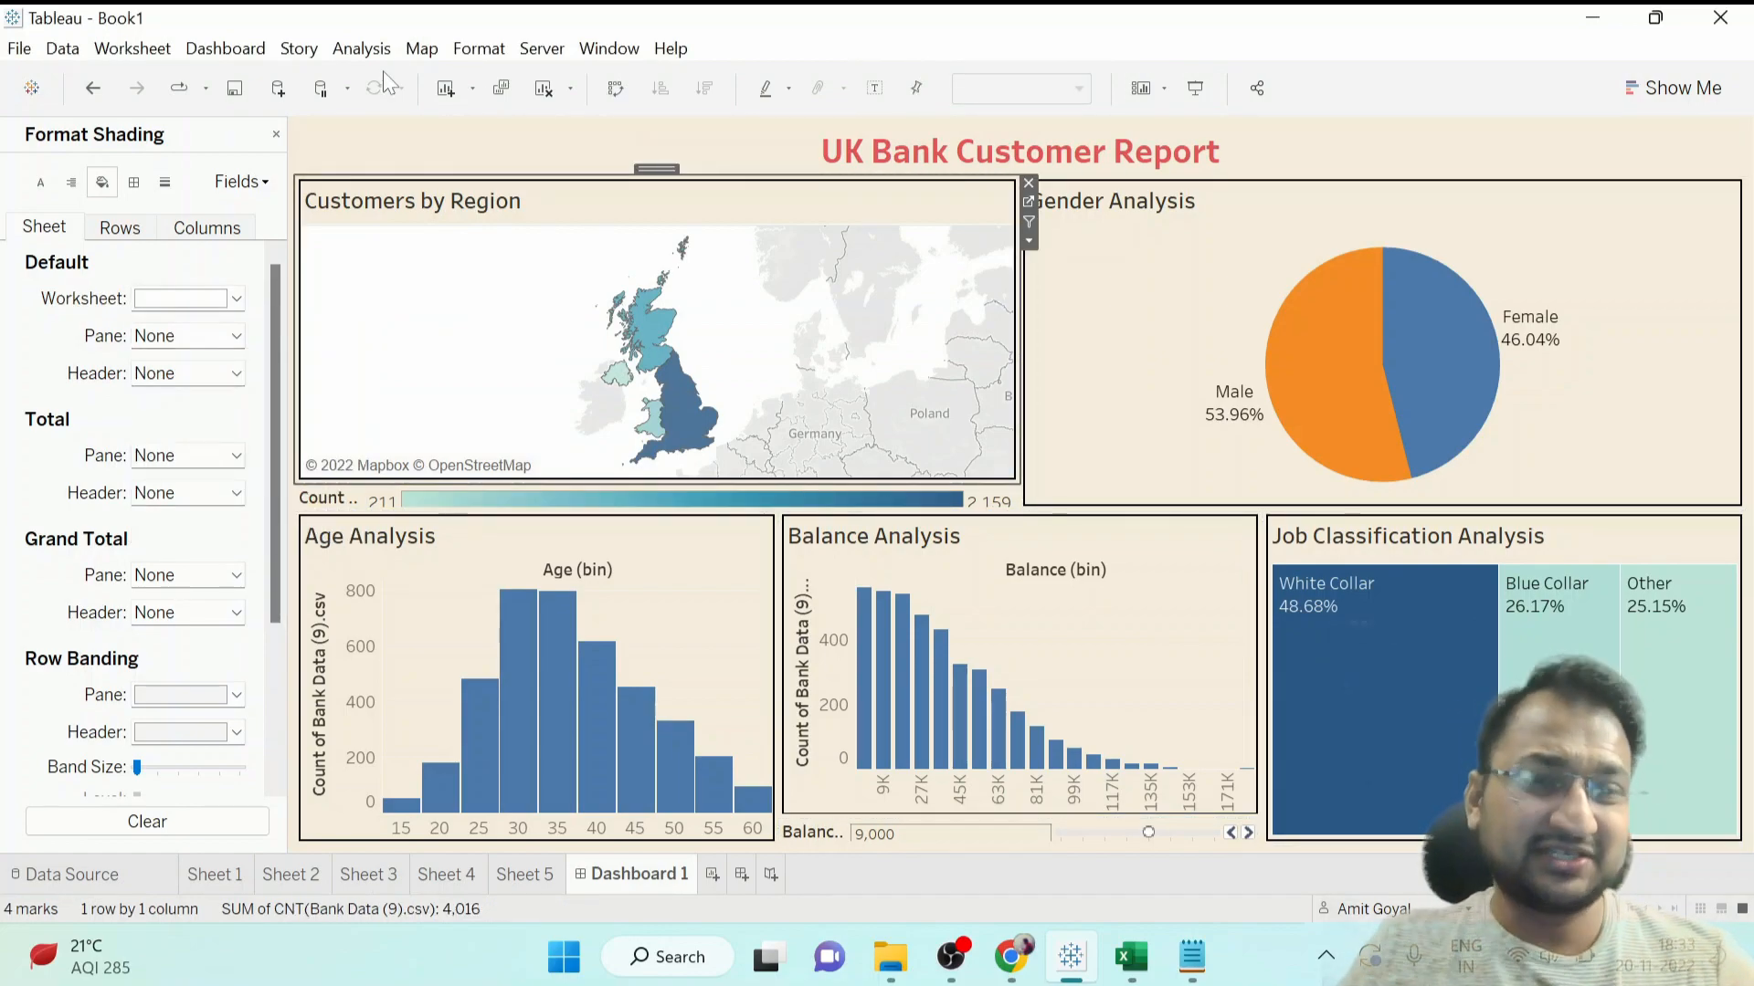
left_click(429, 58)
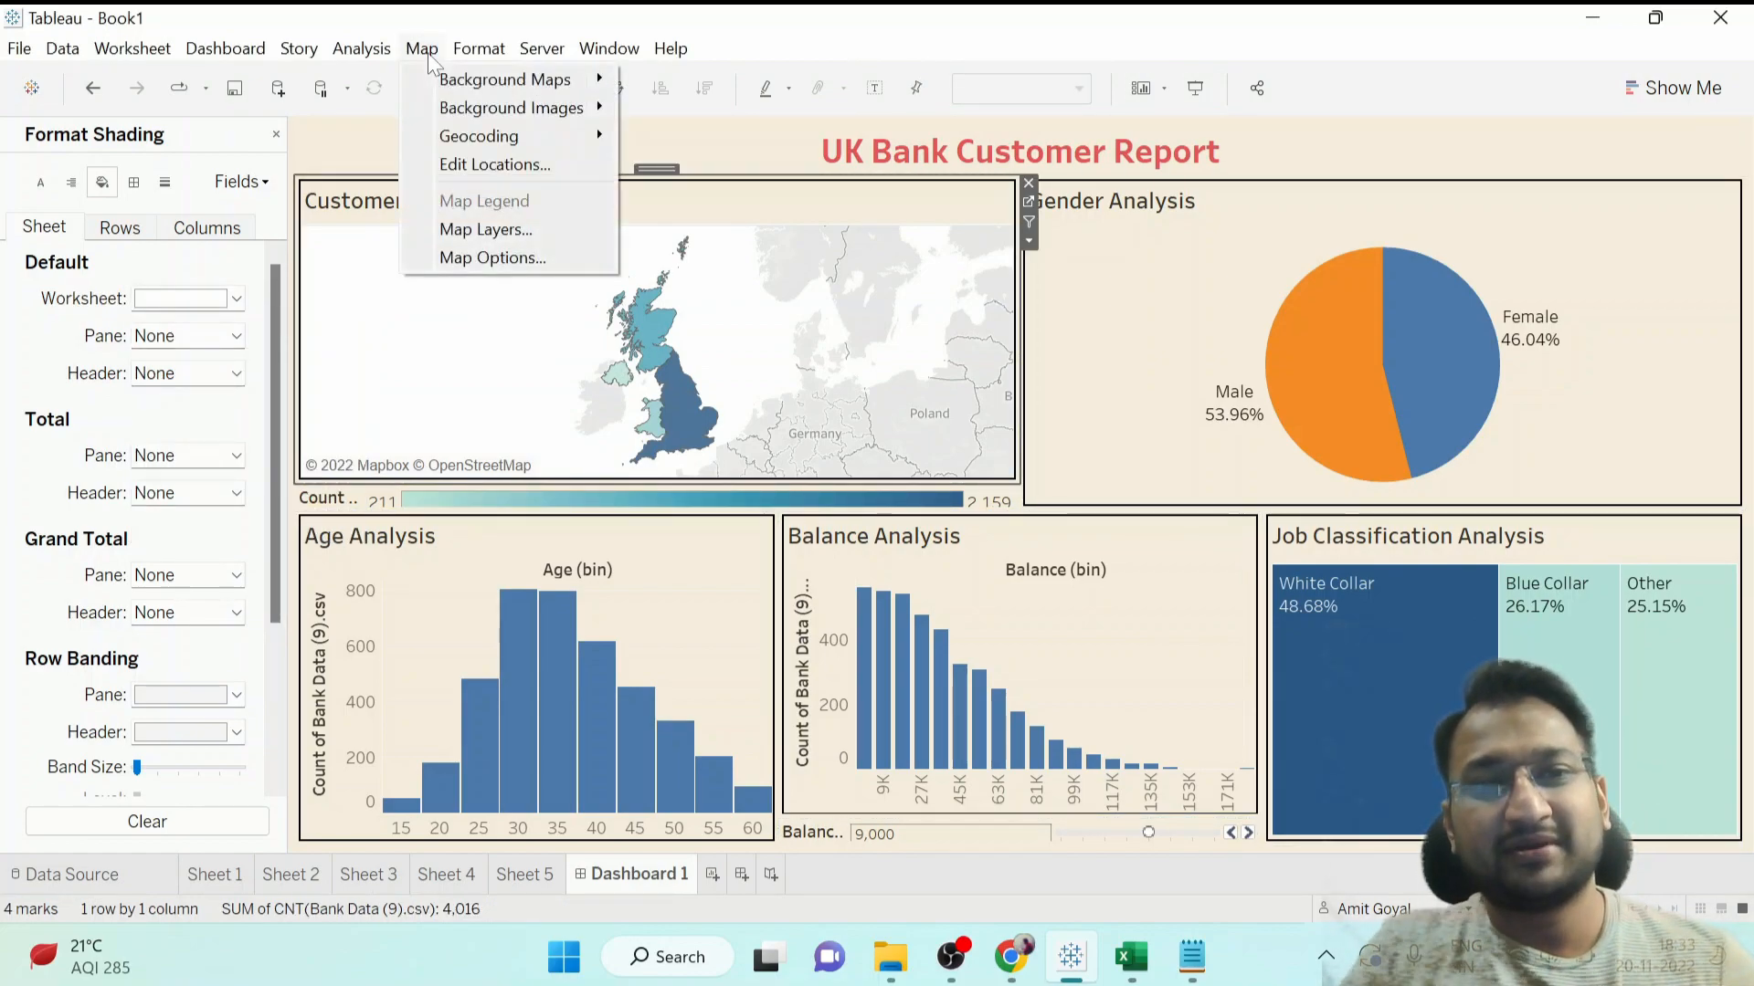
mouse_move(562, 84)
left_click(679, 139)
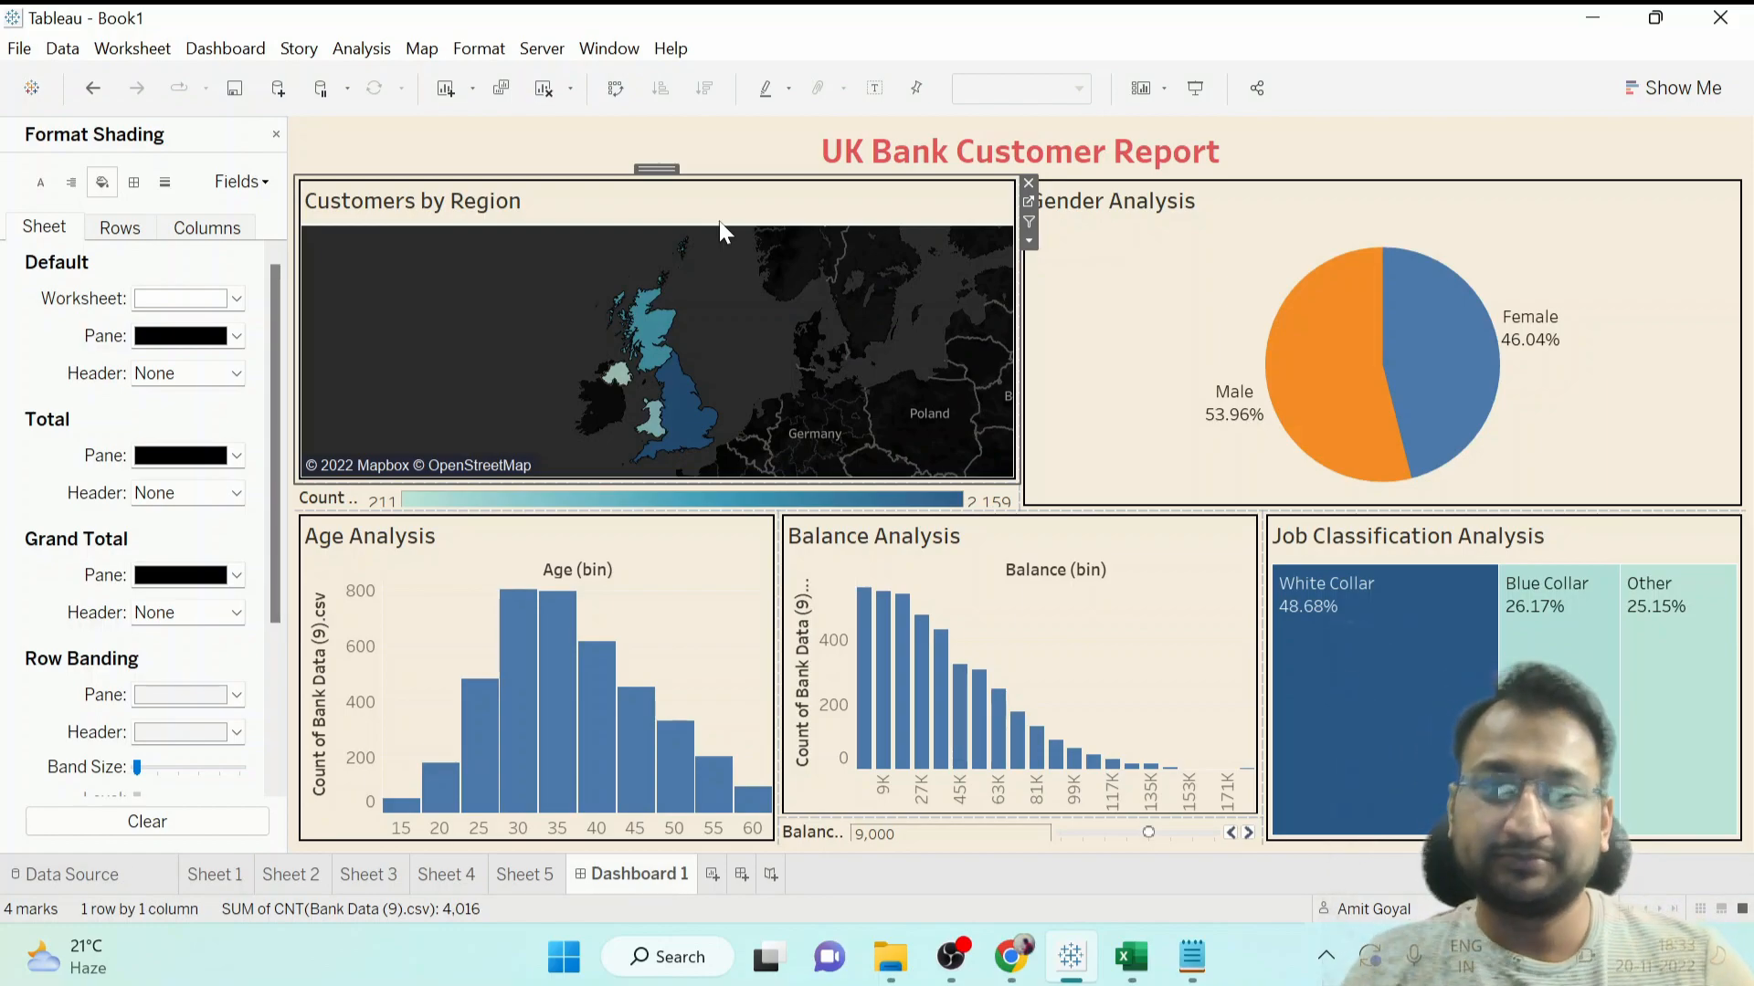
left_click(276, 134)
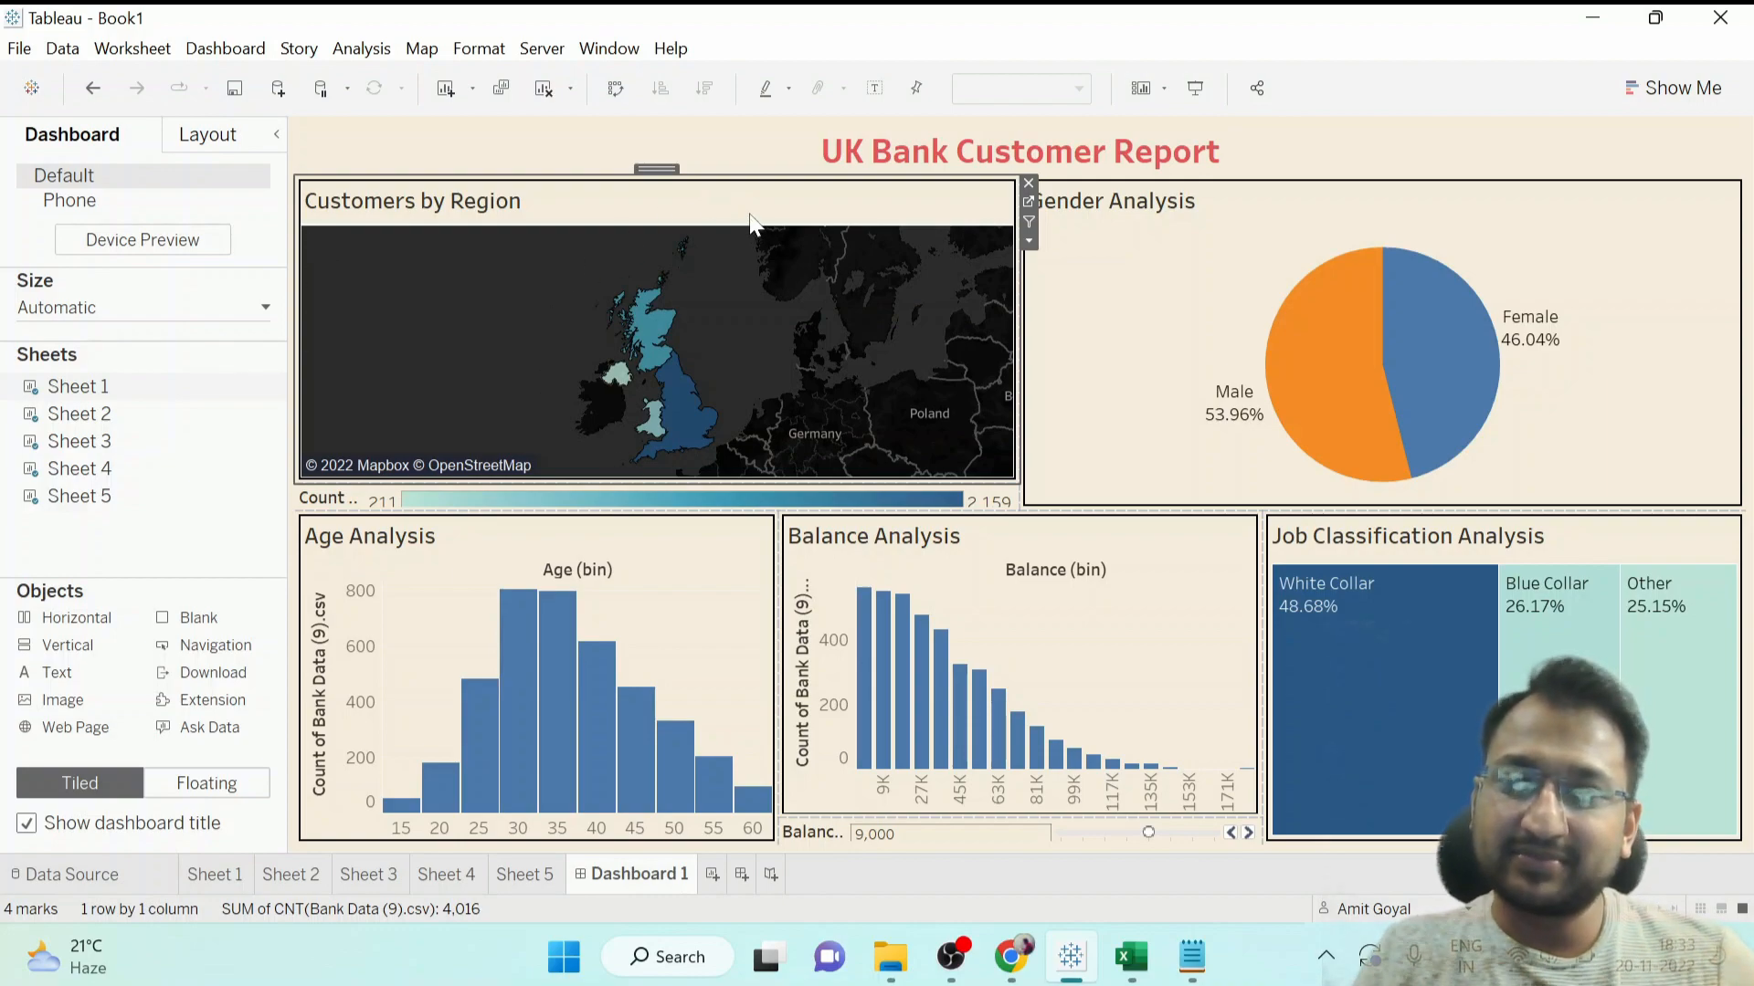
Use the Customers by Region map as a dashboard filter and filter the other charts to Scotland.
left_click(1029, 222)
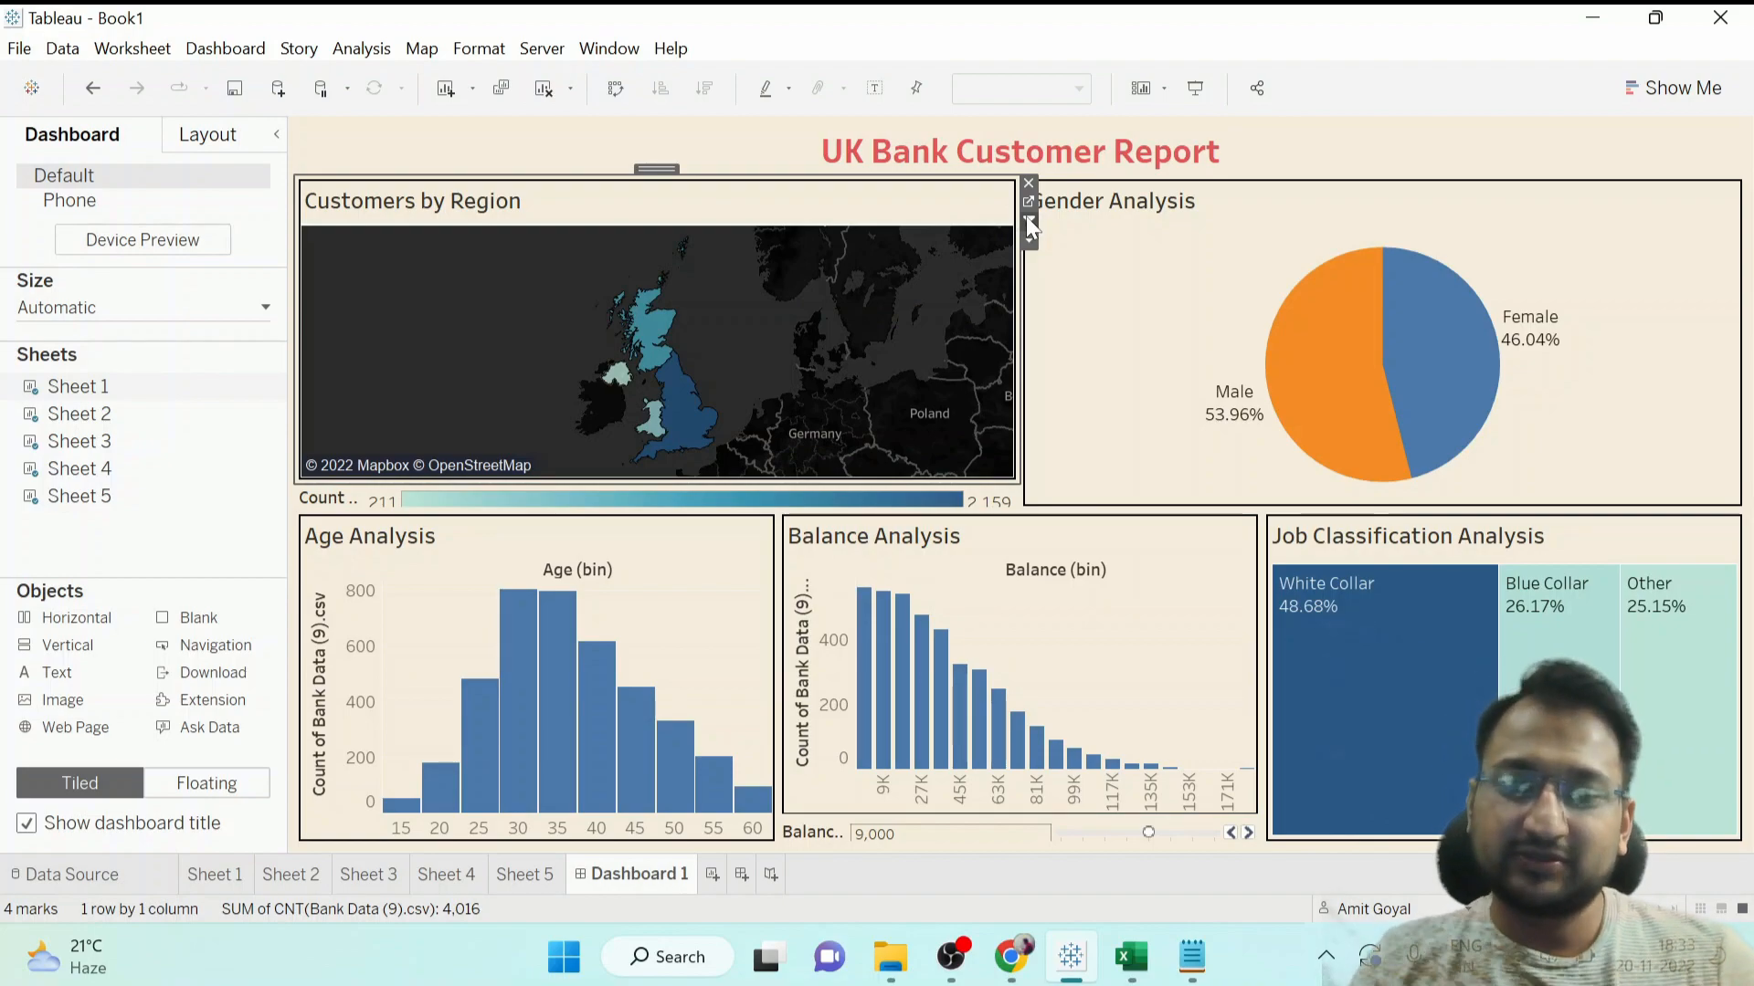
mouse_move(664, 336)
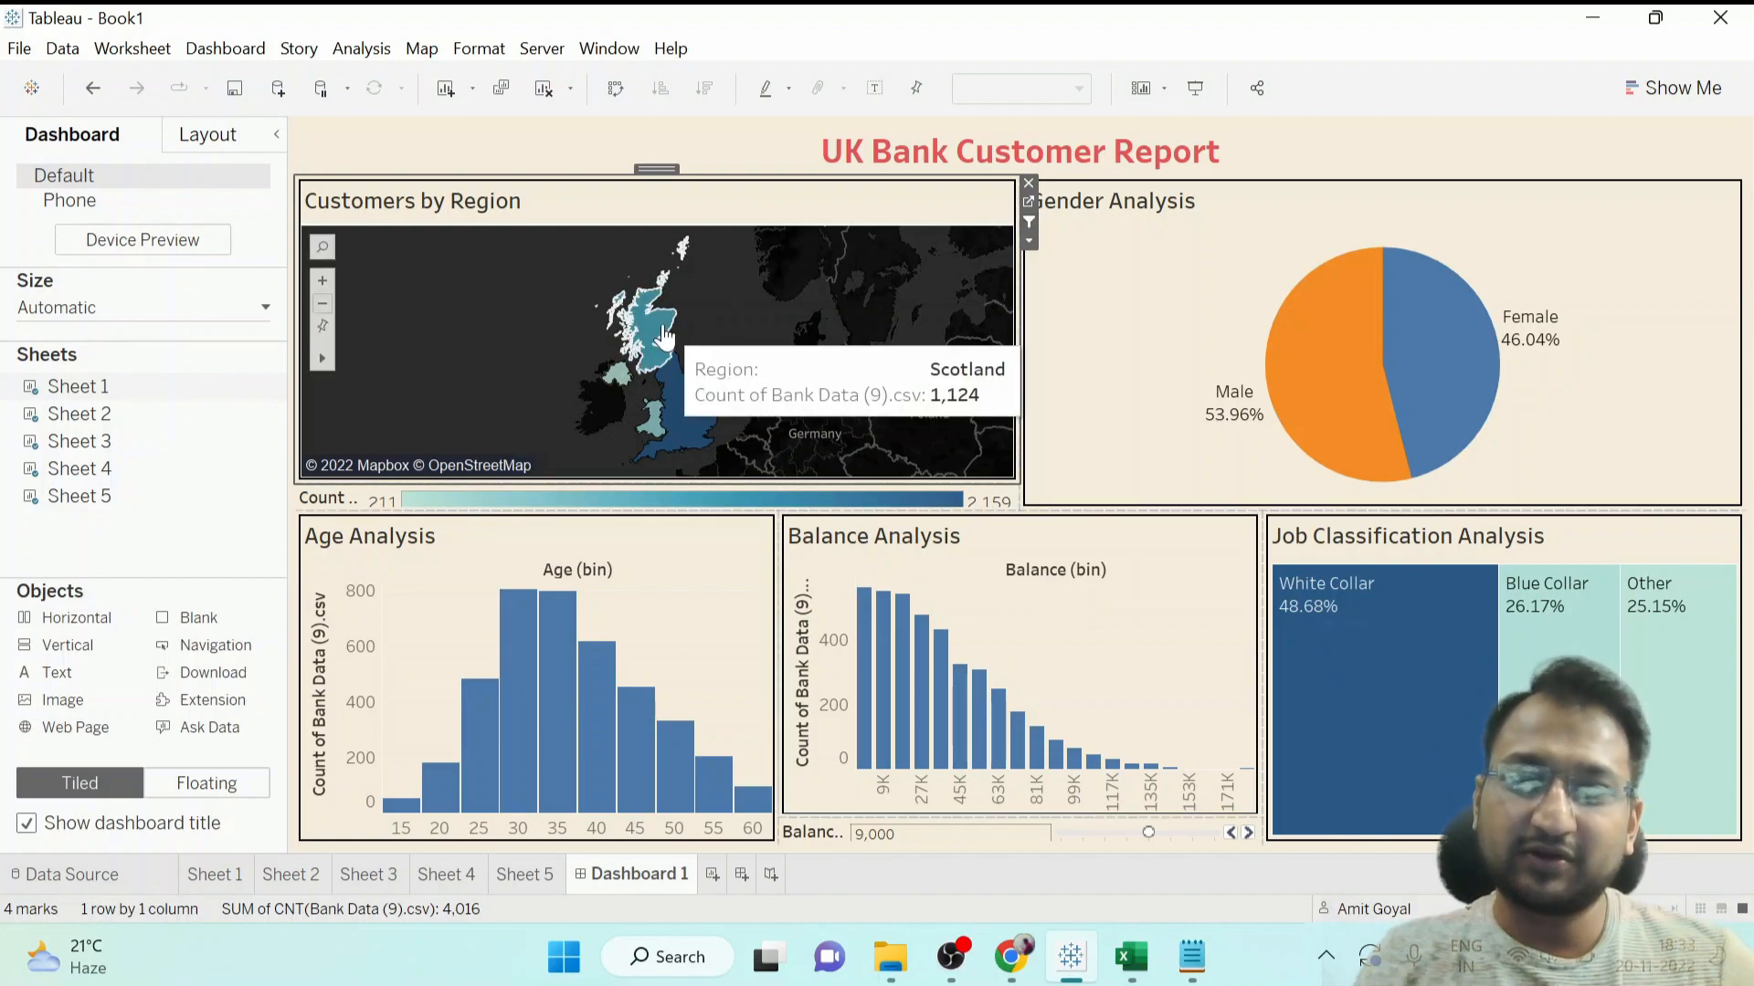
left_click(663, 336)
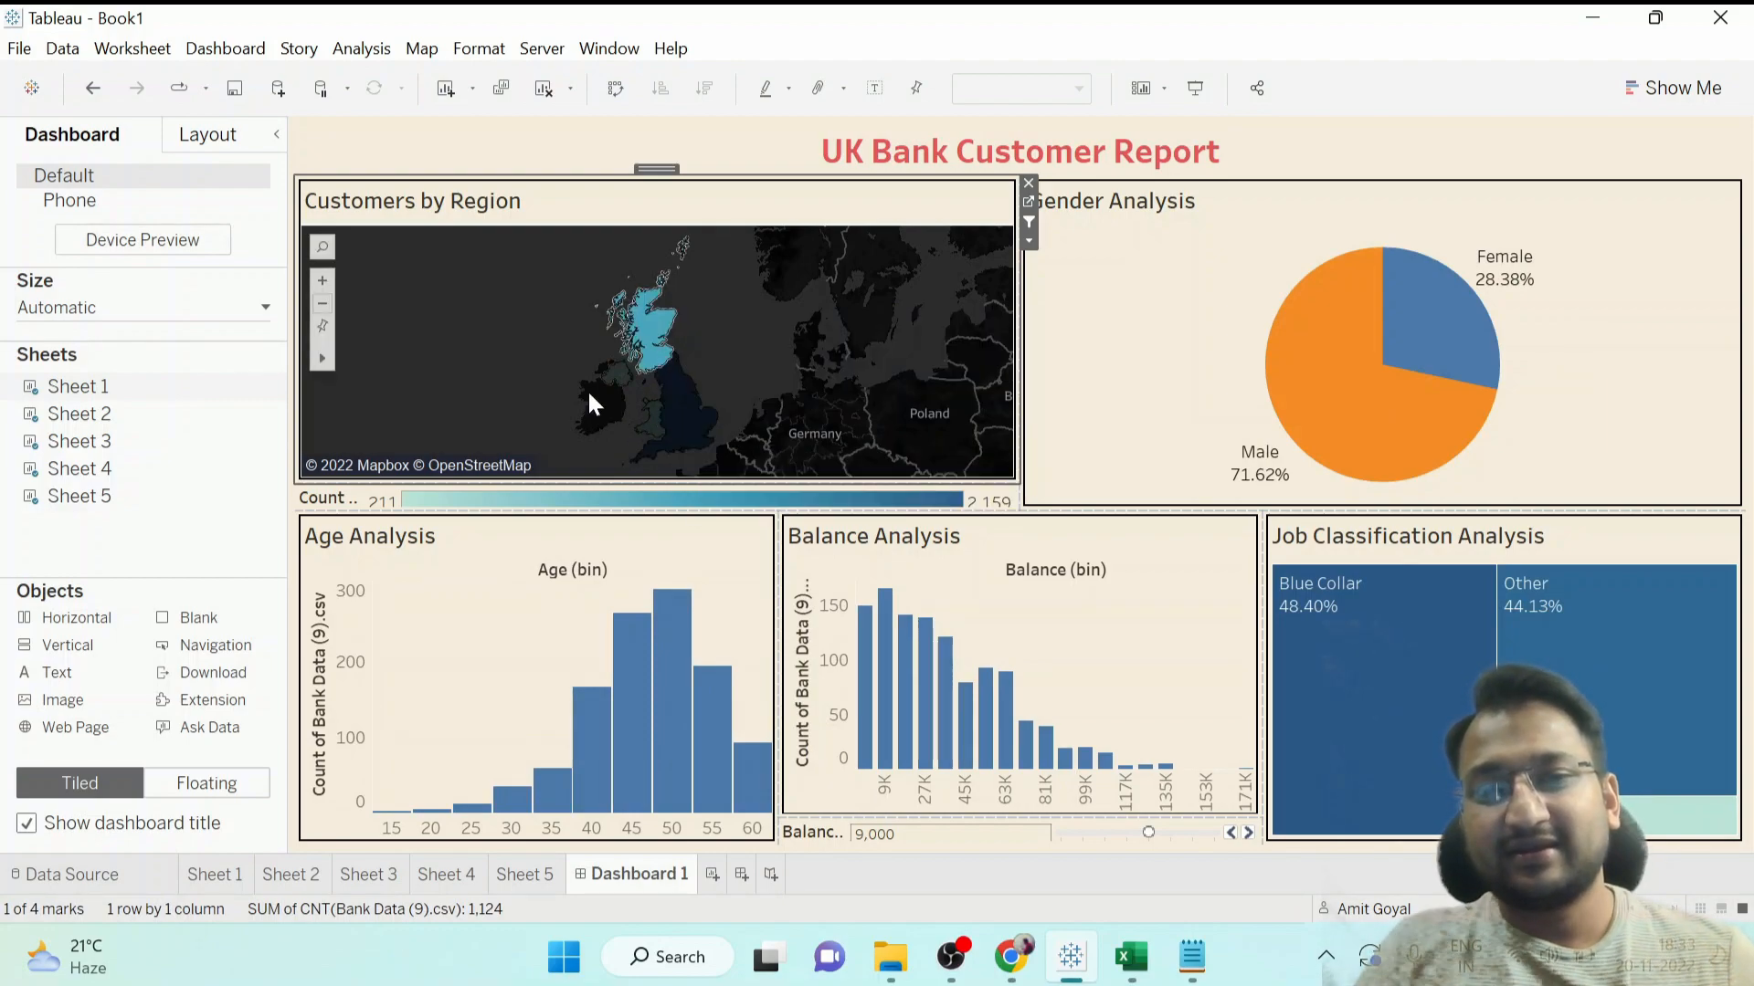
Filter the dashboard charts to England from the Customers by Region map and clear the region selection.
left_click(674, 415)
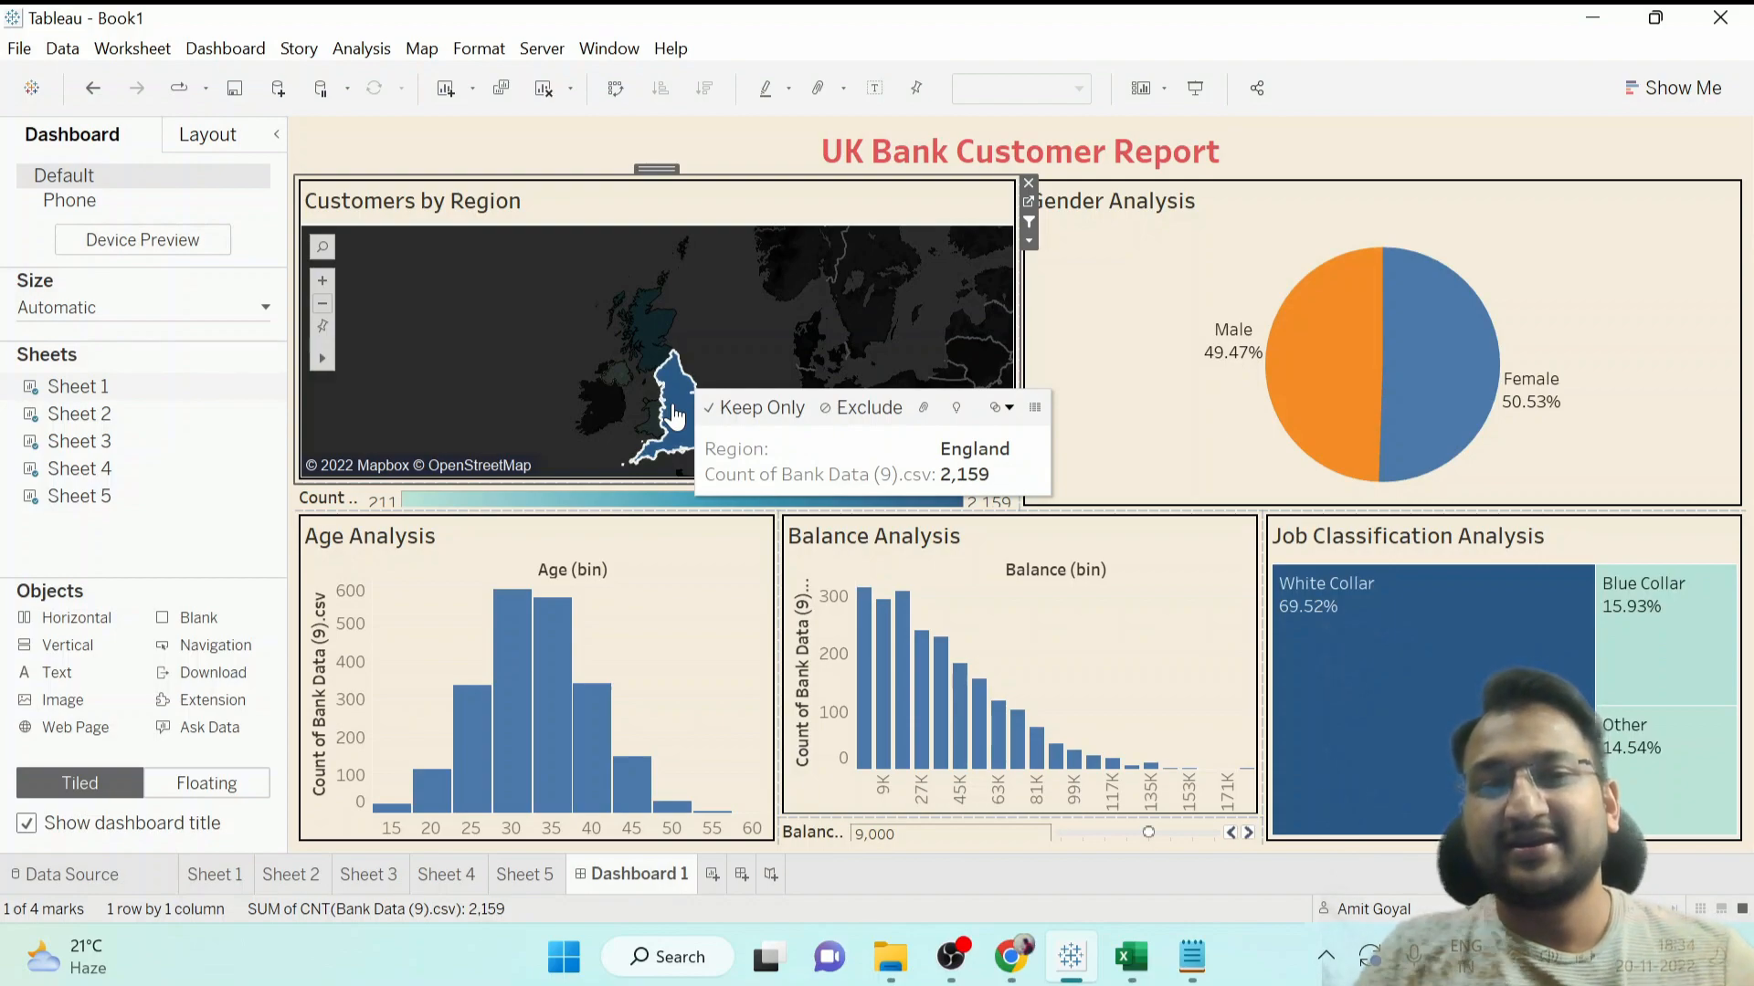
left_click(673, 416)
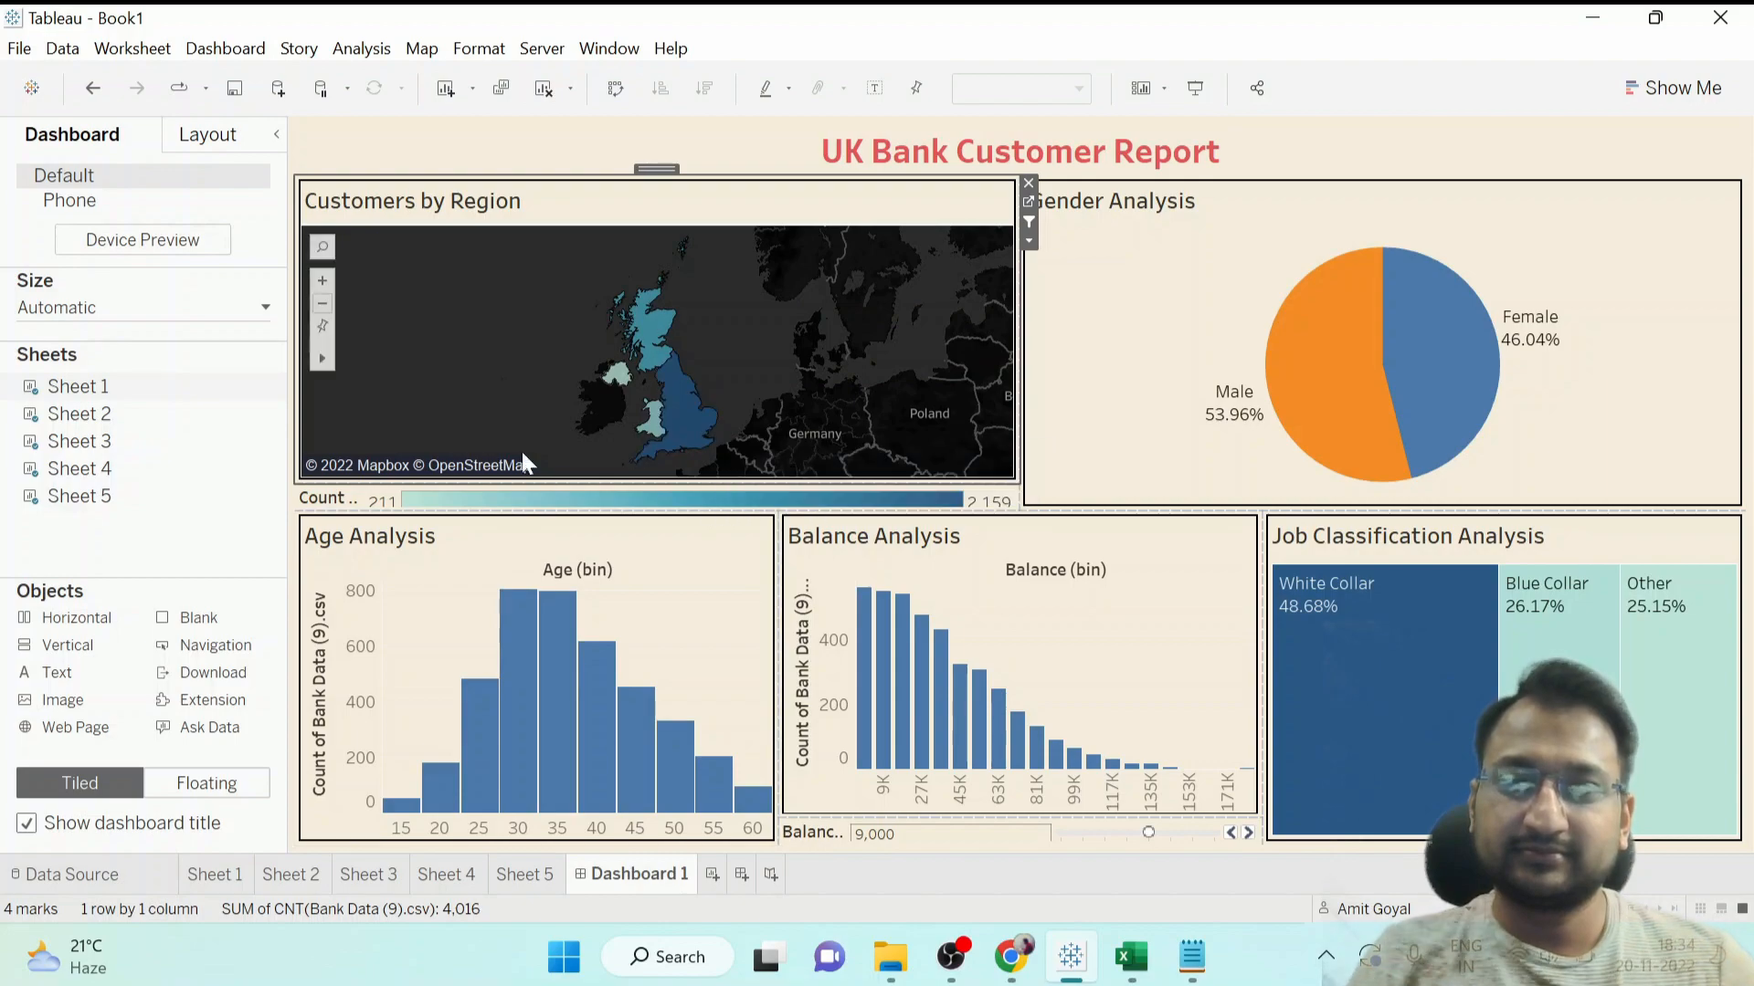
Create a new story and place Sheet 1, the customer region map, in its first story point.
left_click(771, 875)
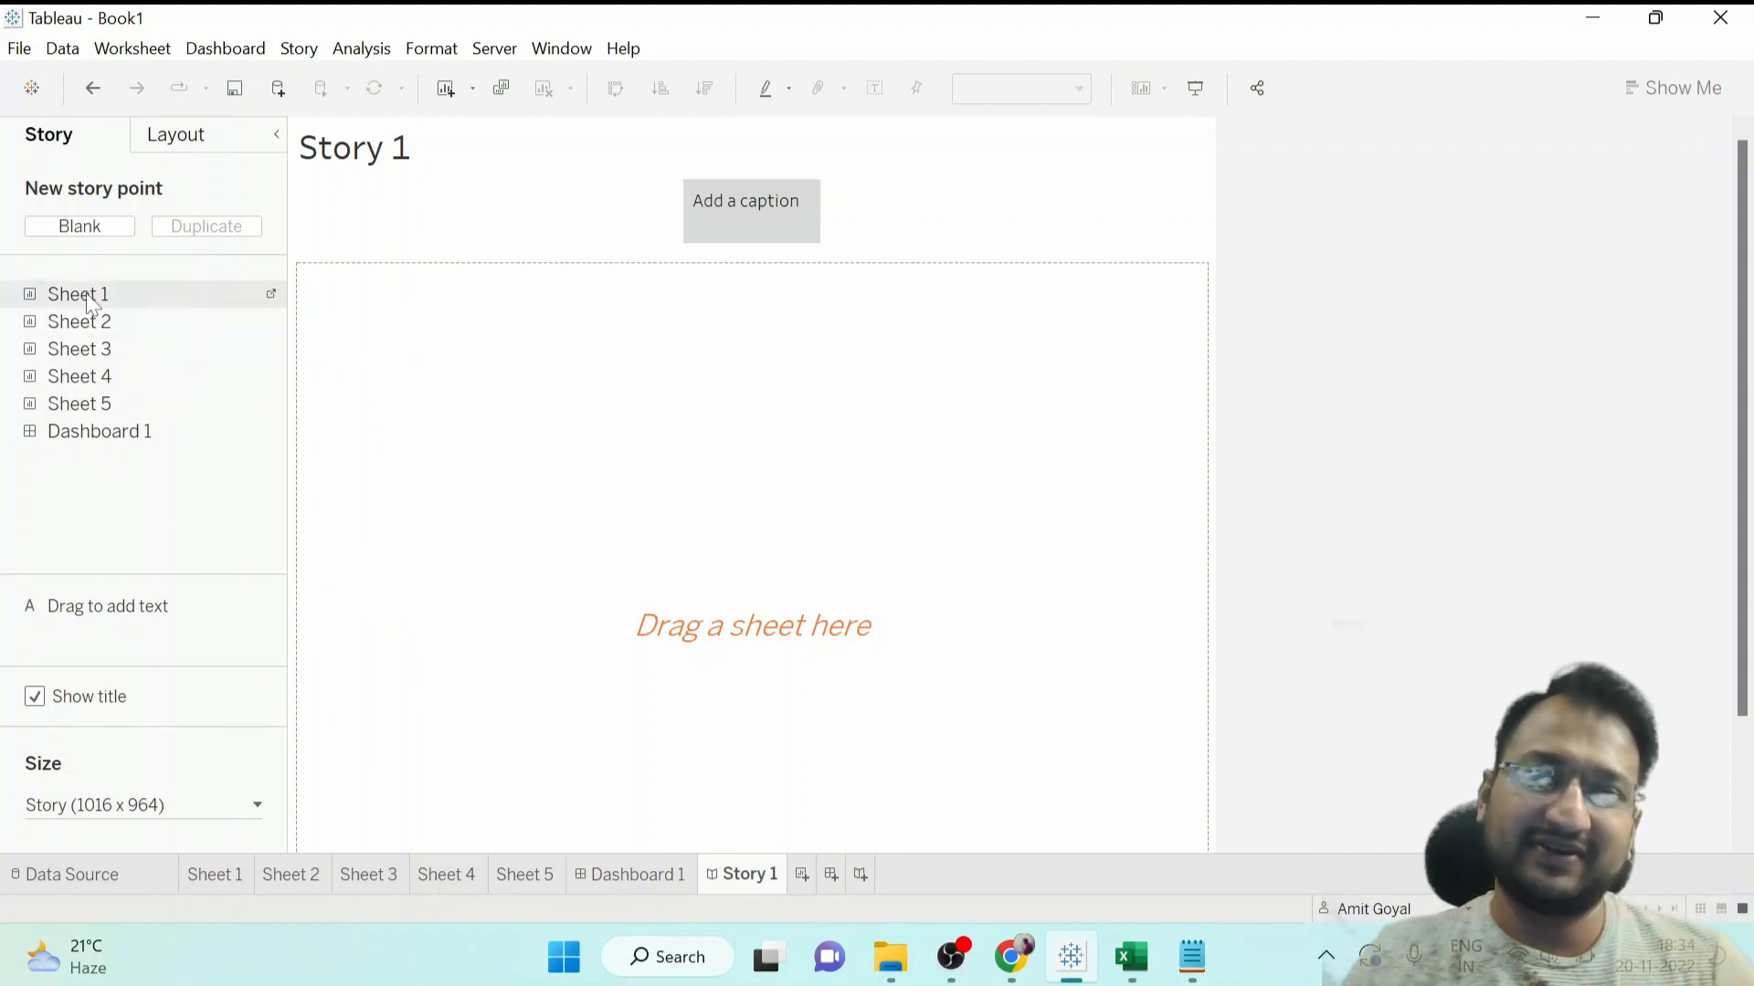
left_click_drag(88, 302, 421, 384)
left_click_drag(519, 431, 519, 431)
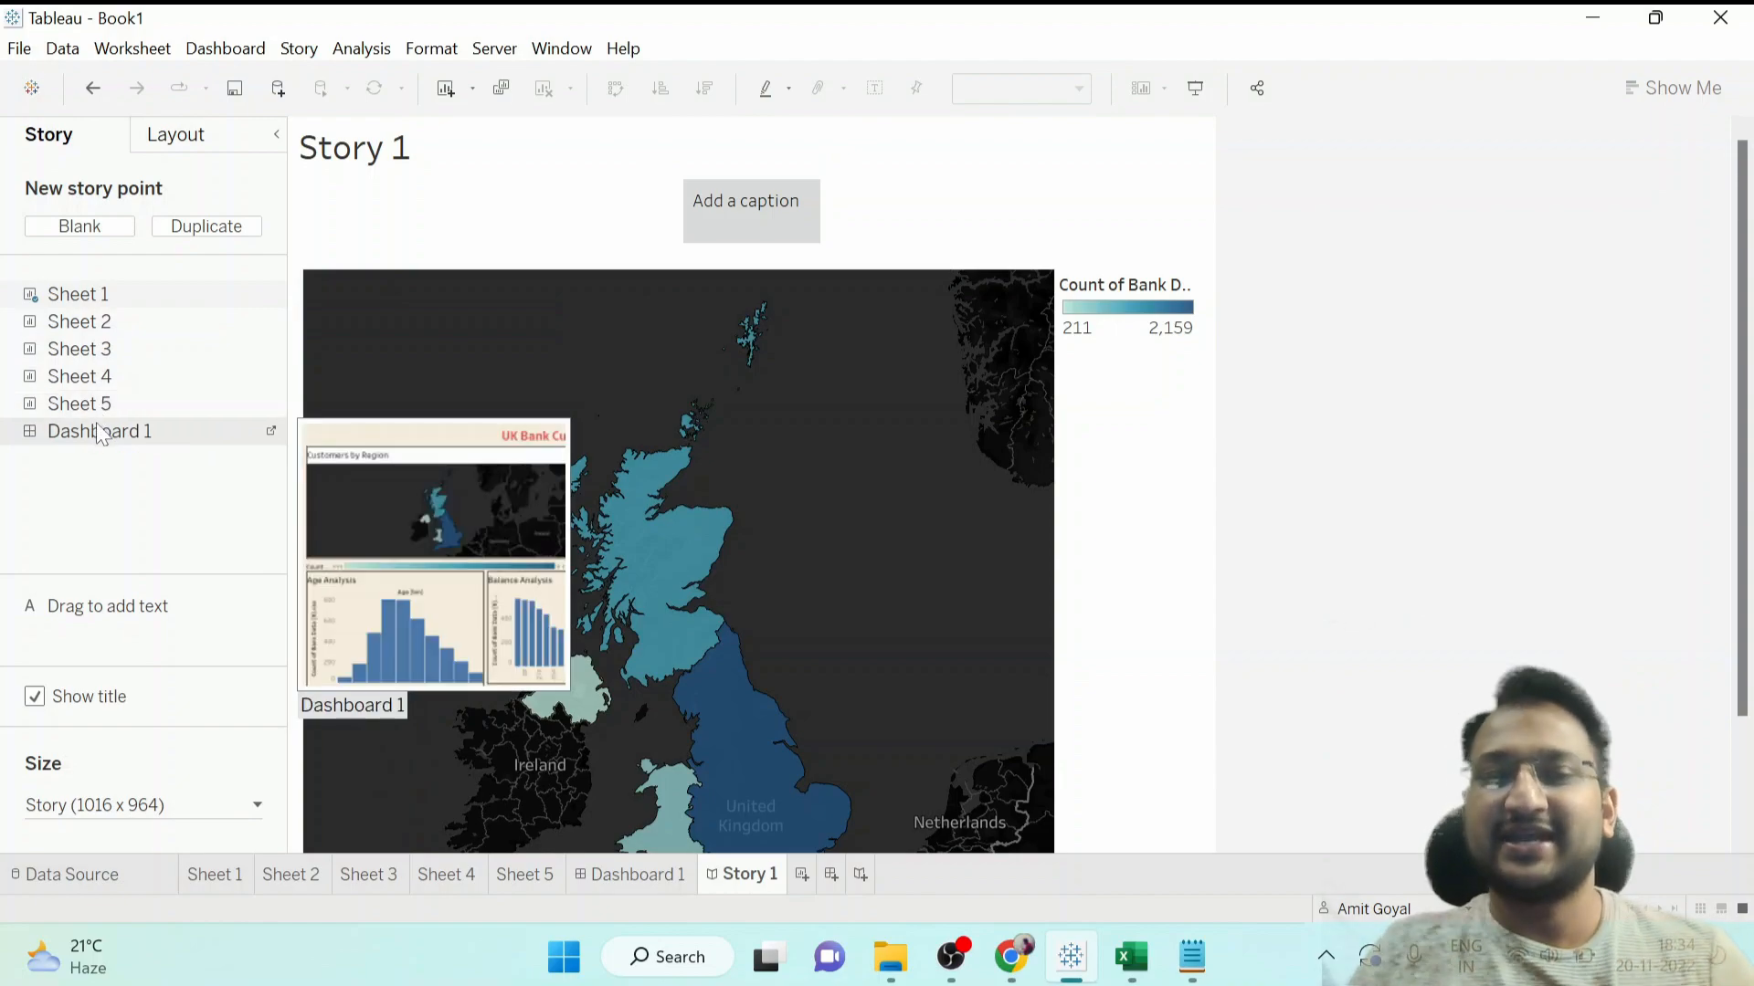
Caption the first story point "England has the highest customers".
double_click(764, 203)
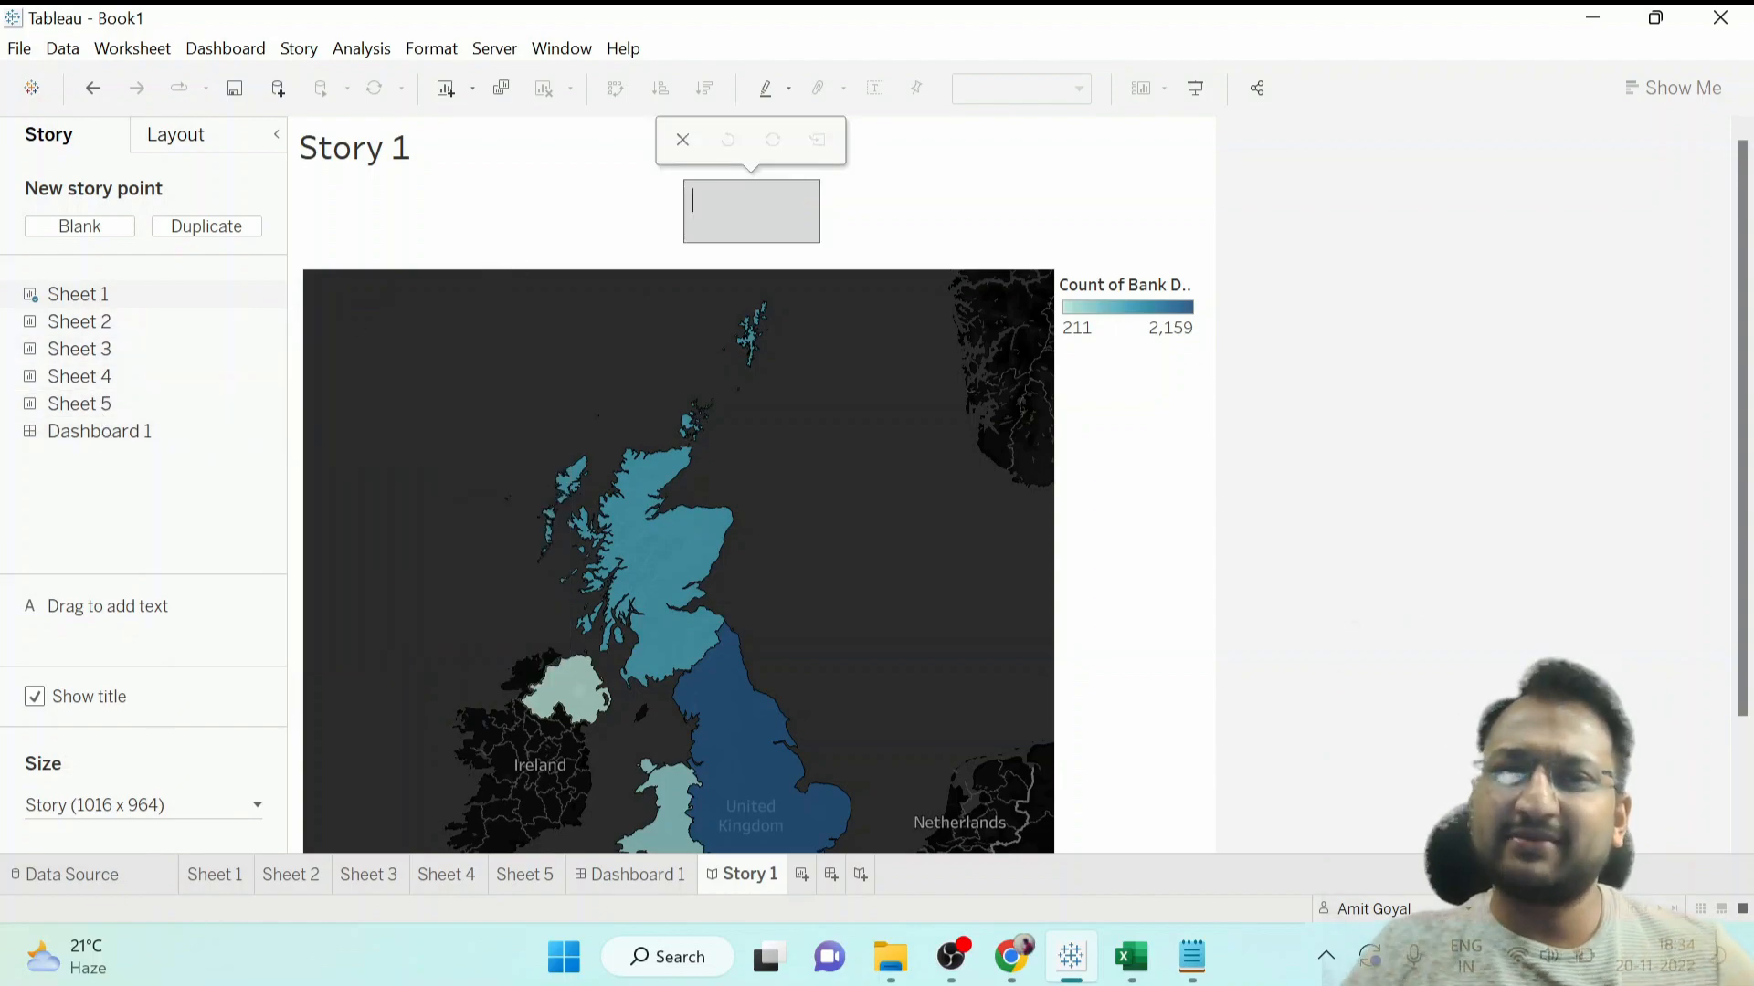
type("England has the h")
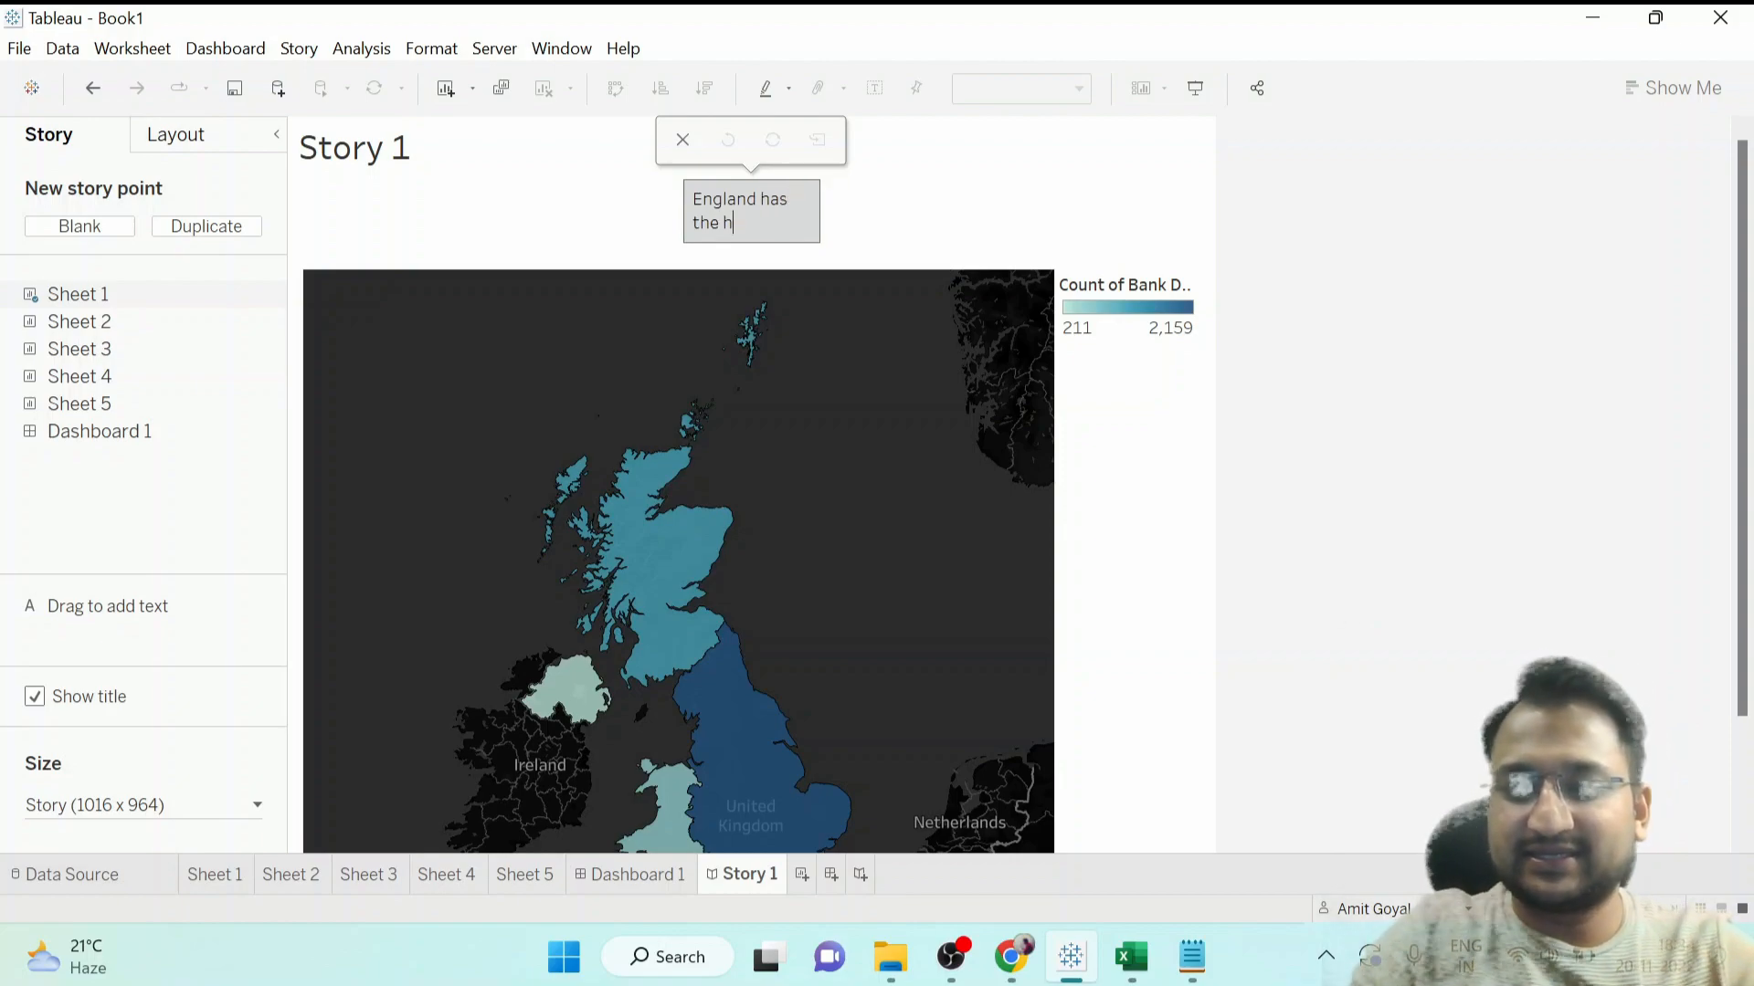
type("ighest customers")
left_click(945, 235)
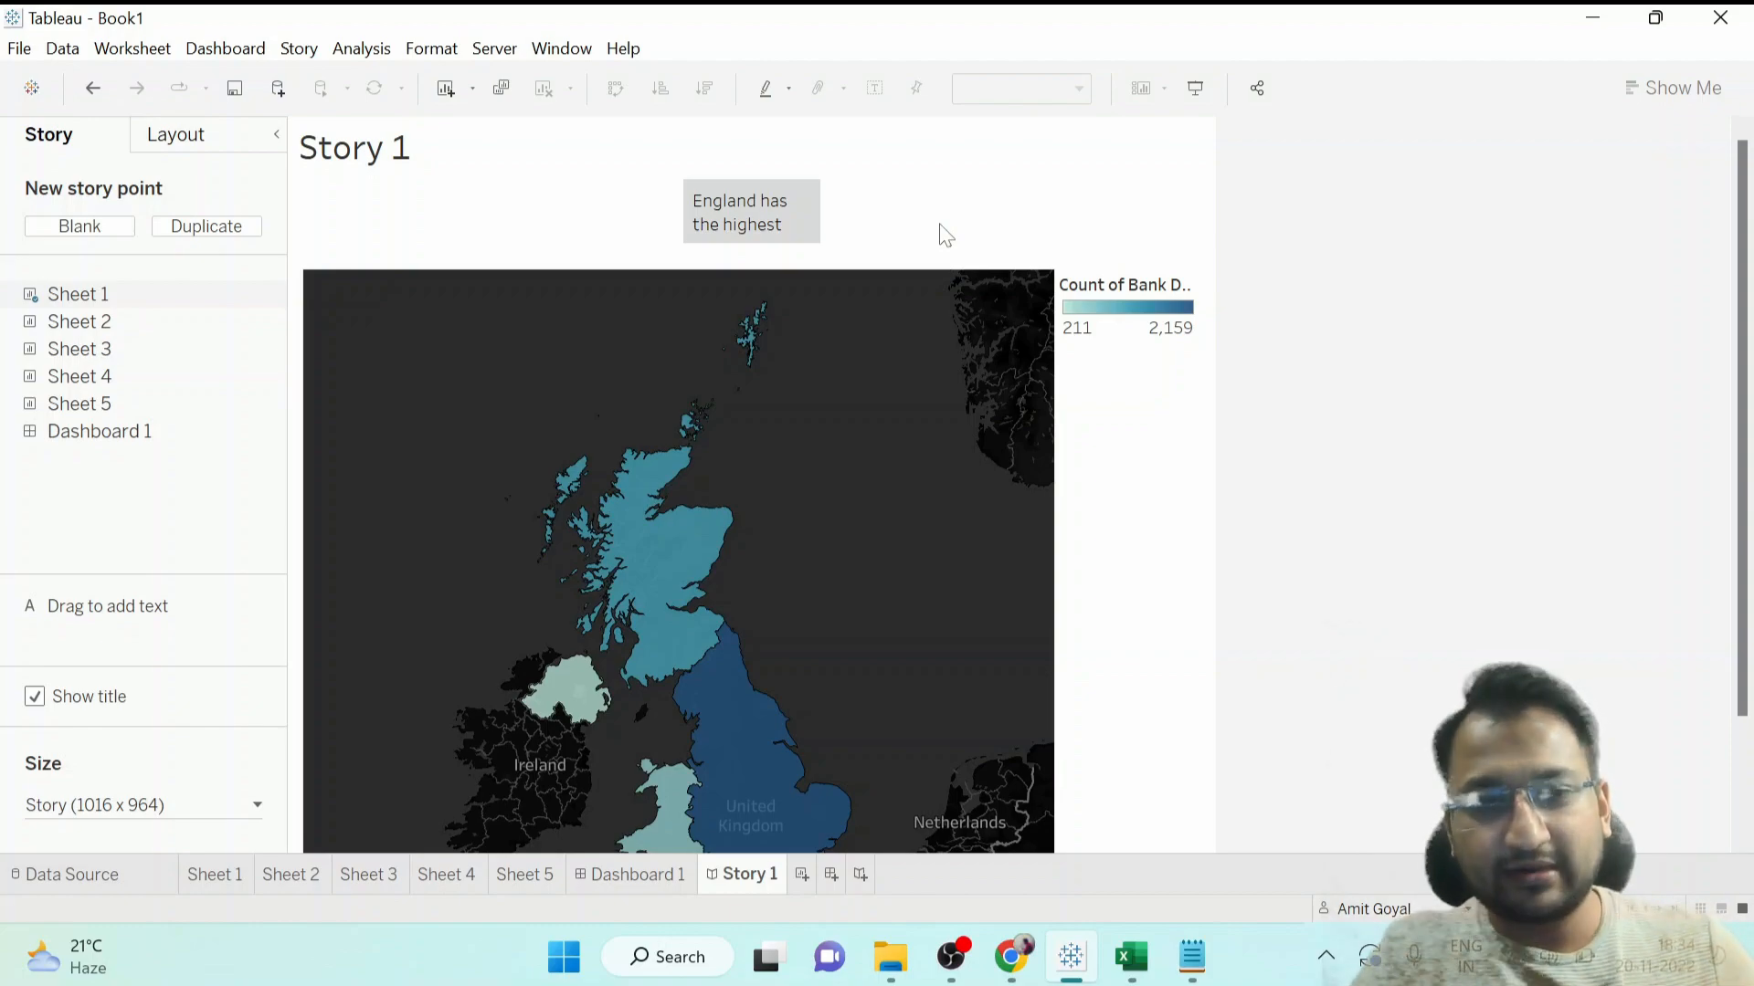
Add a blank story point containing Sheet 2 and set the story size to Automatic.
left_click(114, 230)
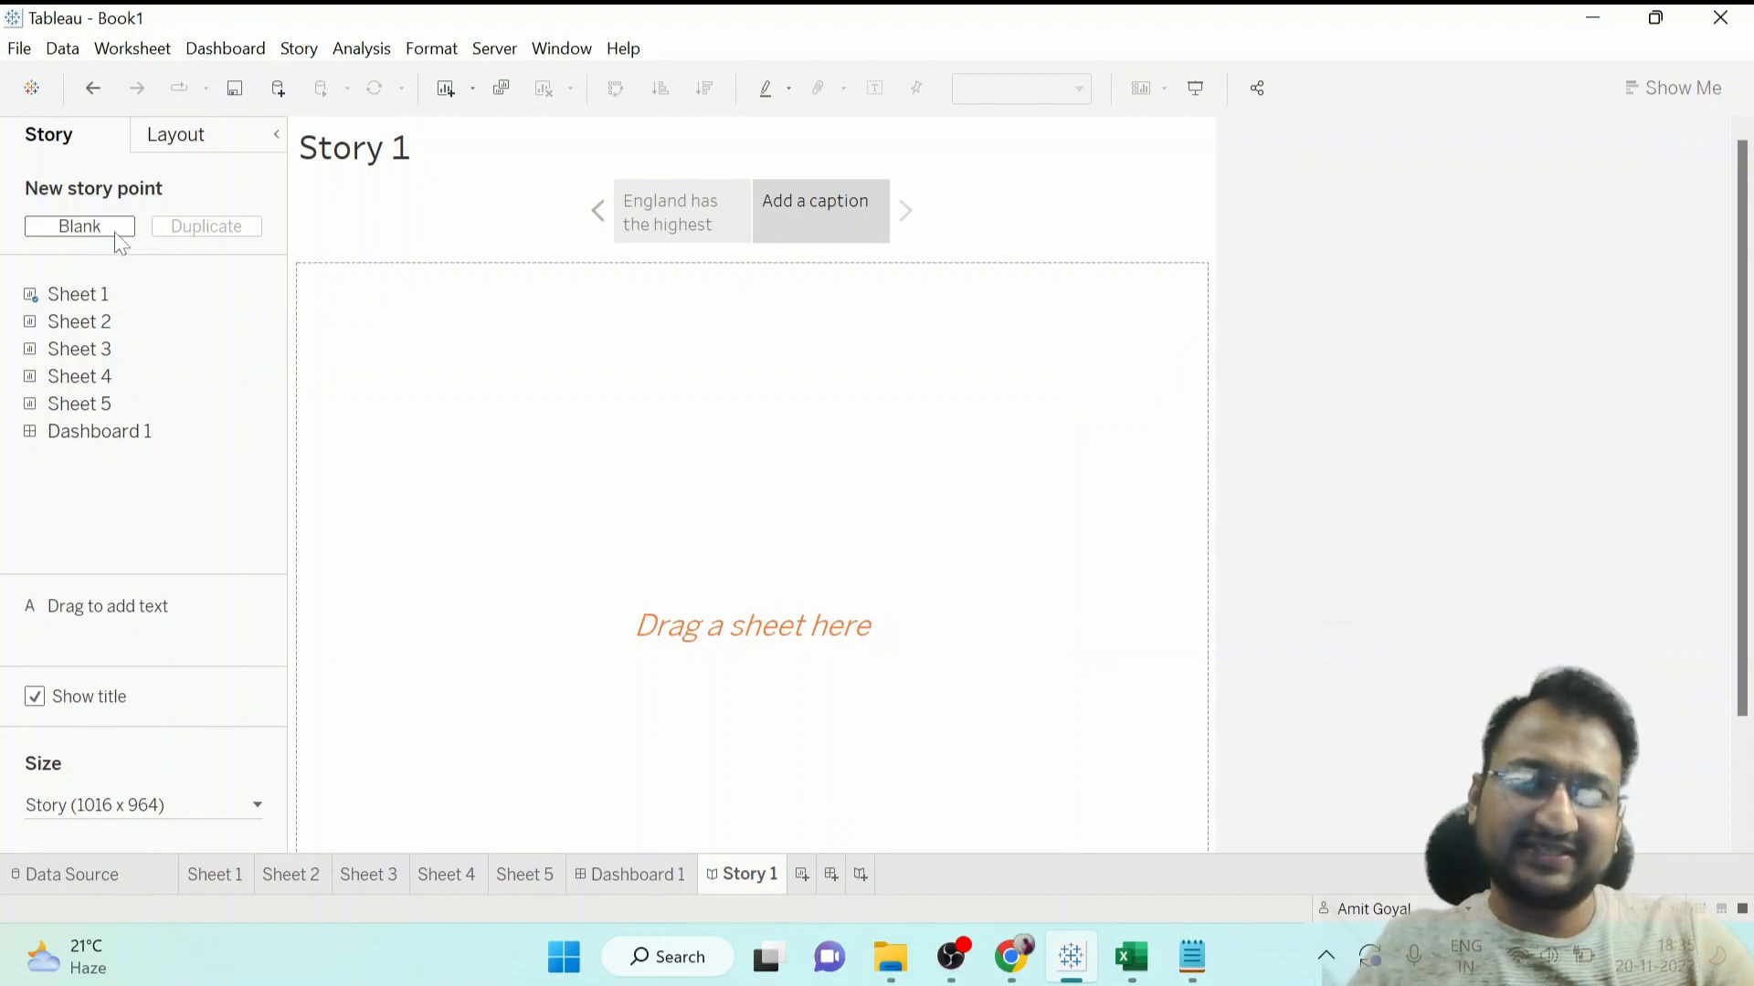
left_click_drag(105, 327, 437, 465)
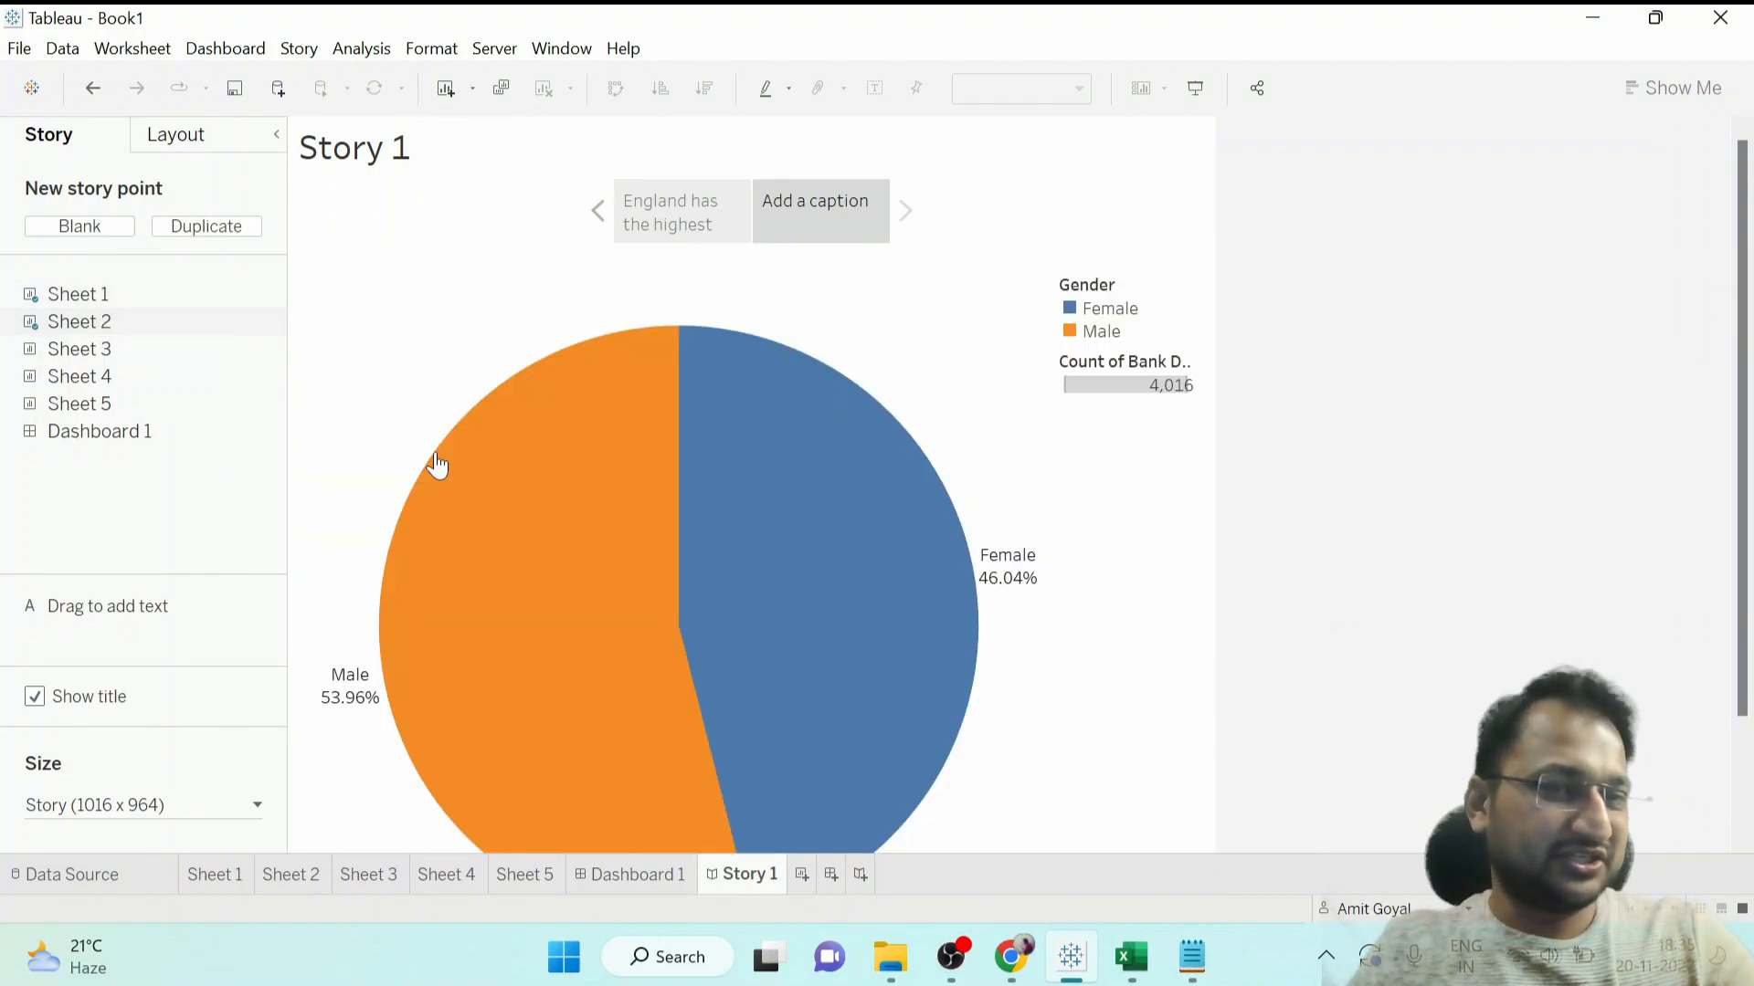
left_click(132, 811)
left_click(122, 653)
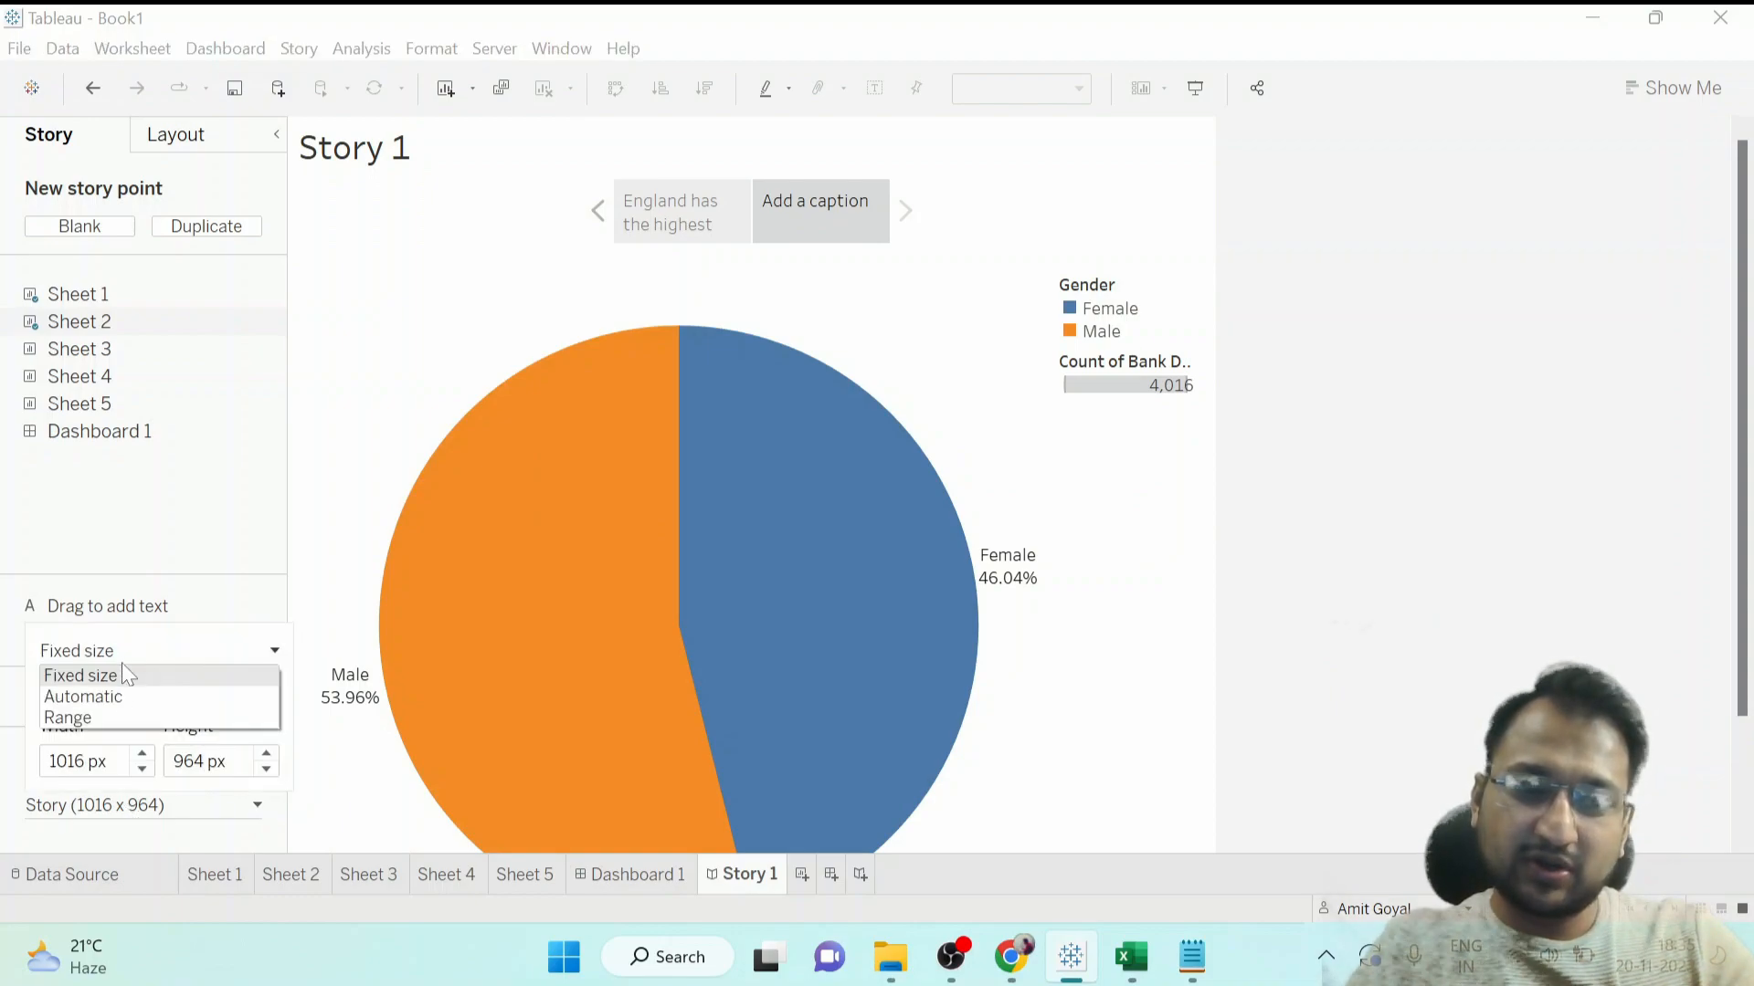
left_click(116, 702)
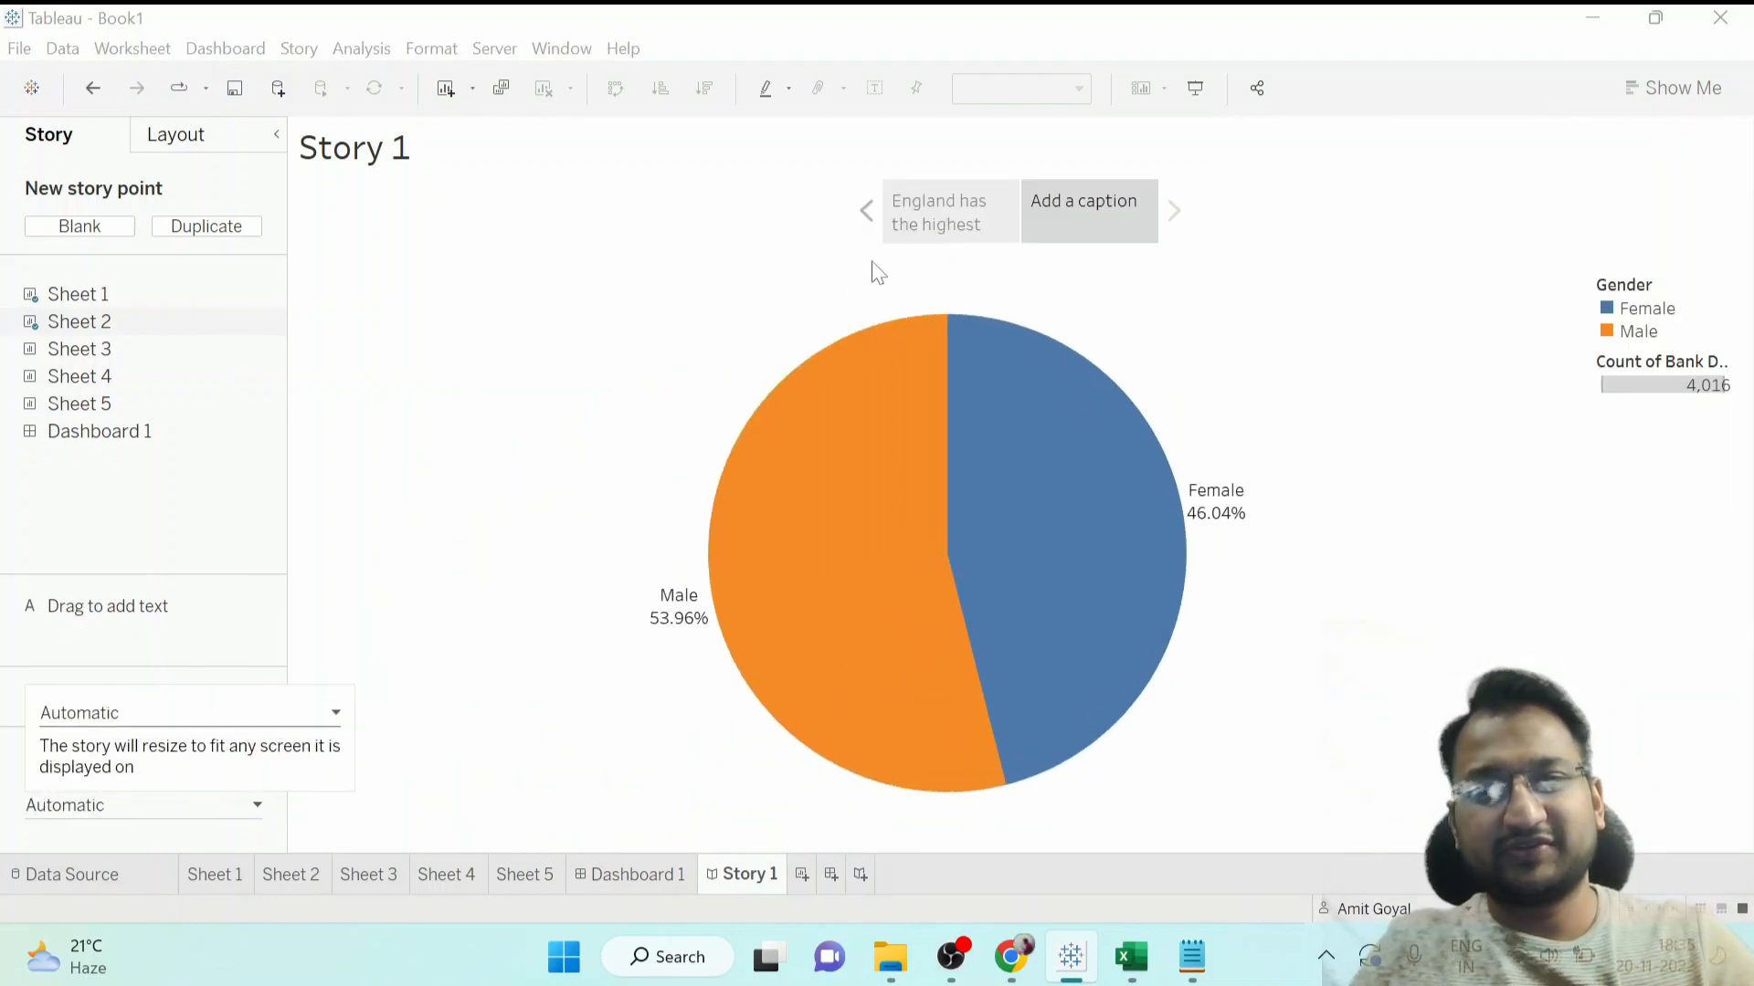
Caption the gender pie chart's story point with text beginning "MAle and Female customers are".
left_click(938, 213)
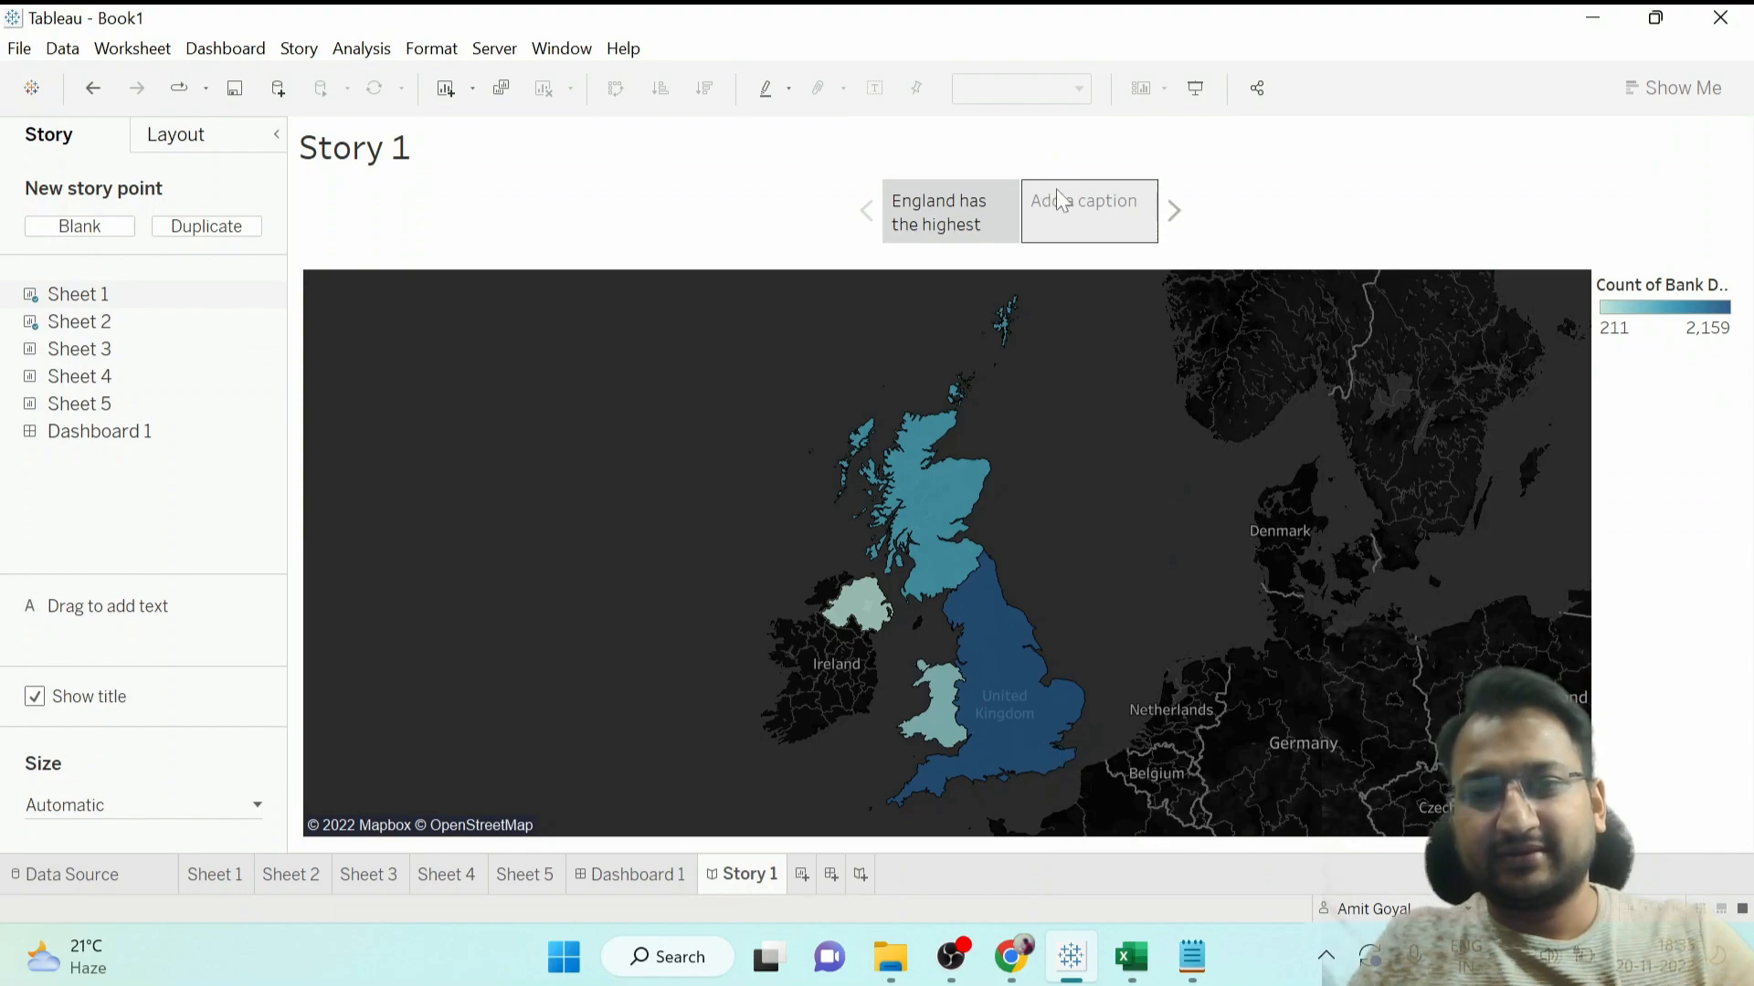
left_click(1046, 212)
left_click(1073, 209)
type("MA")
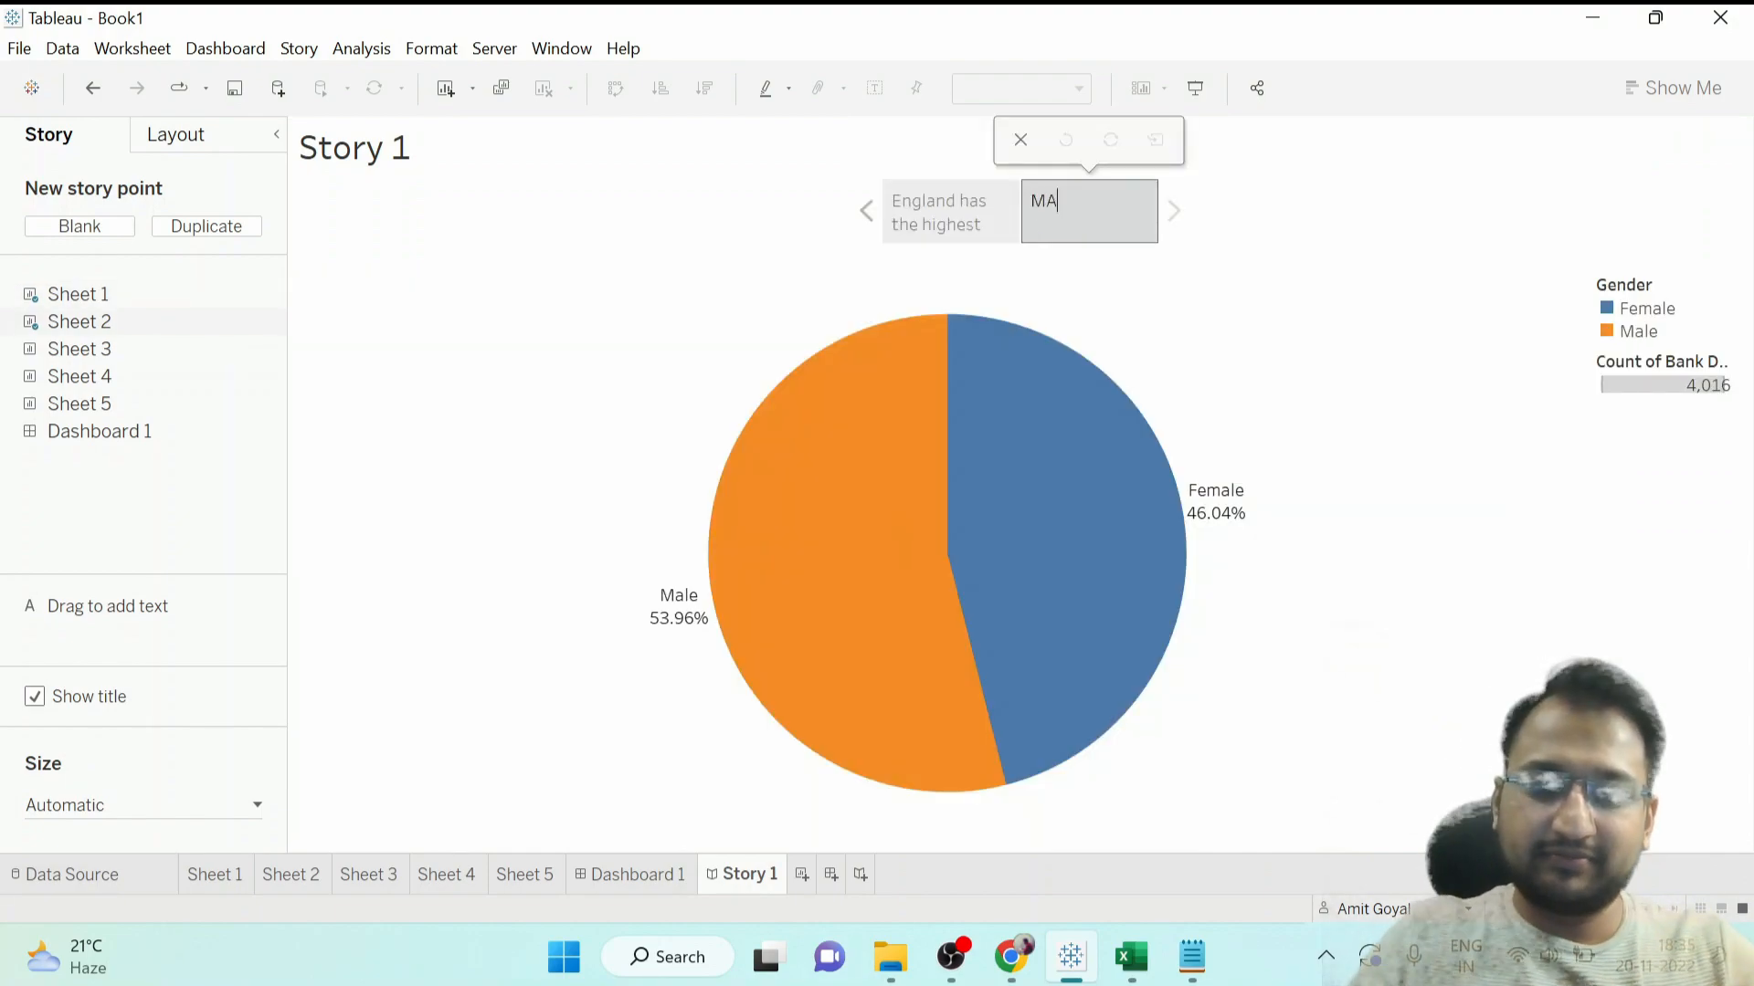
type("le and Female ")
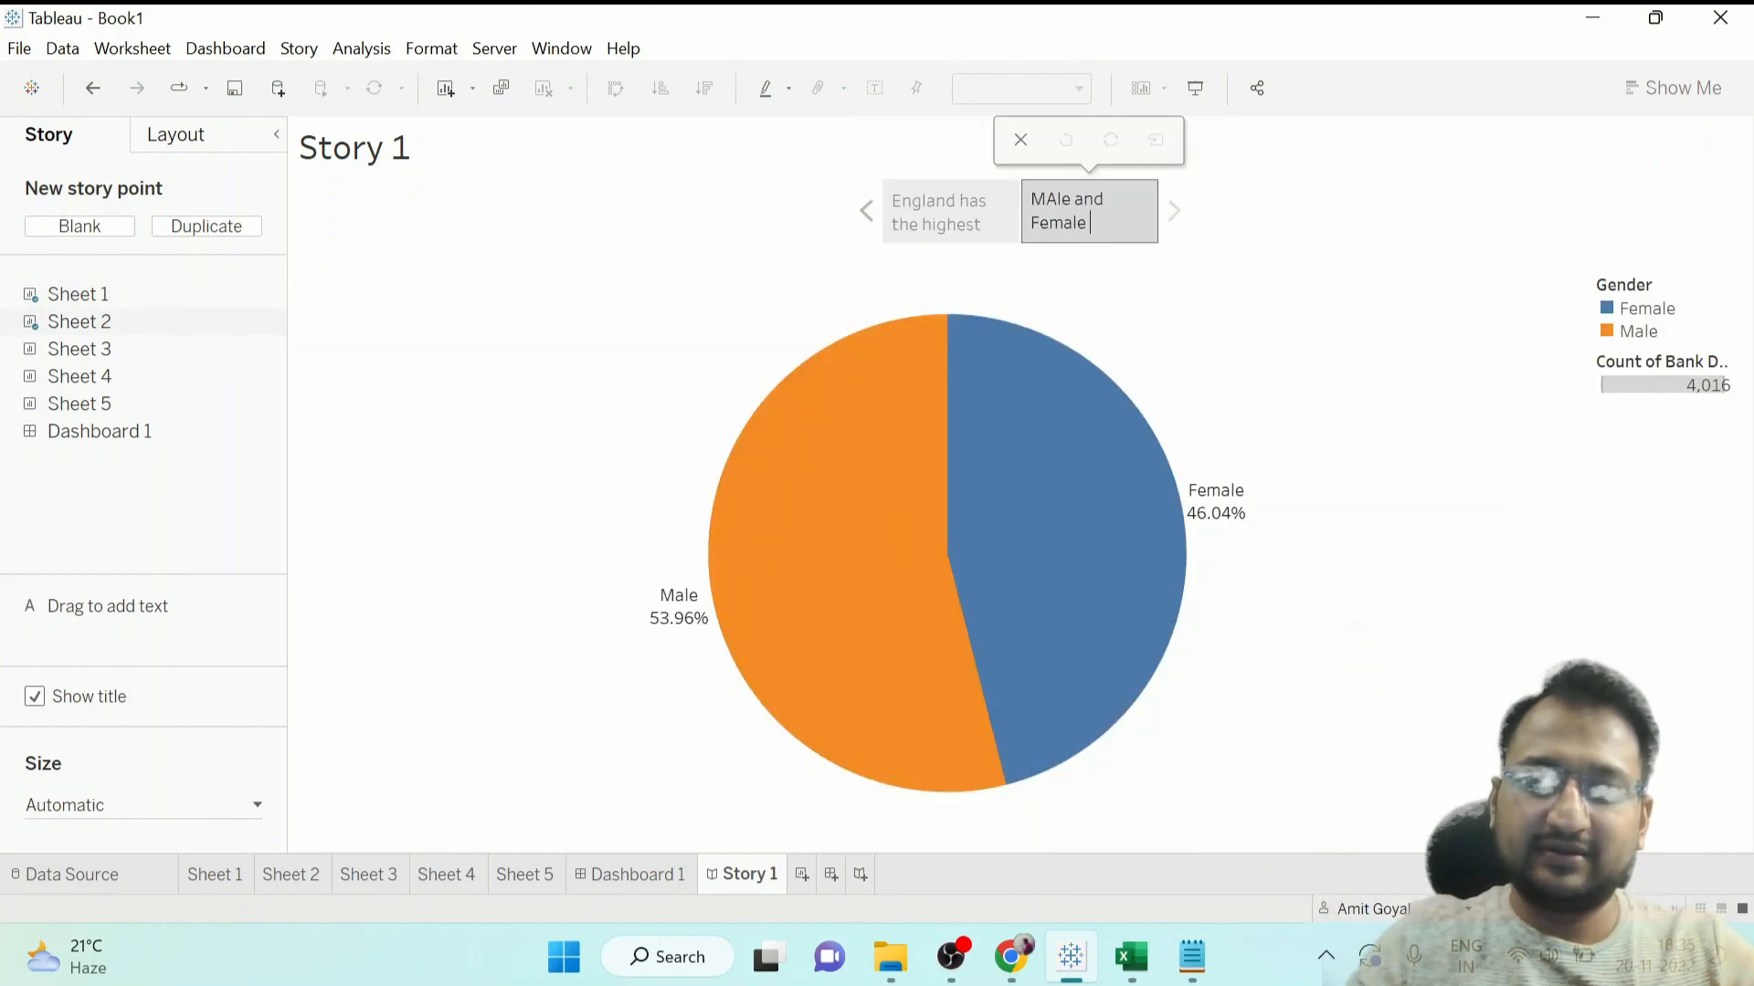
type("customers are s")
left_click(1288, 240)
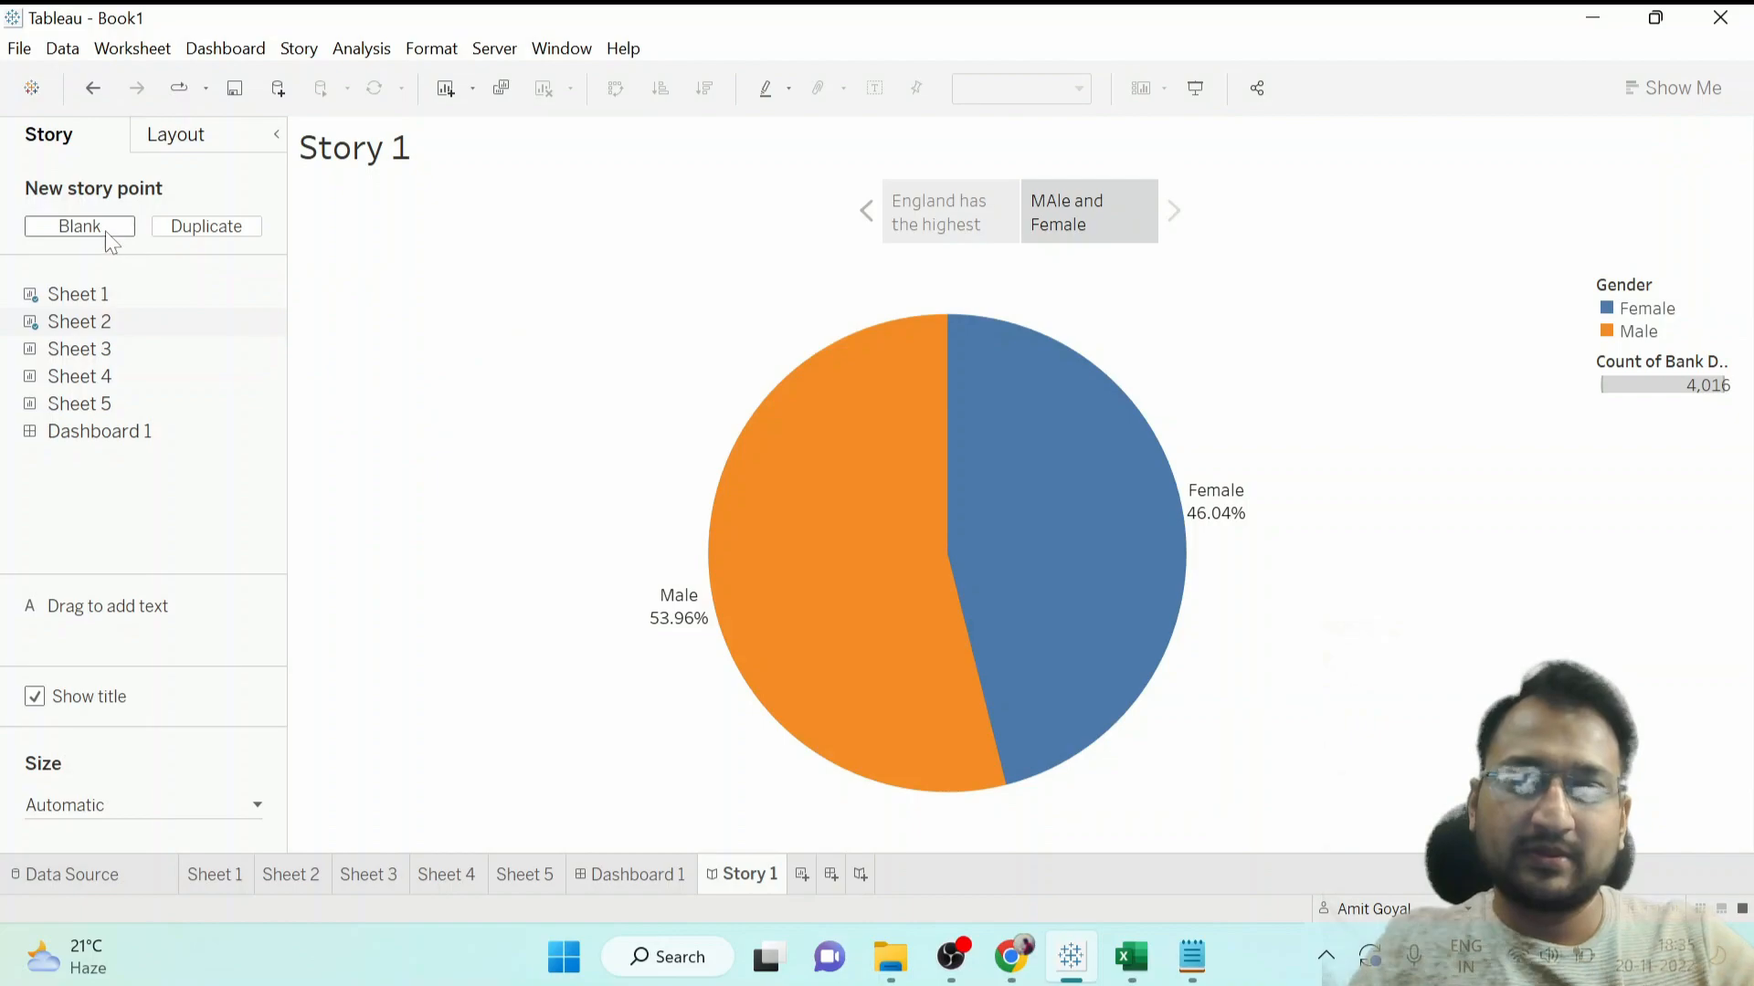
Add a blank story point containing Sheet 3 and caption it "Most of the customers are in the Age of 30-40".
left_click(80, 226)
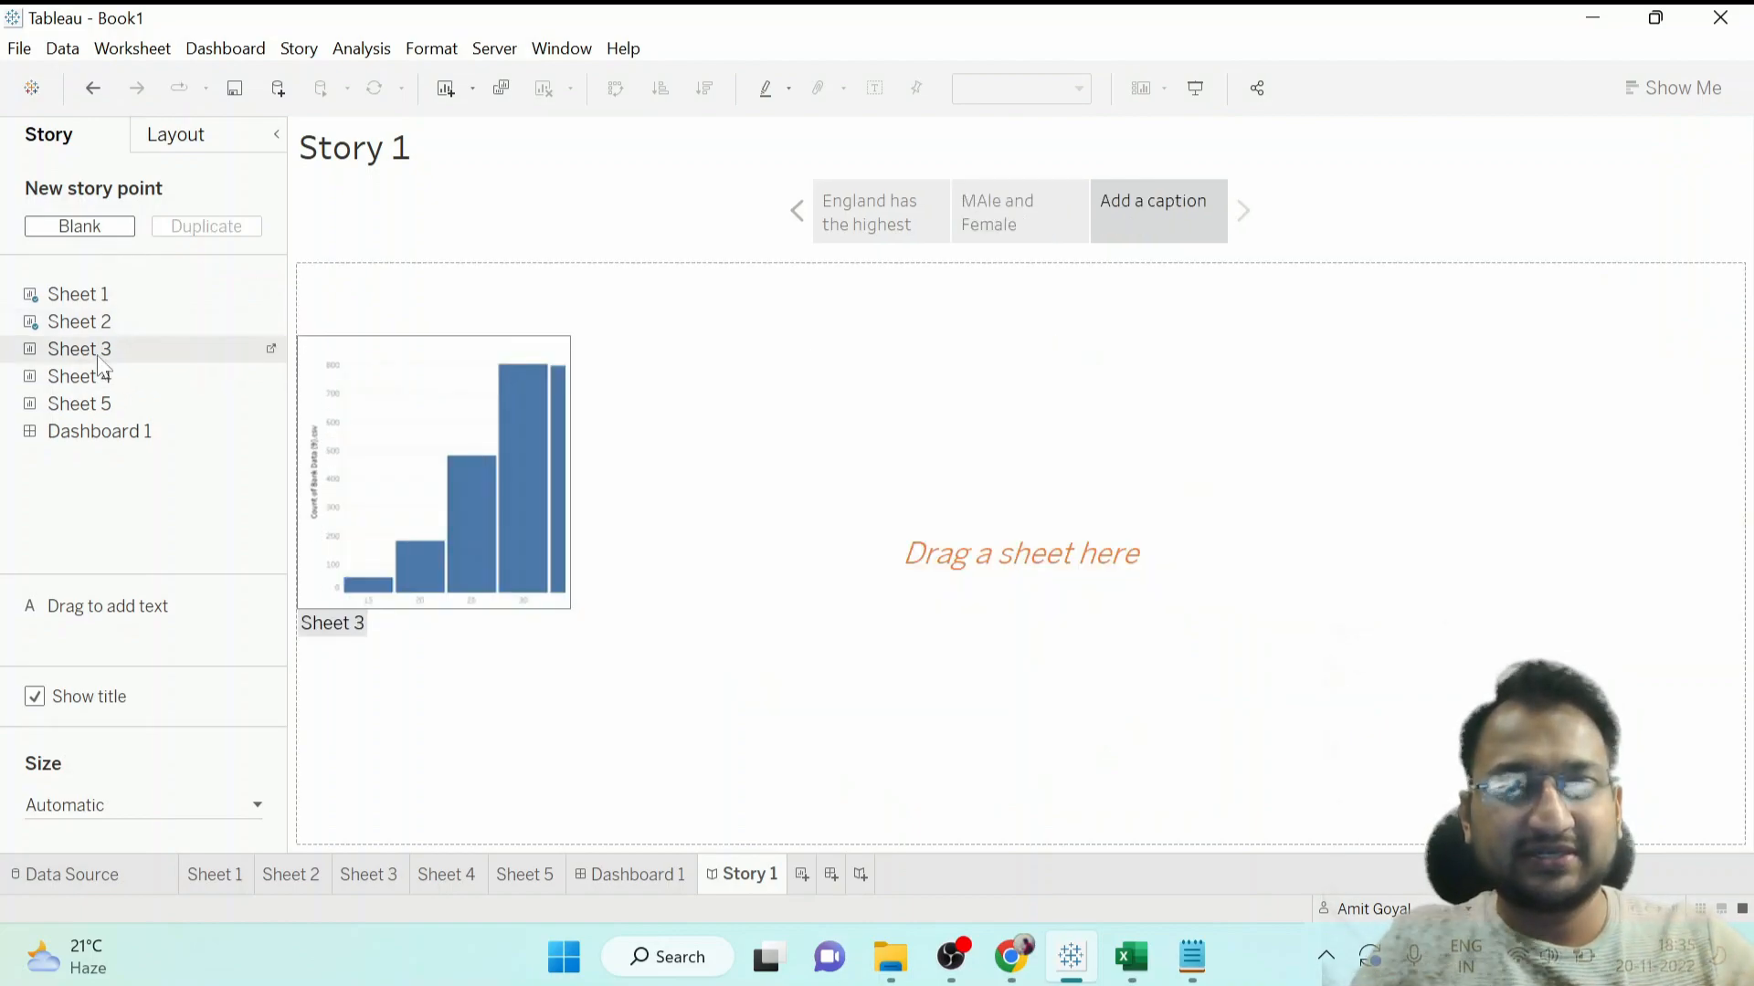
left_click_drag(135, 358, 332, 430)
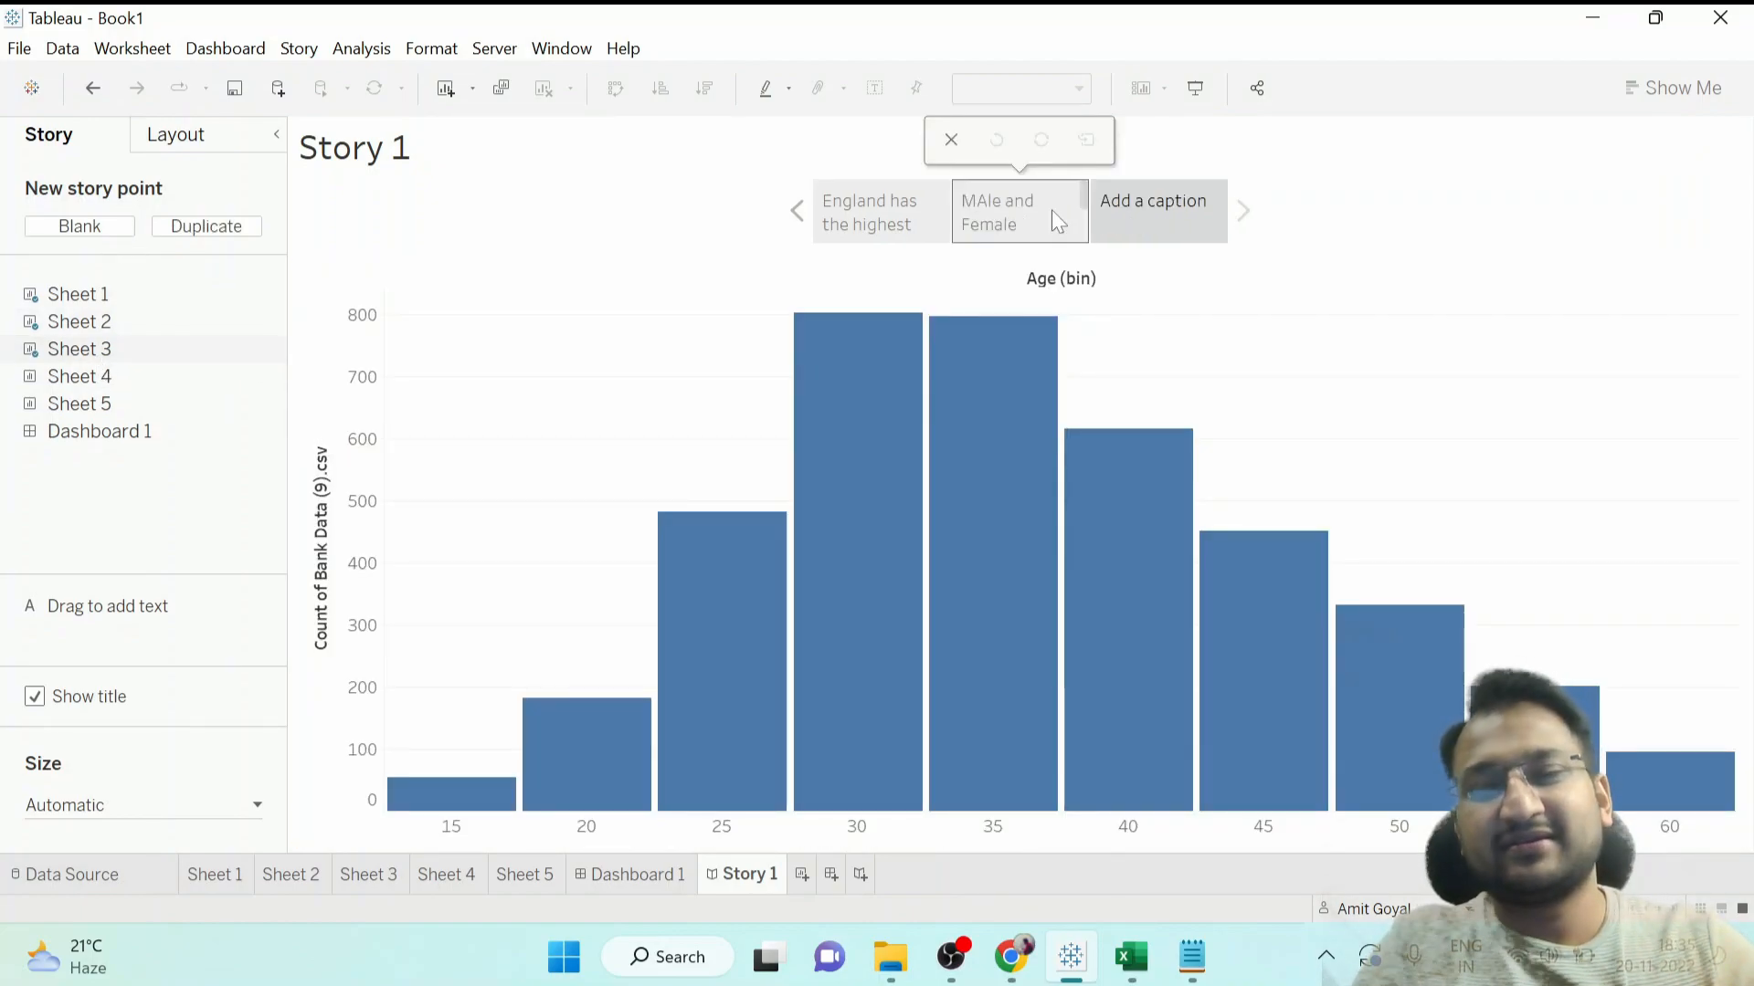
double_click(1158, 212)
type("Most ")
type("of the customers ar")
type("e in the")
type(" Age of 30")
type("-40")
Add a blank story point containing Sheet 4 and caption it "Most of the customers are maintaining Low balance".
left_click(109, 229)
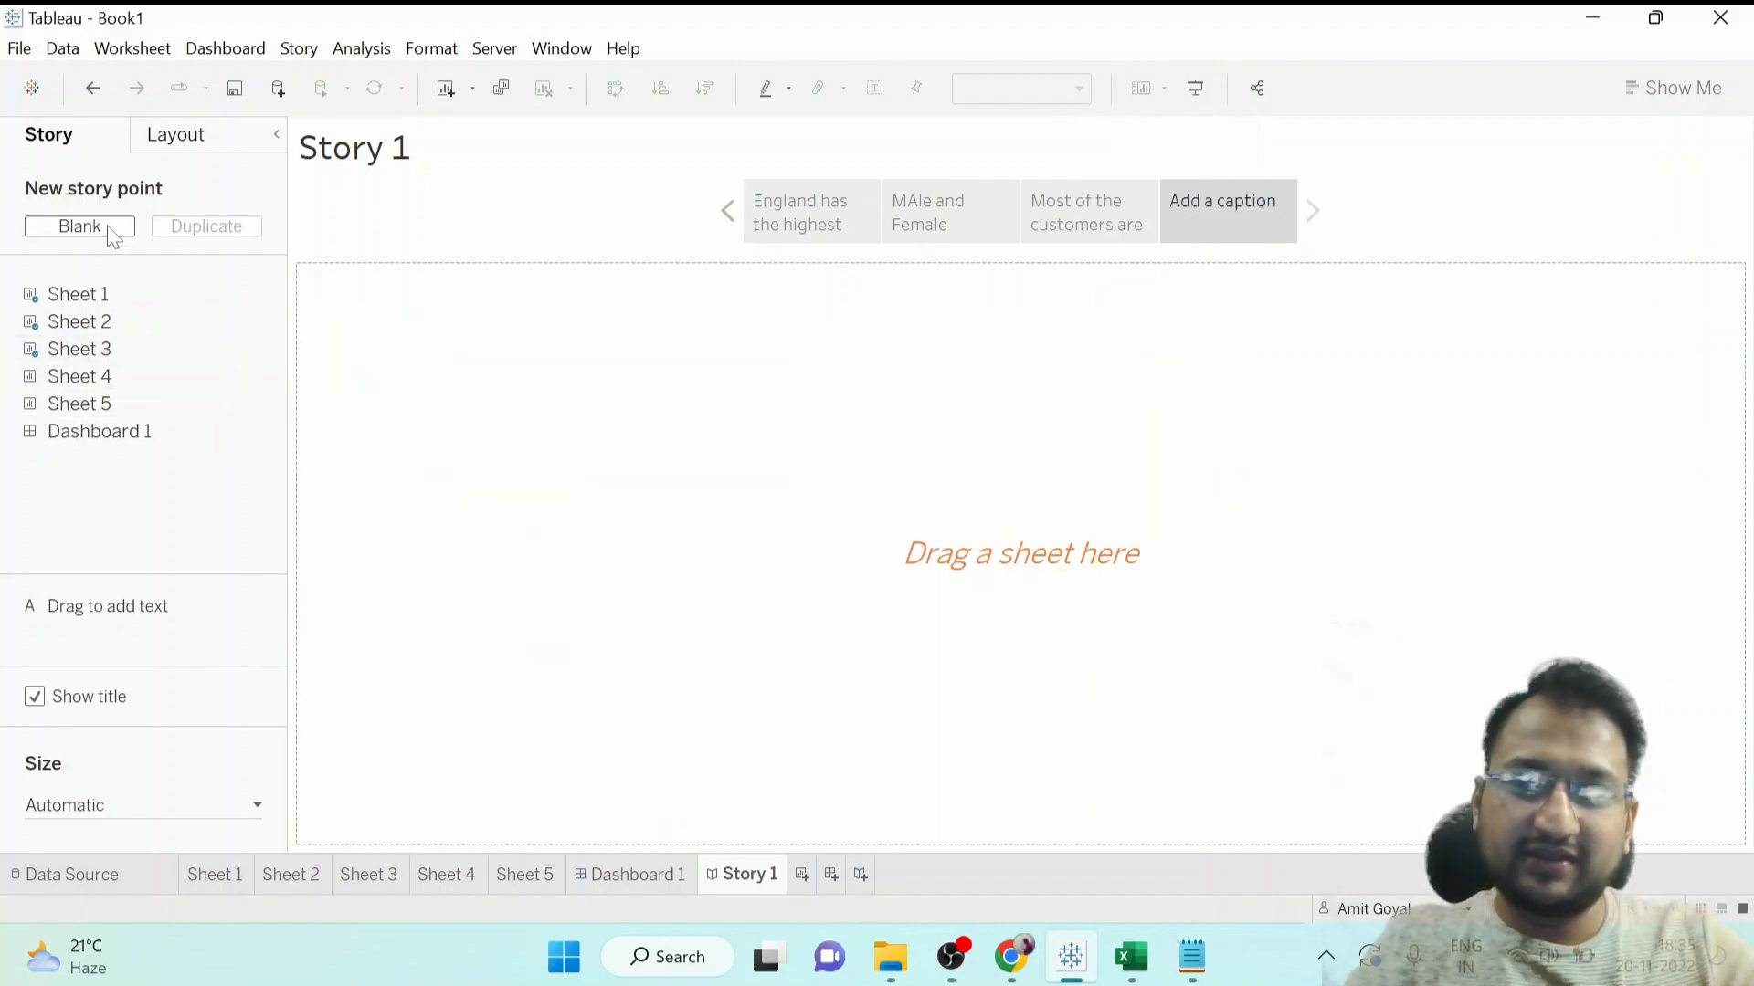
left_click_drag(79, 376, 719, 433)
left_click(1200, 216)
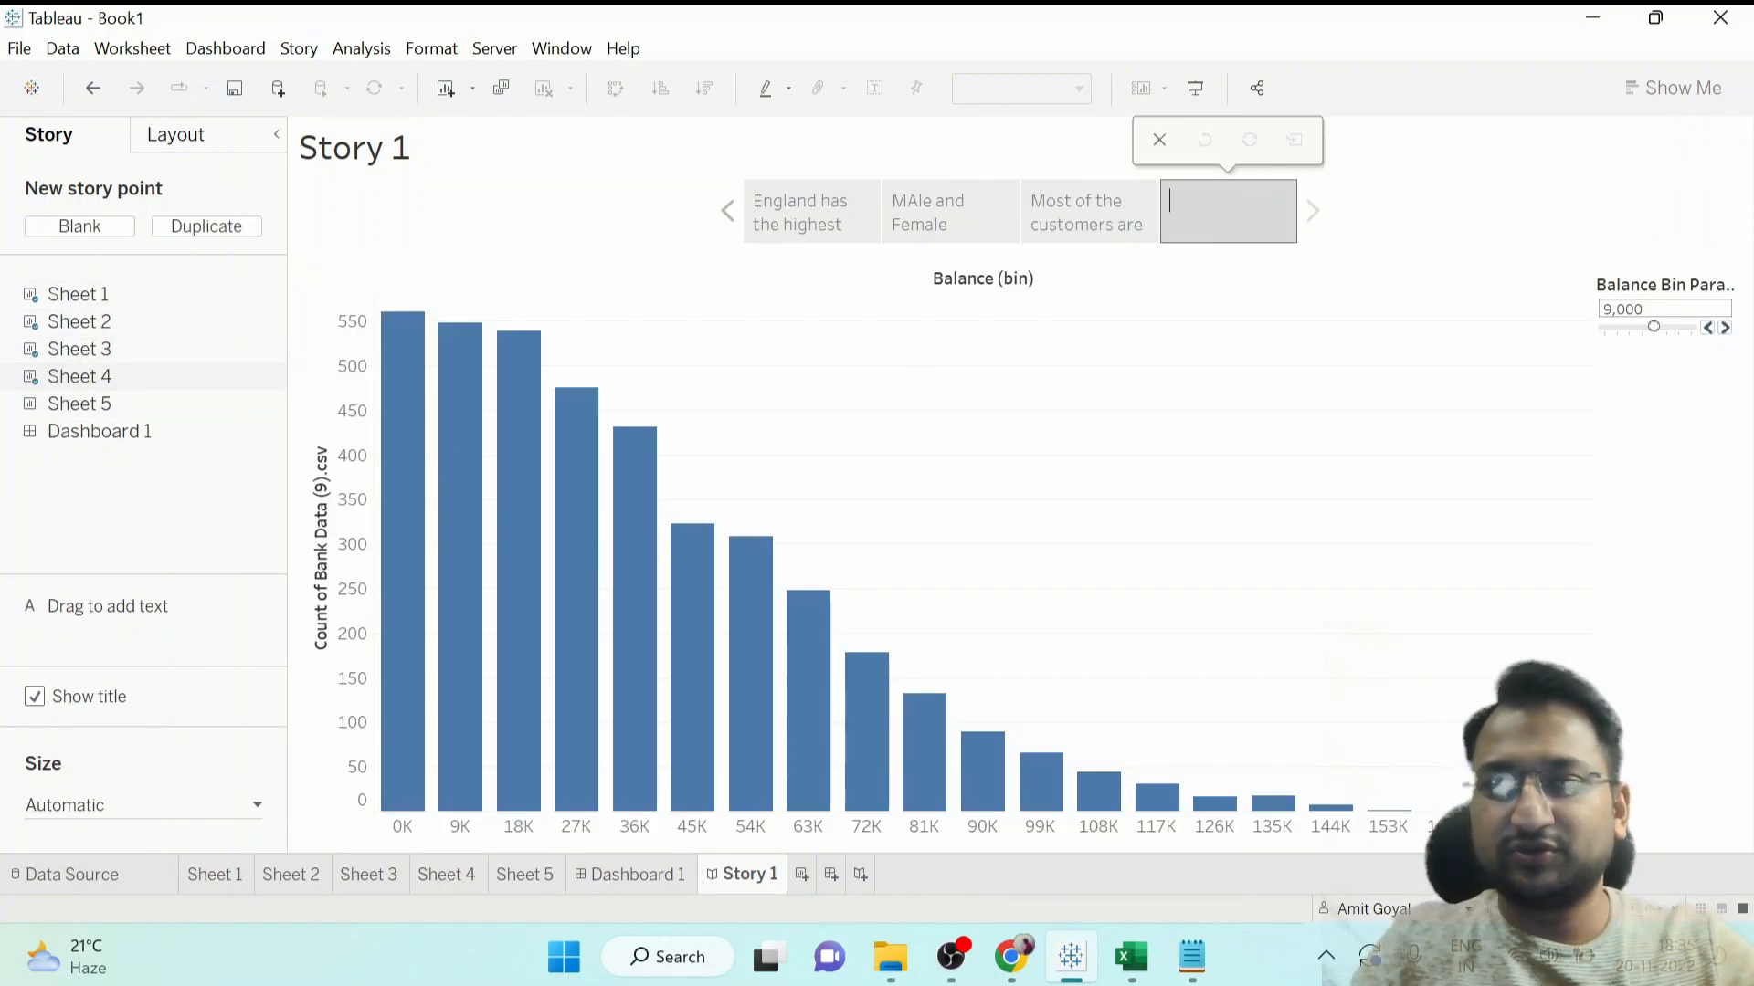
type("Most of the customers a")
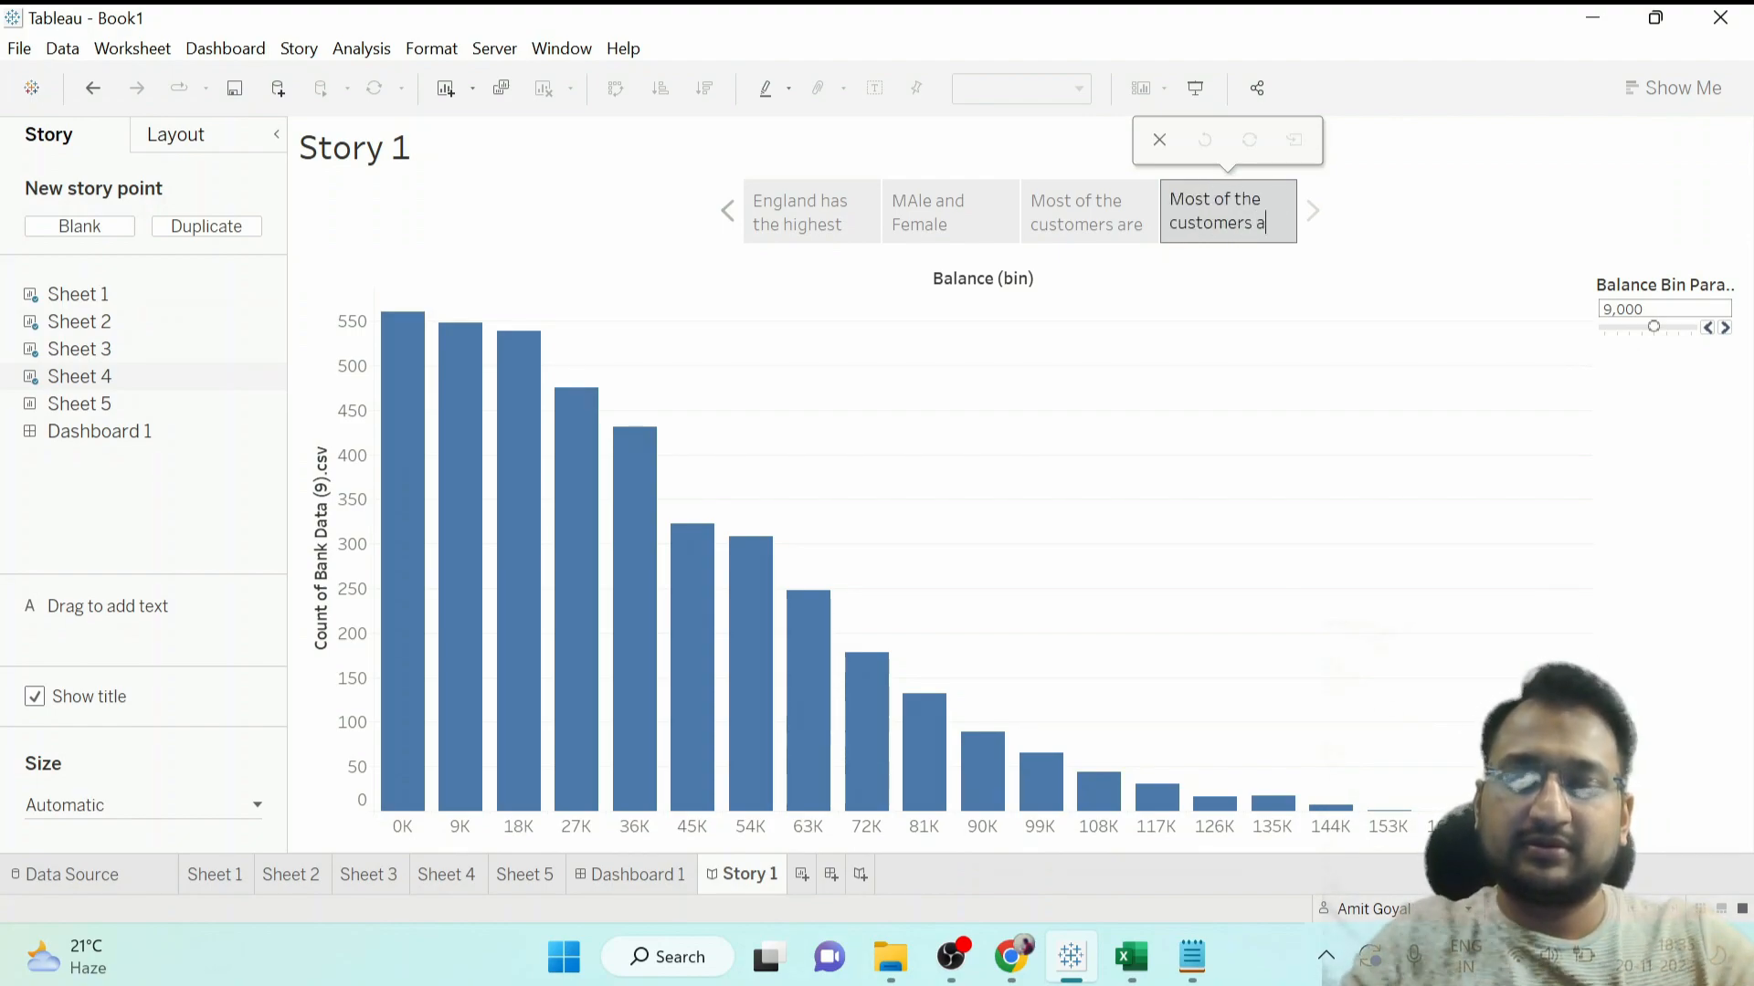
type("re maintaini")
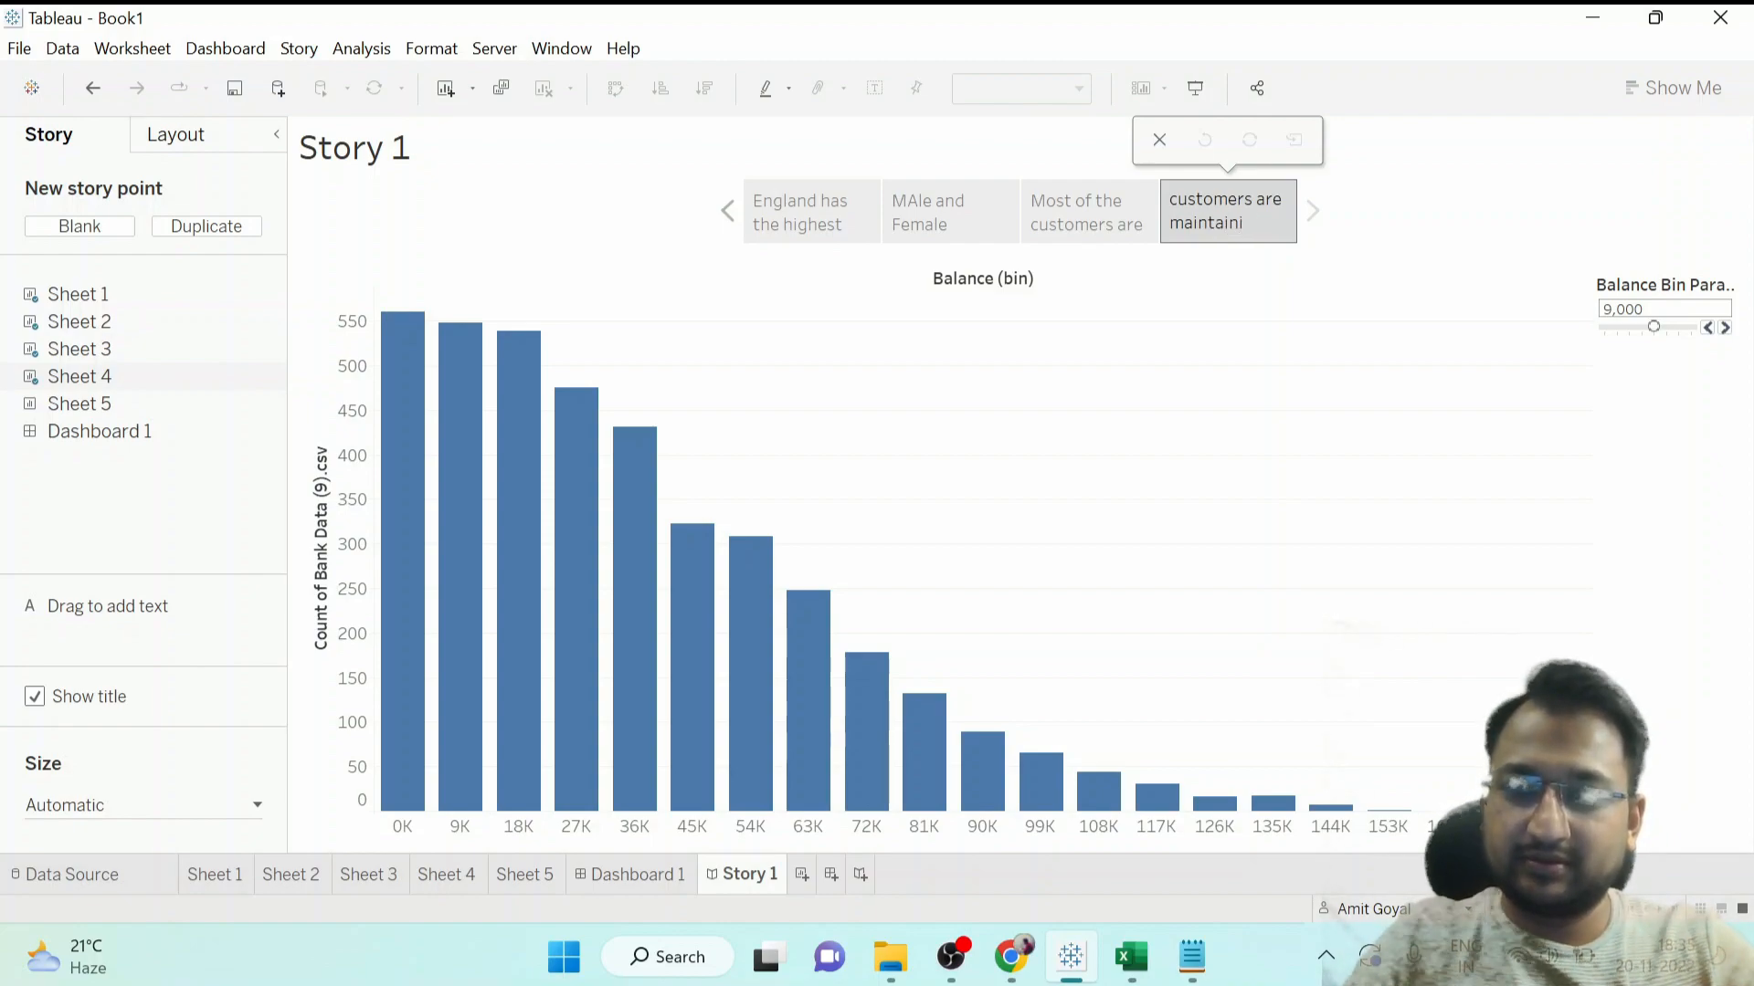
type("ng Lo")
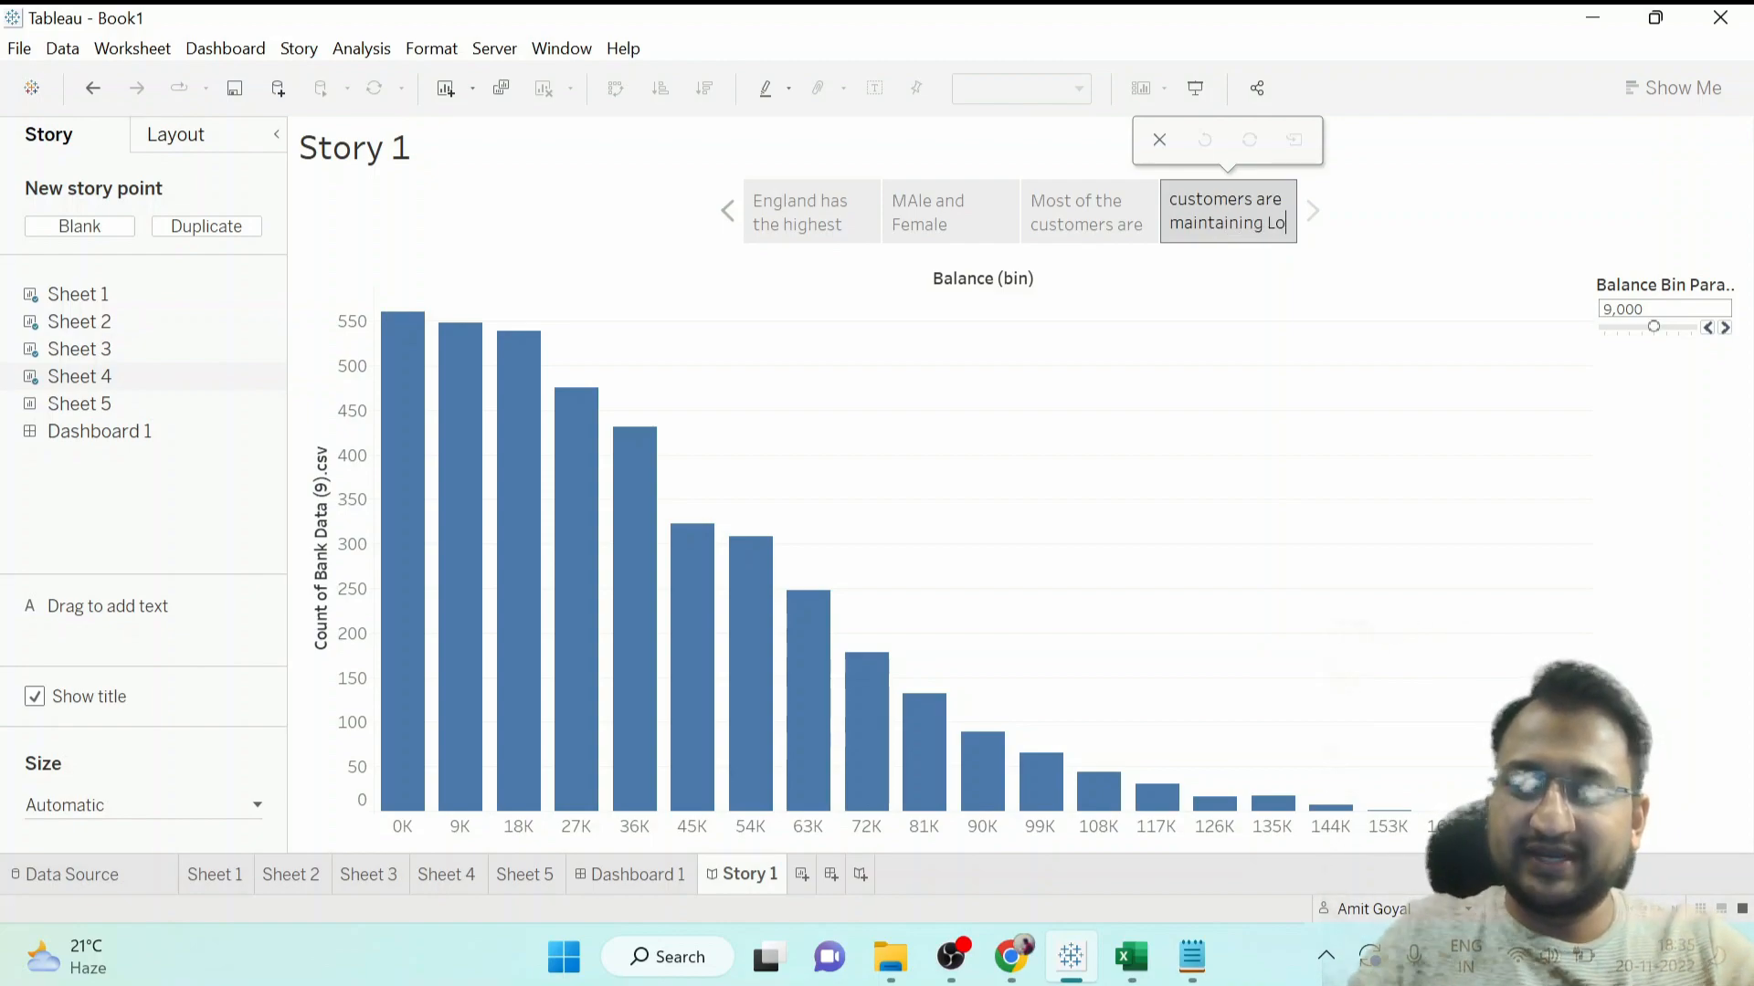
type("w balance")
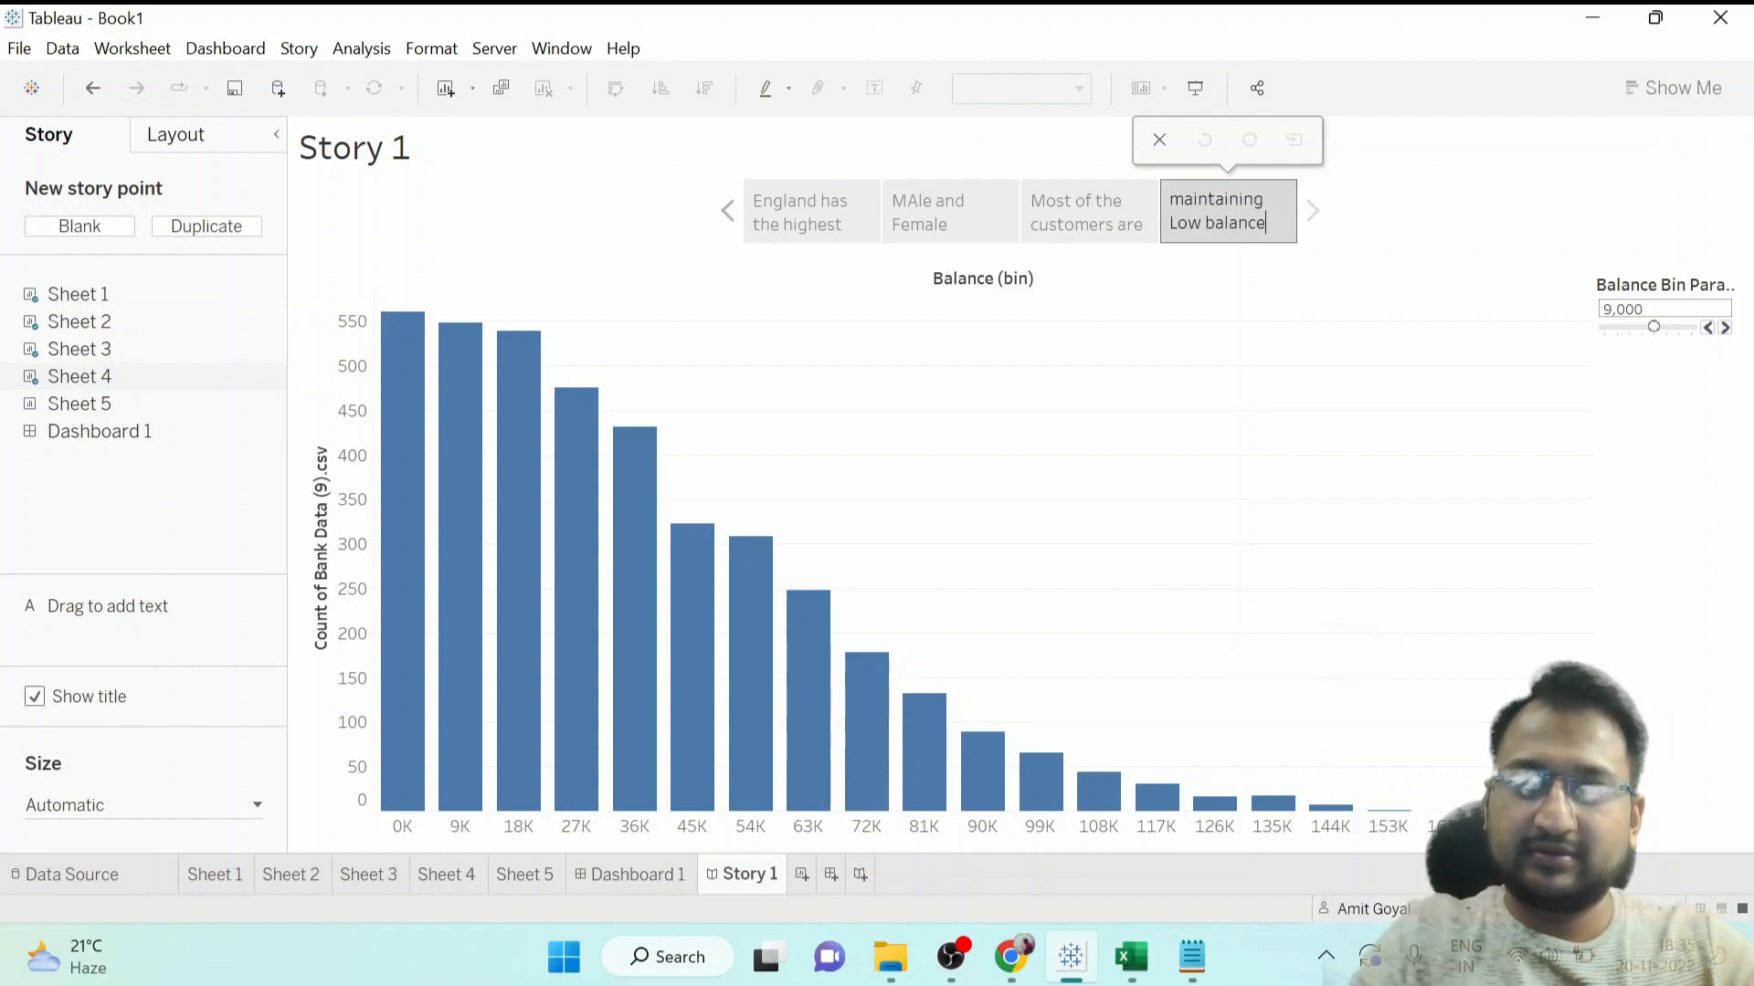
left_click(1230, 381)
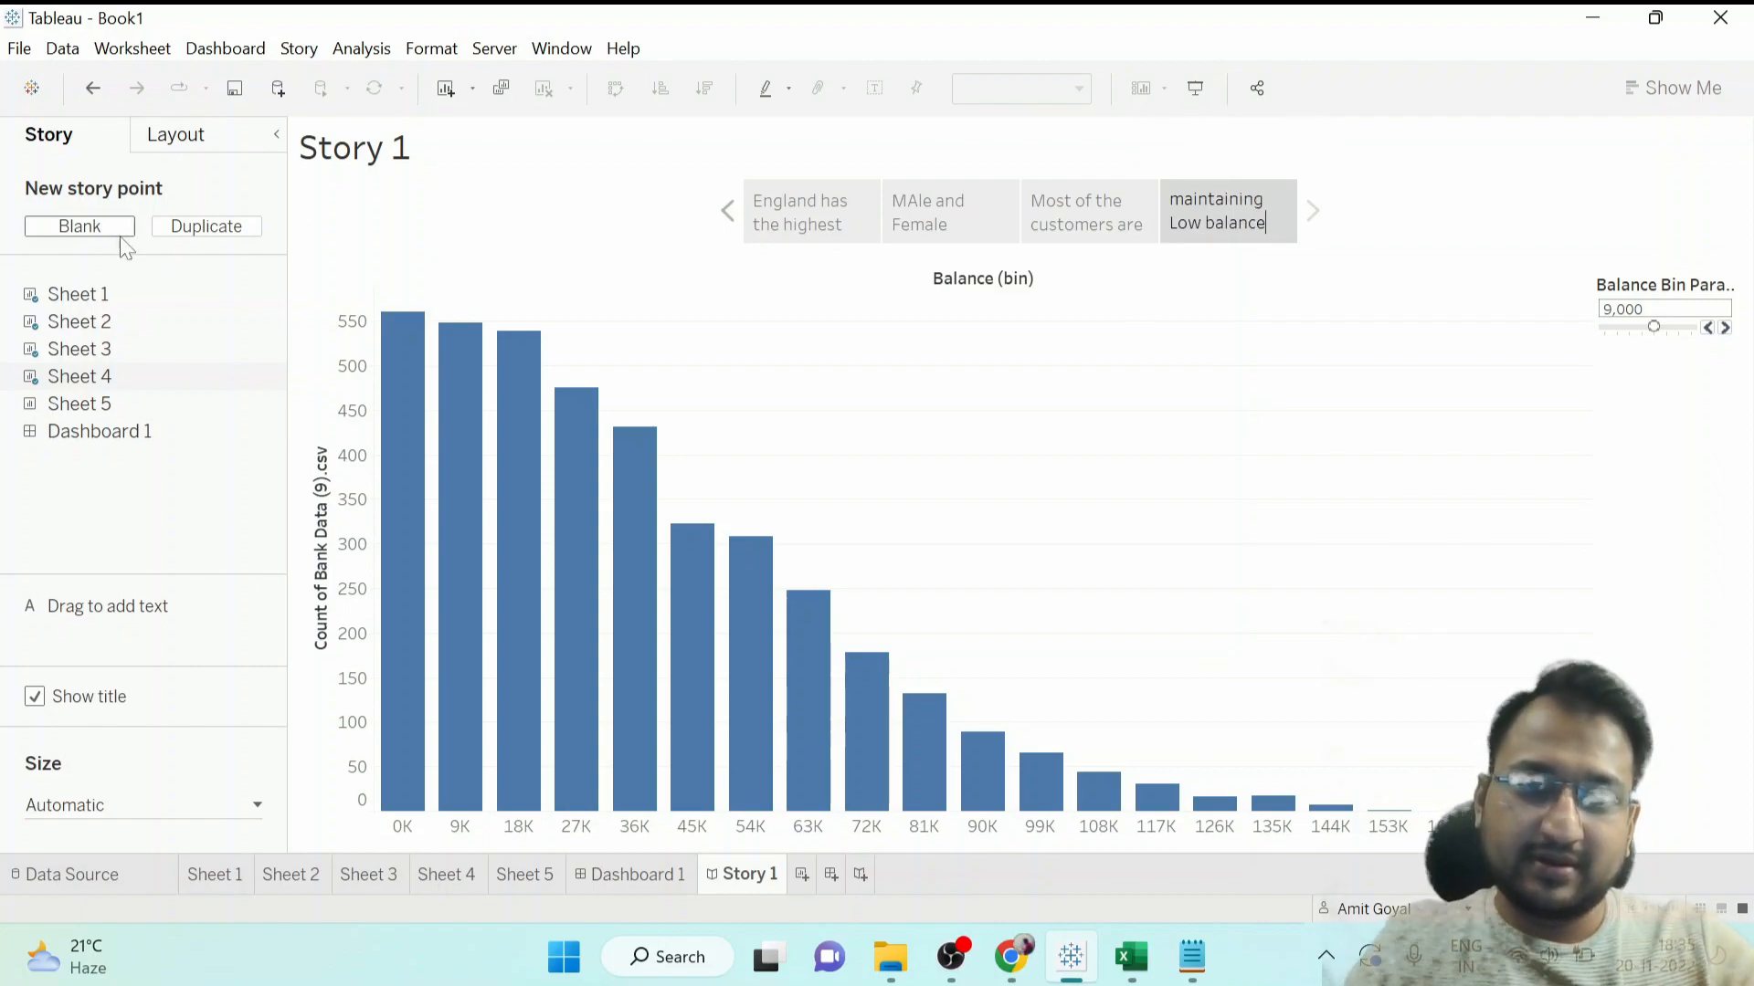
Add a blank story point containing Sheet 5 and caption it "Most of the customers are doing white collar".
left_click(96, 234)
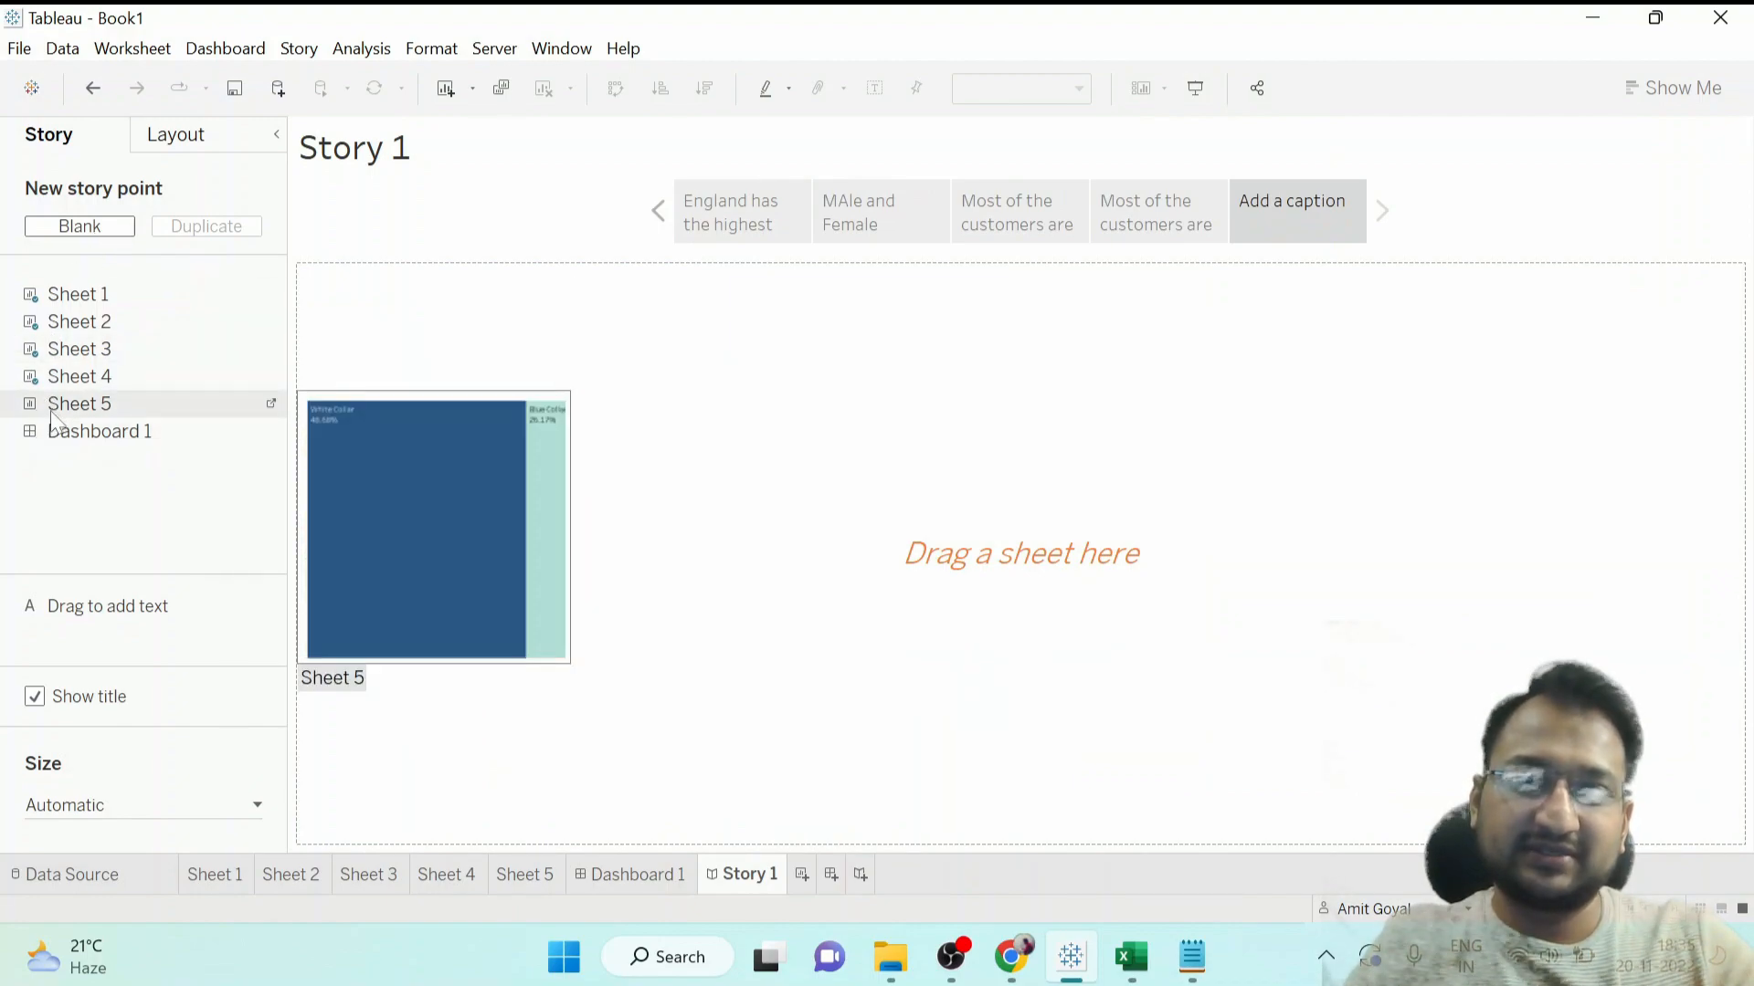
left_click_drag(57, 413, 1037, 442)
left_click(1298, 226)
type("Most of the customers are")
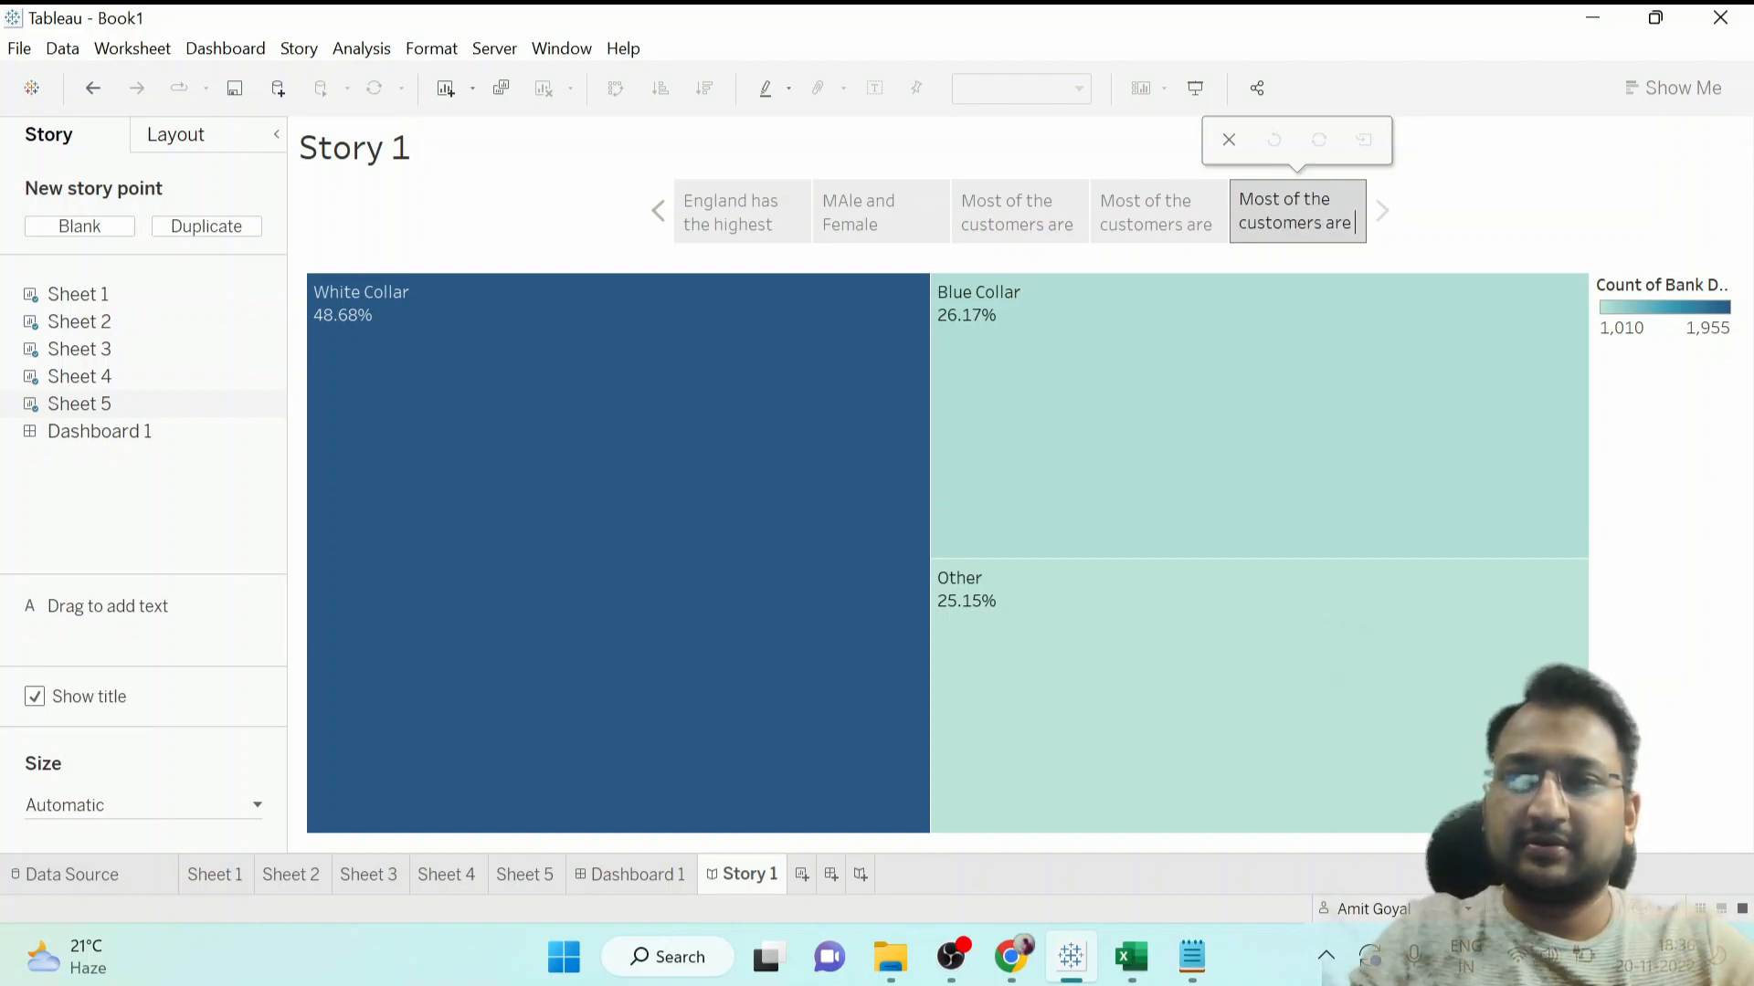
type(" doi")
type("ng whi")
type("te collar")
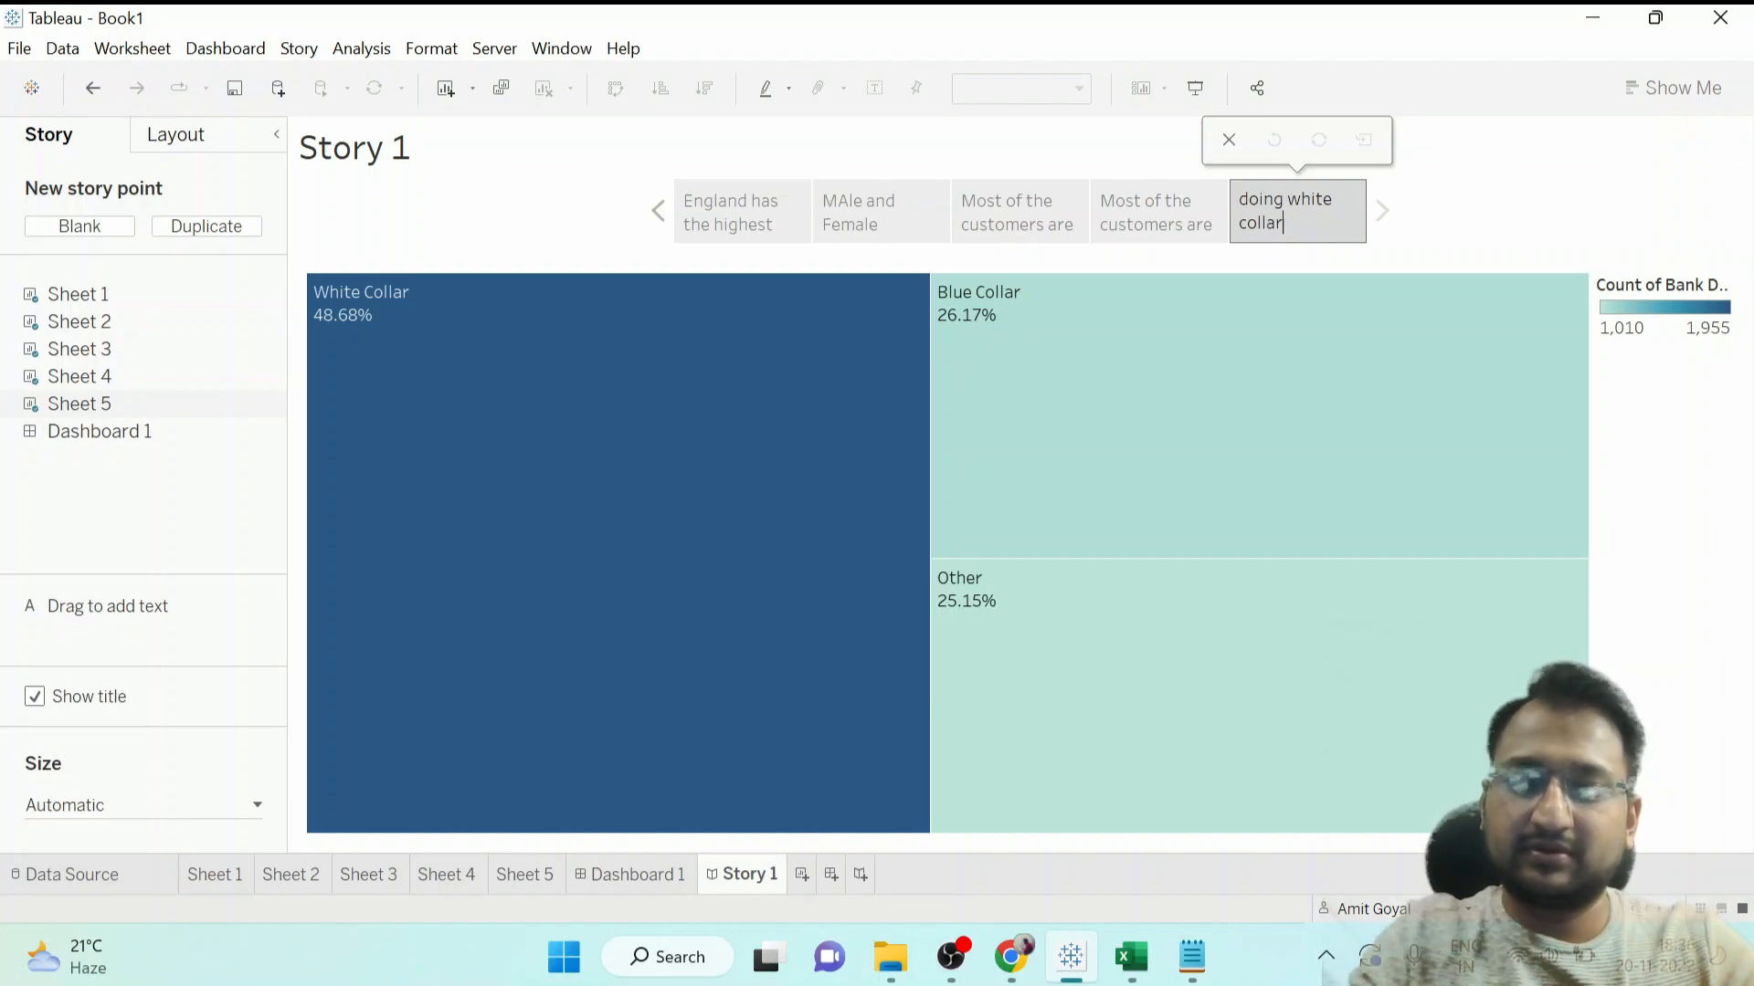
left_click(1541, 207)
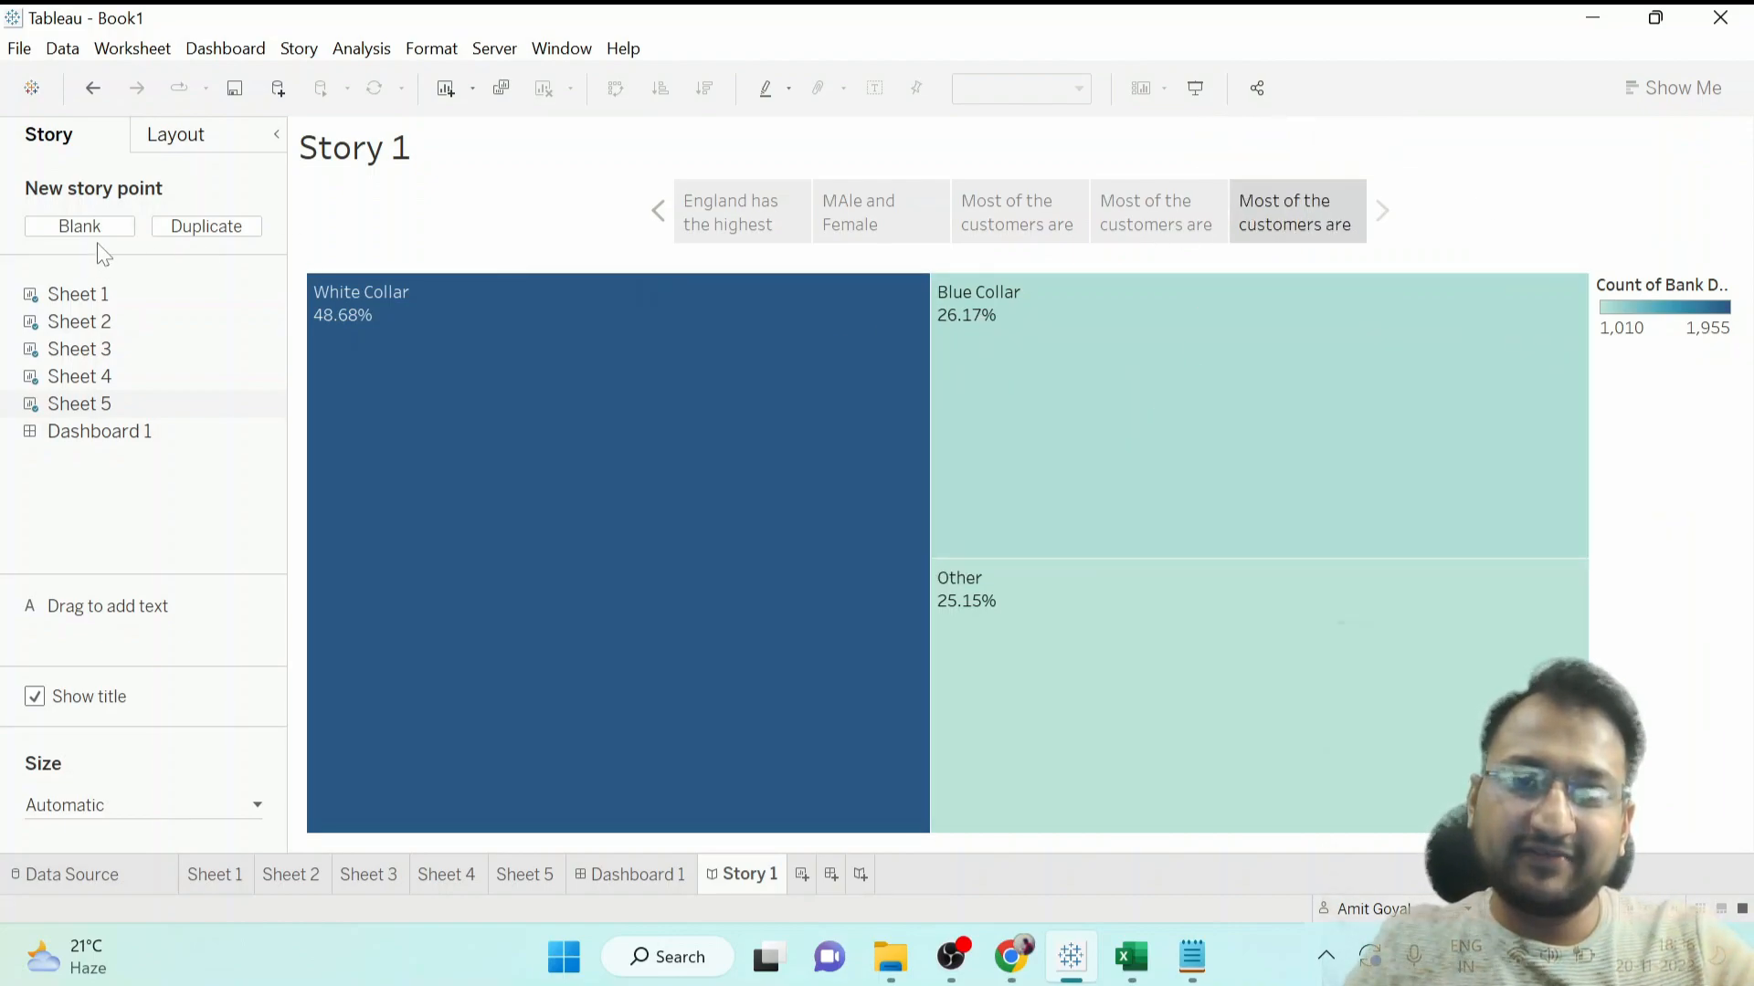
Add a final blank story point and place Dashboard 1 in it.
left_click(36, 230)
left_click_drag(68, 435, 358, 501)
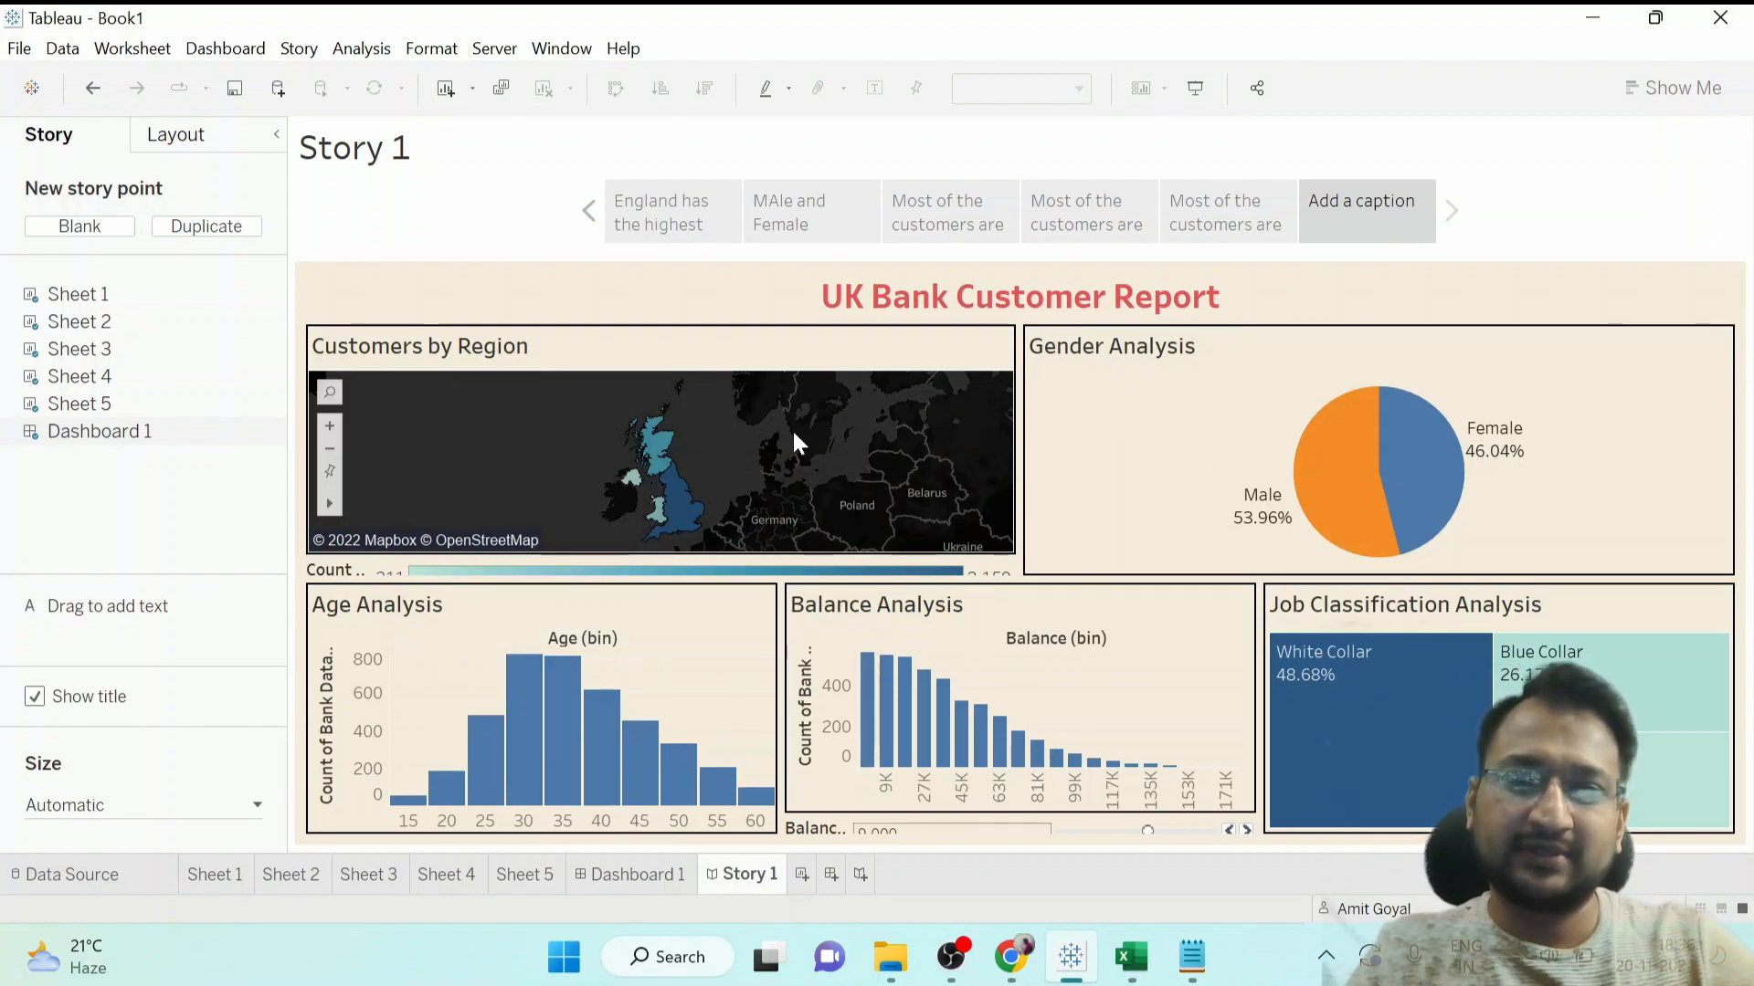
Replace the story's title with "UK Bank Story" in bold.
double_click(370, 171)
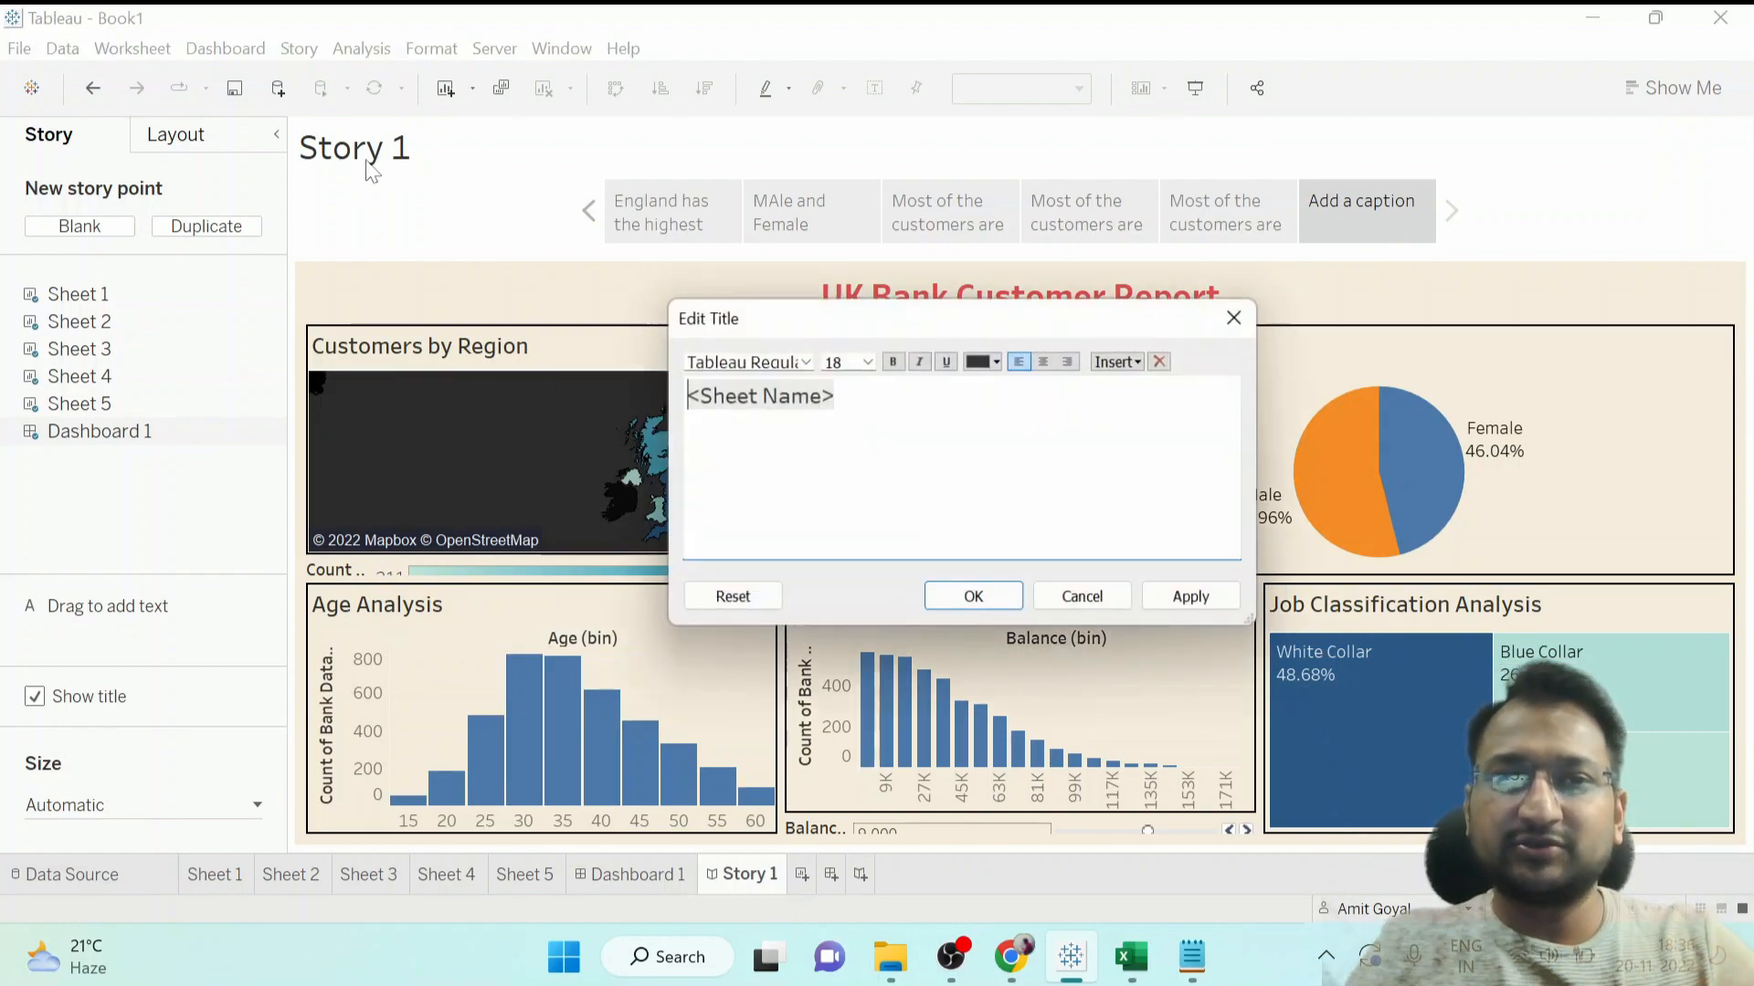
key("ctrl+a")
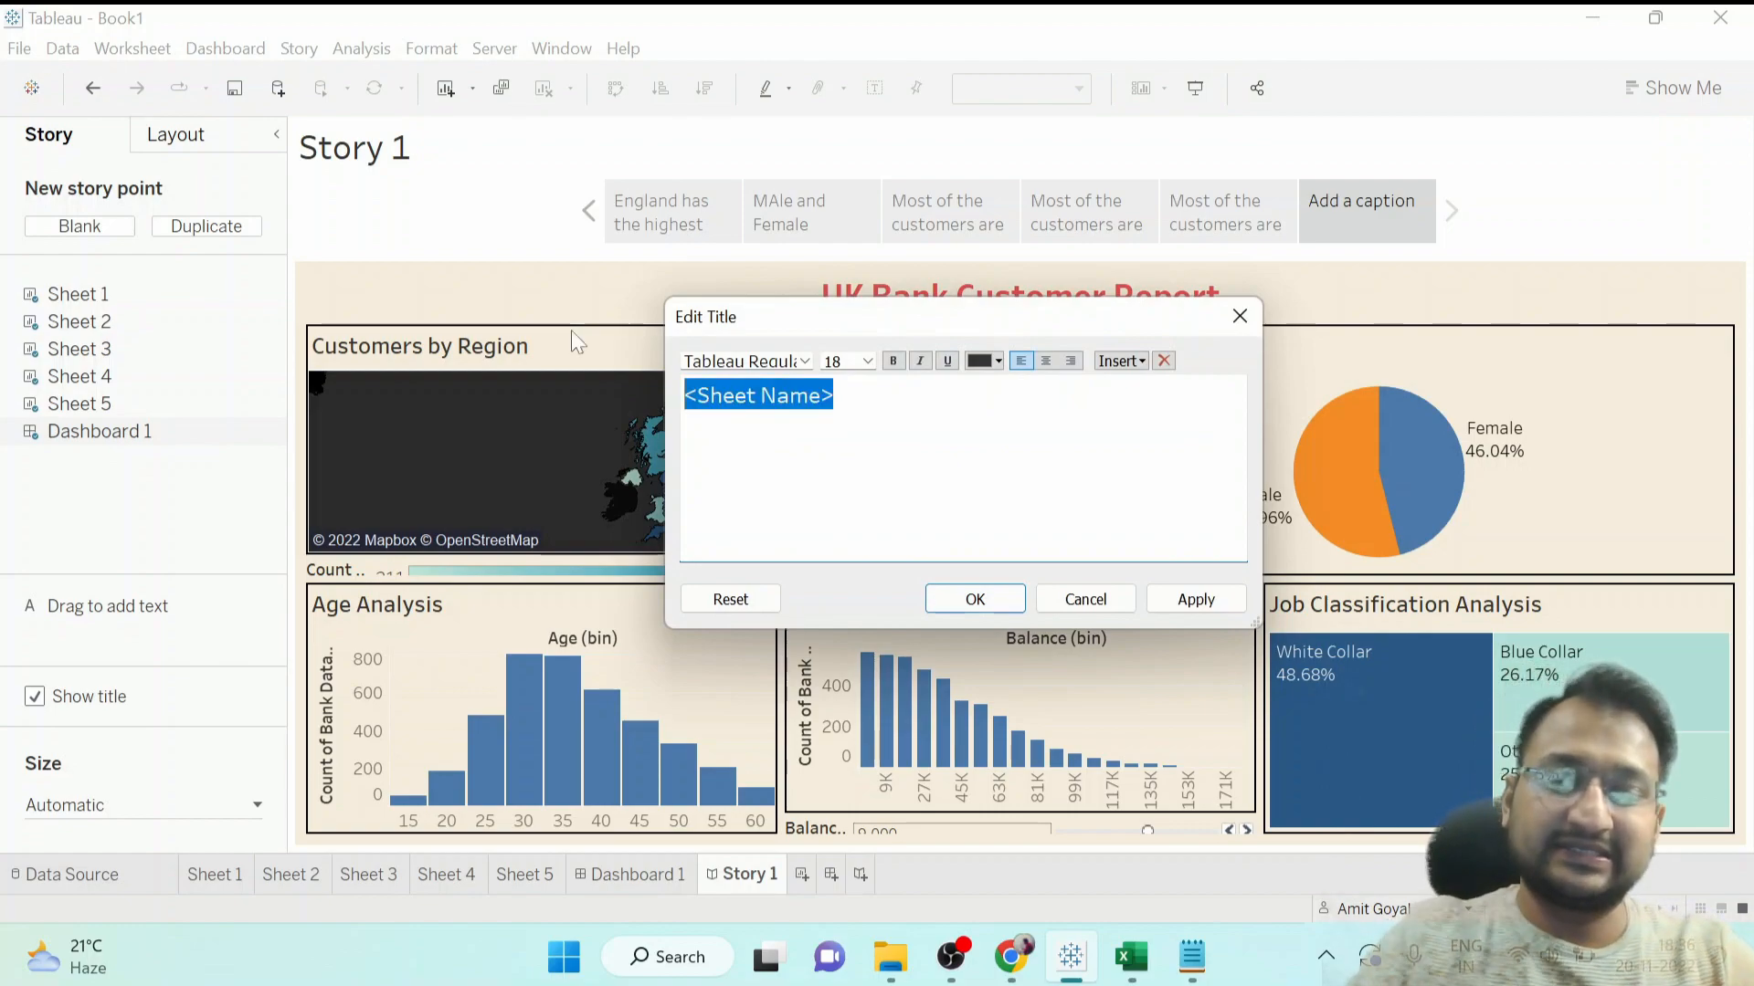
type("UK Bank Story")
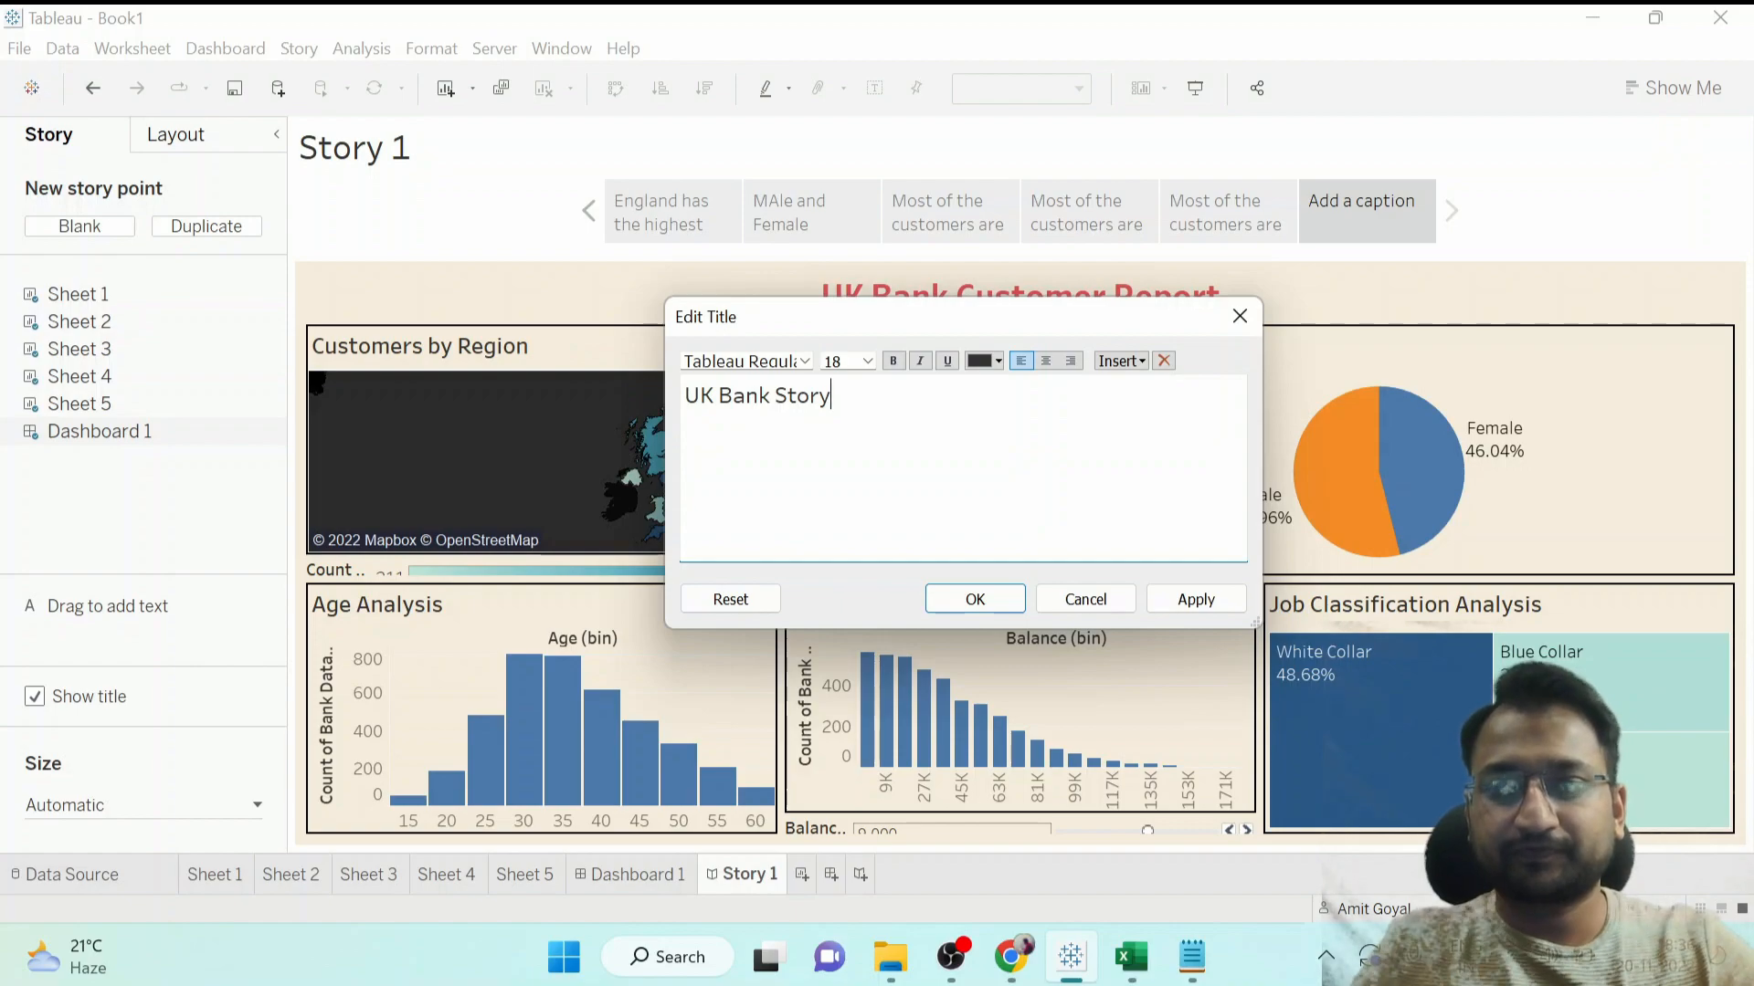
key("ctrl+a")
left_click(893, 361)
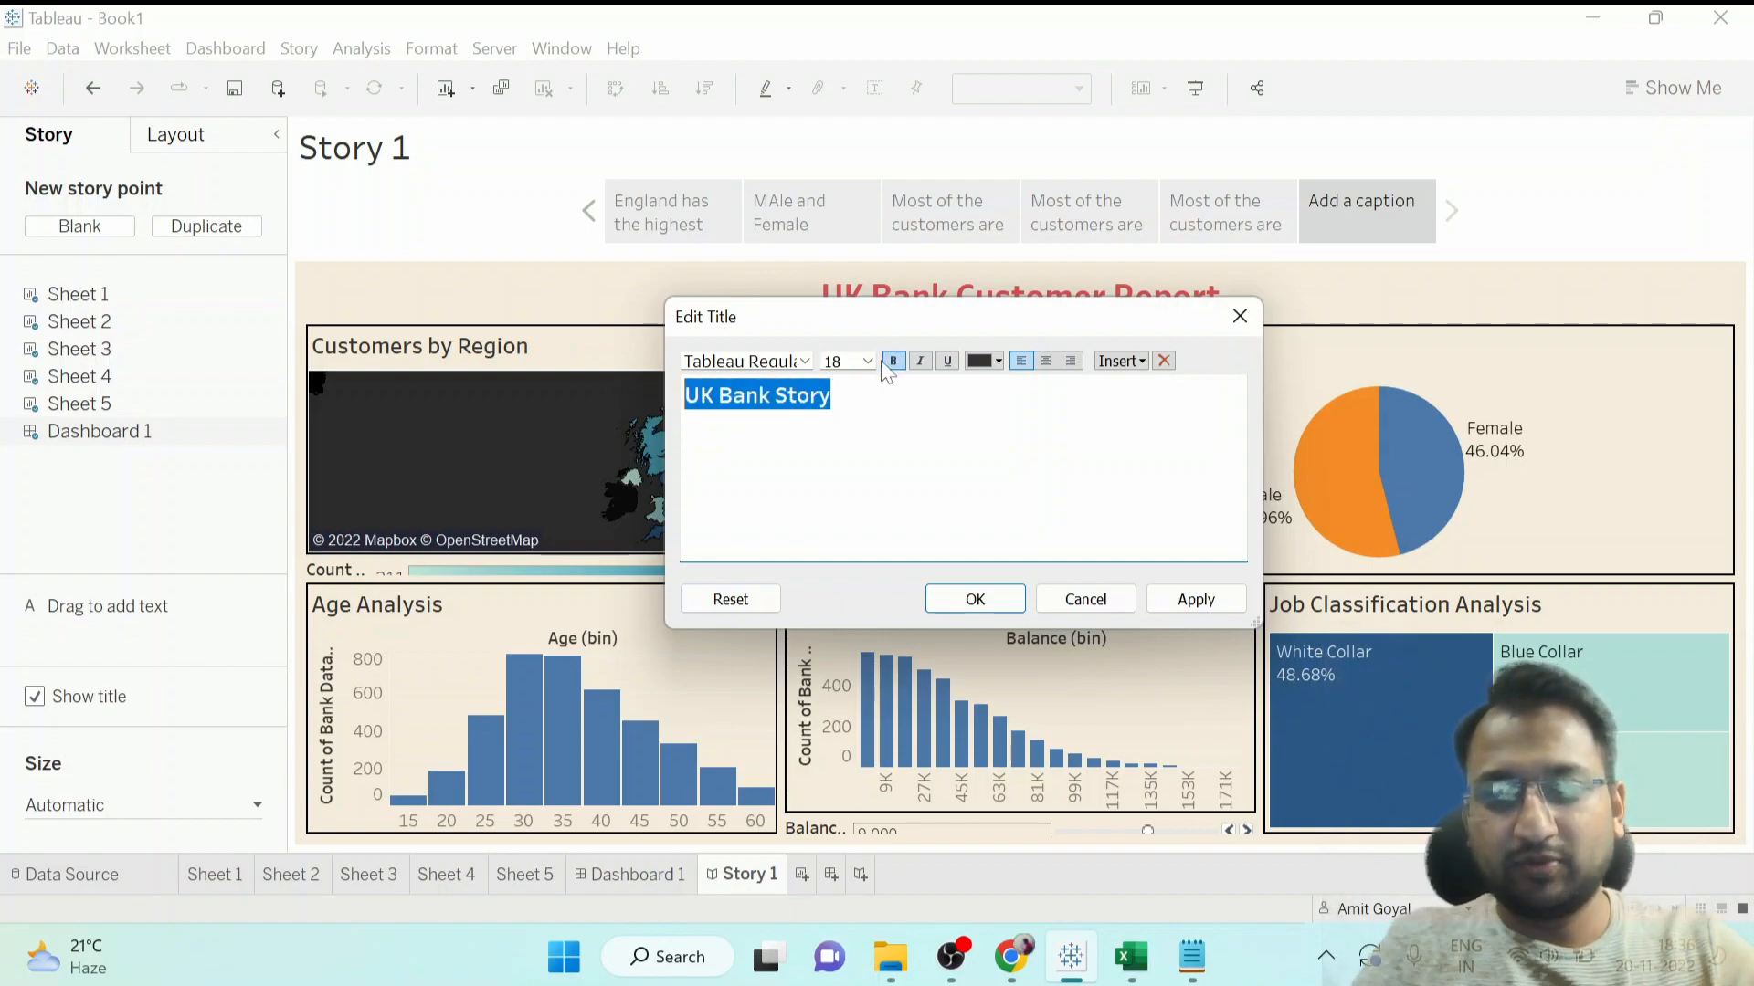
left_click(1183, 600)
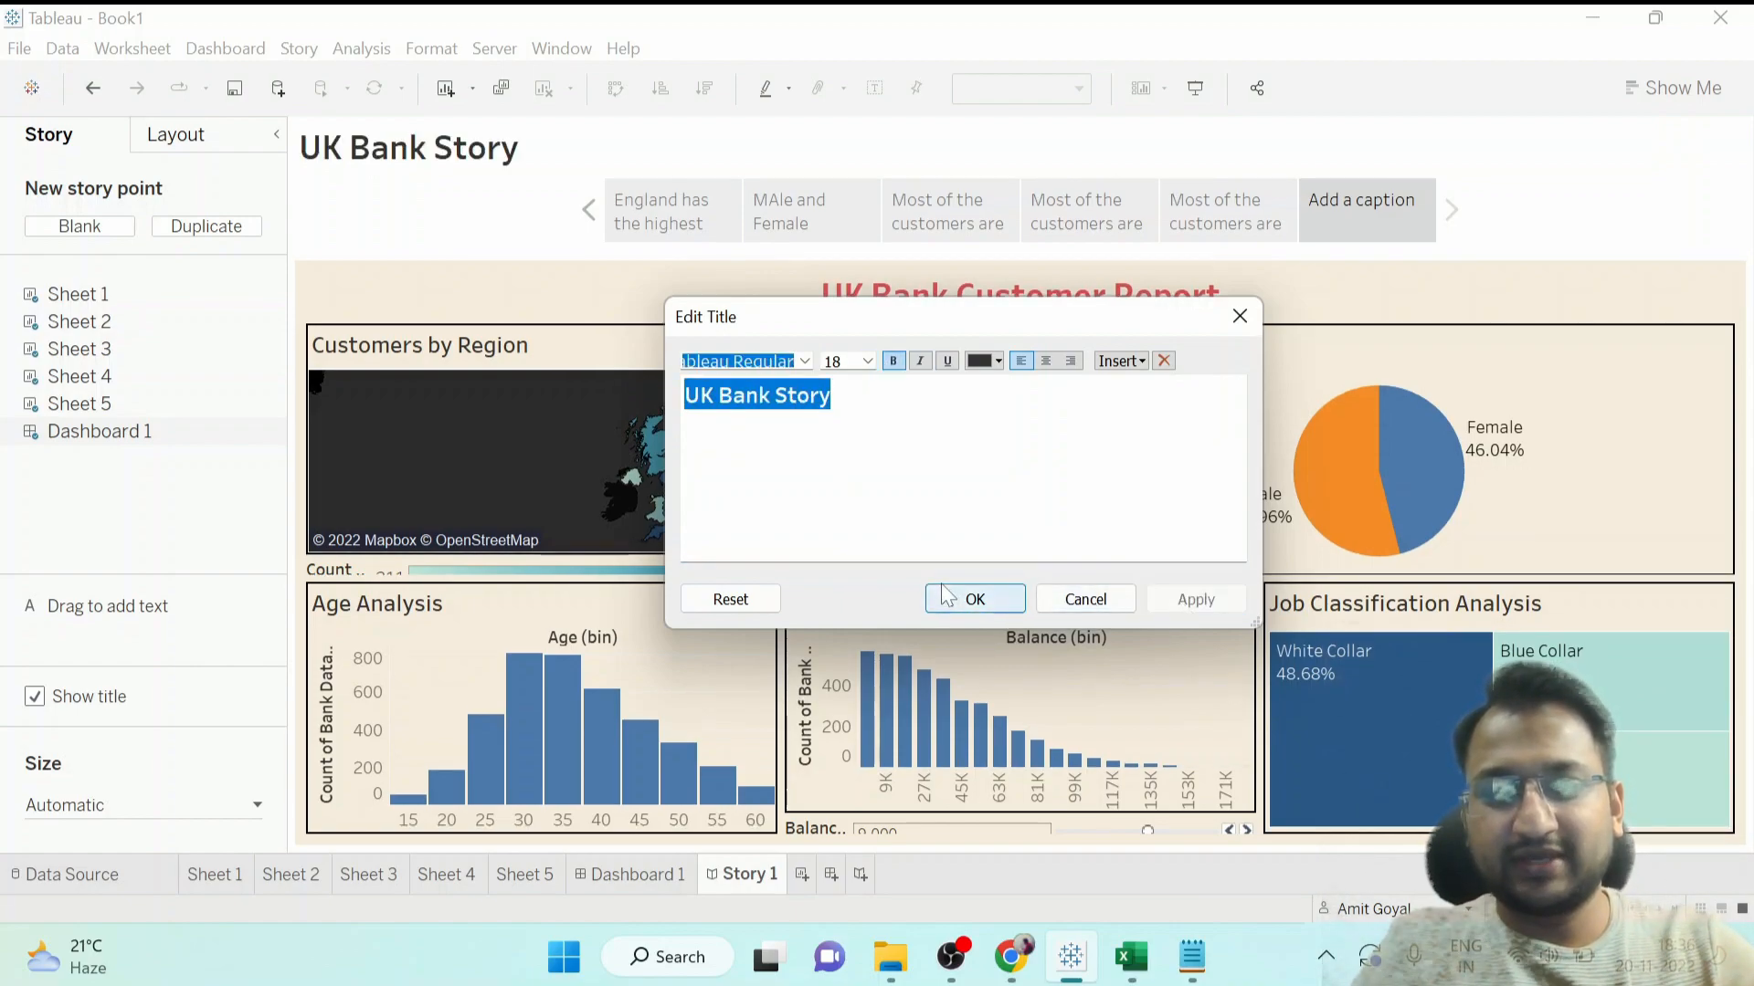
left_click(975, 600)
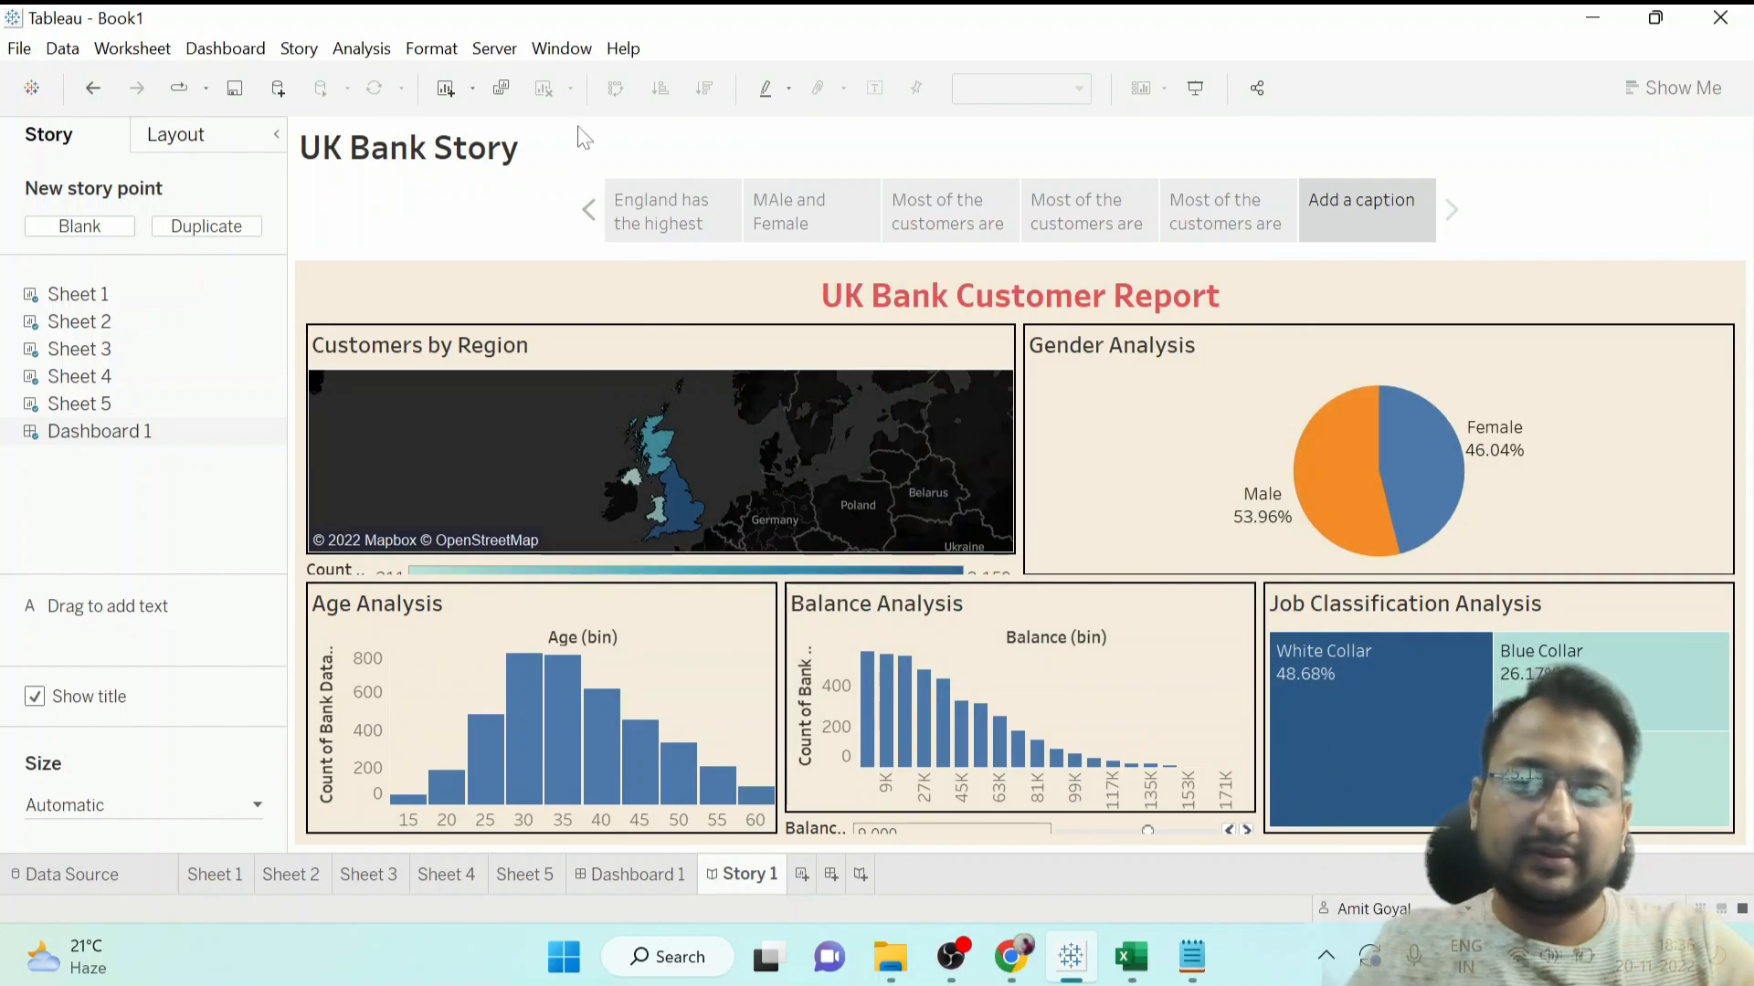
Present the story full screen and go through its points from the gender chart to the dashboard.
left_click(1194, 88)
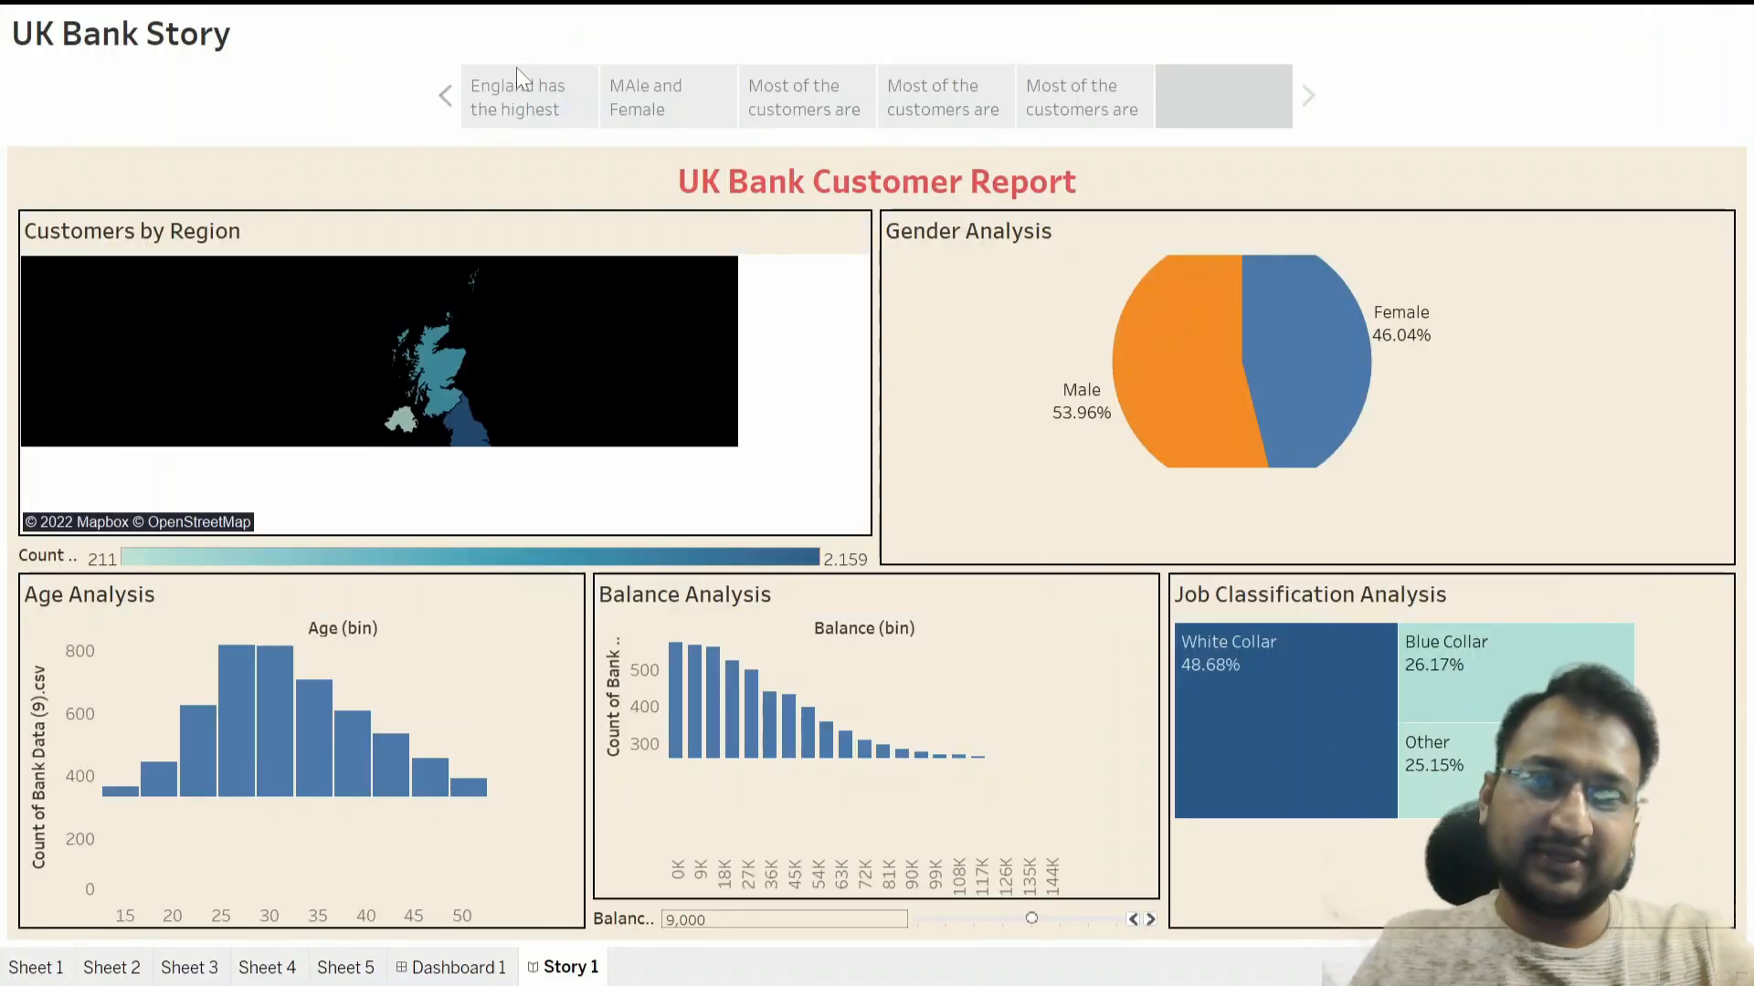
left_click(522, 86)
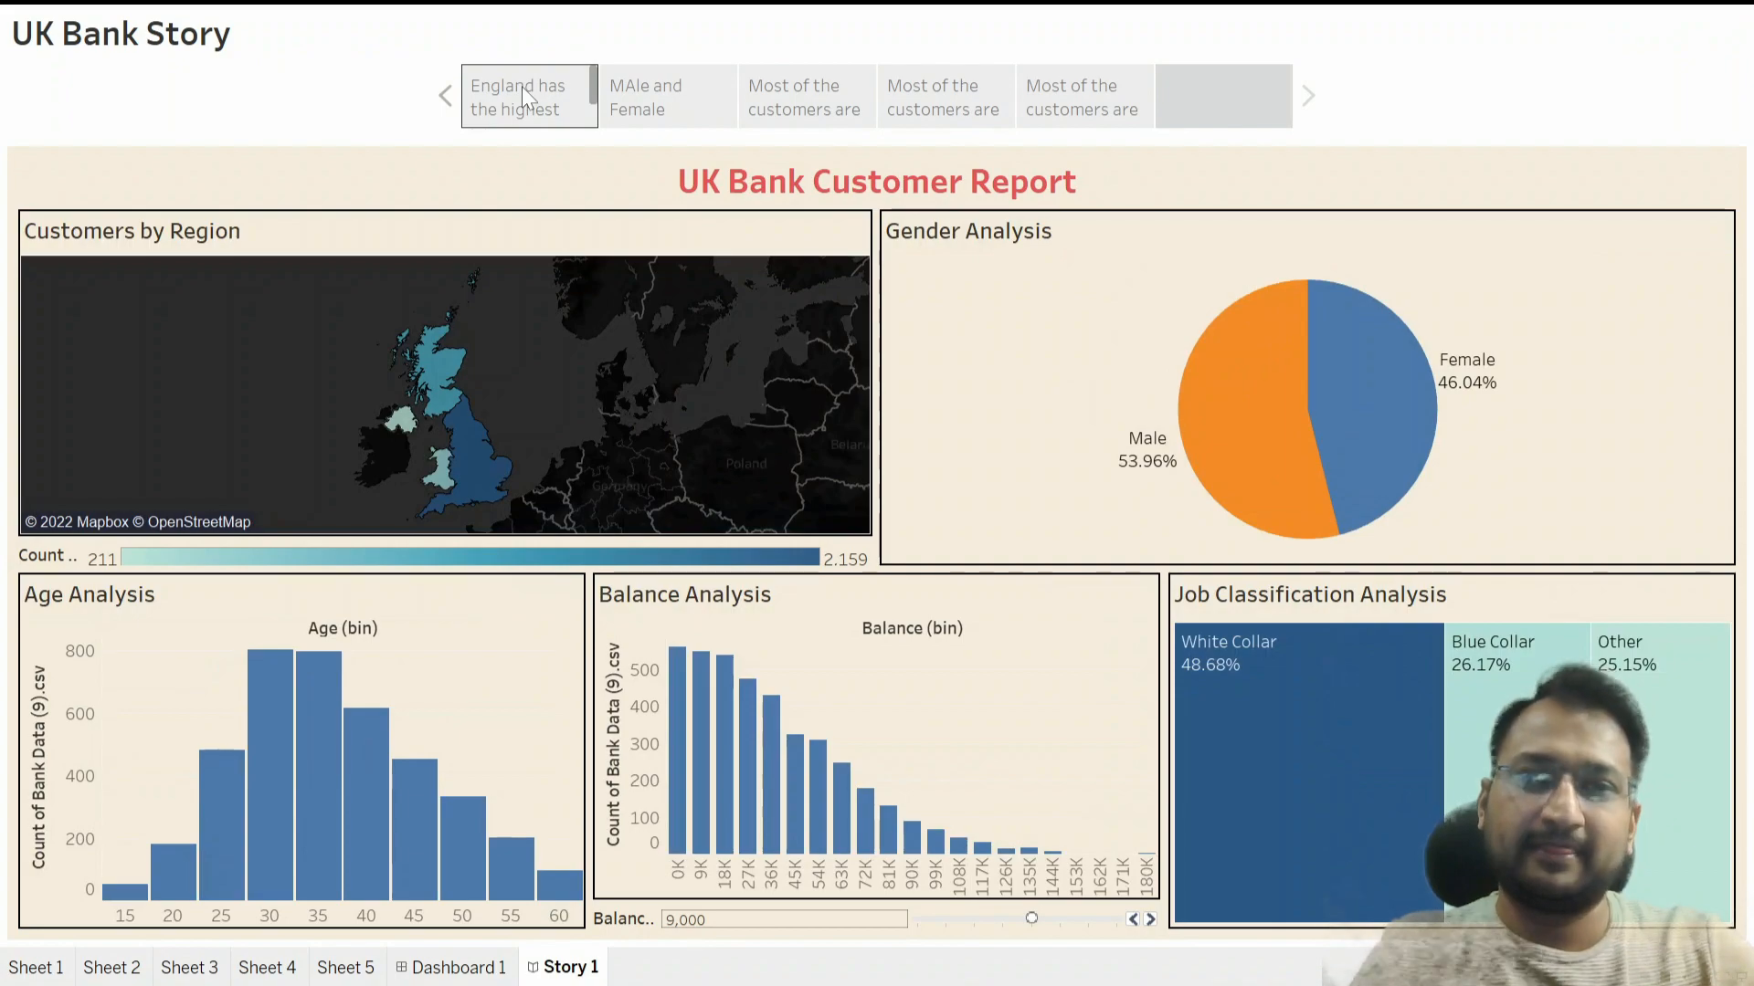
key("Right")
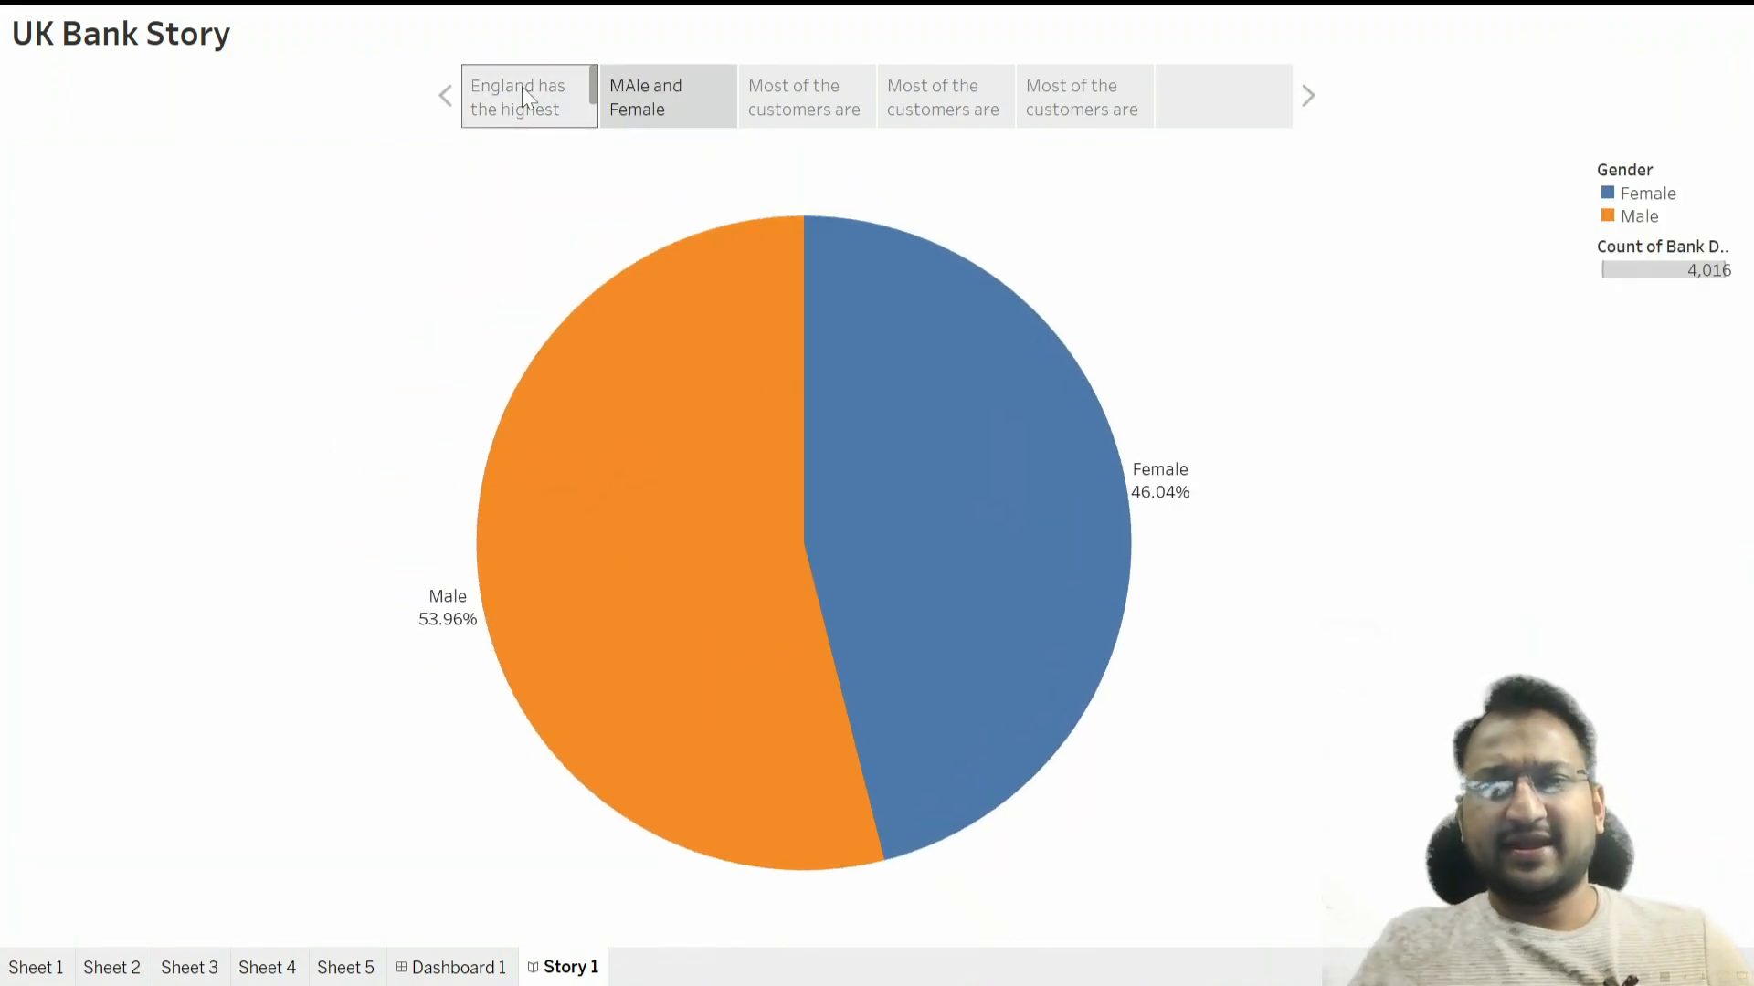
key("Right")
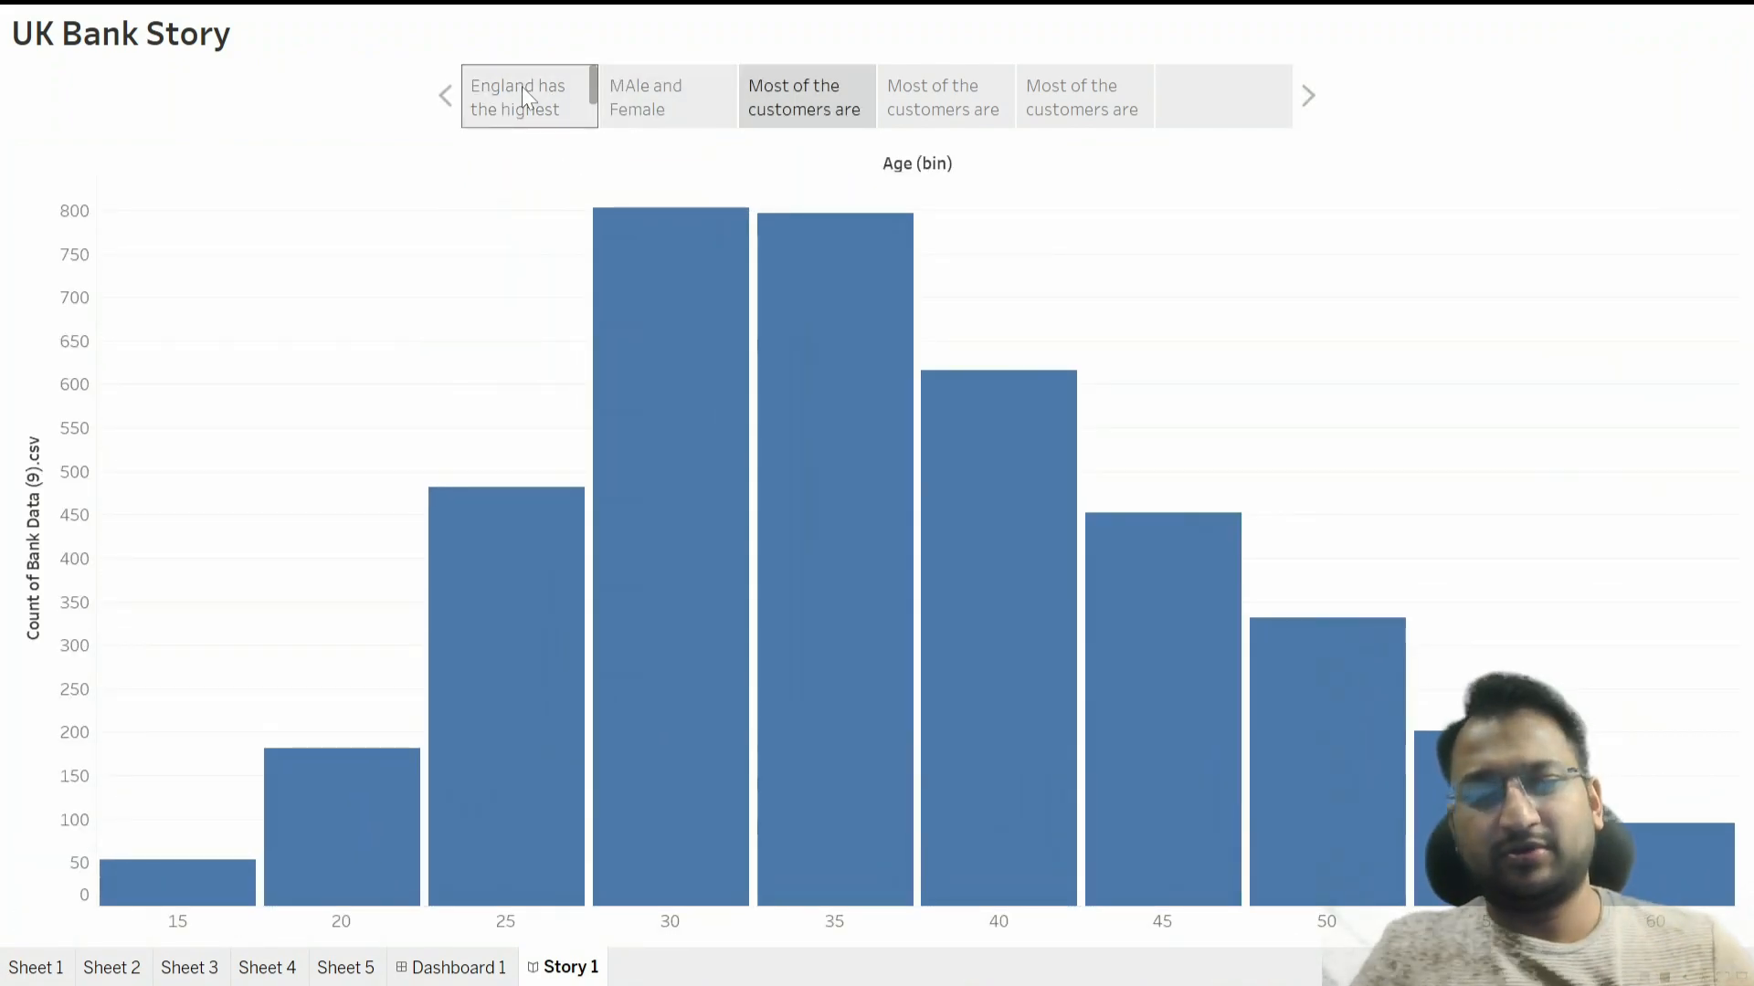
key("Right")
key("Right")
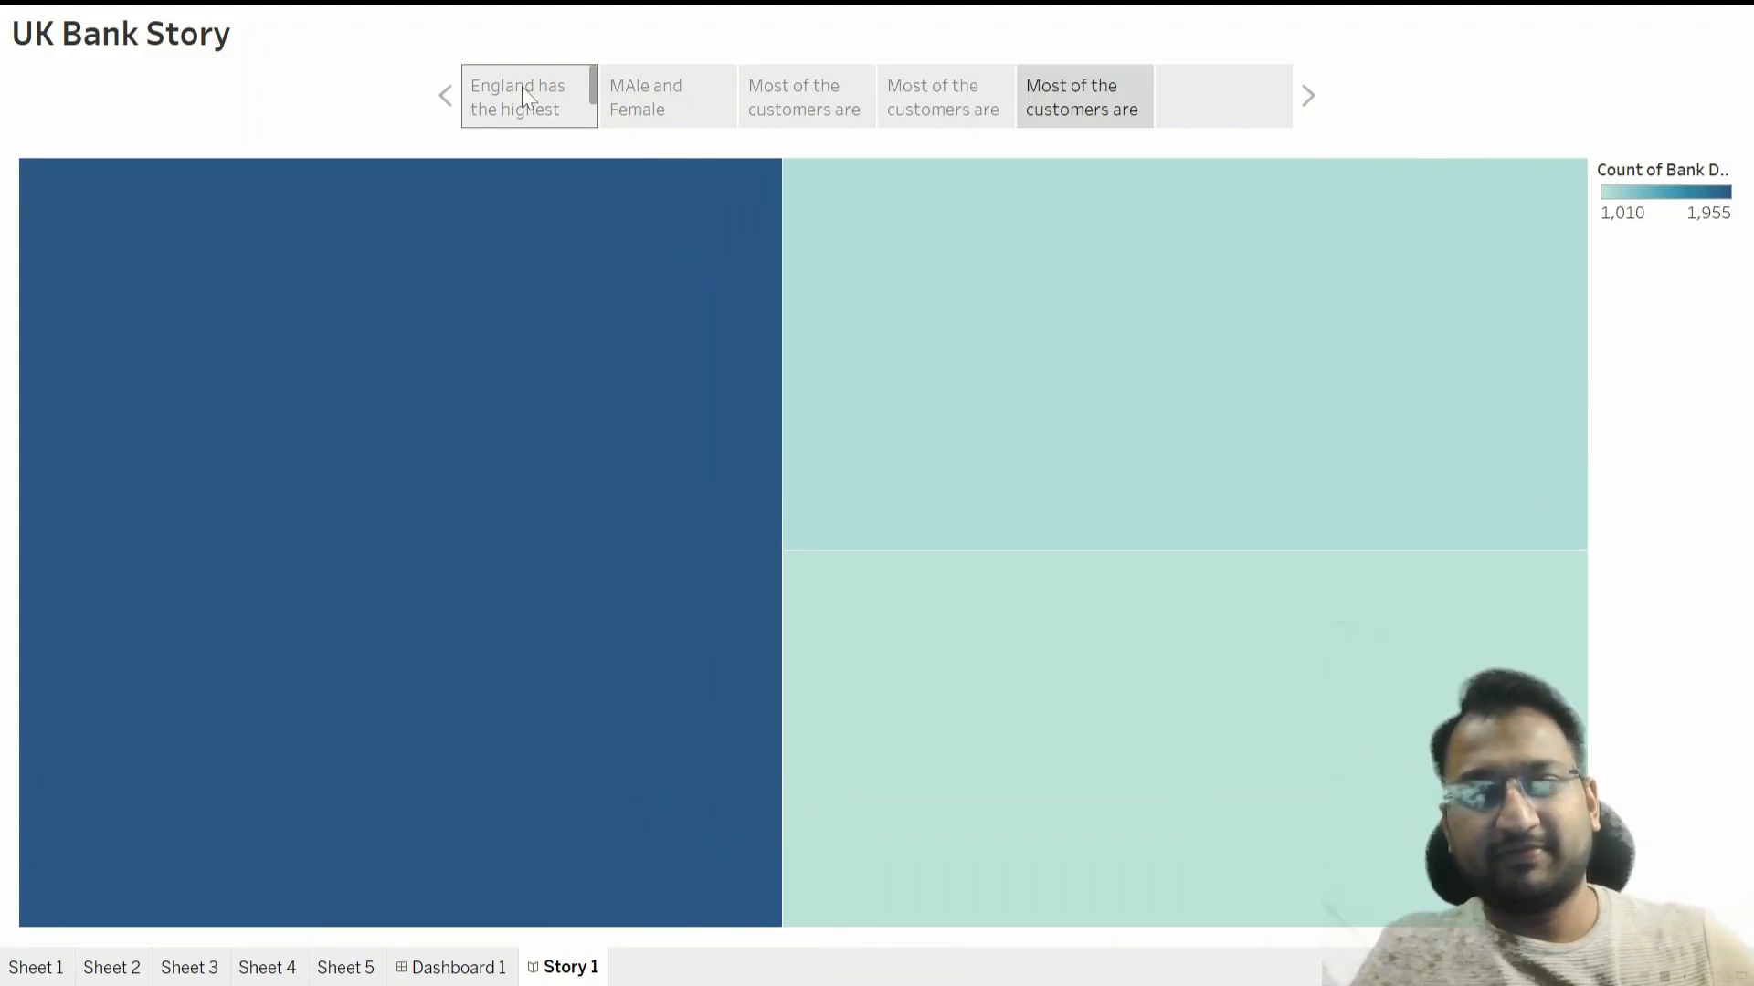
key("Right")
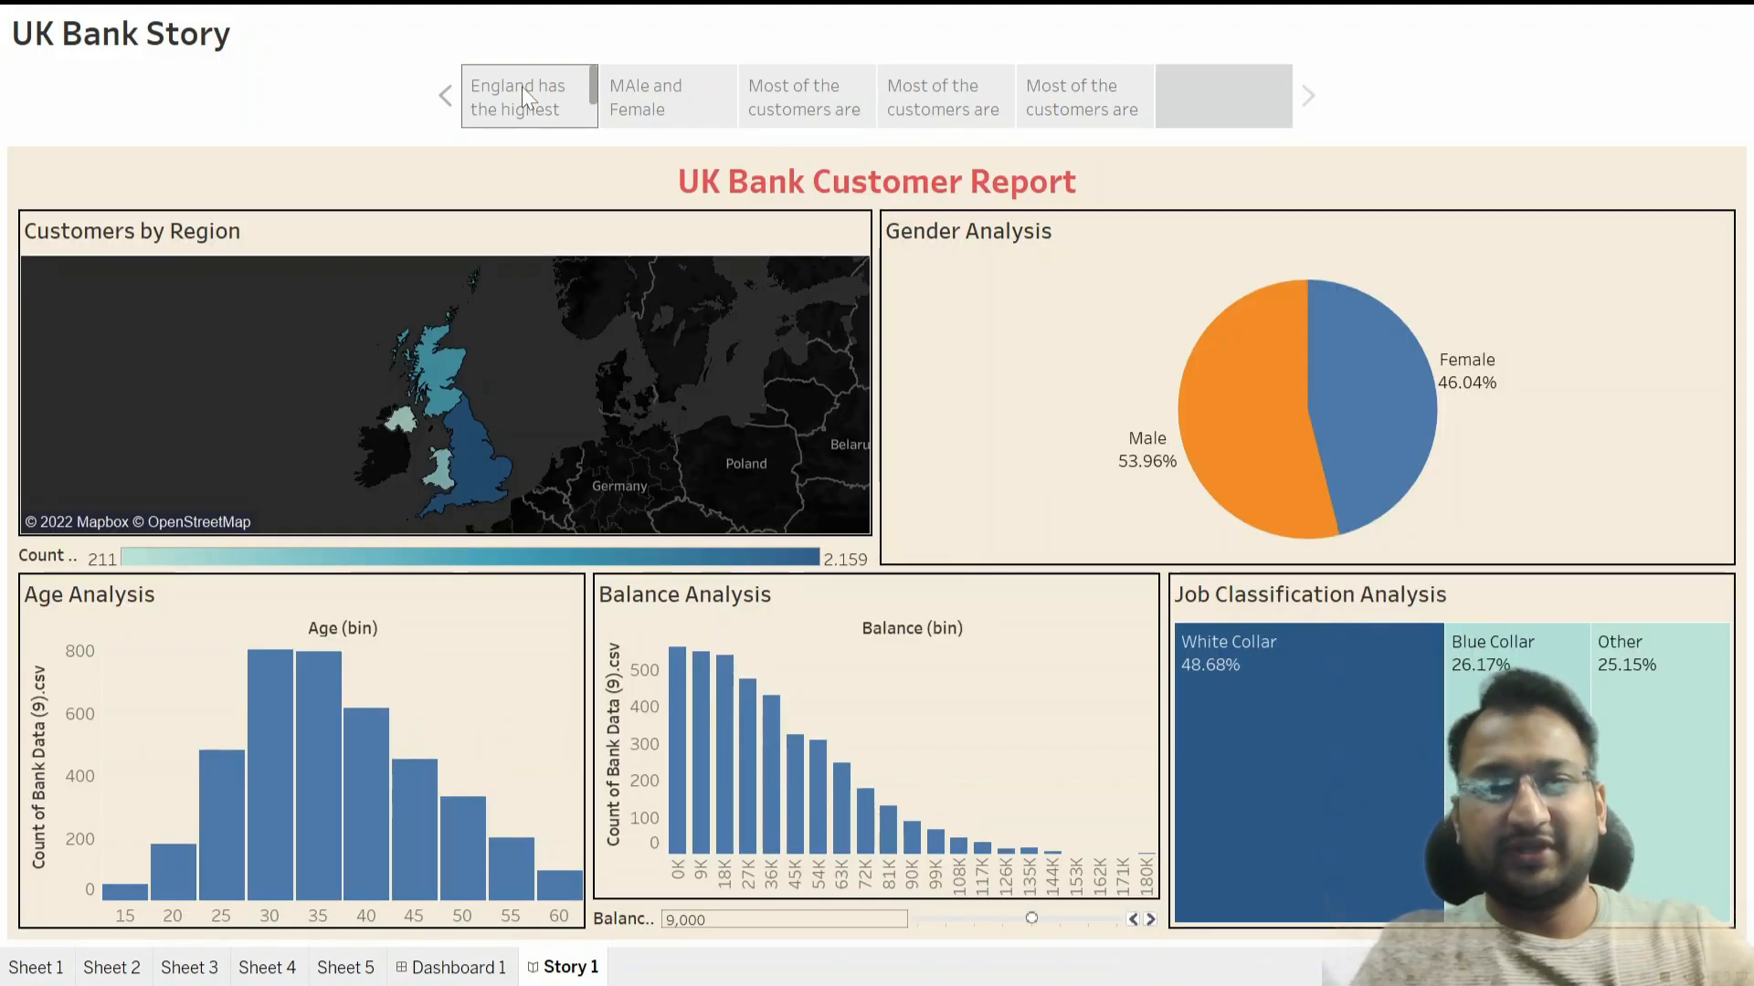
key("Escape")
Caption the final story point "Dashboard".
left_click(1316, 206)
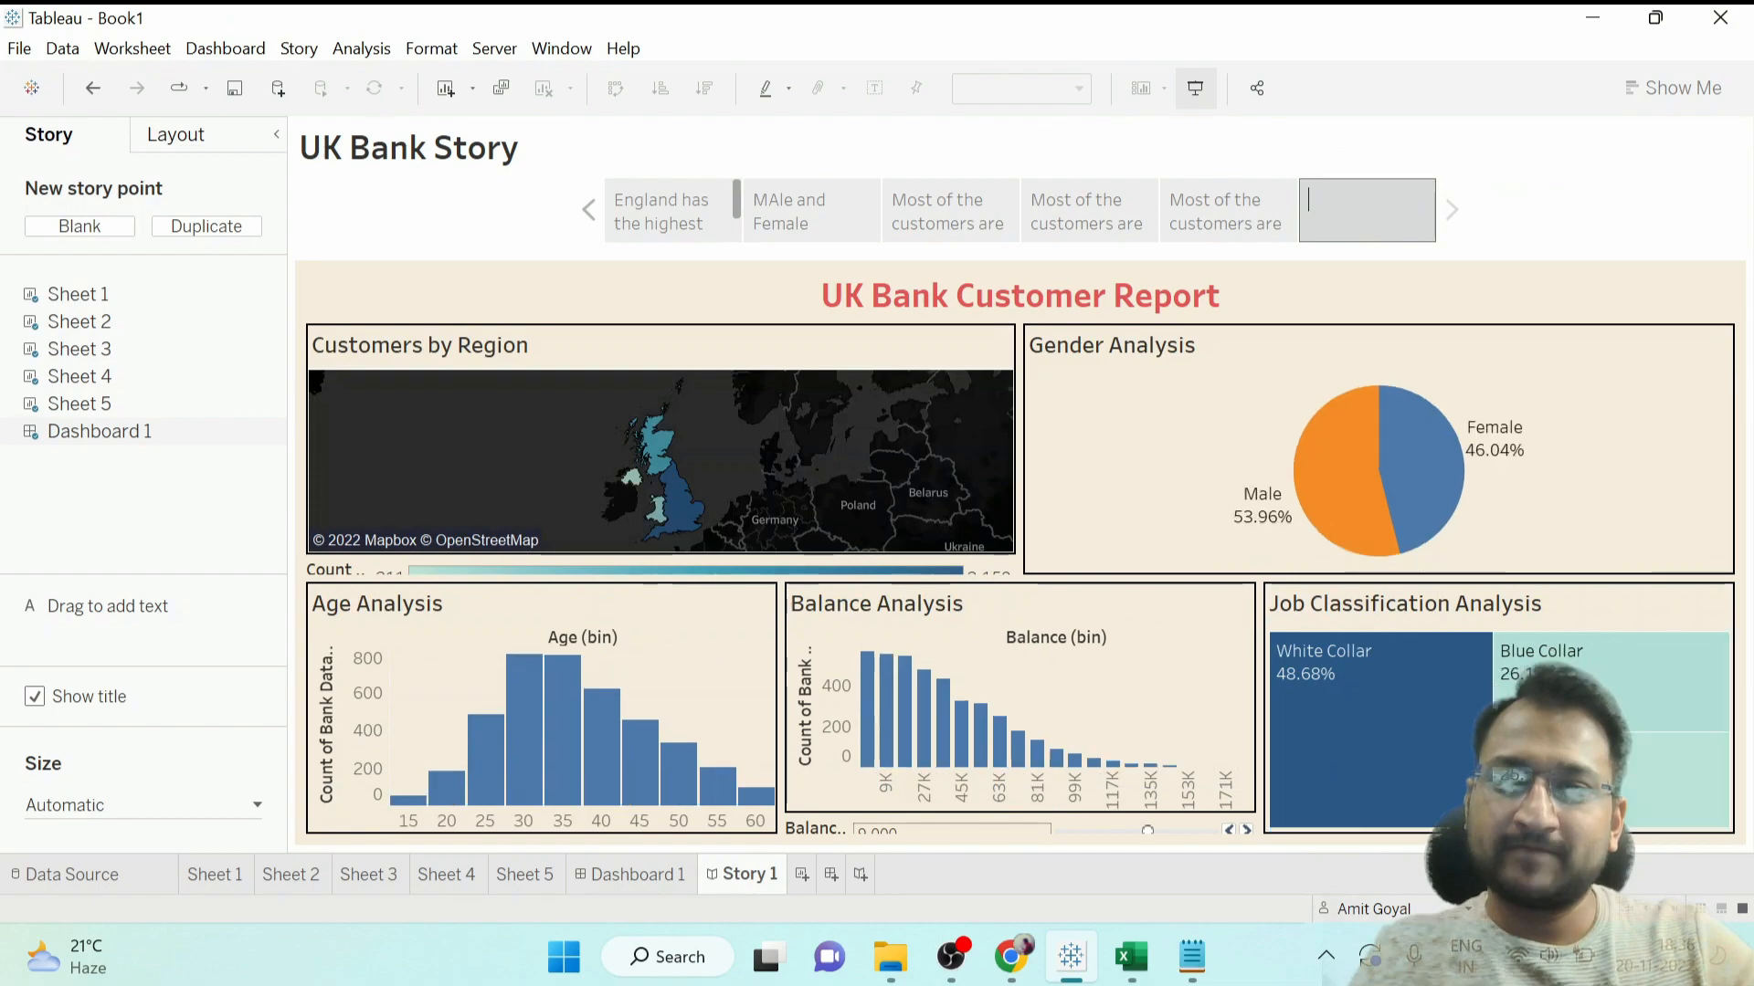
type("Dashbiard")
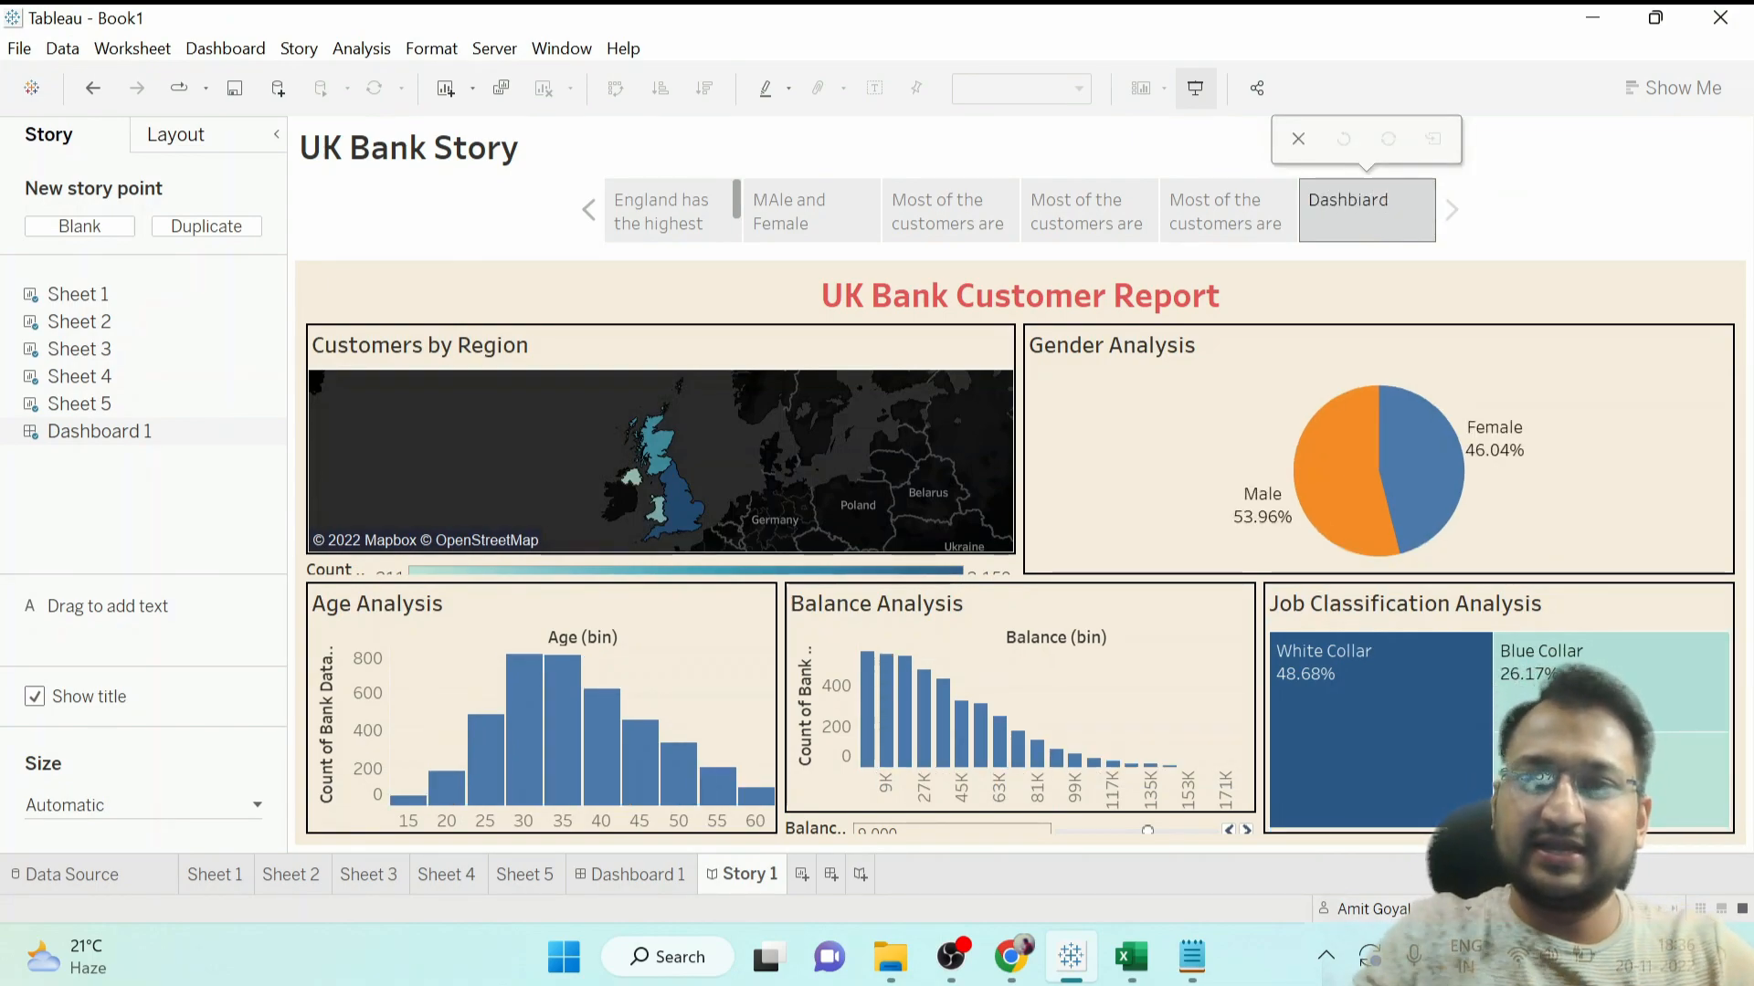
key("BackSpace")
key("BackSpace")
key("BackSpace")
key("BackSpace")
type("oa")
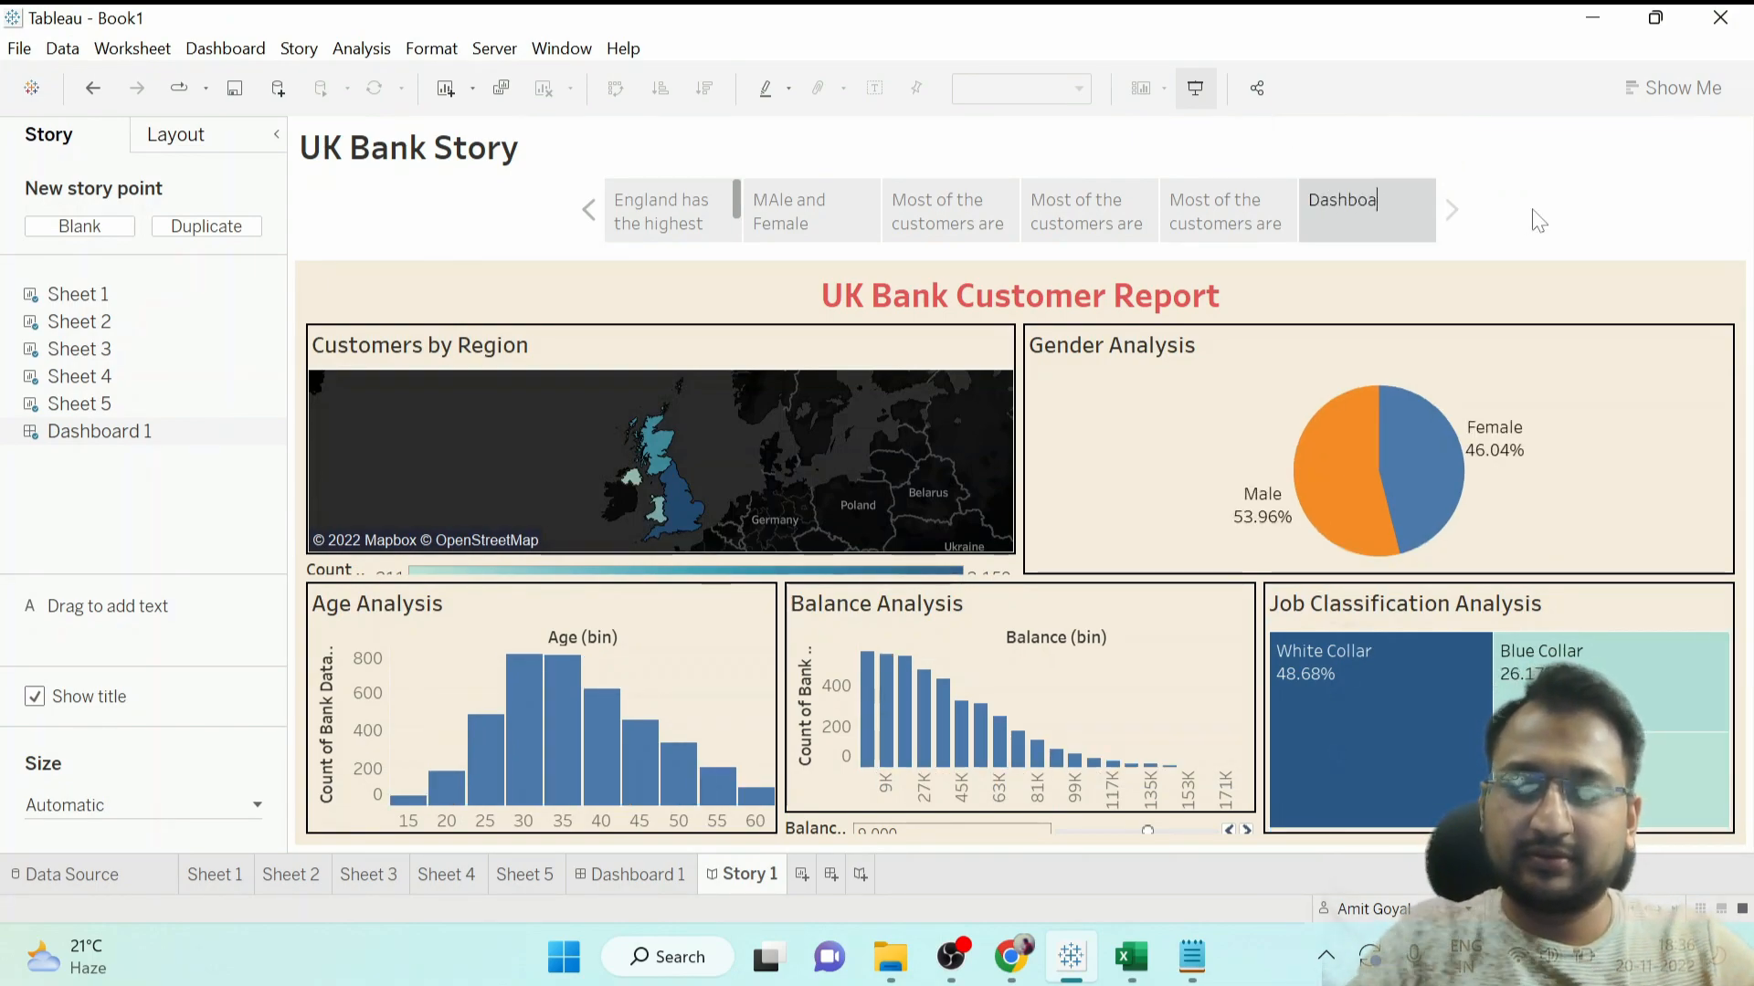
left_click(1607, 209)
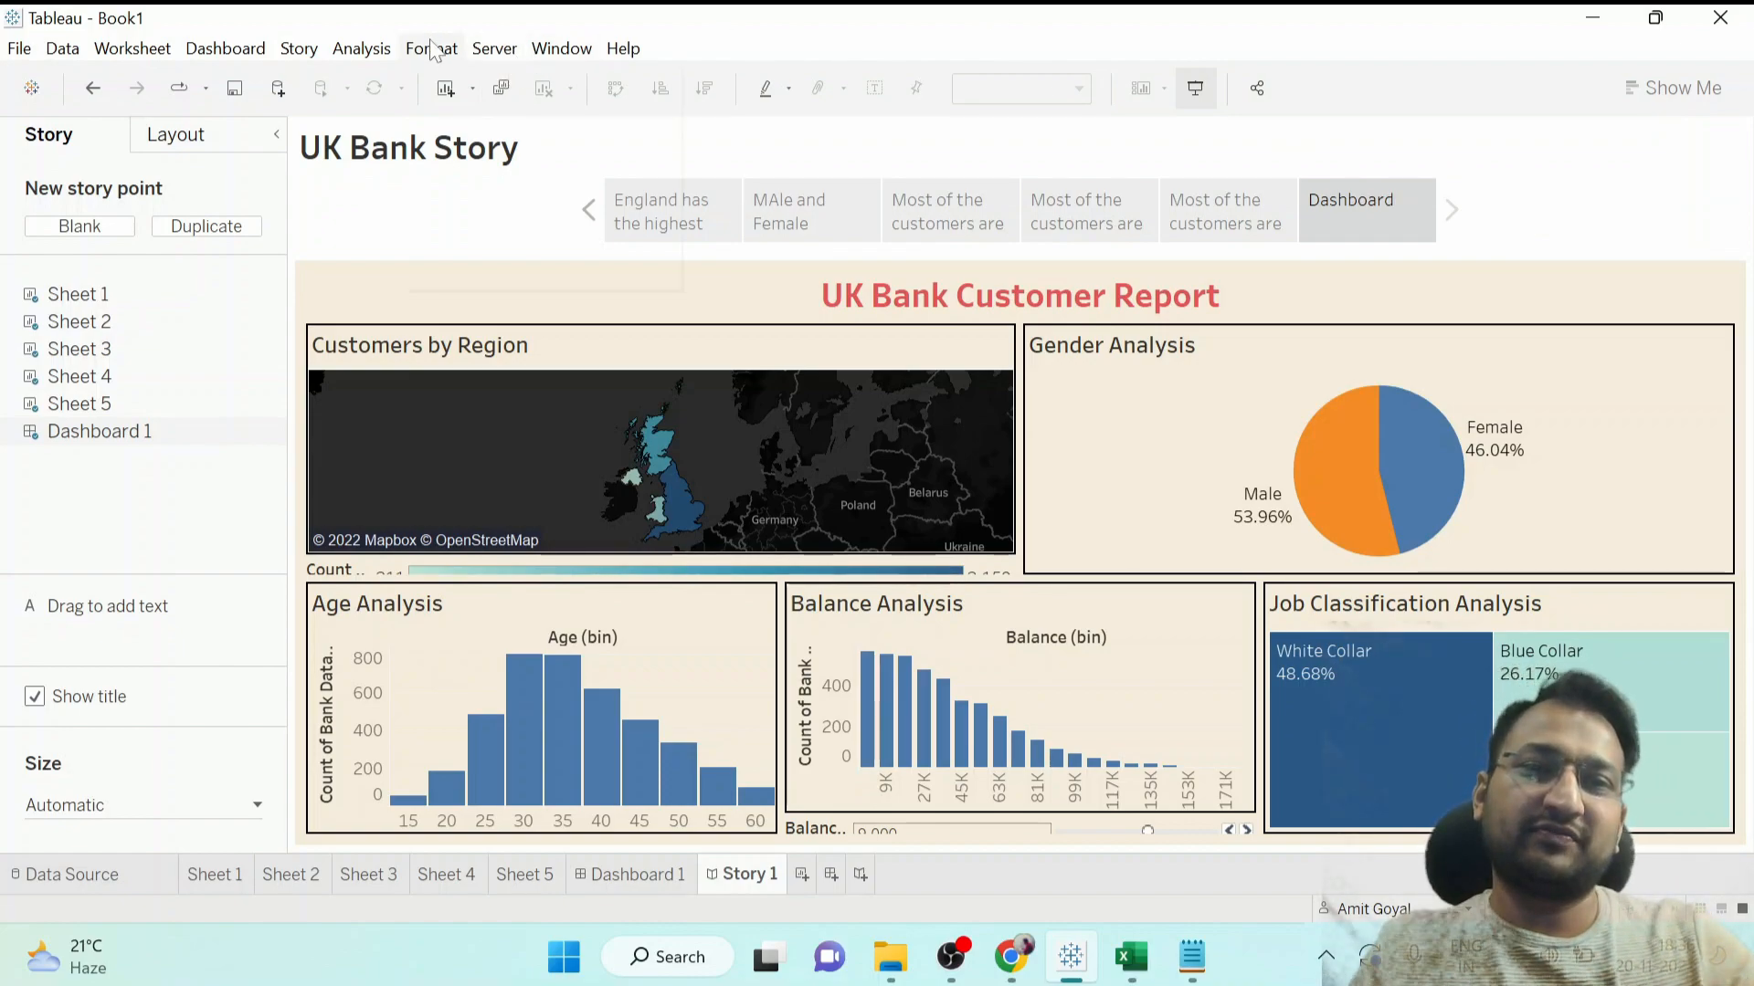
Format the story's default background shading with a light purple colour.
left_click(433, 50)
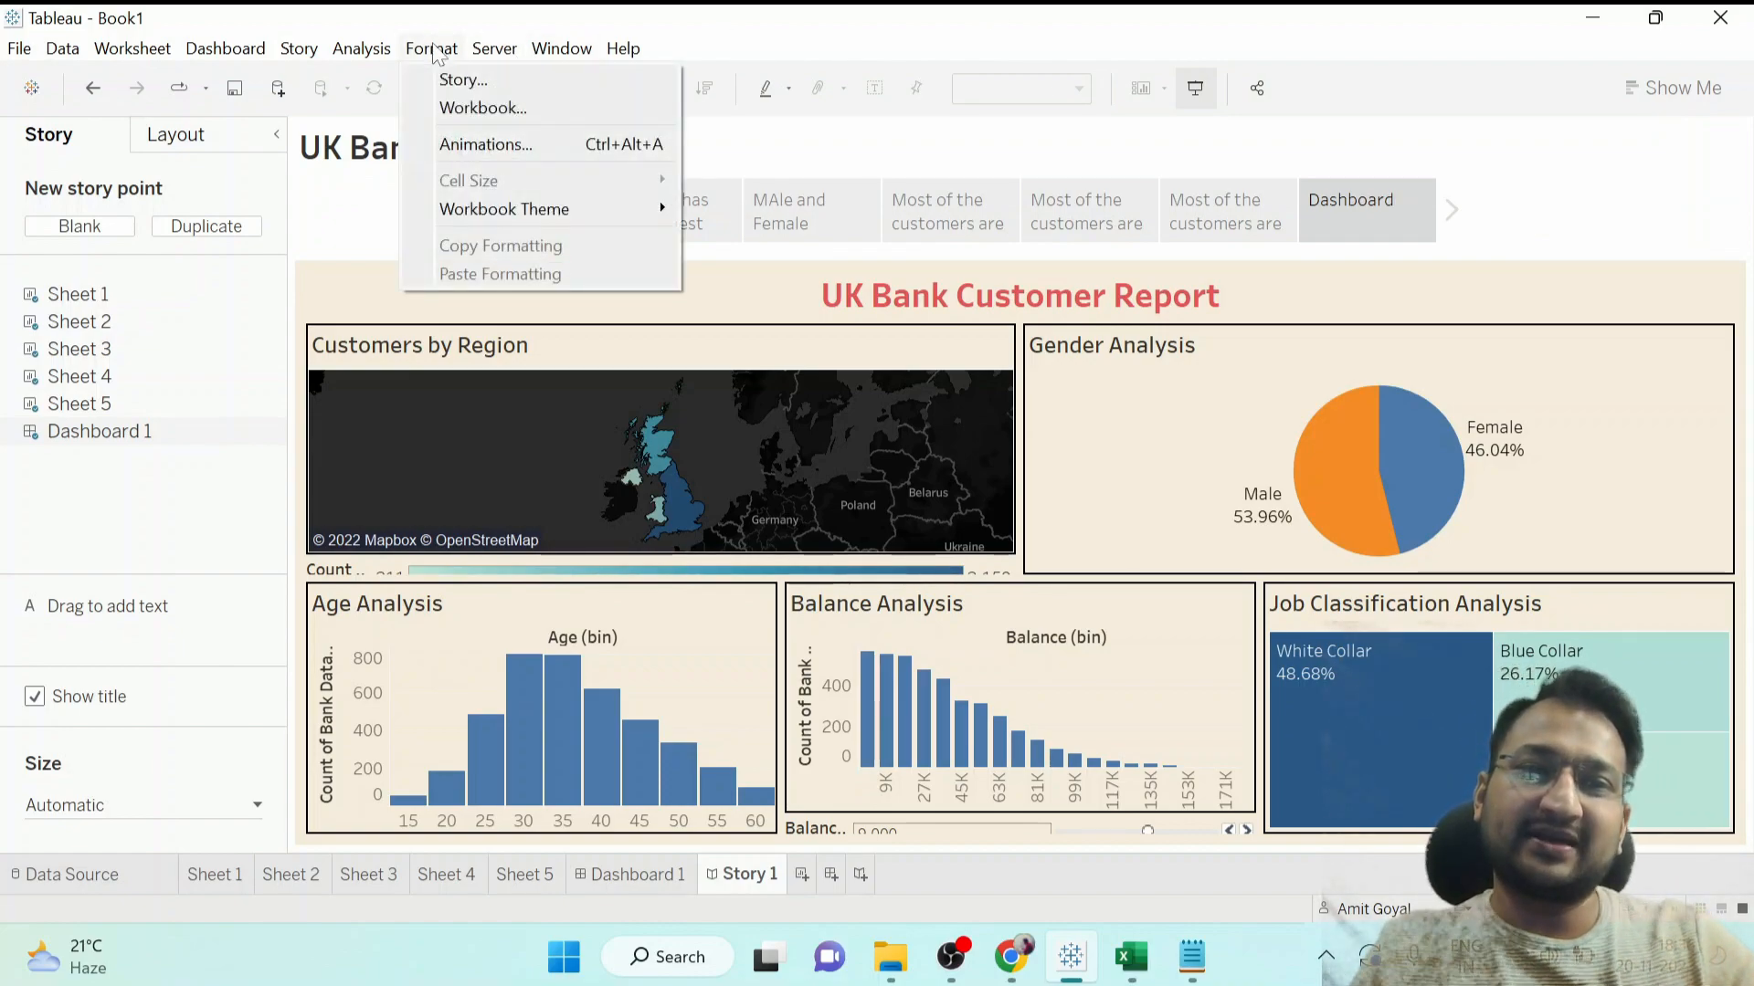
left_click(463, 84)
left_click(260, 216)
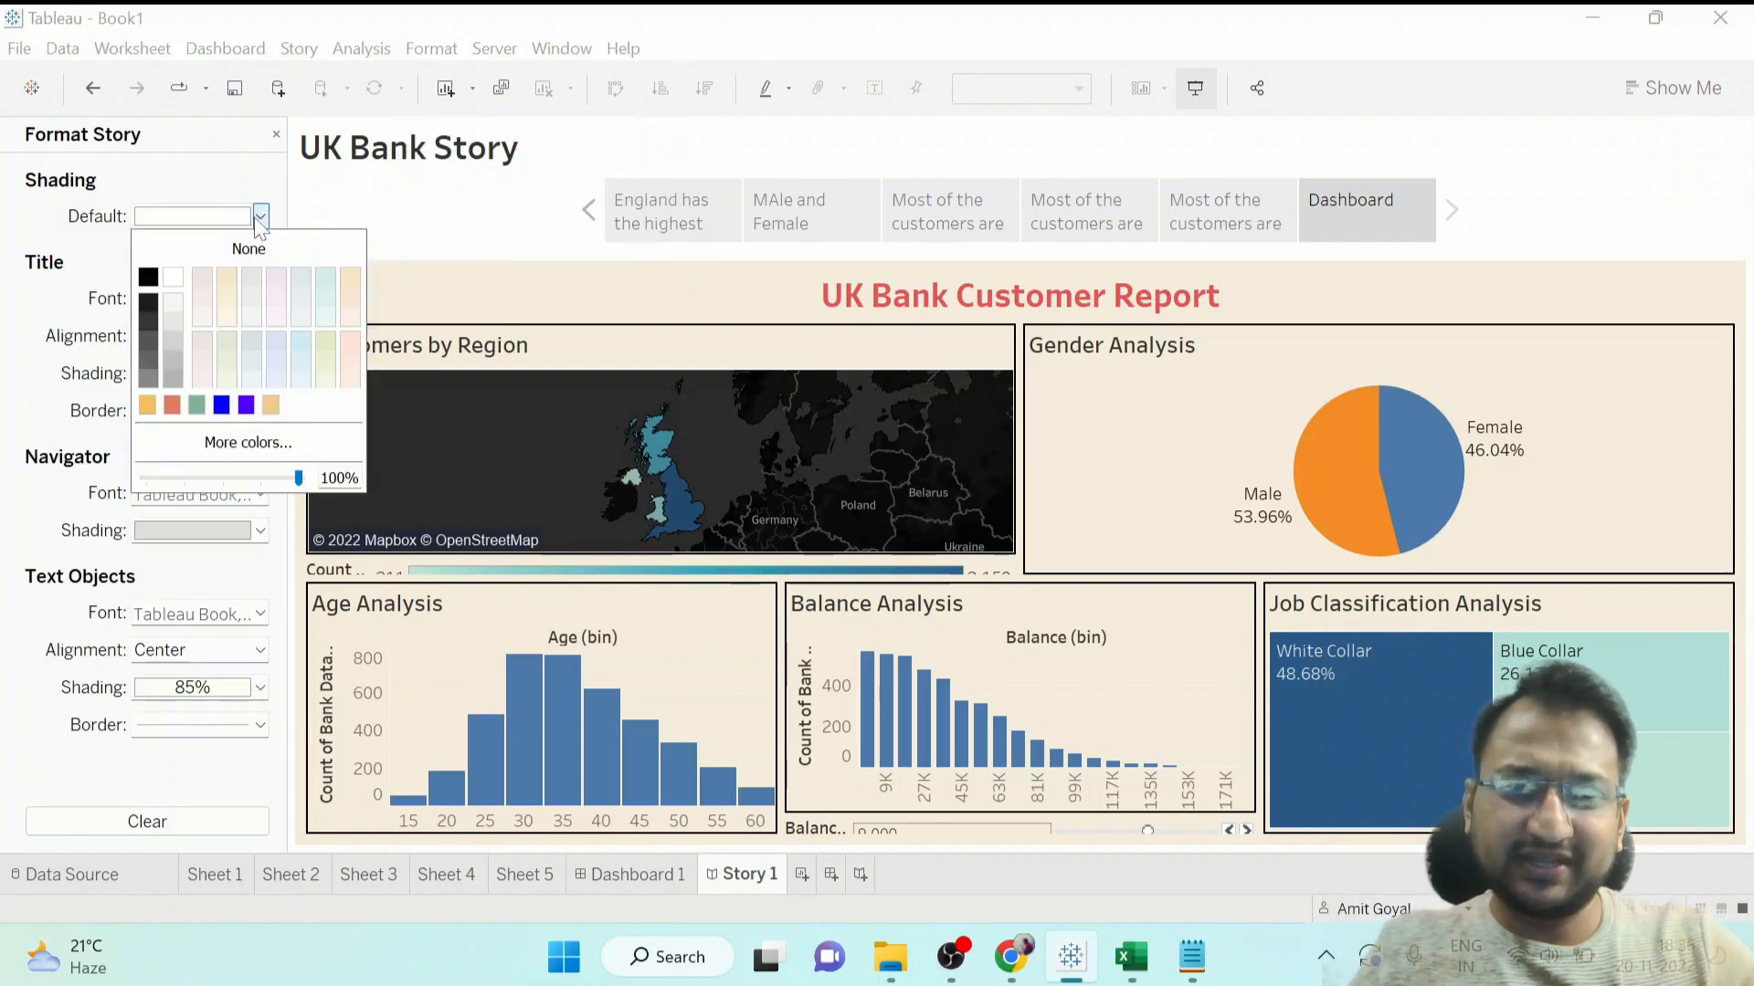
left_click(274, 277)
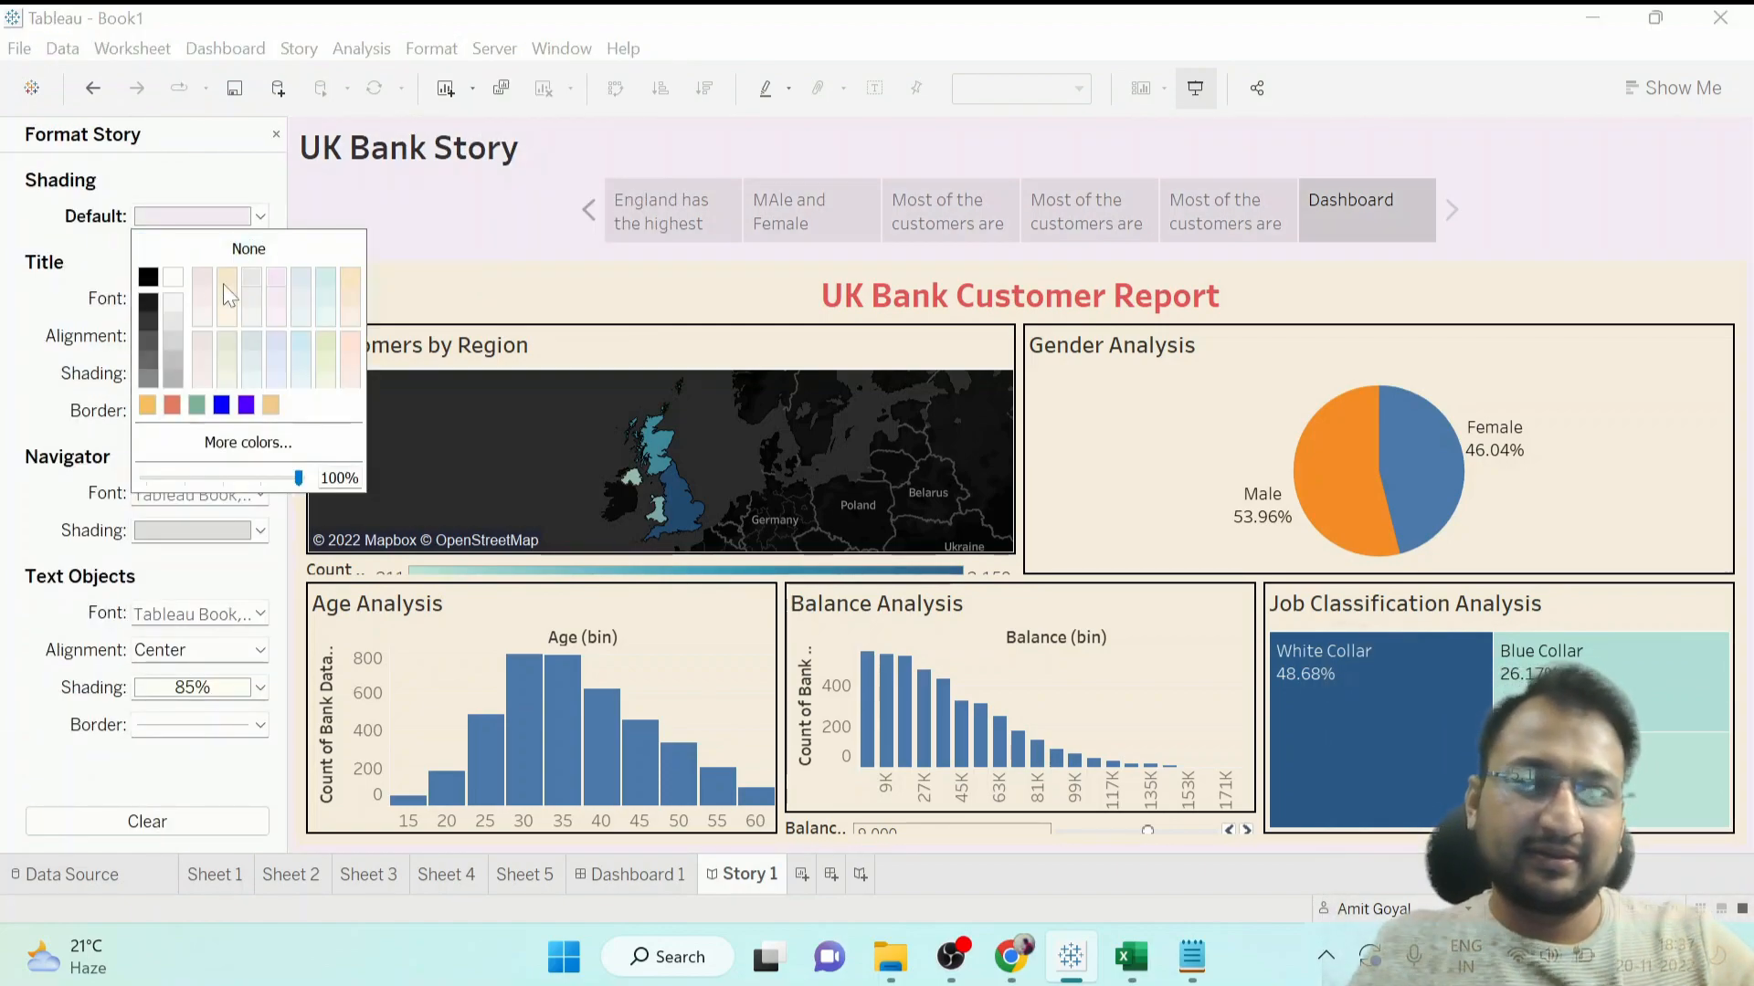
left_click(35, 425)
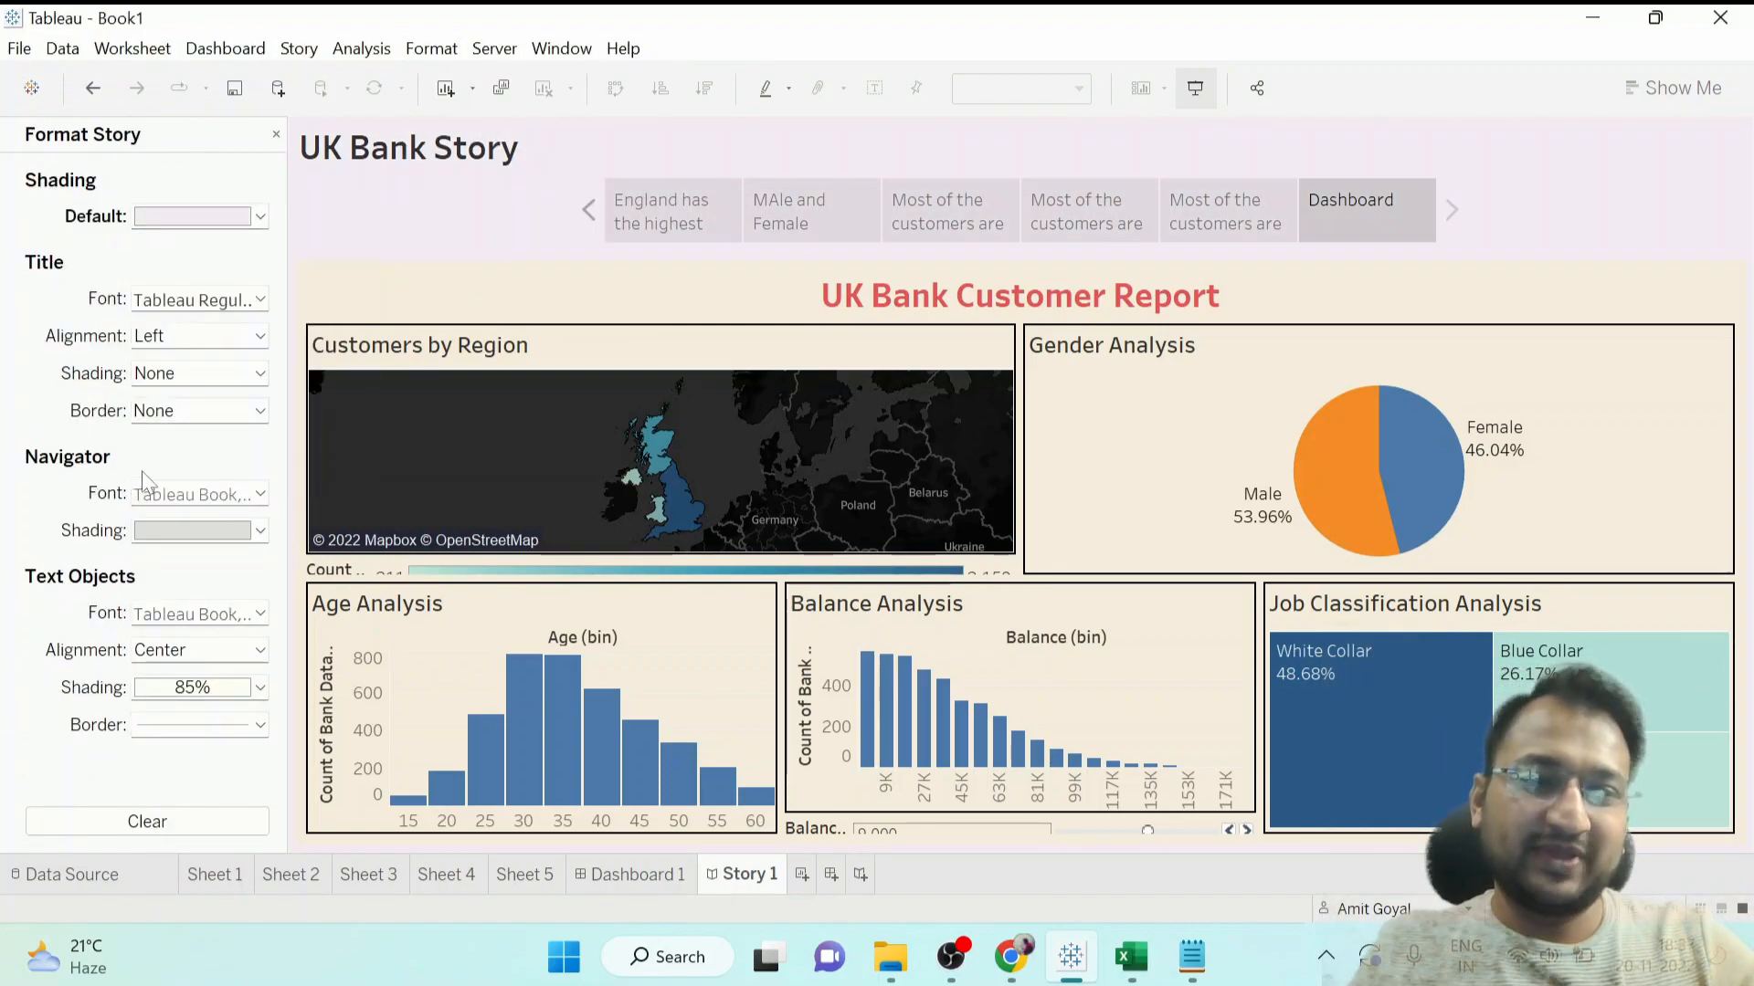
Format the story navigator with a bold font and green shading.
left_click(260, 493)
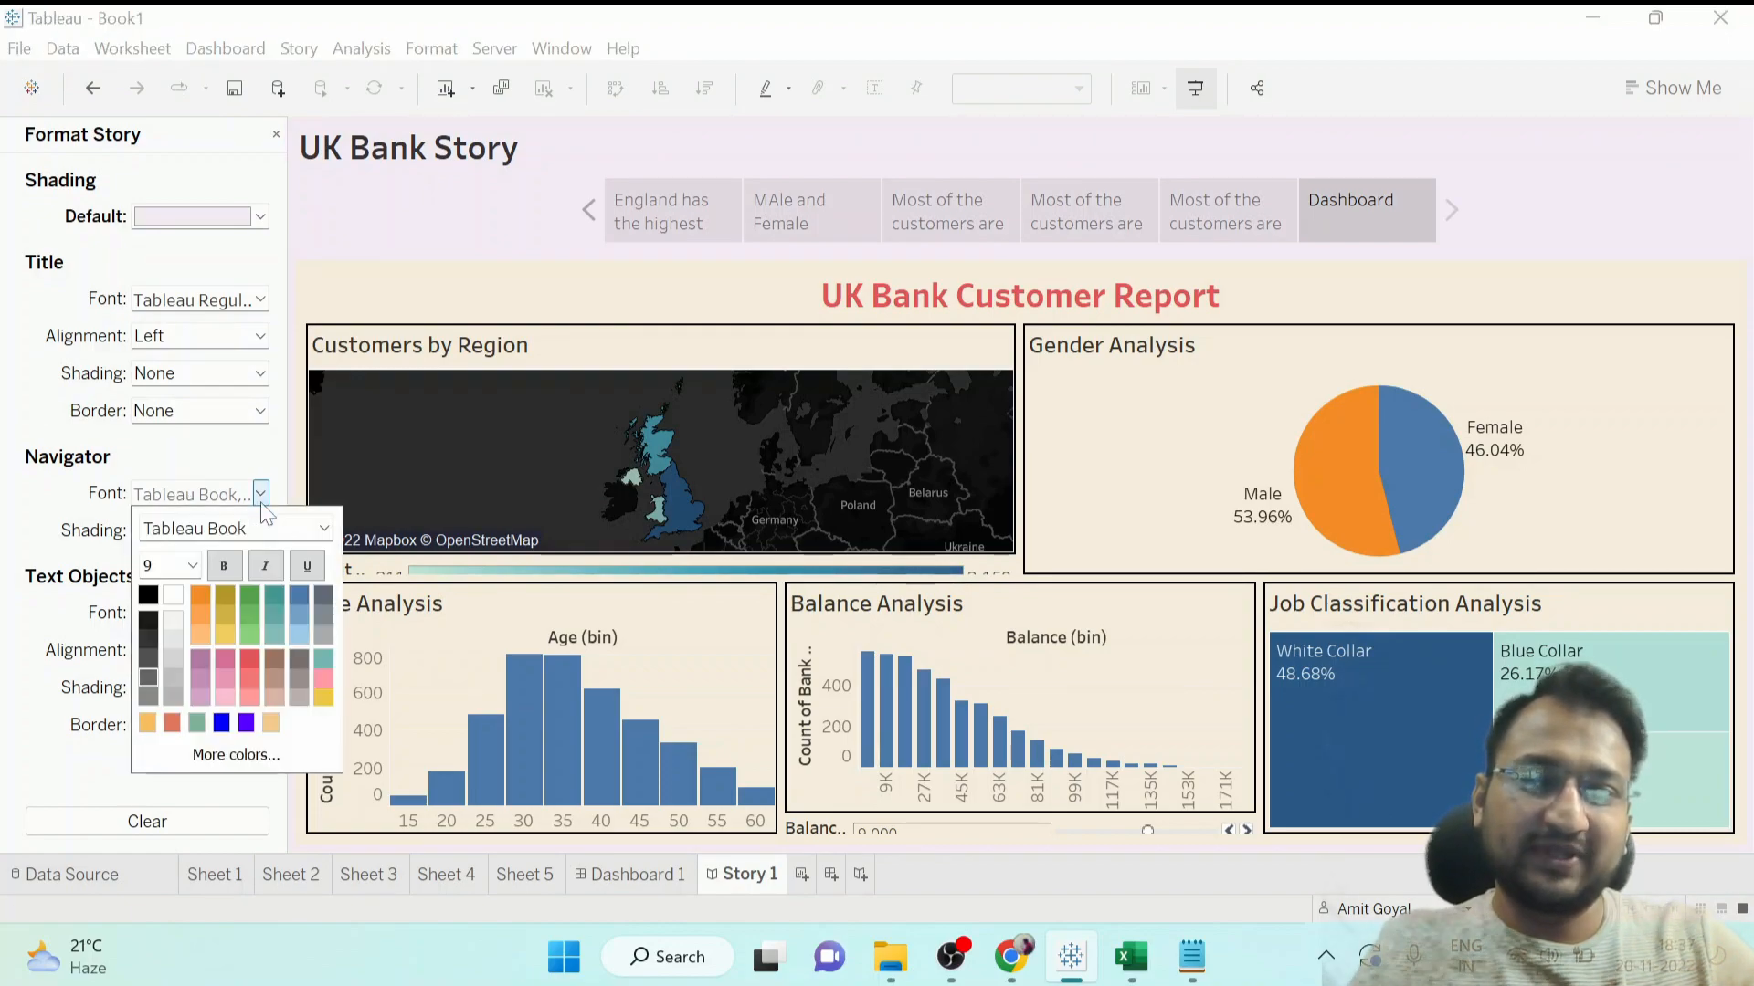
left_click(224, 567)
left_click(66, 505)
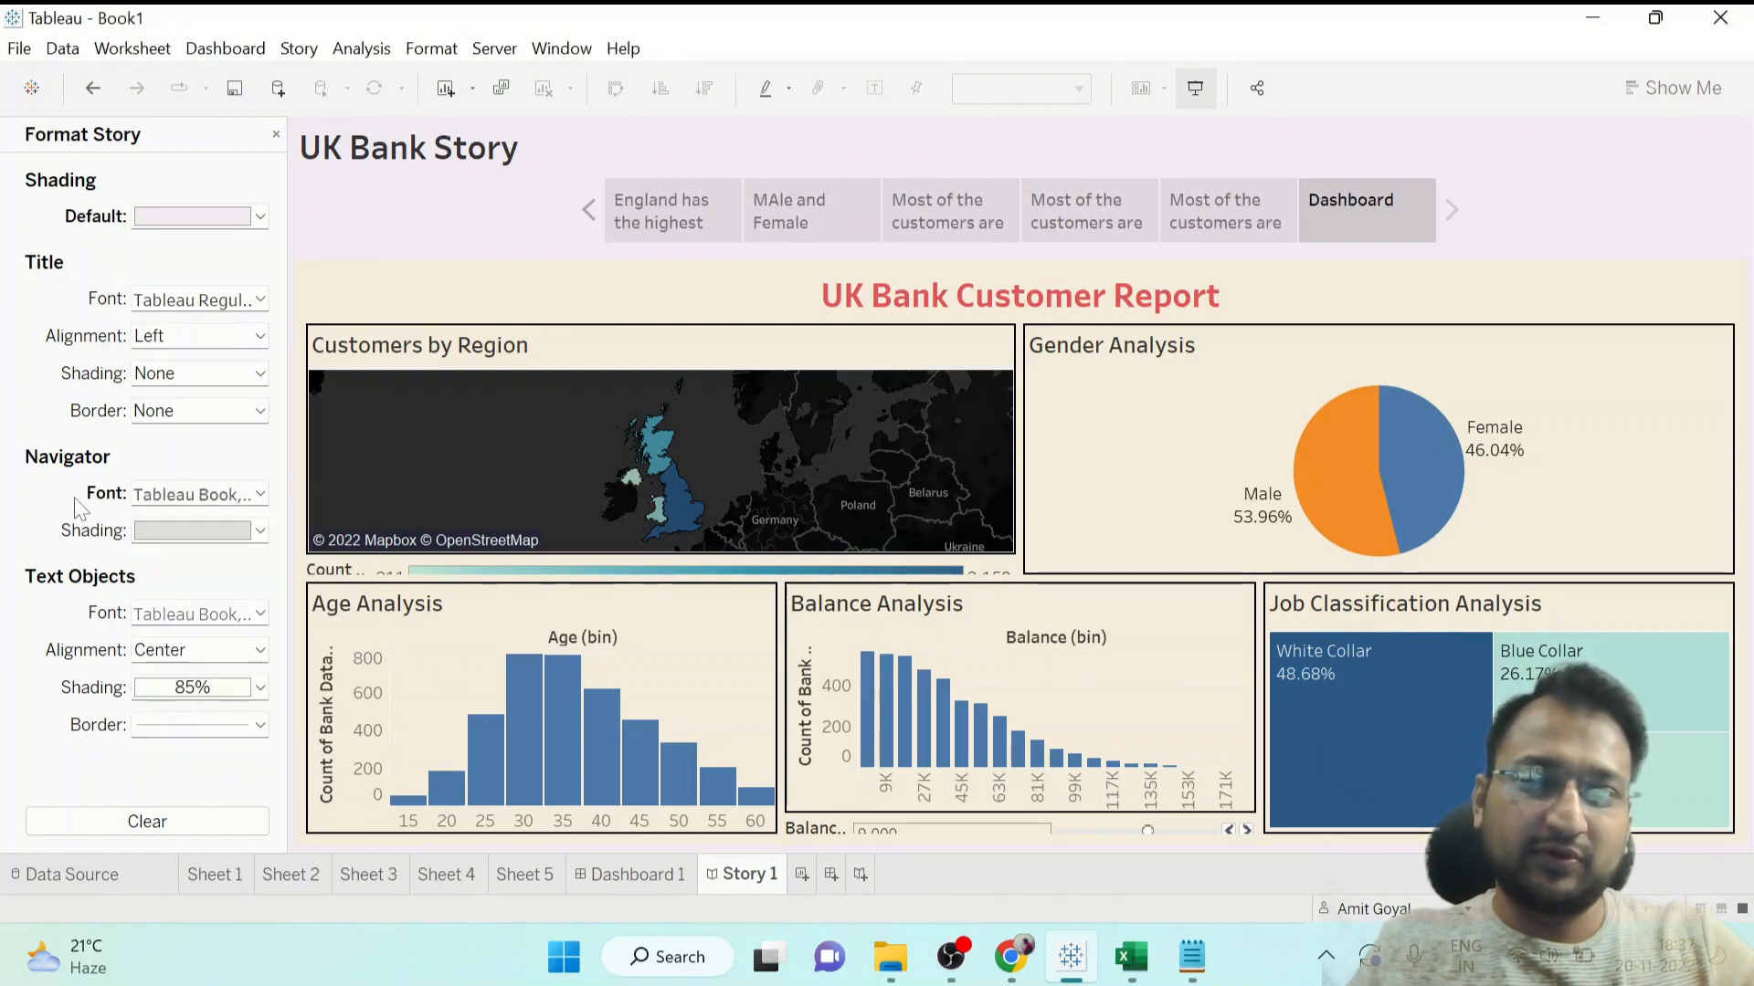
left_click(259, 531)
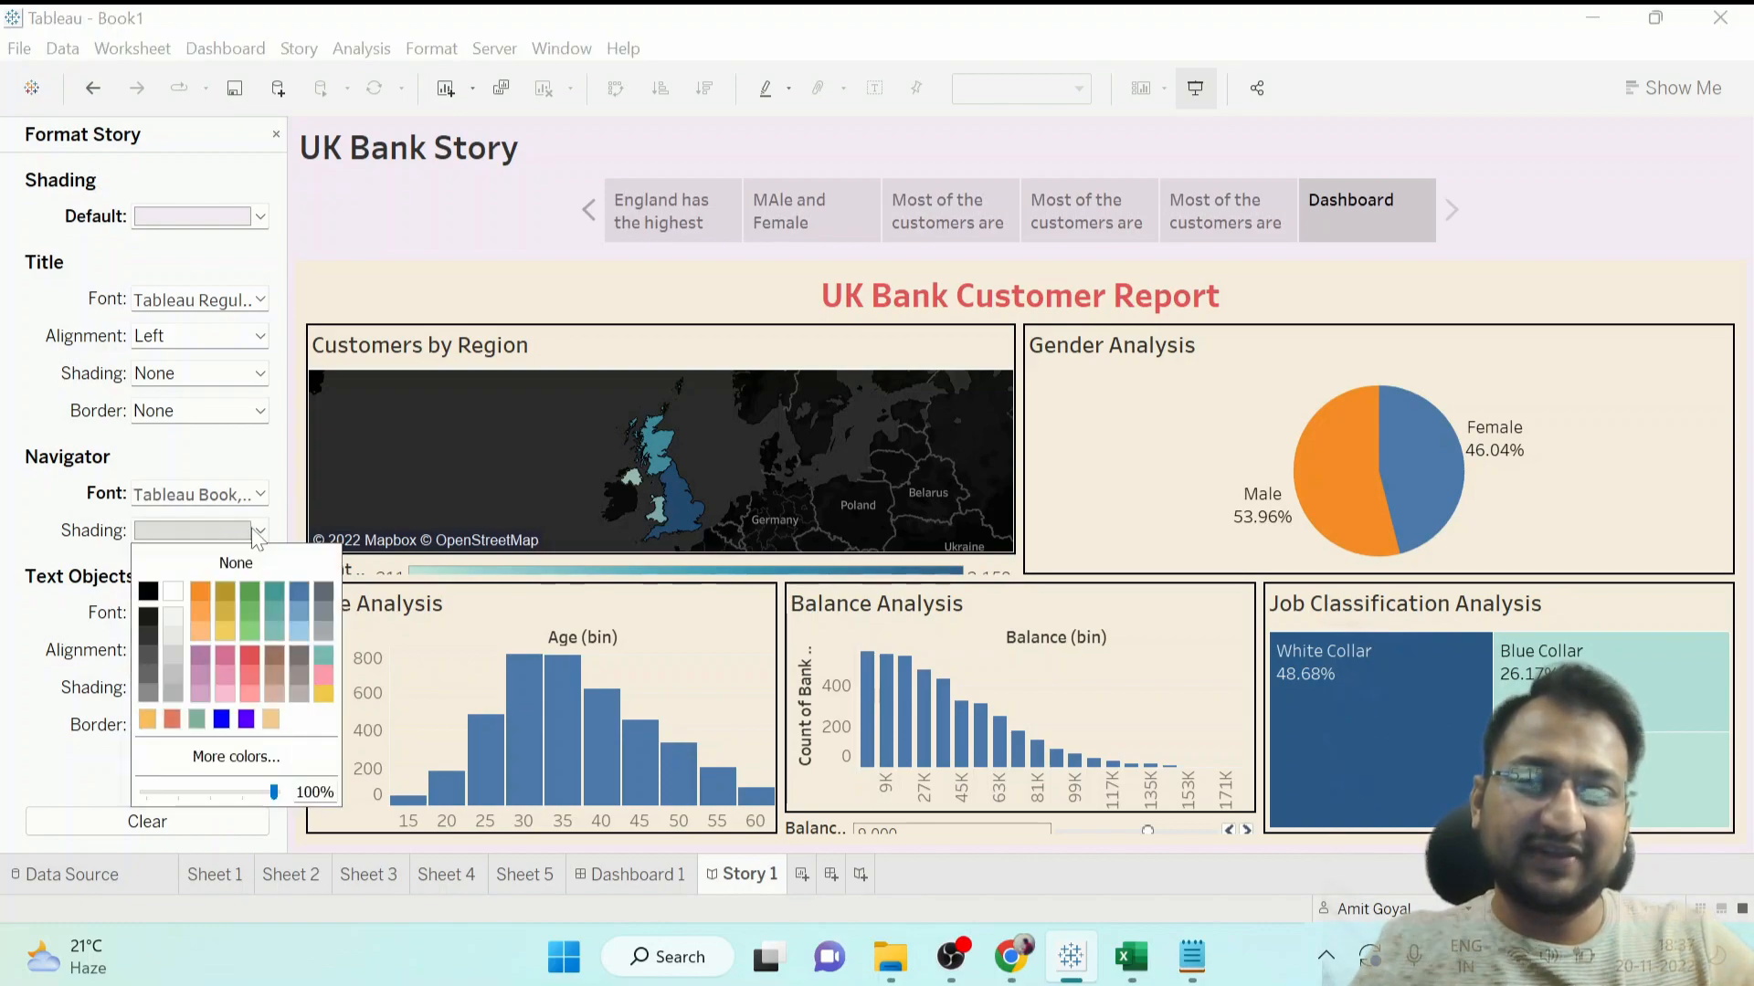
left_click(248, 590)
left_click(675, 254)
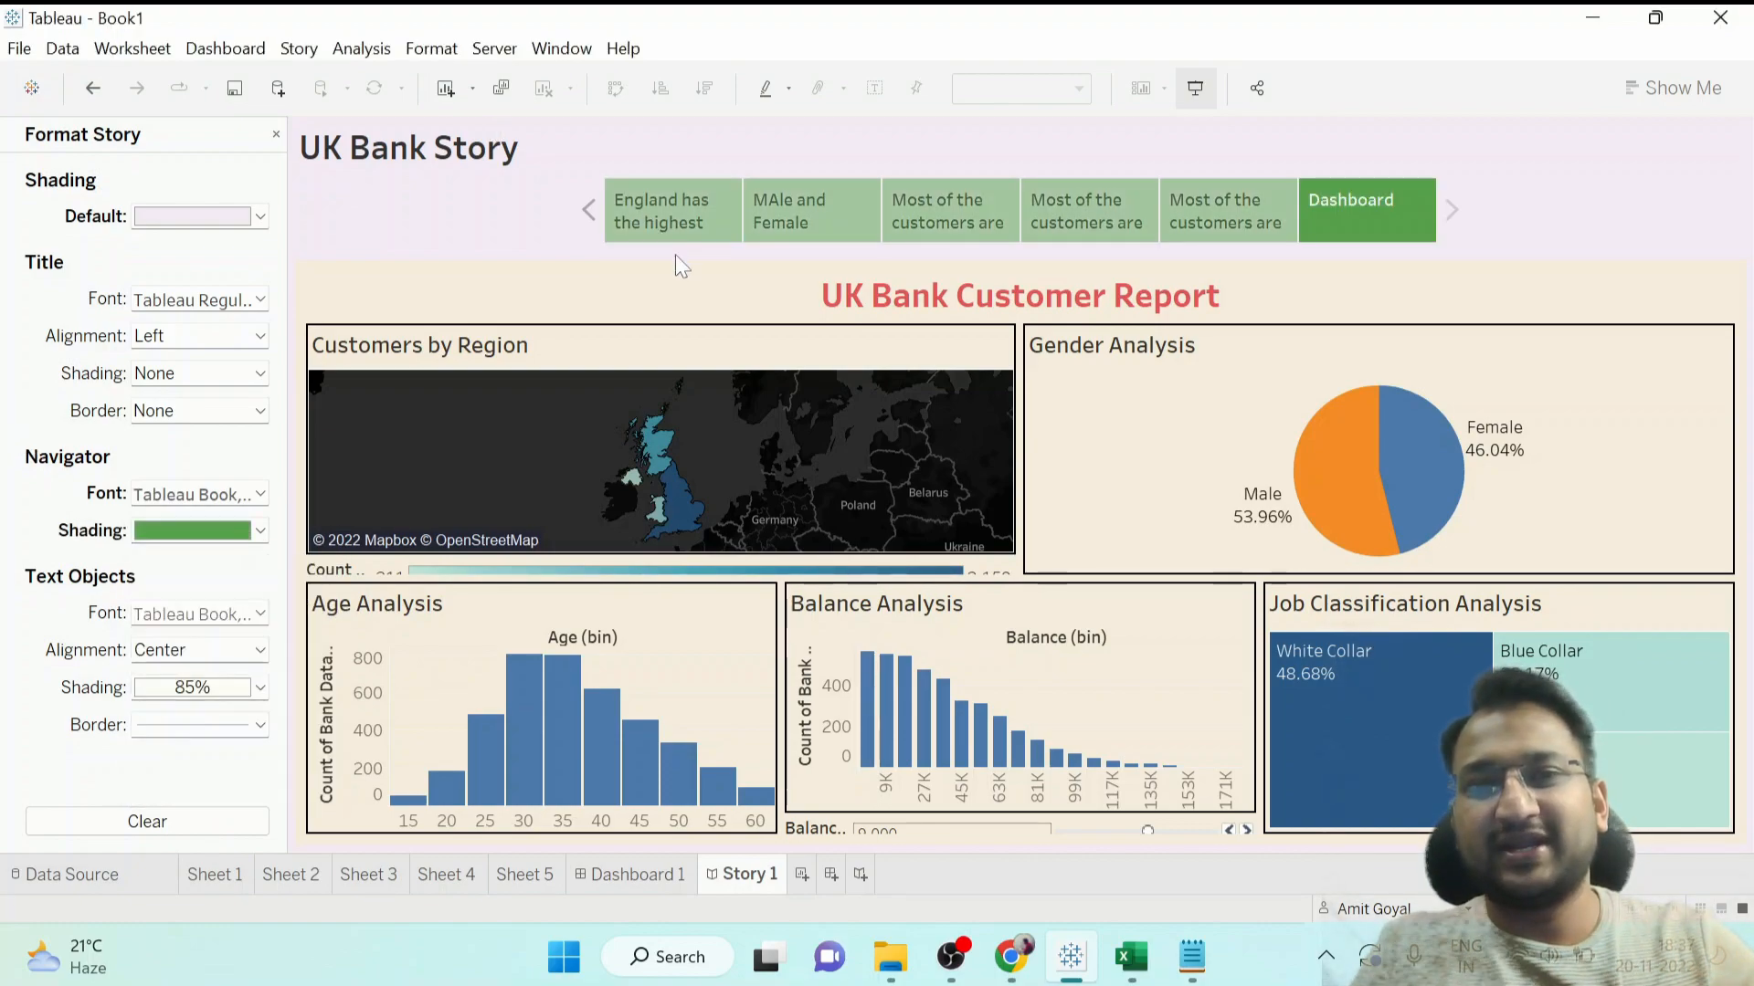
Review the formatted story's first four points, from the region map to the balance chart.
left_click(677, 230)
left_click(781, 219)
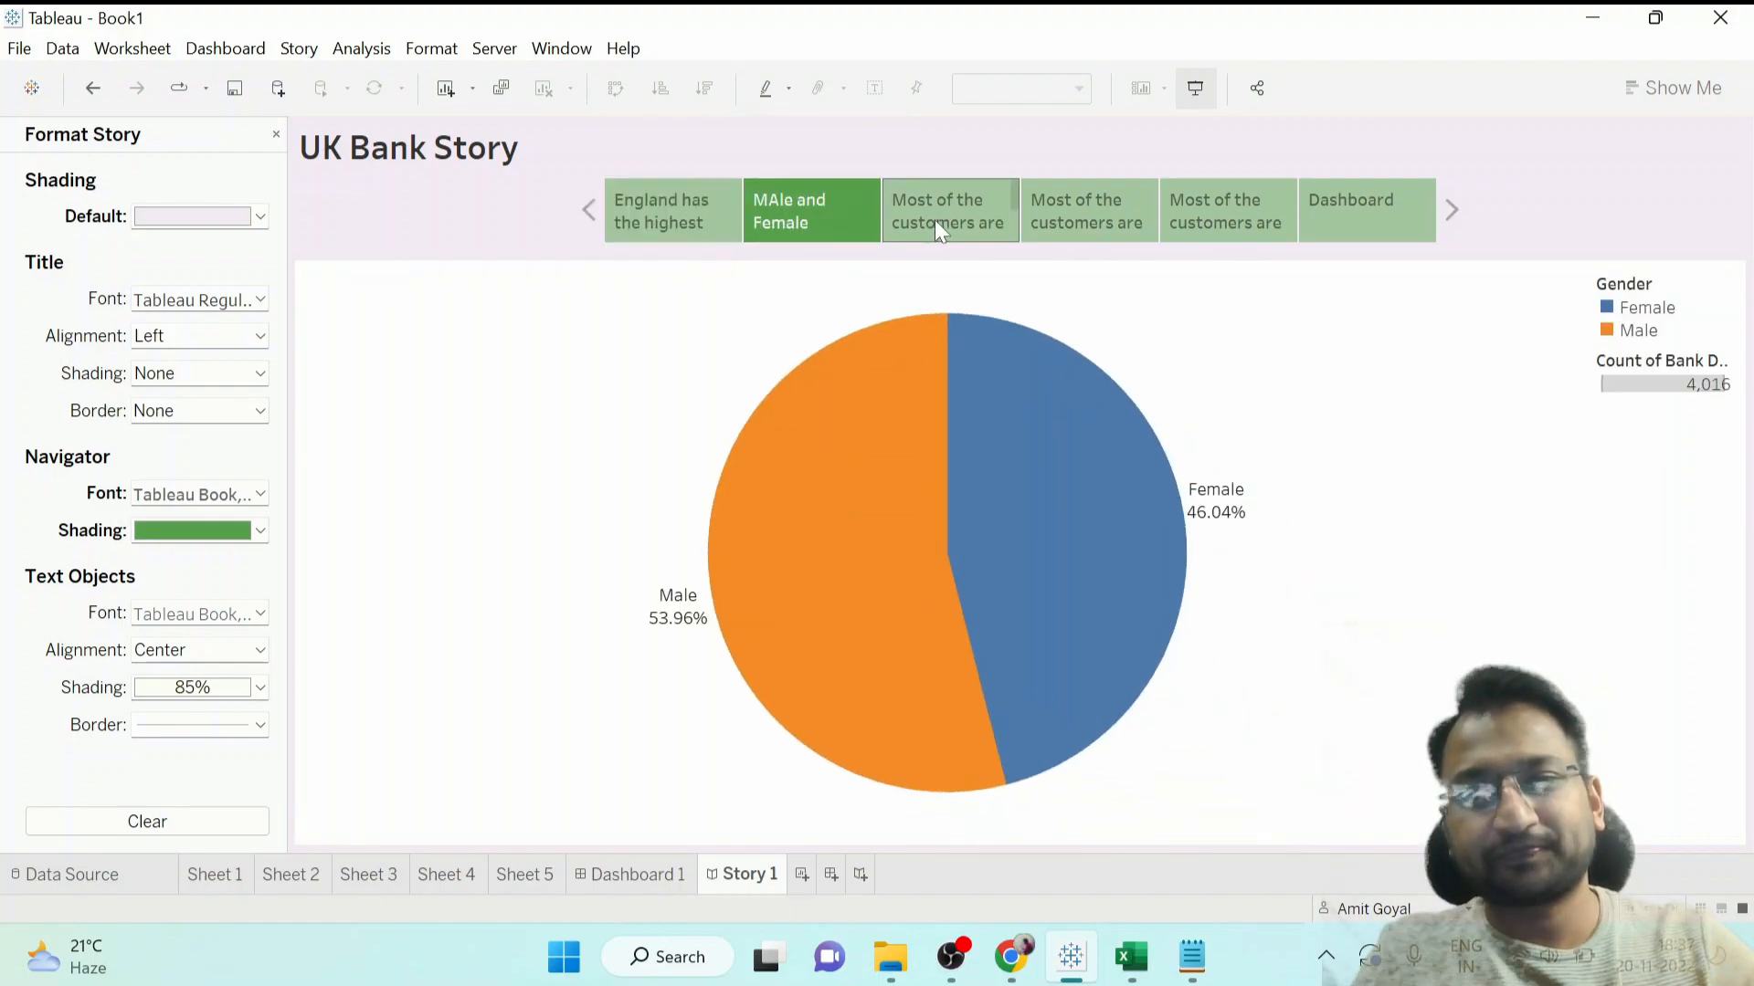
left_click(935, 219)
left_click(1073, 216)
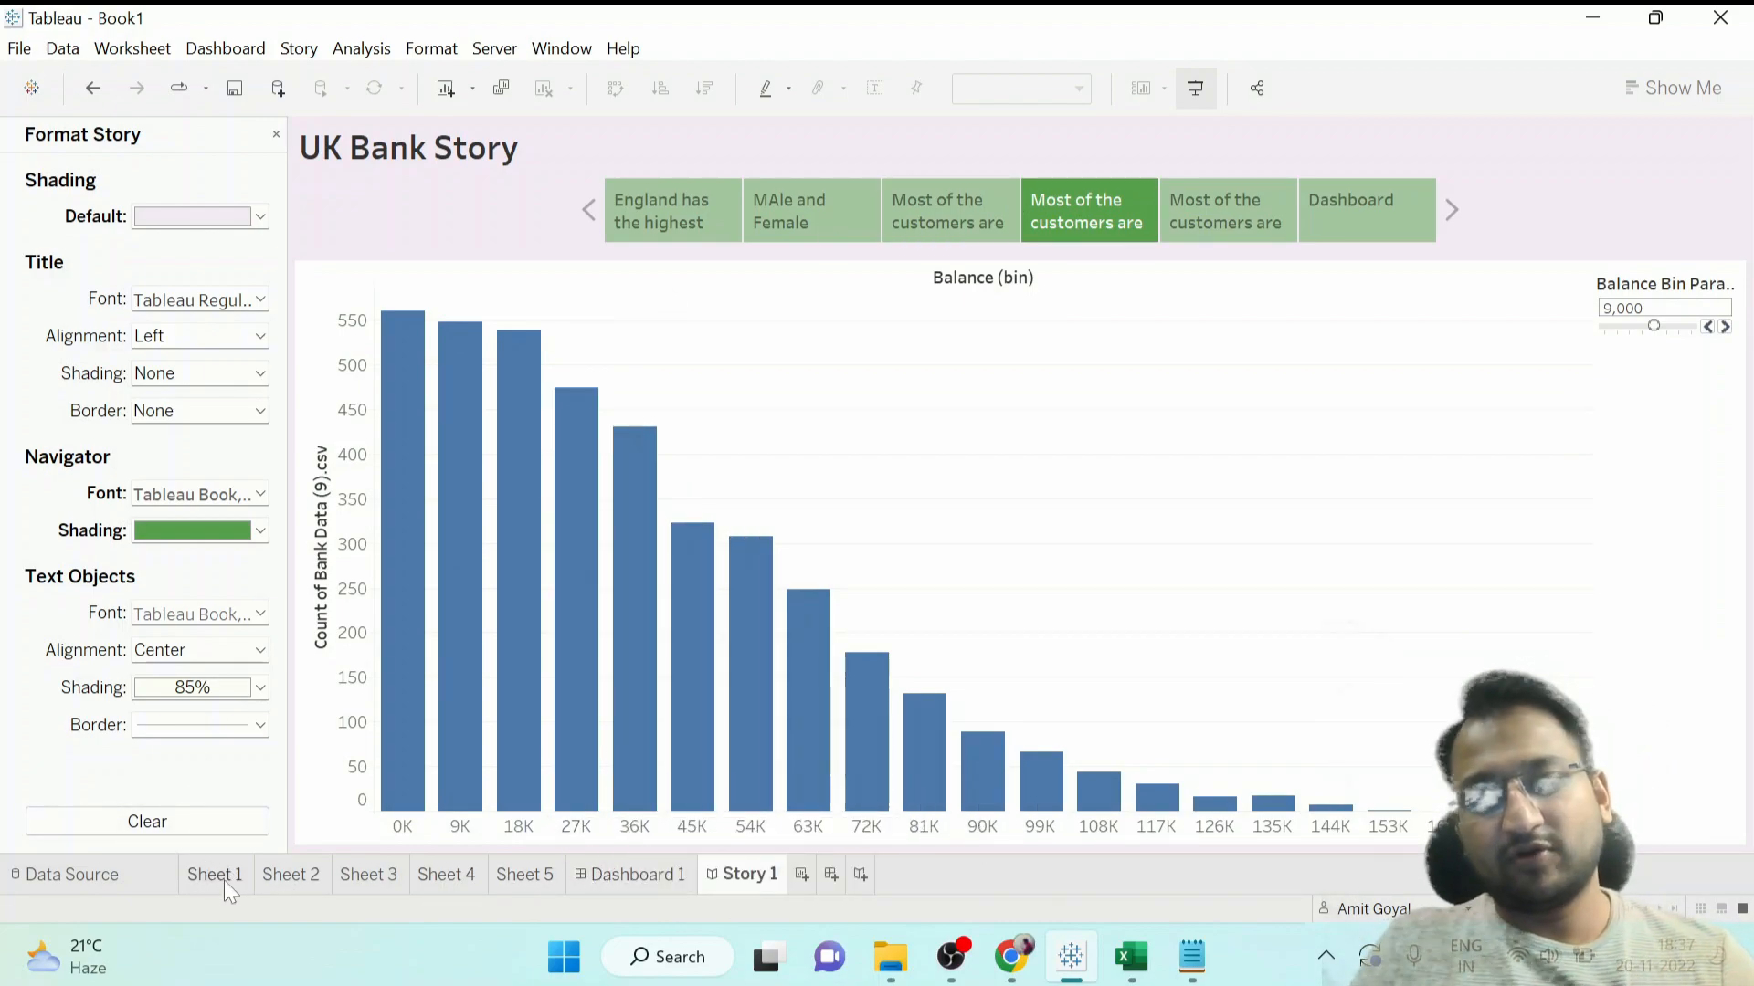
mouse_move(224, 884)
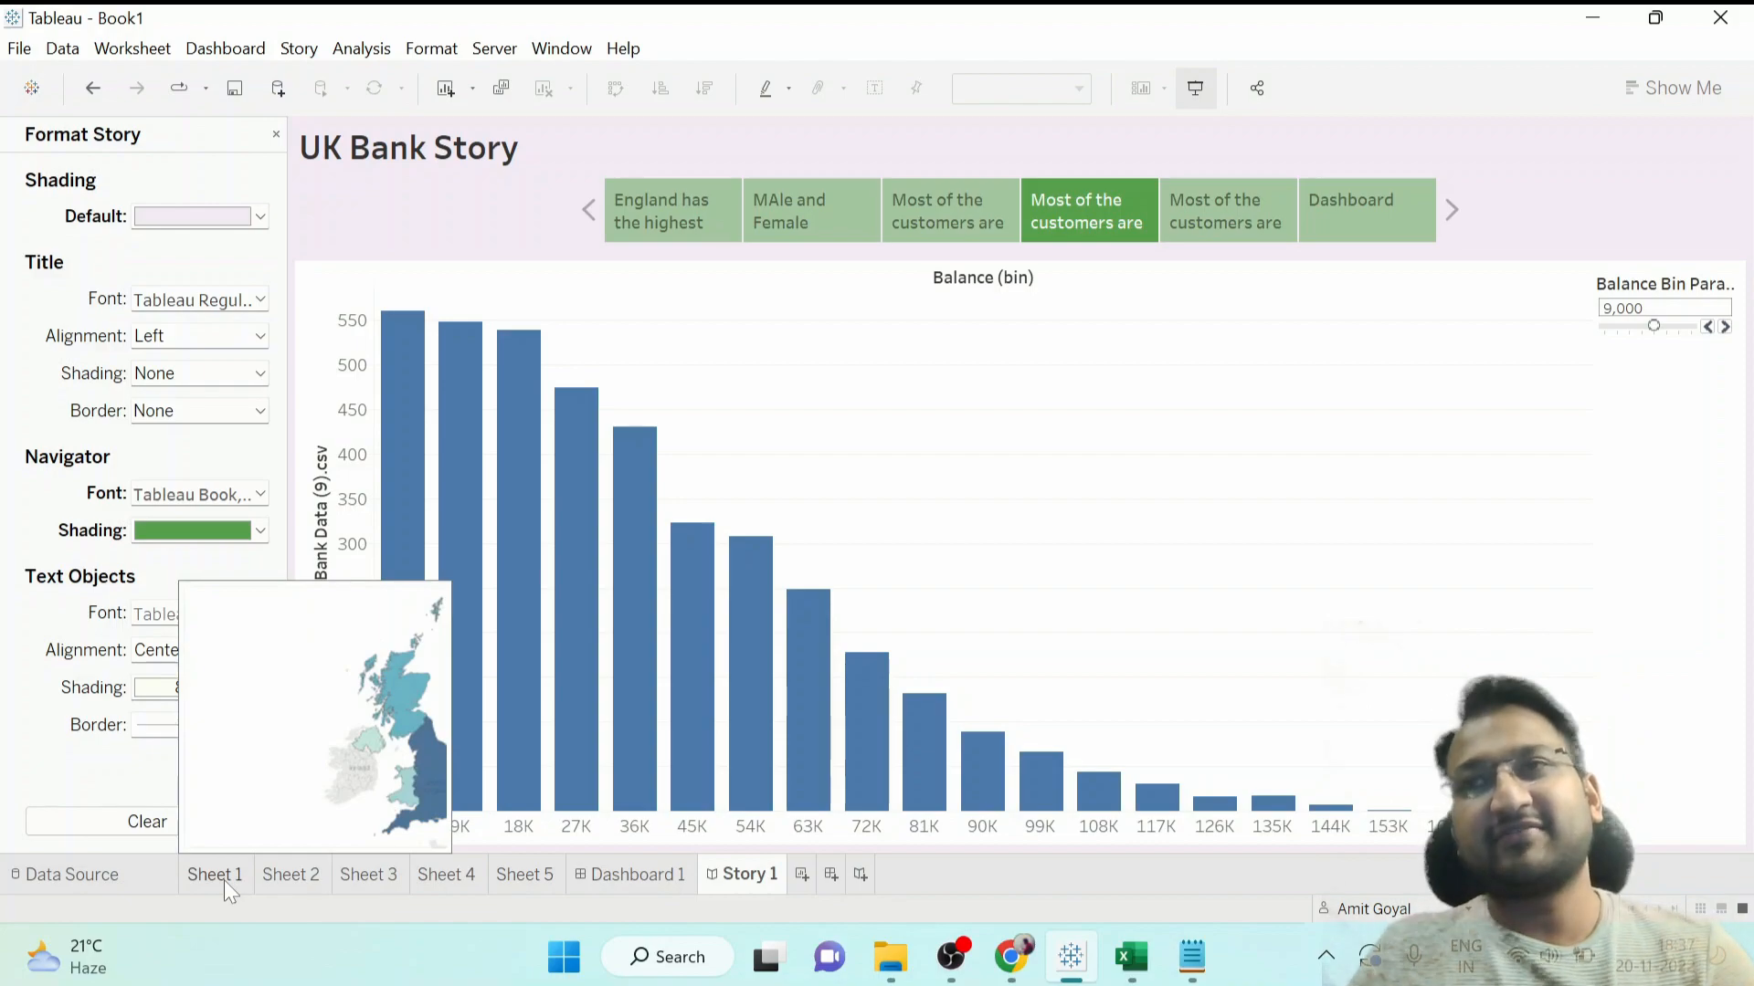